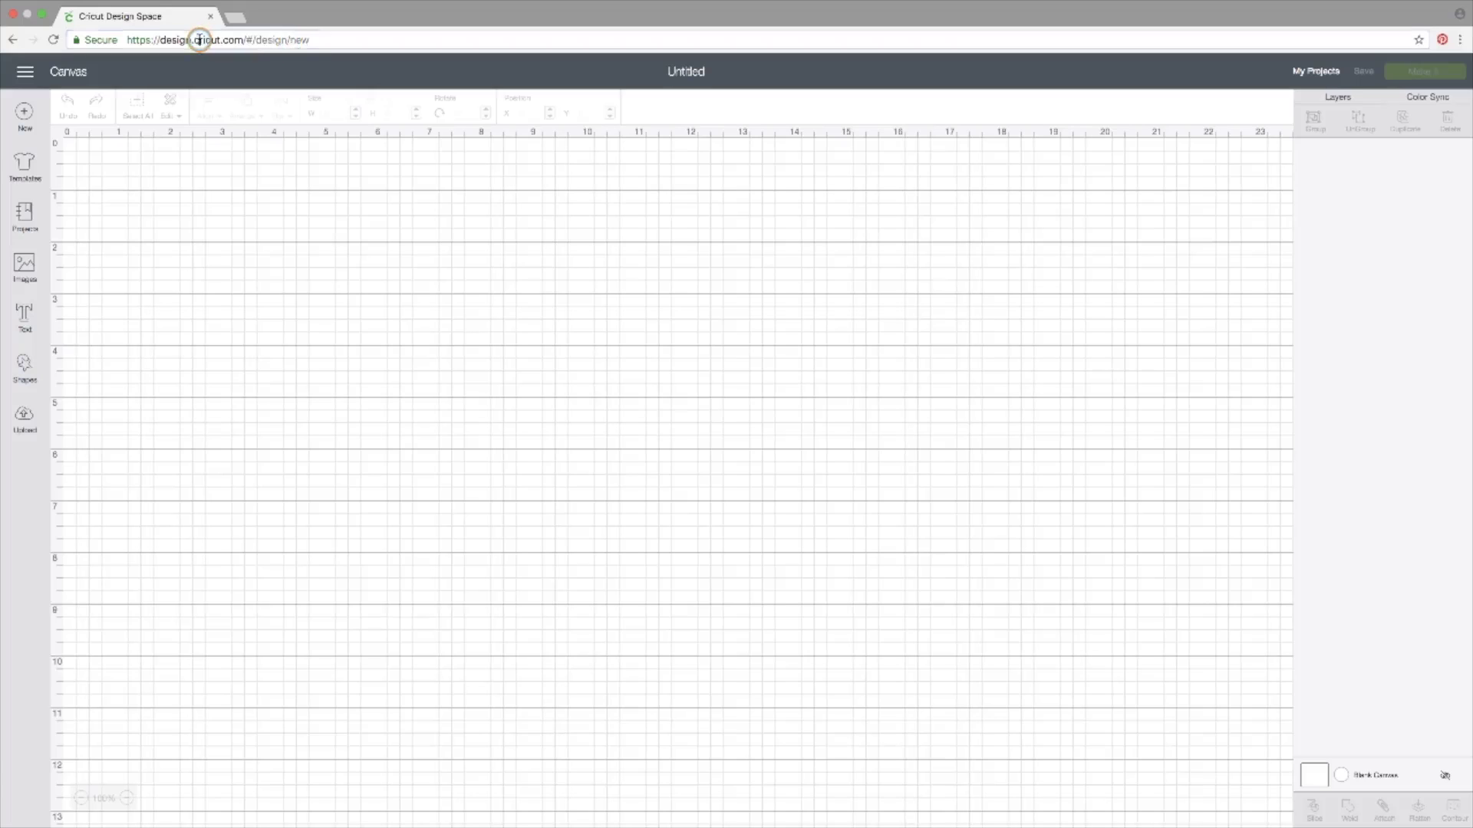
# Step: Go to cricut.com and open its Design section
pyautogui.click(200, 40)
pyautogui.write('cricut.com')
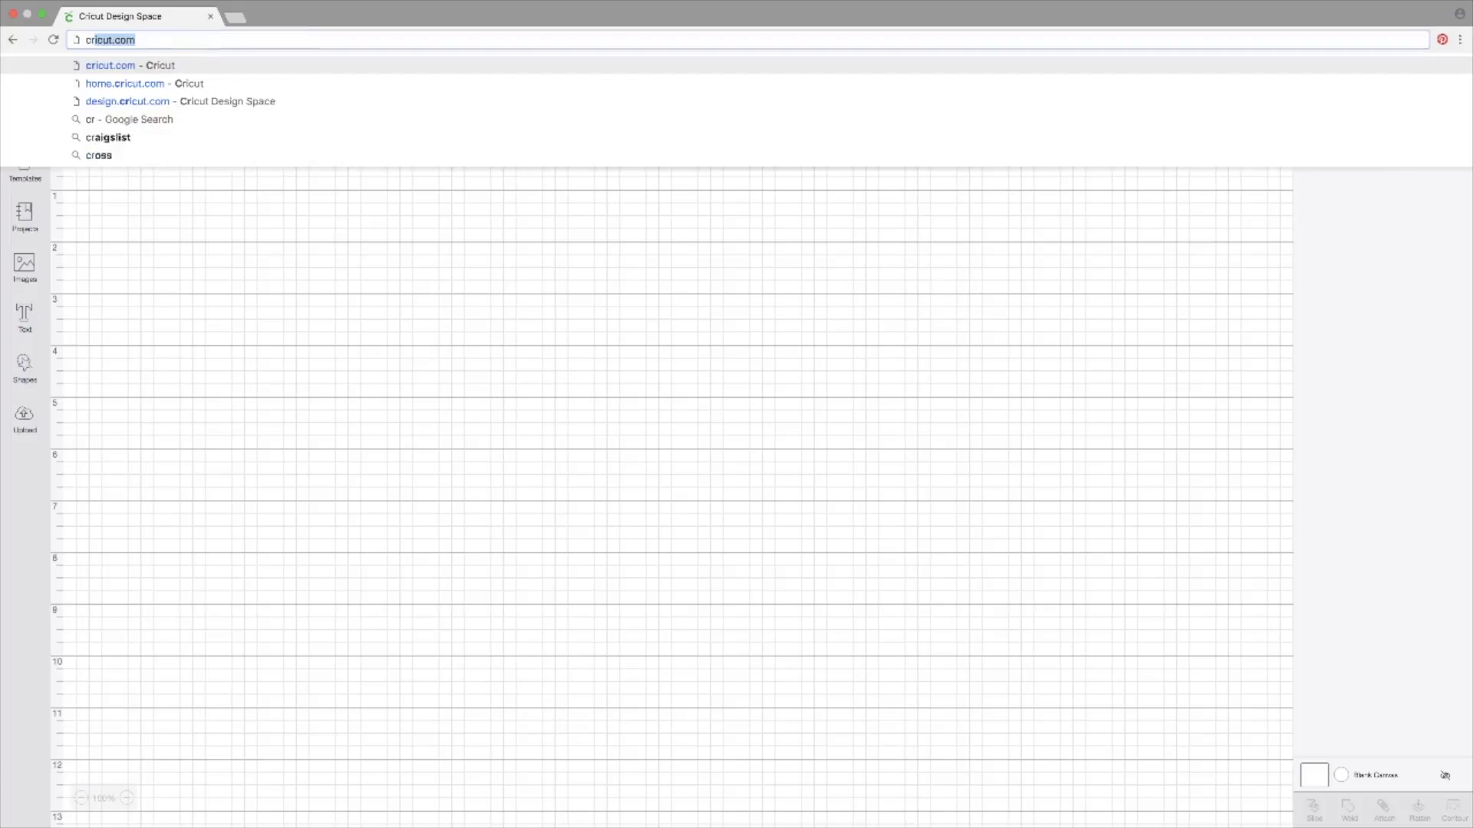
pyautogui.press('Return')
pyautogui.click(842, 275)
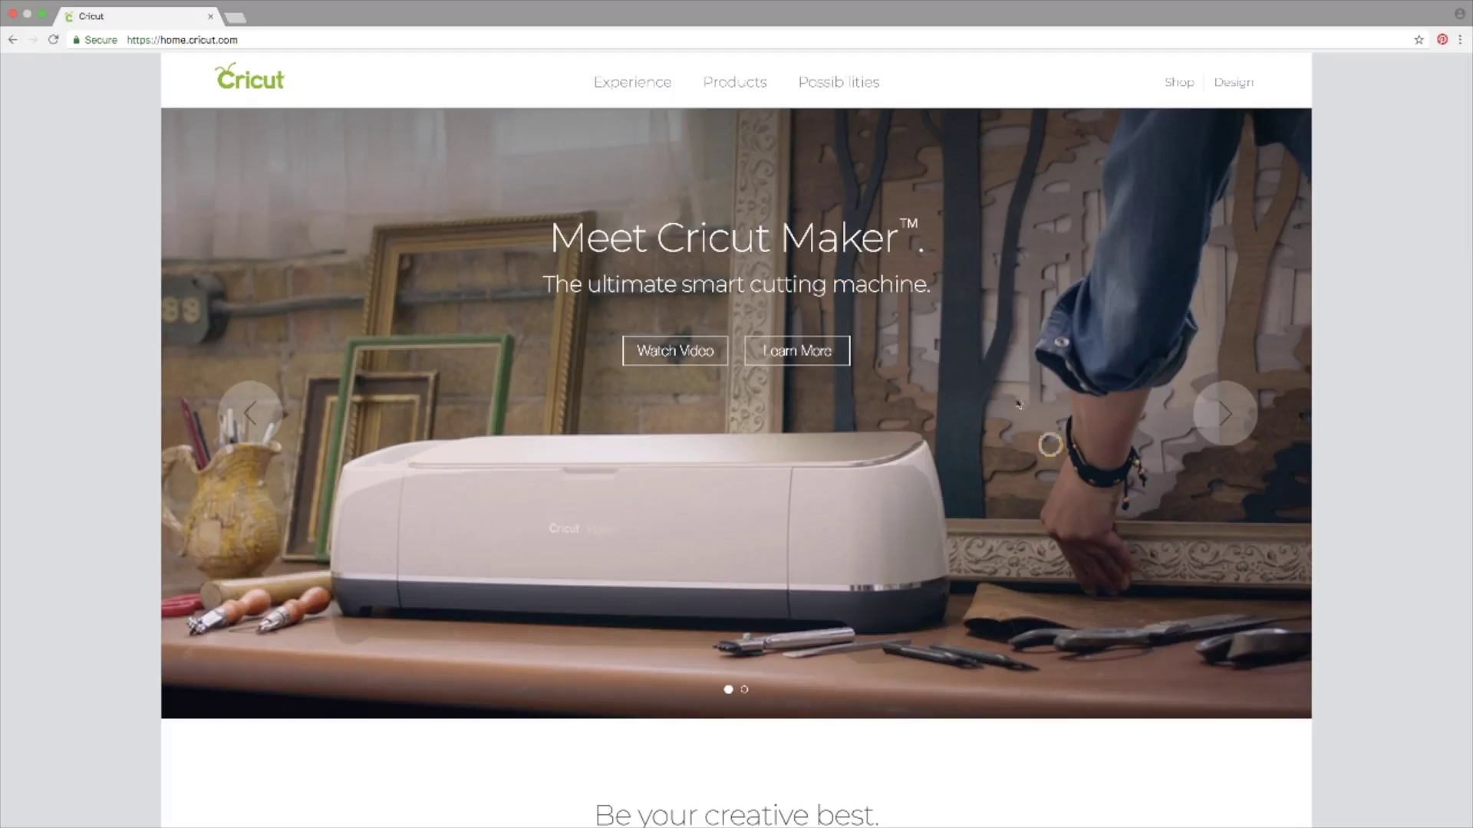
pyautogui.scroll(-3, 813, 464)
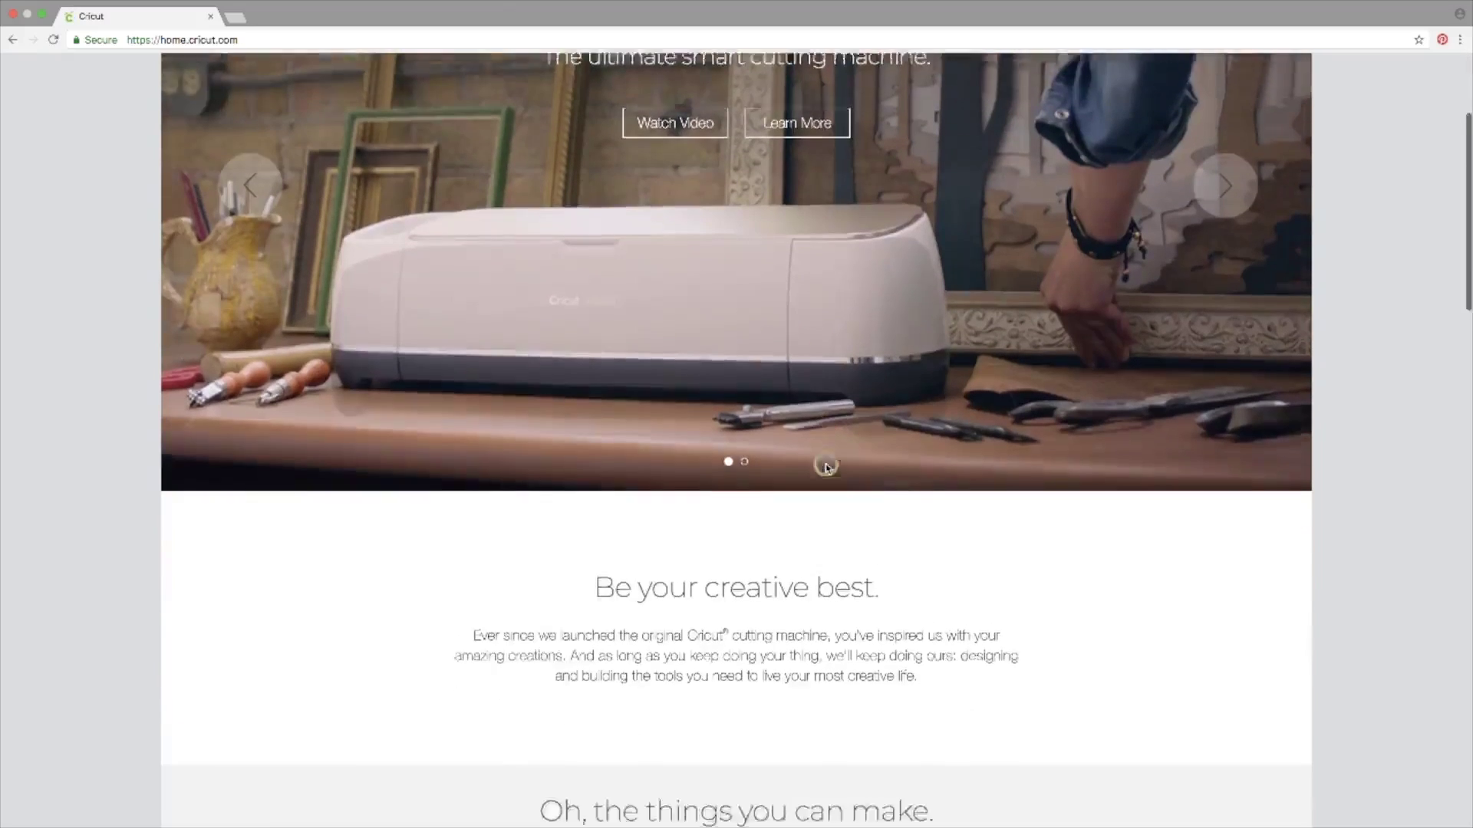
pyautogui.scroll(3, 827, 468)
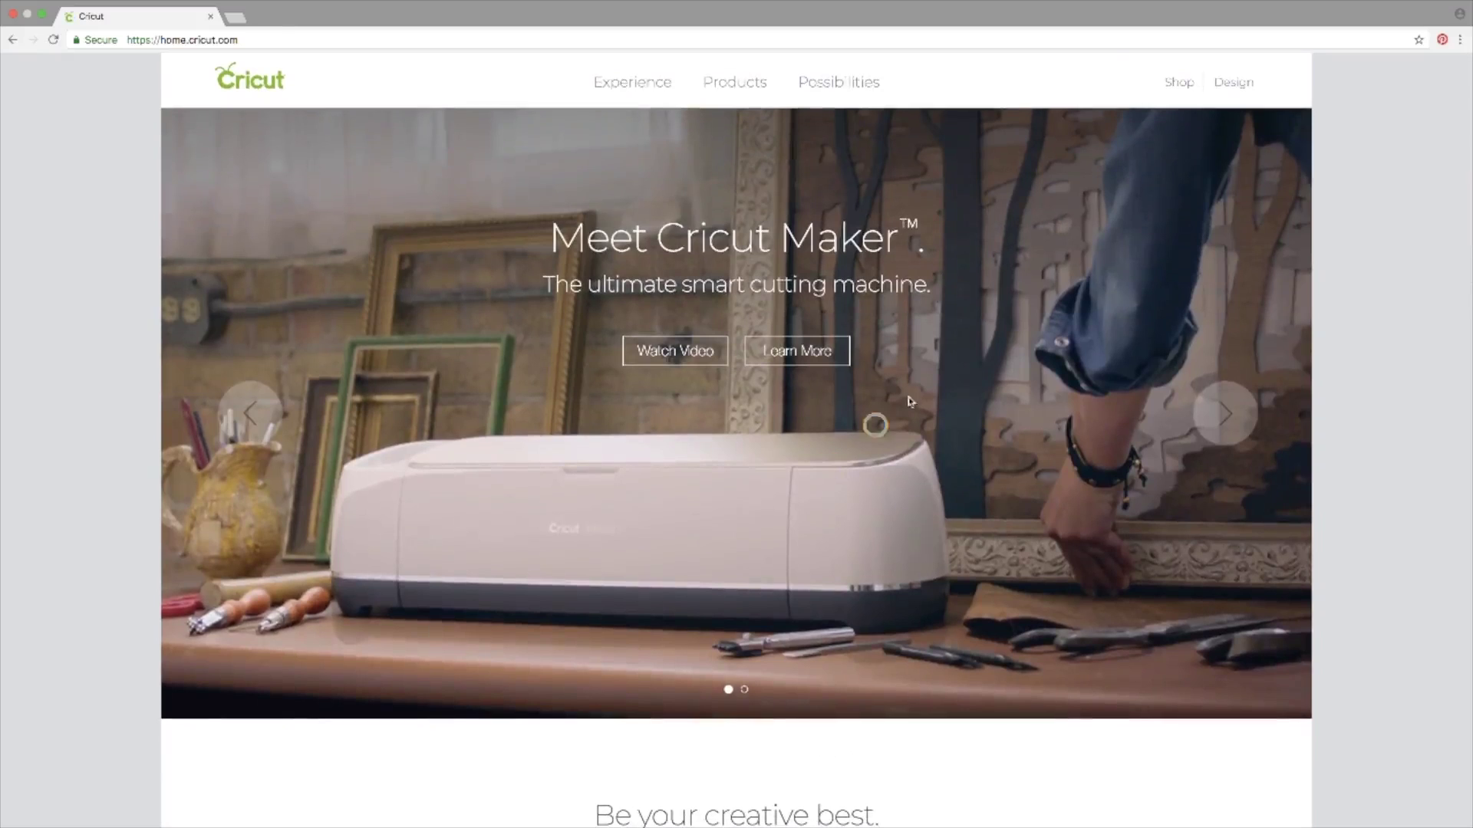
pyautogui.click(1235, 82)
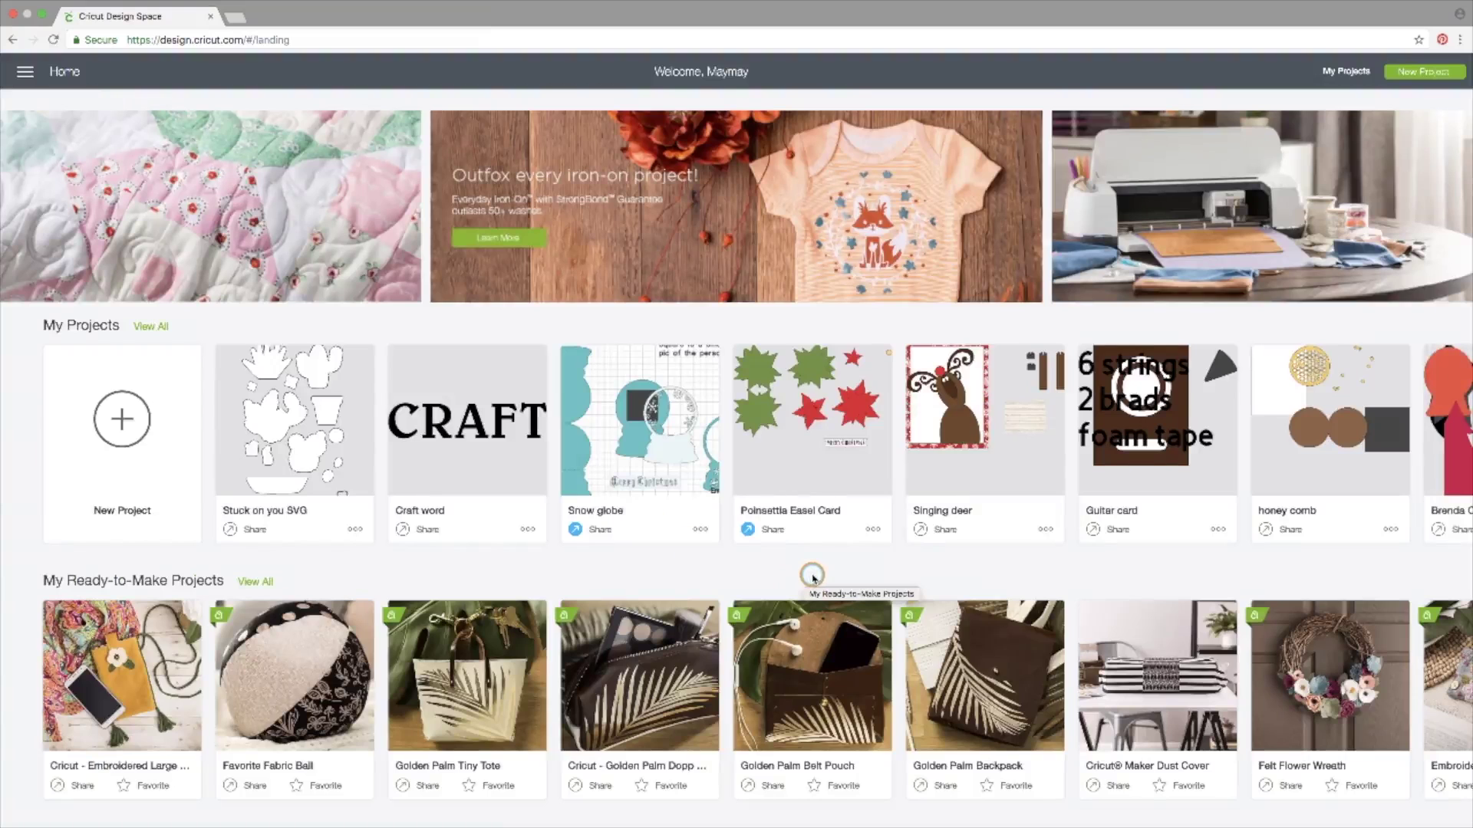
# Step: Look through the home page's own projects, ready-to-make projects, video tutorials and themed project categories down to the Cricut Community Projects
pyautogui.scroll(-2, 813, 577)
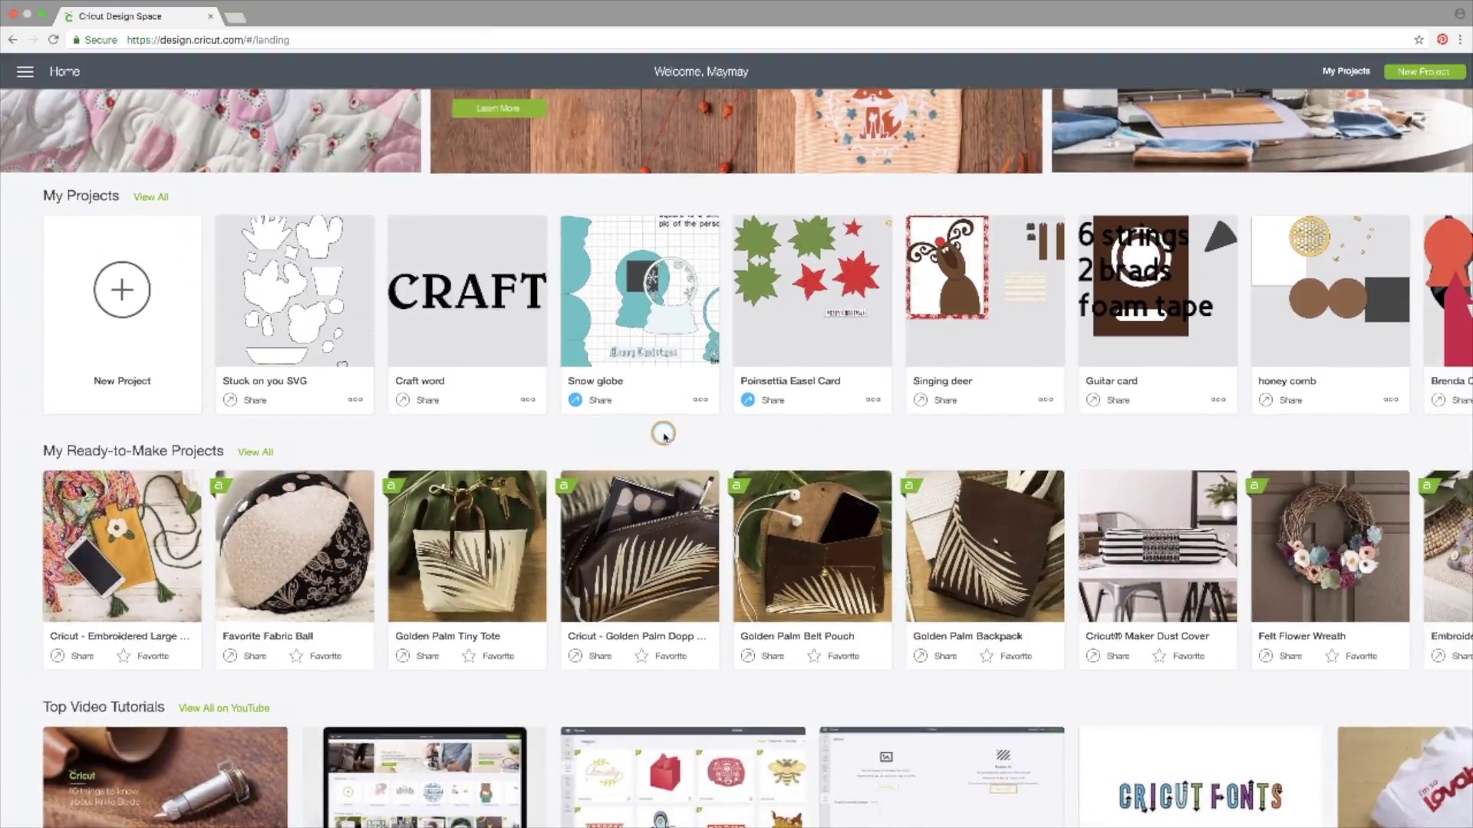
pyautogui.scroll(-3, 665, 436)
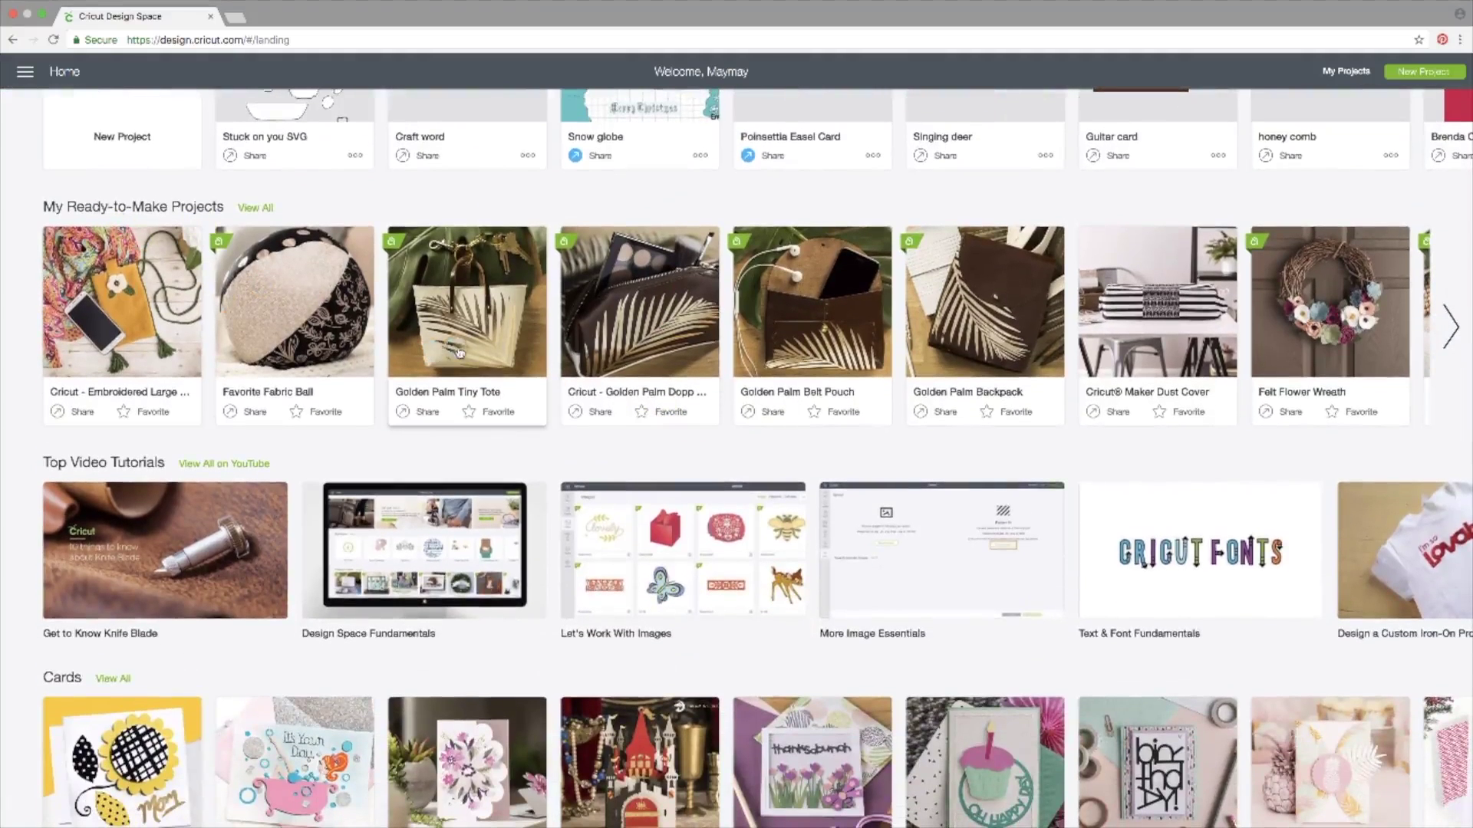
pyautogui.scroll(-1, 483, 352)
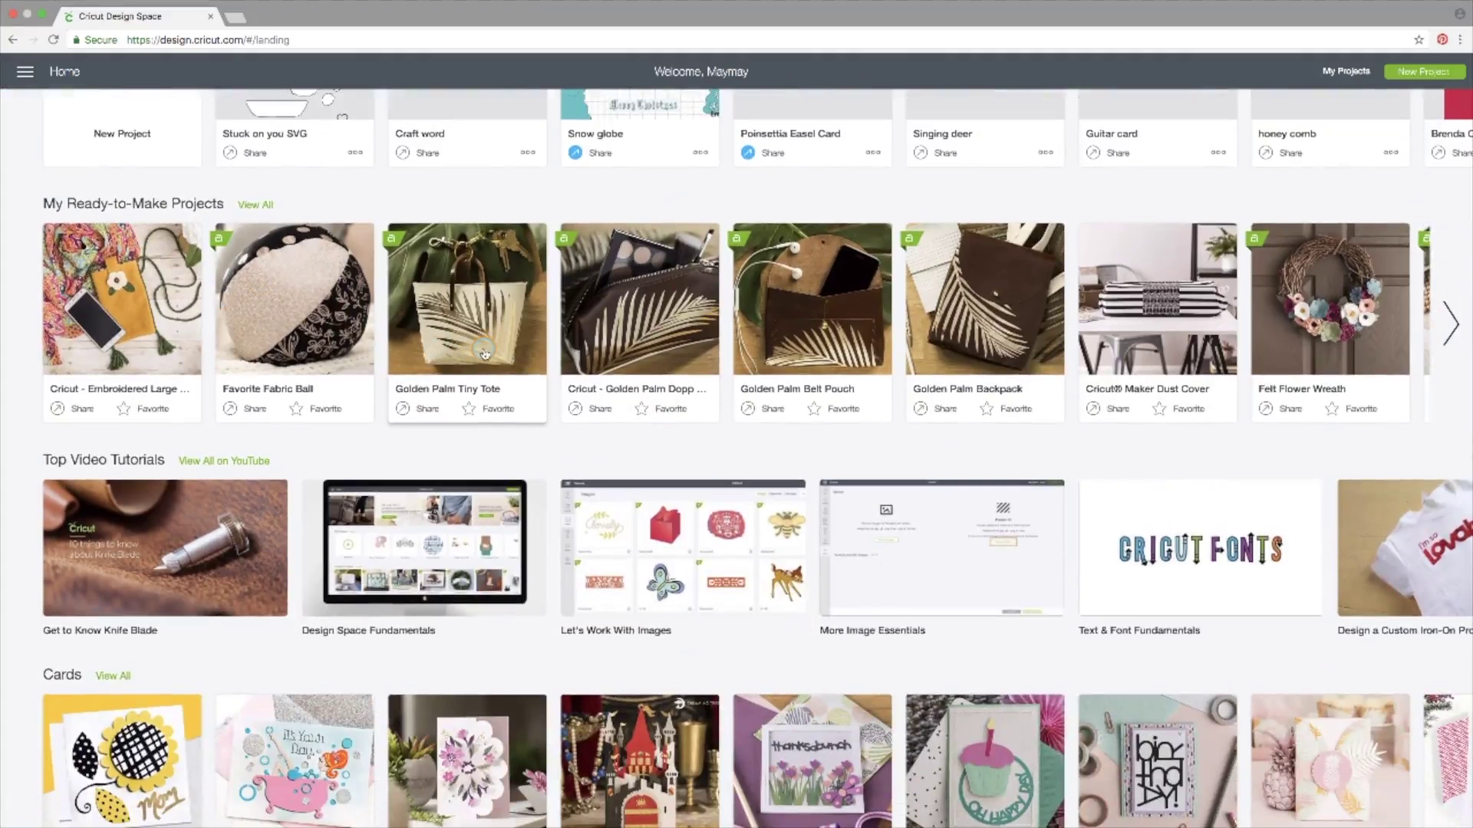
pyautogui.scroll(-3, 485, 353)
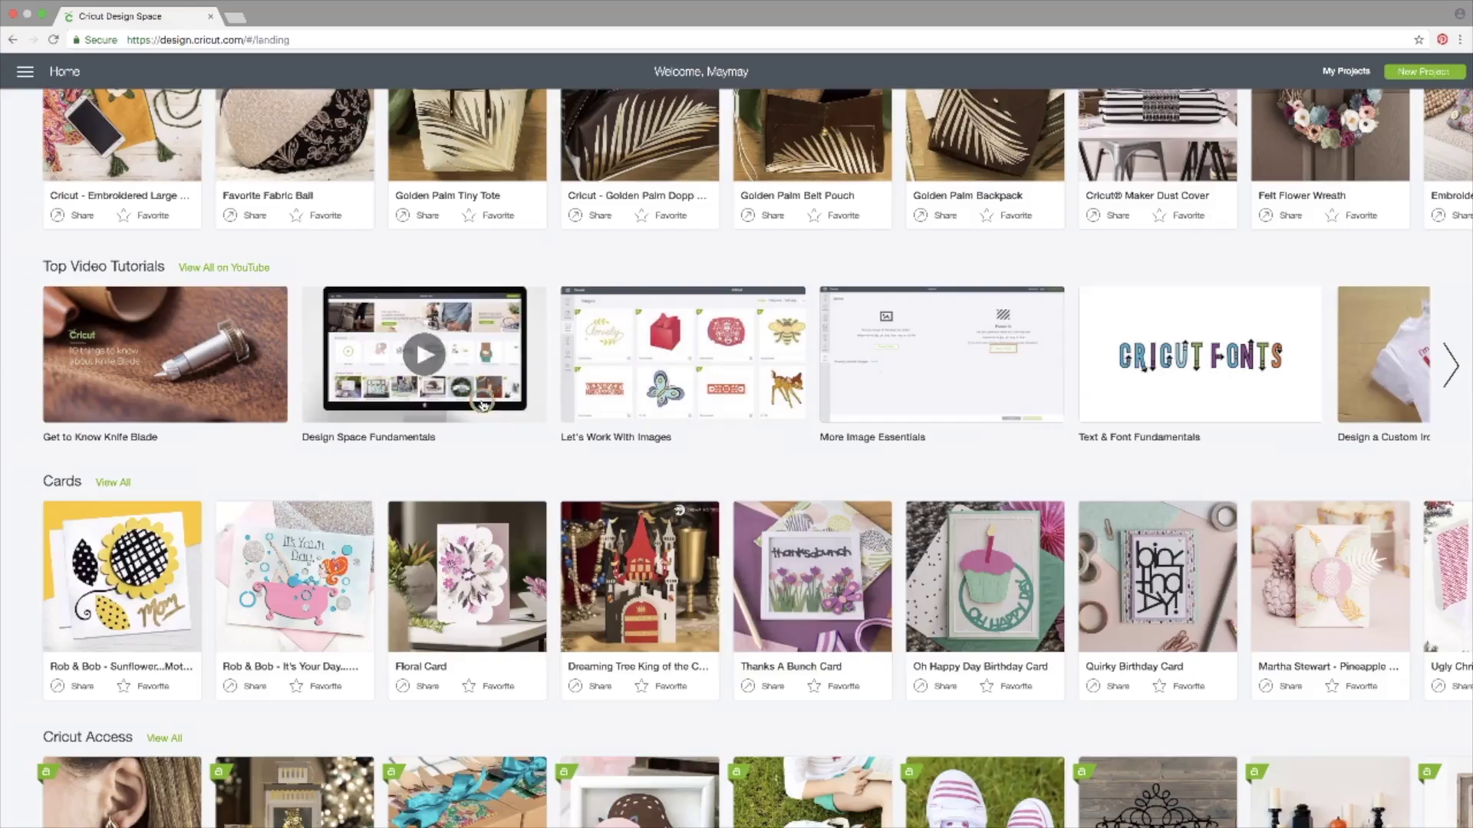
pyautogui.scroll(-3, 483, 405)
pyautogui.scroll(-5, 483, 404)
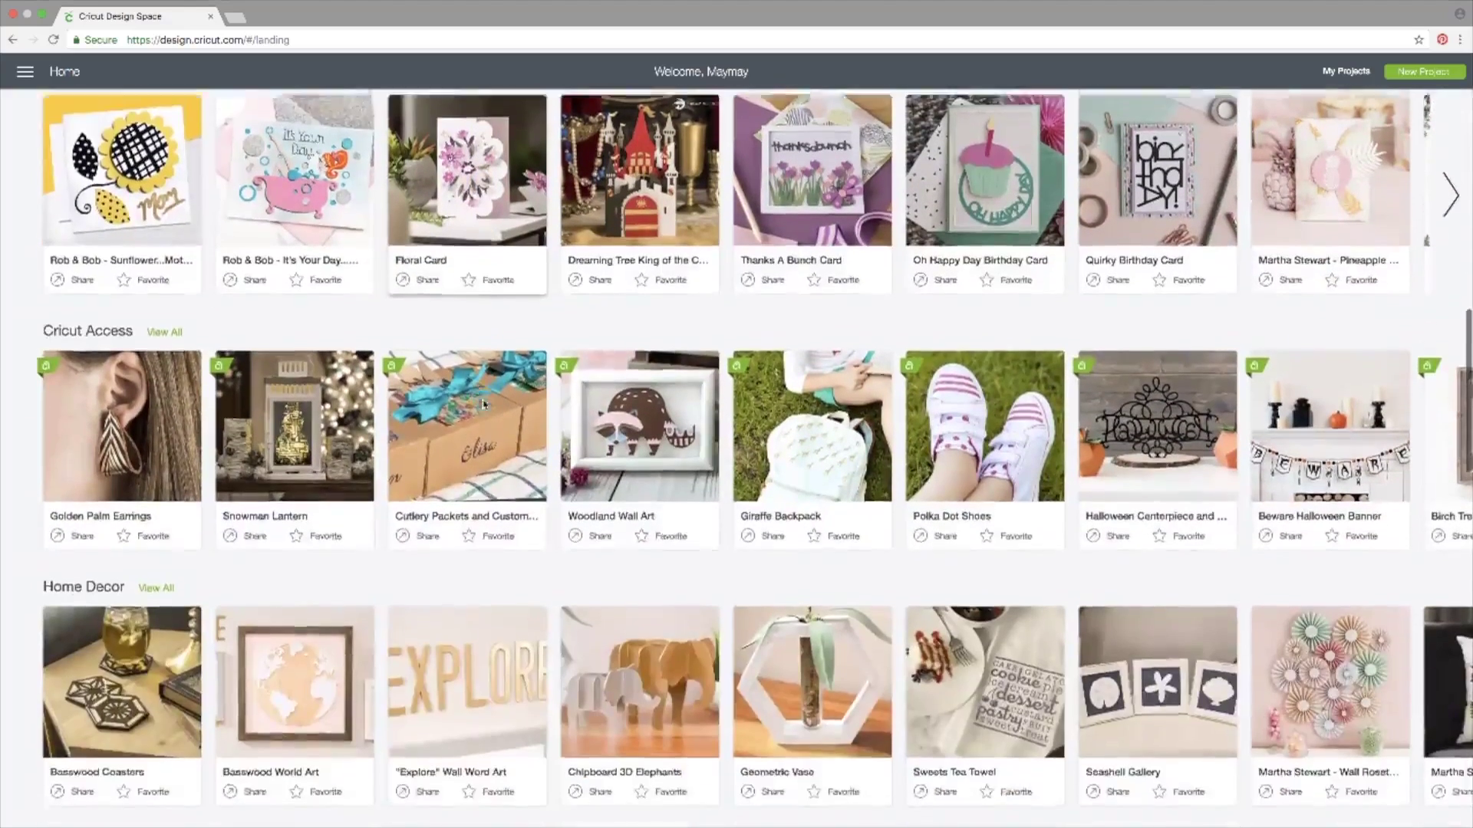
pyautogui.scroll(-2, 484, 400)
pyautogui.scroll(-4, 483, 400)
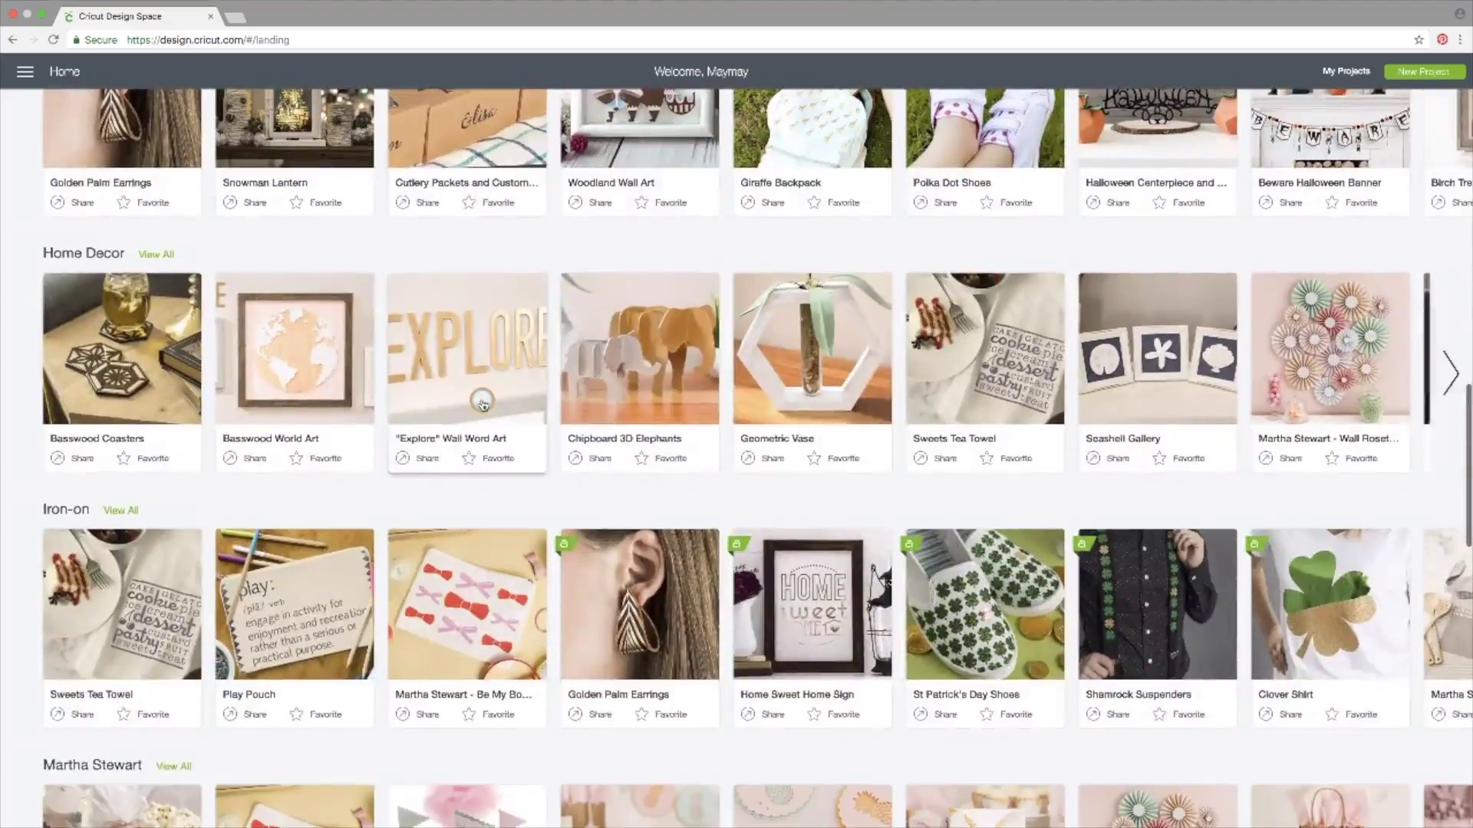
pyautogui.scroll(-3, 482, 400)
pyautogui.scroll(-5, 483, 401)
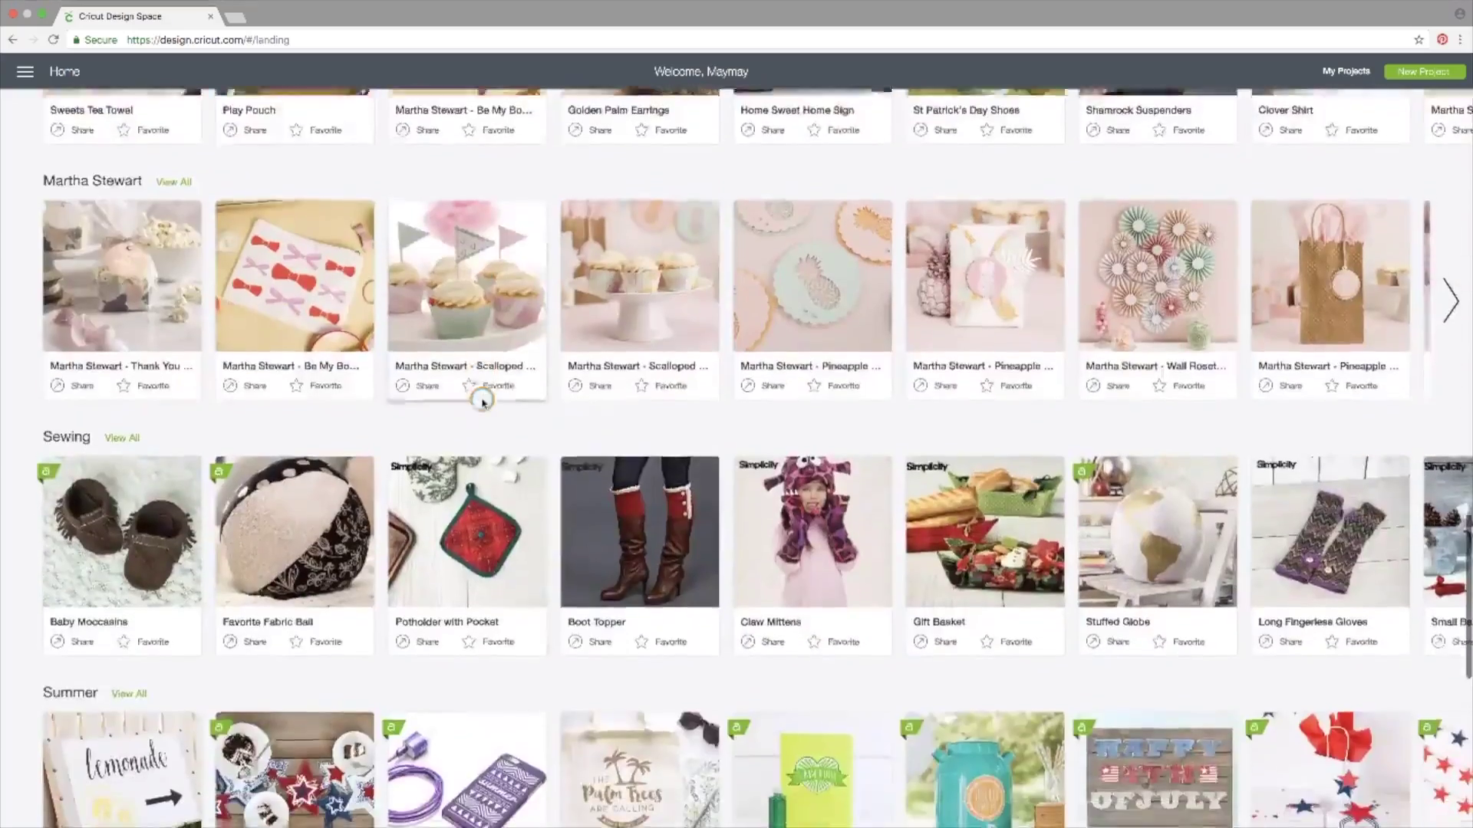
pyautogui.scroll(-5, 483, 400)
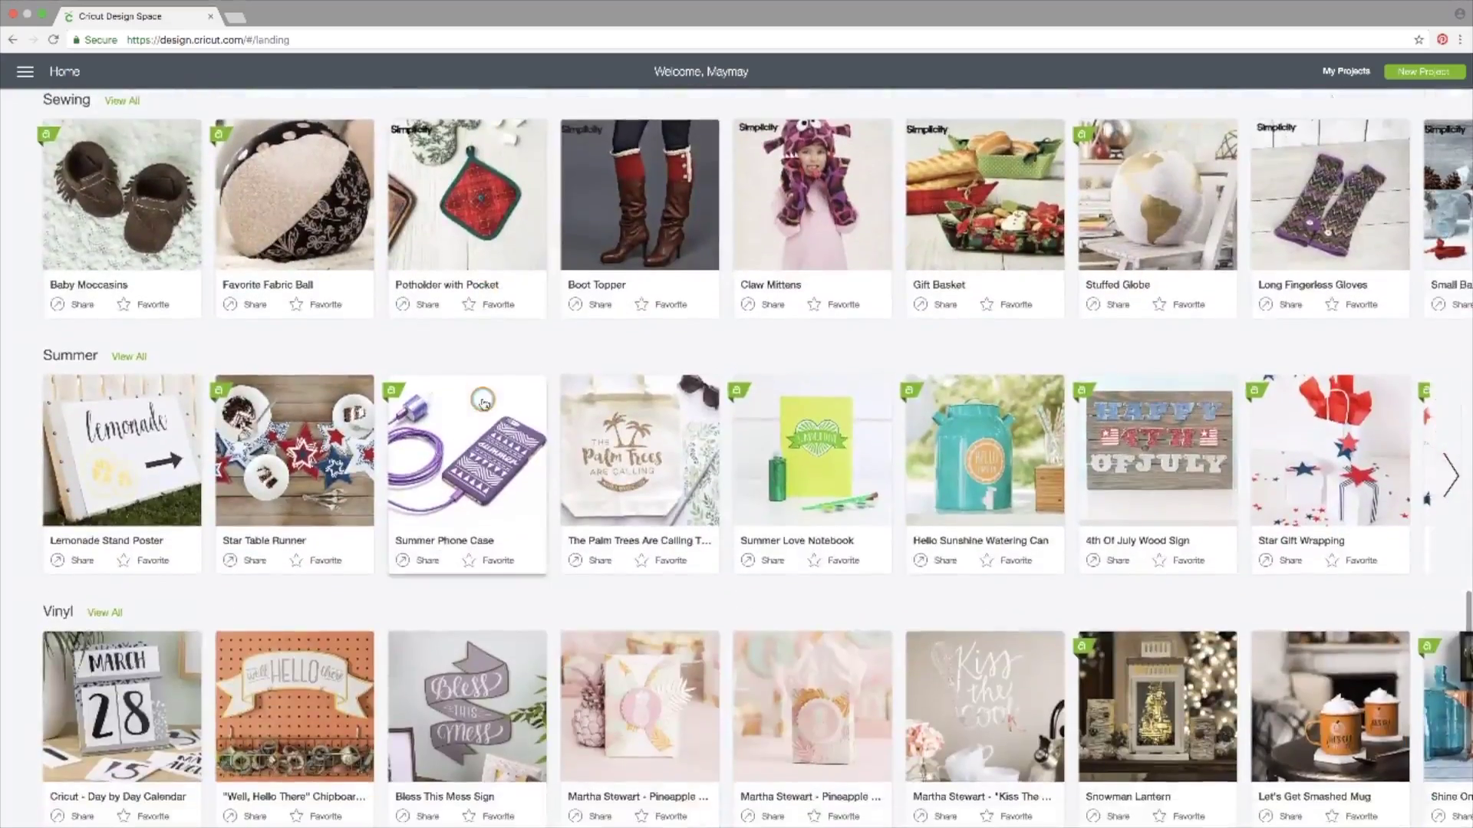
pyautogui.scroll(-4, 482, 401)
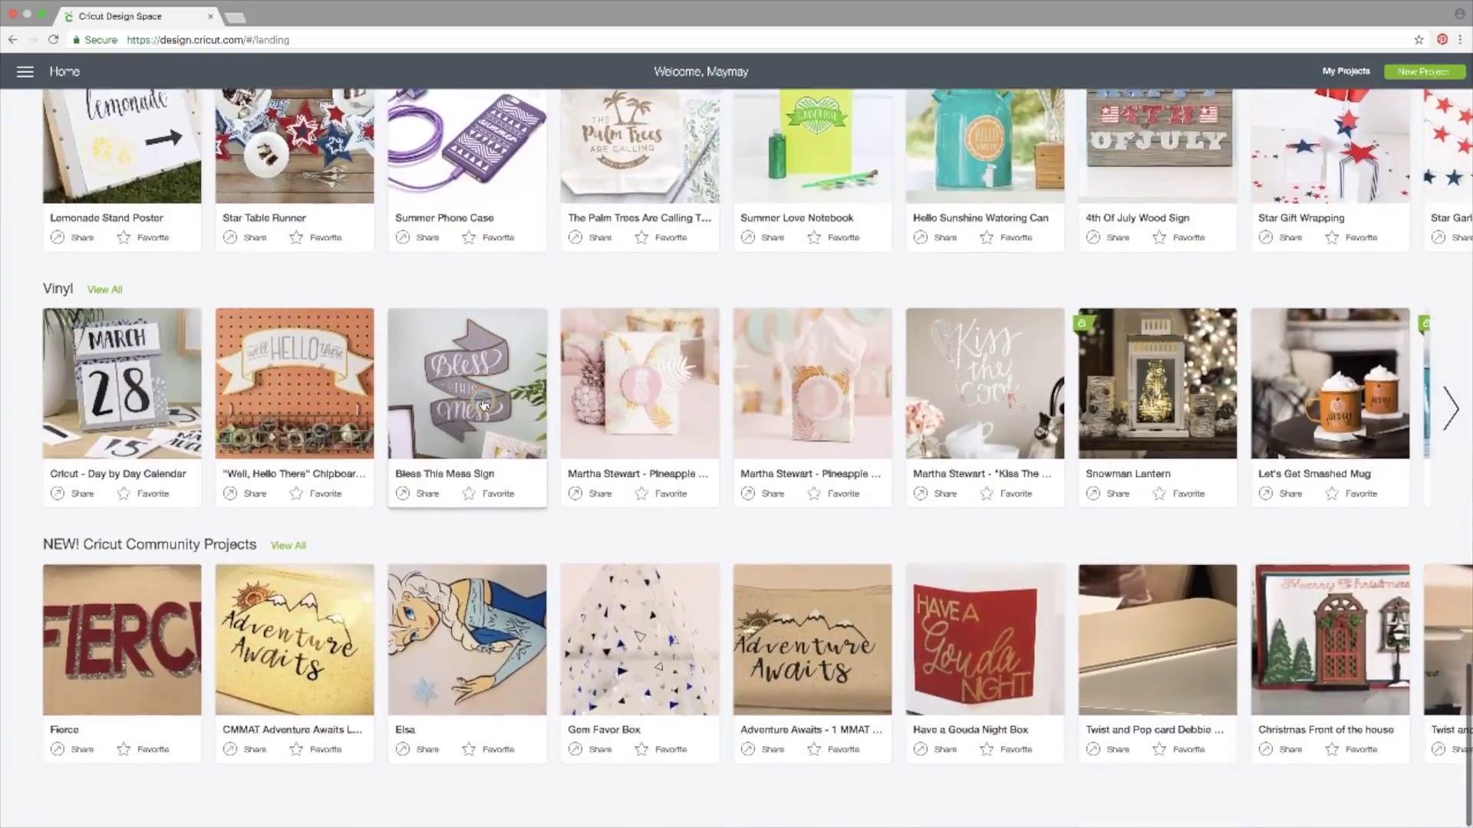
pyautogui.scroll(6, 483, 400)
pyautogui.scroll(11, 483, 400)
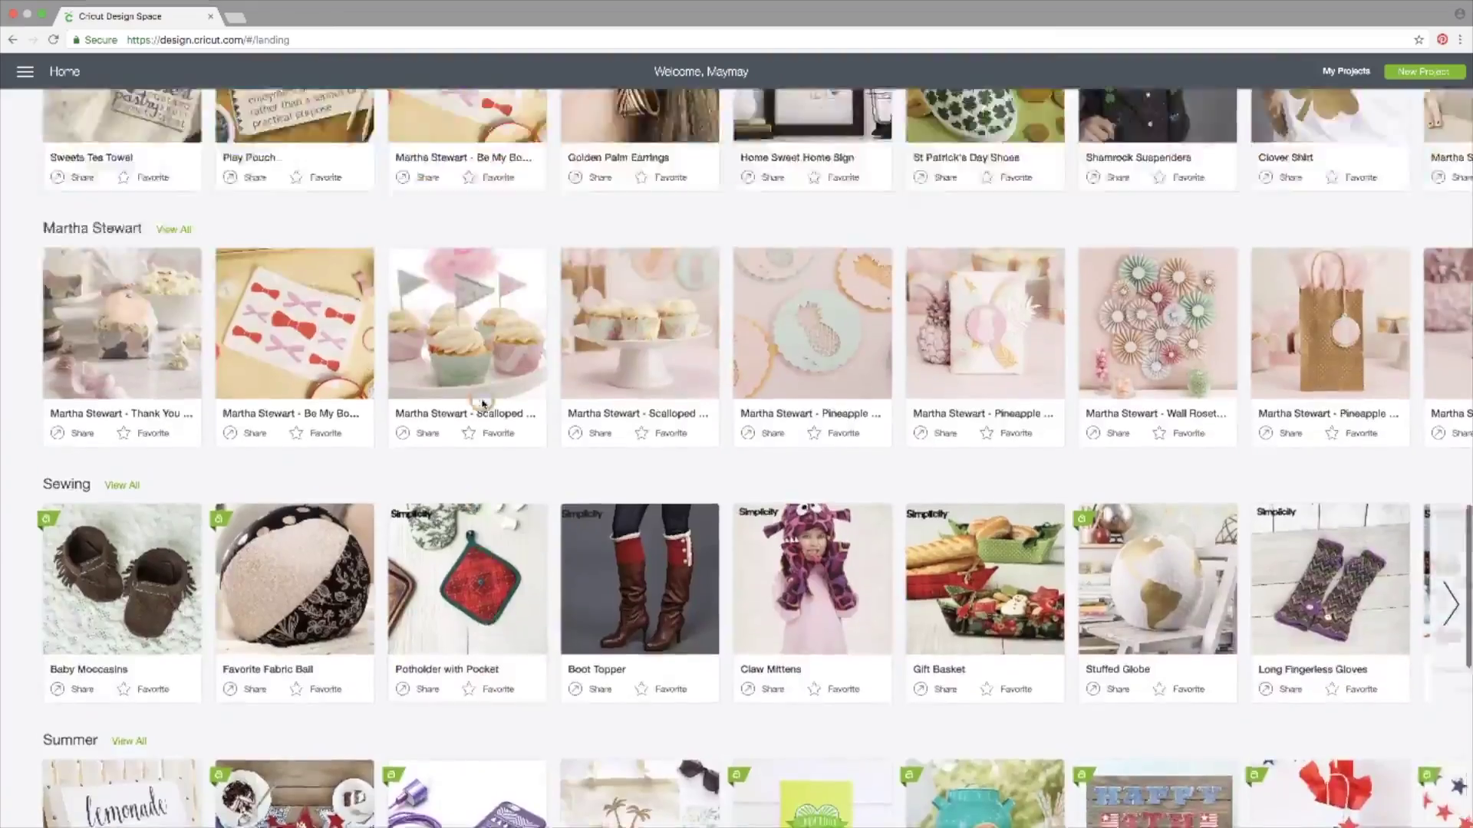
pyautogui.scroll(7, 482, 400)
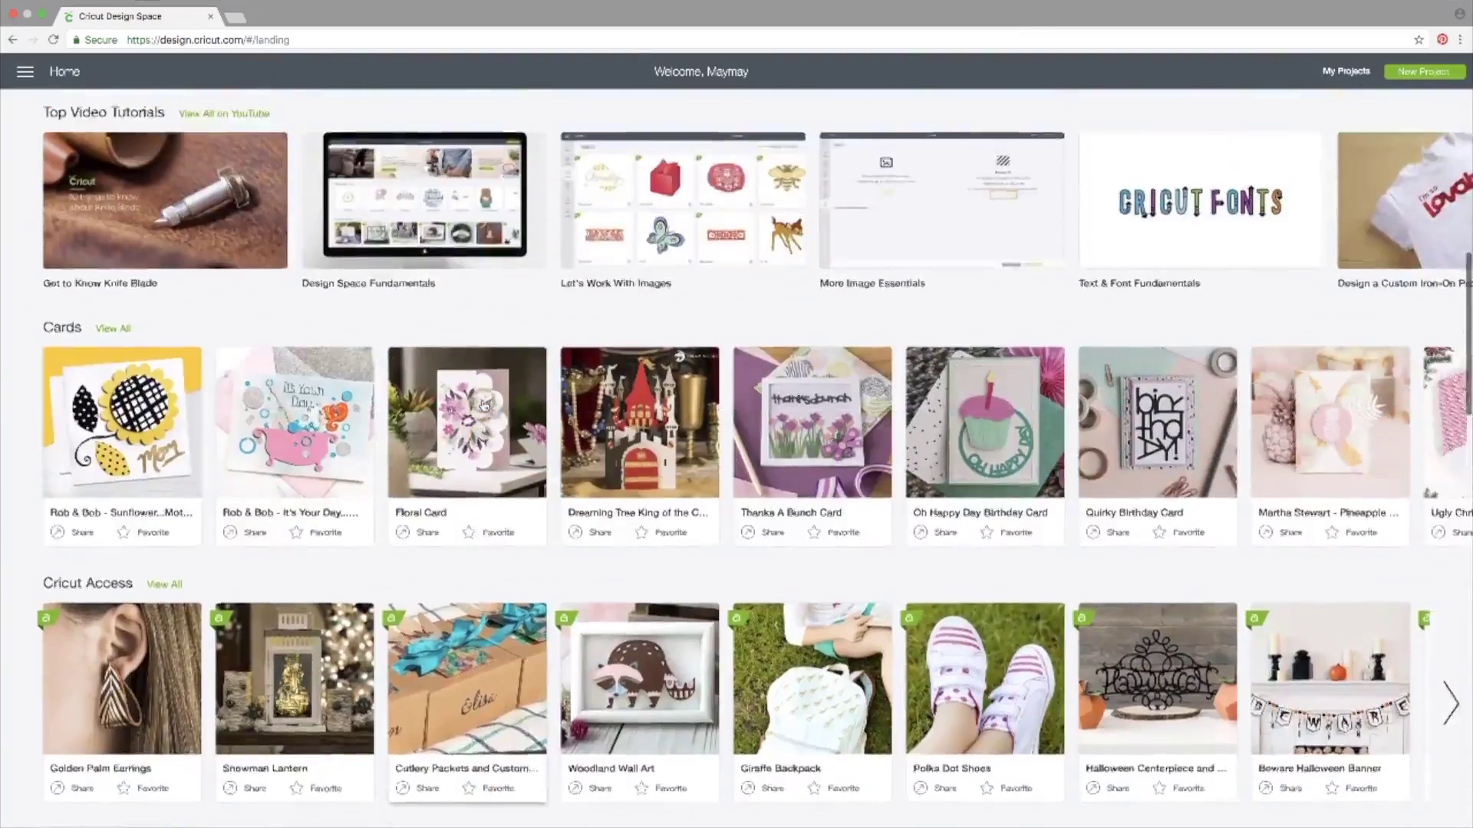
pyautogui.scroll(-2, 483, 403)
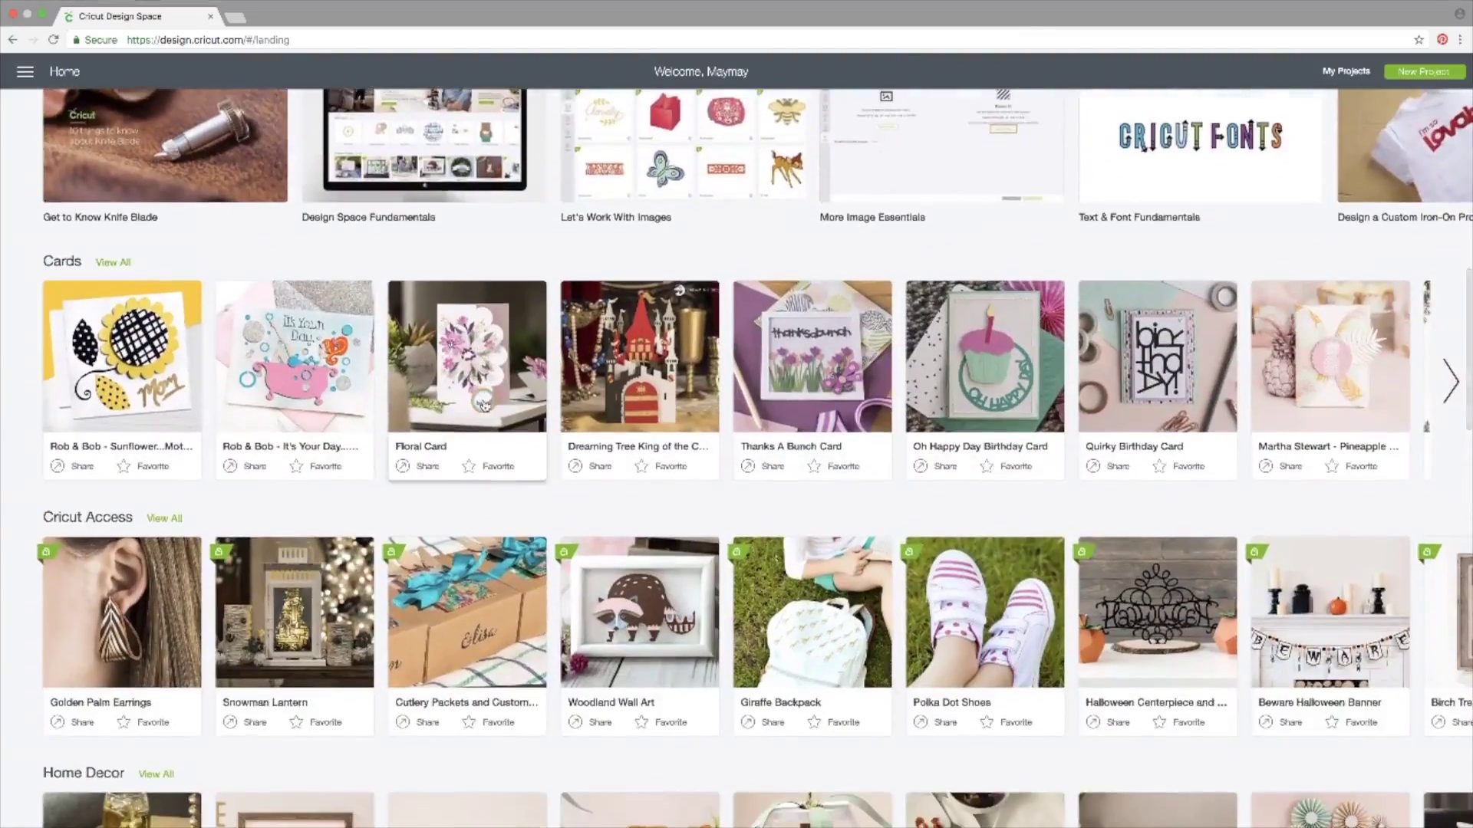
pyautogui.scroll(7, 484, 404)
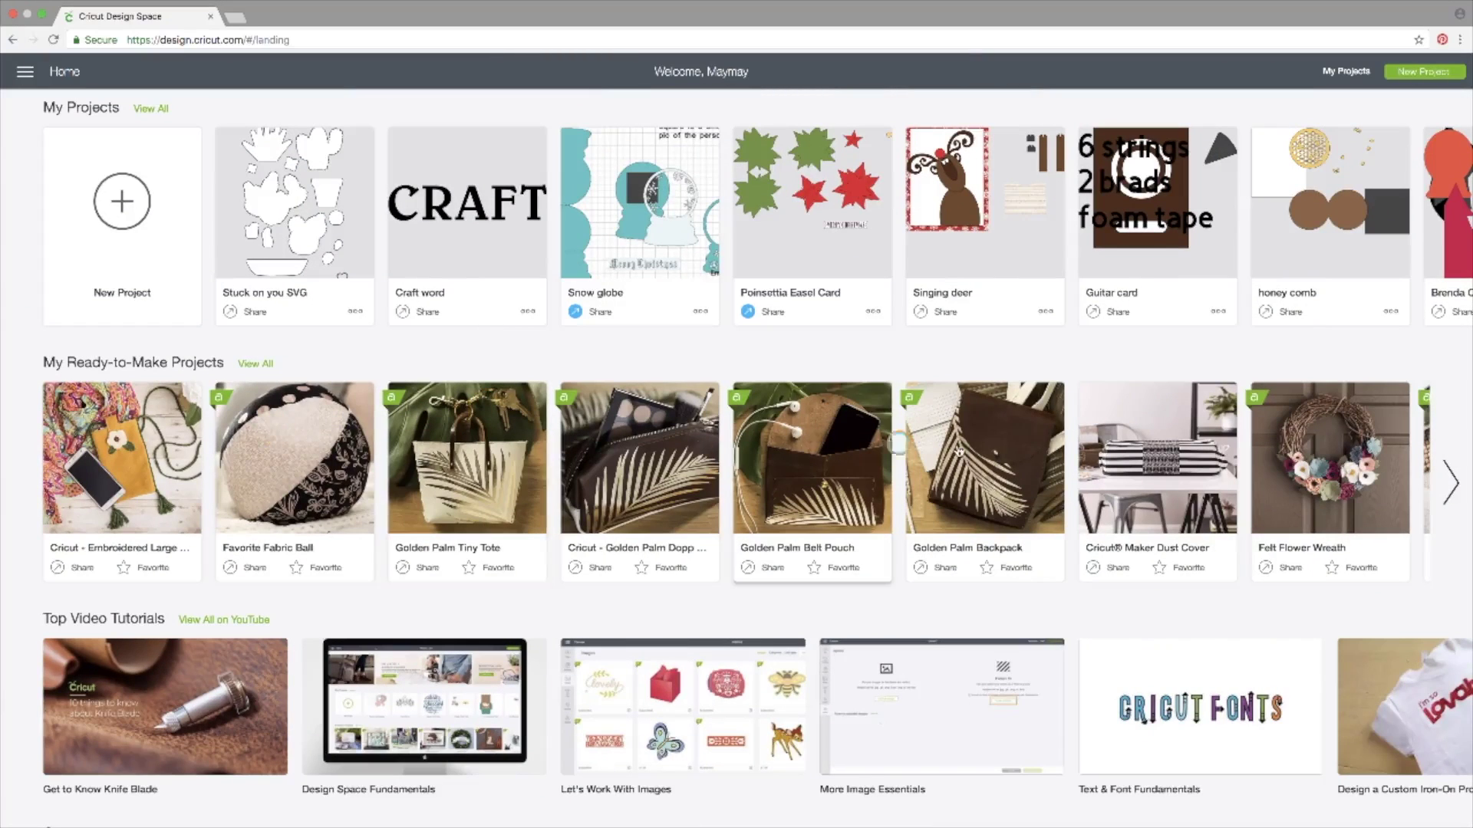
# Step: Open the Felt Flower Wreath ready-to-make project and read its description, materials, preparation, cutting and assembly instructions
pyautogui.click(1313, 475)
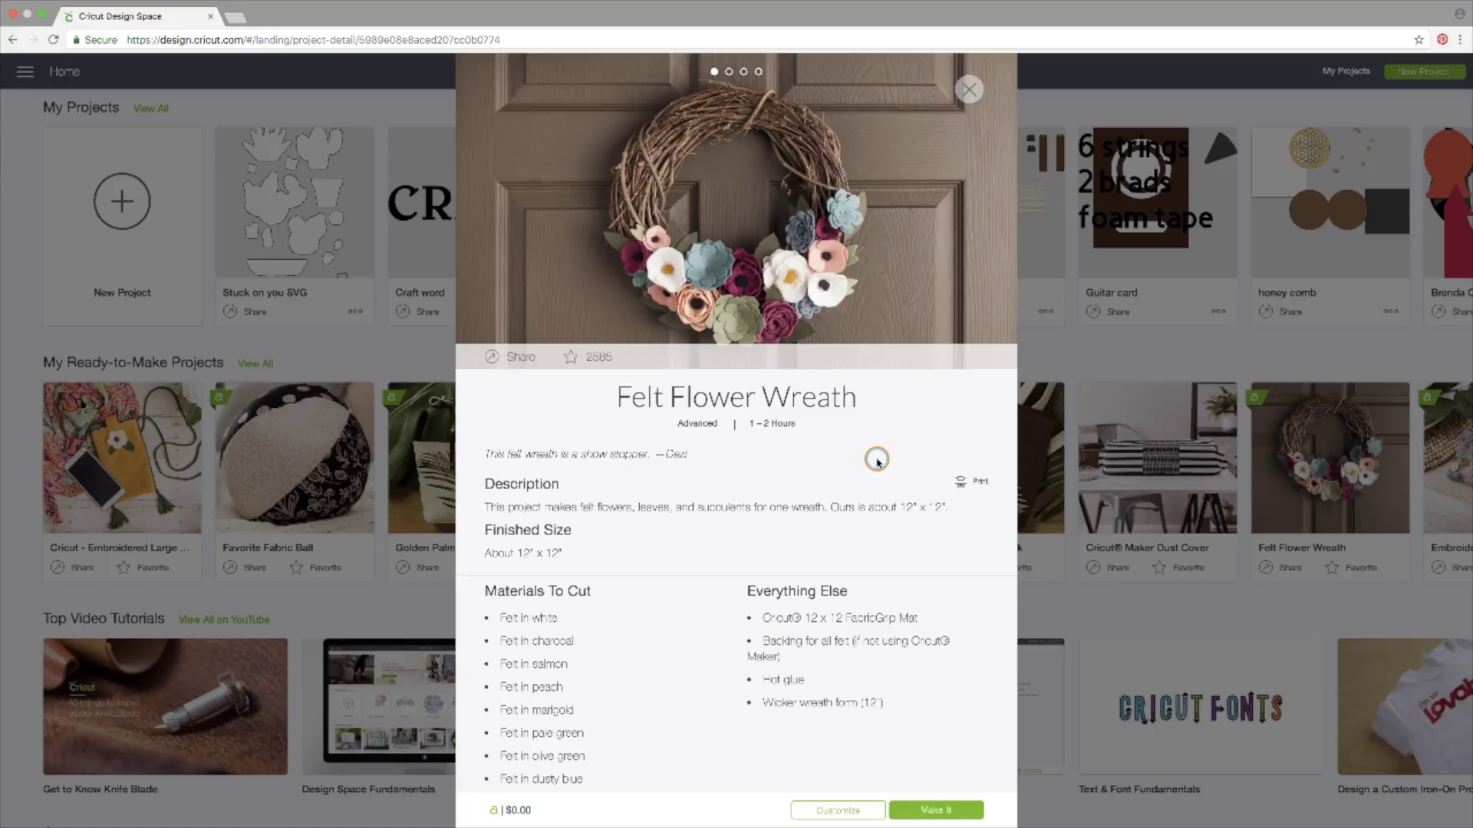
pyautogui.scroll(-5, 877, 459)
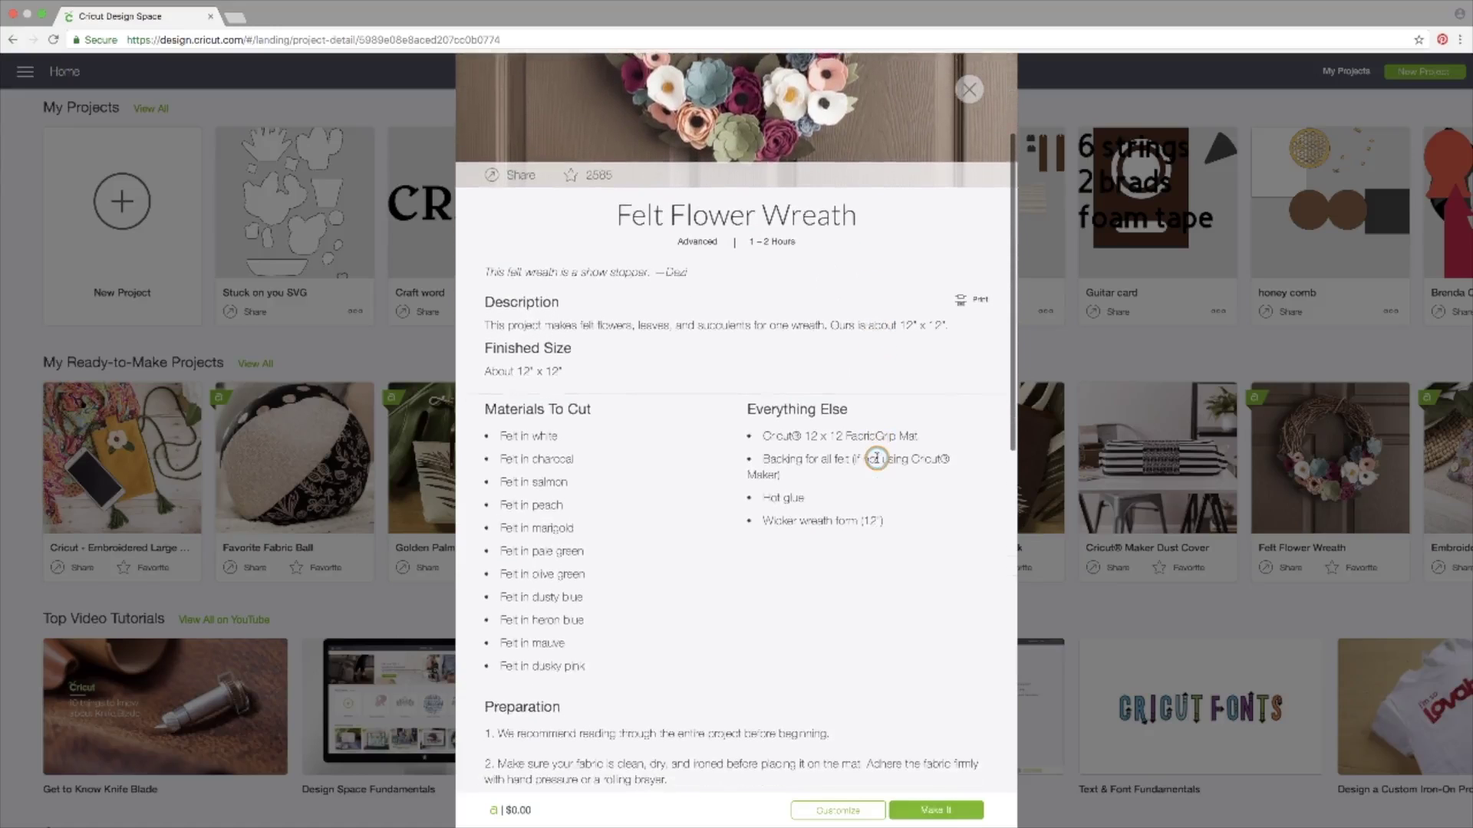
pyautogui.scroll(-3, 877, 458)
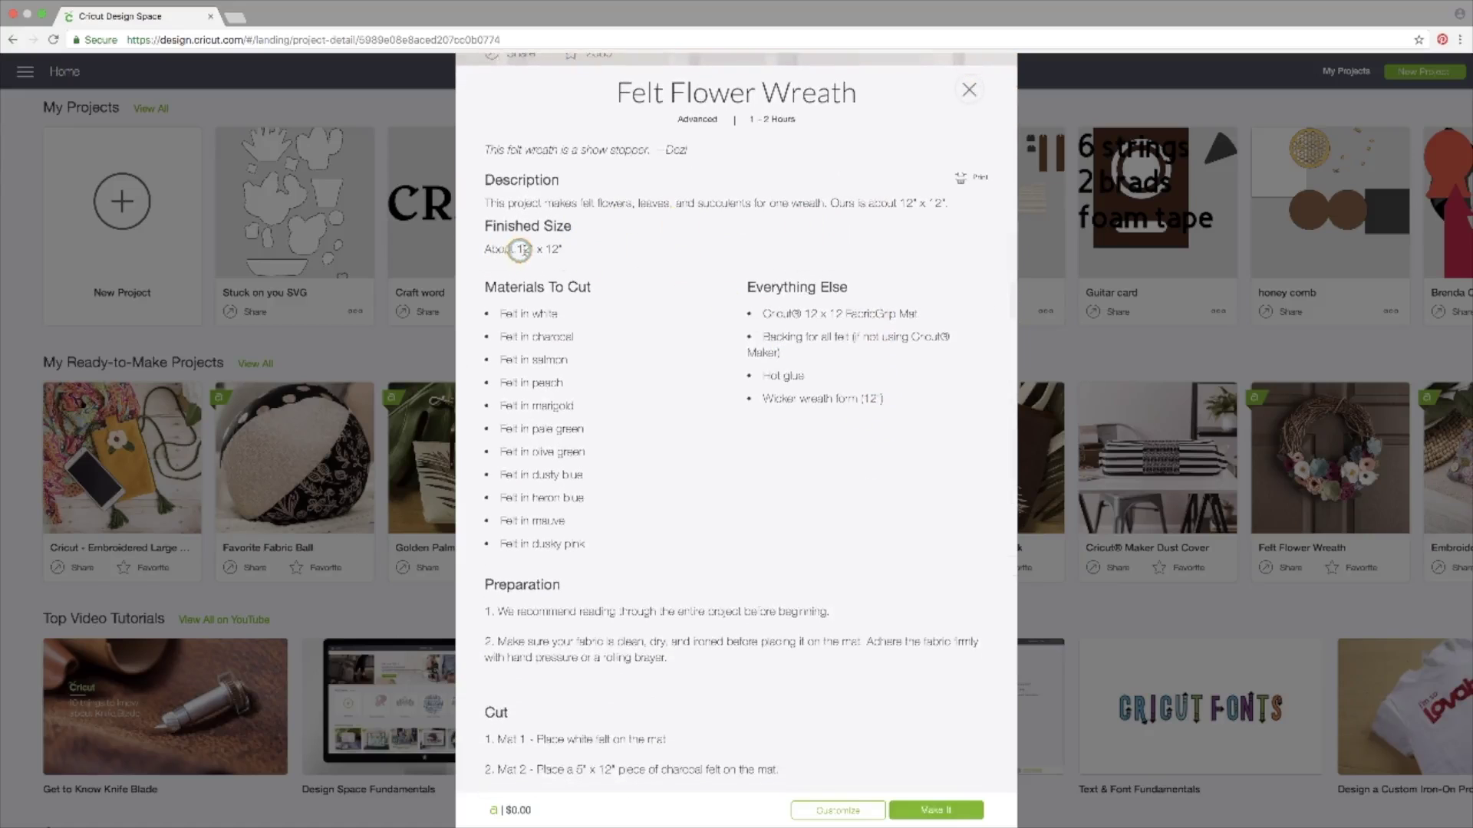
pyautogui.scroll(-3, 684, 385)
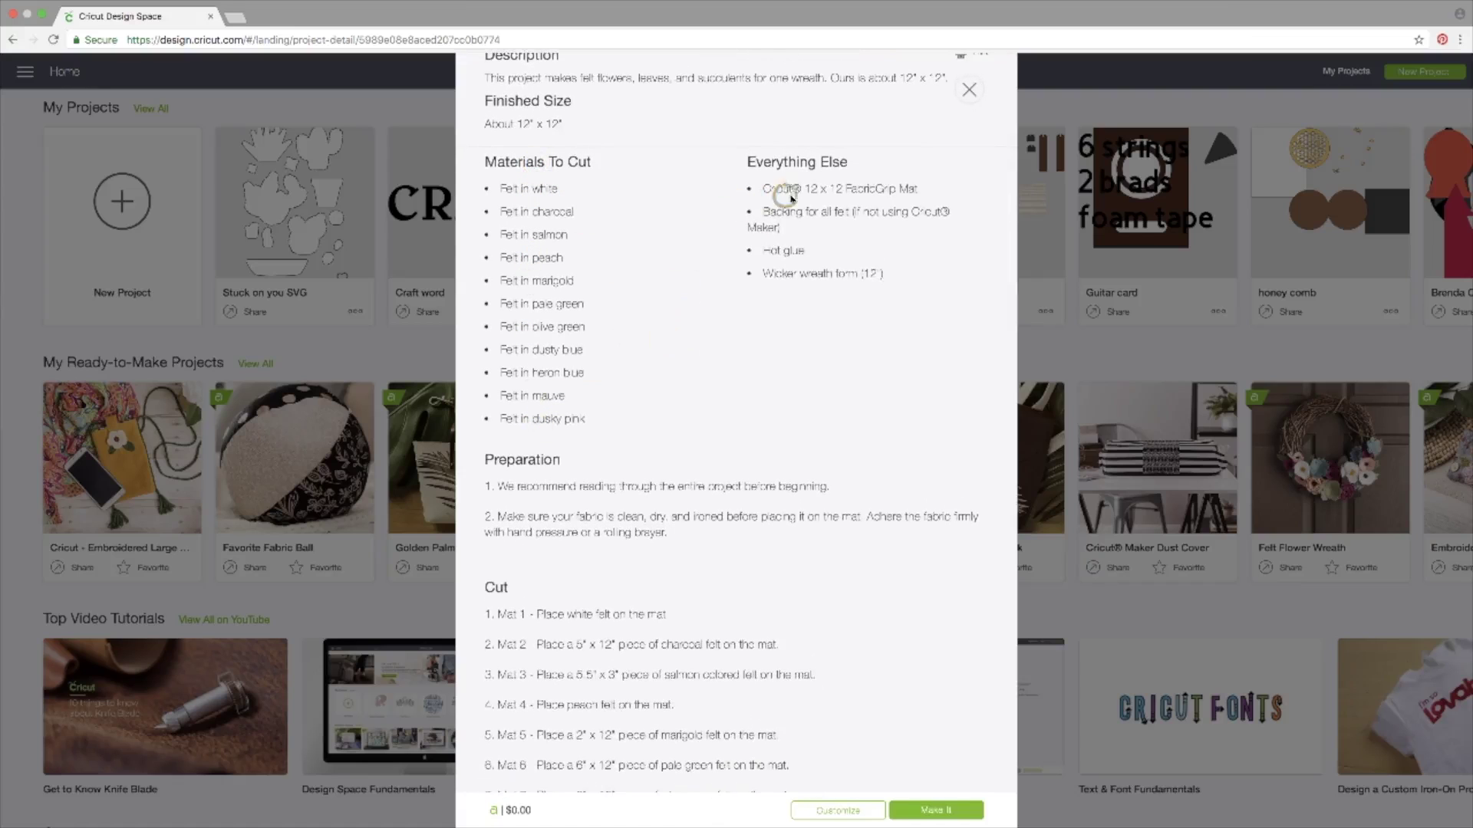
pyautogui.scroll(-8, 869, 391)
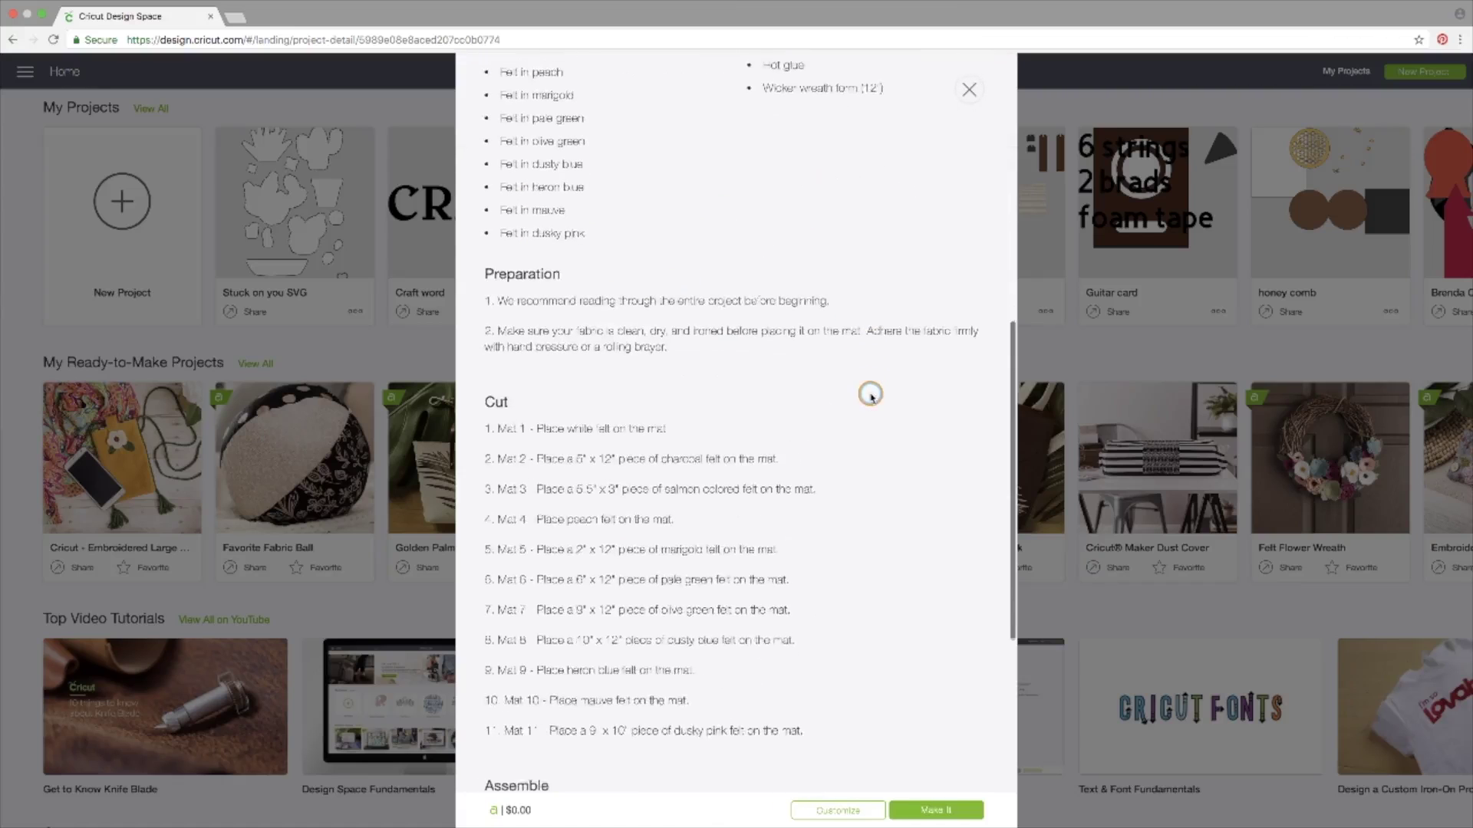
pyautogui.scroll(-3, 872, 393)
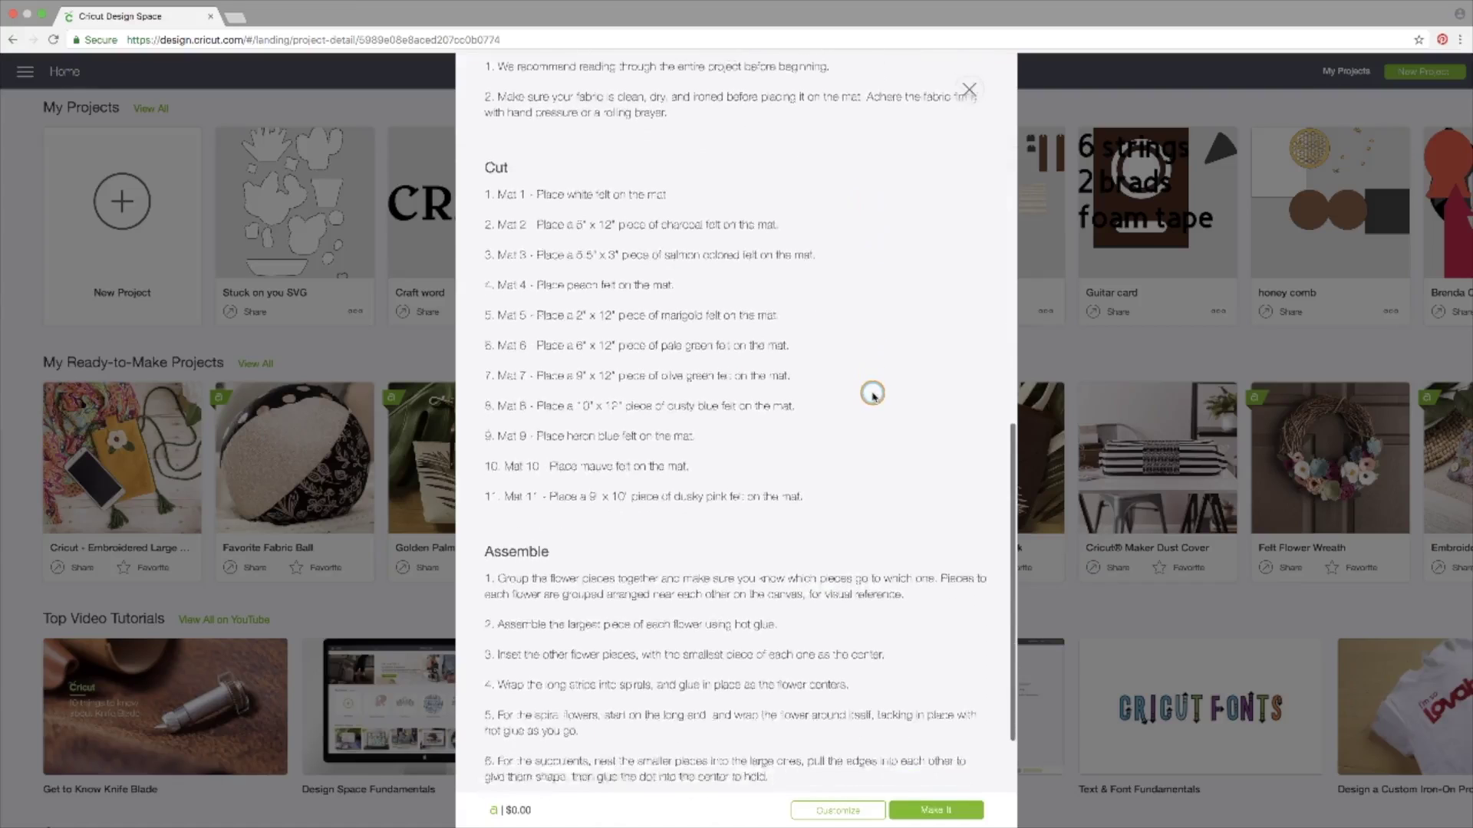
pyautogui.scroll(-2, 872, 394)
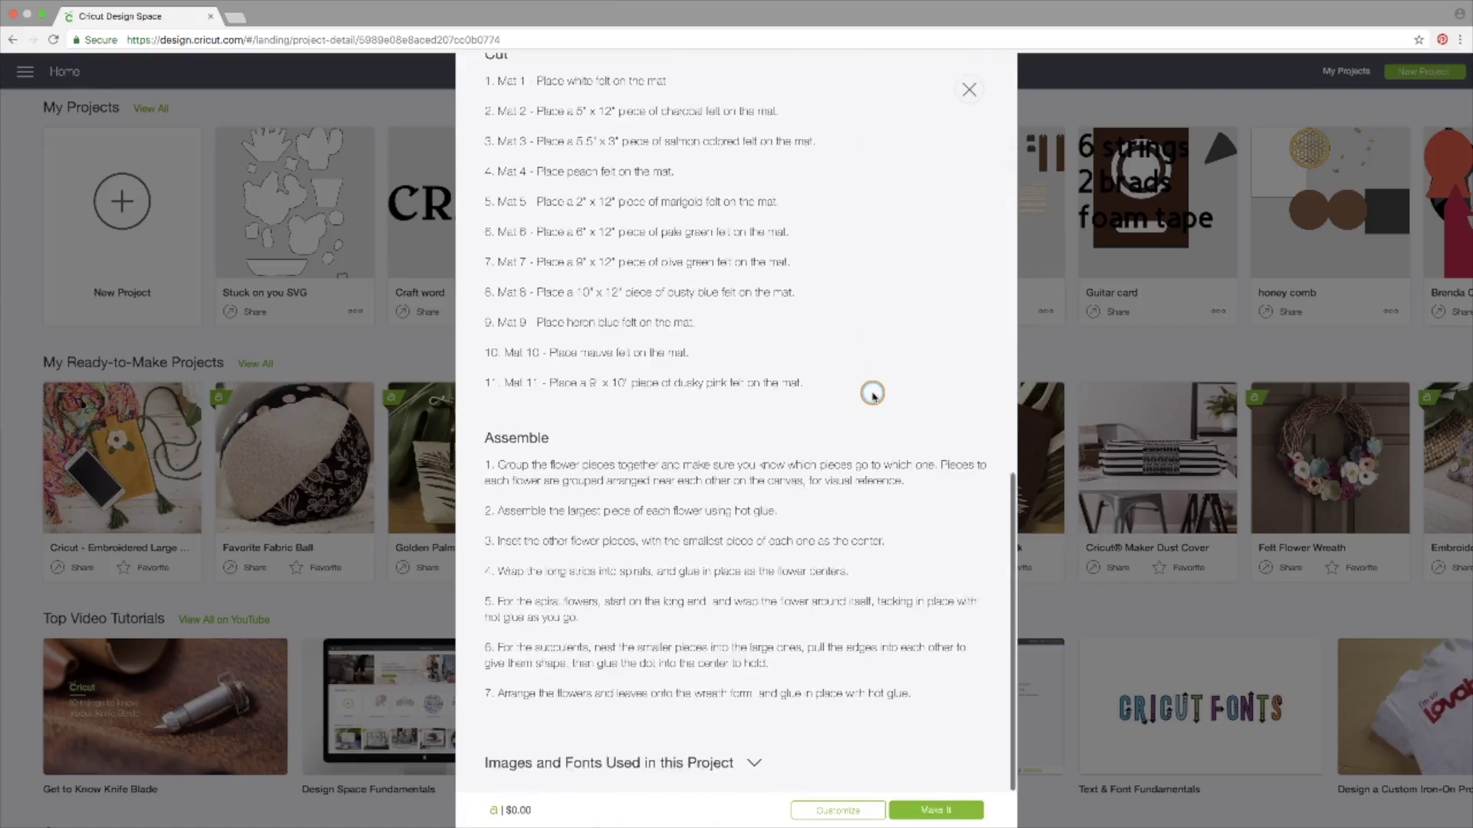
pyautogui.scroll(1, 729, 720)
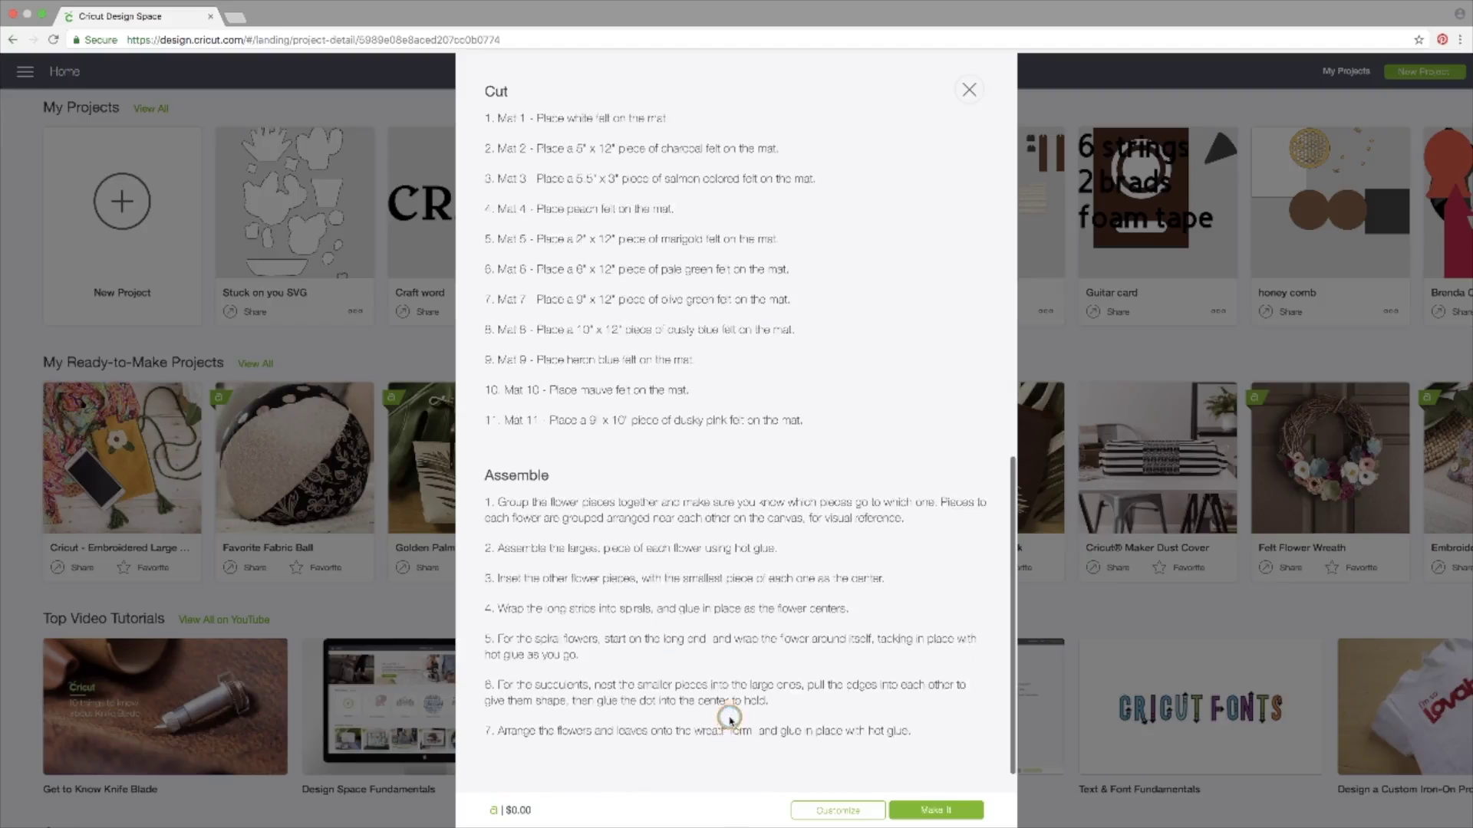
pyautogui.scroll(-1, 729, 717)
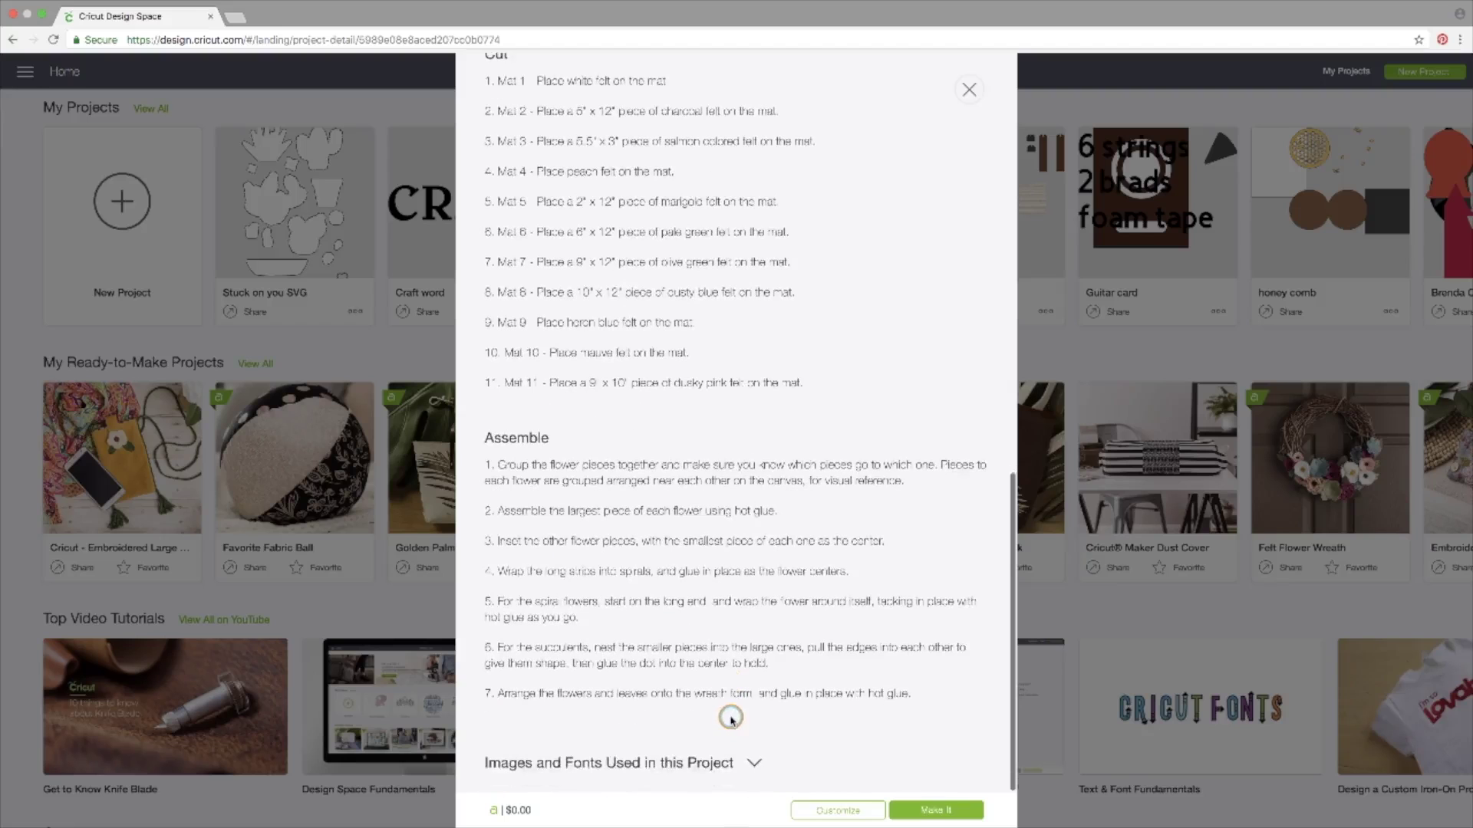
# Step: Expand the images and fonts used in the Felt Flower Wreath project and review them along with the project details
pyautogui.click(755, 764)
pyautogui.scroll(-3, 759, 748)
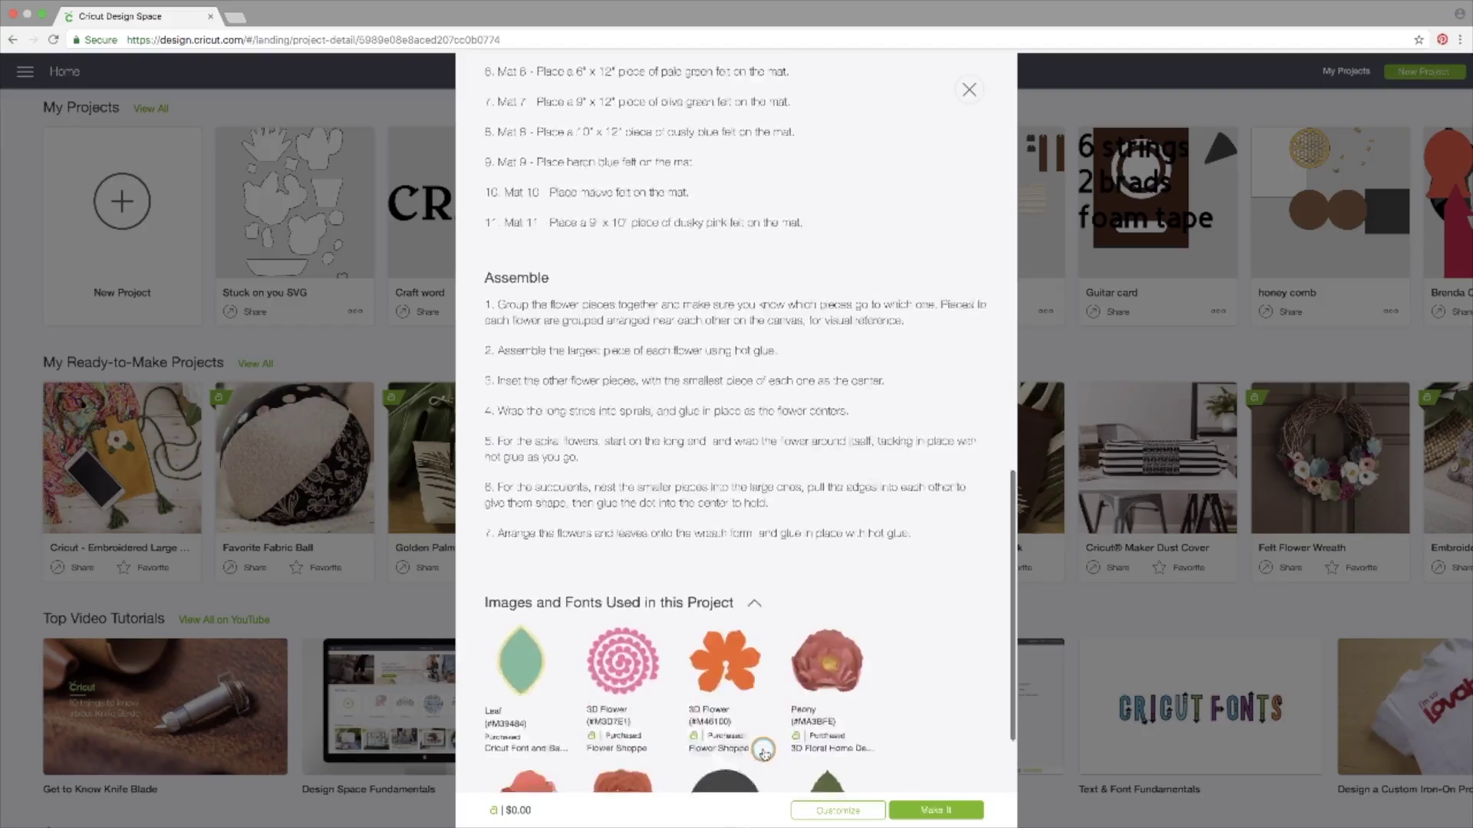
pyautogui.scroll(-2, 763, 751)
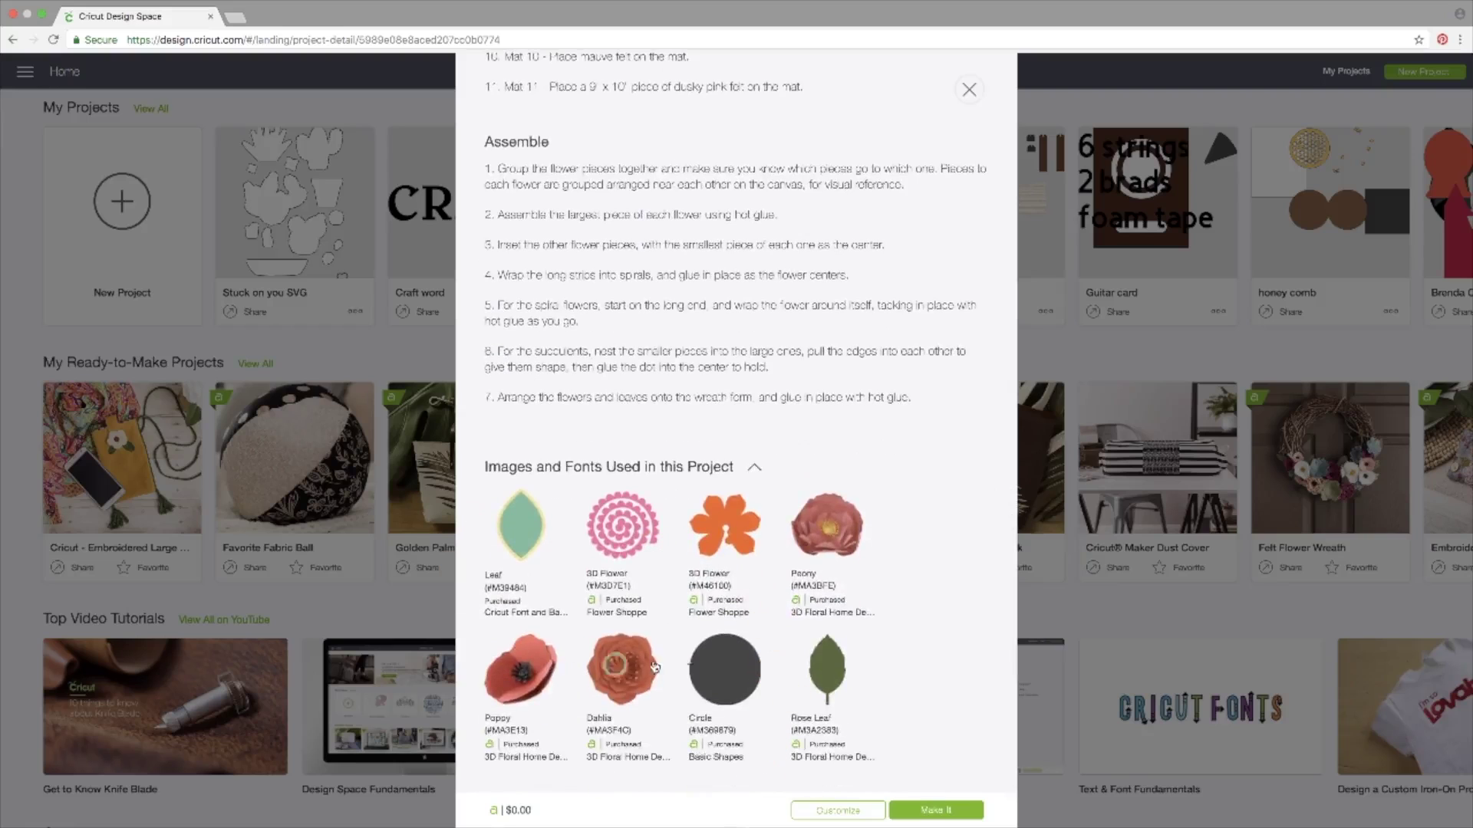
pyautogui.scroll(15, 741, 593)
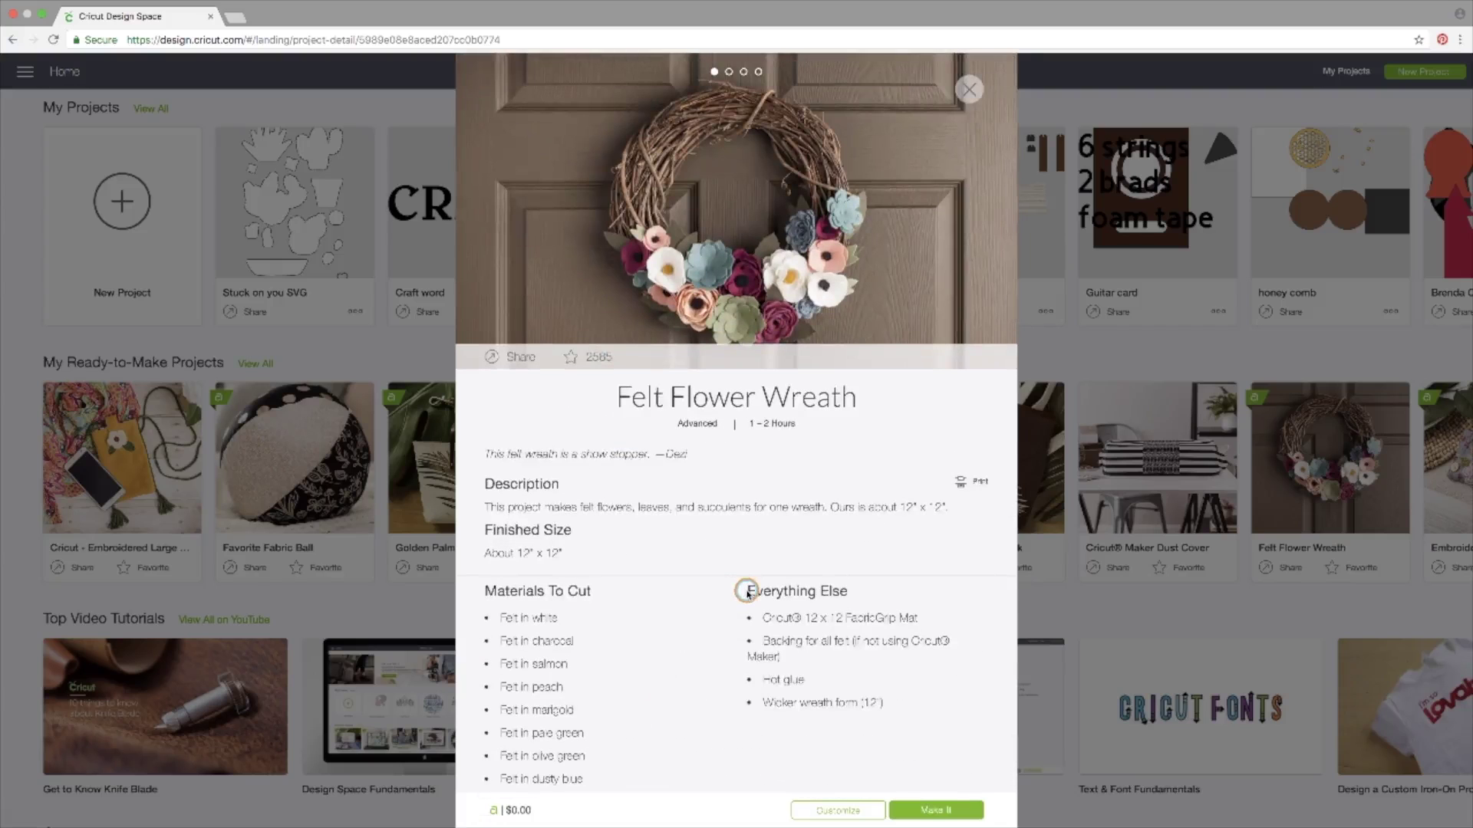
pyautogui.moveTo(783, 250)
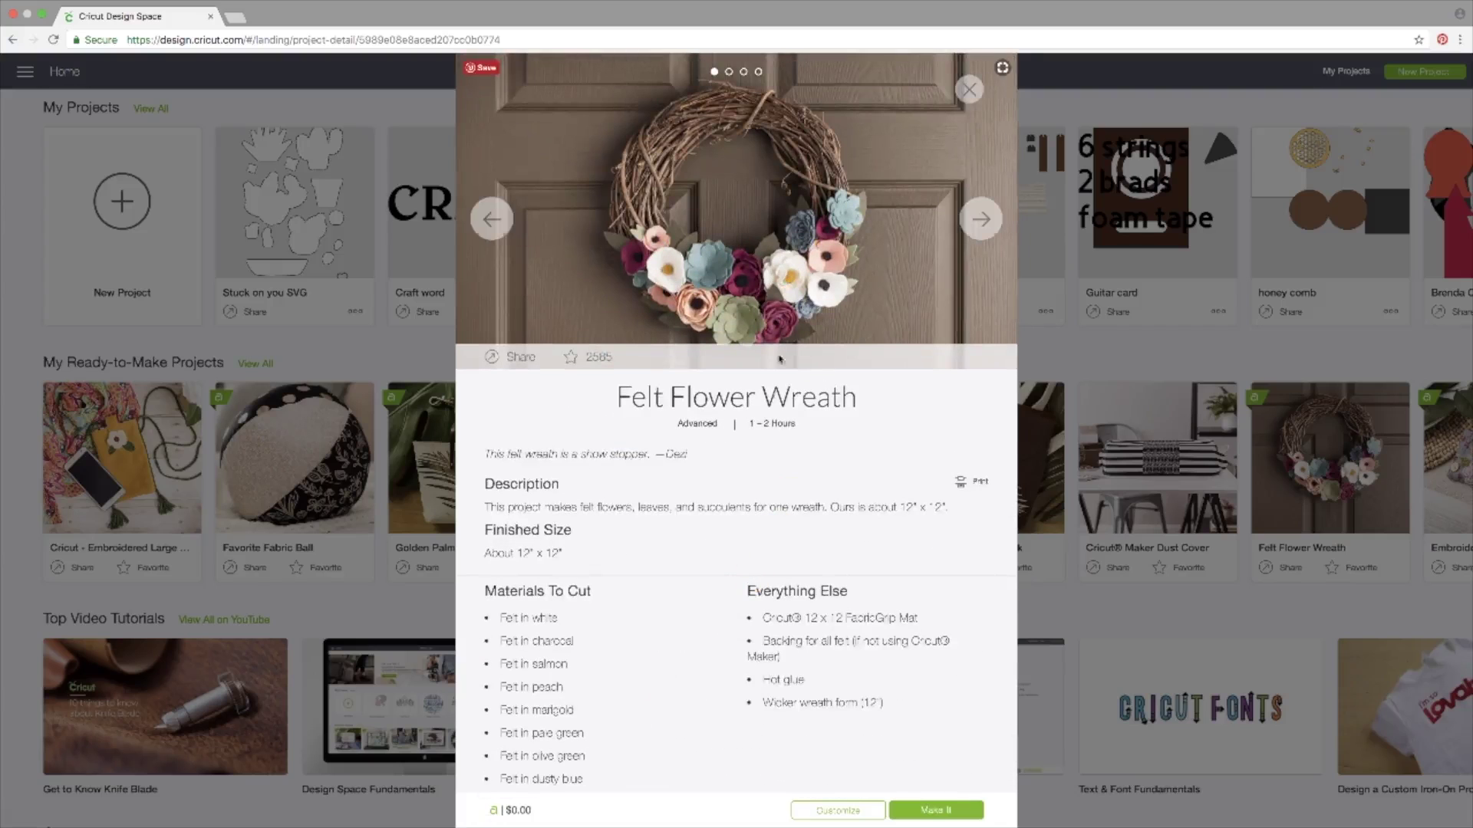
pyautogui.scroll(-12, 781, 510)
pyautogui.scroll(-4, 781, 510)
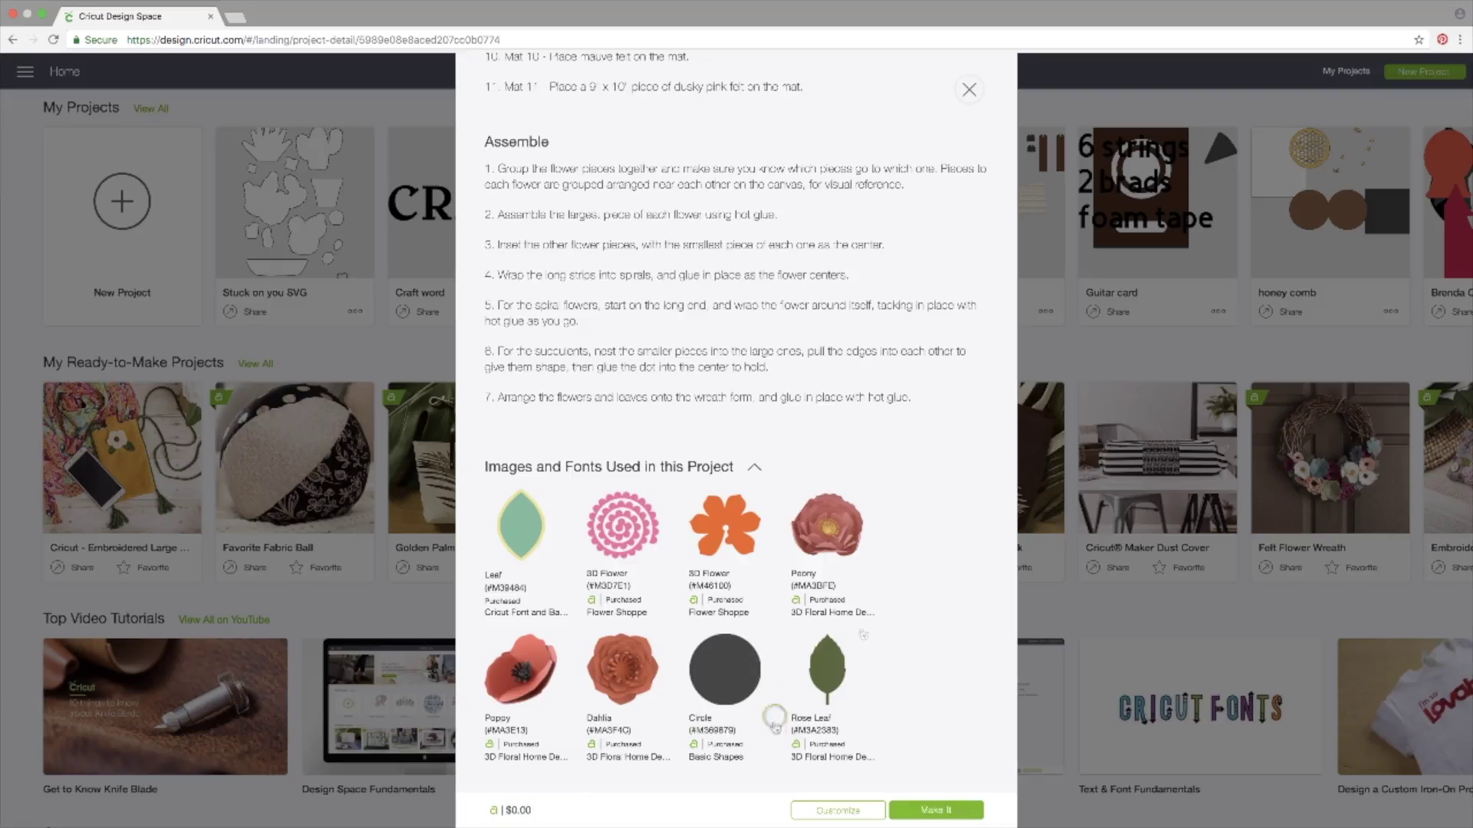
# Step: Open the Felt Flower Wreath project on the canvas for customizing and view its flower and leaf pieces
pyautogui.click(831, 811)
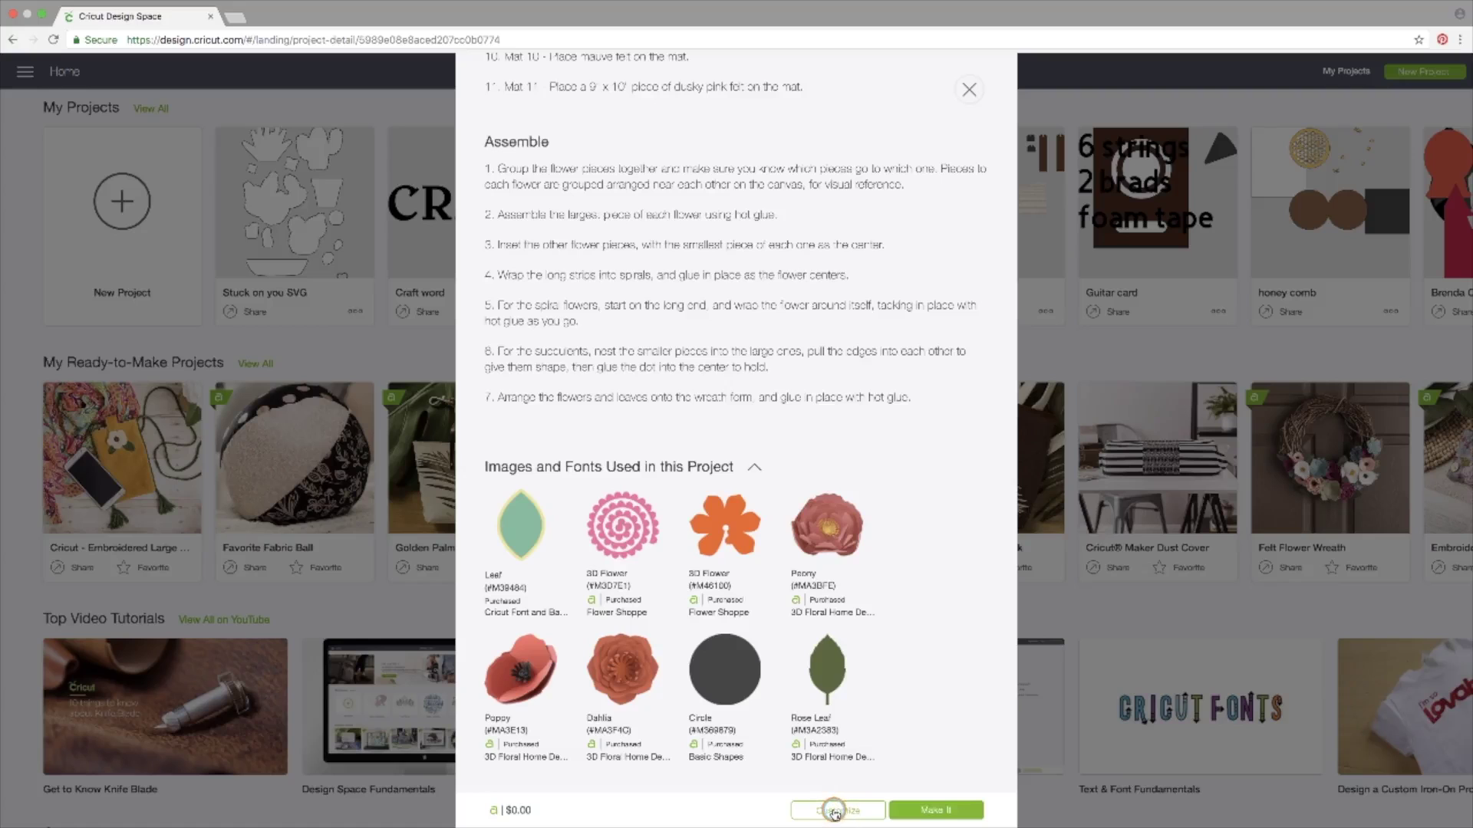
pyautogui.click(834, 812)
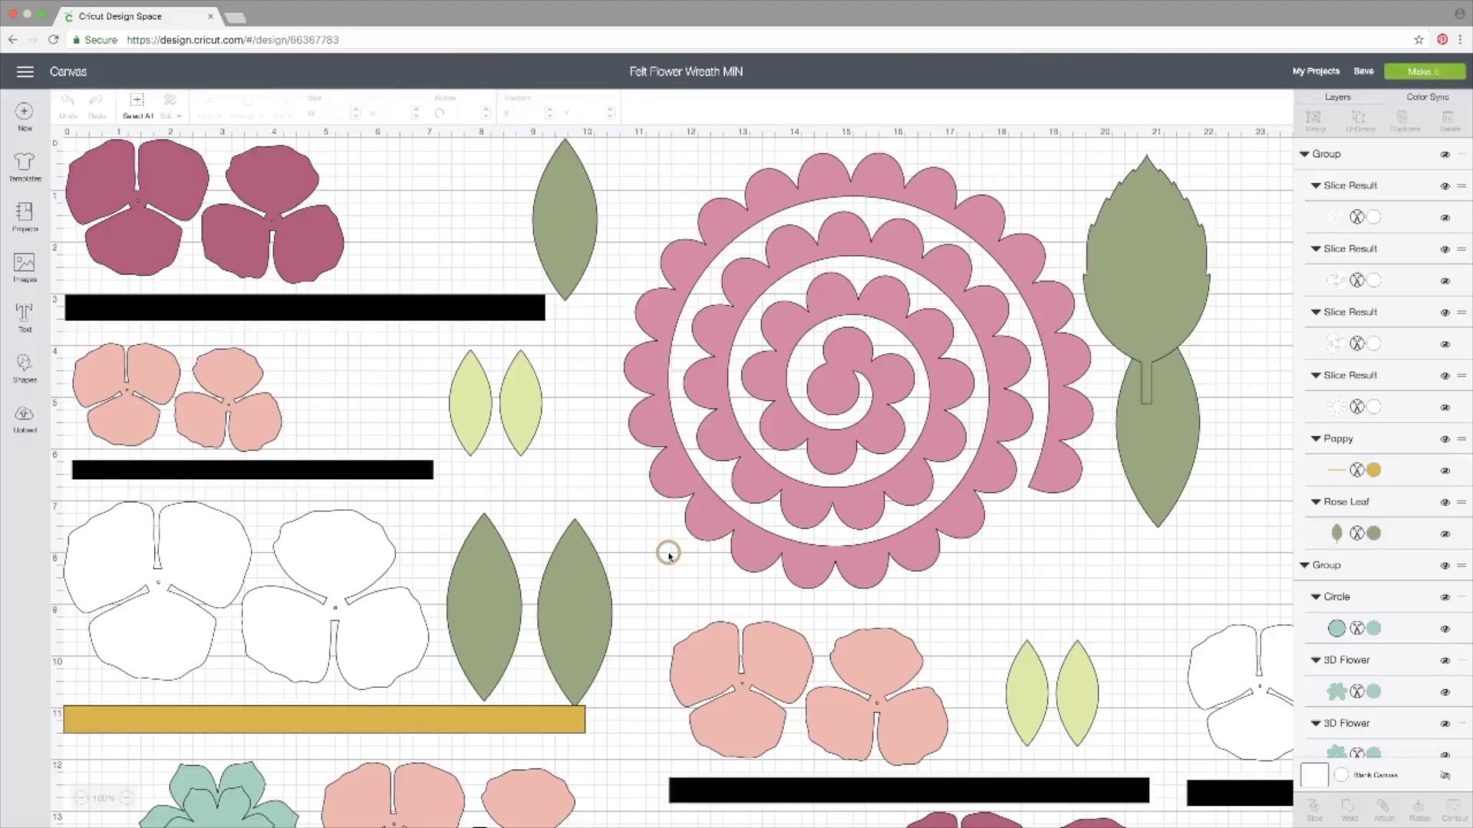
pyautogui.scroll(-10, 668, 554)
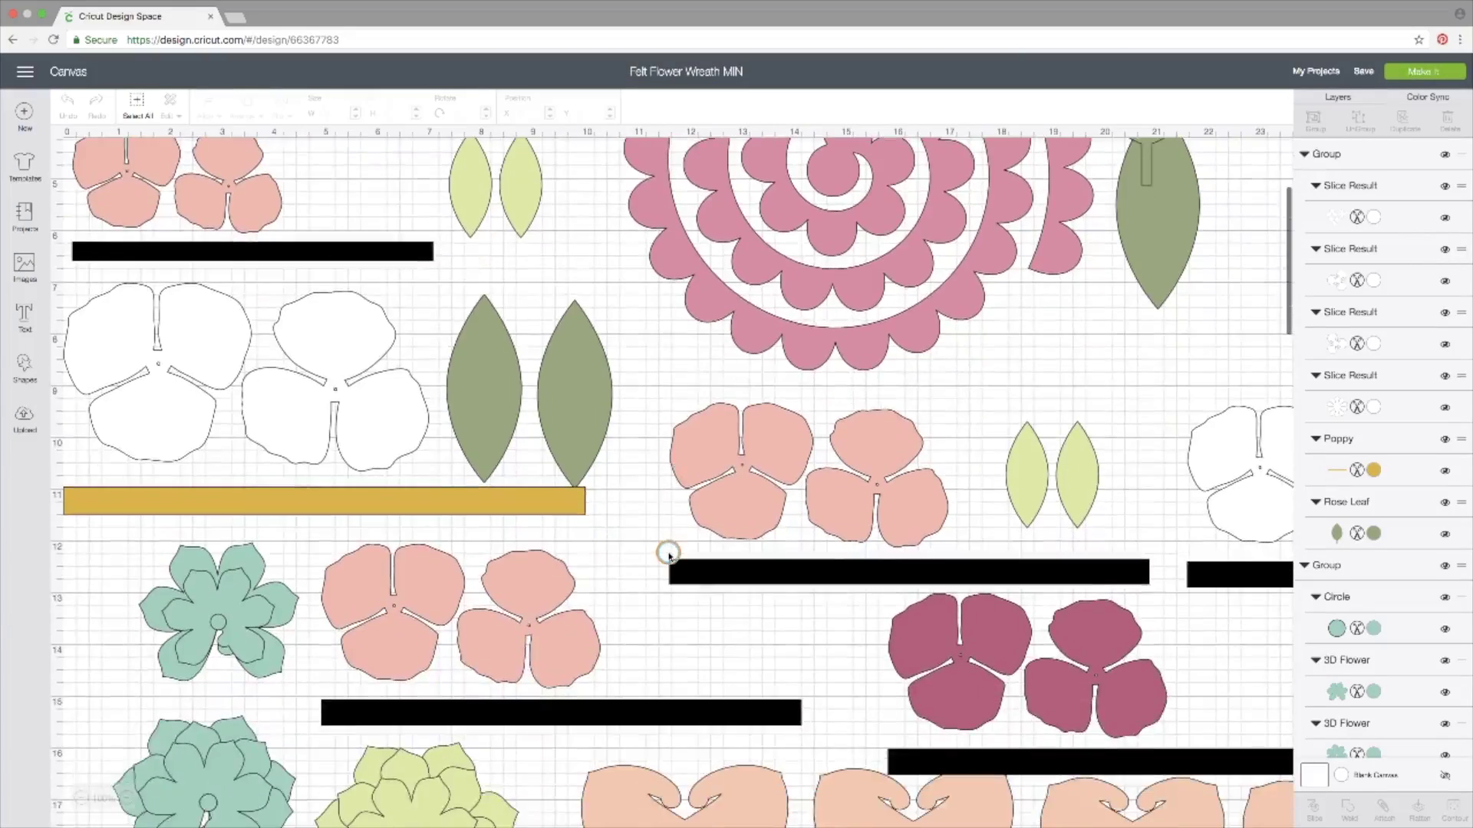
# Step: Send the Felt Flower Wreath project to cut preparation, look through its cutting mats, and return to the home page
pyautogui.scroll(-7, 668, 554)
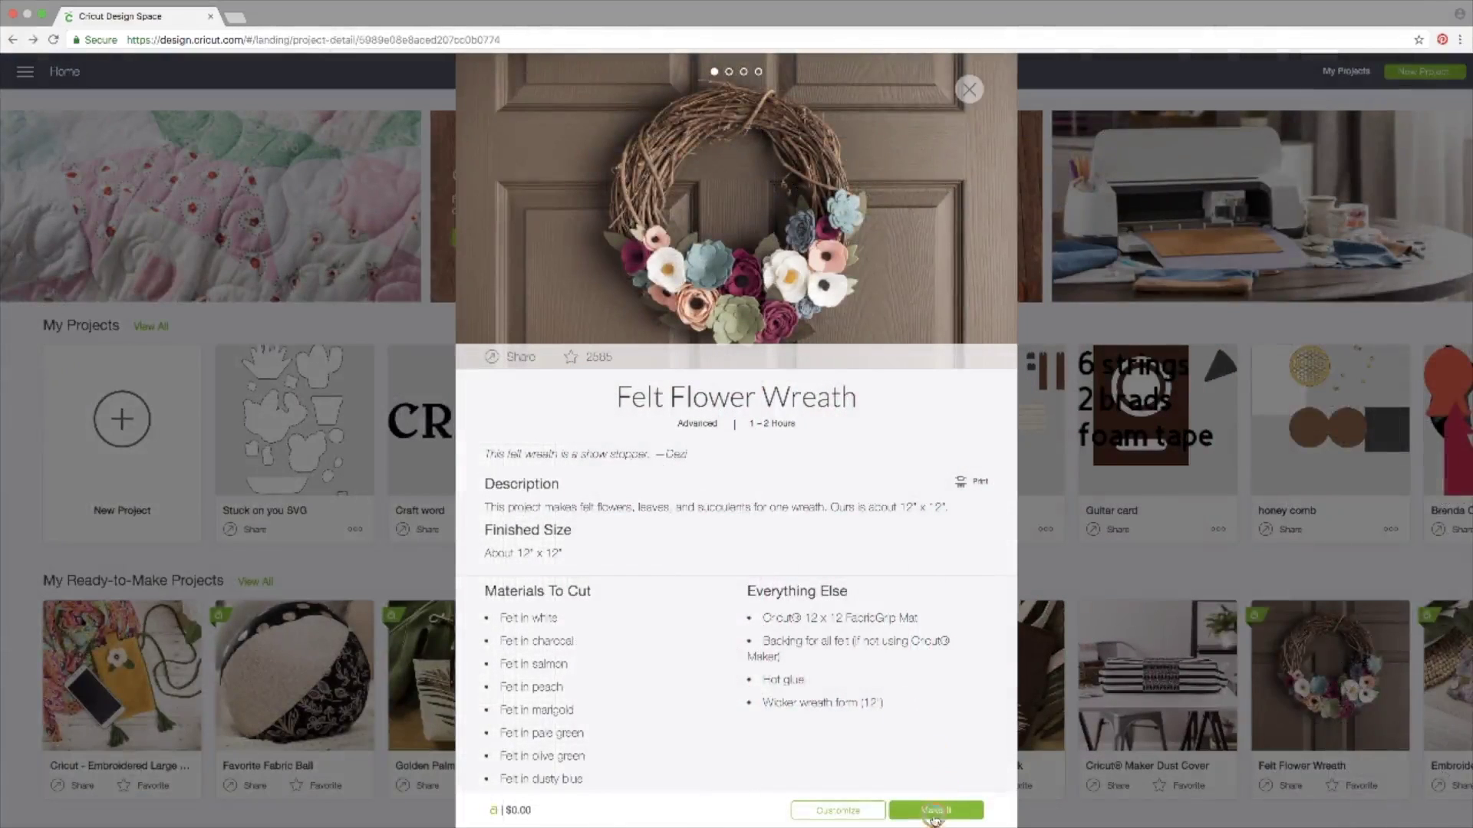
pyautogui.click(935, 813)
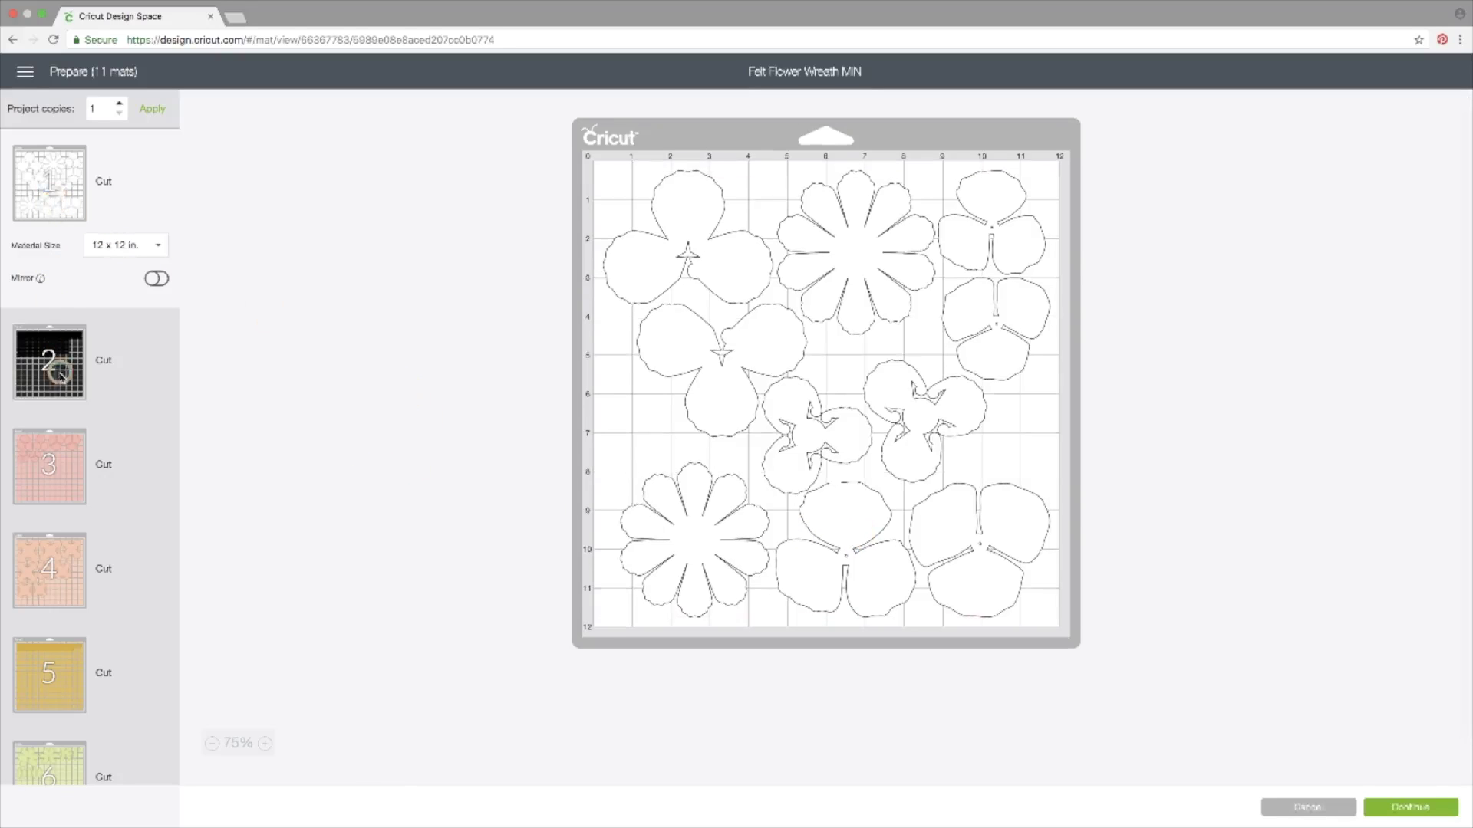
pyautogui.scroll(-2, 54, 368)
pyautogui.scroll(-8, 62, 378)
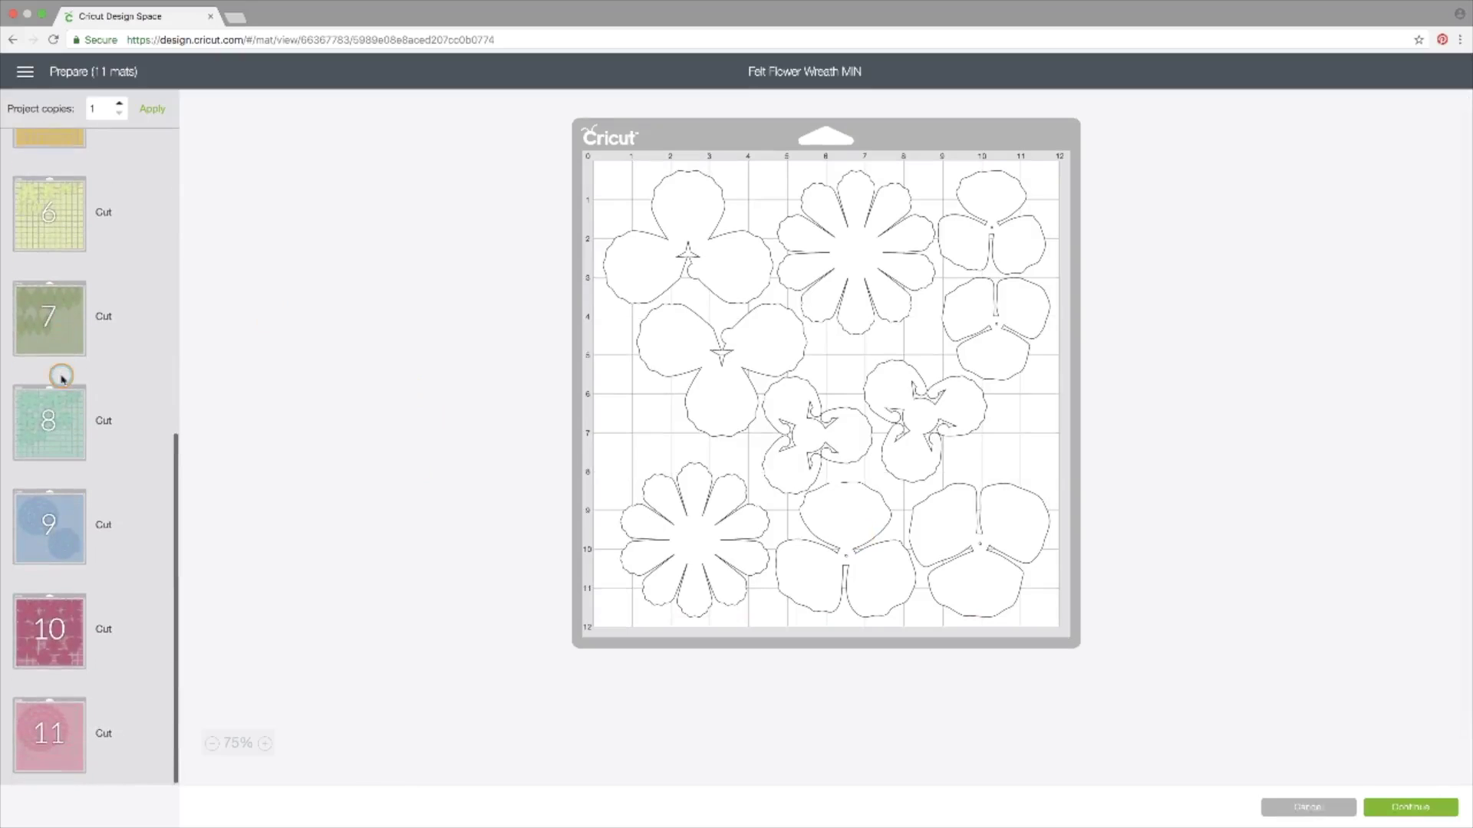
pyautogui.scroll(5, 62, 379)
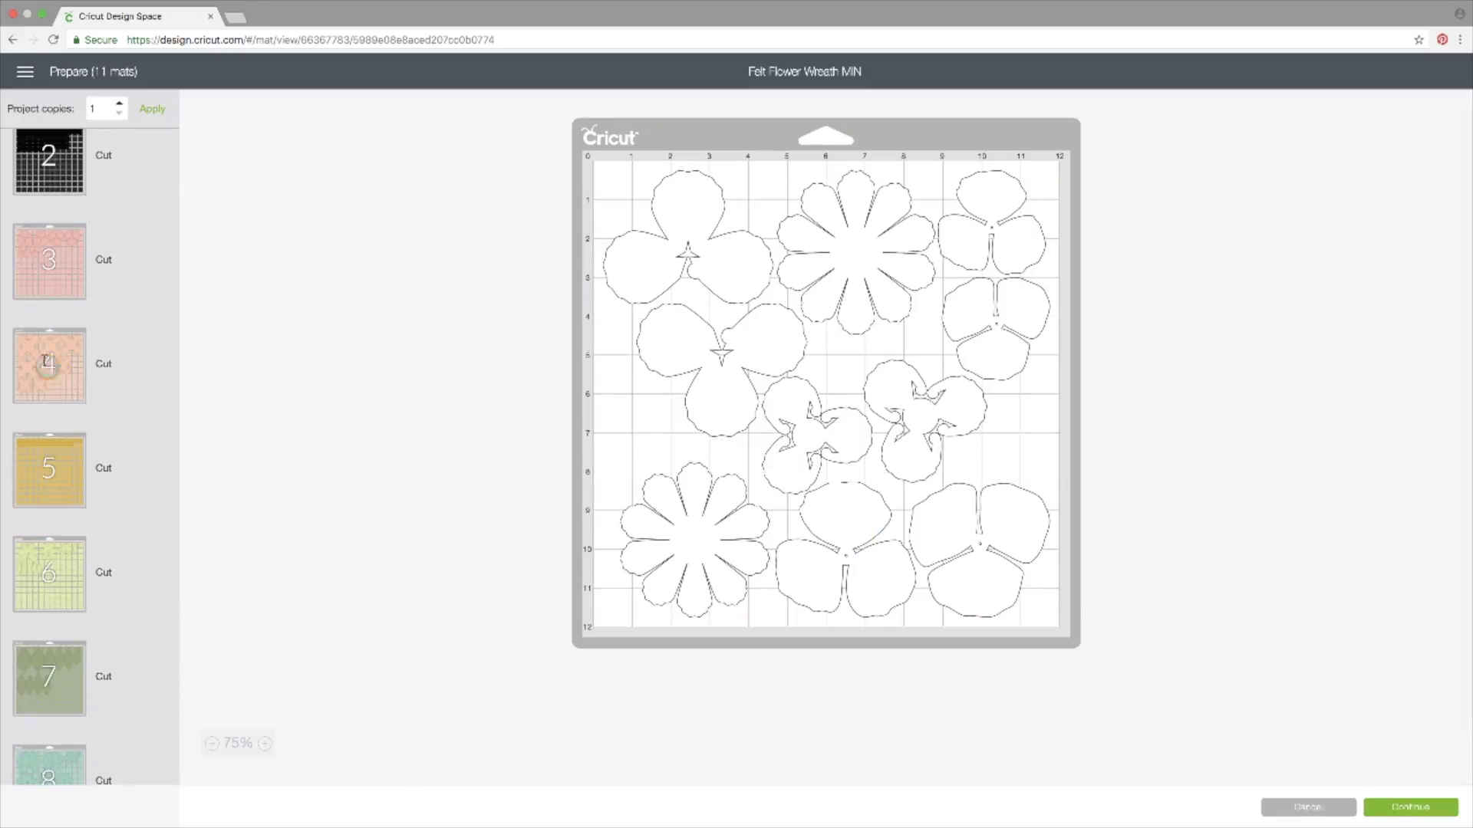
pyautogui.click(14, 42)
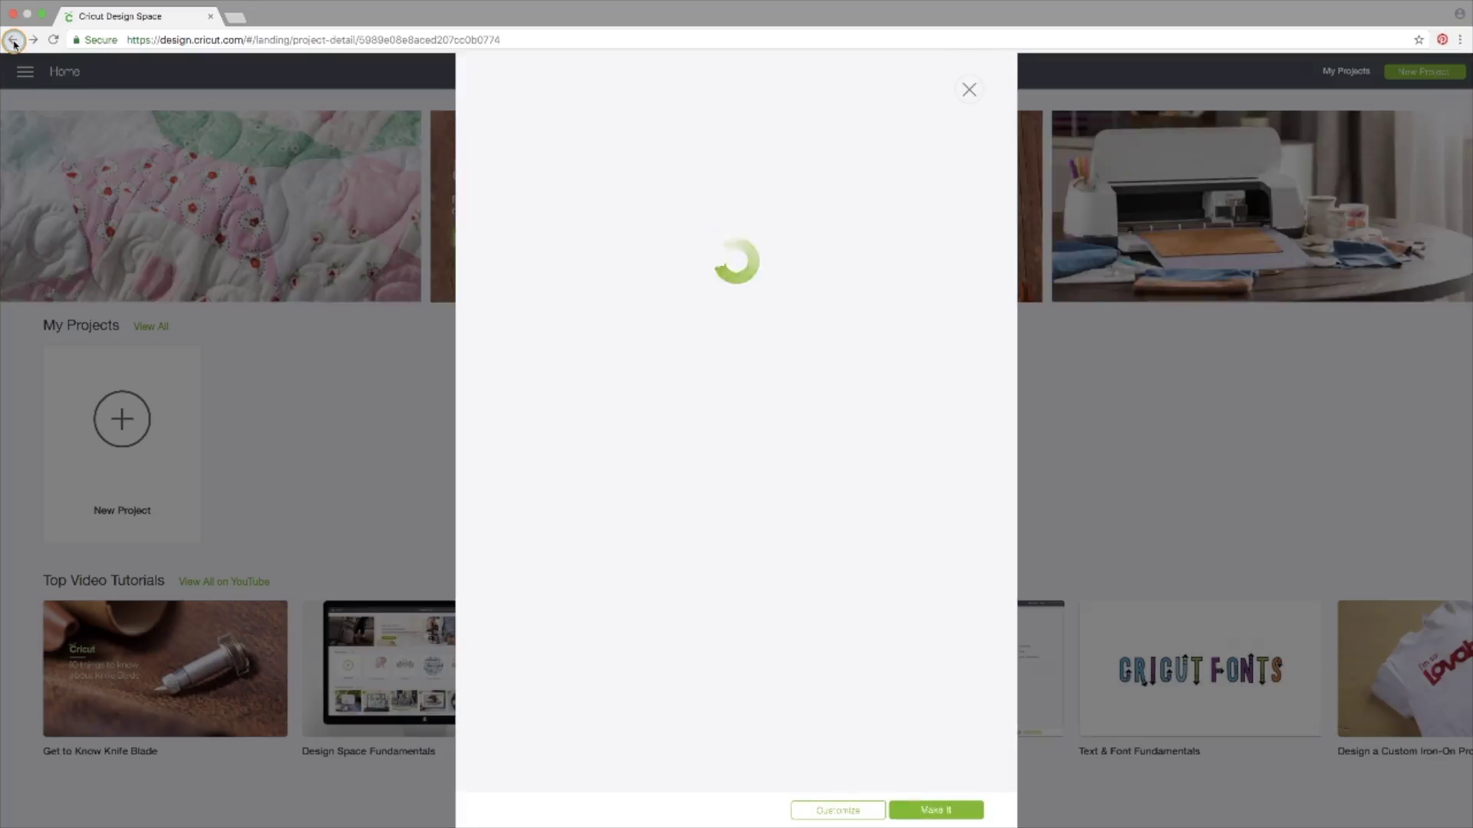
pyautogui.click(969, 90)
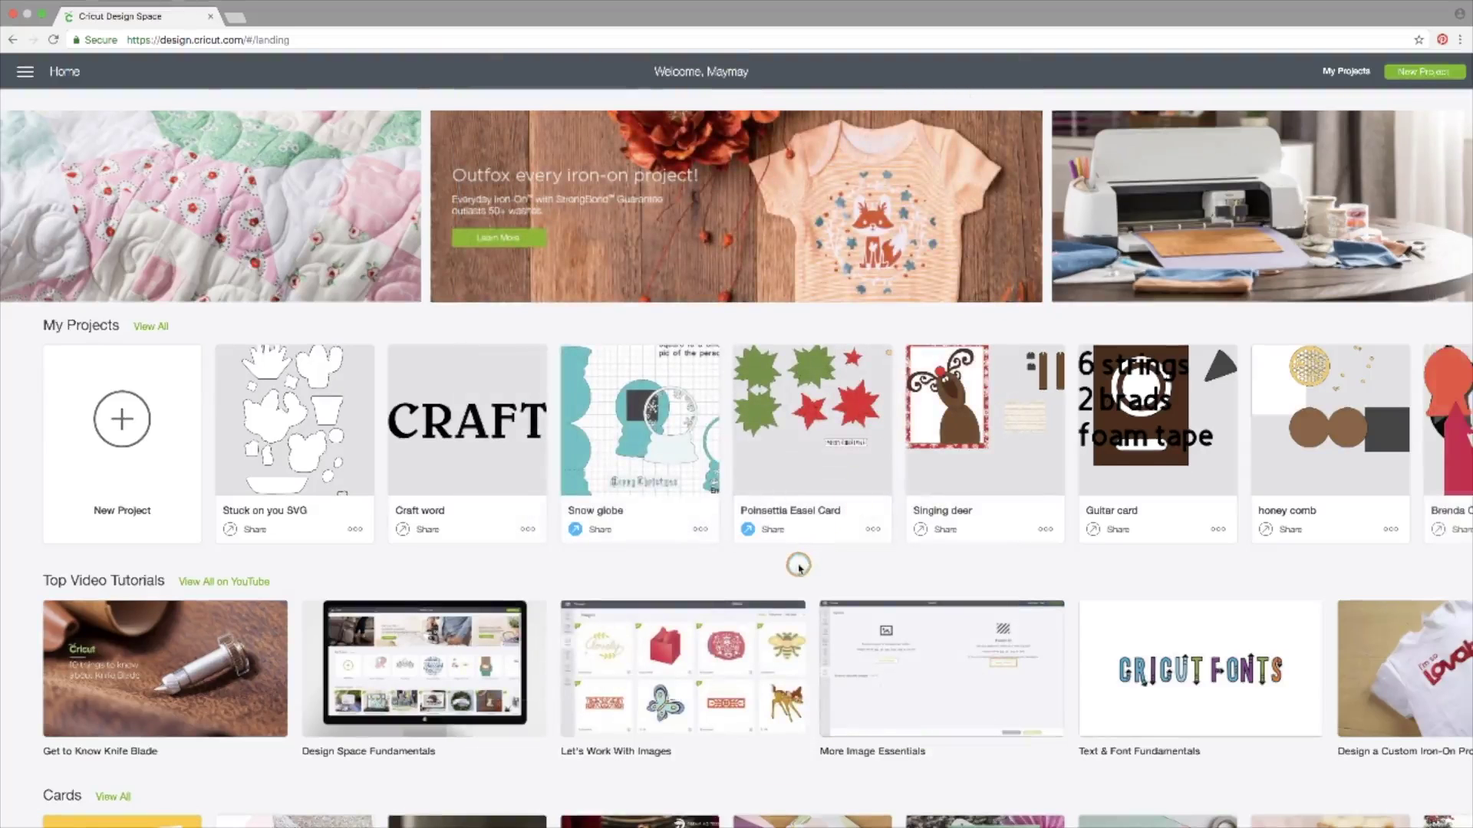
# Step: Browse the home page's project rows and page through the saved projects in My Projects
pyautogui.scroll(-3, 798, 564)
pyautogui.scroll(-2, 798, 566)
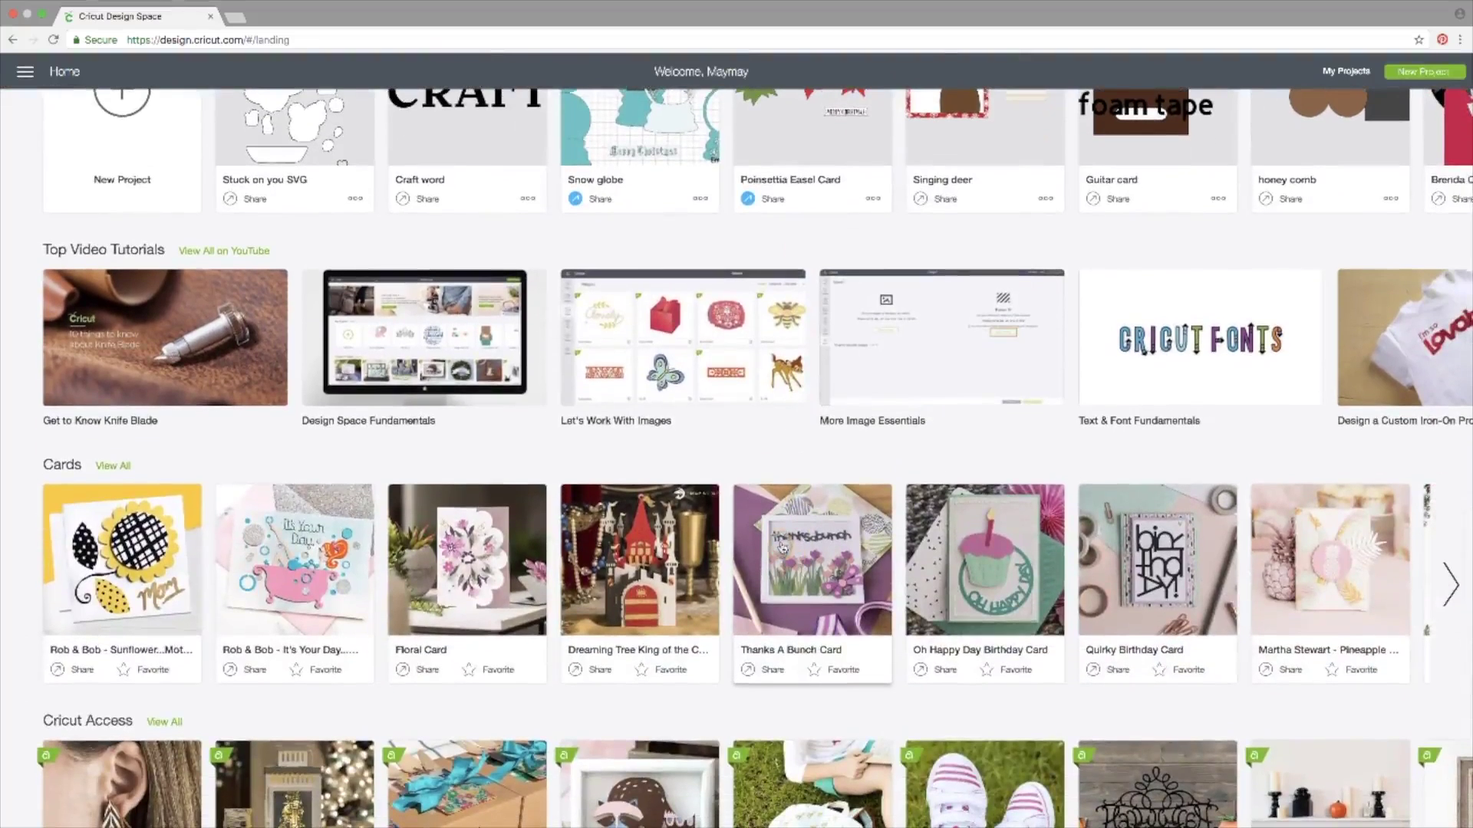
pyautogui.scroll(4, 781, 544)
pyautogui.scroll(2, 781, 545)
pyautogui.click(776, 537)
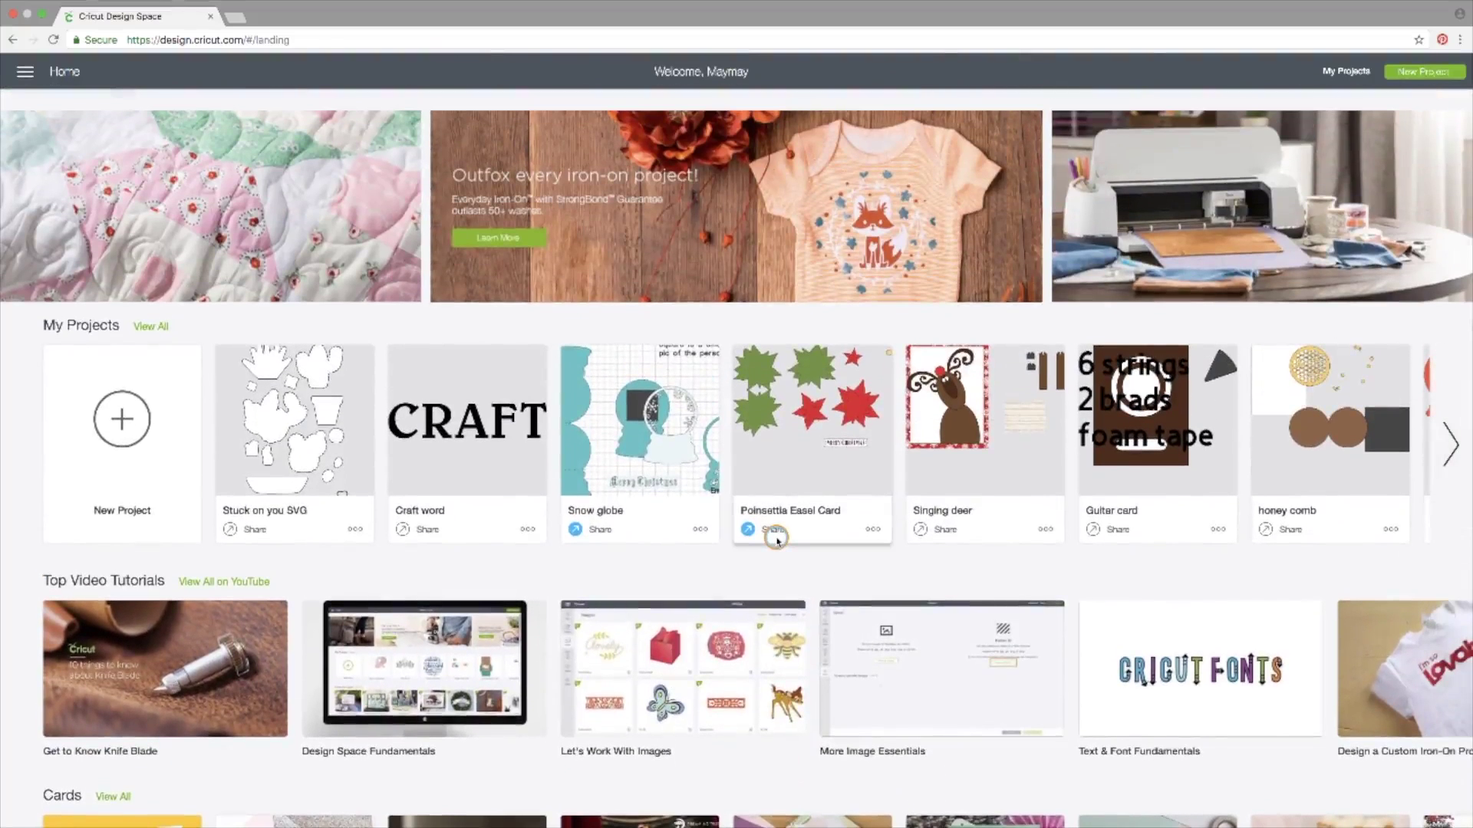
pyautogui.click(1437, 442)
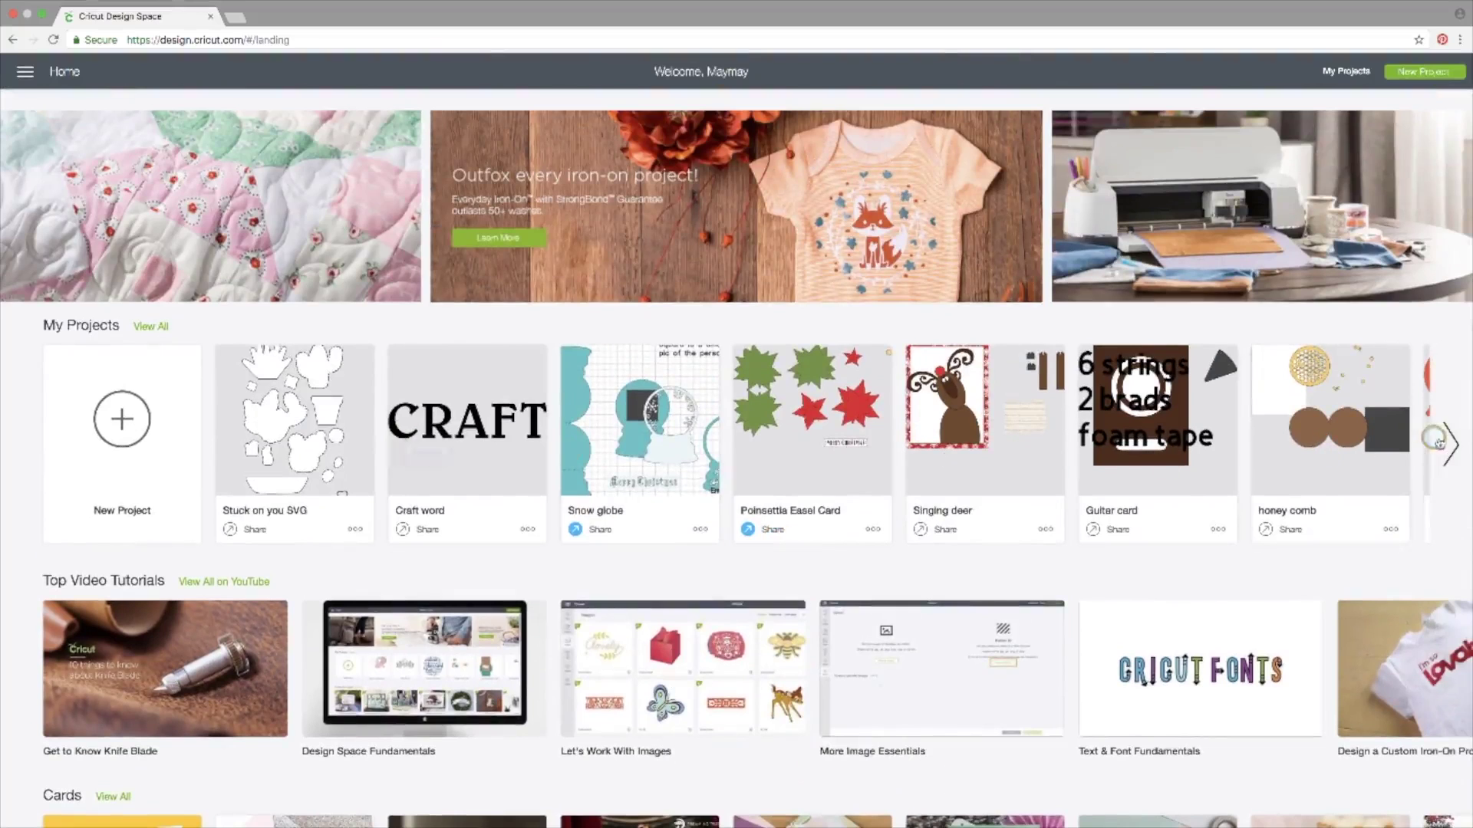
pyautogui.click(1450, 441)
pyautogui.click(1451, 441)
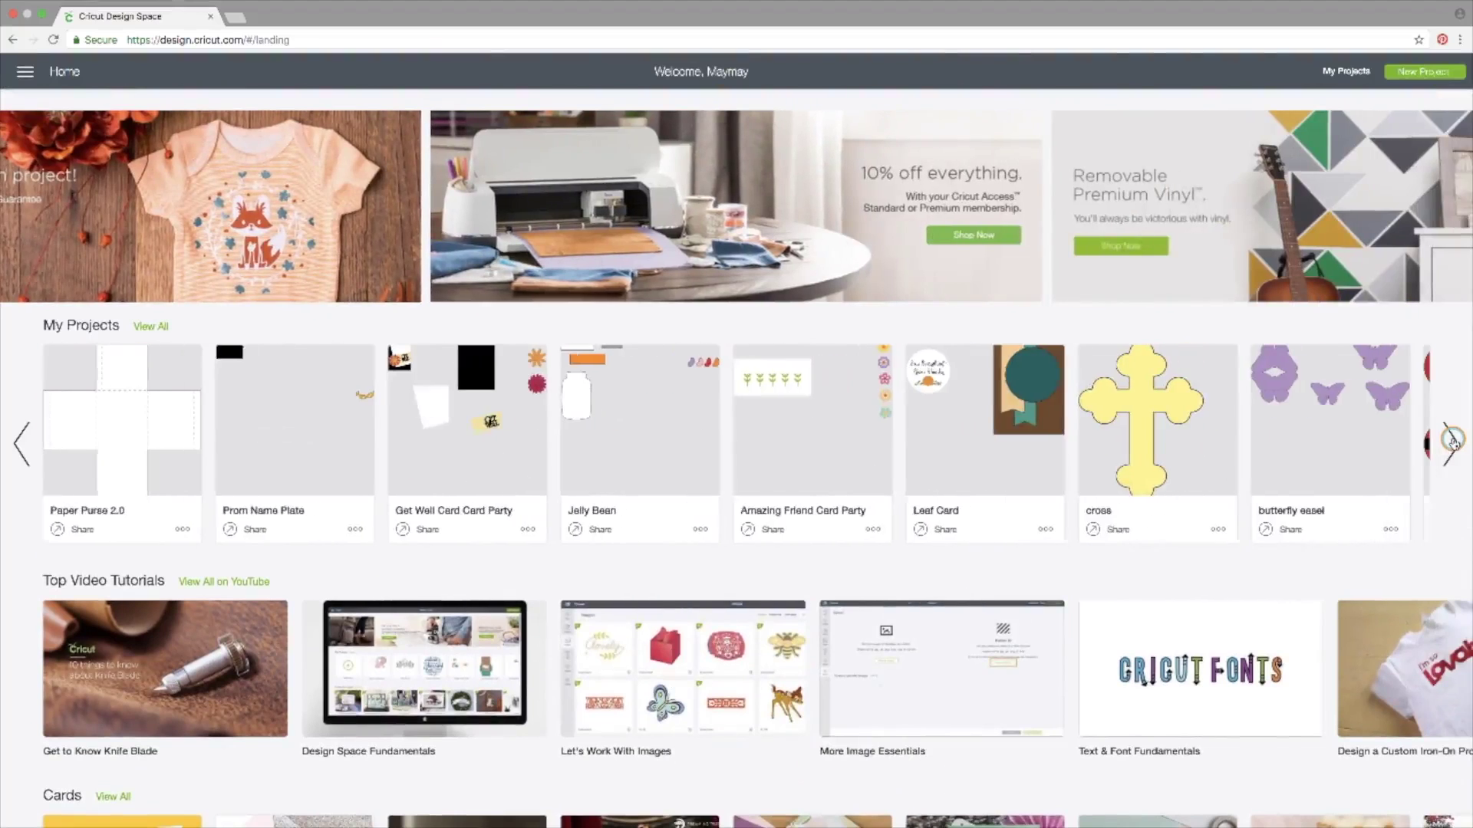
# Step: Open the saved Leaf Card project on the canvas for customizing, view its layers, and return to the home page
pyautogui.click(1016, 415)
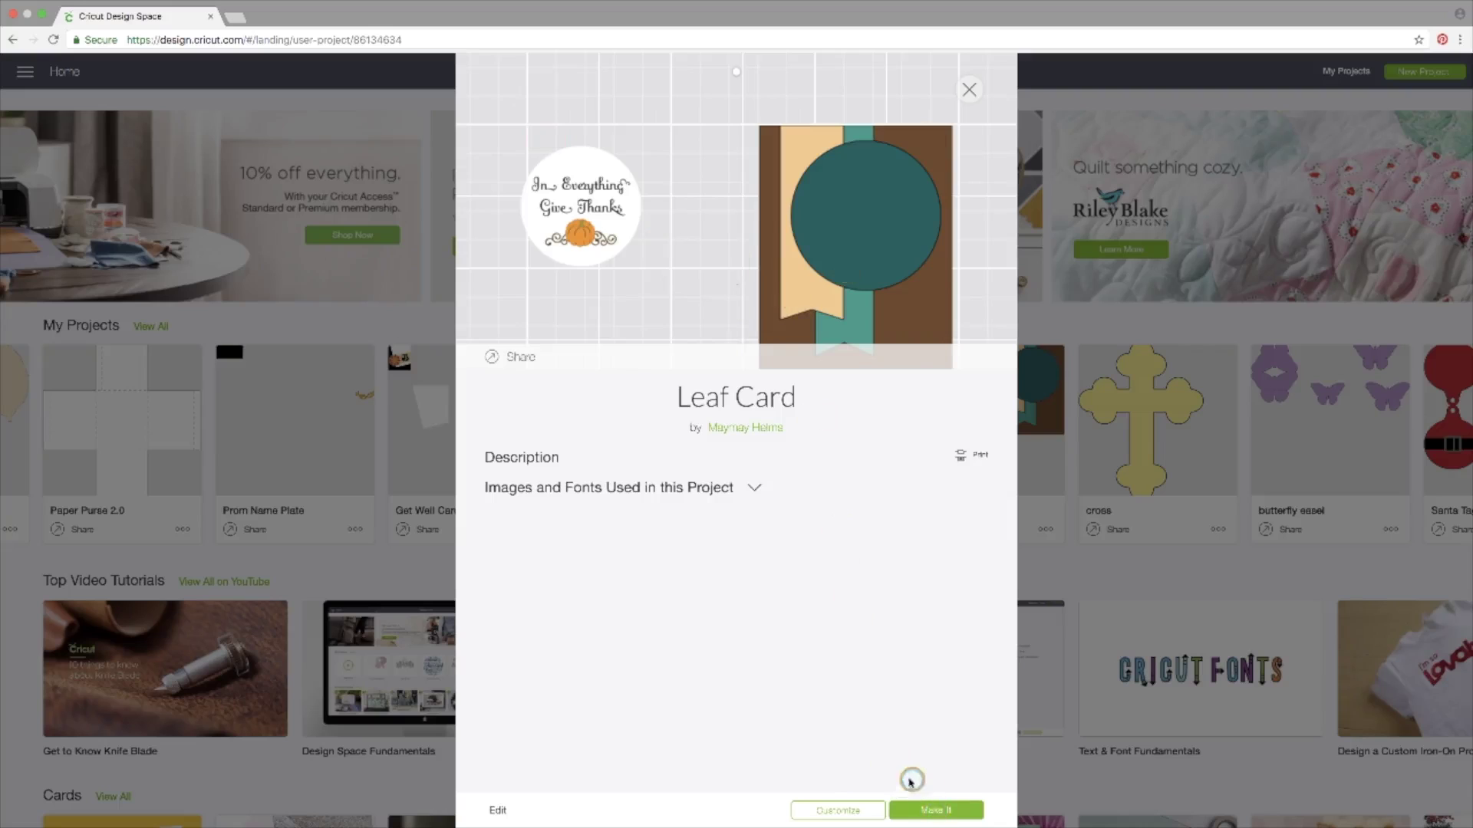
pyautogui.click(830, 810)
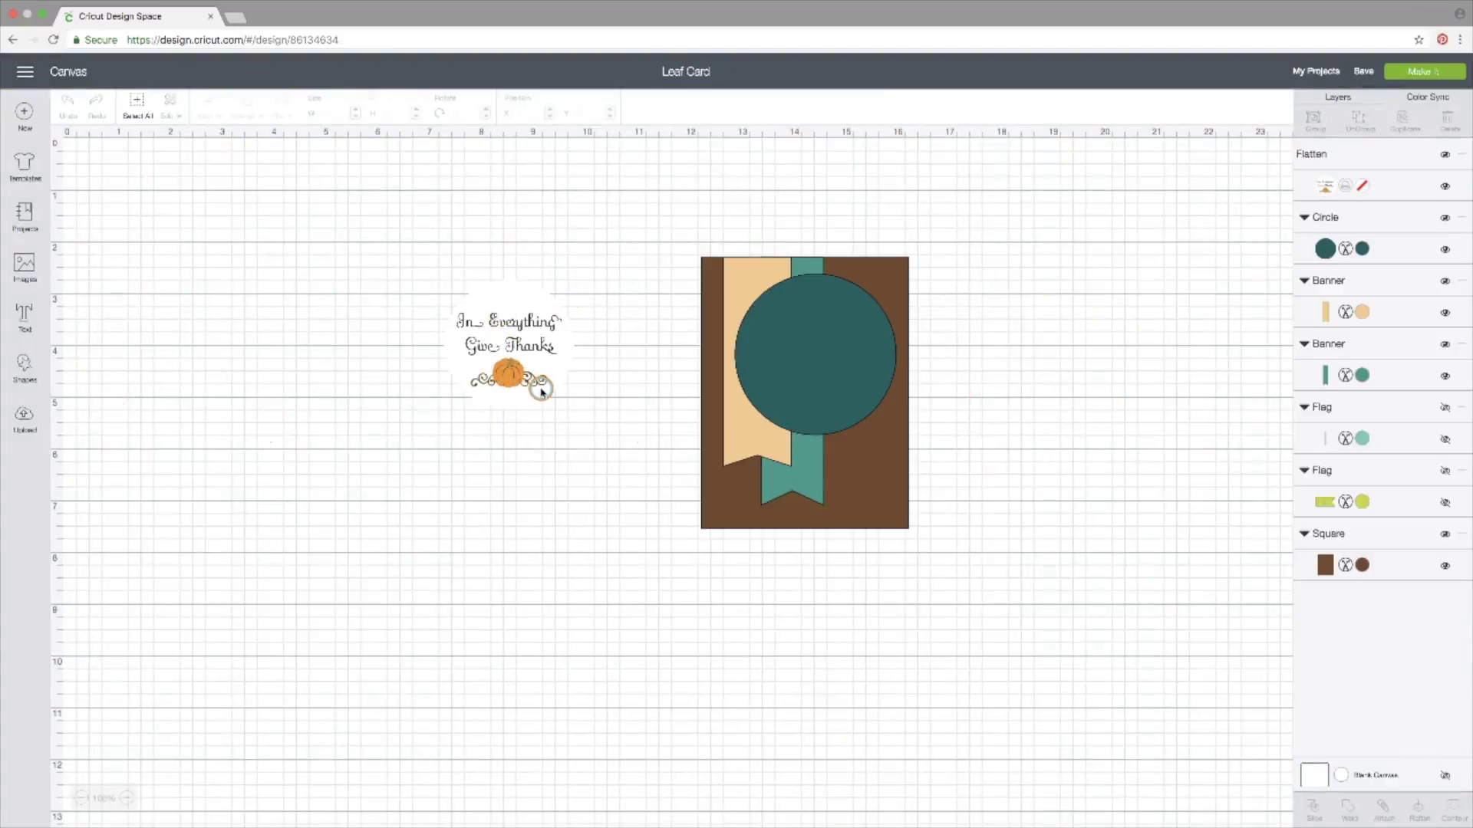
pyautogui.click(11, 39)
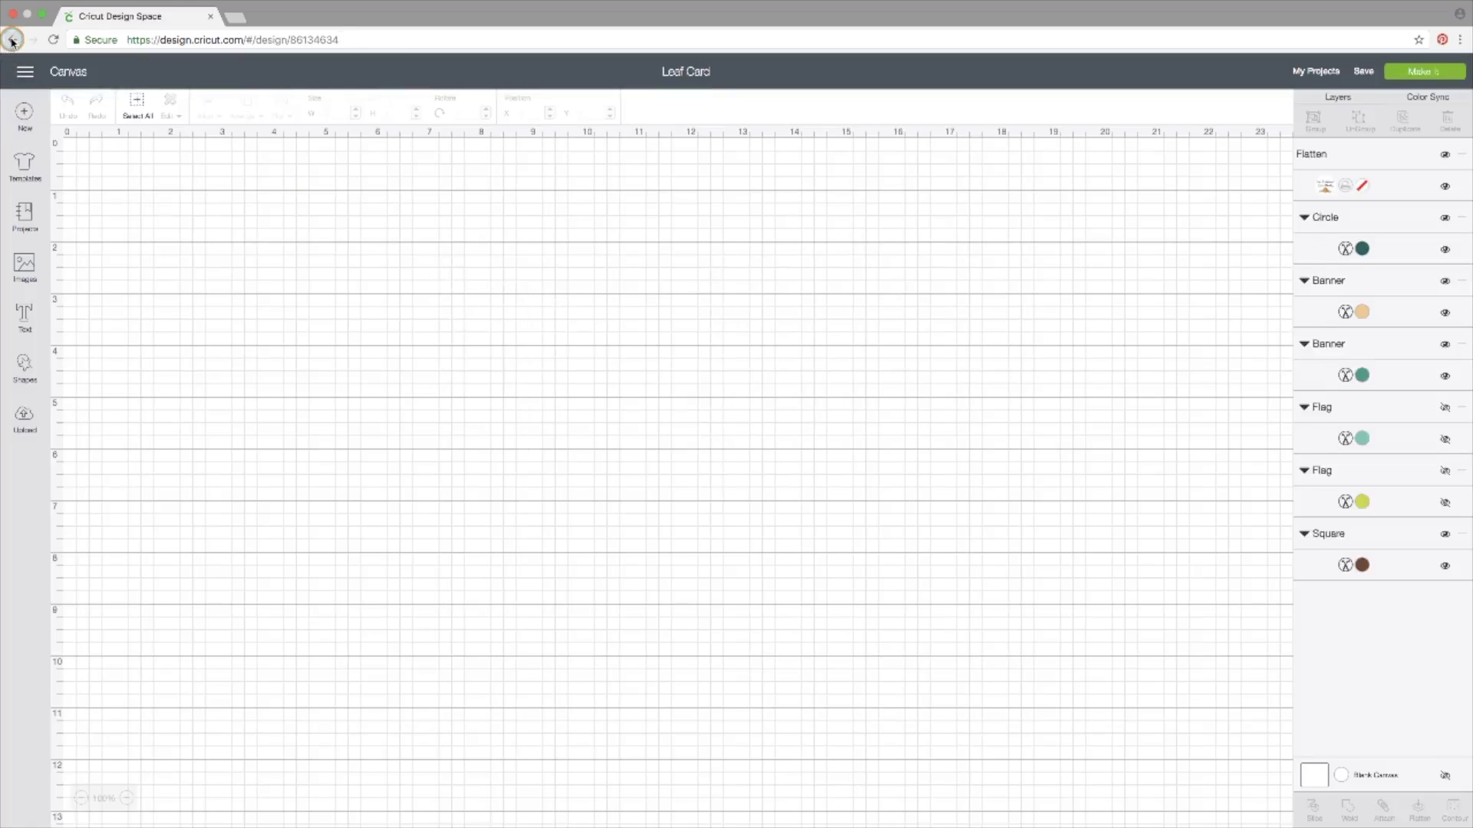
pyautogui.click(11, 40)
pyautogui.click(11, 40)
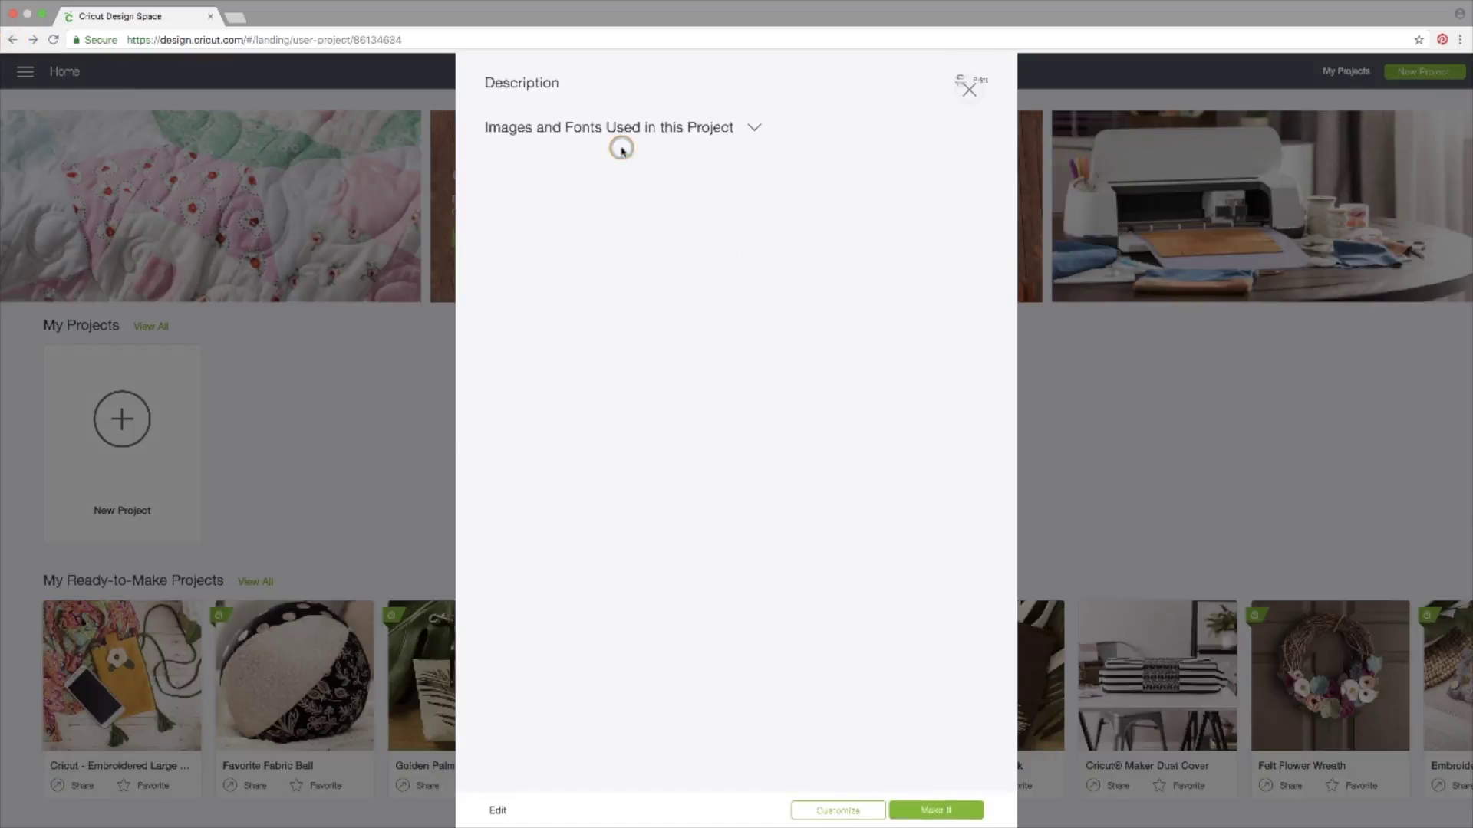
pyautogui.click(969, 90)
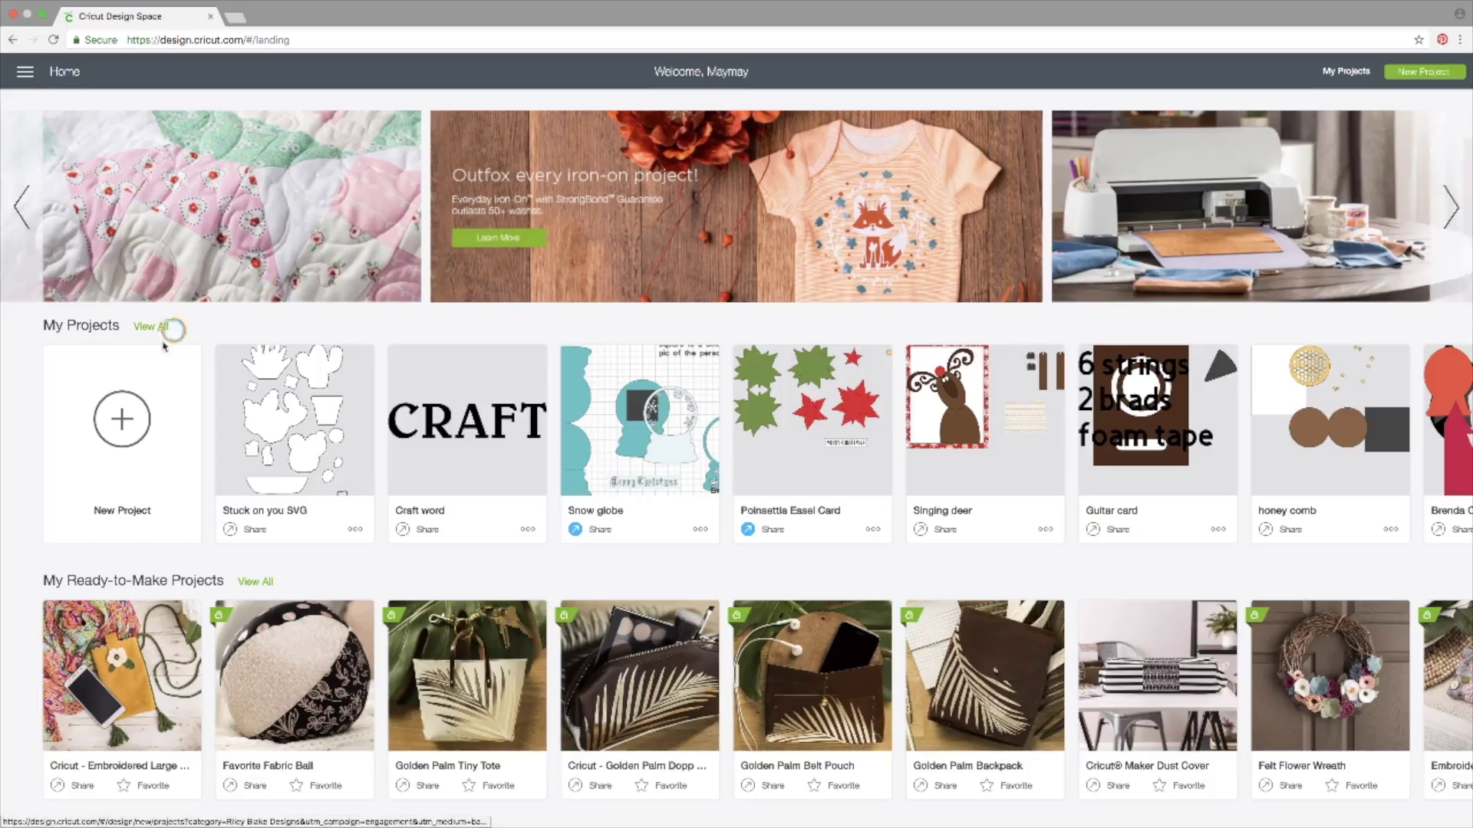
# Step: Start a new project, browse the canvas templates, and apply the Smart phones template
pyautogui.click(123, 420)
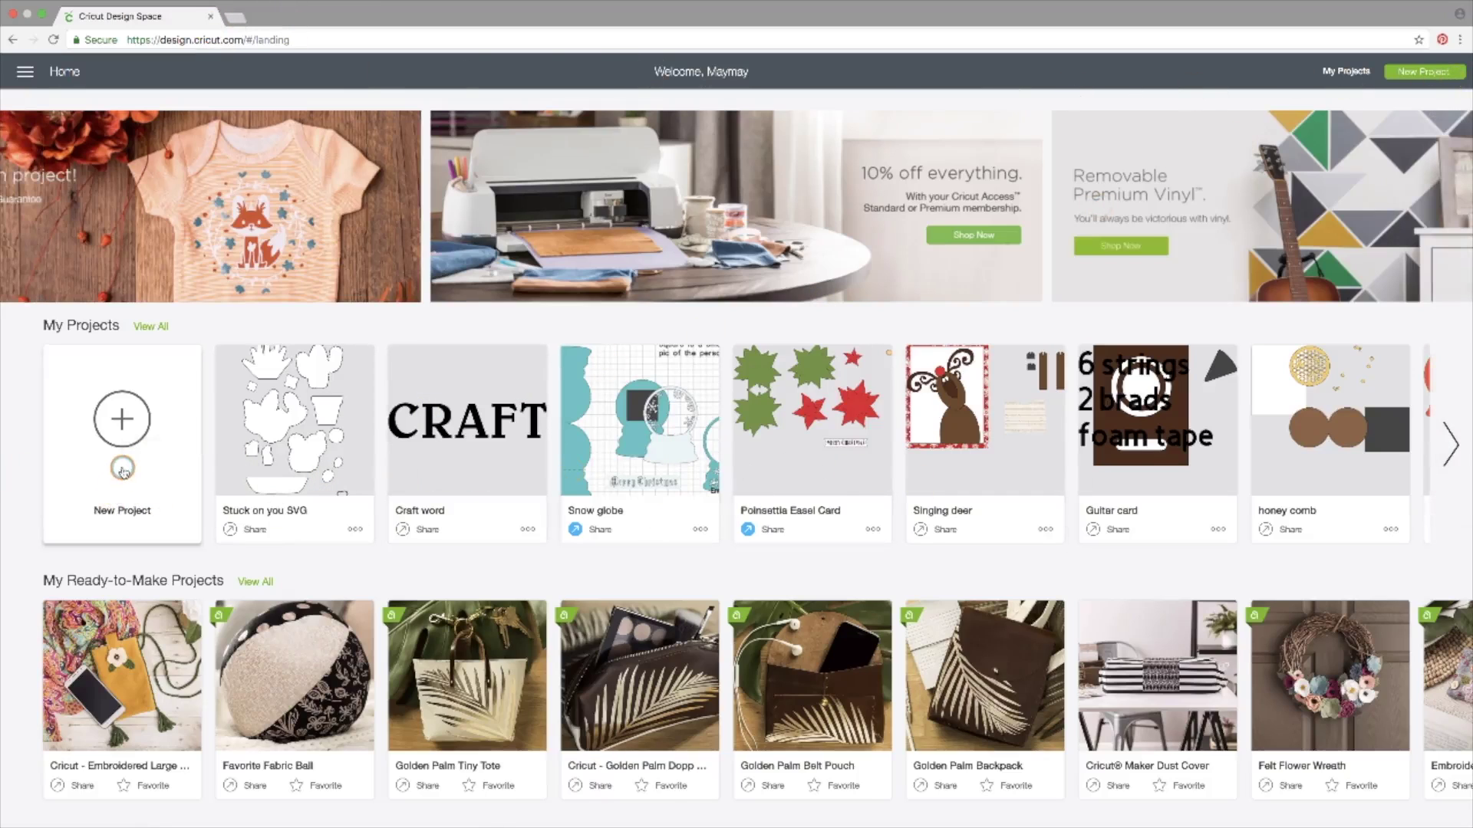
pyautogui.click(128, 424)
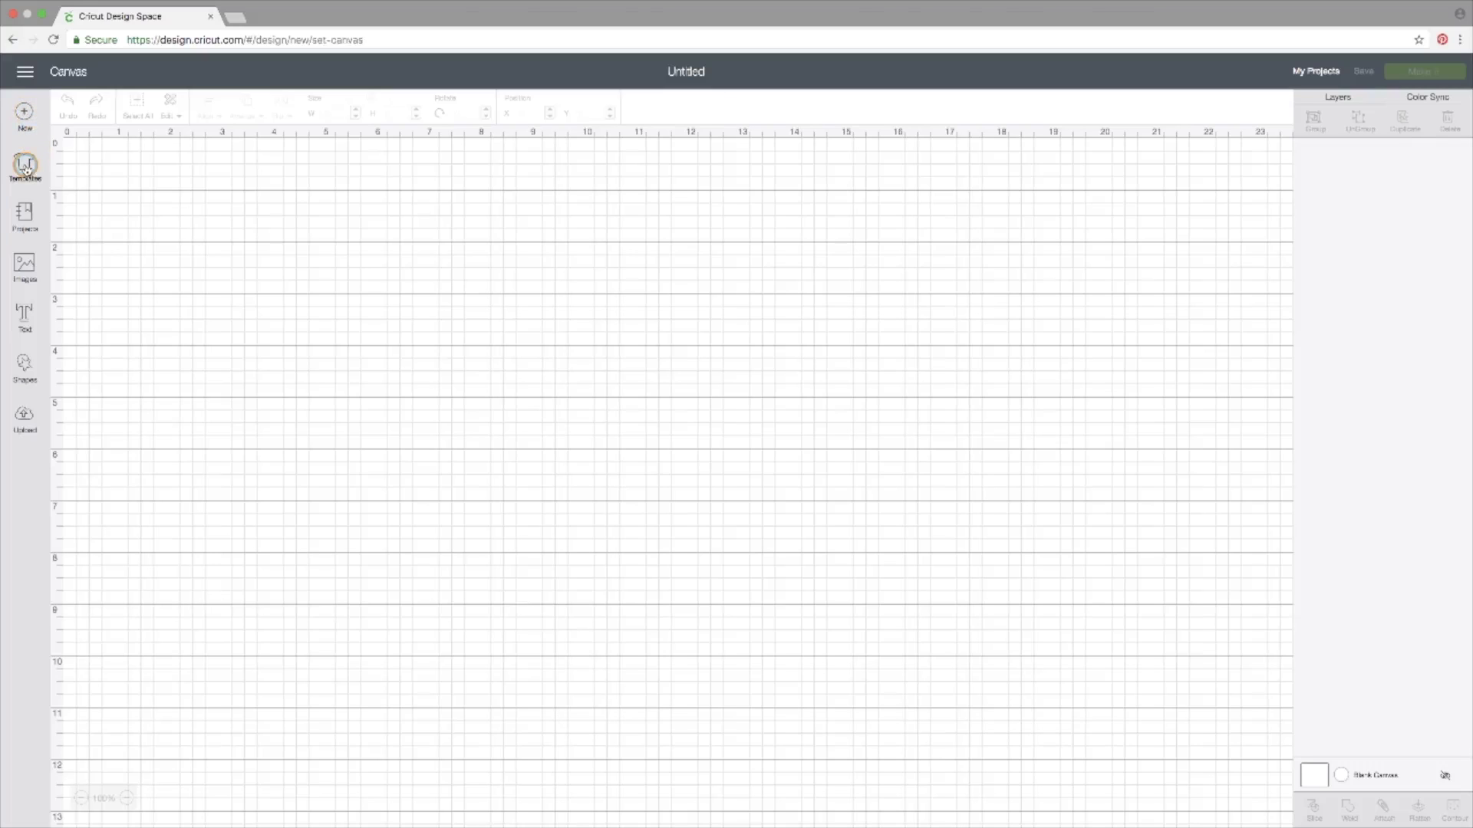
pyautogui.click(26, 167)
pyautogui.scroll(-10, 624, 368)
pyautogui.scroll(-6, 631, 373)
pyautogui.scroll(-7, 631, 373)
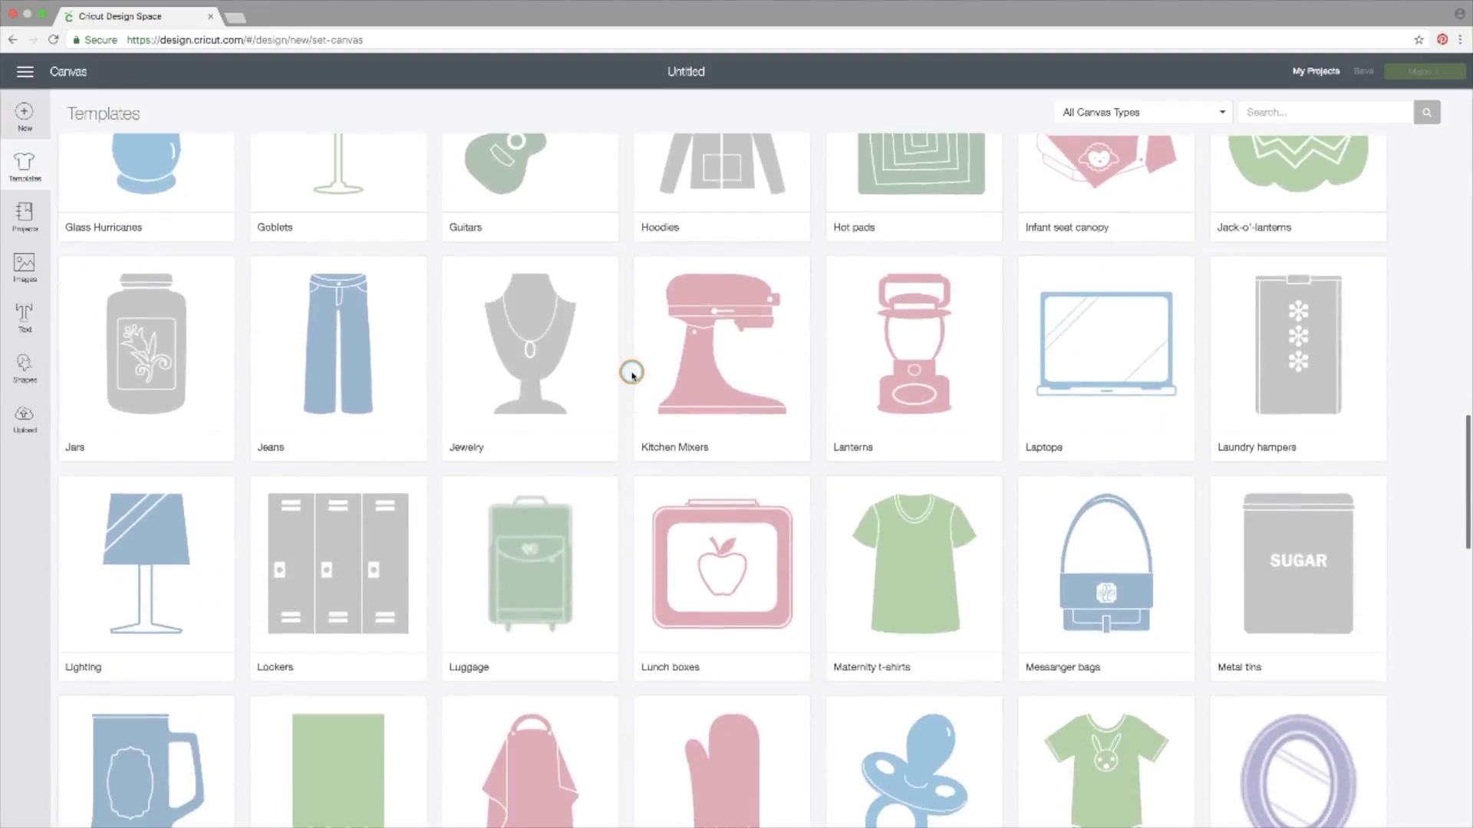
pyautogui.scroll(-6, 631, 374)
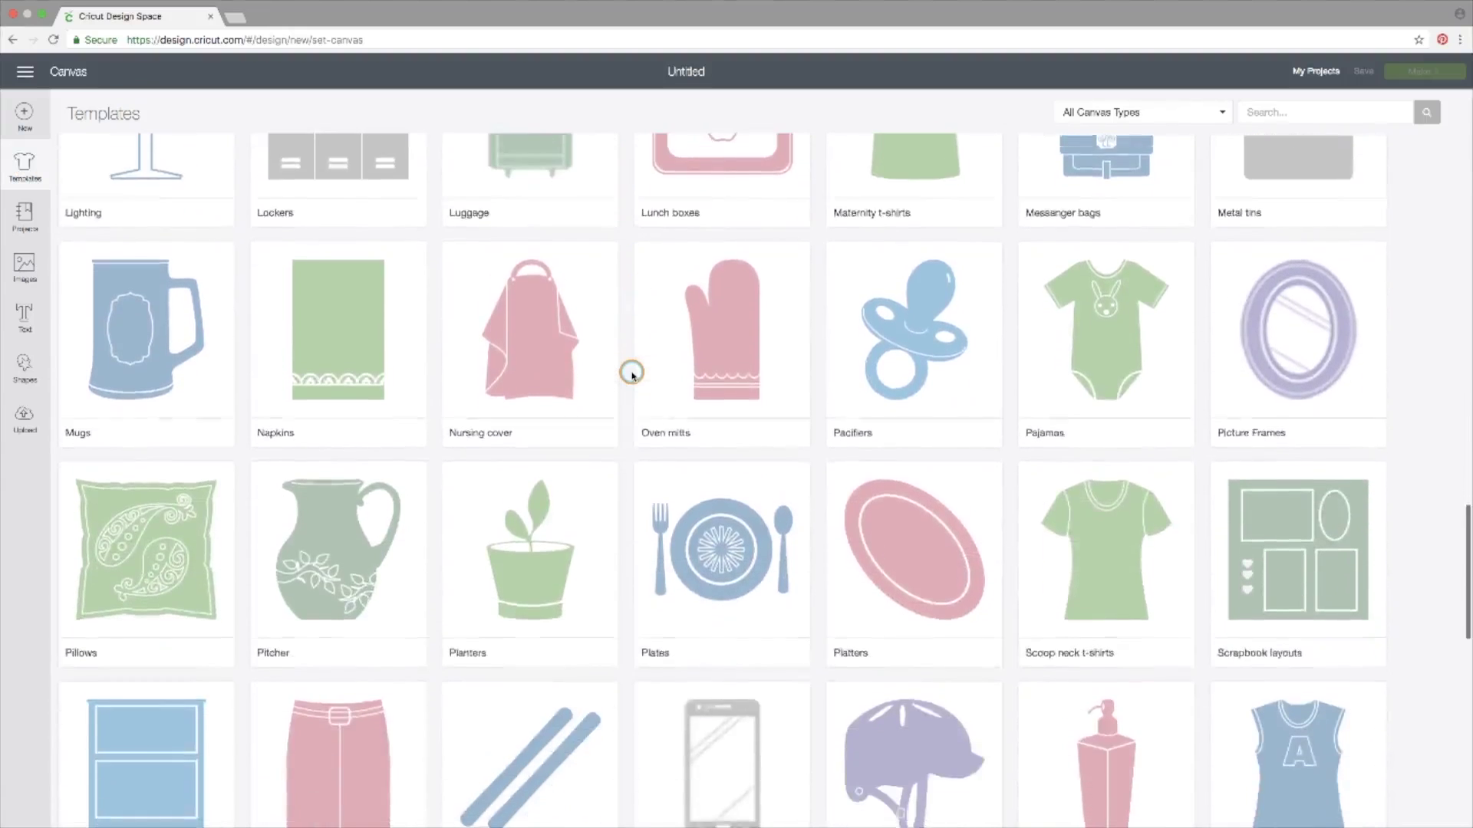
pyautogui.scroll(-1, 631, 373)
pyautogui.scroll(-5, 631, 373)
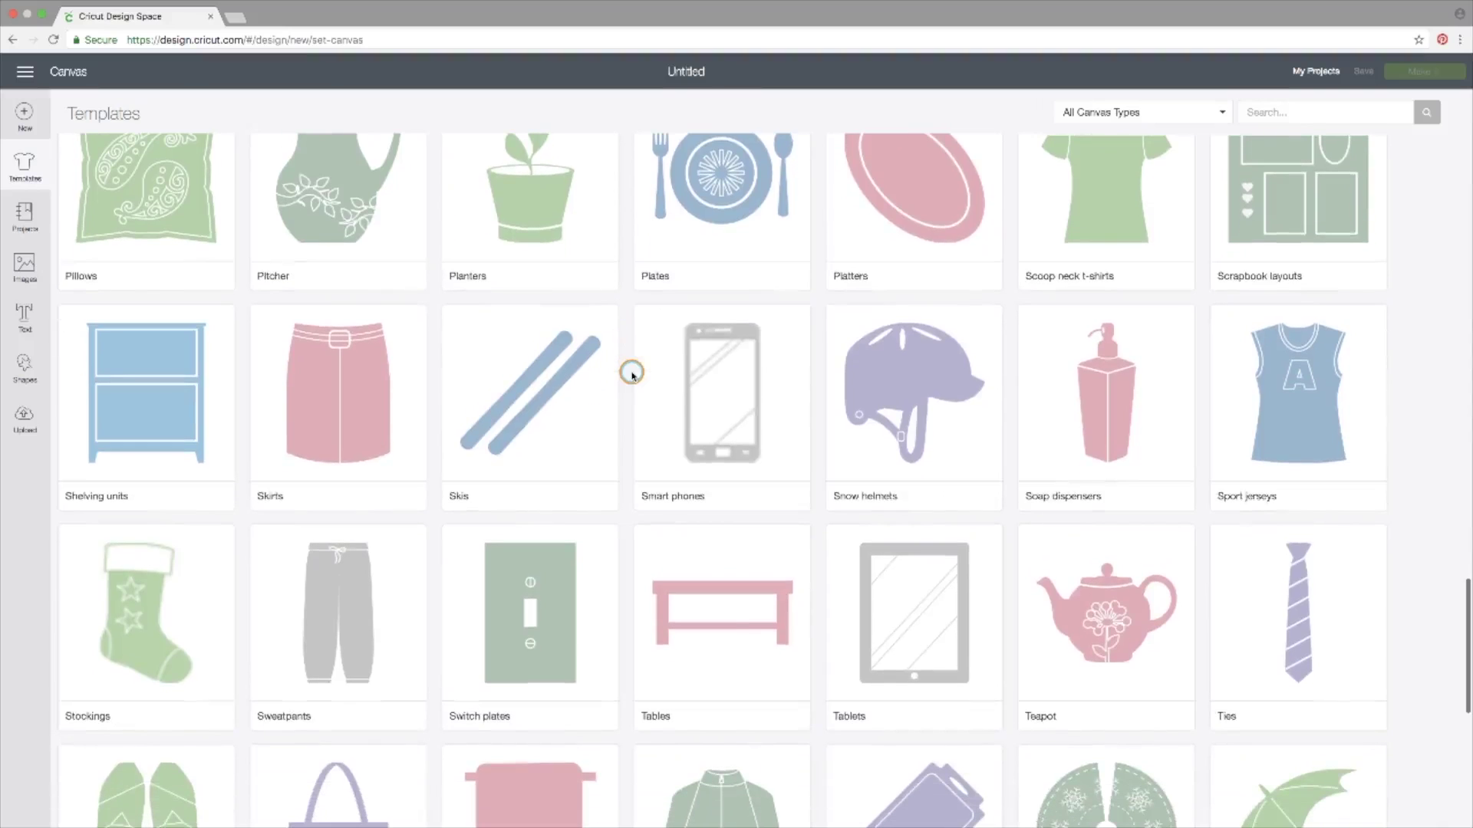
pyautogui.click(707, 409)
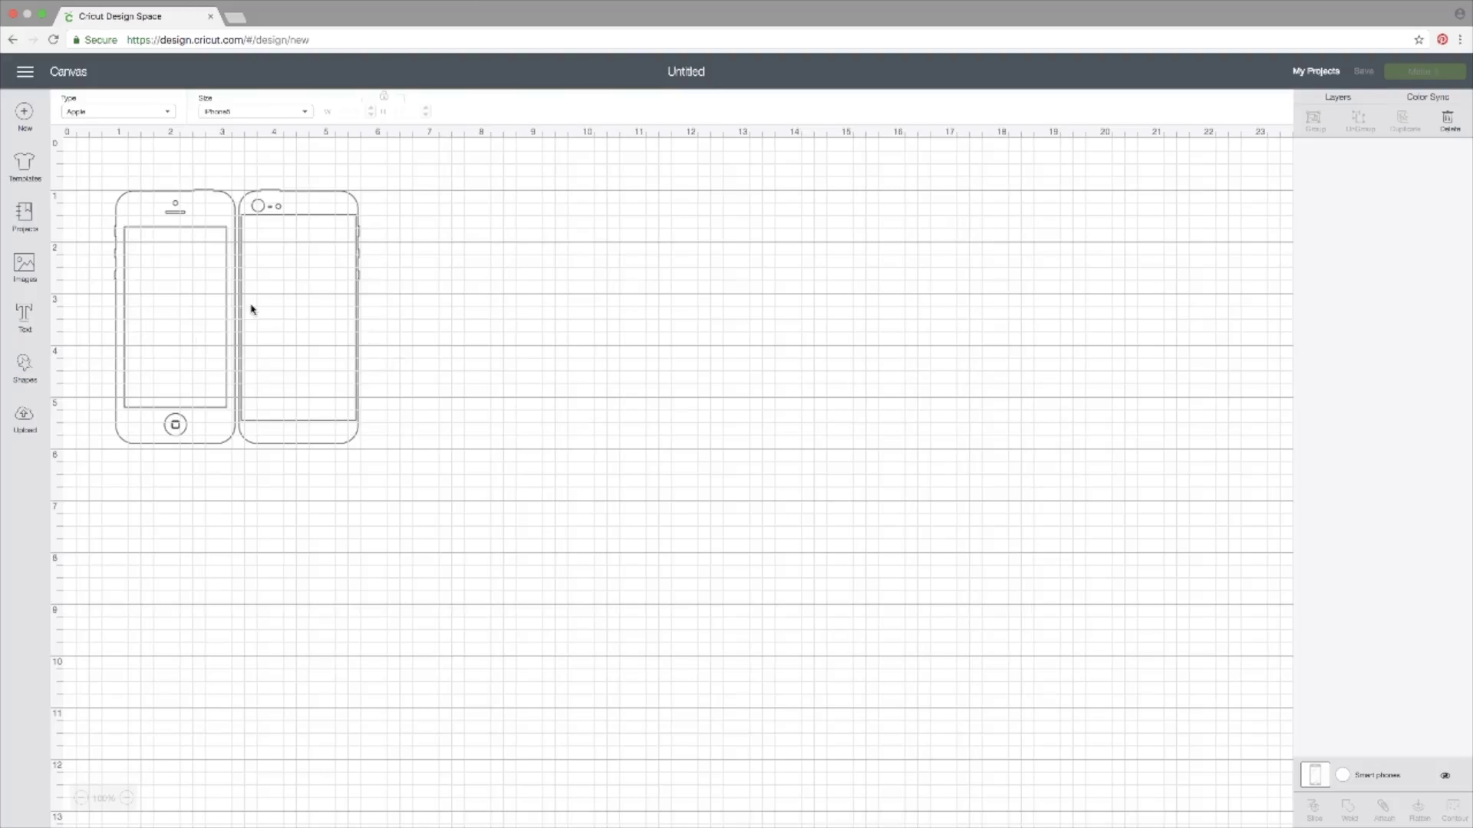
# Step: Set the Apple smartphone template's size to iPhone 6+
pyautogui.hscroll(1, 251, 309)
pyautogui.hscroll(-1, 253, 308)
pyautogui.click(222, 115)
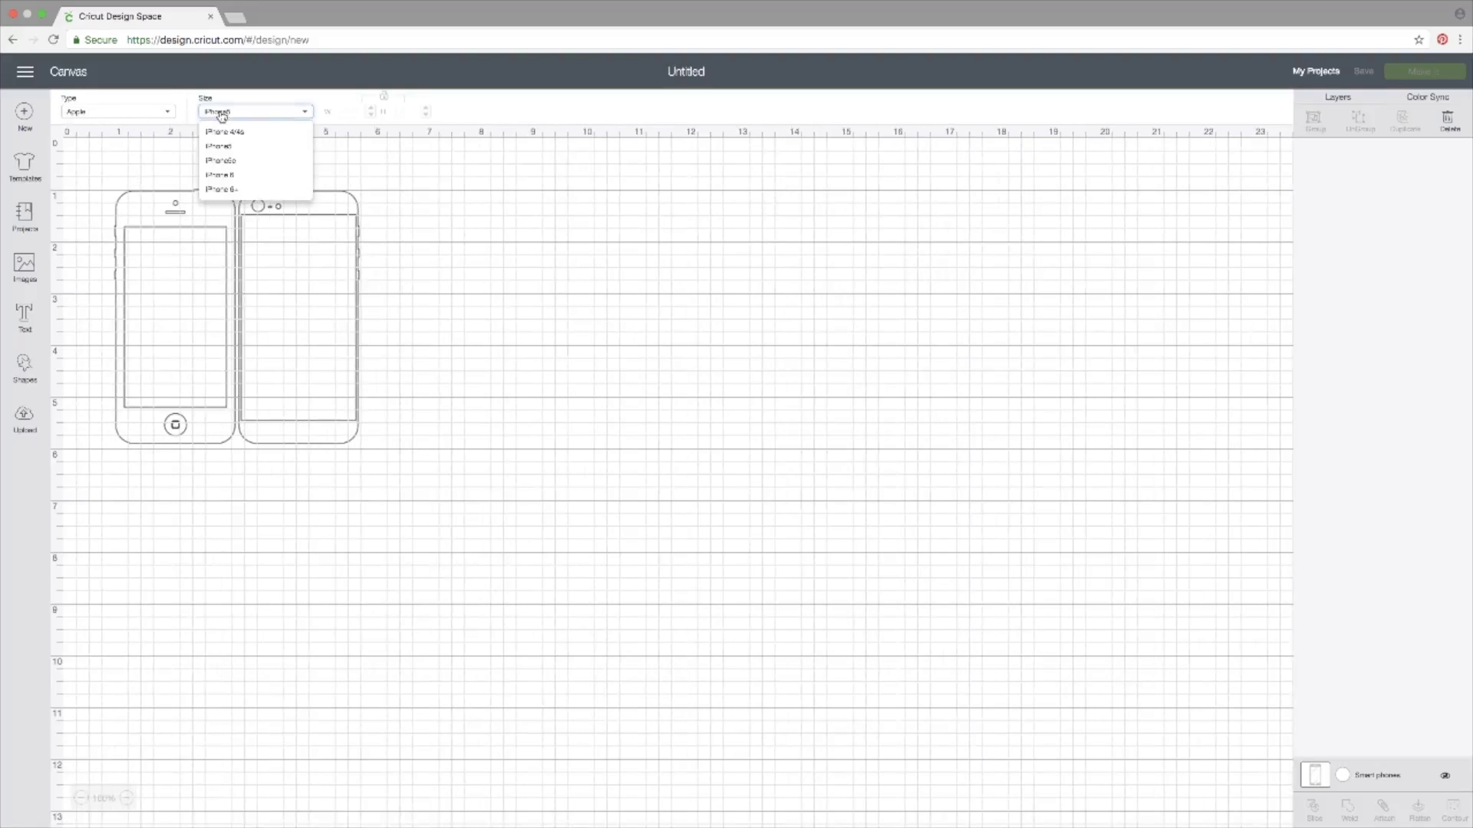
pyautogui.click(240, 192)
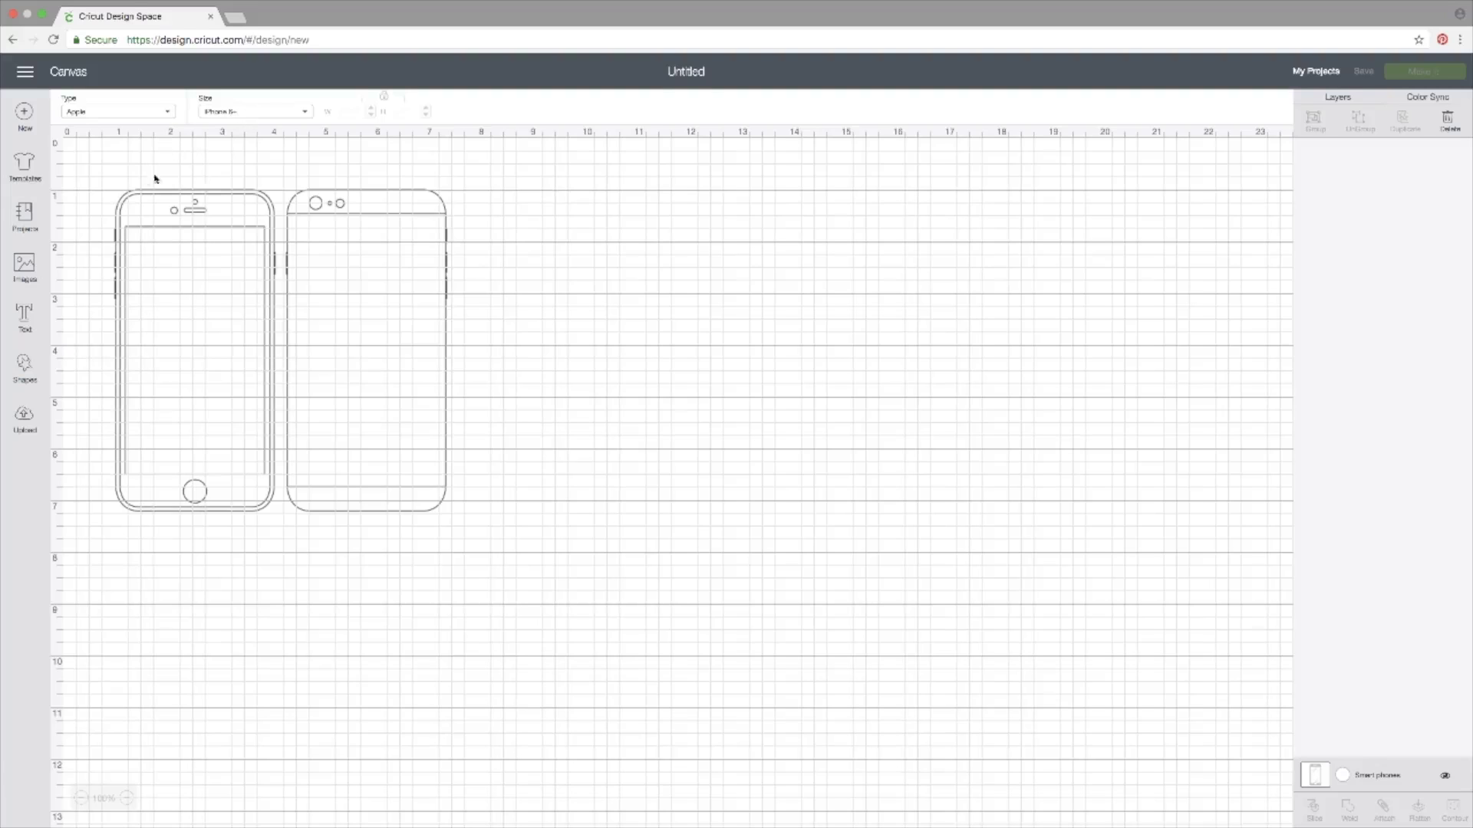
# Step: Start a new blank project, insert a square, and move it to about X 6.4, Y 1.6 inches
pyautogui.click(24, 113)
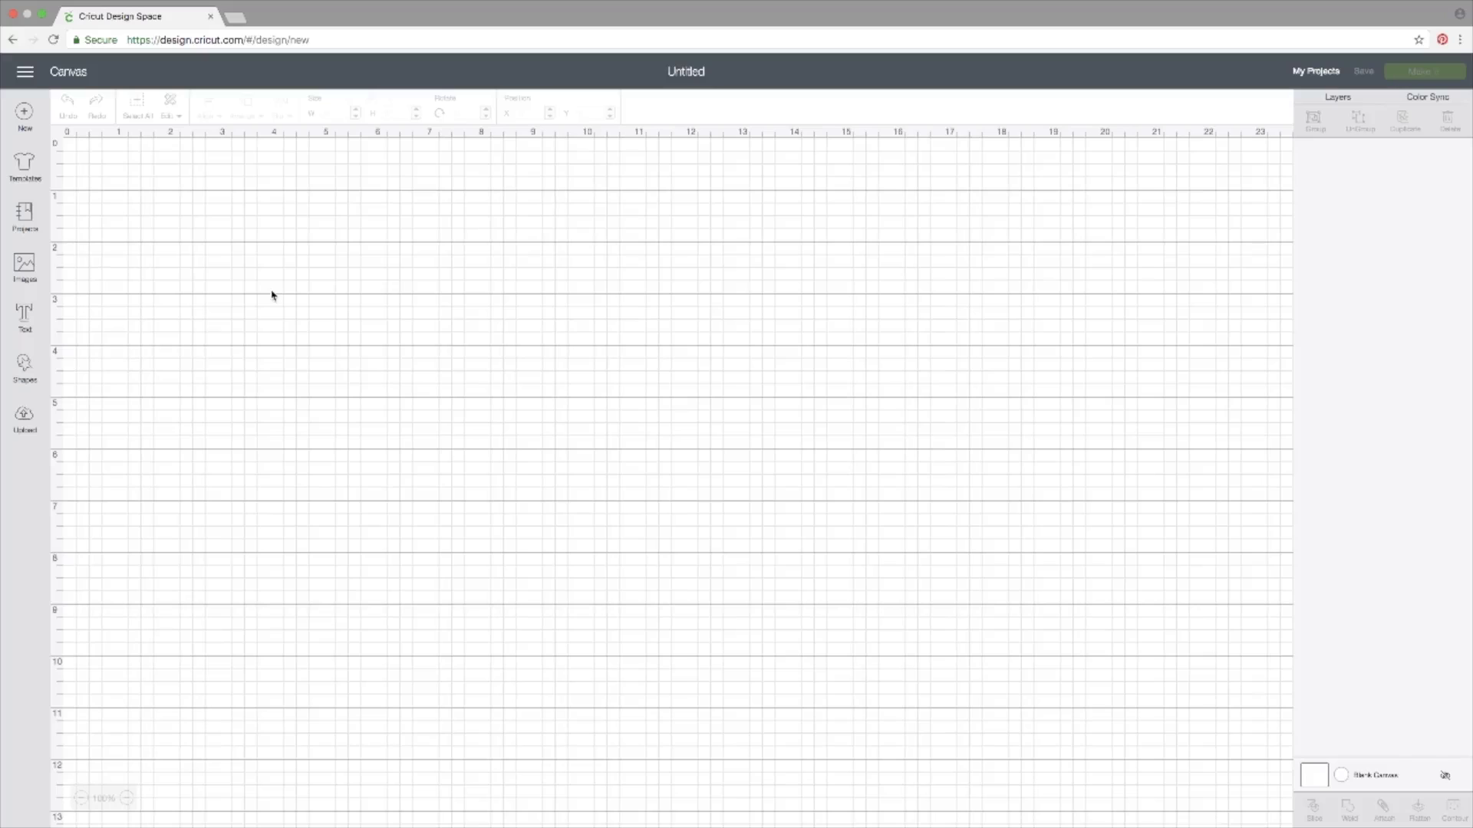
pyautogui.click(35, 371)
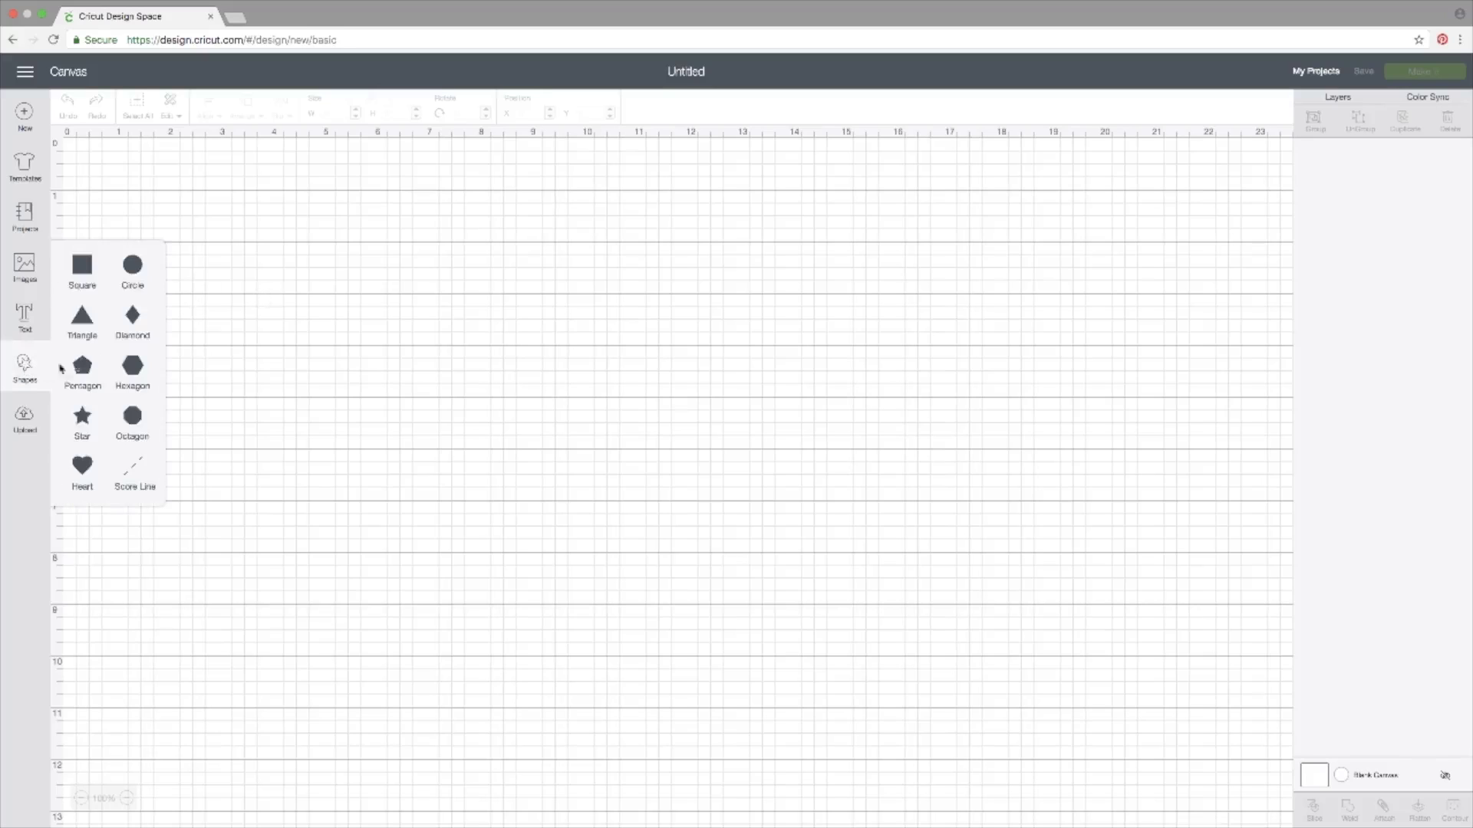
pyautogui.click(83, 267)
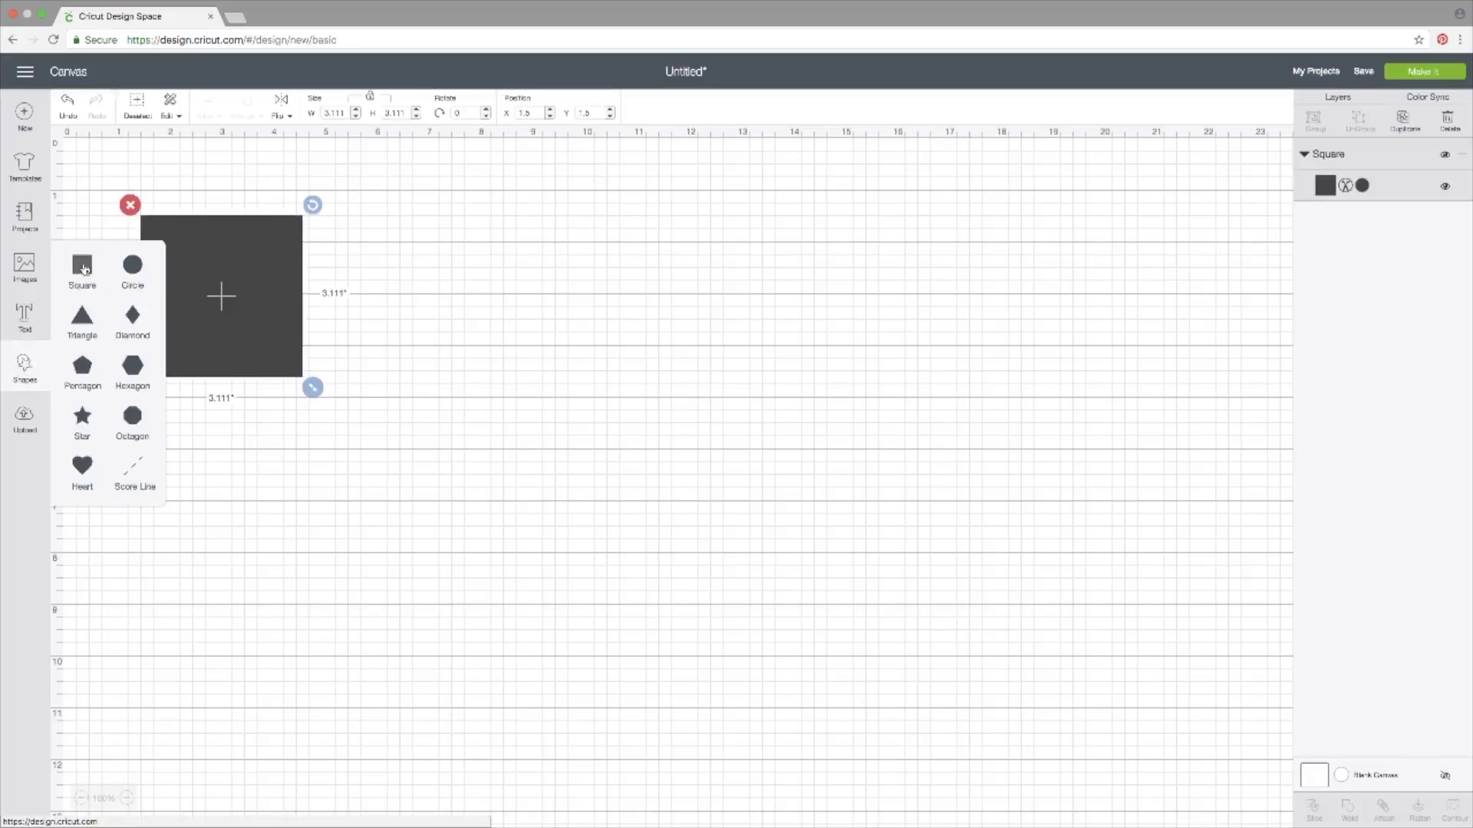
pyautogui.moveTo(208, 266); pyautogui.dragTo(470, 272)
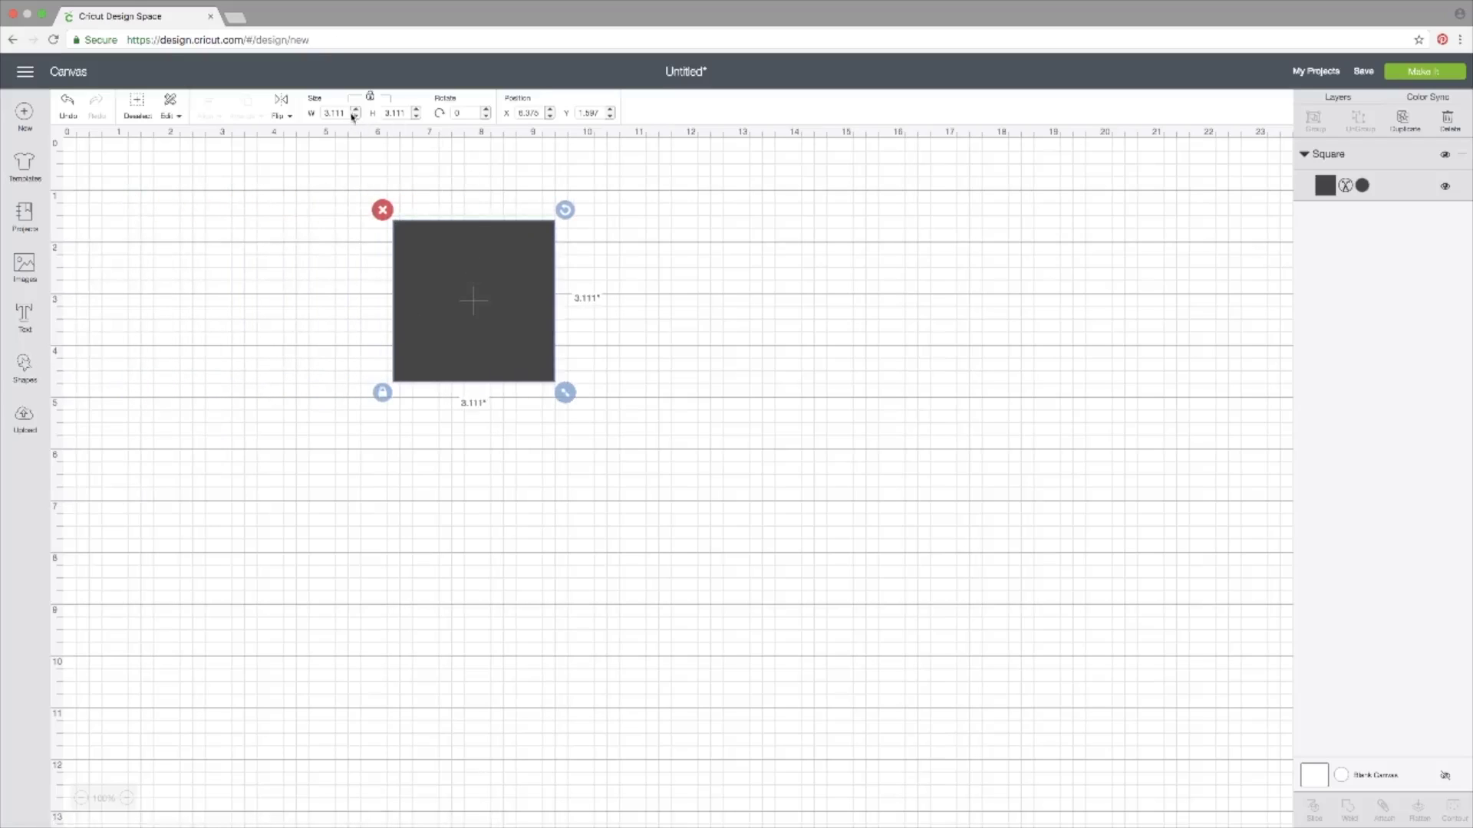
# Step: With the proportions locked, set the square's width to 3 inches and then its height to 6 inches
pyautogui.moveTo(345, 113); pyautogui.dragTo(314, 114)
pyautogui.write('3')
pyautogui.press('BackSpace')
pyautogui.press('BackSpace')
pyautogui.press('BackSpace')
pyautogui.press('BackSpace')
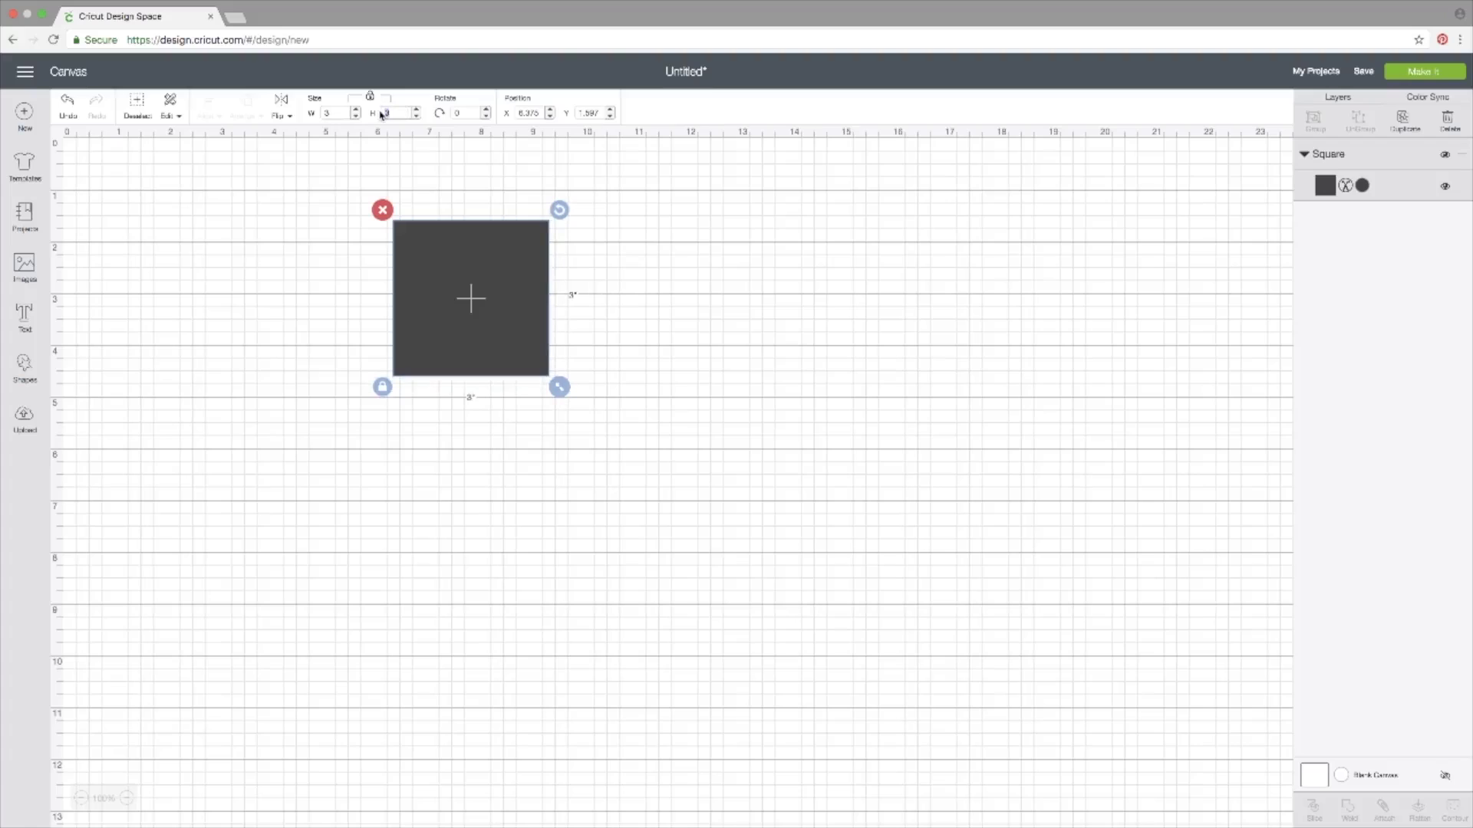
pyautogui.press('BackSpace')
pyautogui.write('6')
pyautogui.press('Return')
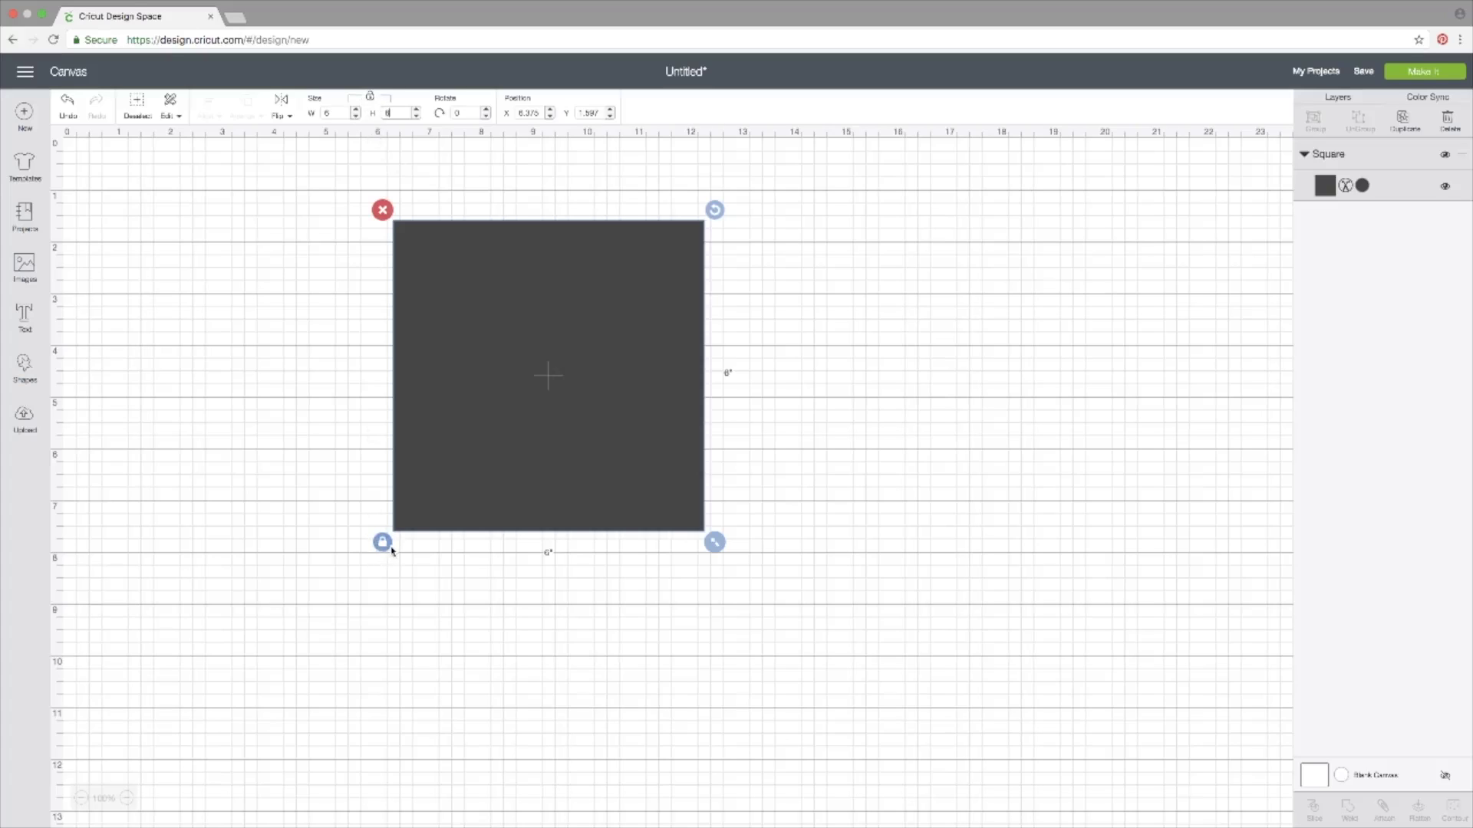
# Step: Unlock the square's proportions and set only its width to 3 inches
pyautogui.click(370, 98)
pyautogui.click(338, 113)
pyautogui.write('3')
pyautogui.press('Return')
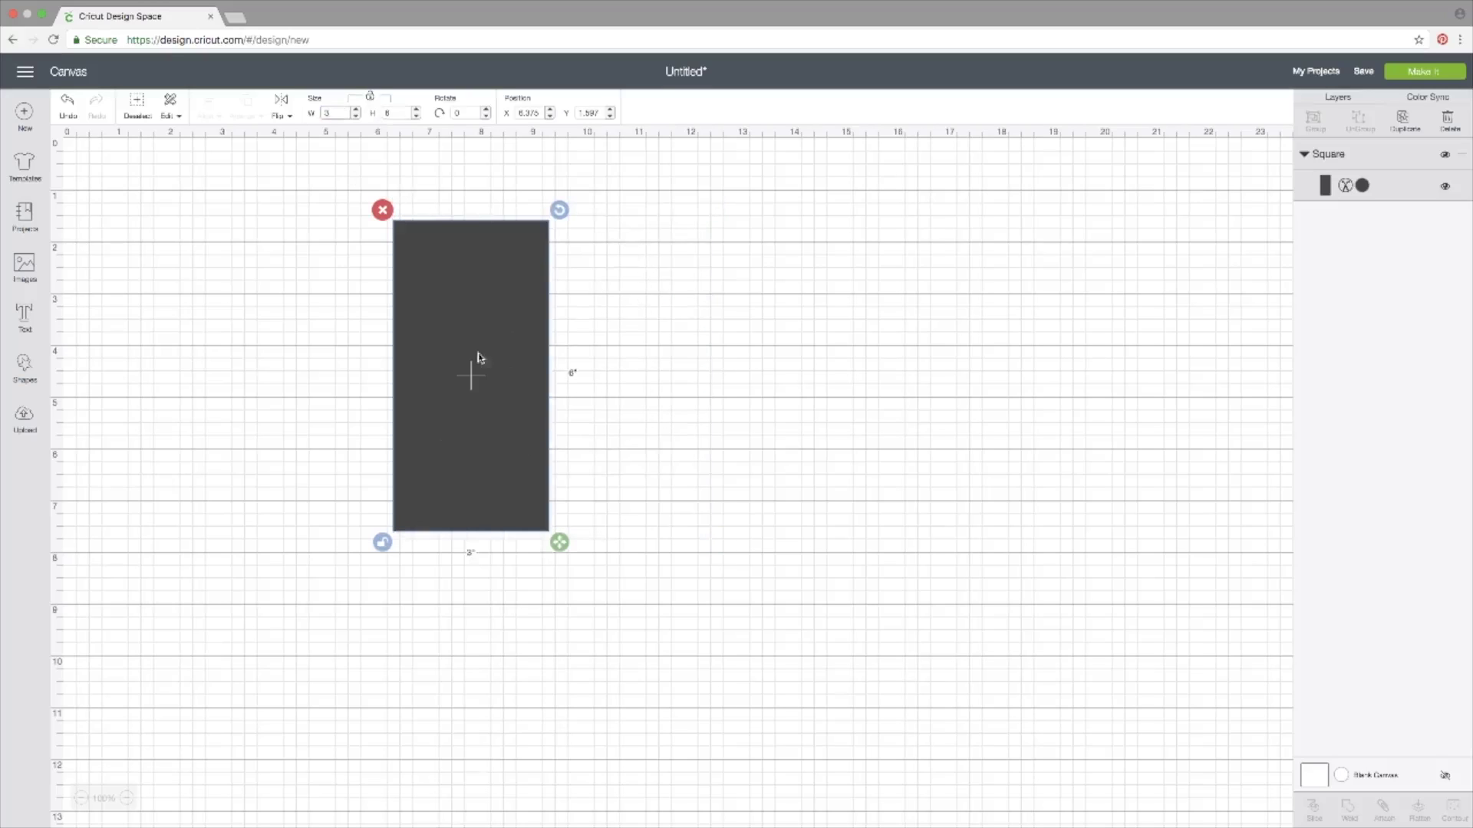
# Step: Move the rectangle to about X 3.9, Y 1.3 inches and delete it from the canvas
pyautogui.moveTo(496, 411); pyautogui.dragTo(371, 400)
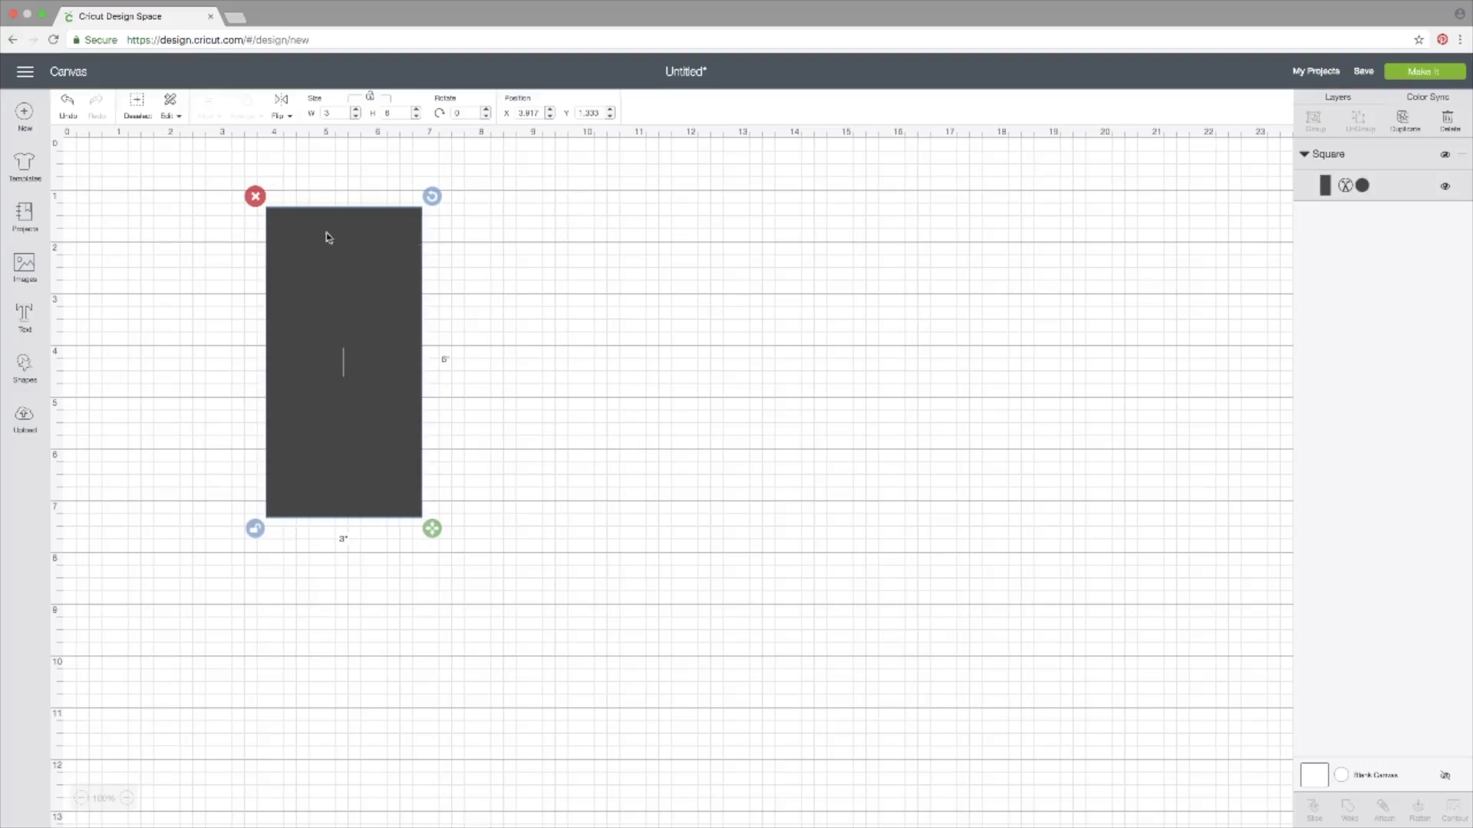
pyautogui.press('Delete')
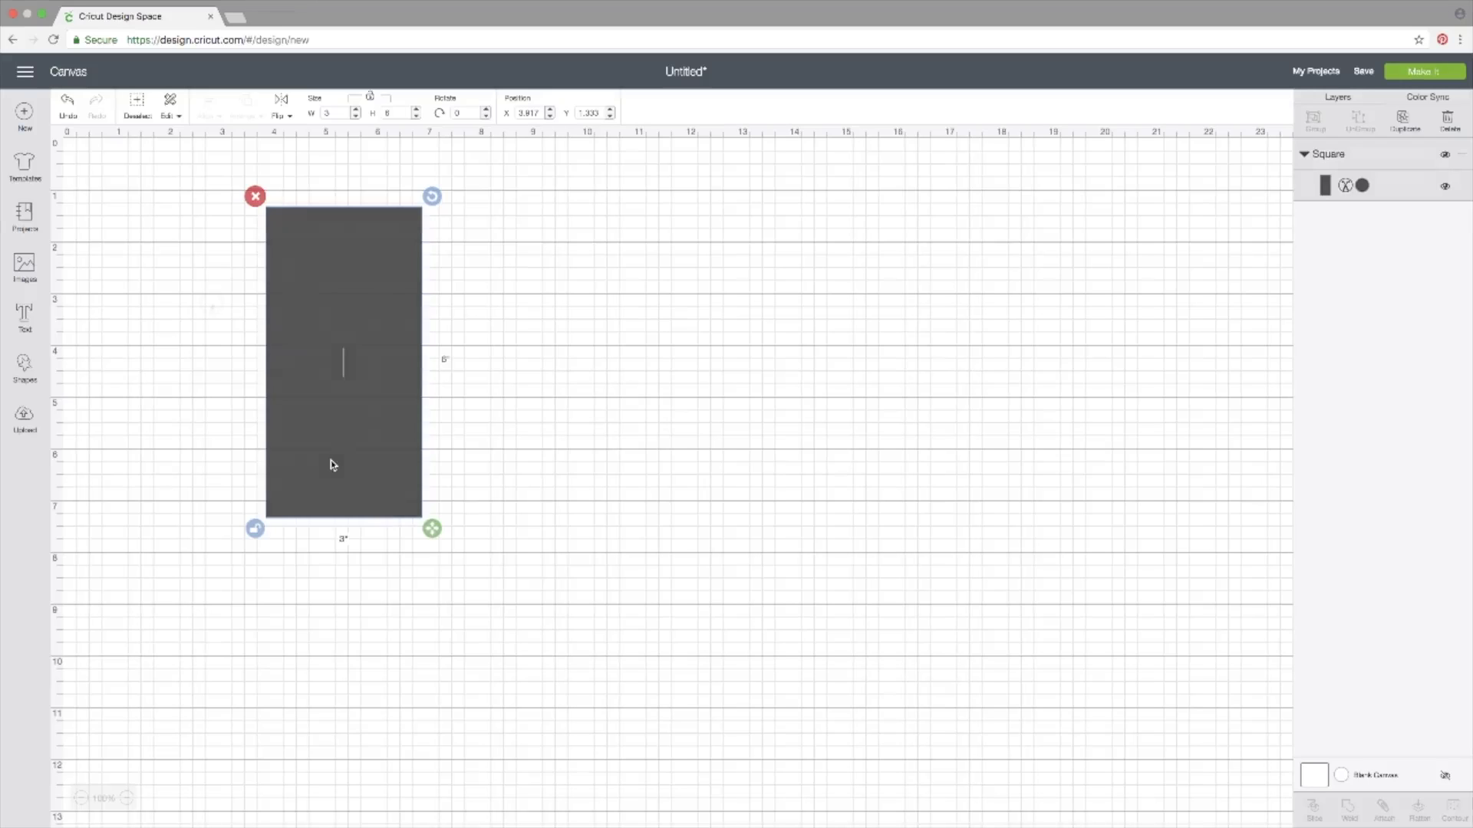
# Step: Open the ready-to-make projects library and browse the projects across all categories
pyautogui.click(27, 214)
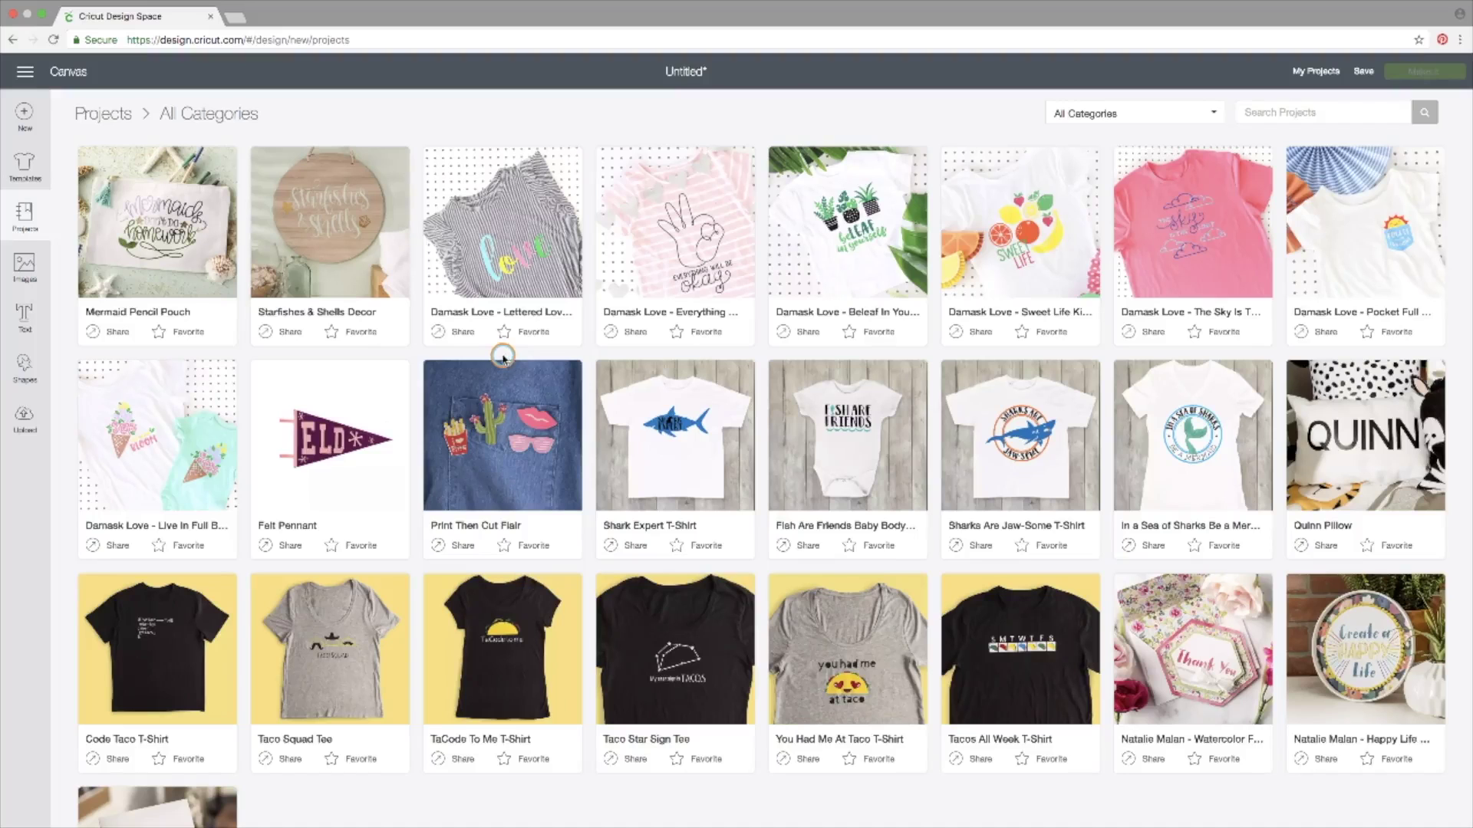
pyautogui.scroll(-5, 667, 559)
pyautogui.scroll(-15, 669, 565)
pyautogui.scroll(-15, 669, 563)
pyautogui.scroll(20, 669, 562)
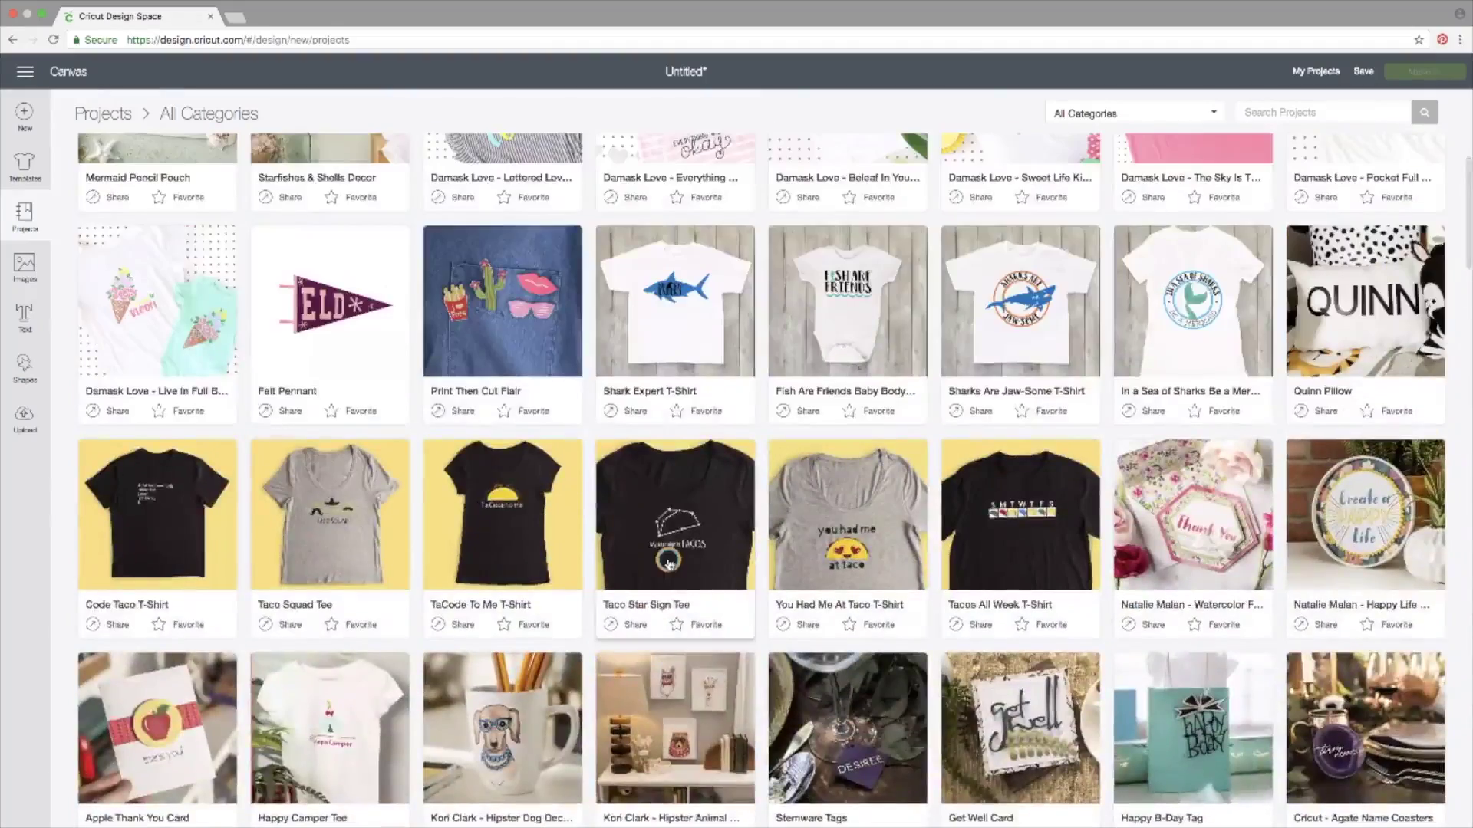
pyautogui.scroll(3, 669, 563)
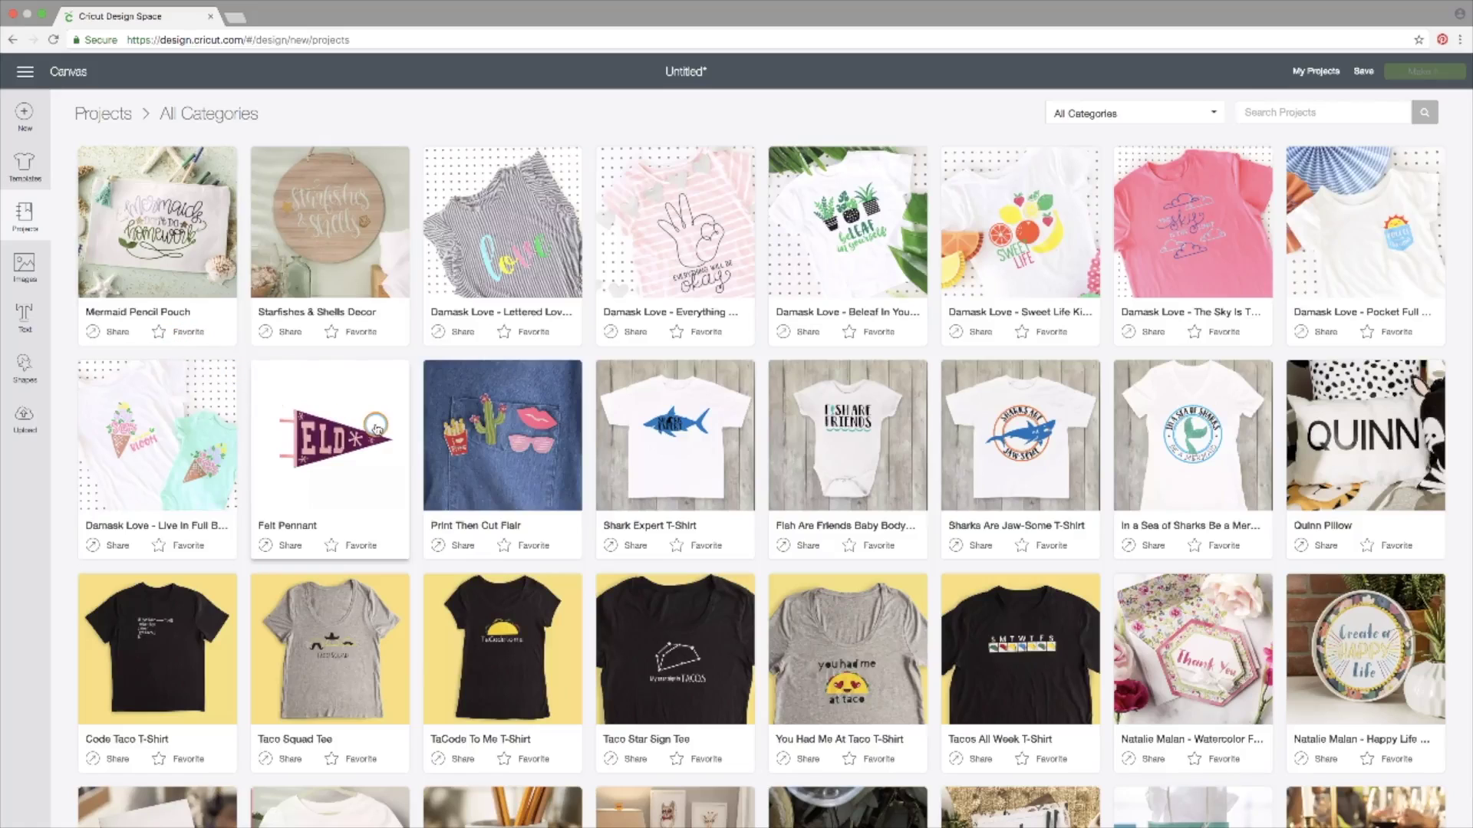
# Step: View the sharing options of the Mermaid Pencil Pouch project and close them without sharing
pyautogui.click(95, 333)
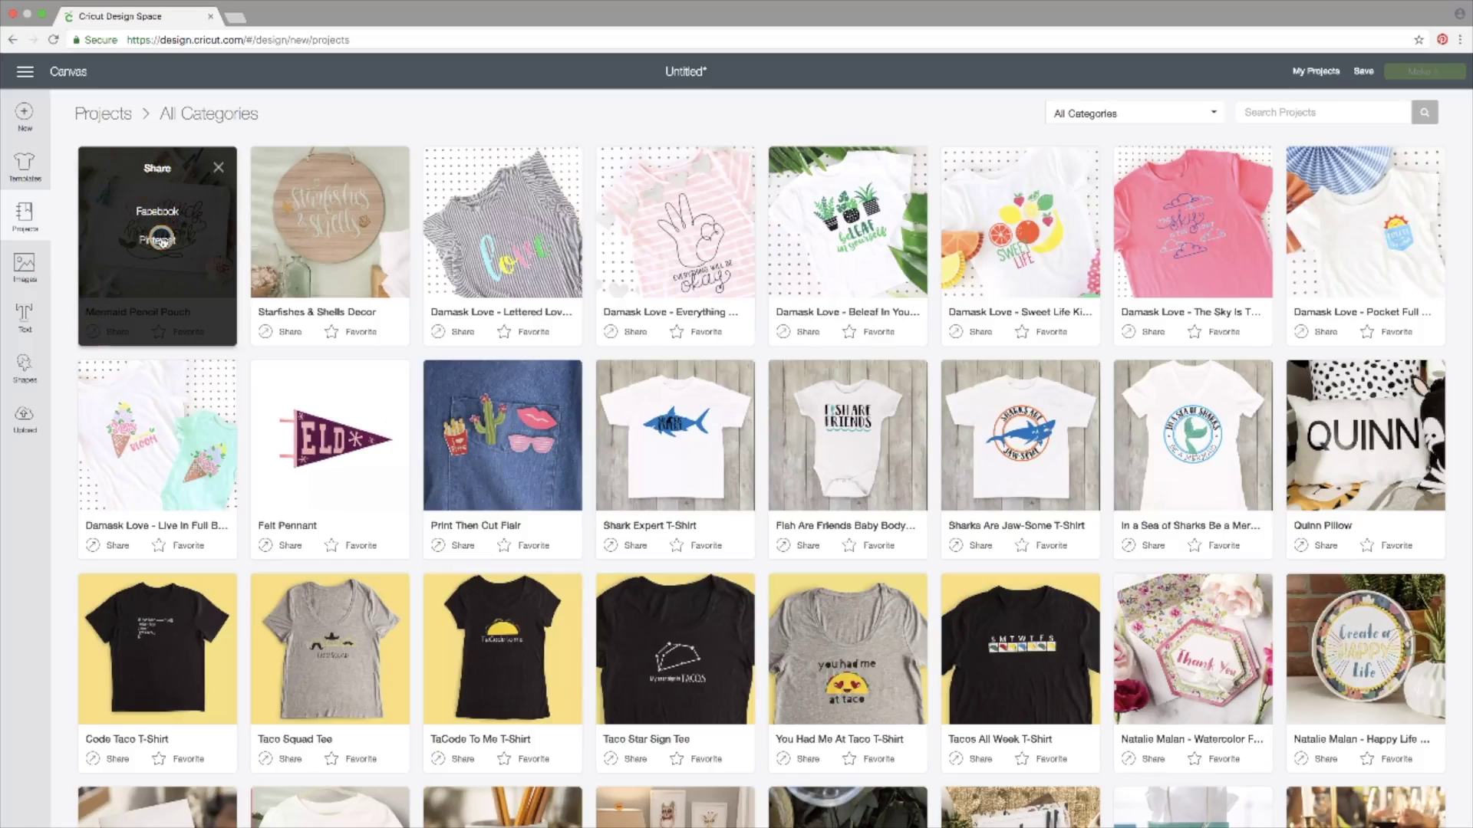
pyautogui.click(219, 168)
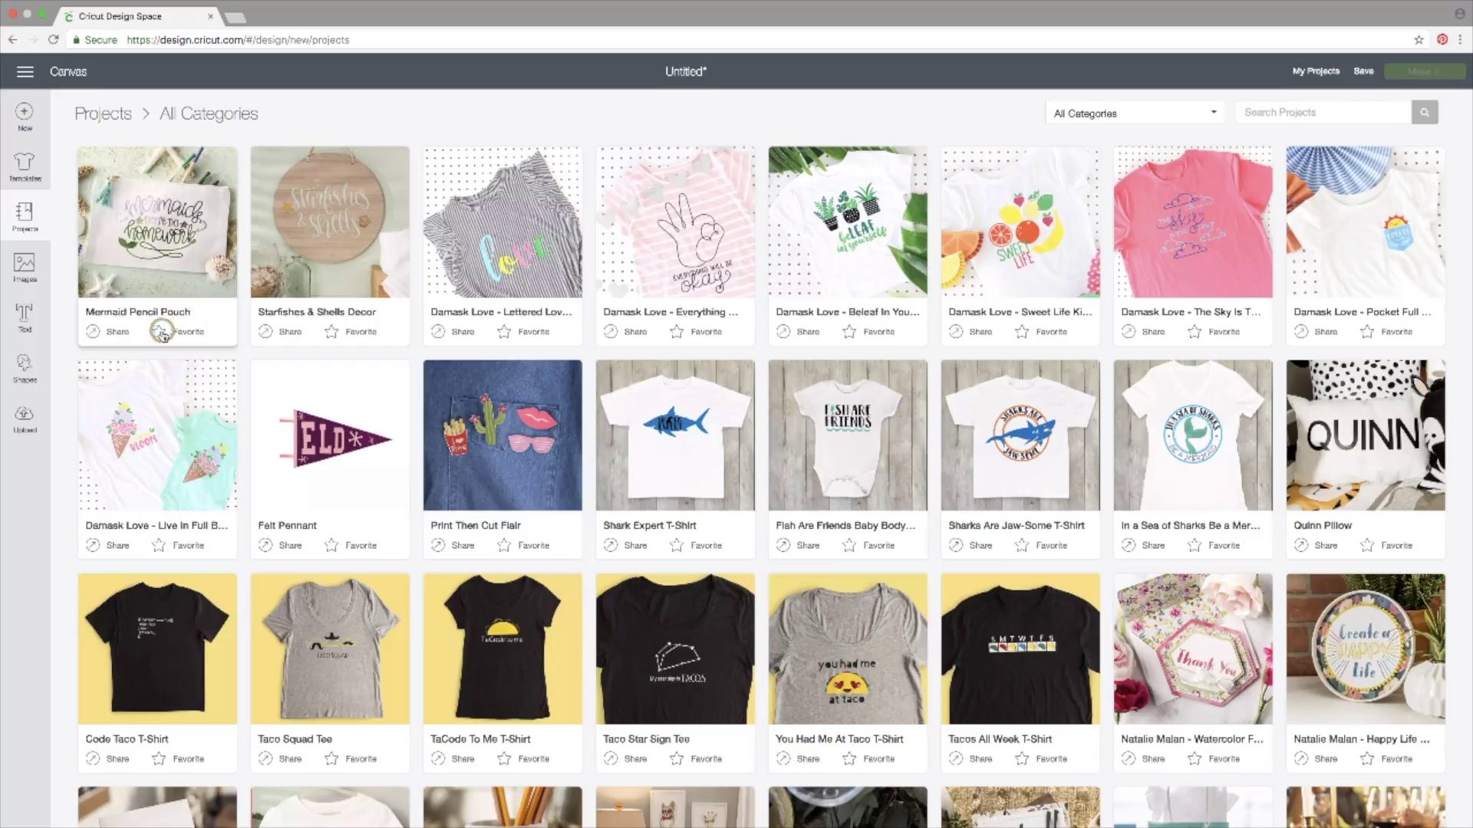
# Step: Add the Mermaid Pencil Pouch project to the favorites, dismiss the notice and remove the project from the favorites again
pyautogui.click(159, 332)
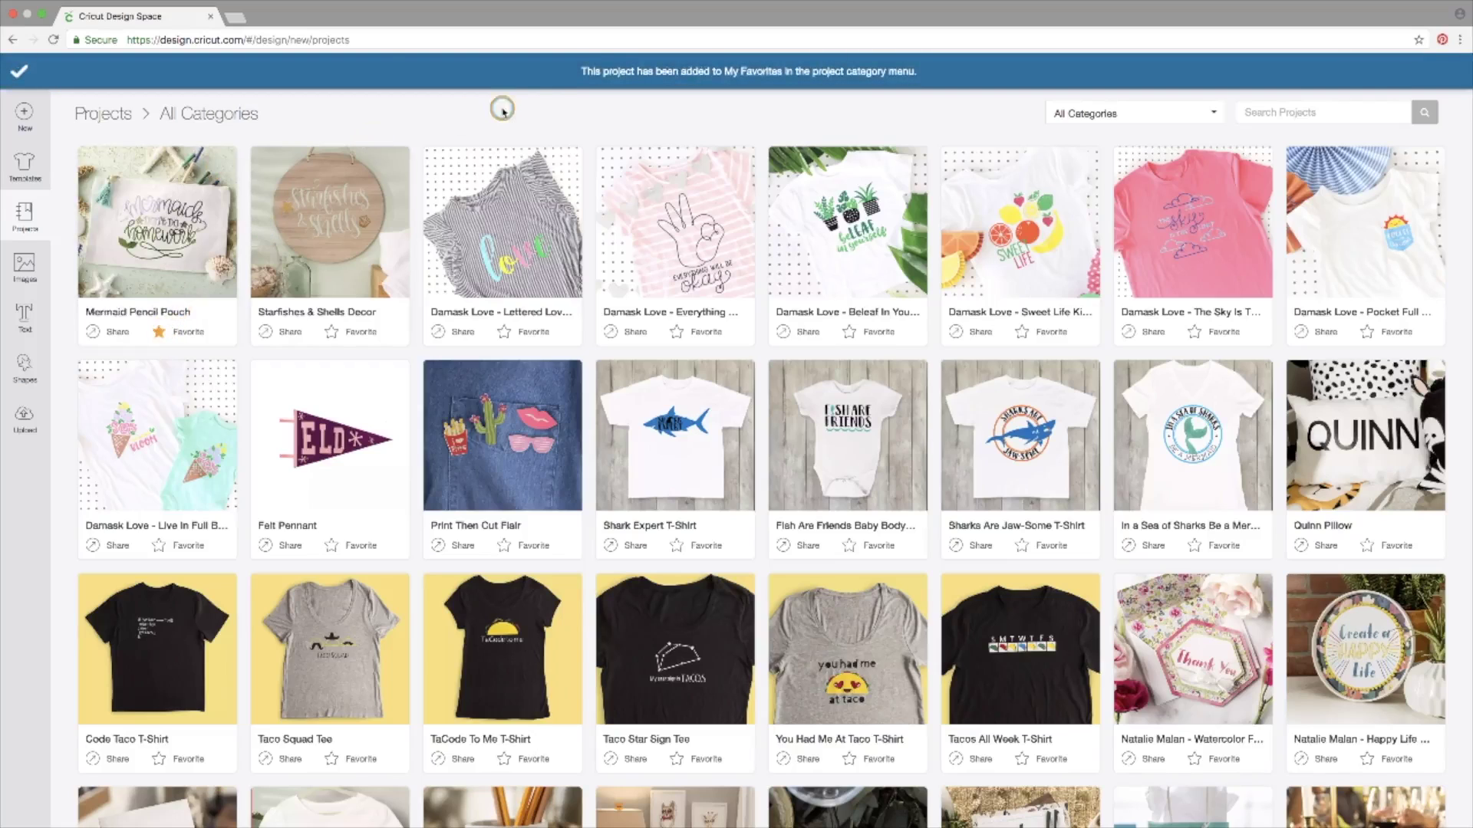
pyautogui.click(771, 74)
pyautogui.click(158, 332)
pyautogui.click(303, 339)
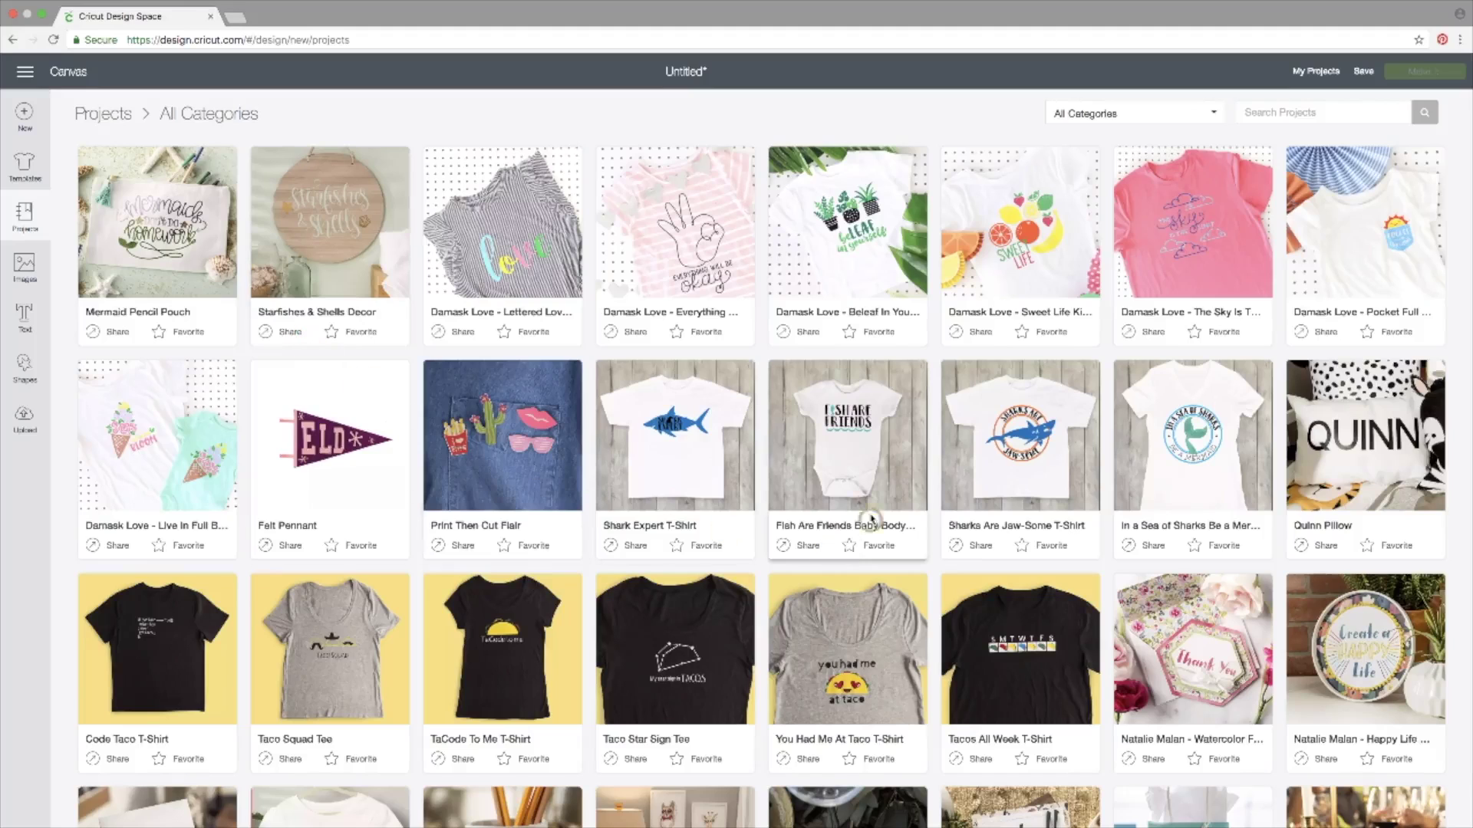
# Step: Look through the available project categories and filter the projects library to the Baby category
pyautogui.scroll(-1, 865, 510)
pyautogui.scroll(-5, 863, 506)
pyautogui.scroll(5, 862, 508)
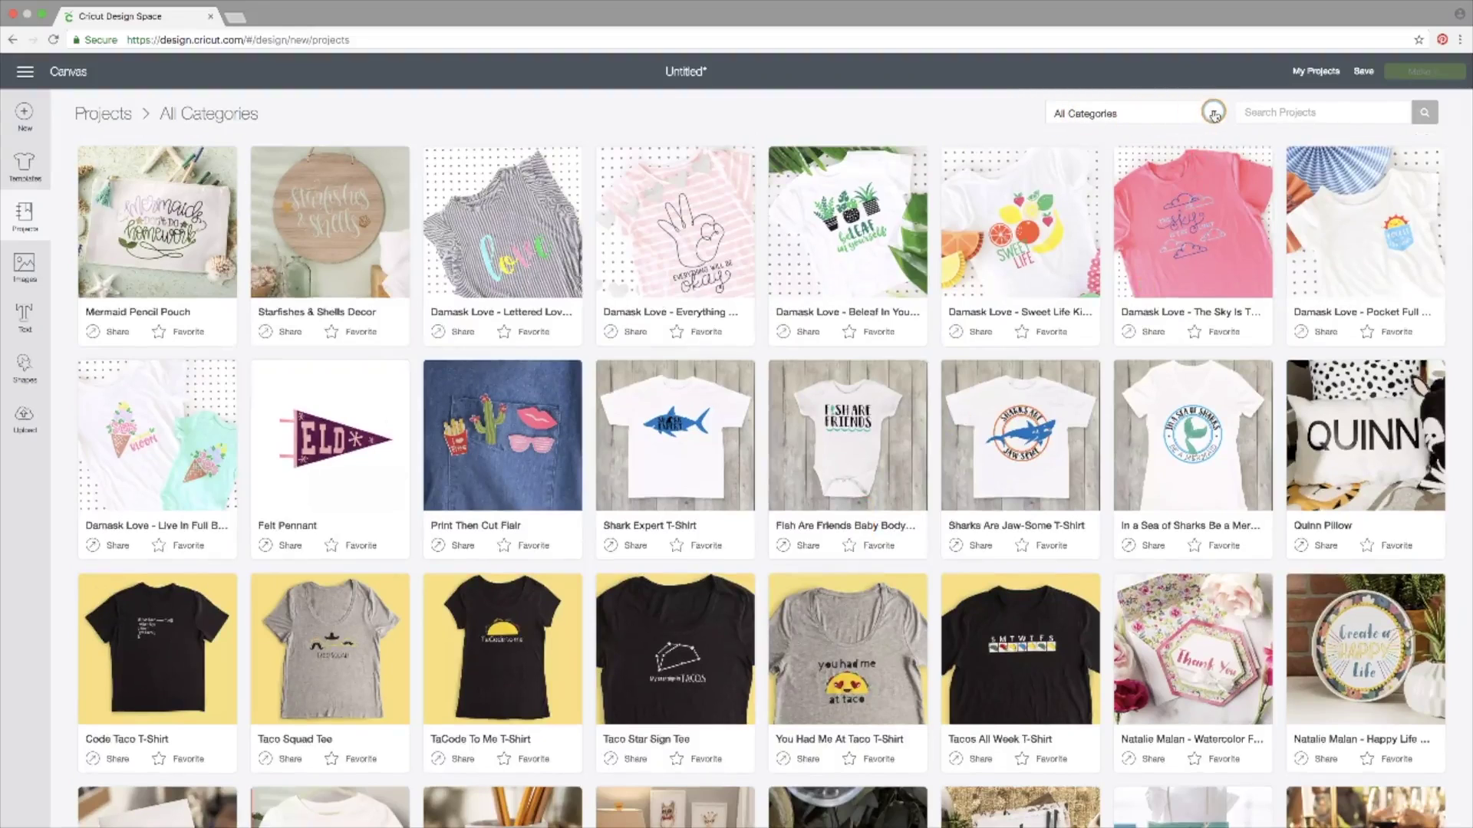
pyautogui.click(1214, 115)
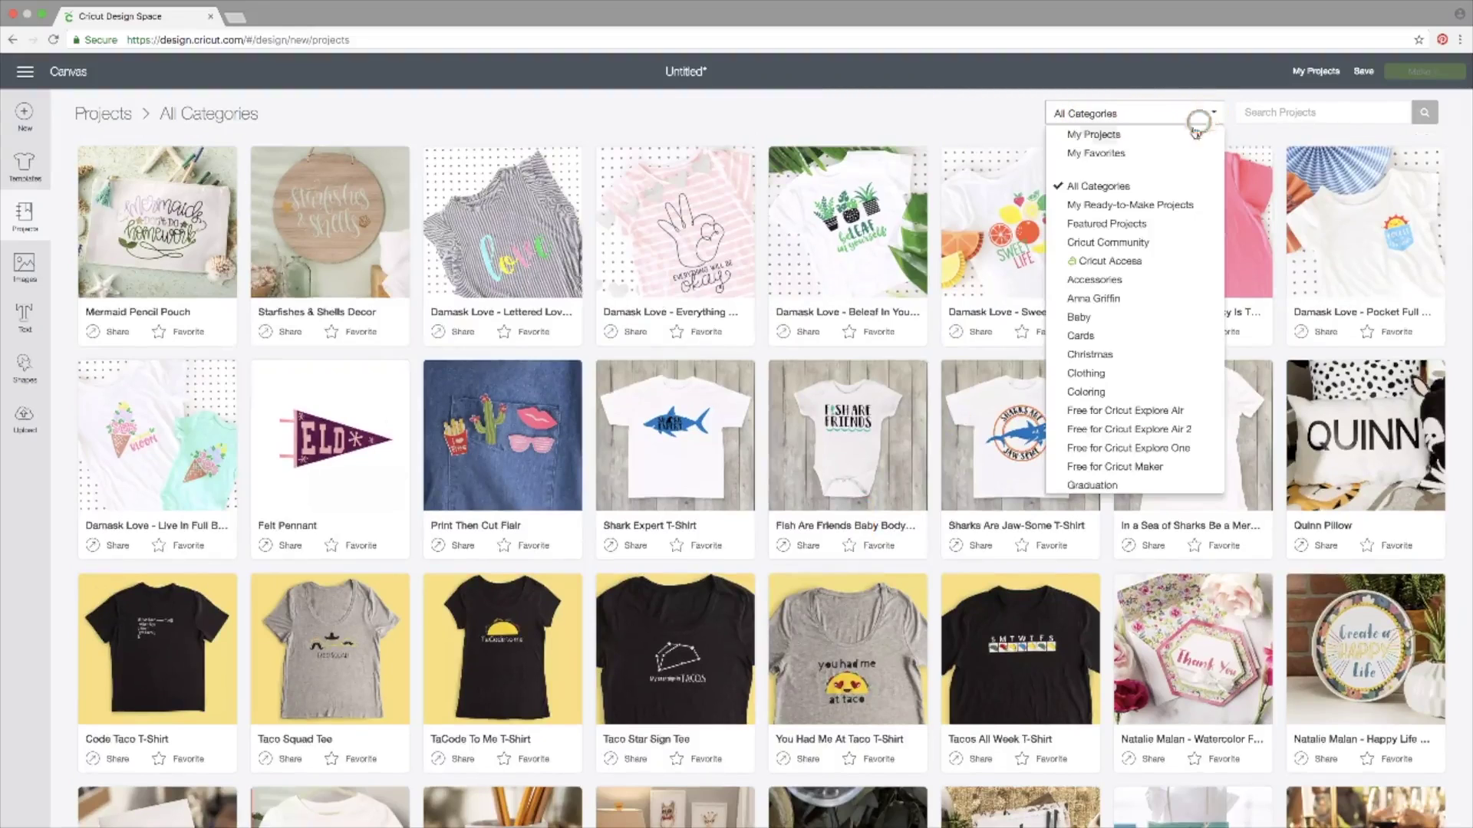
pyautogui.scroll(-3, 1163, 351)
pyautogui.scroll(-1, 1164, 351)
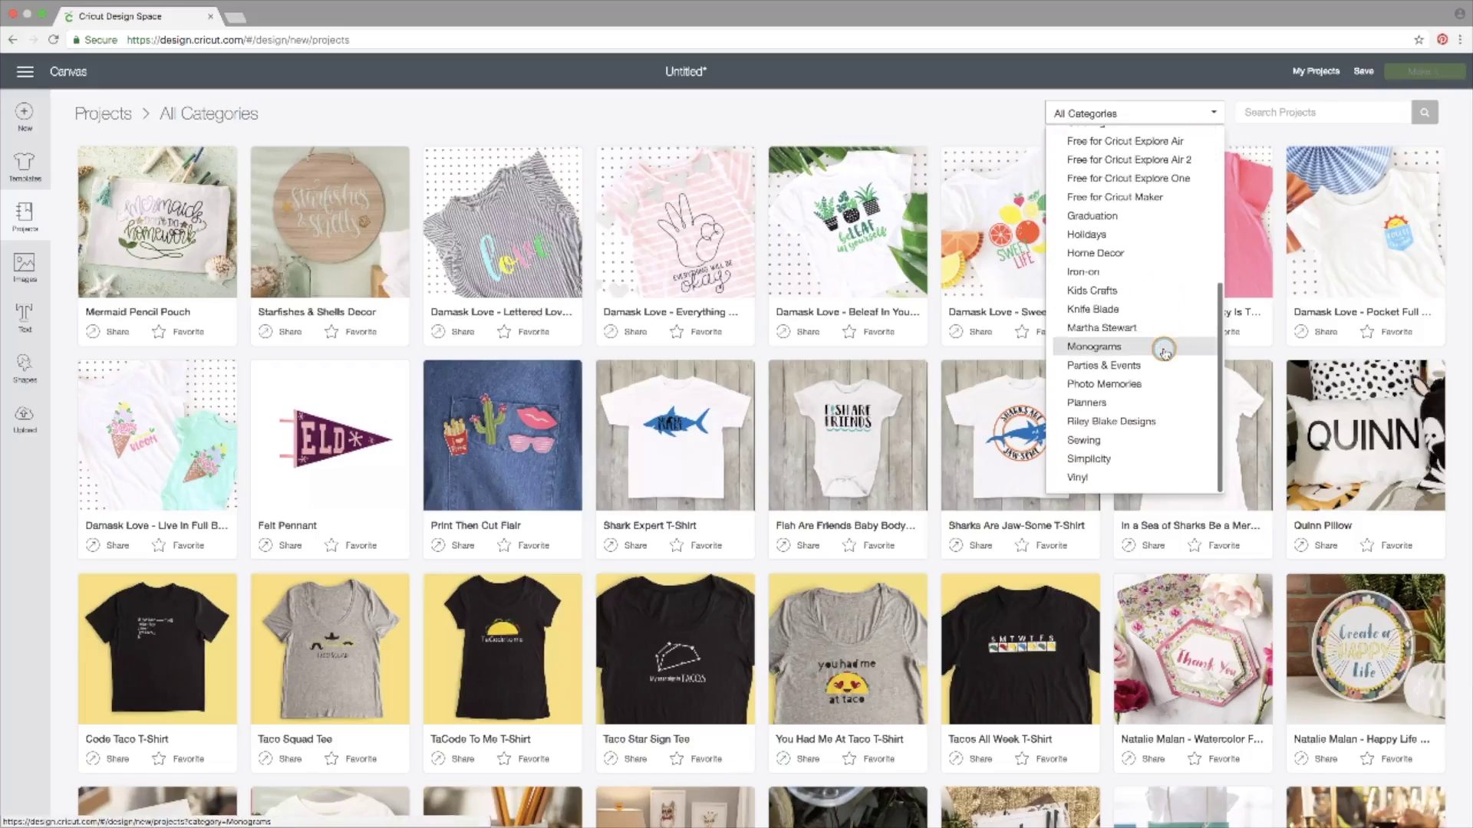
pyautogui.scroll(4, 1163, 351)
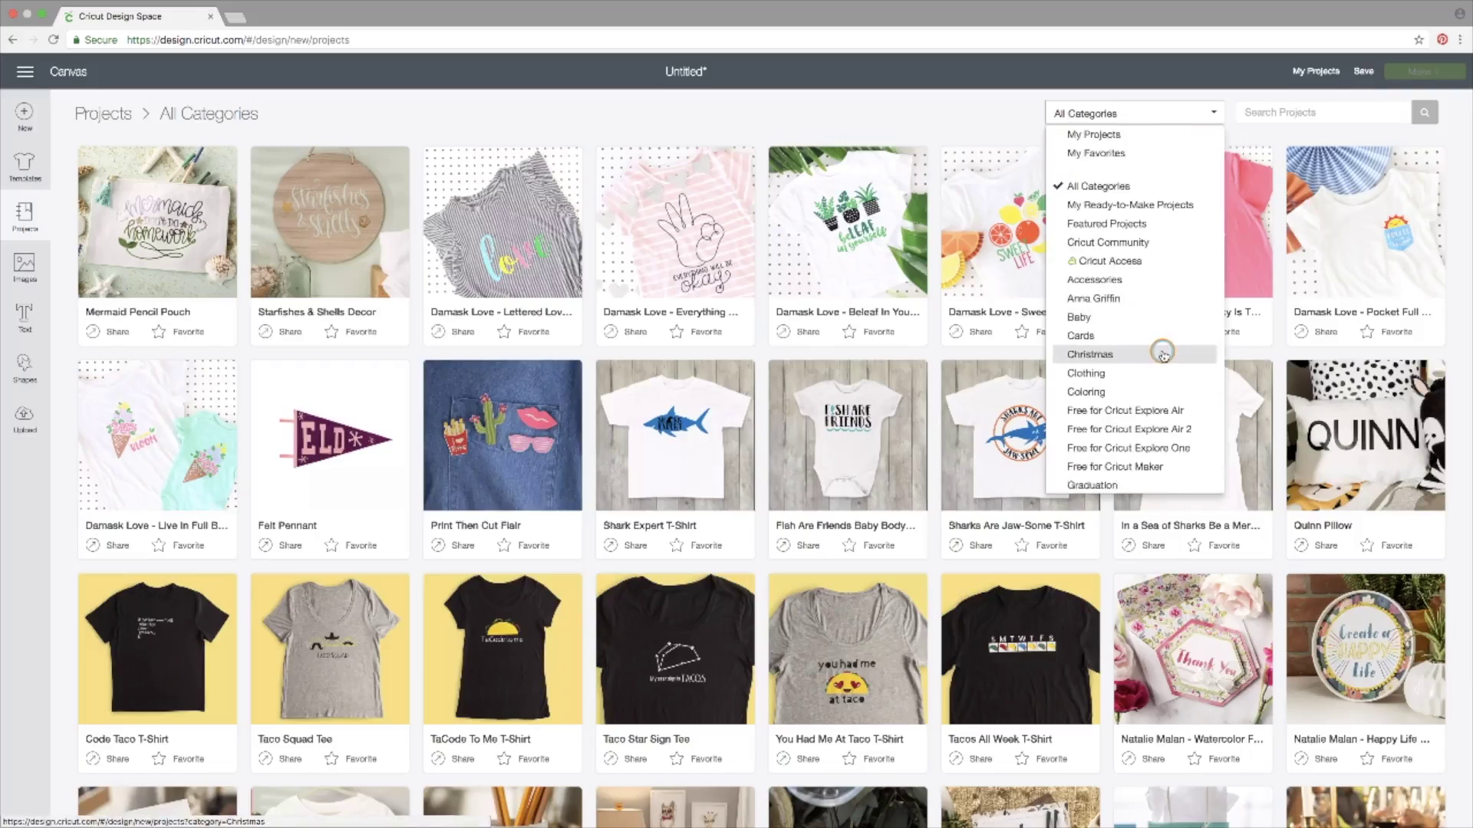
pyautogui.scroll(-1, 1158, 344)
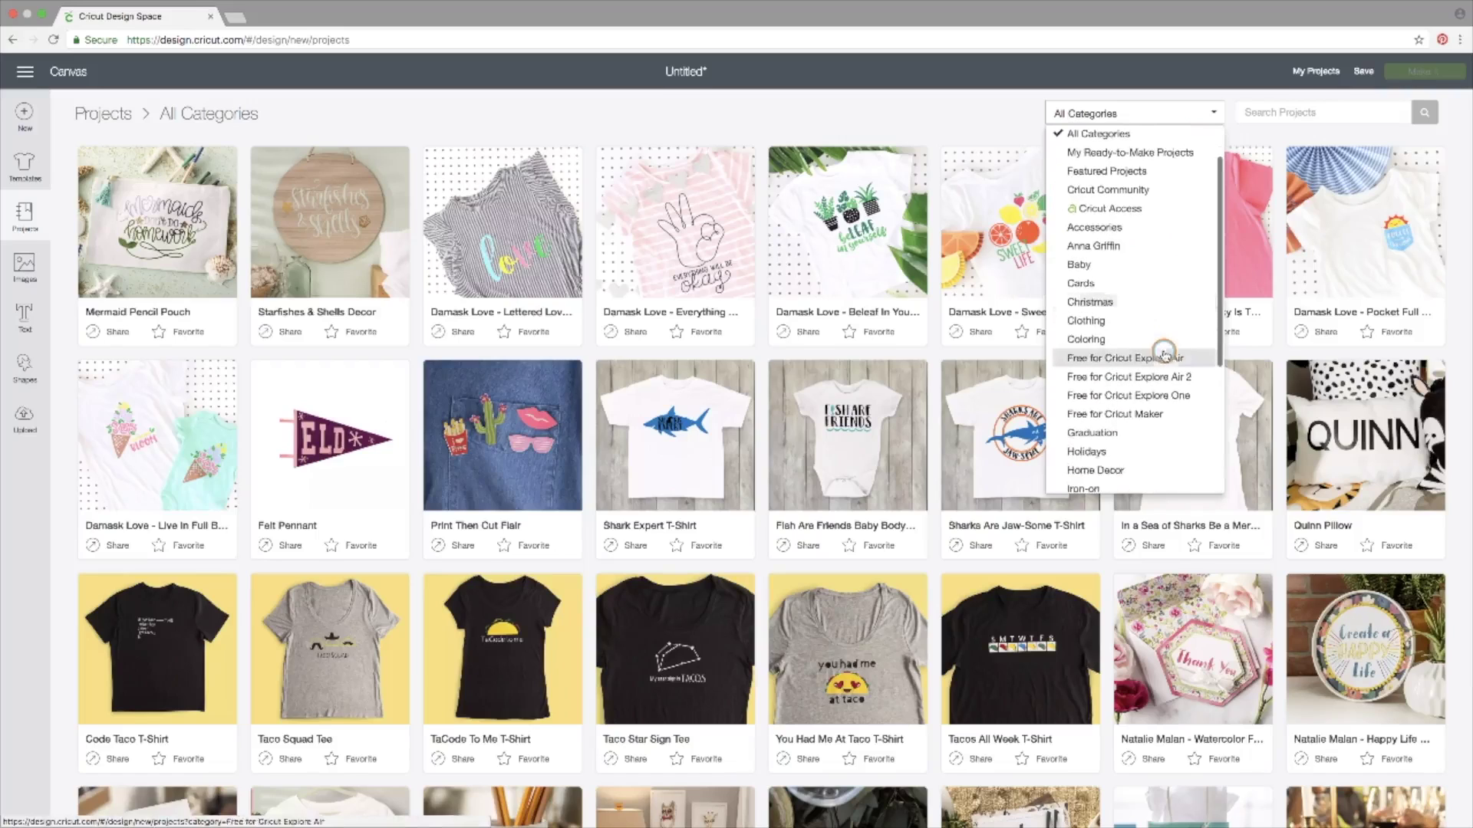
pyautogui.click(1079, 265)
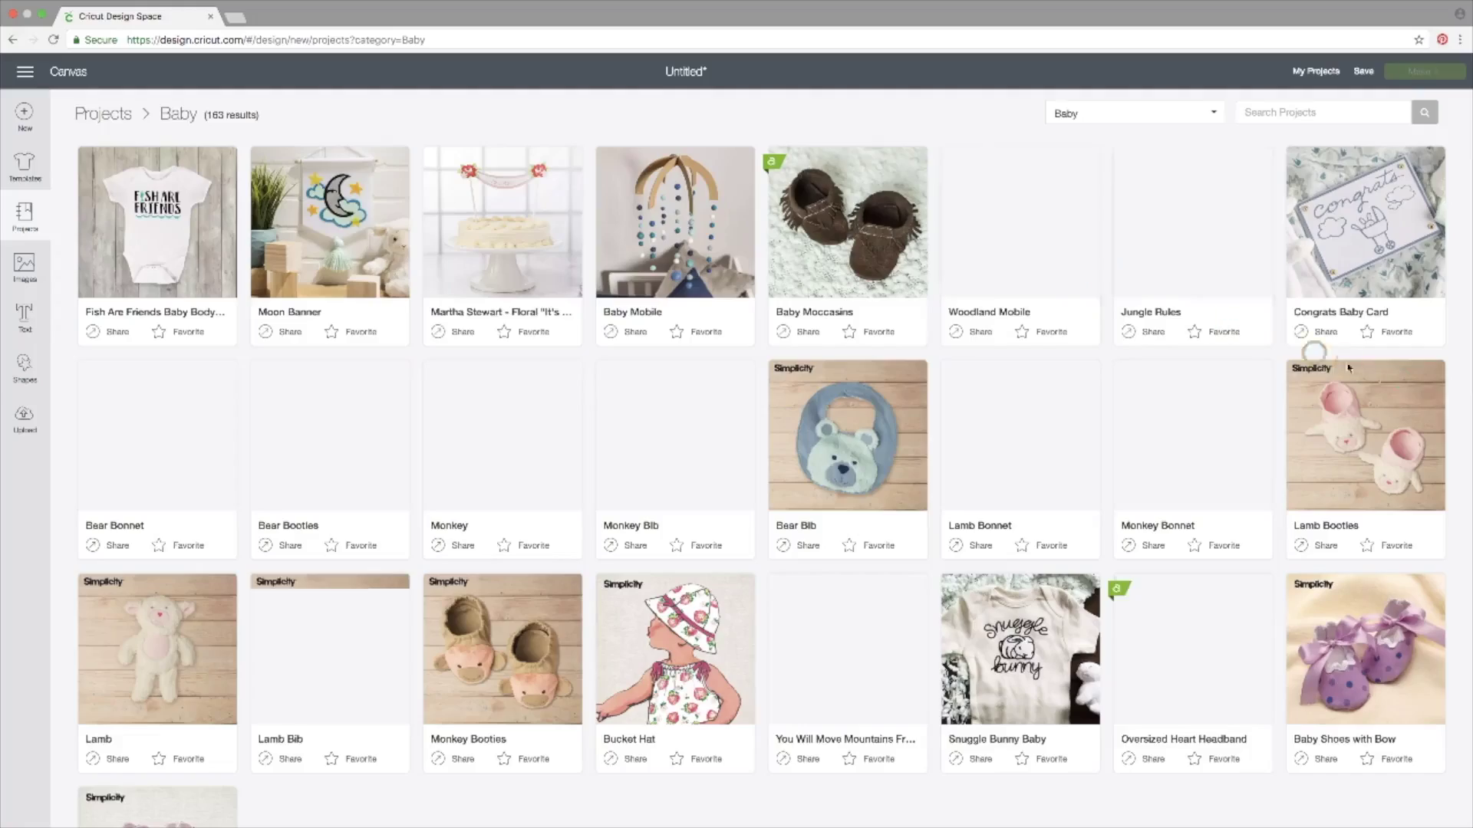
# Step: Browse the Baby projects and search within that category for "boy"
pyautogui.scroll(-5, 1454, 398)
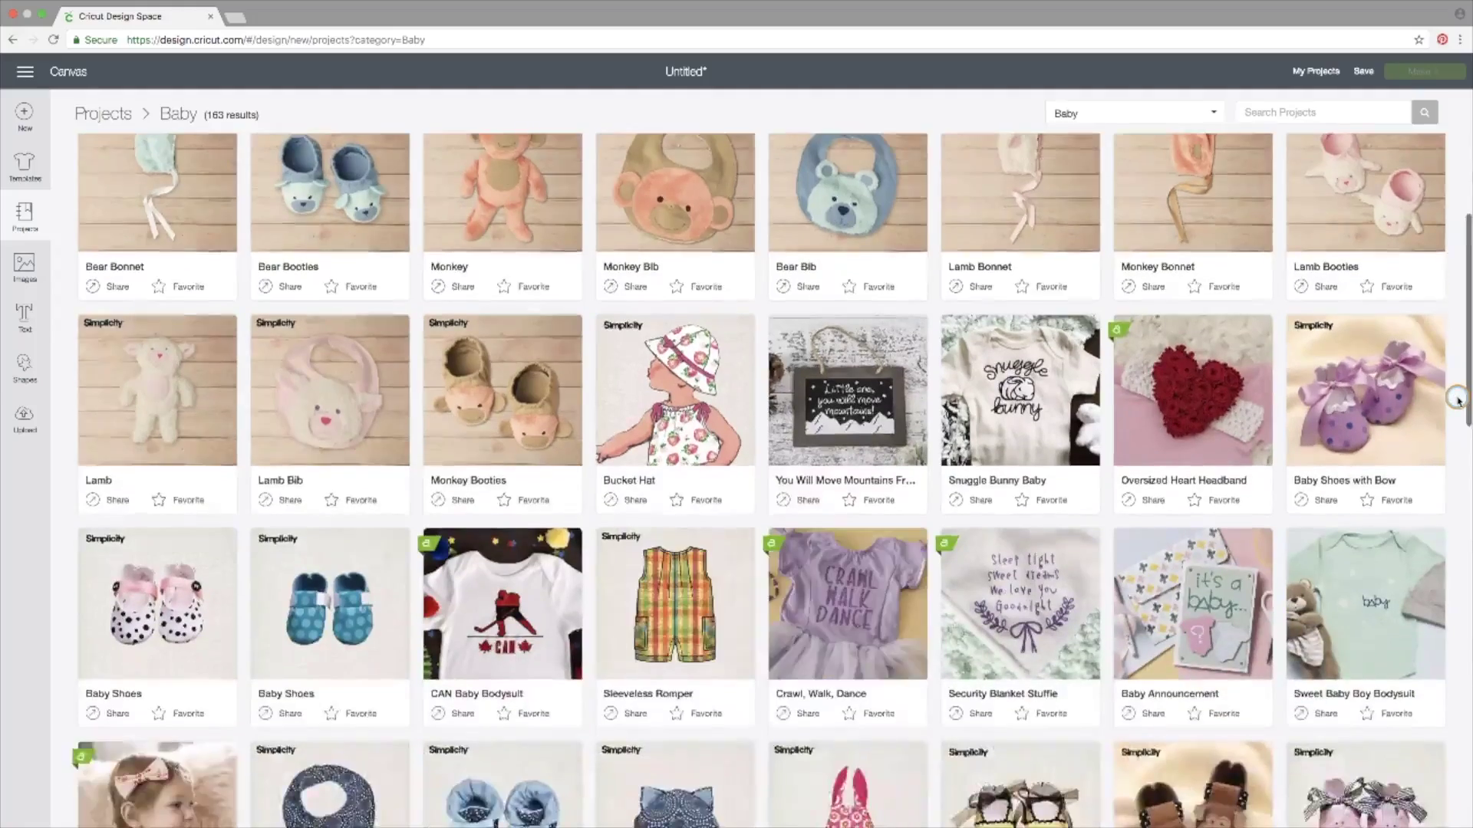
pyautogui.scroll(-7, 1457, 399)
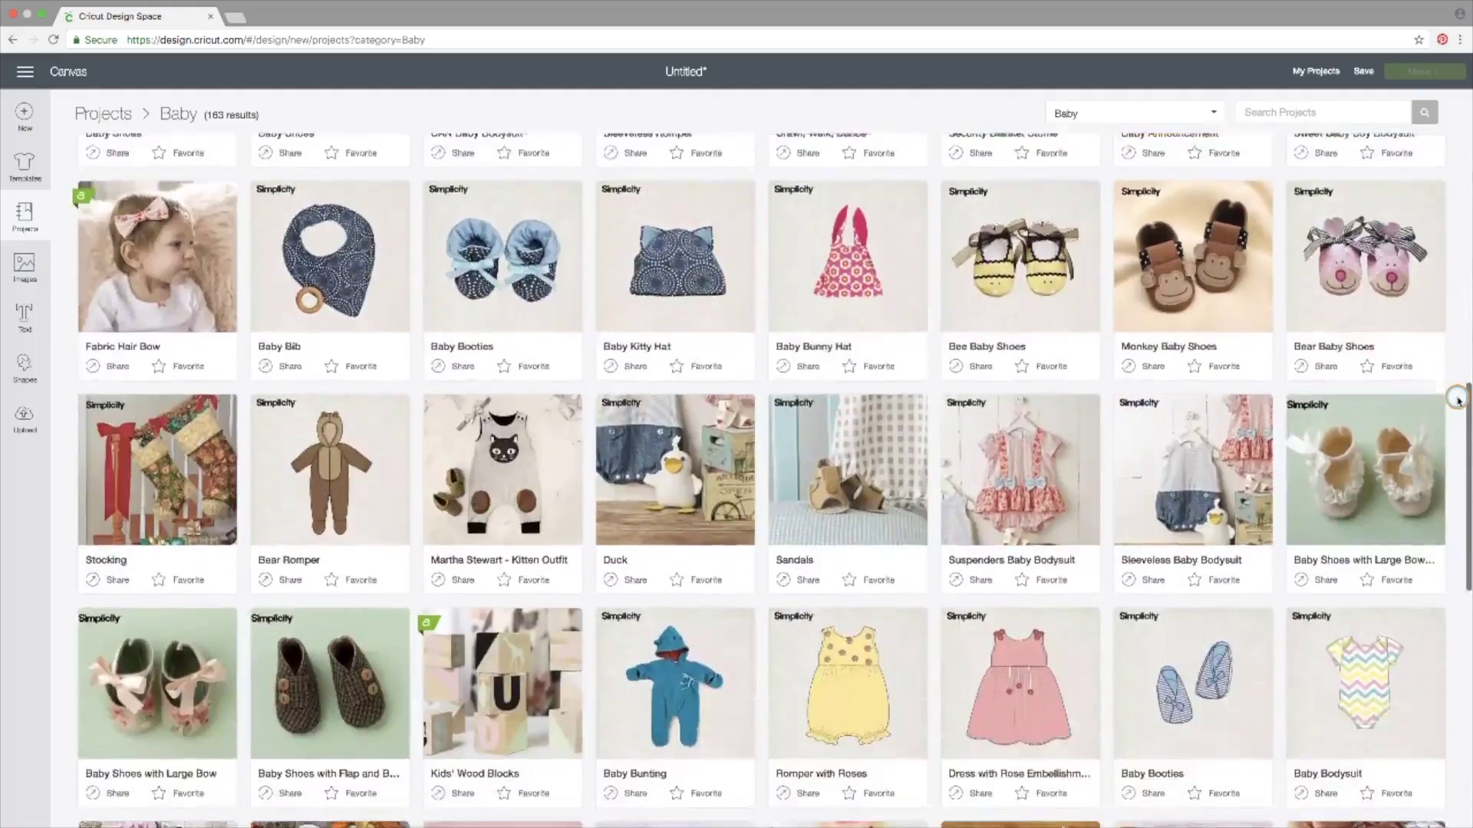
pyautogui.scroll(-4, 1458, 398)
pyautogui.scroll(20, 1458, 398)
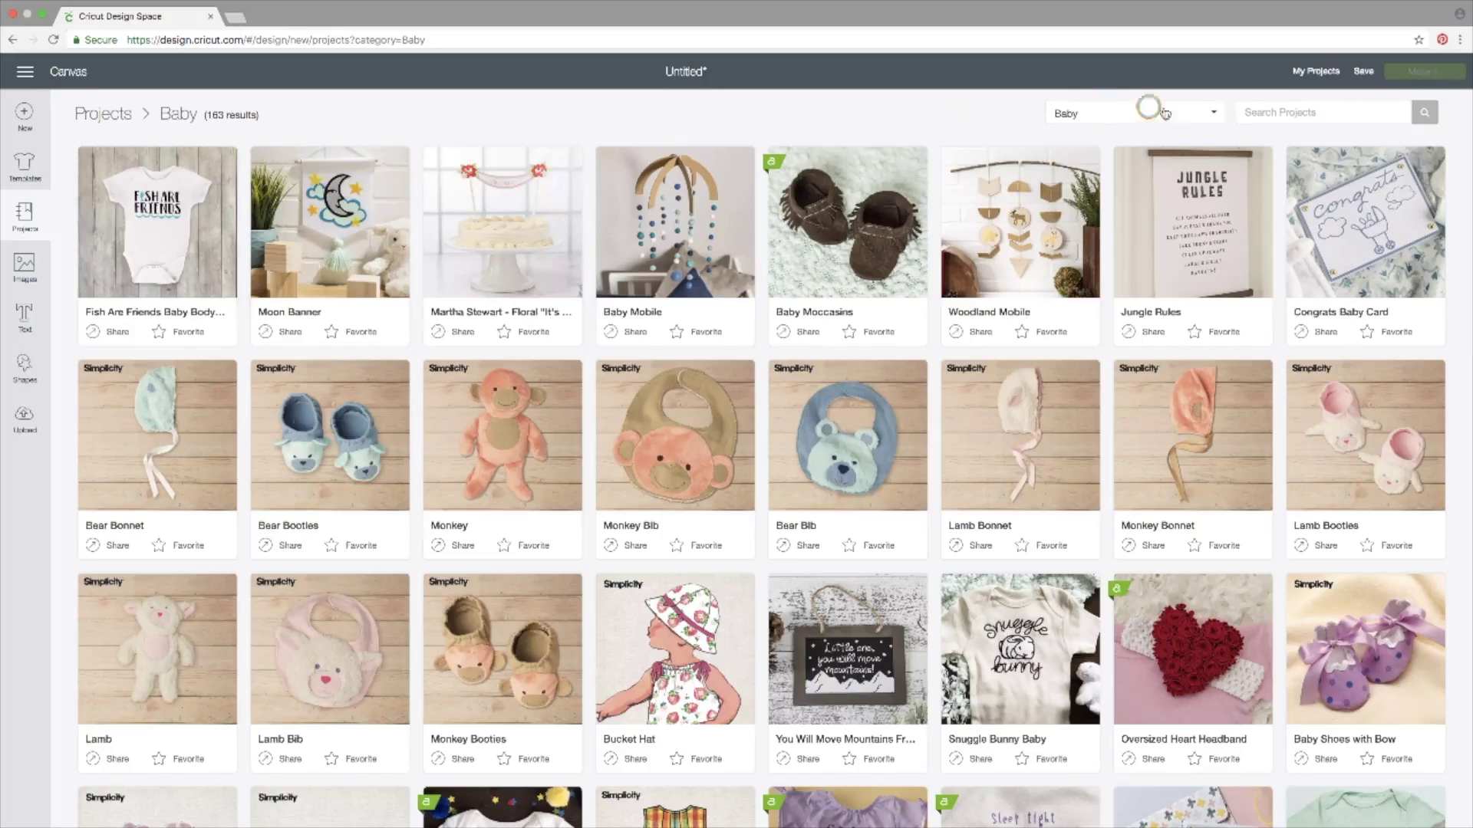
pyautogui.click(1279, 113)
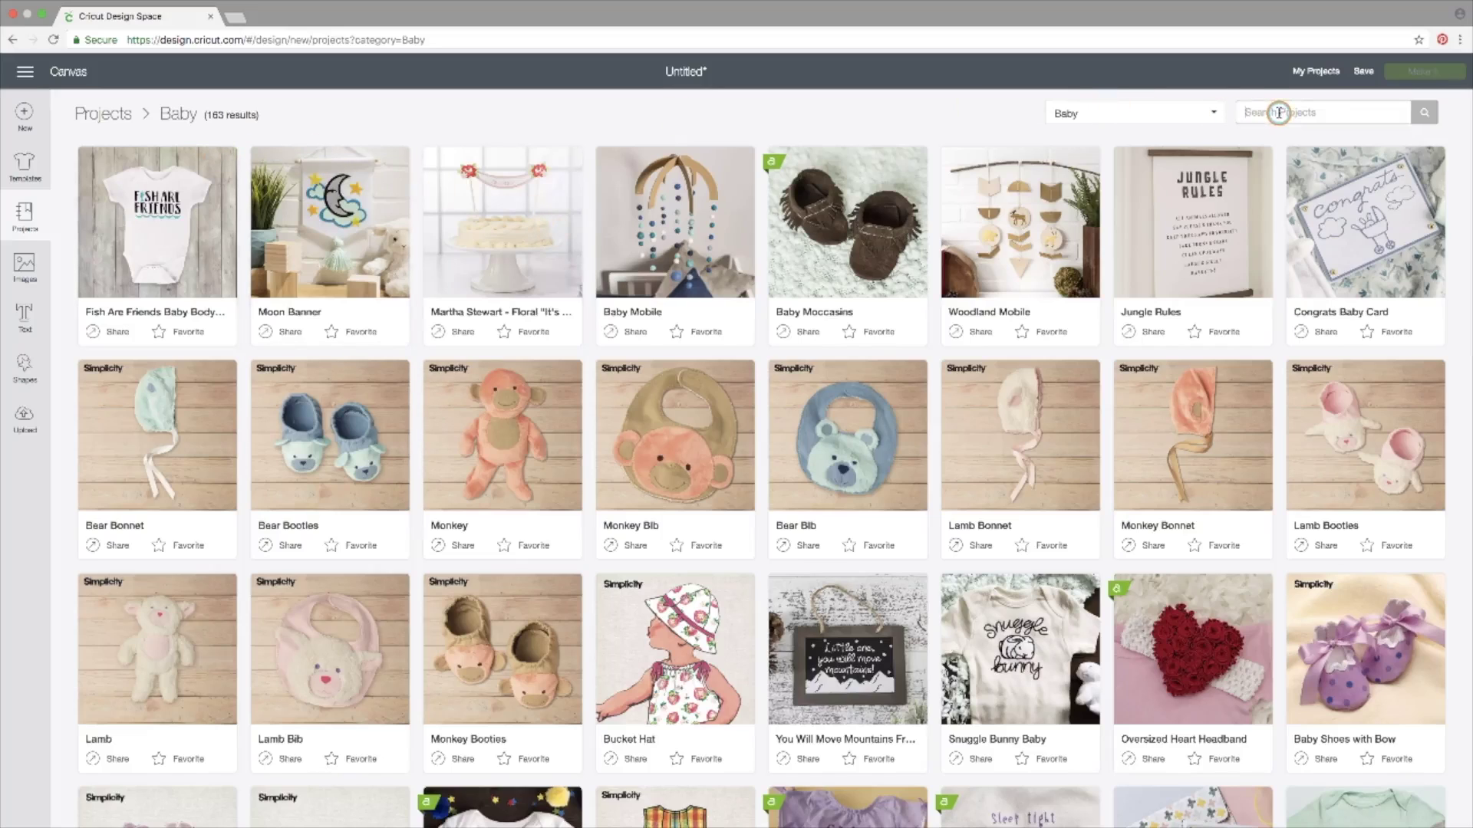
pyautogui.write('biy')
pyautogui.press('BackSpace')
pyautogui.write('oy')
pyautogui.press('Return')
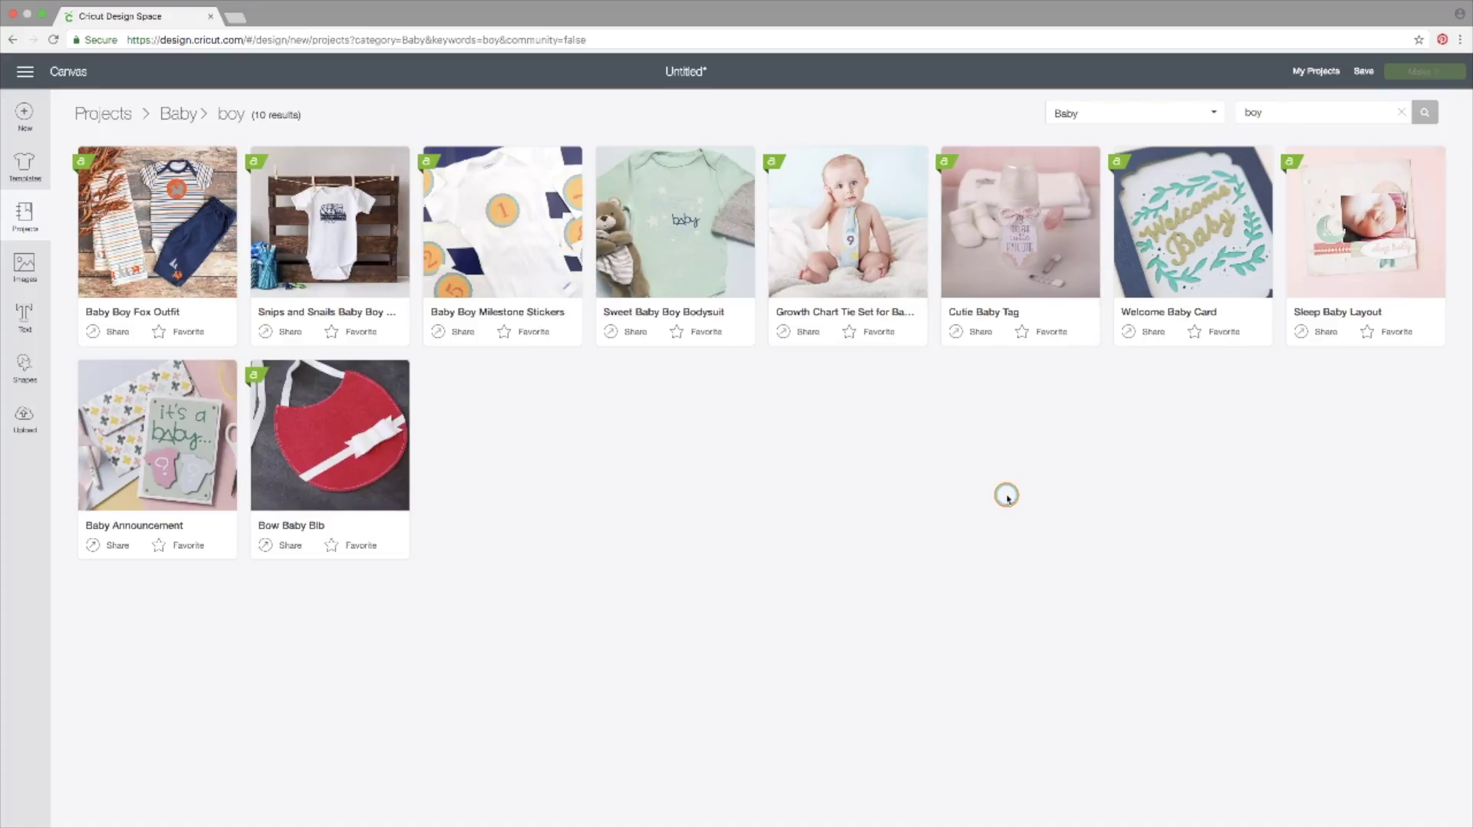
# Step: Leave the projects library, open the image library and browse through the featured images and back to the first ones
pyautogui.click(32, 225)
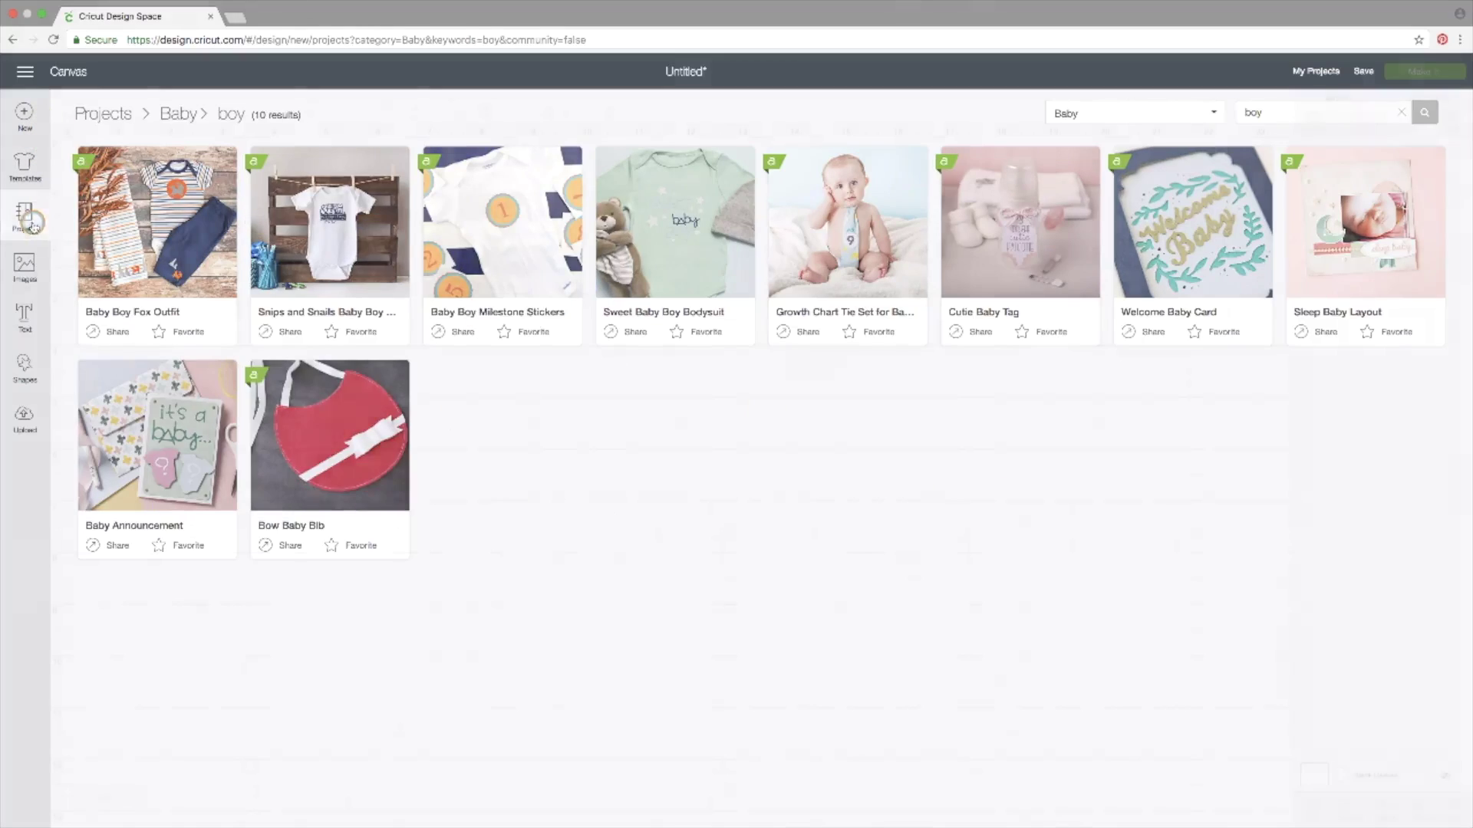
pyautogui.click(23, 266)
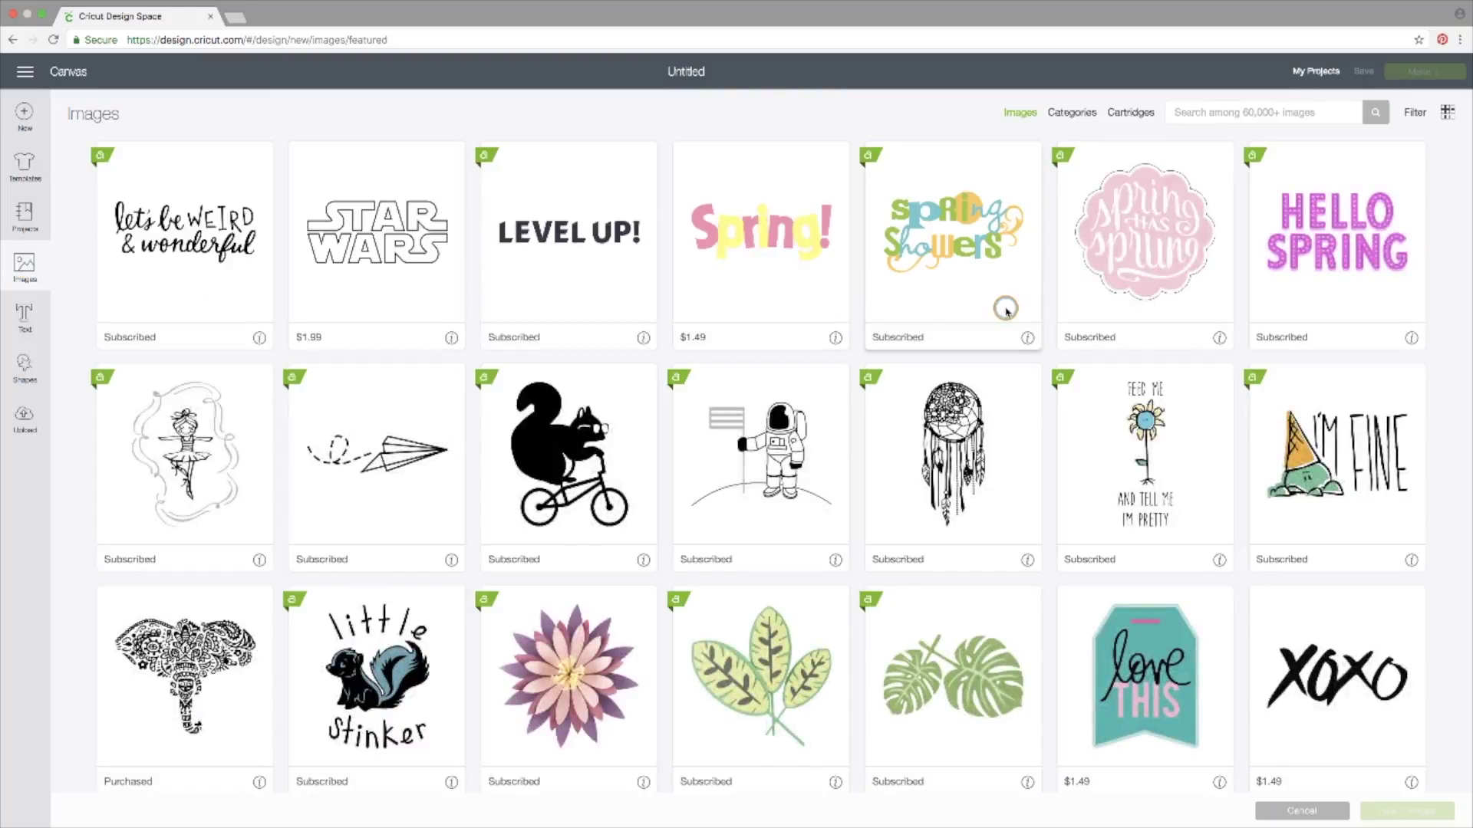
pyautogui.scroll(-10, 1444, 367)
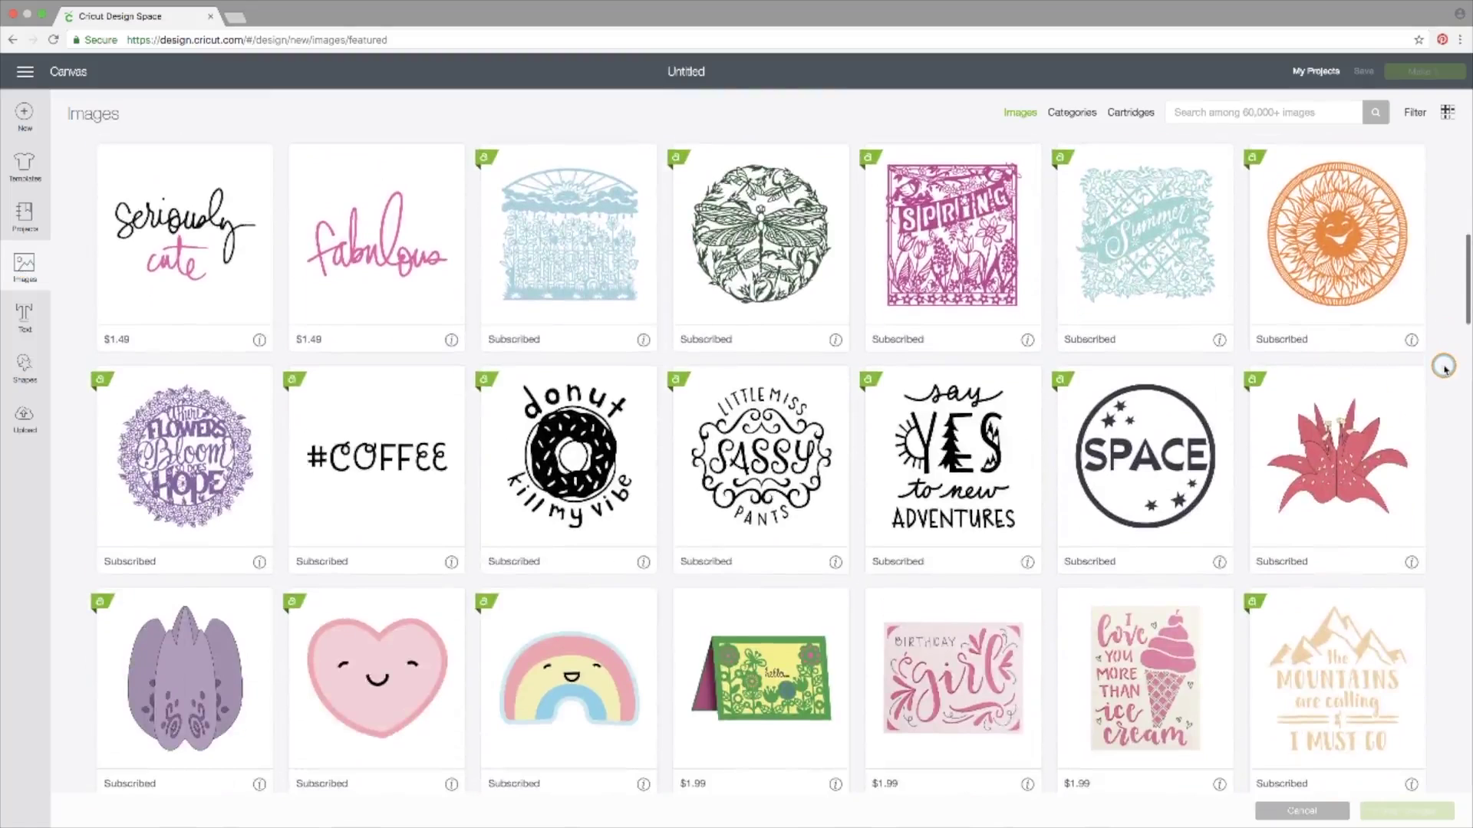
pyautogui.scroll(-3, 1444, 367)
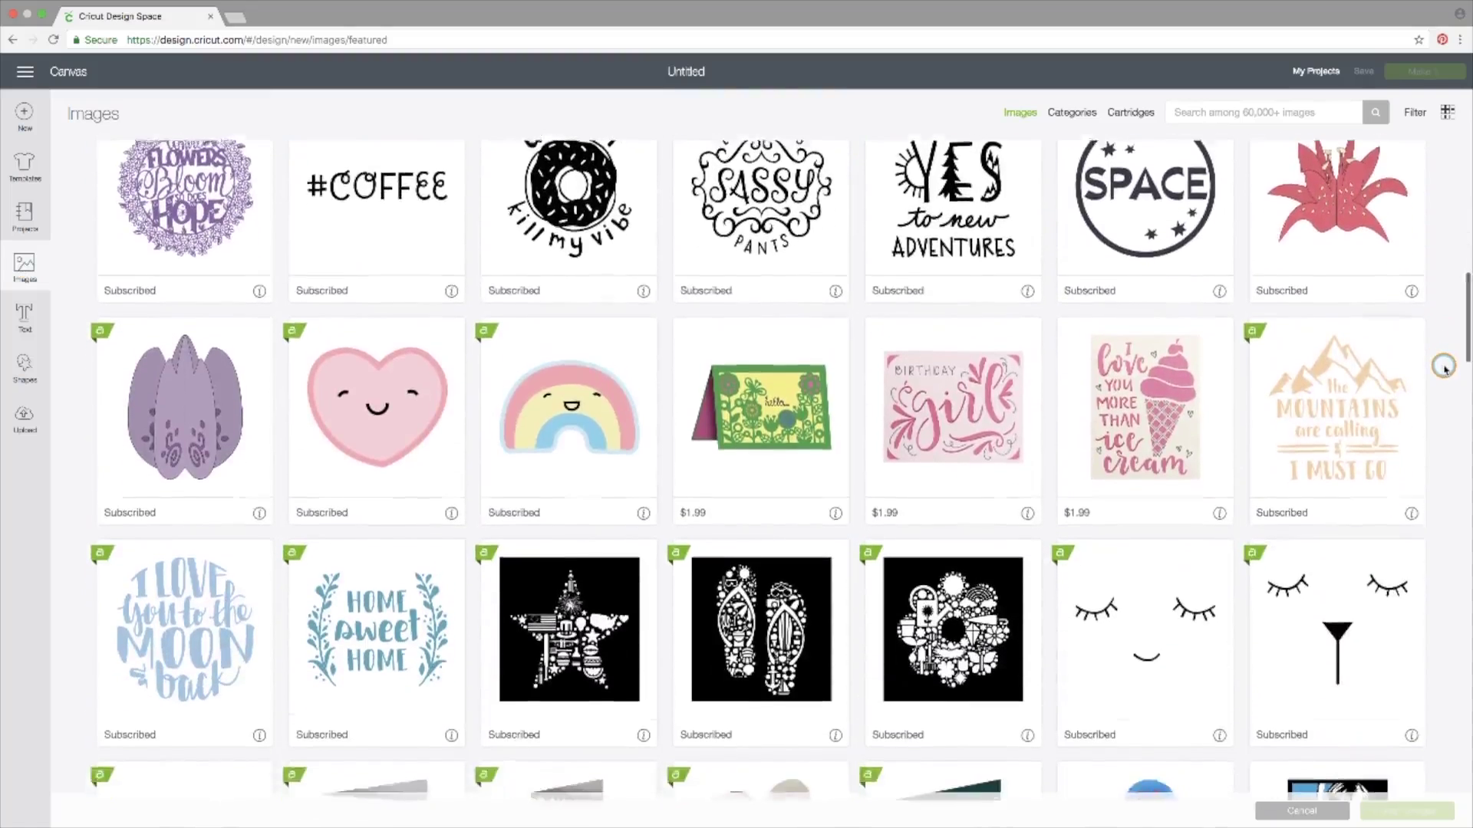
pyautogui.scroll(-2, 1444, 368)
pyautogui.scroll(-5, 1444, 371)
pyautogui.scroll(-3, 1443, 371)
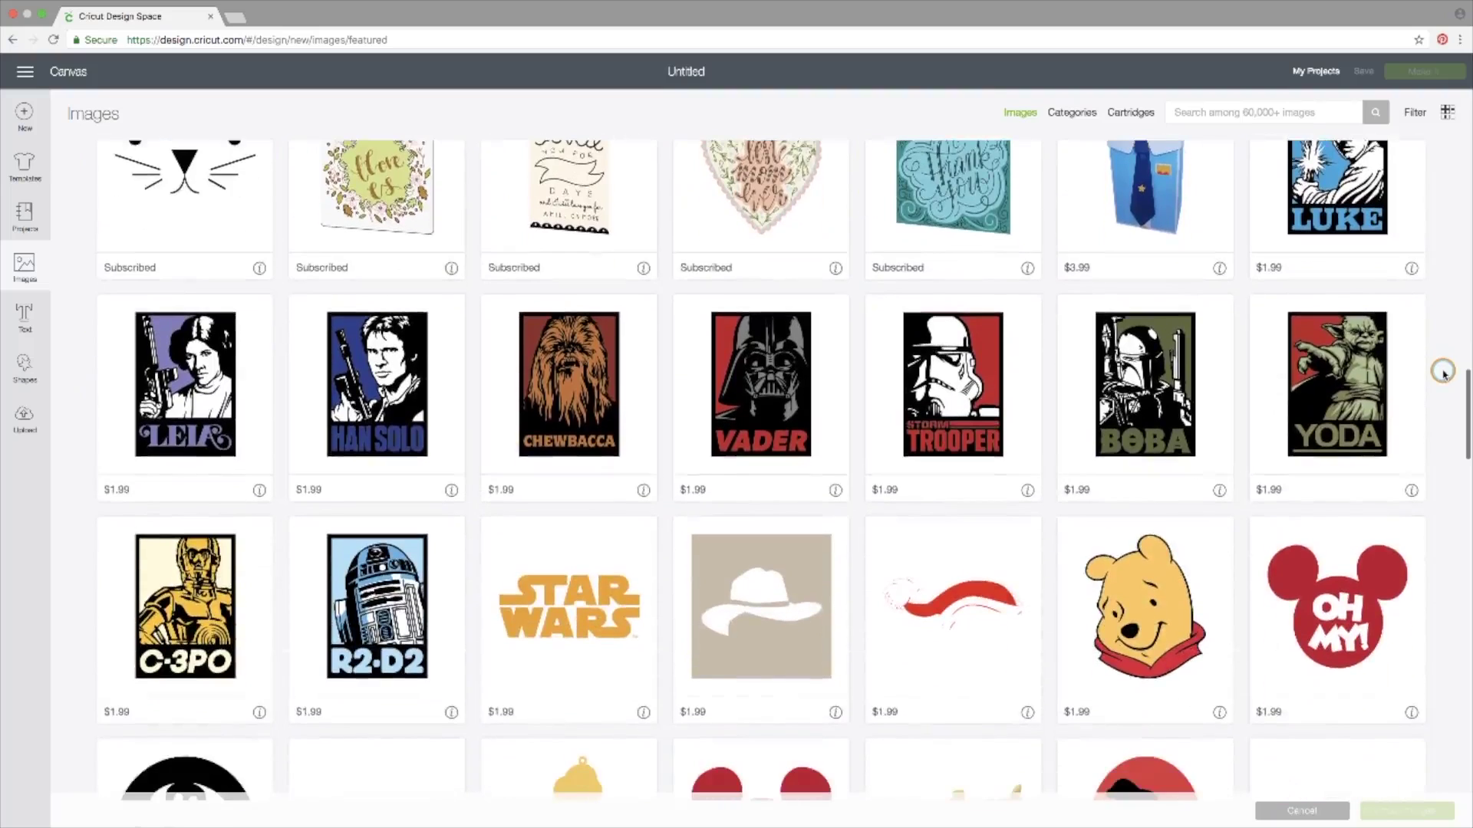
pyautogui.scroll(-6, 1442, 371)
pyautogui.scroll(-10, 1443, 371)
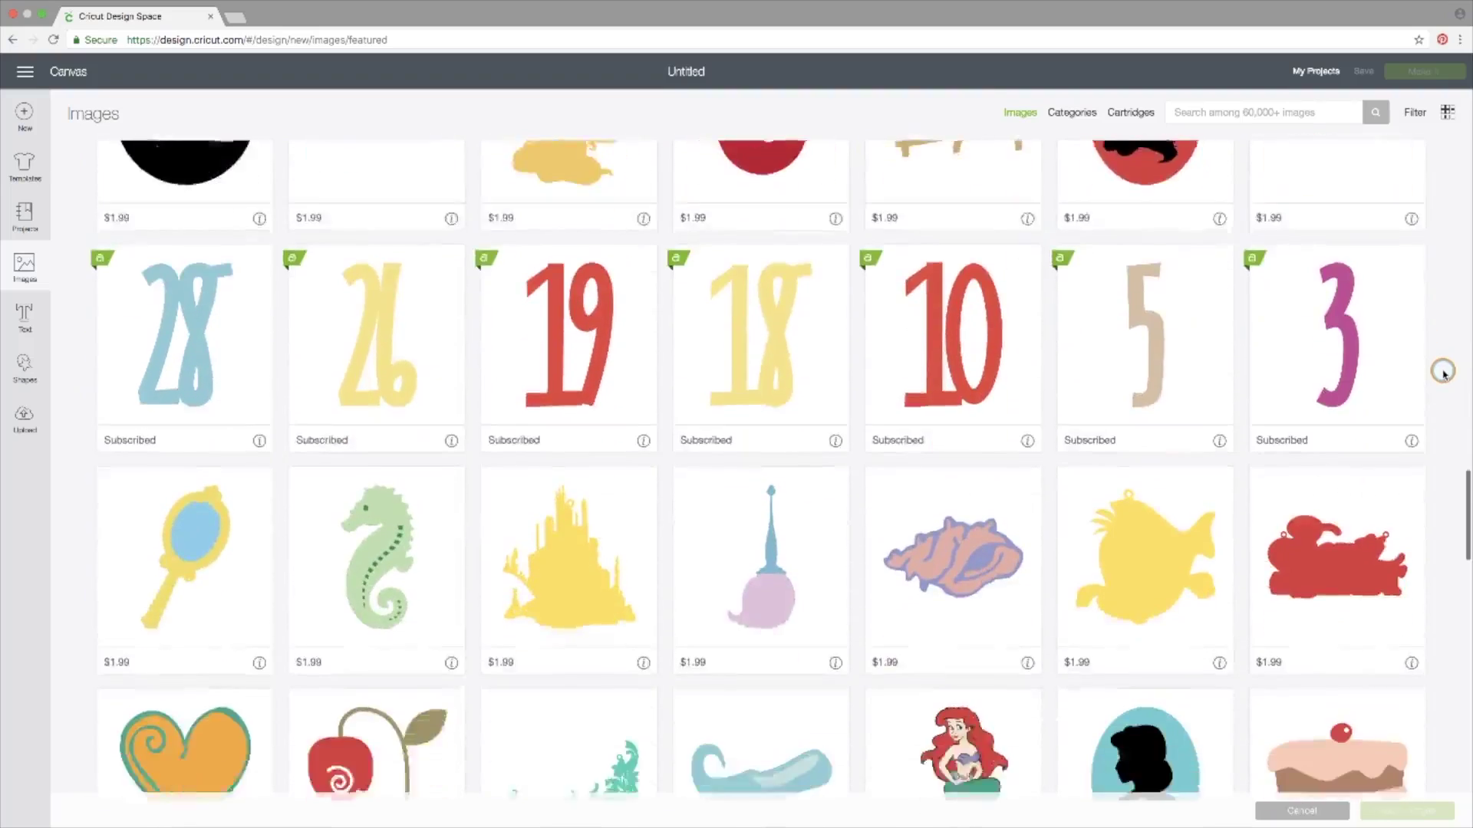
pyautogui.scroll(-7, 1443, 371)
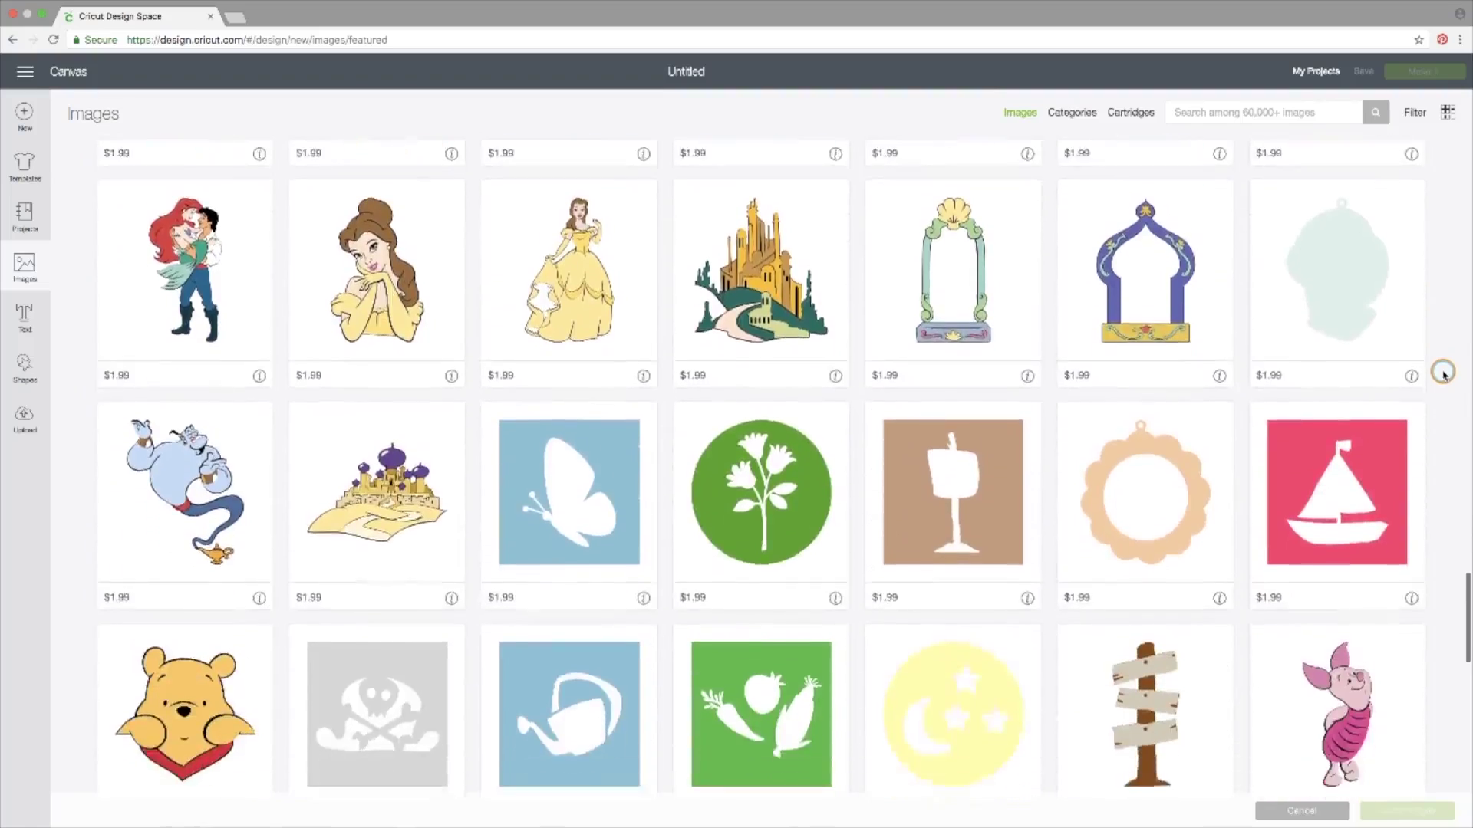
pyautogui.scroll(-10, 1442, 371)
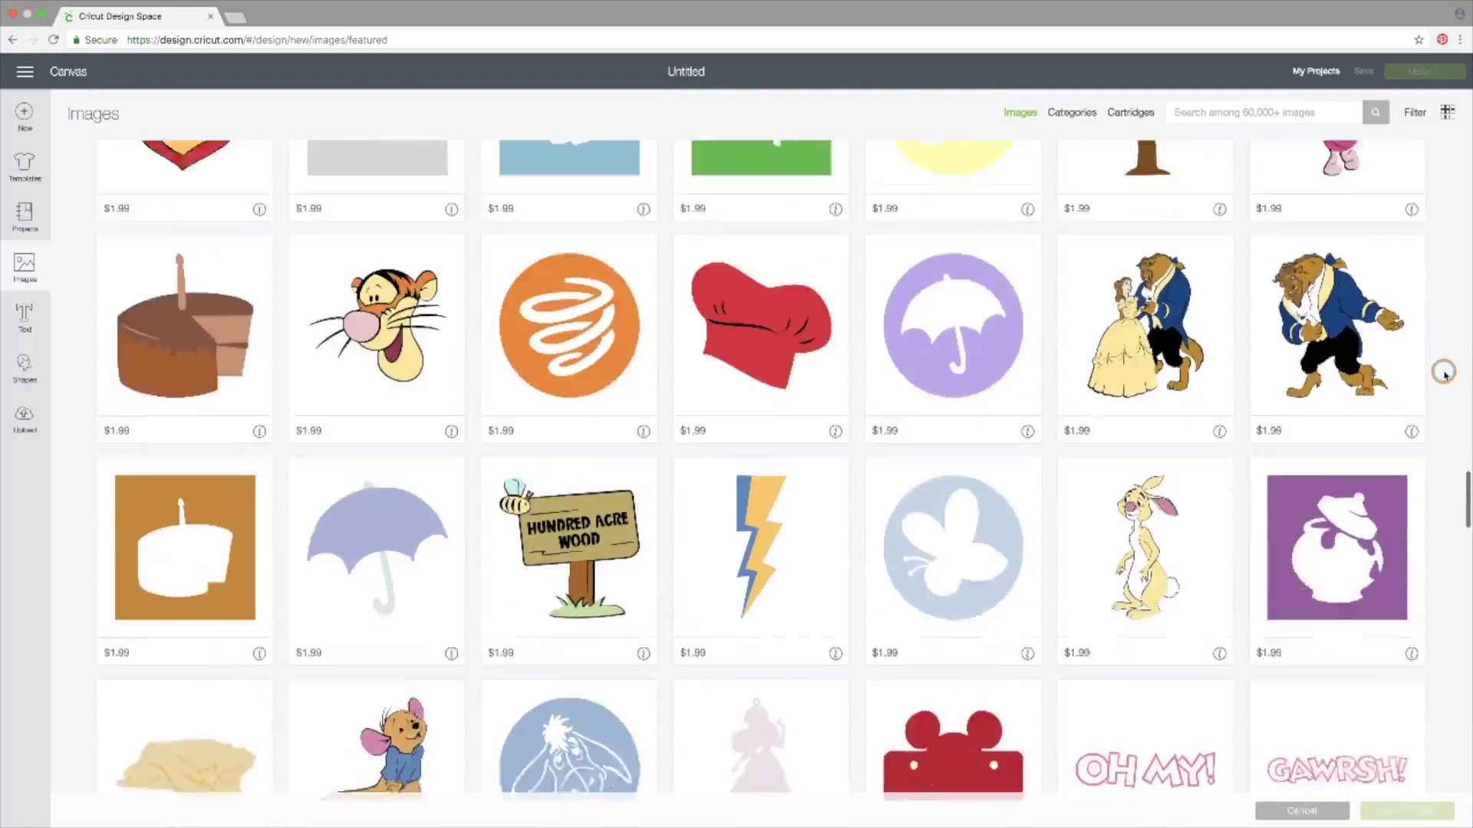
pyautogui.scroll(-2, 1443, 371)
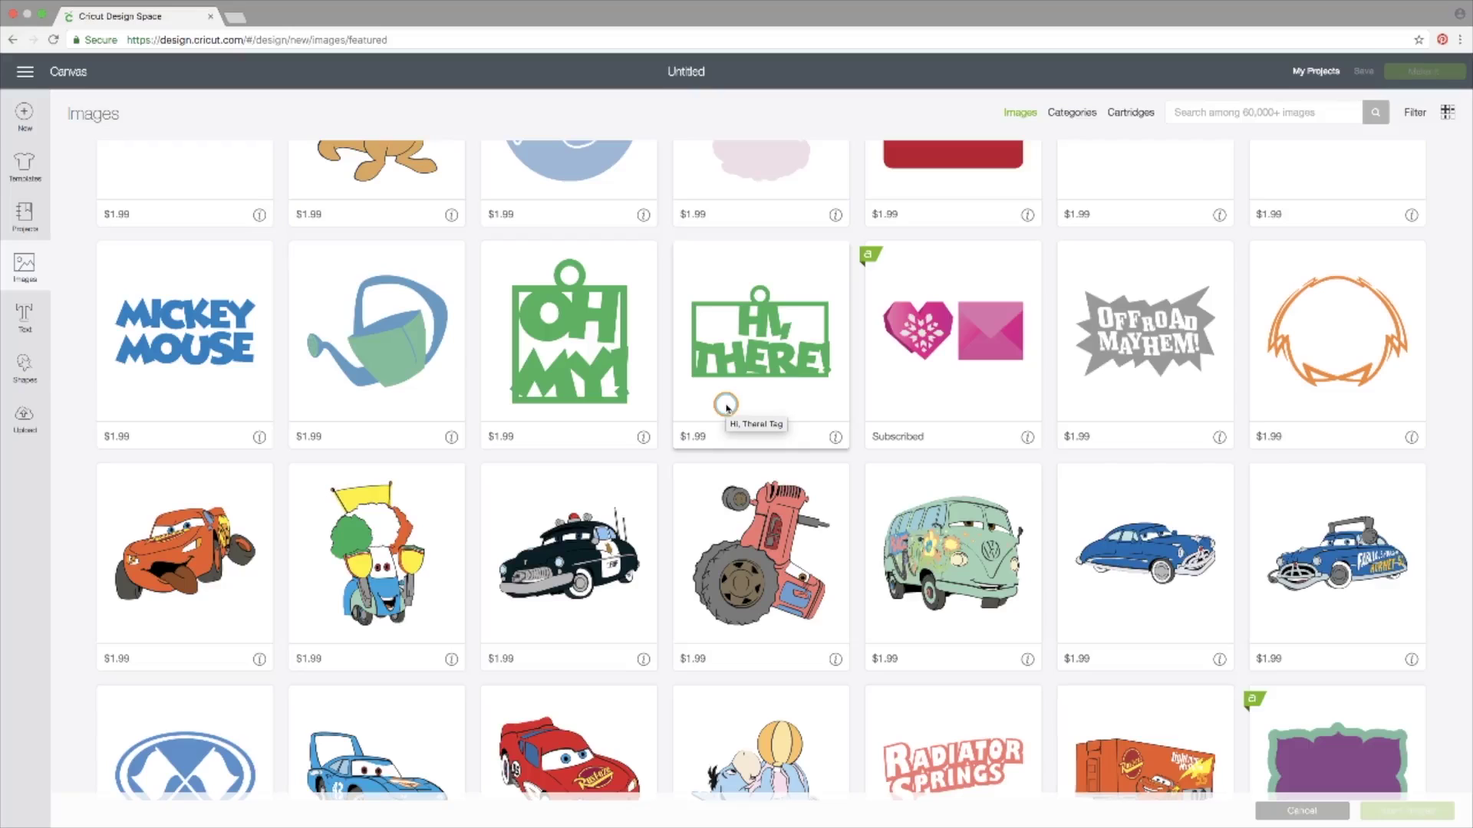
pyautogui.scroll(-5, 726, 408)
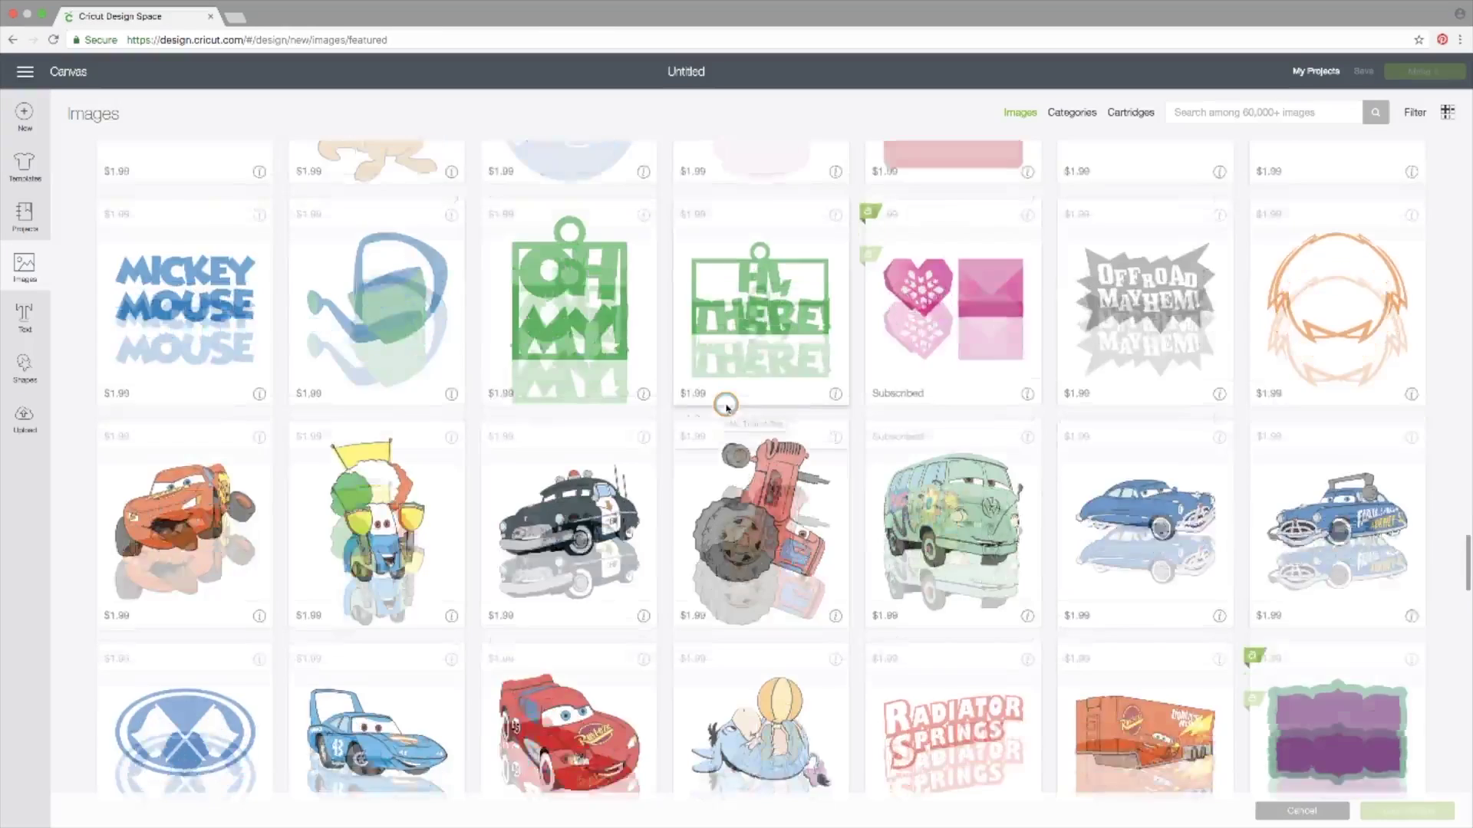
pyautogui.scroll(2, 726, 407)
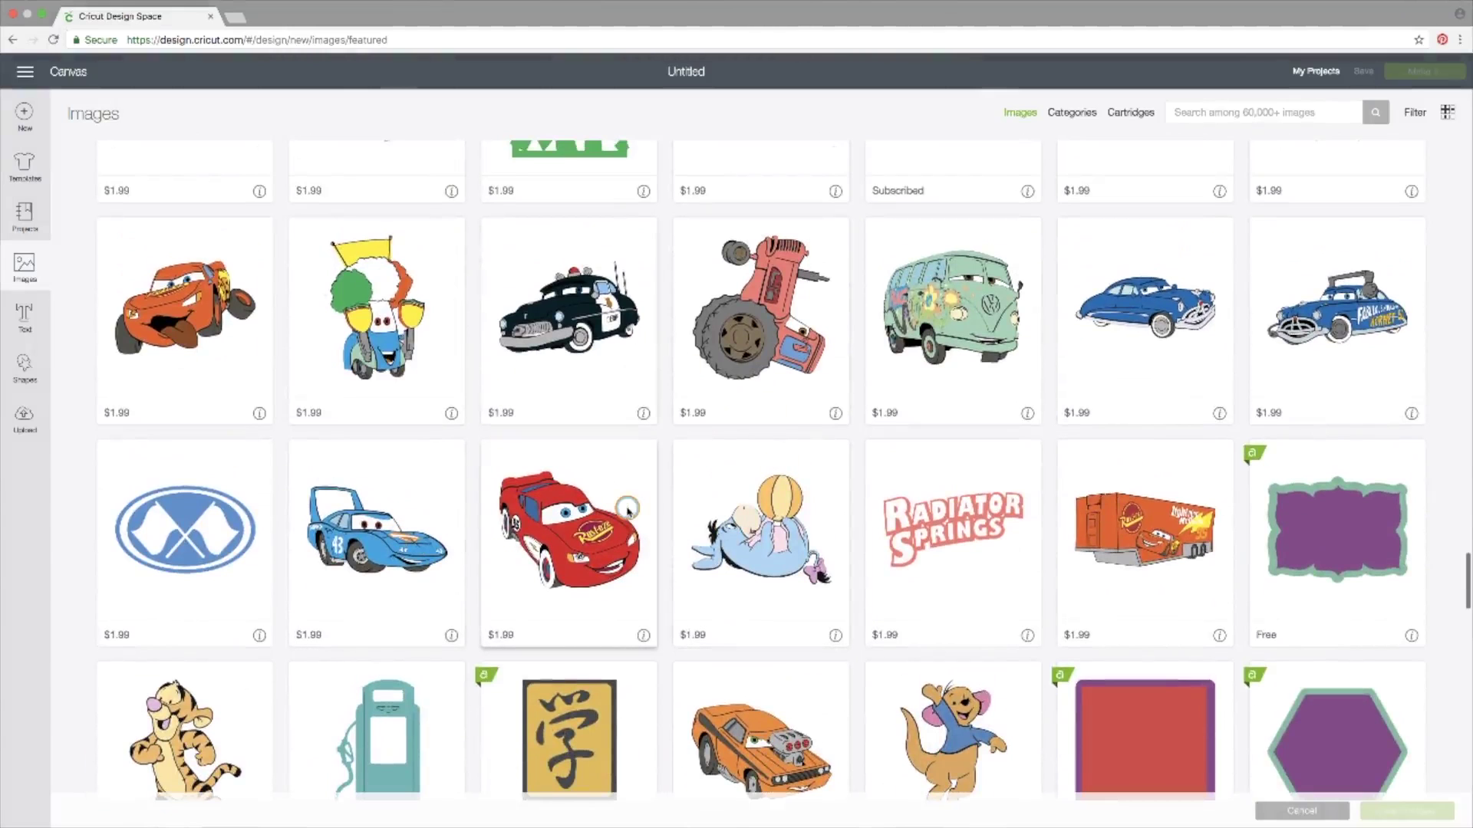
pyautogui.scroll(-4, 628, 510)
pyautogui.scroll(-14, 627, 510)
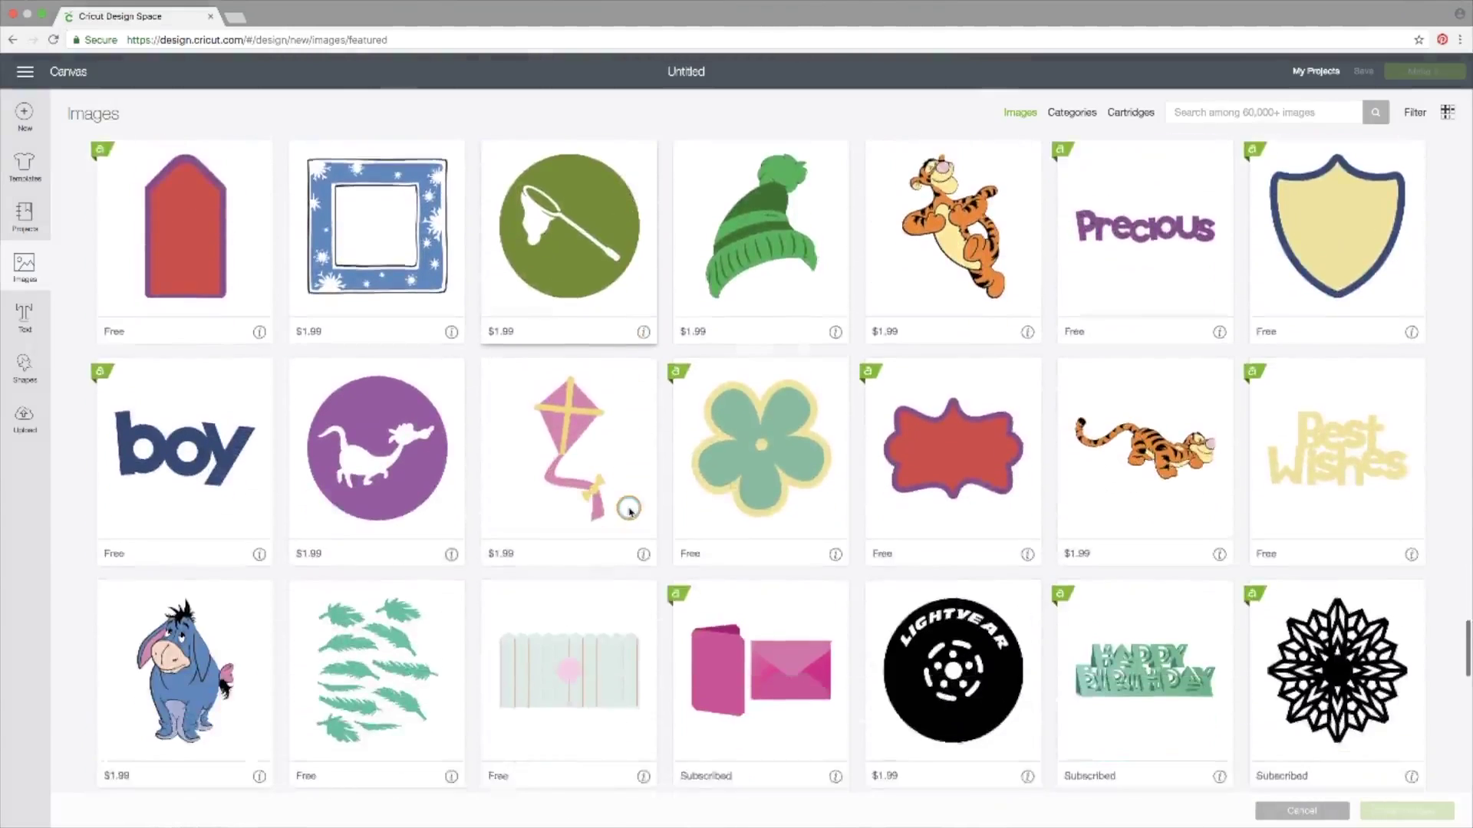
pyautogui.scroll(-6, 629, 510)
pyautogui.scroll(20, 629, 510)
pyautogui.scroll(20, 630, 510)
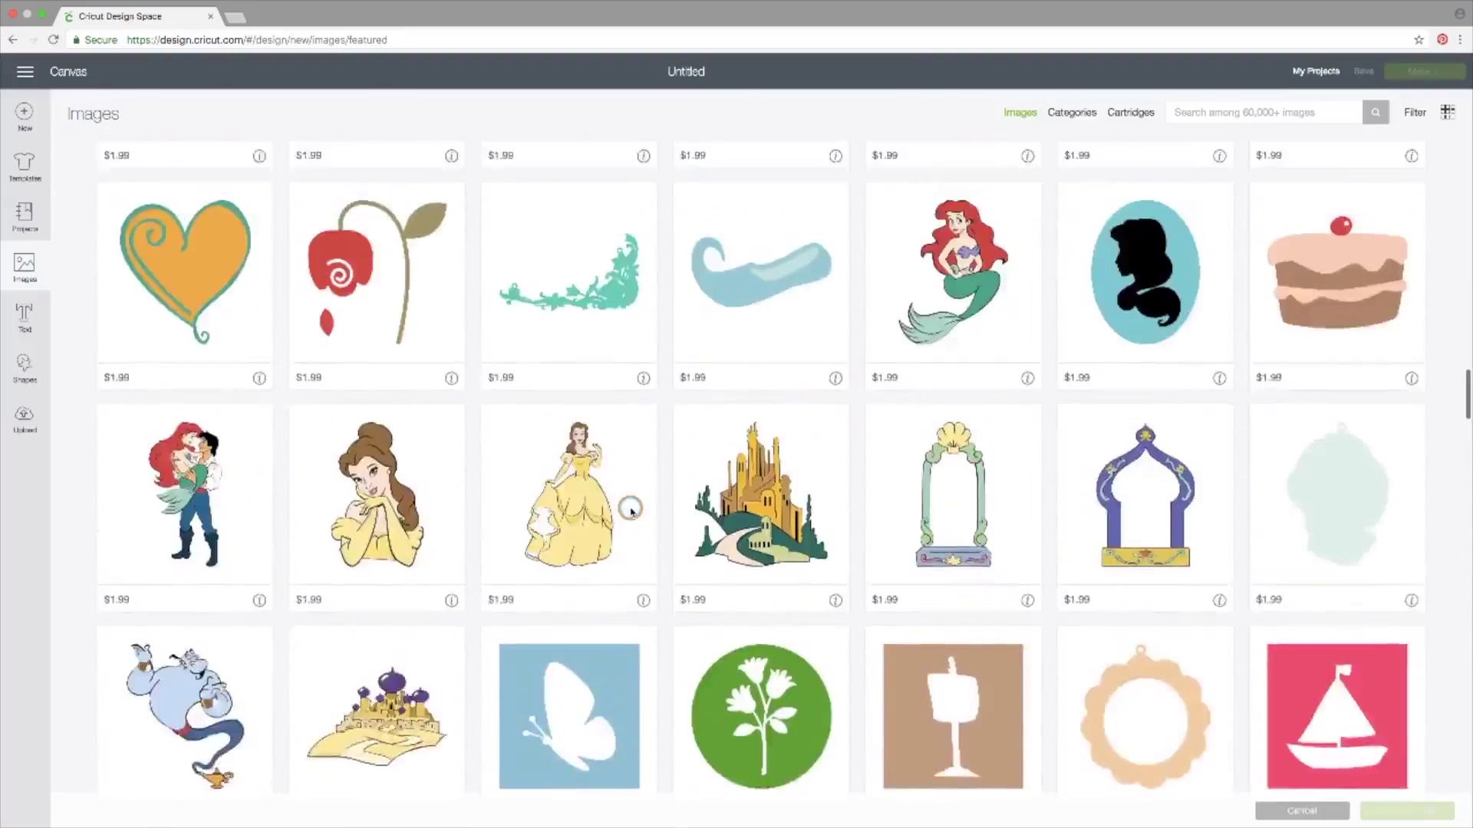
pyautogui.scroll(20, 630, 510)
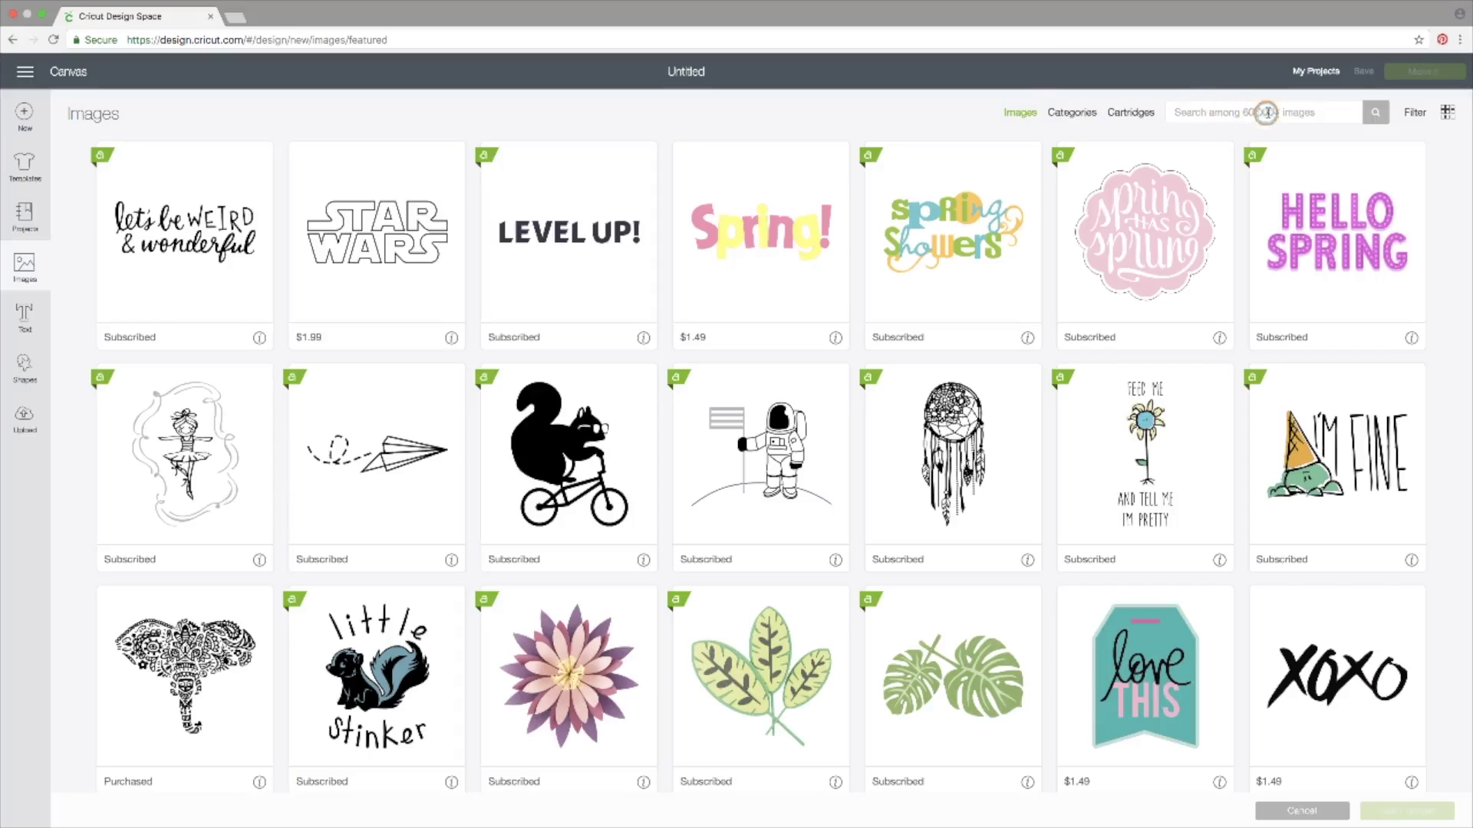
# Step: Switch the image library to its categories view and look through the available themes
pyautogui.click(1072, 115)
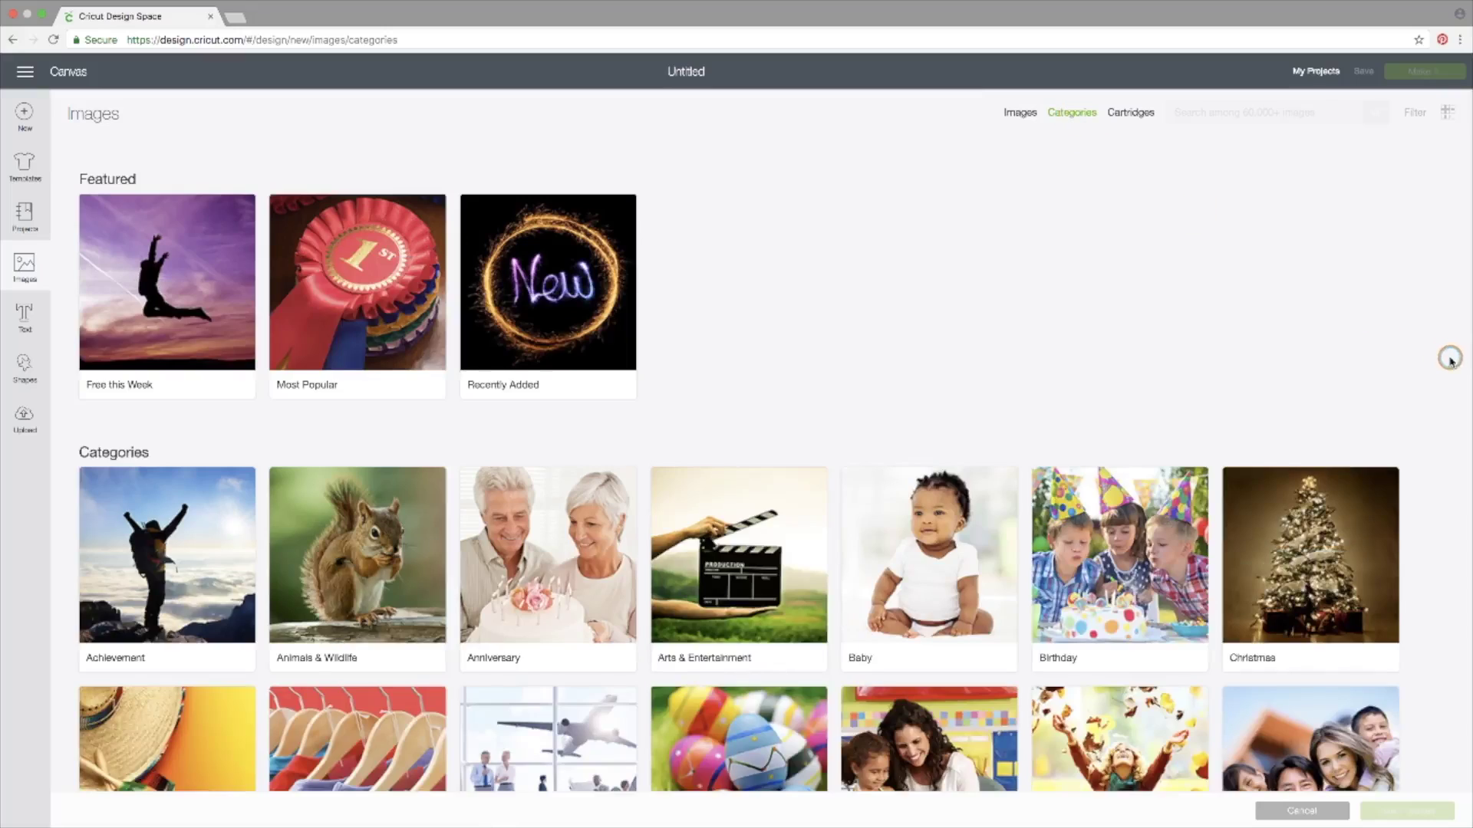
pyautogui.scroll(-1, 1450, 365)
pyautogui.scroll(-8, 1450, 365)
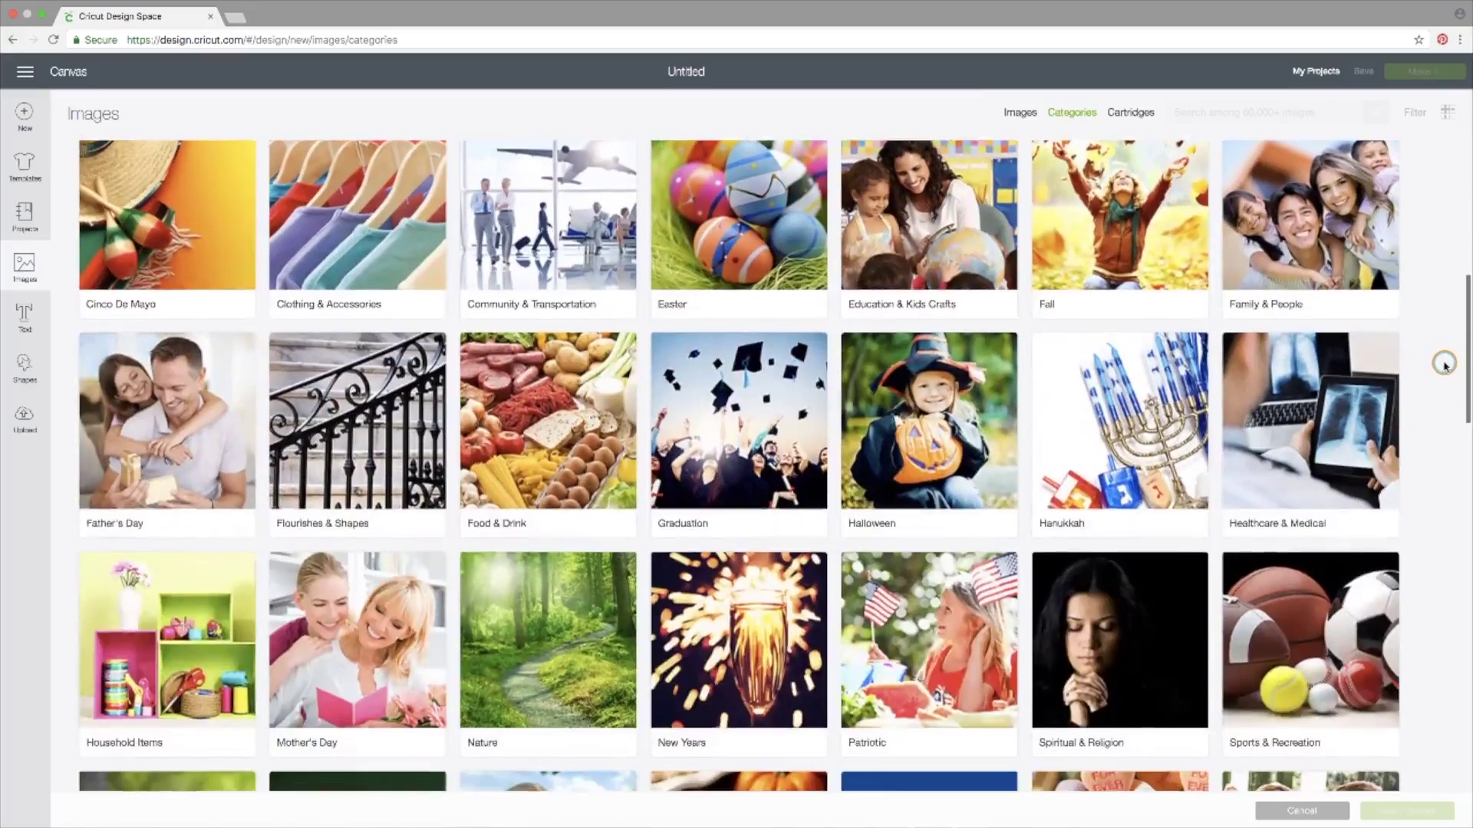
pyautogui.scroll(-2, 1445, 367)
pyautogui.scroll(4, 1445, 367)
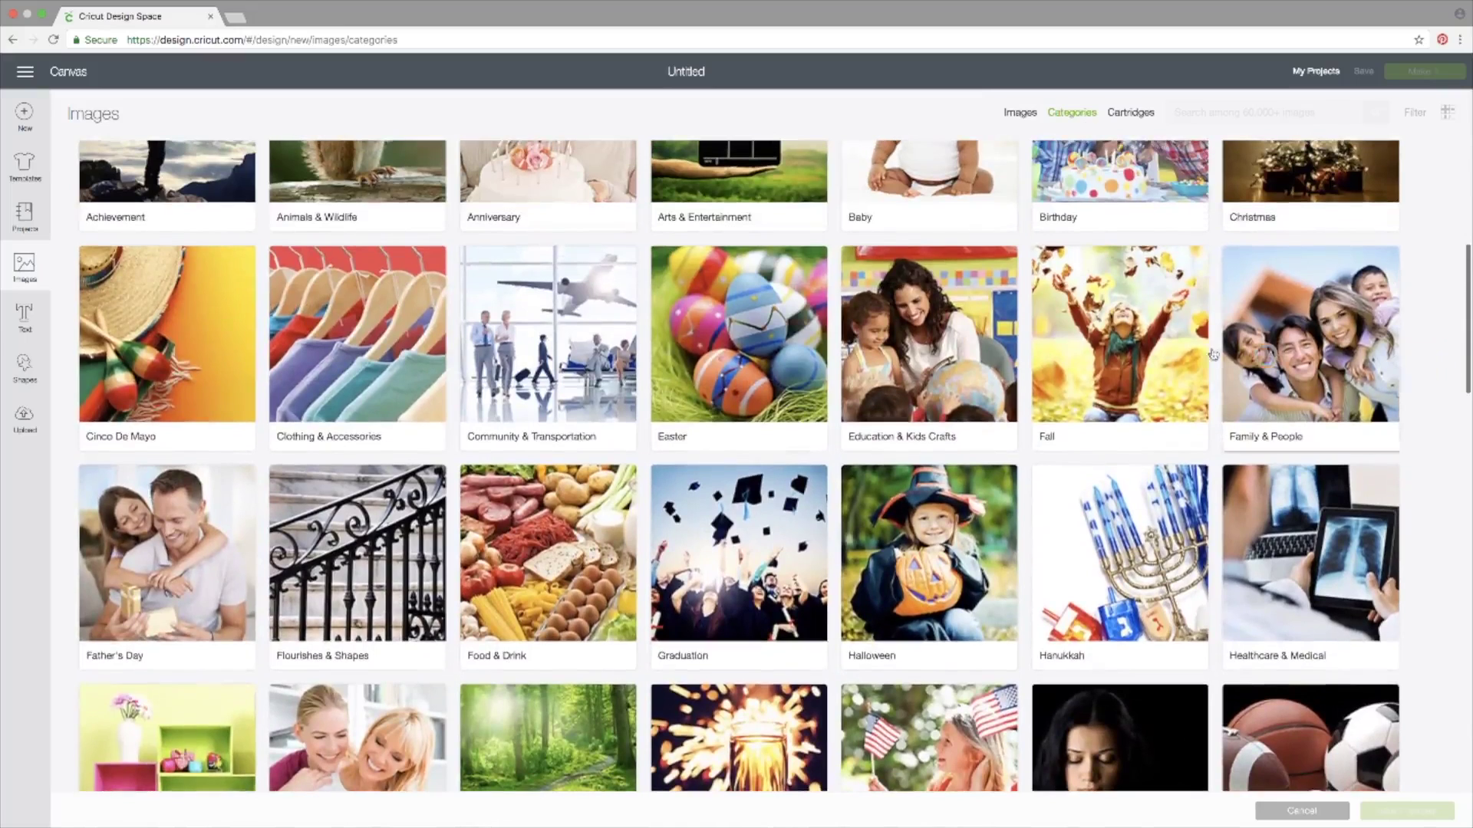
# Step: Open the Fall image category and browse its images
pyautogui.click(1128, 340)
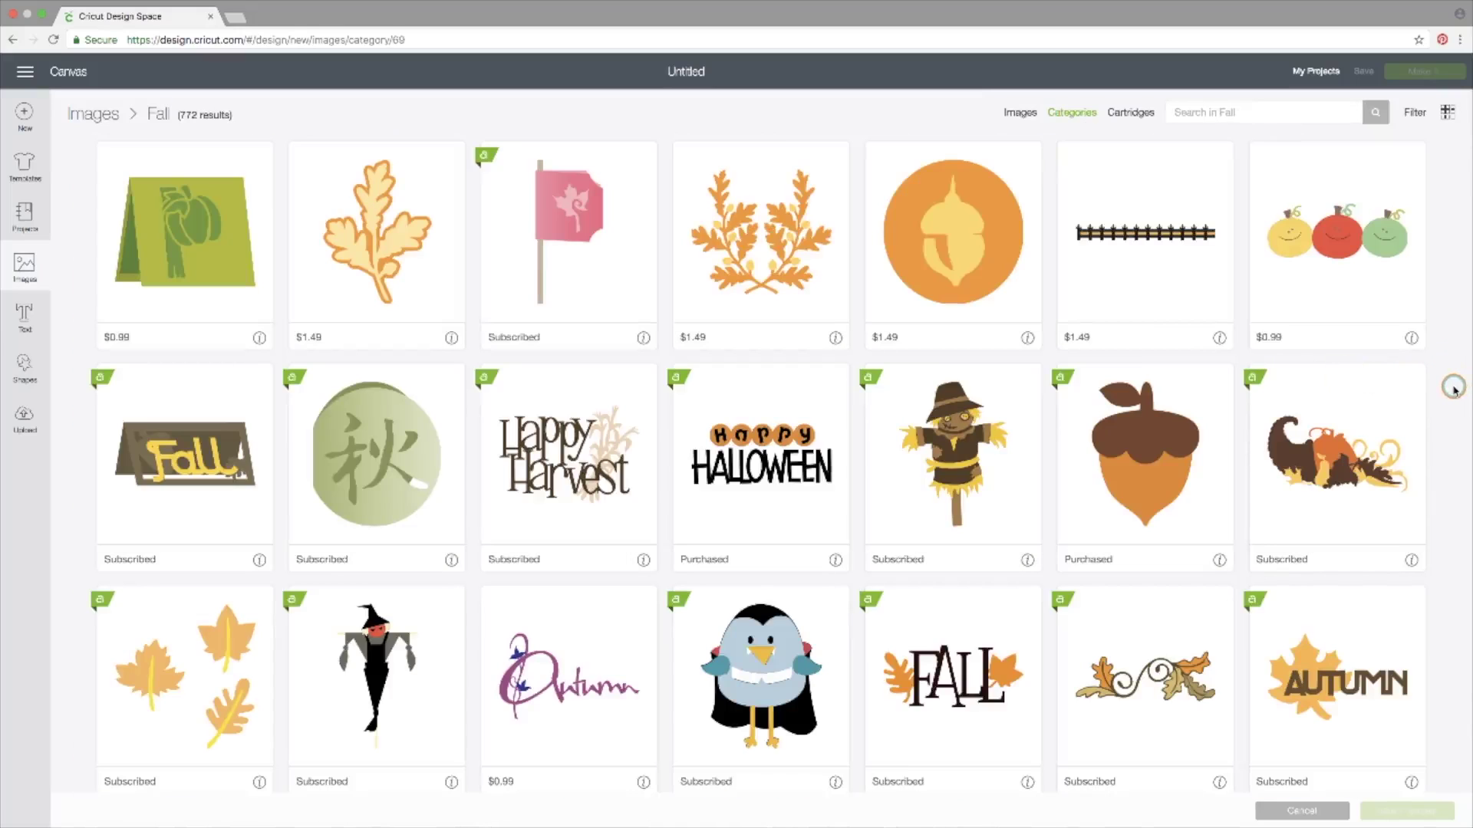
pyautogui.scroll(-3, 1453, 389)
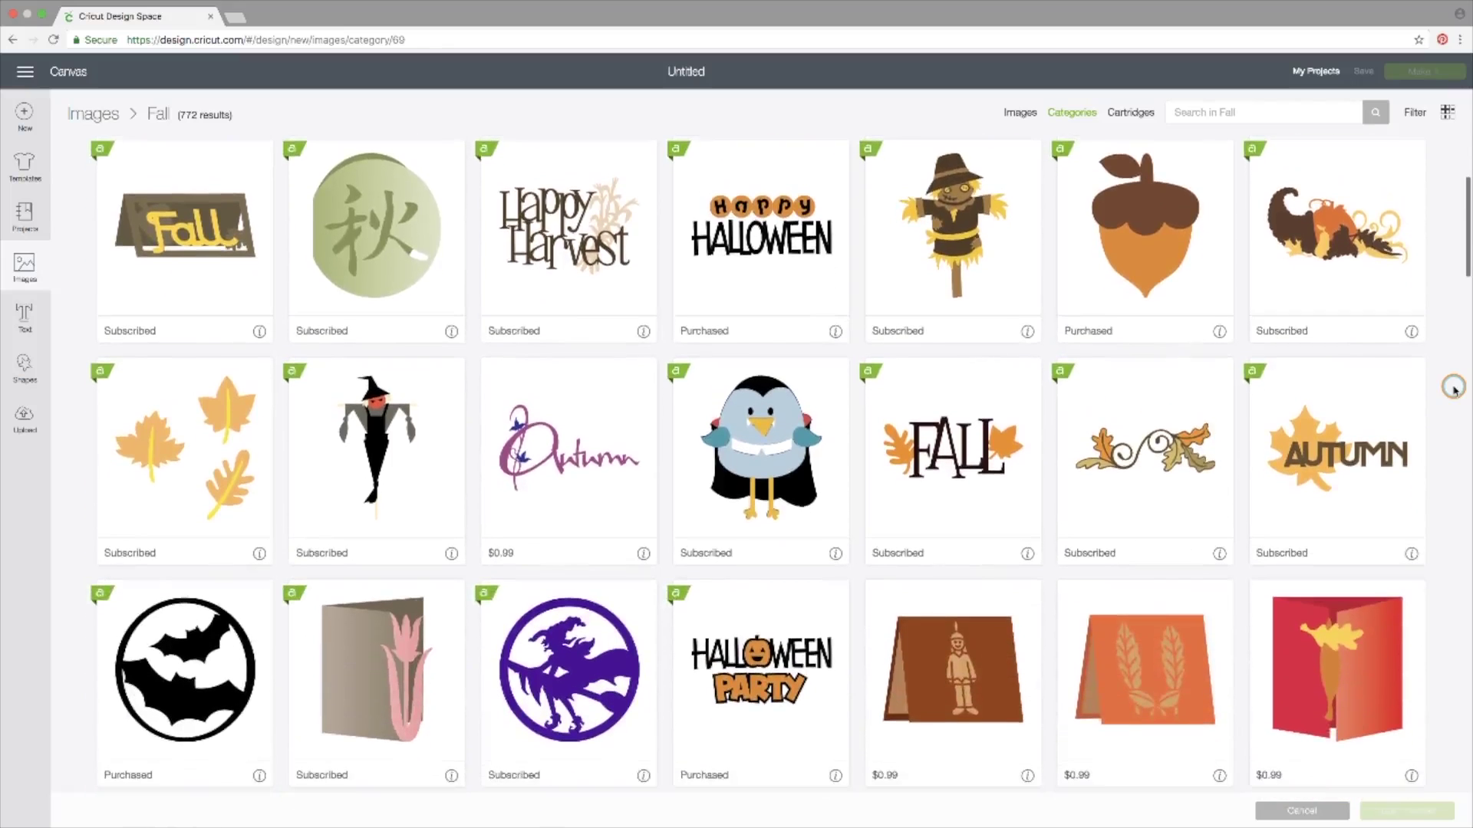
pyautogui.scroll(-5, 1453, 389)
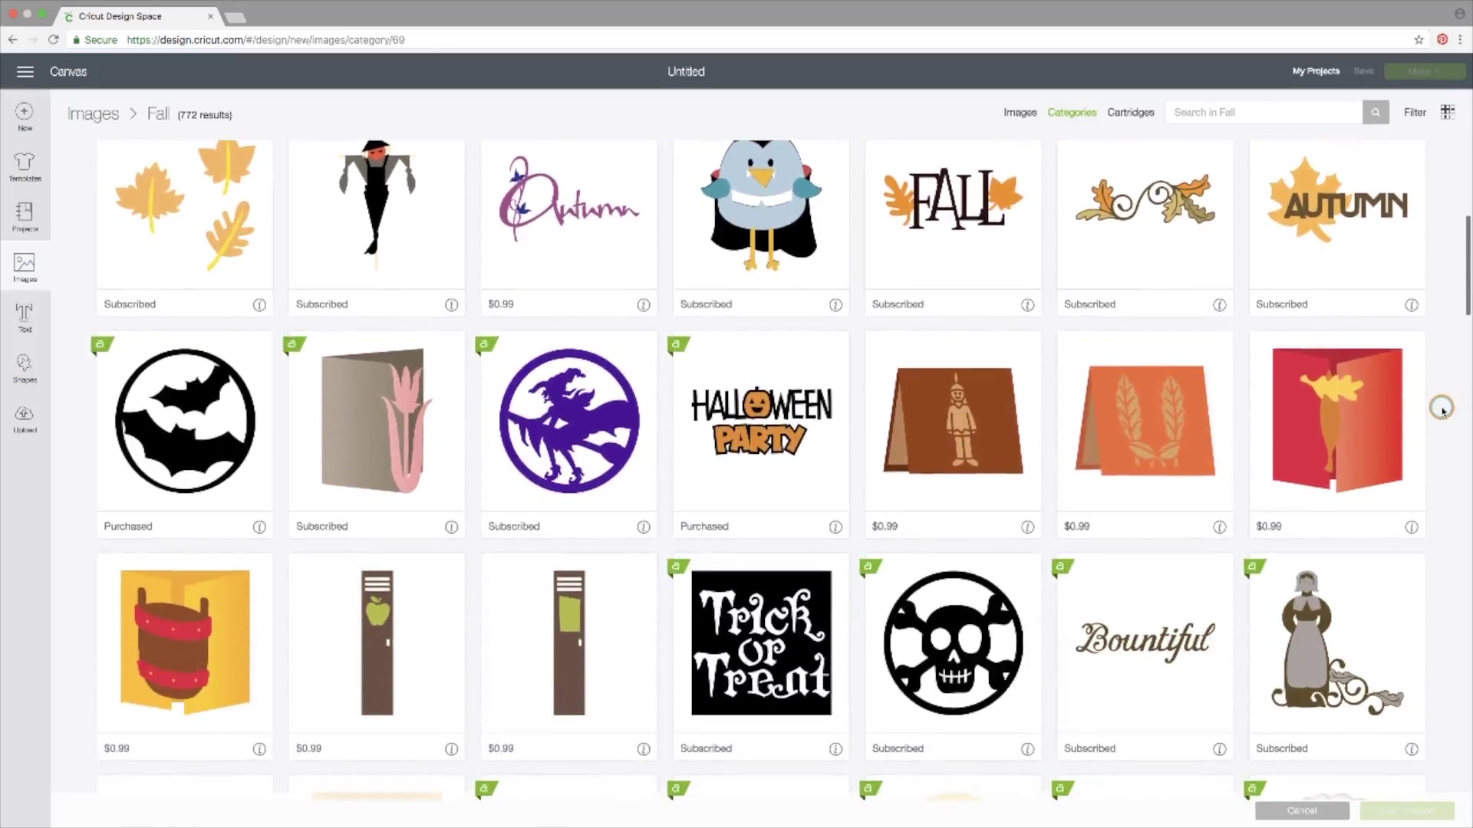
# Step: Look further down through the Fall category's images
pyautogui.scroll(-7, 1441, 410)
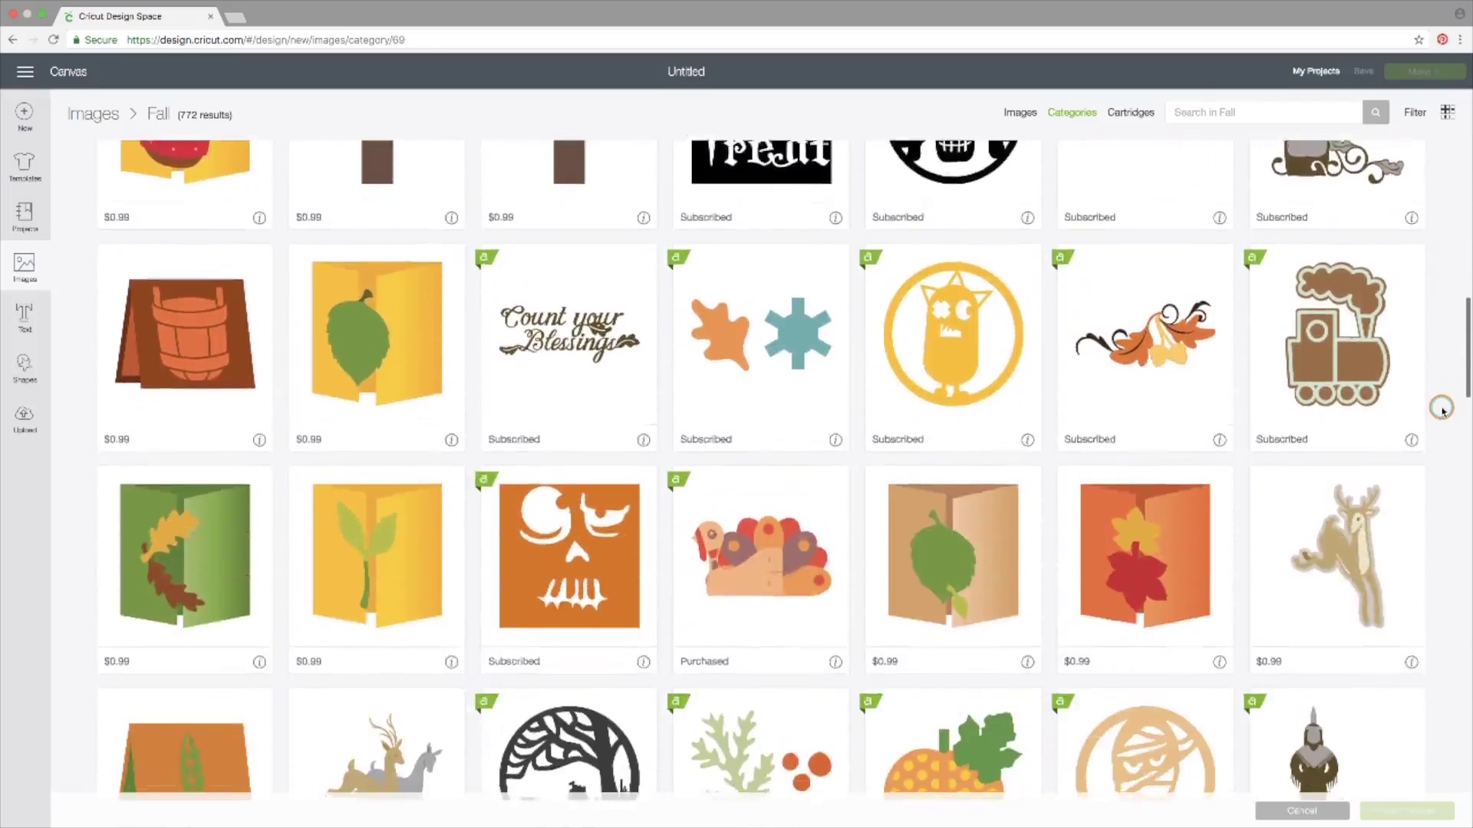
pyautogui.scroll(-7, 1441, 410)
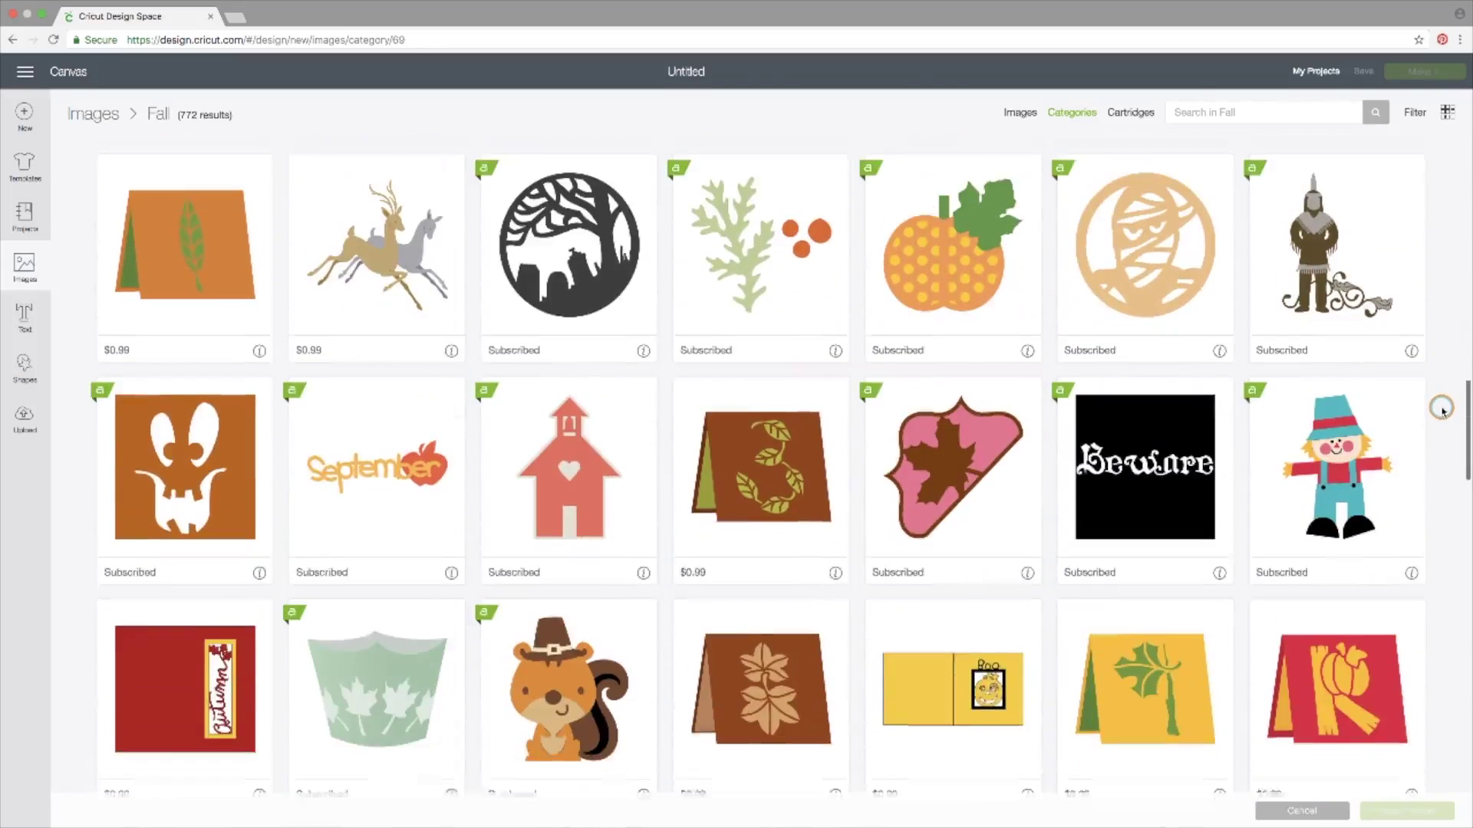
pyautogui.scroll(-3, 1441, 410)
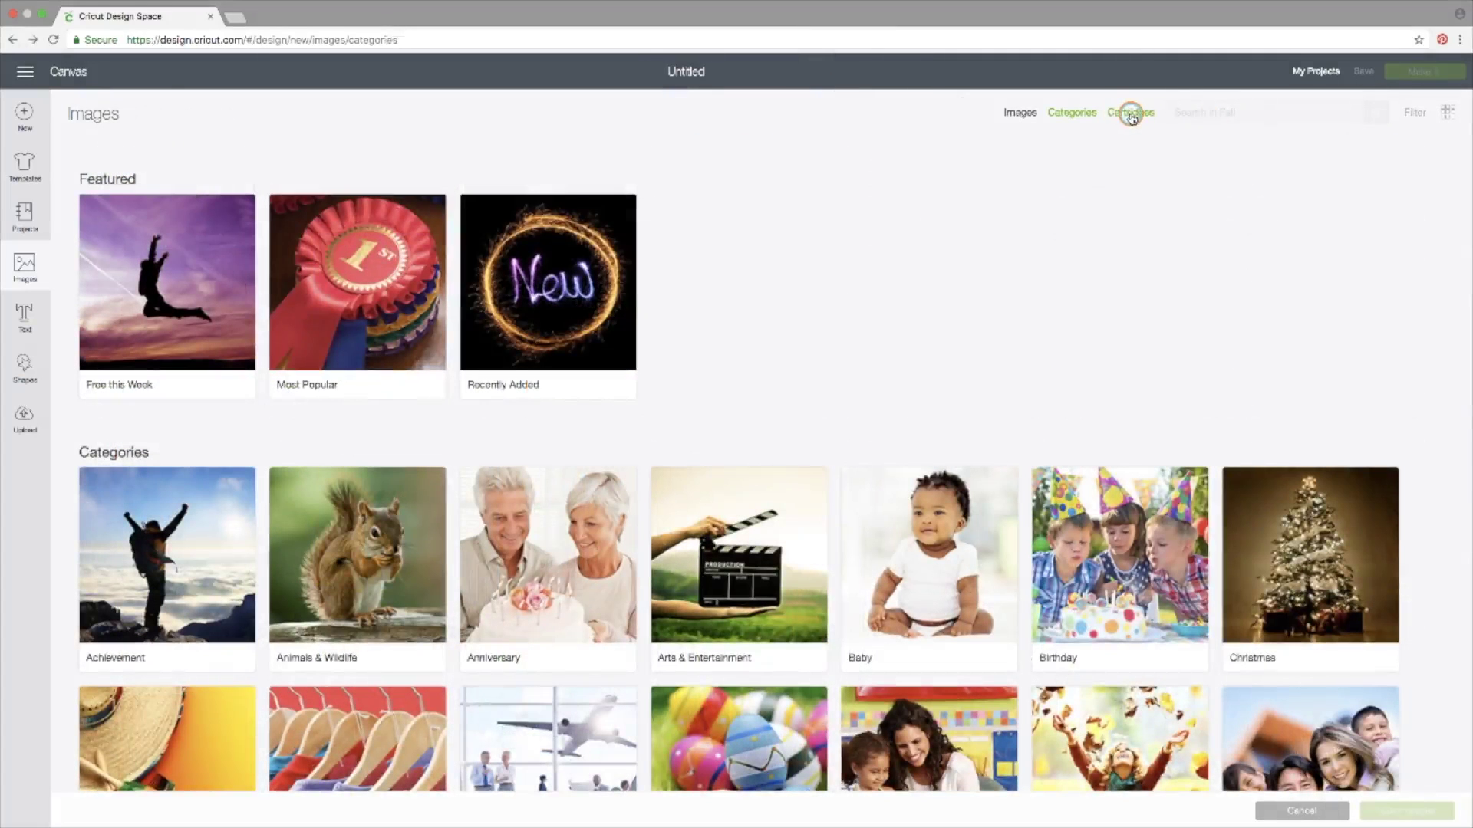
# Step: Switch the image library to its cartridges view and look through the cartridges down to 50 States
pyautogui.click(1131, 115)
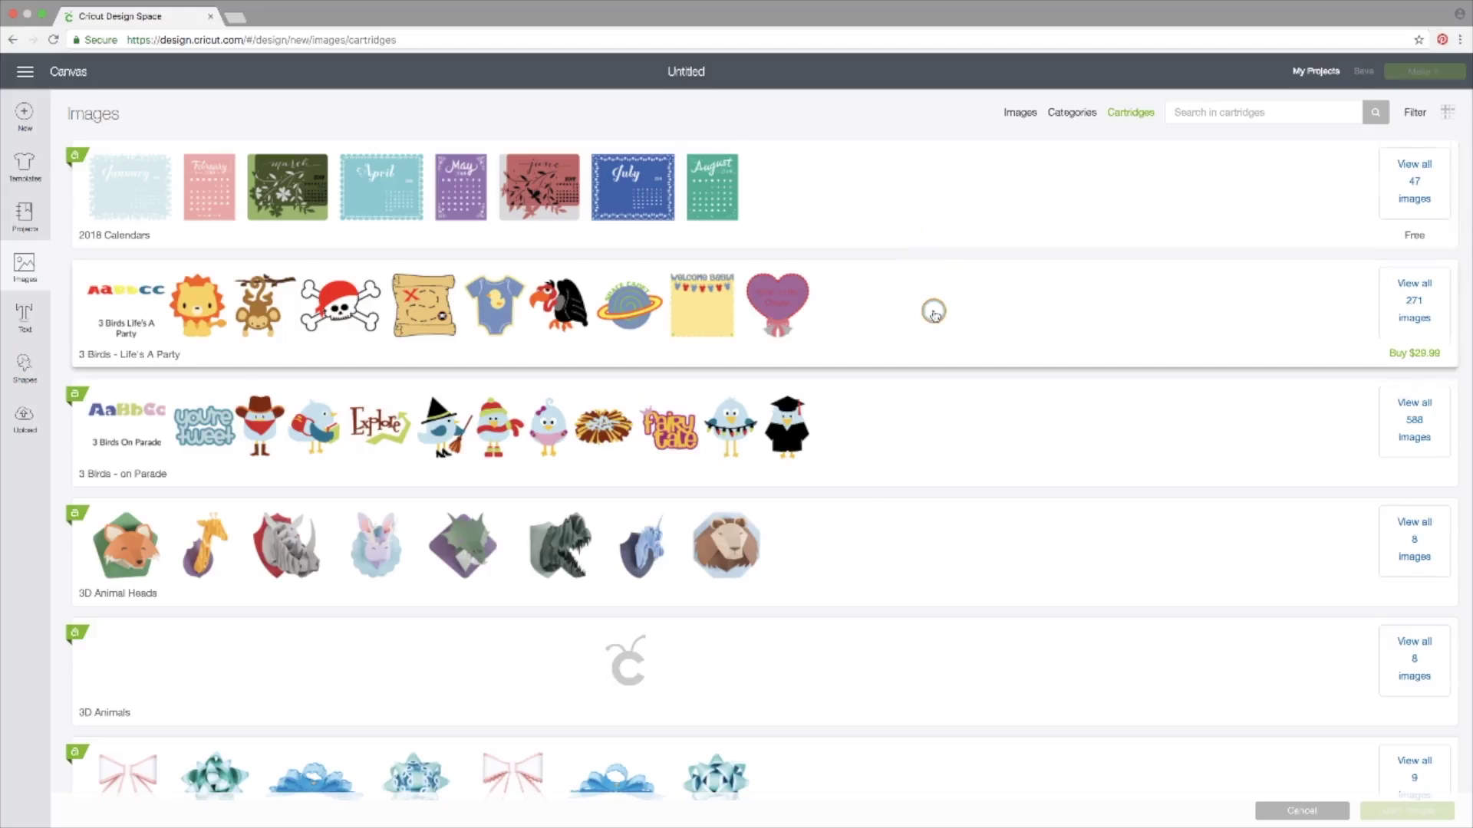
pyautogui.scroll(-4, 932, 311)
pyautogui.scroll(-4, 936, 313)
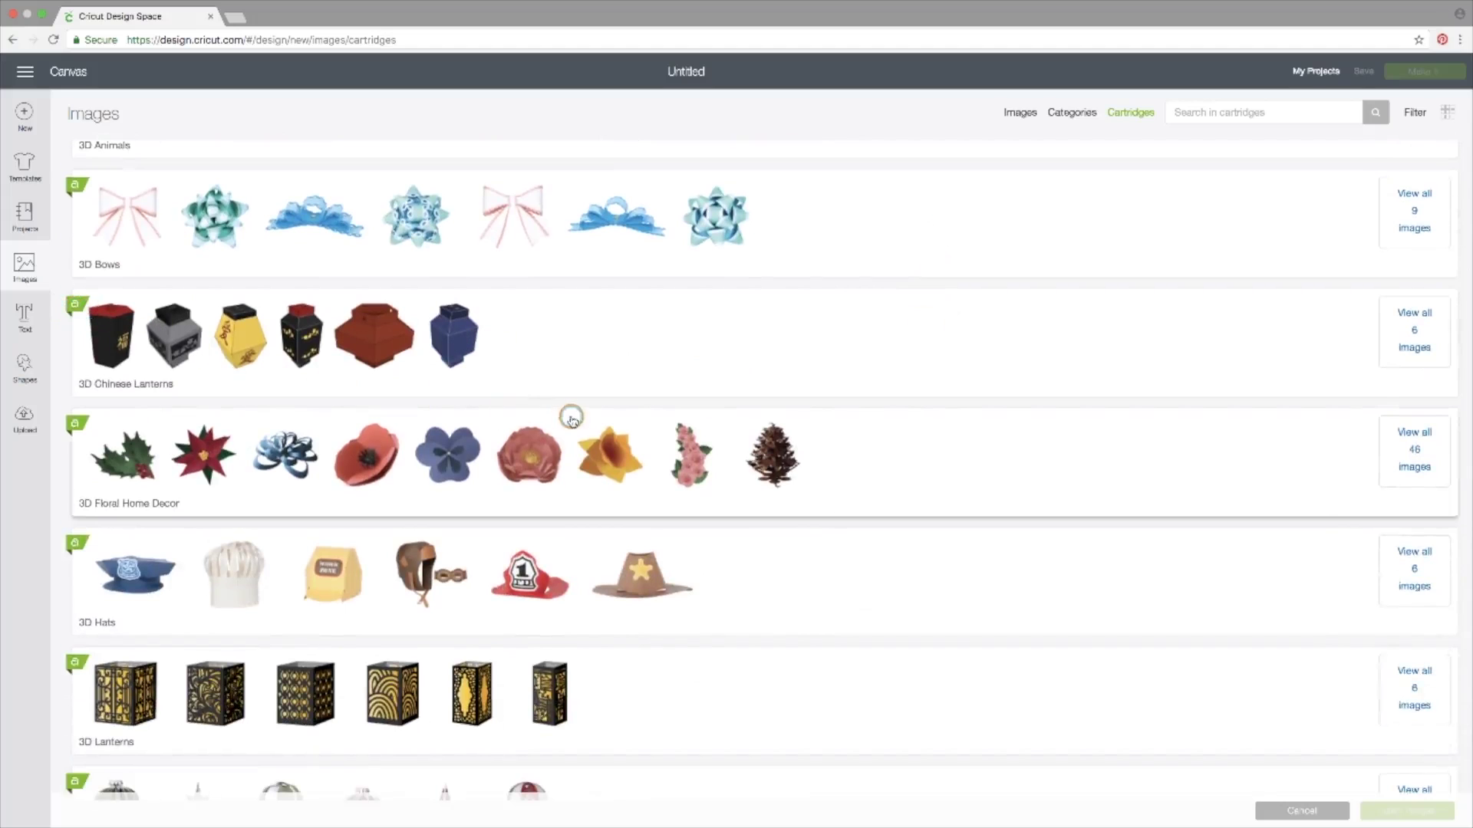
pyautogui.scroll(-9, 569, 418)
pyautogui.scroll(-4, 572, 416)
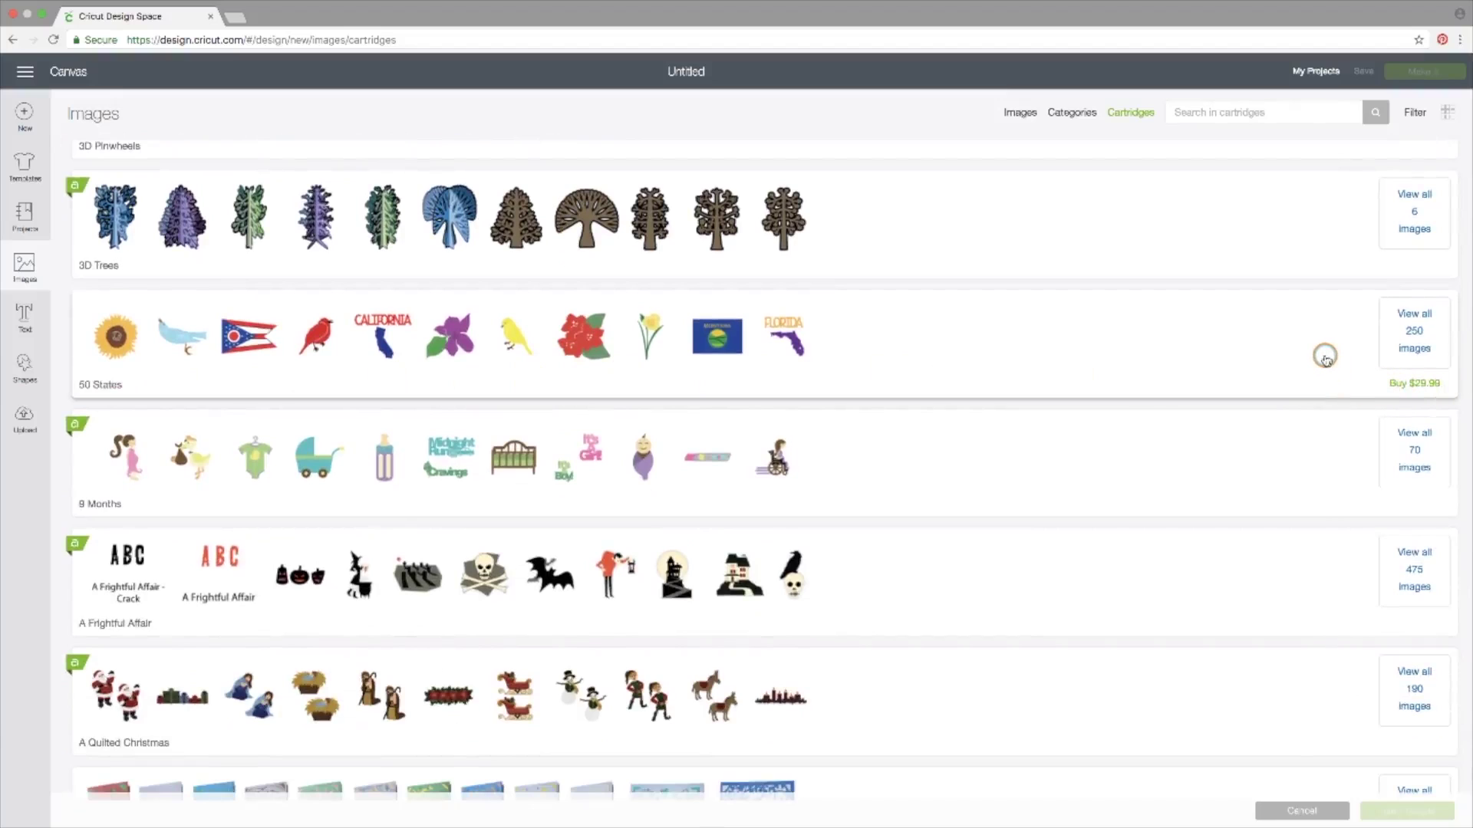
# Step: View all images of the 50 States cartridge and browse through them, returning to the first ones
pyautogui.click(1415, 333)
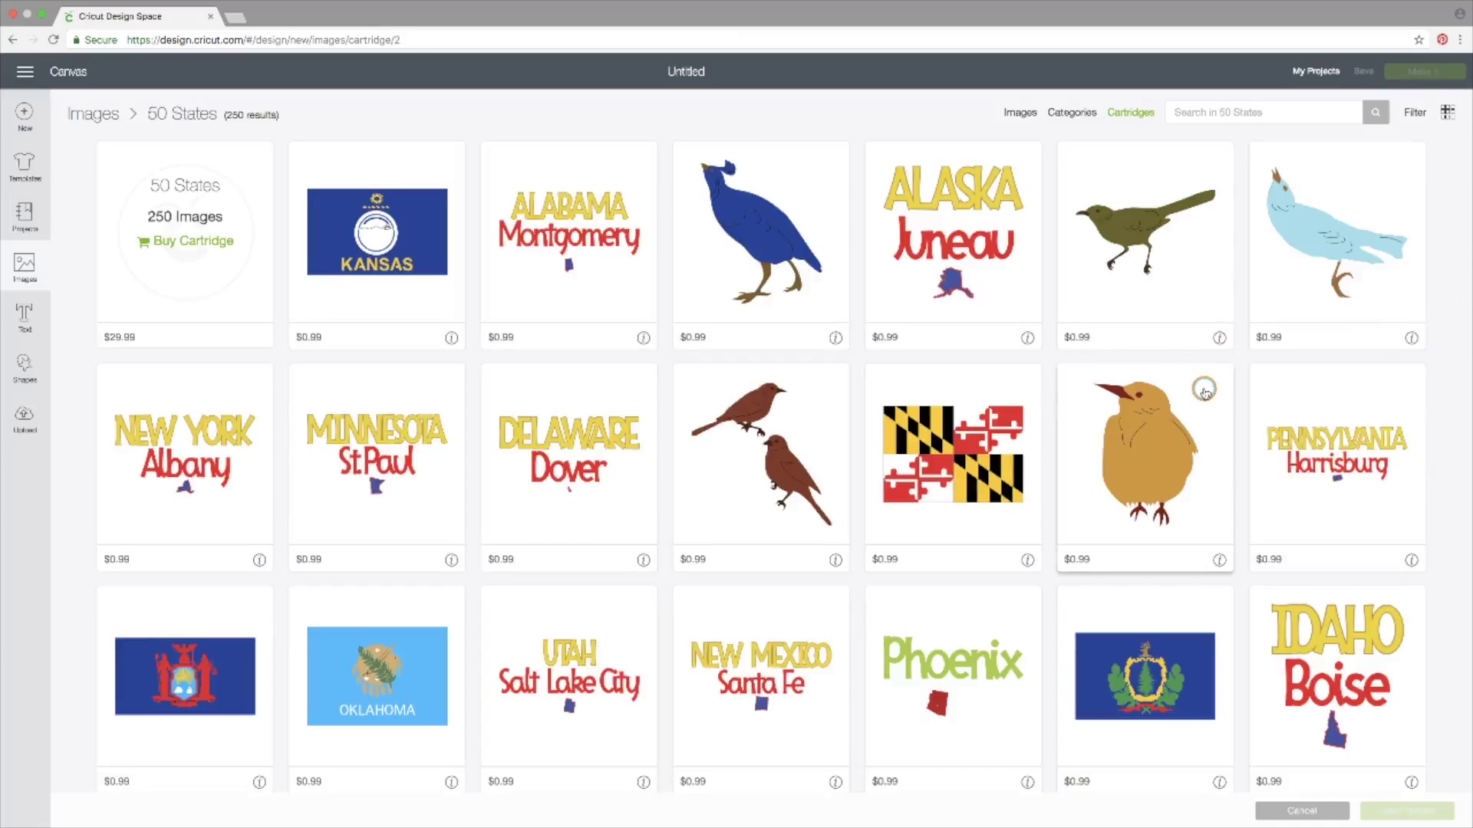
pyautogui.scroll(-7, 1196, 384)
pyautogui.scroll(-10, 1204, 389)
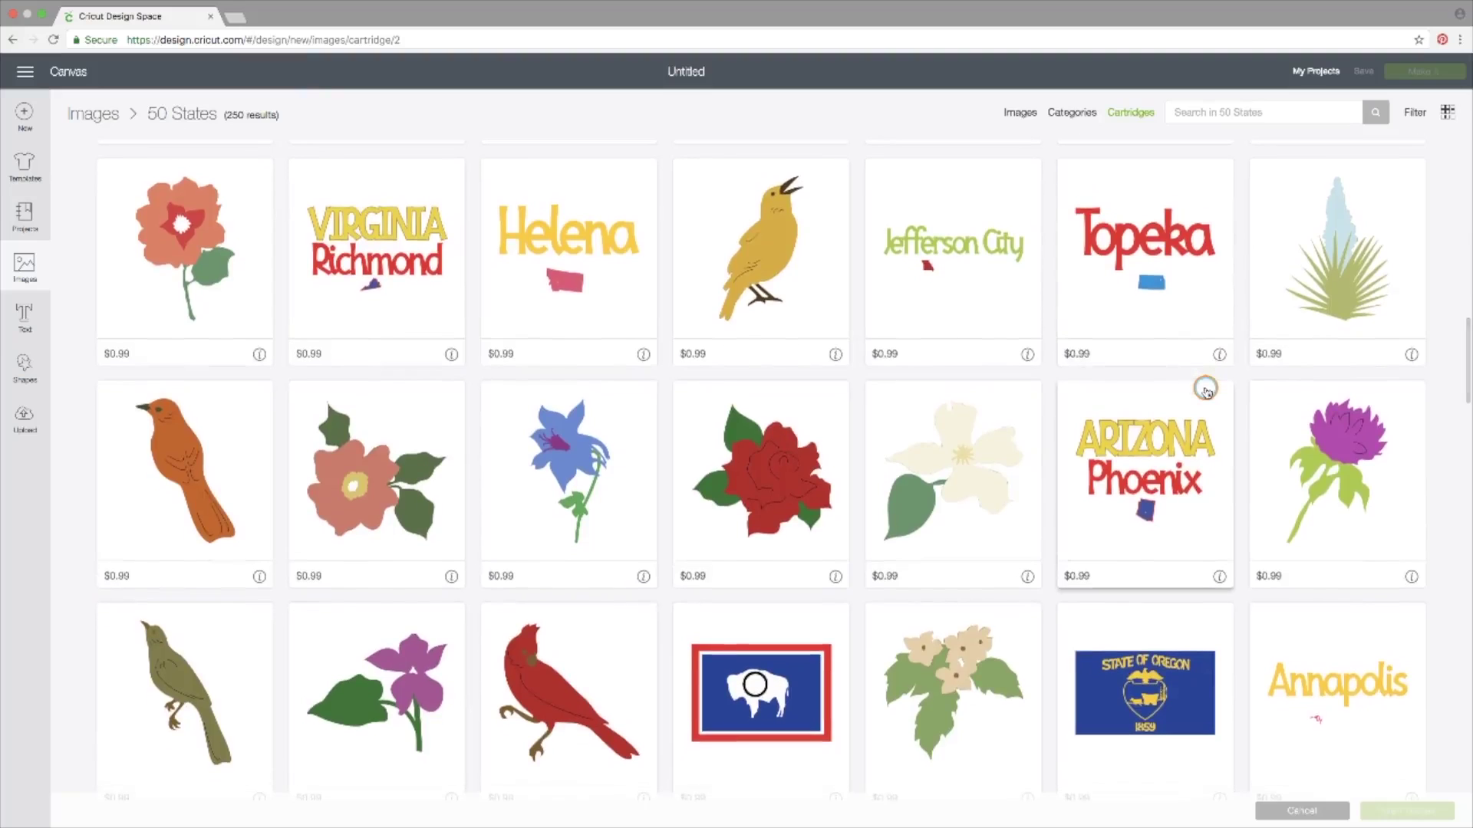
pyautogui.scroll(-3, 1205, 391)
pyautogui.scroll(-3, 1205, 391)
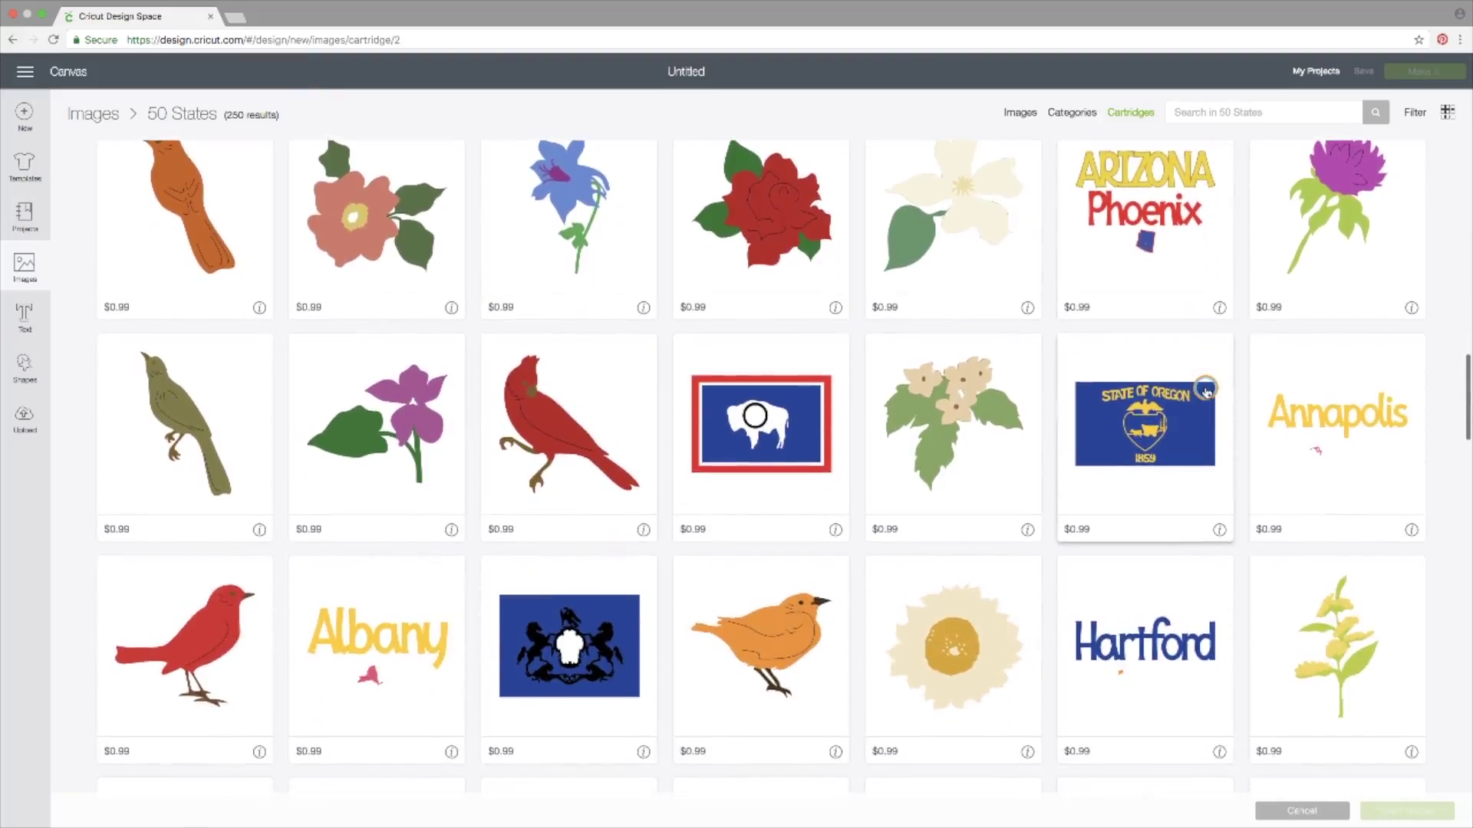
pyautogui.scroll(2, 1206, 389)
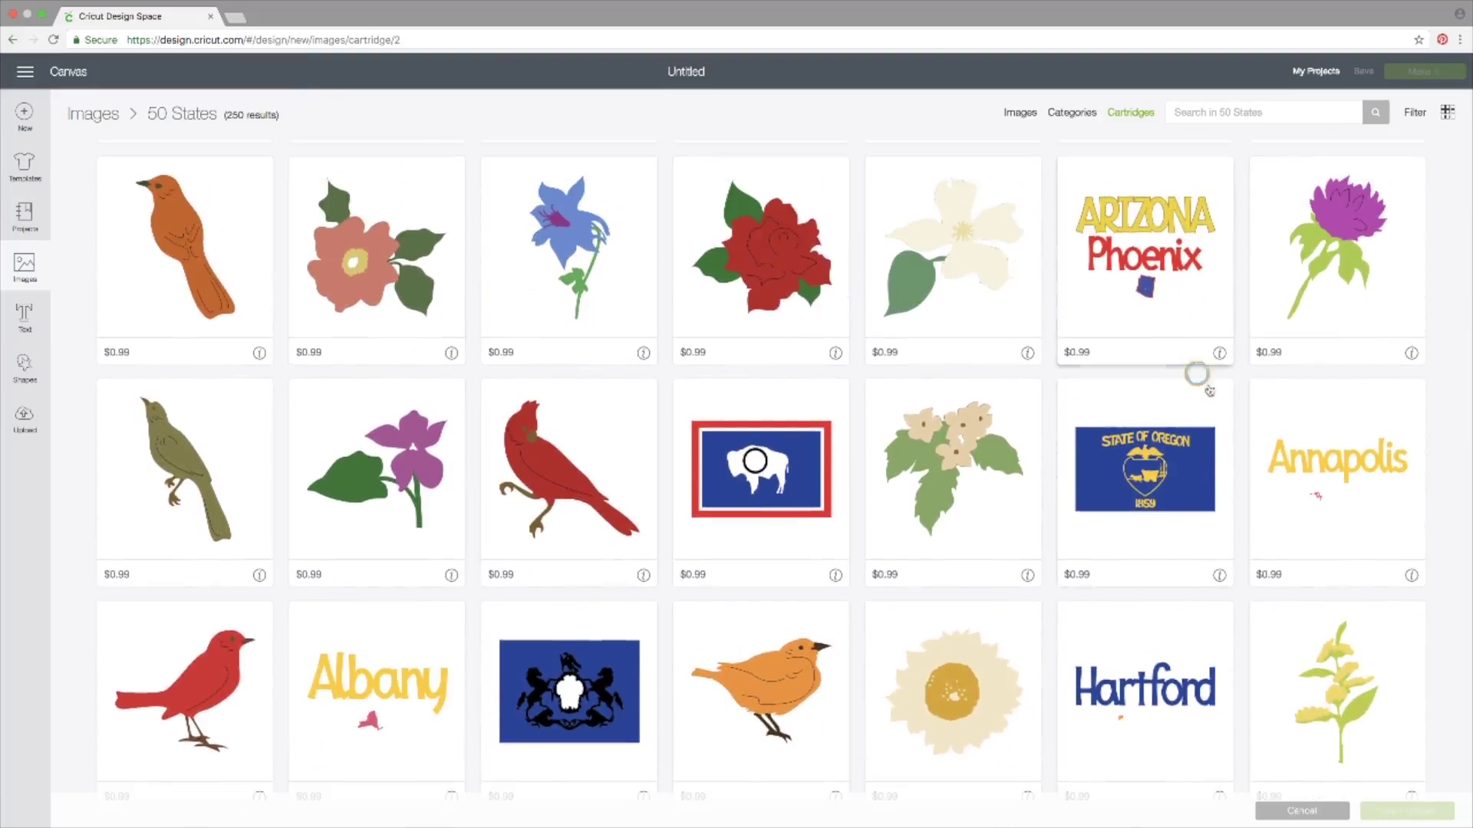
pyautogui.scroll(-4, 1097, 464)
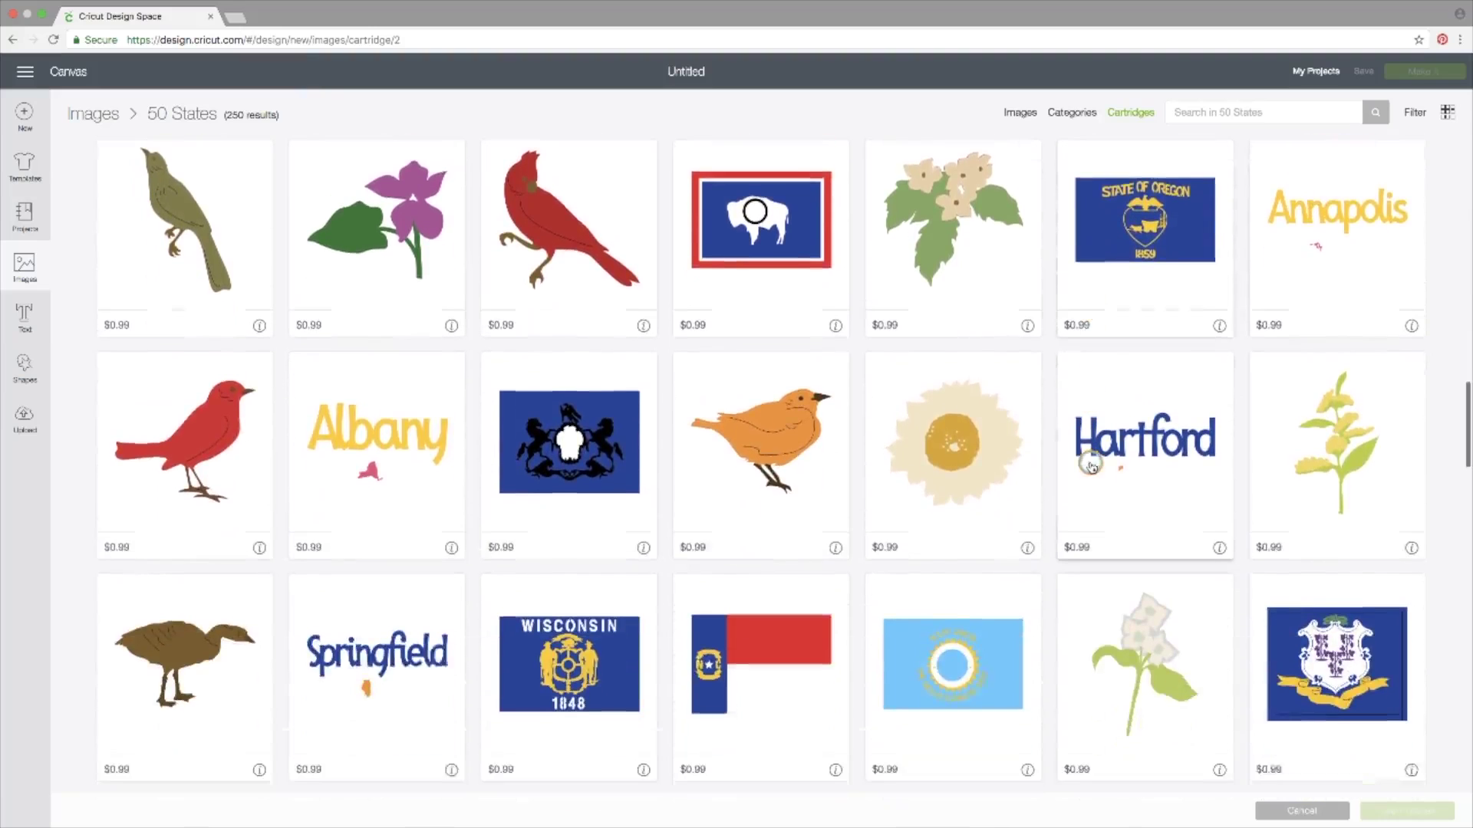
pyautogui.scroll(-8, 1057, 455)
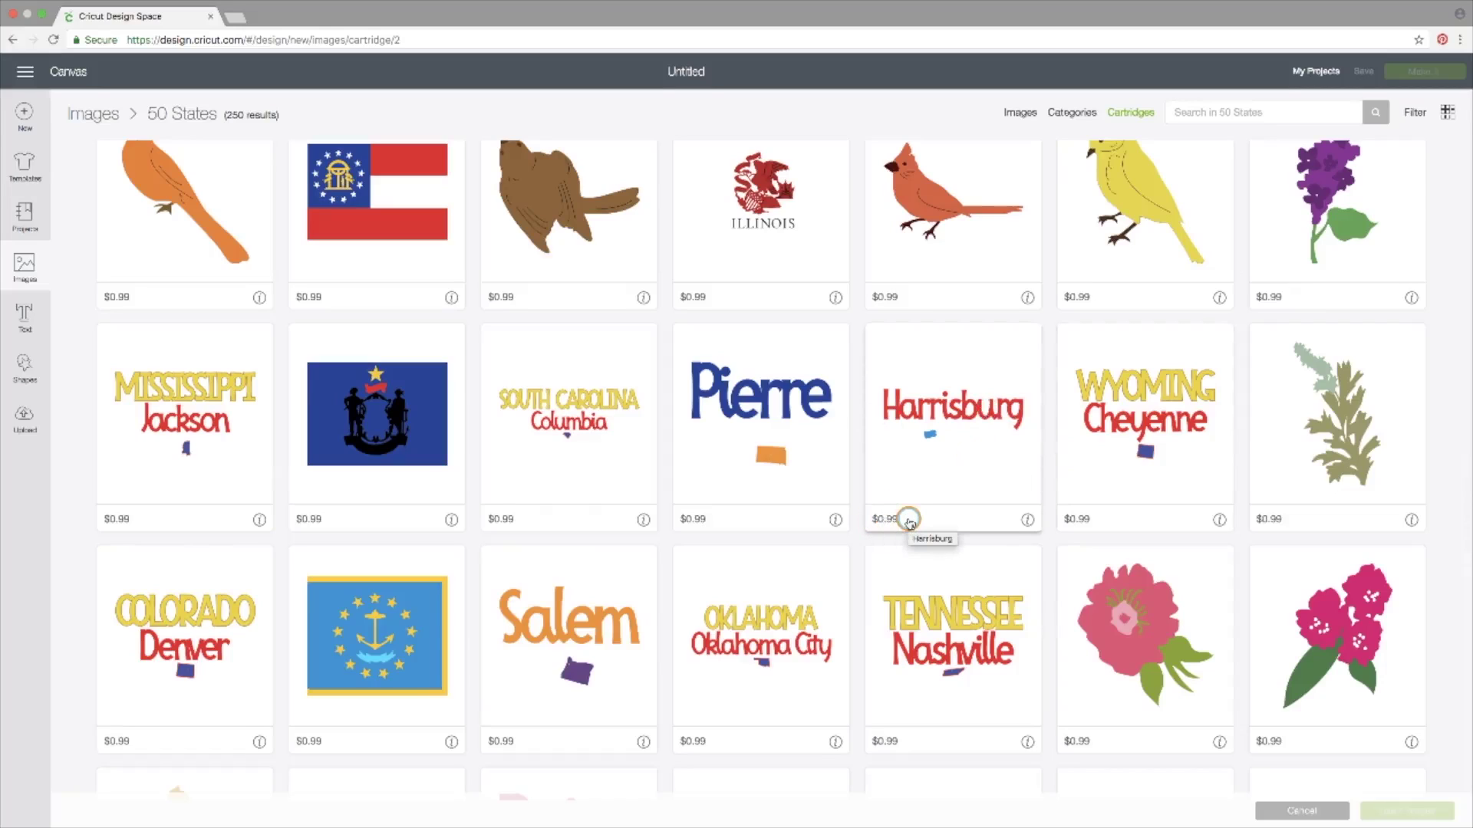
pyautogui.scroll(15, 956, 472)
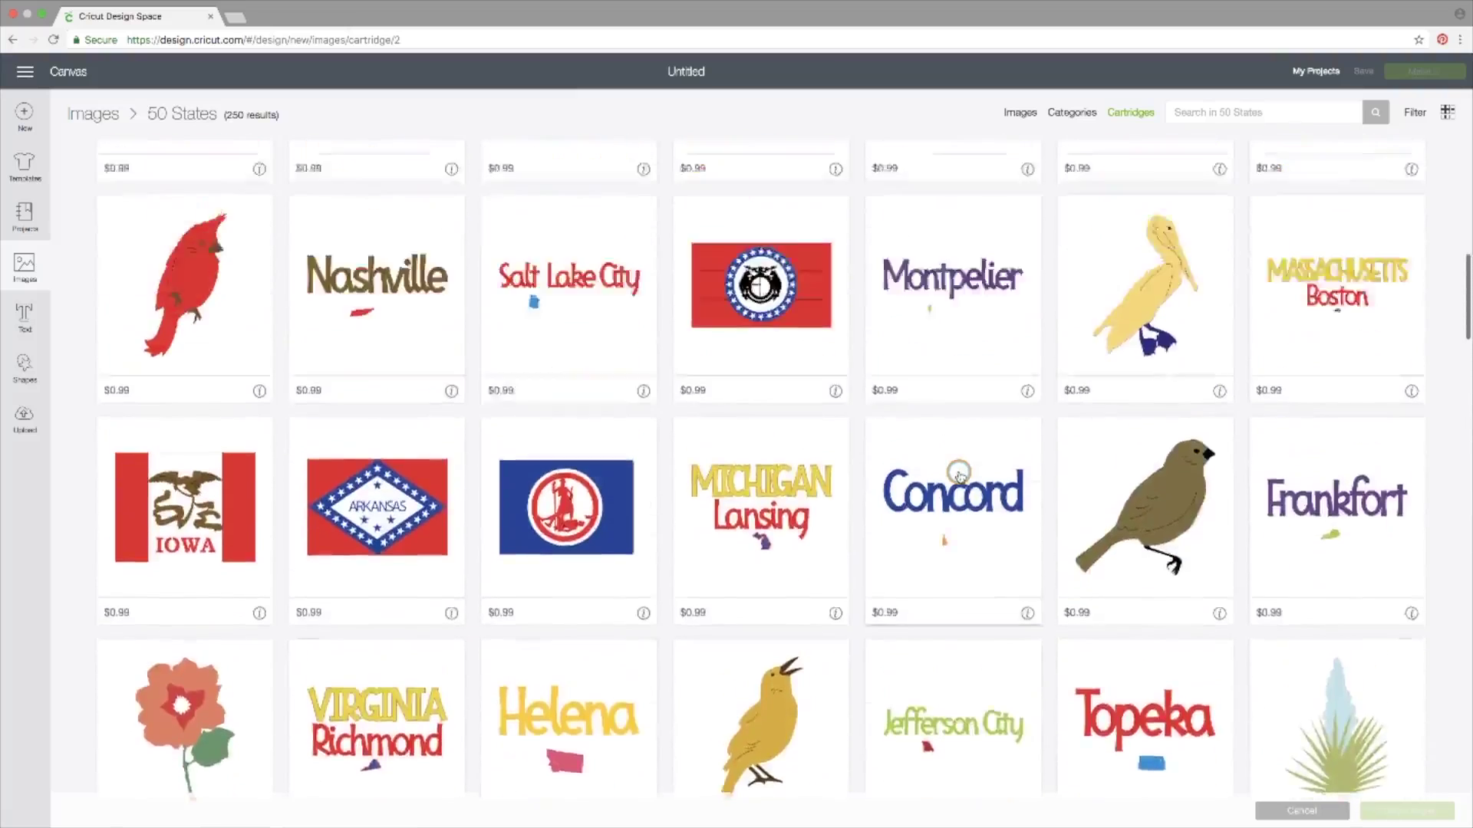
pyautogui.scroll(2, 958, 473)
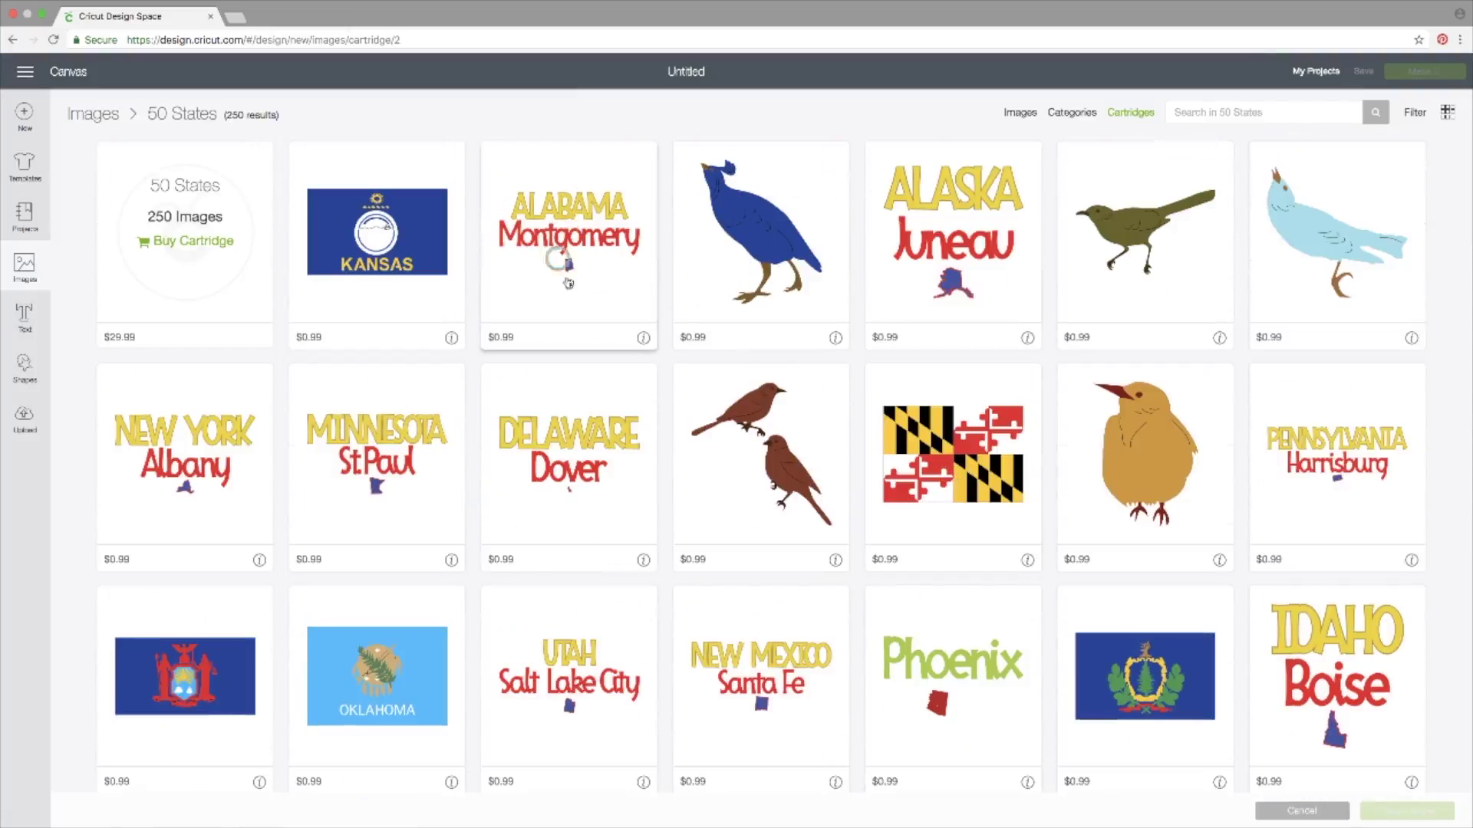
# Step: Return to the cartridge list and filter it by ownership to My Cartridges
pyautogui.click(12, 40)
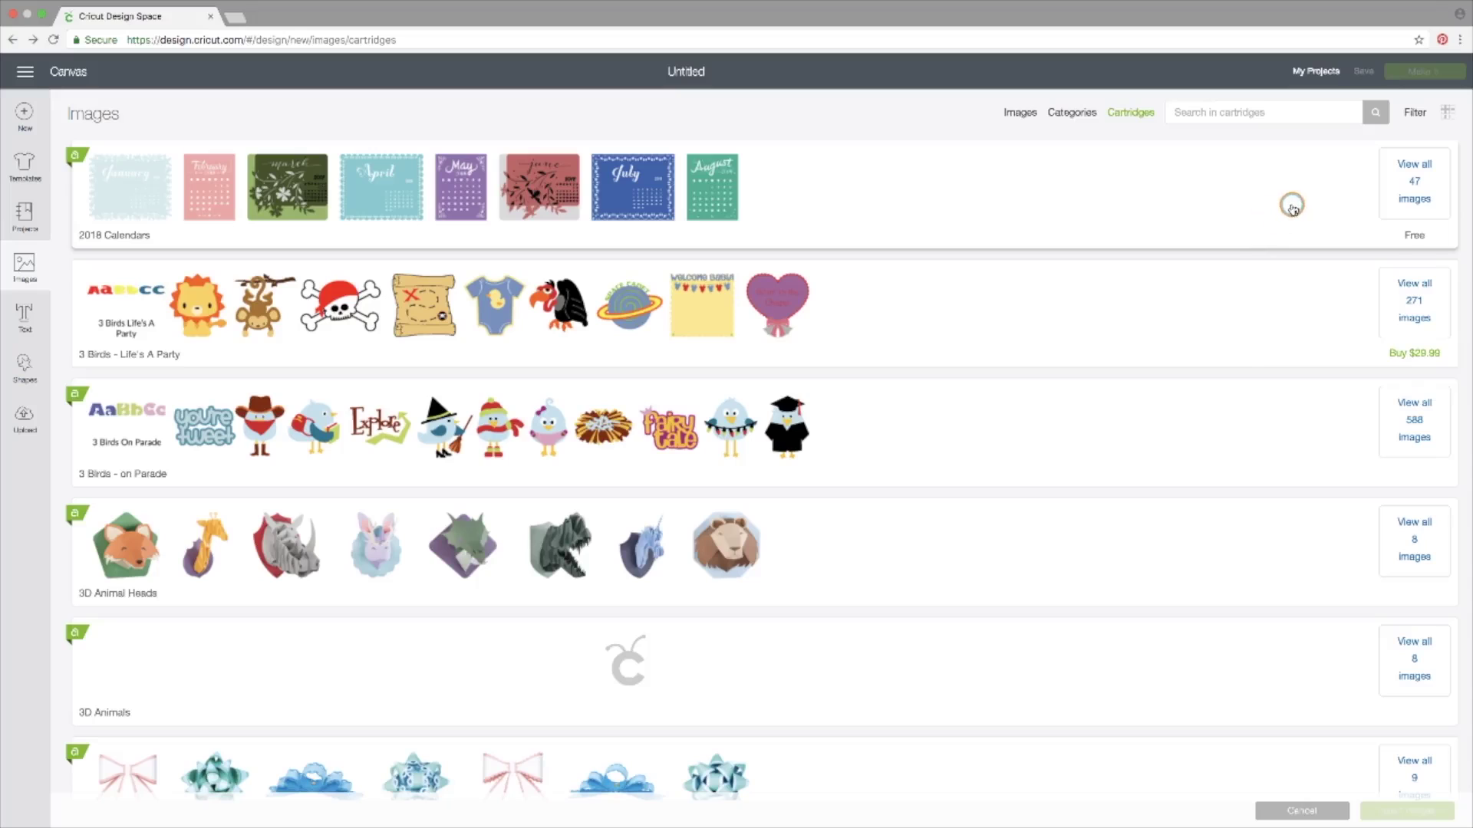
pyautogui.click(1416, 116)
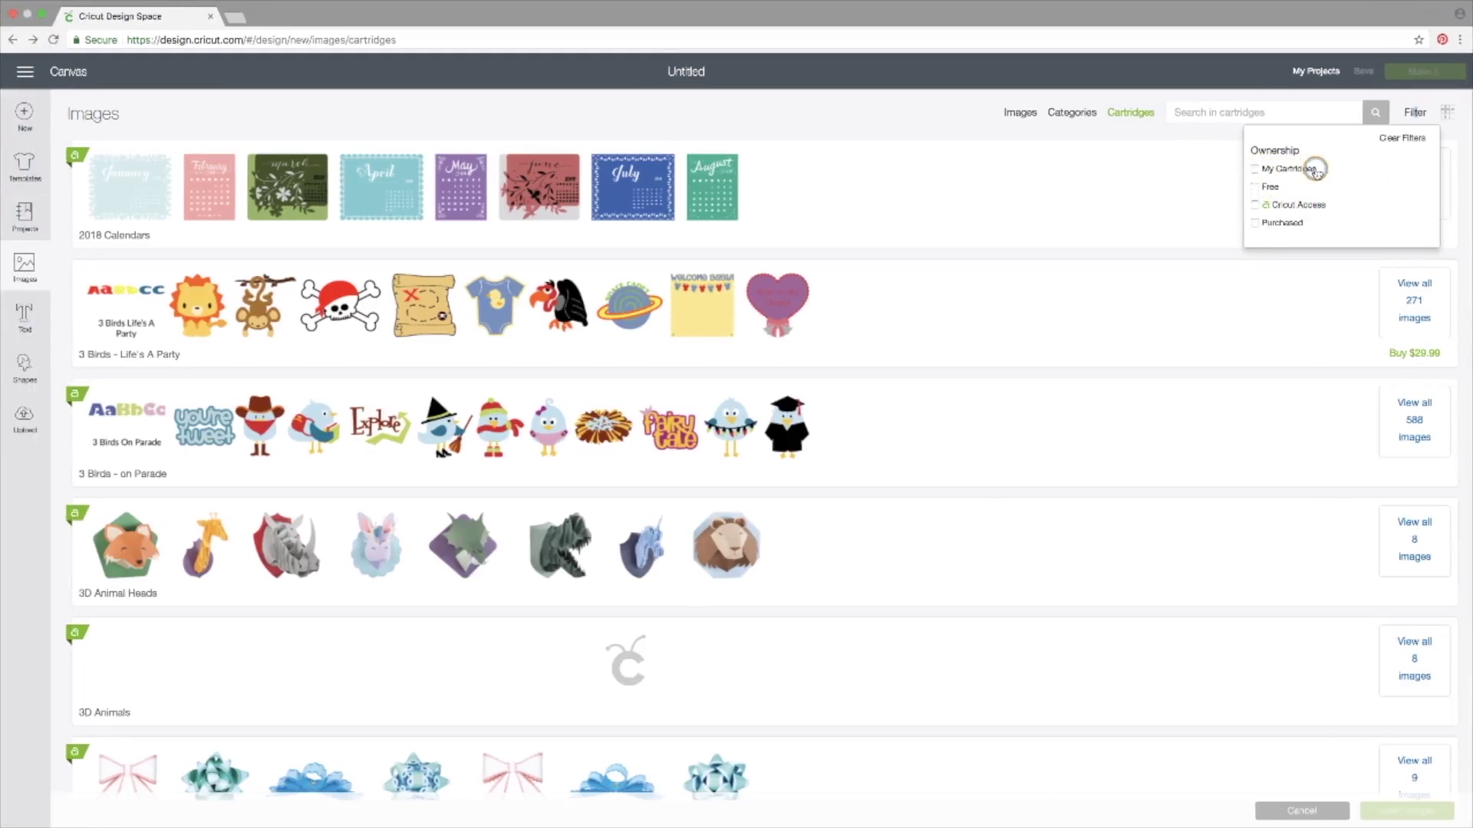
pyautogui.click(1255, 169)
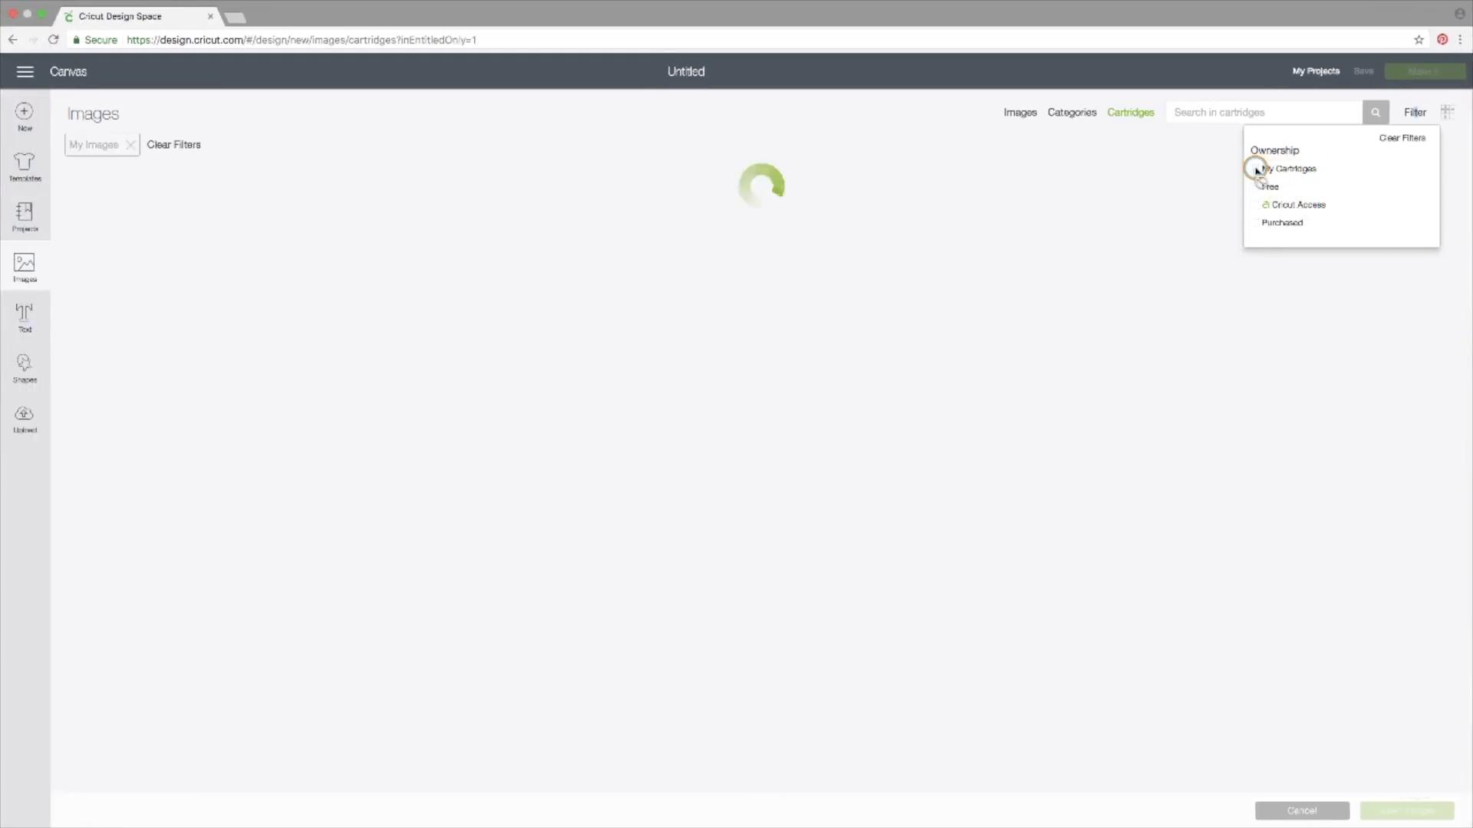
# Step: Look through the filtered cartridges to the end of the list, return to its beginning and close the filter options
pyautogui.scroll(-5, 1028, 425)
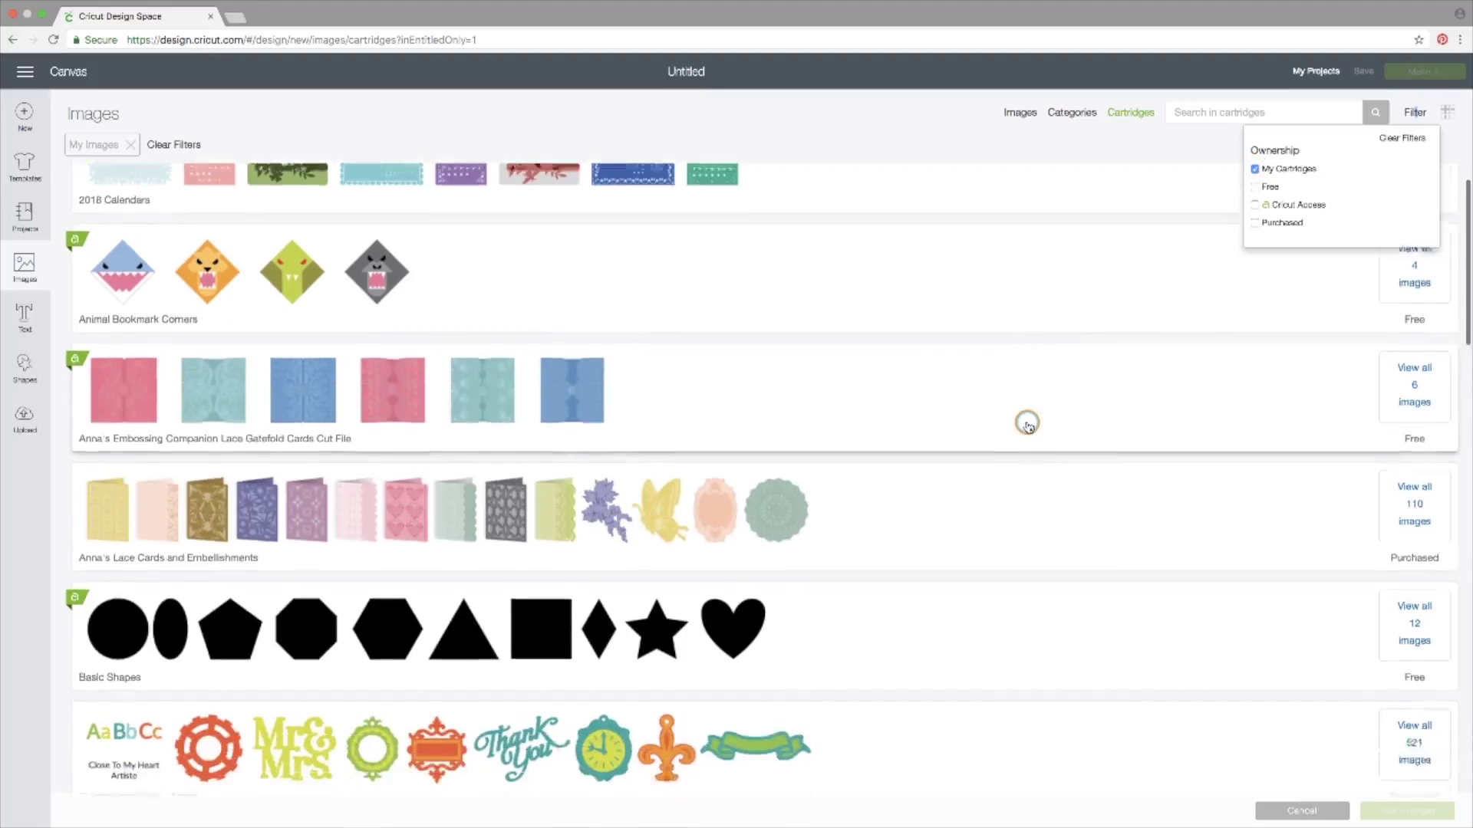
pyautogui.scroll(-6, 1028, 424)
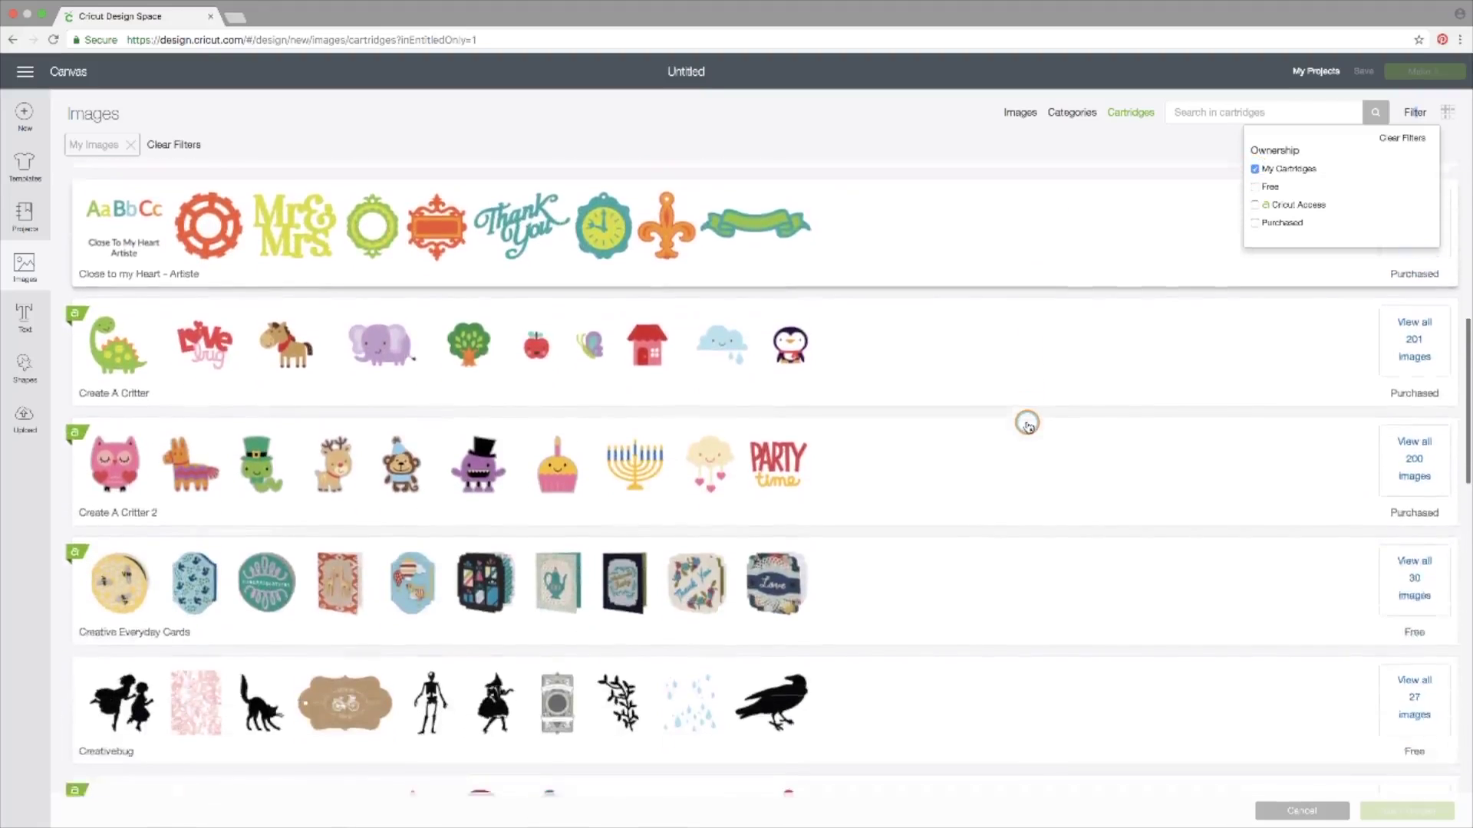
pyautogui.scroll(-6, 1024, 424)
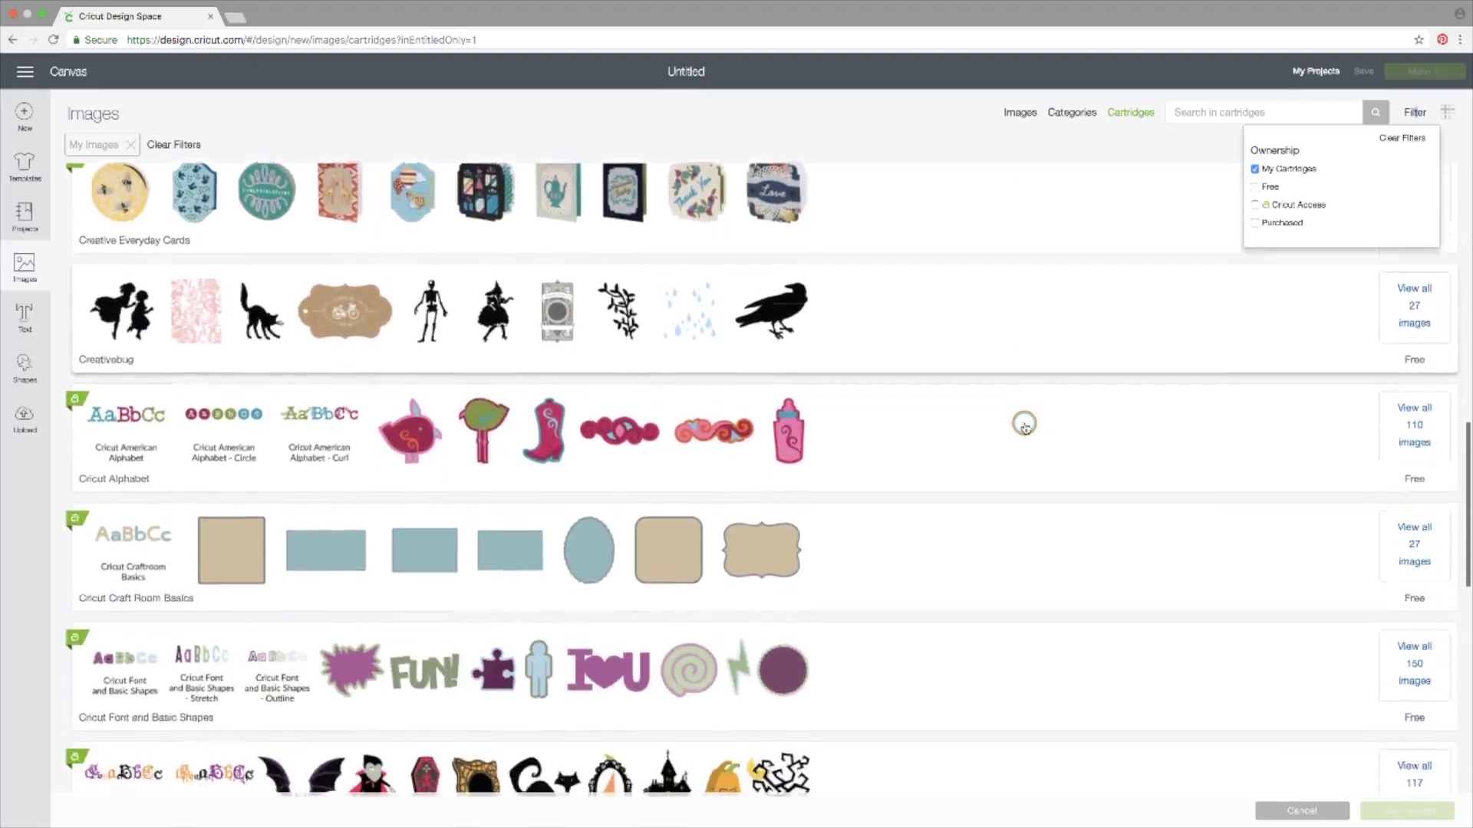
pyautogui.scroll(-5, 1024, 424)
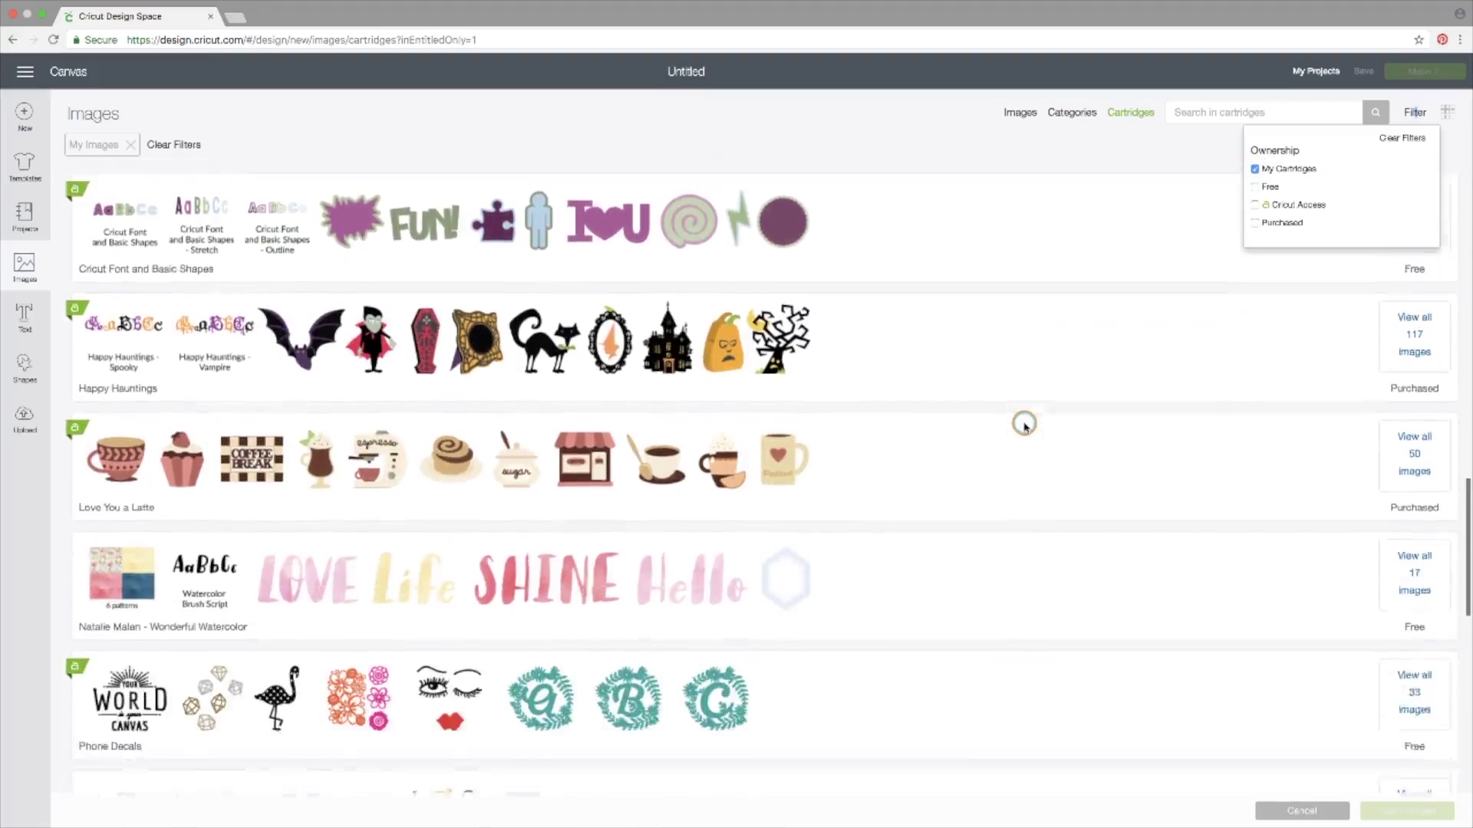
pyautogui.scroll(-5, 1024, 424)
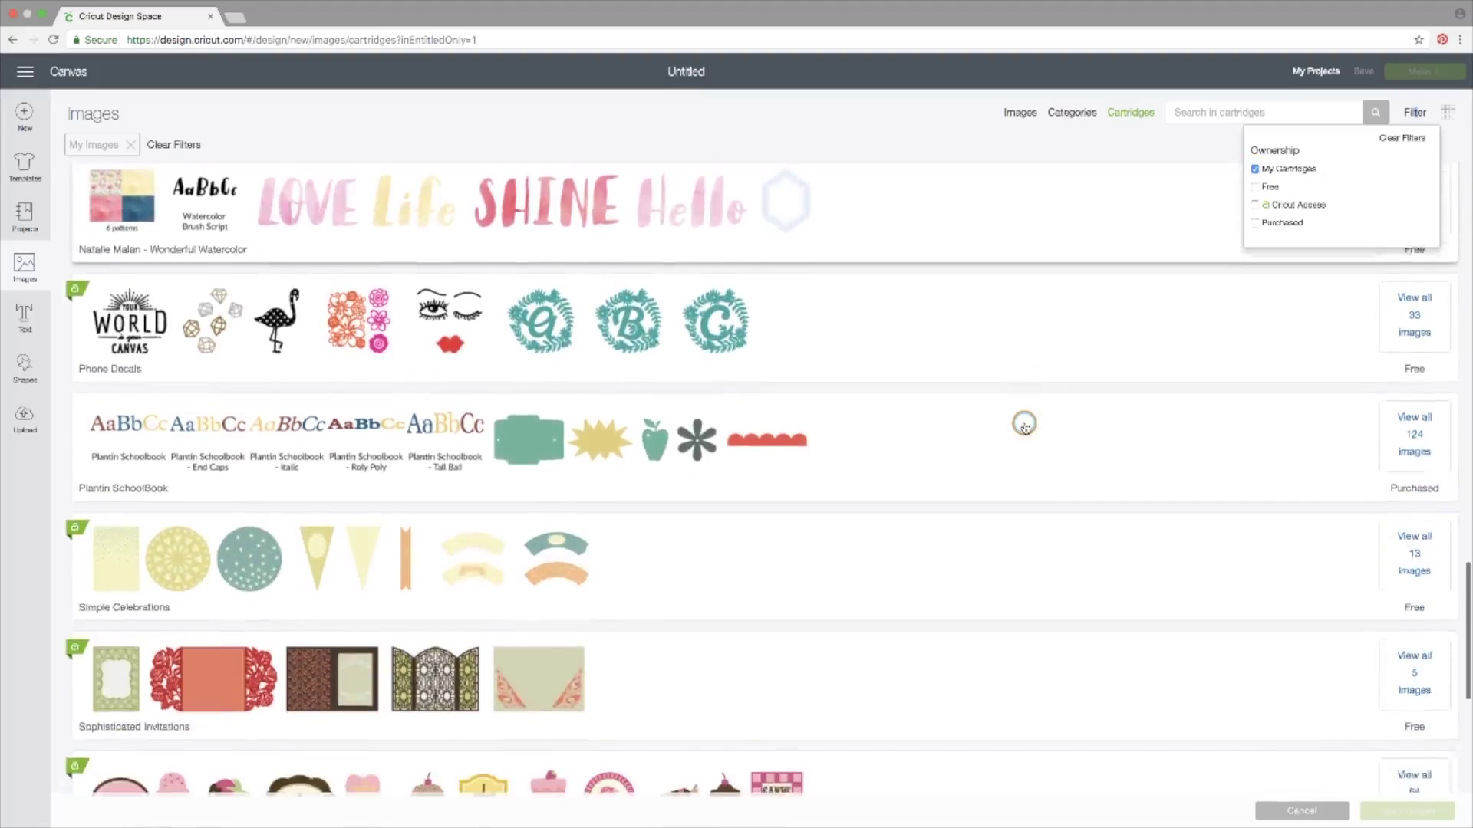
pyautogui.scroll(-4, 1024, 424)
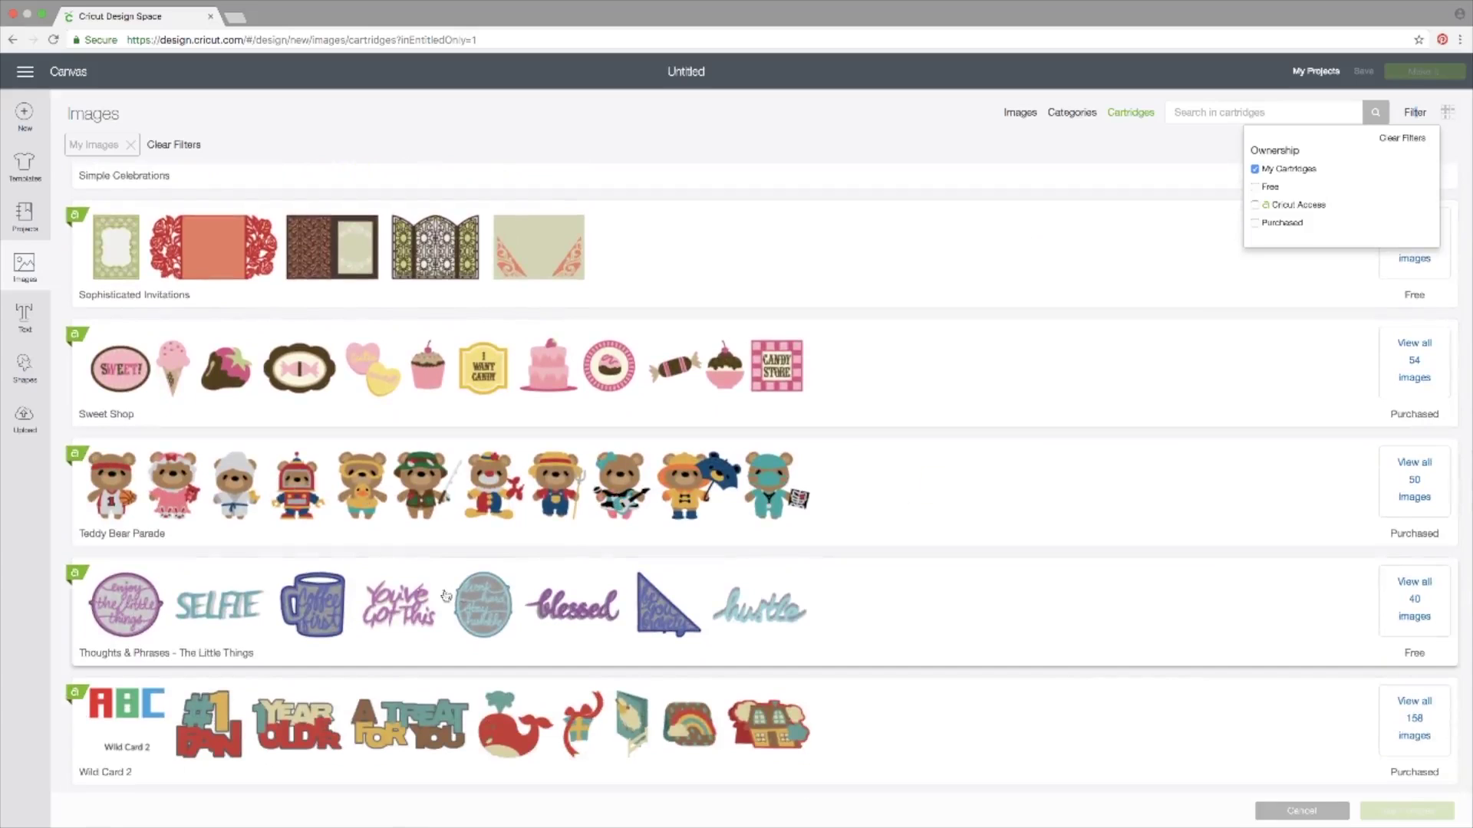
pyautogui.scroll(-10, 600, 520)
pyautogui.scroll(12, 601, 519)
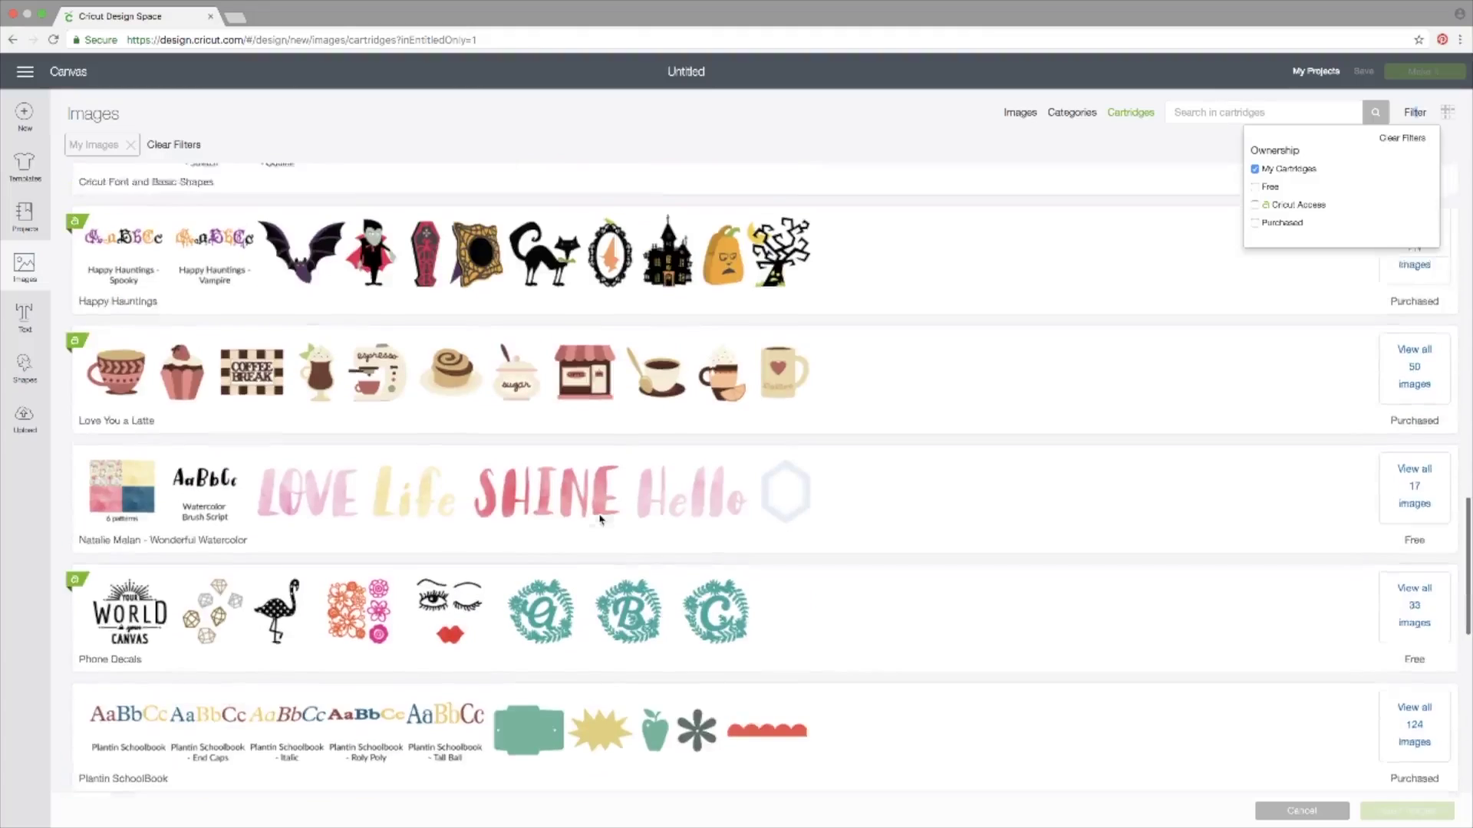
pyautogui.scroll(5, 601, 521)
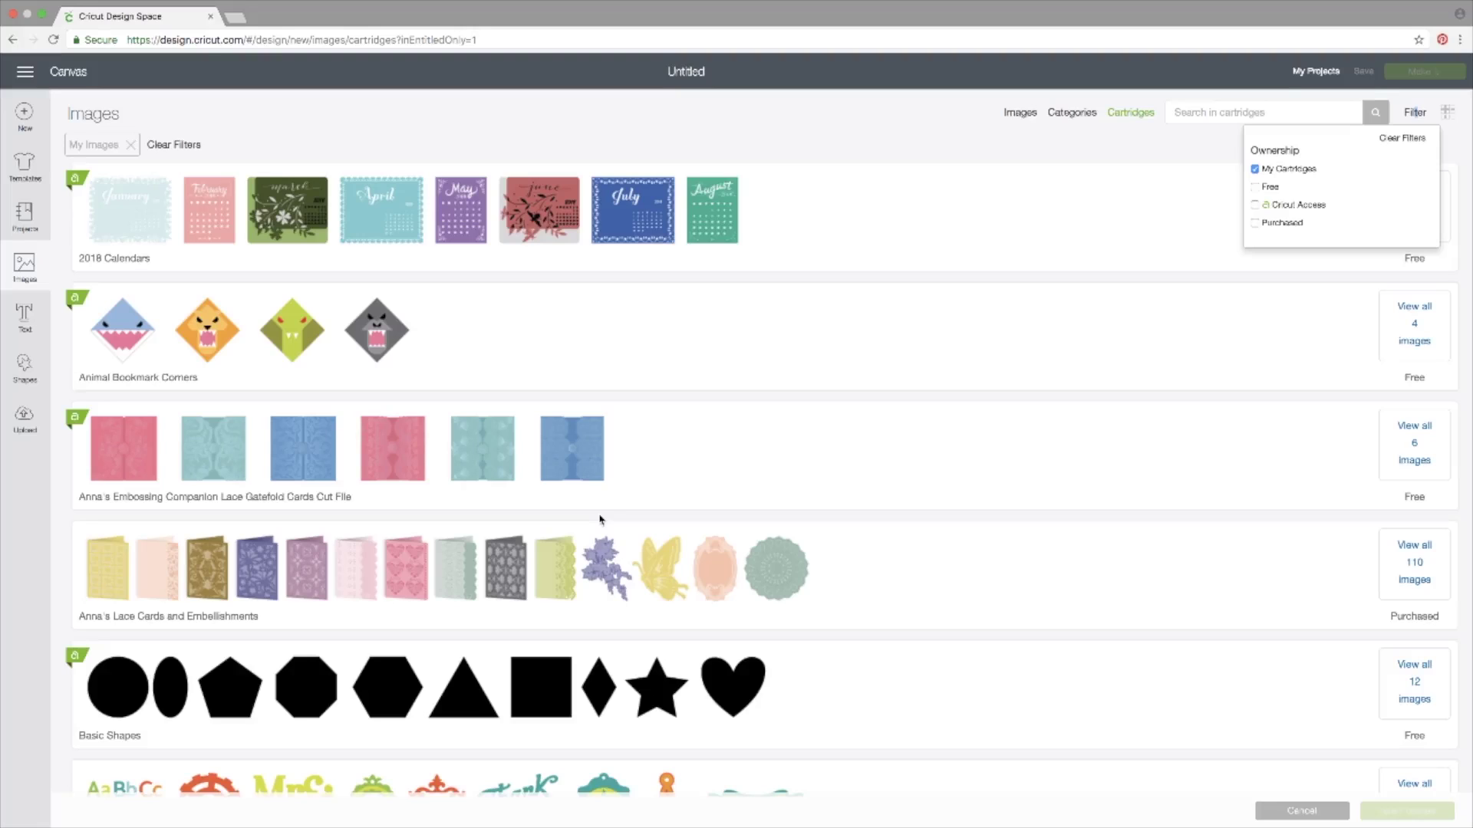
pyautogui.click(942, 150)
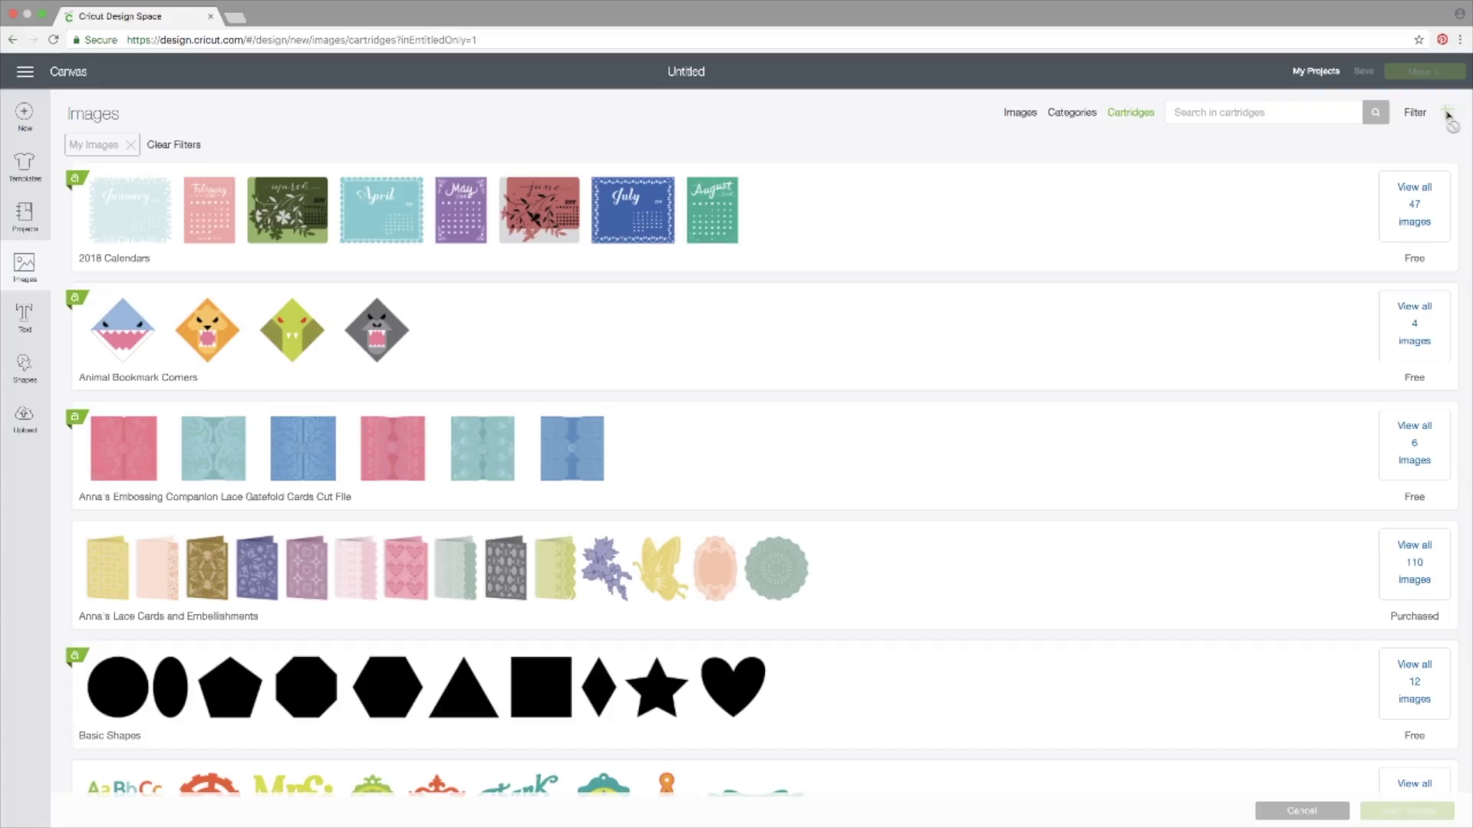
# Step: Switch back to the individual images, filter them by the type 3D Objects and browse the matching images
pyautogui.click(1020, 112)
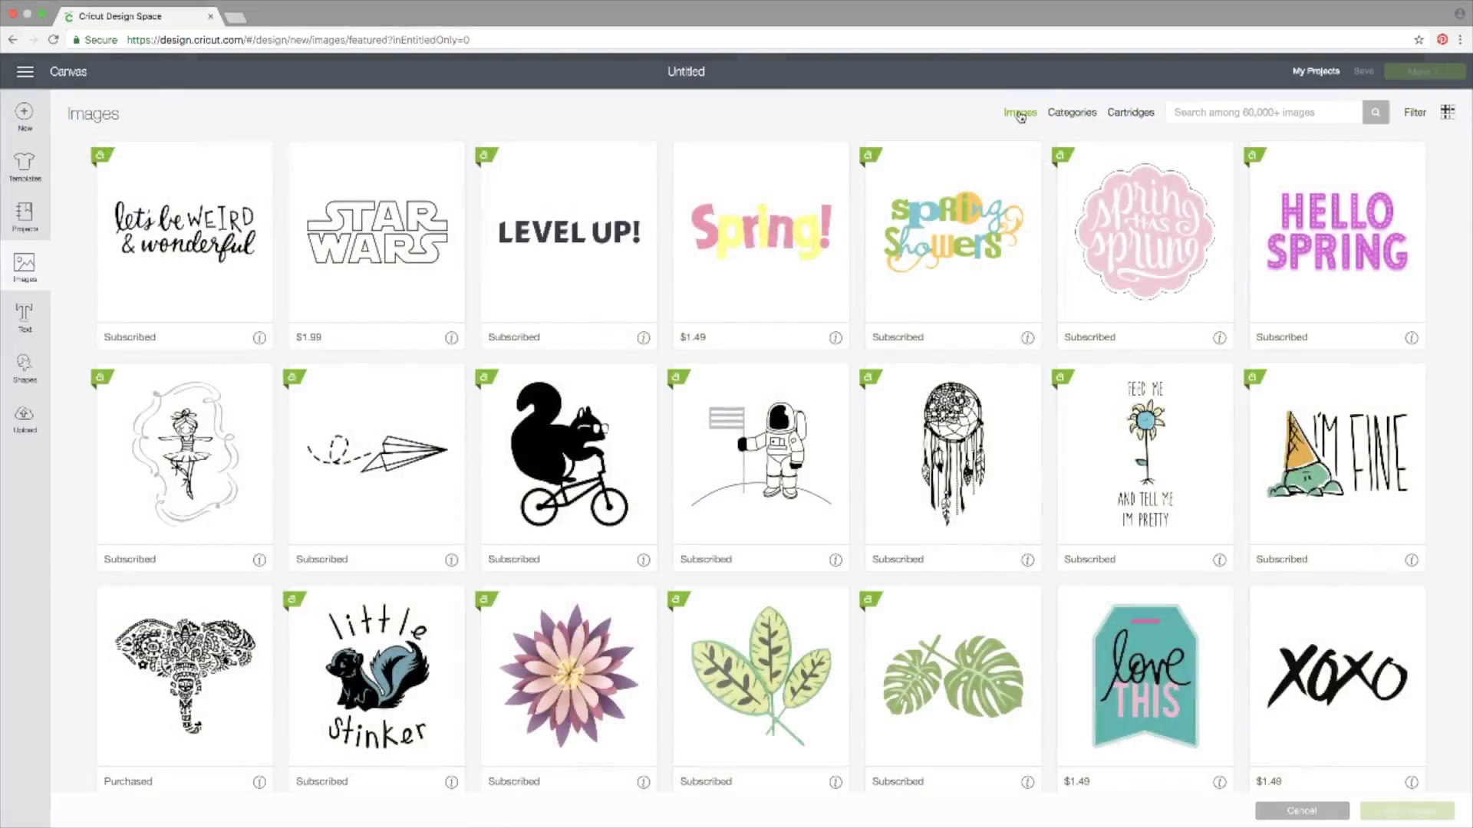
pyautogui.click(1413, 115)
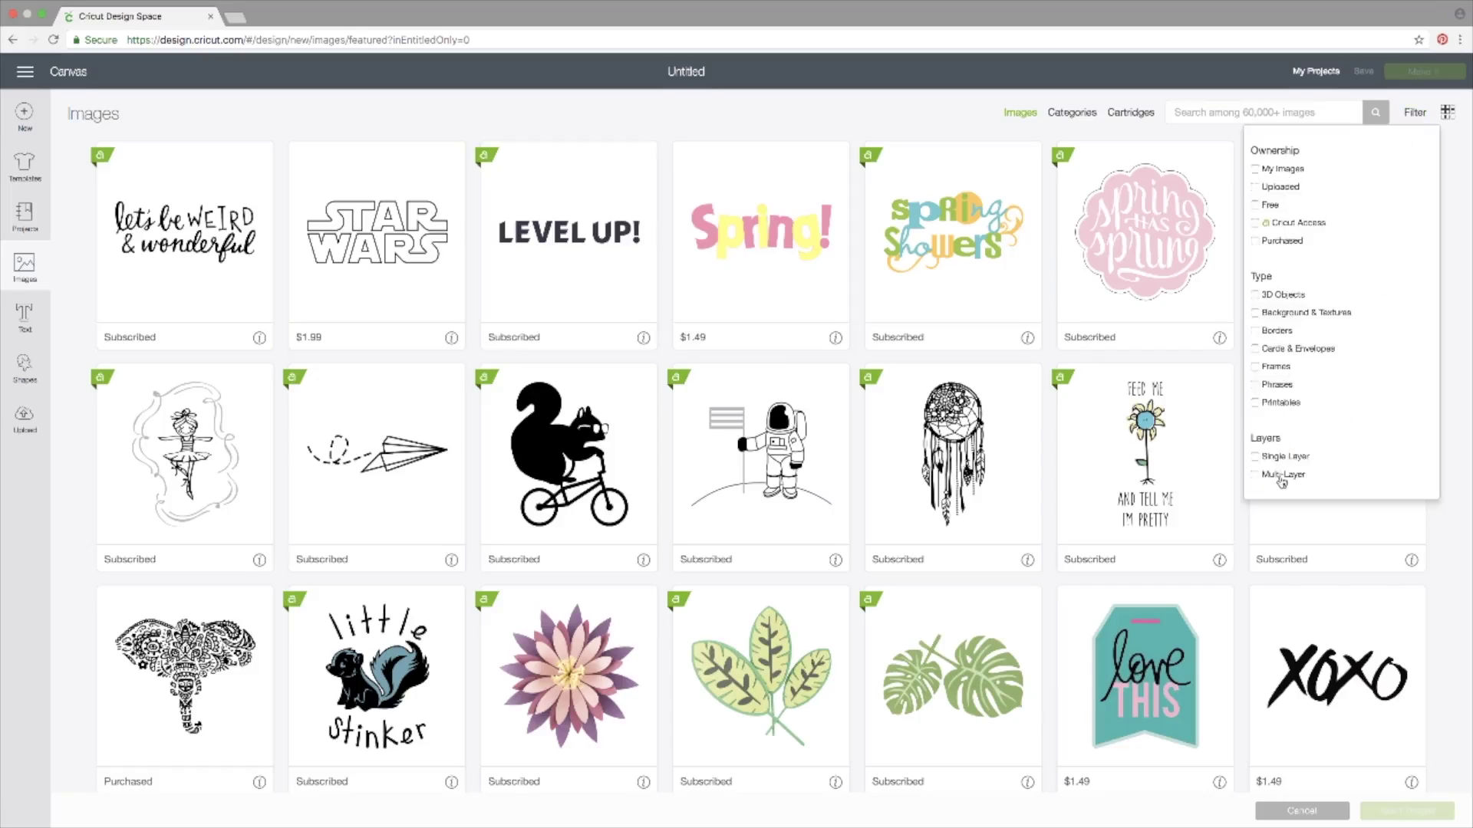
pyautogui.click(1255, 296)
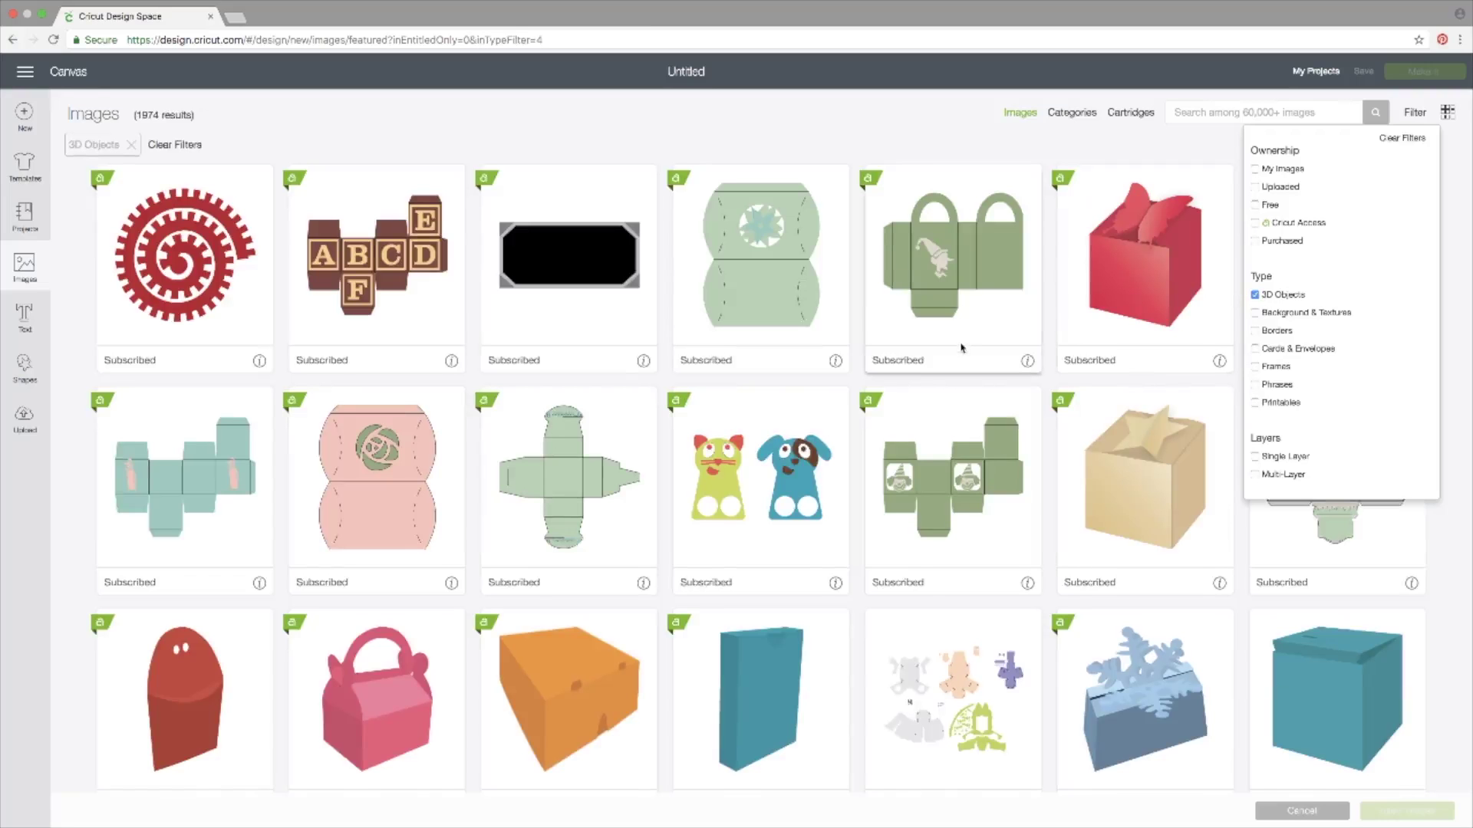
pyautogui.scroll(-8, 961, 348)
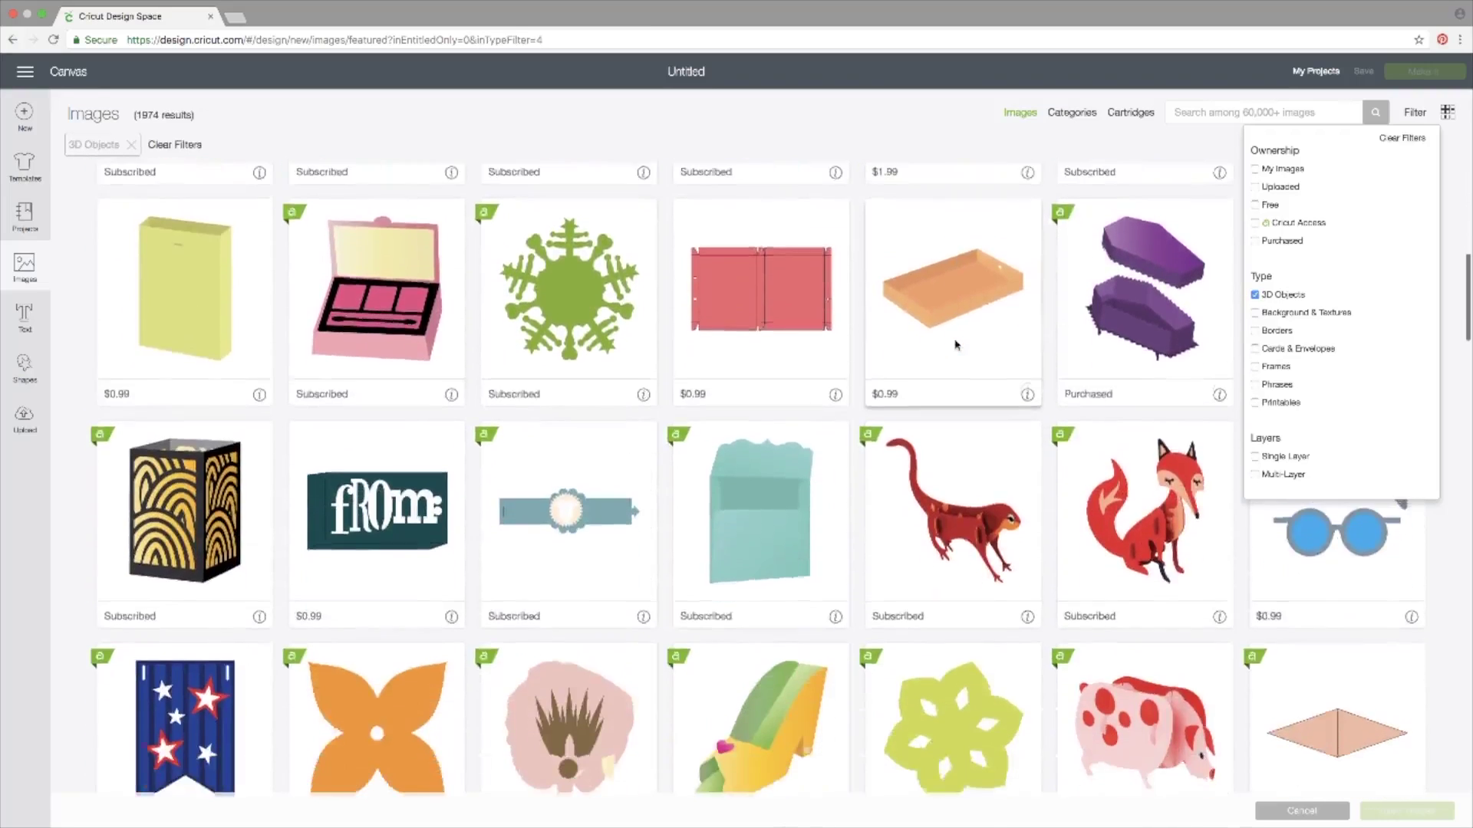
pyautogui.scroll(-6, 956, 345)
pyautogui.scroll(10, 954, 343)
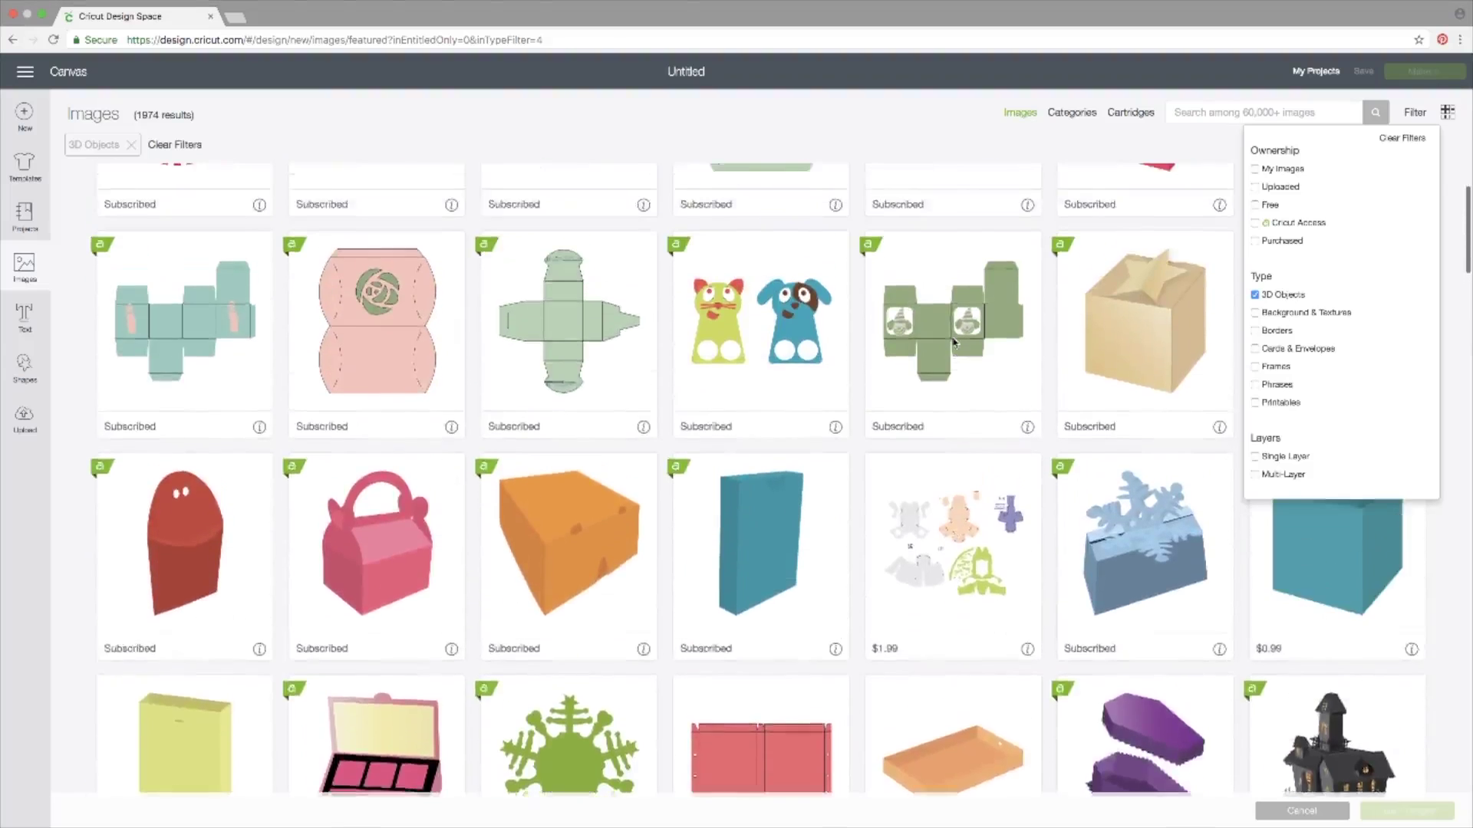
pyautogui.scroll(3, 954, 343)
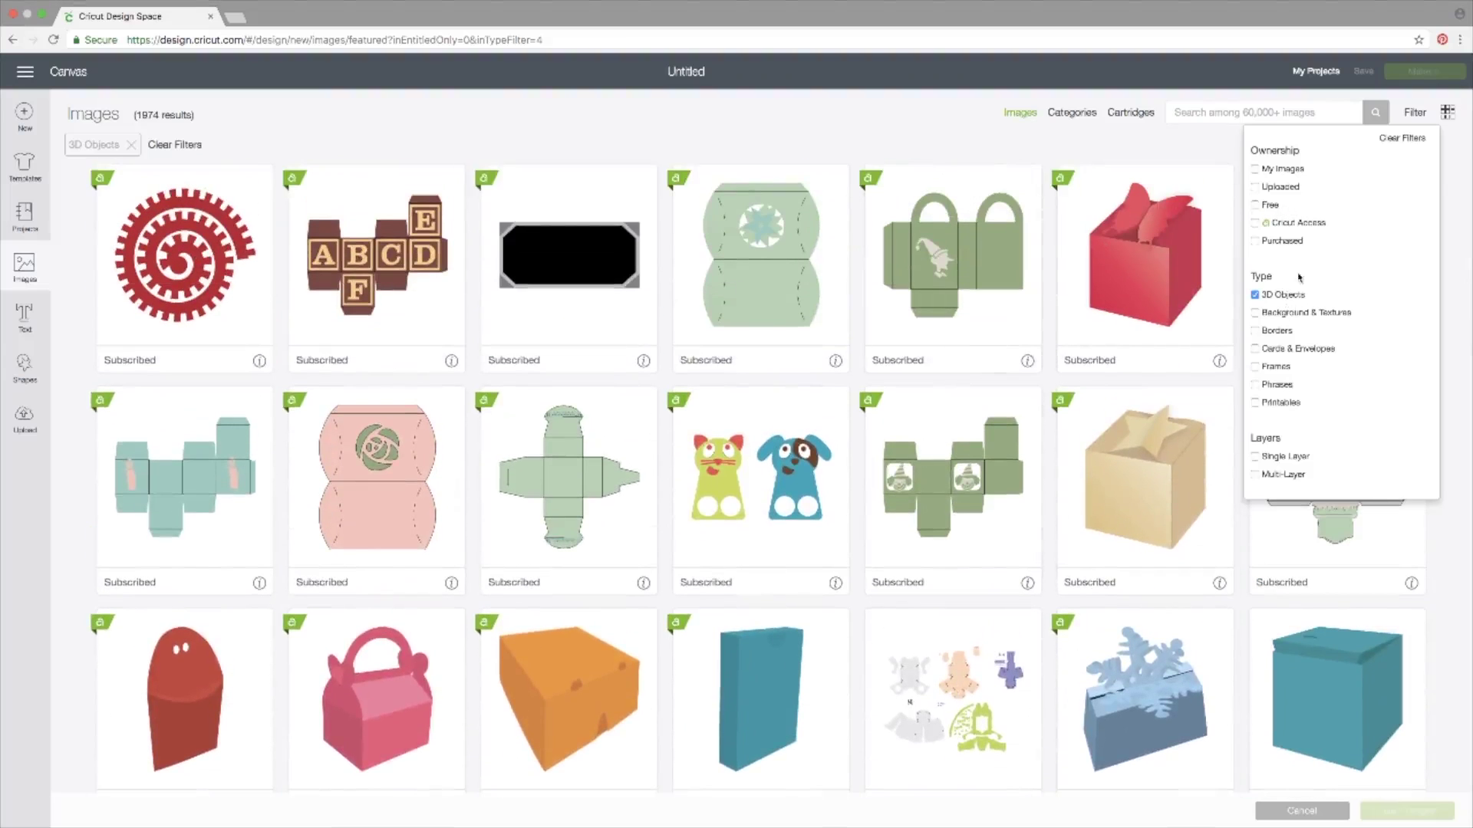
# Step: Add the Cricut Access ownership filter to the 3D Objects images and browse the narrowed selection
pyautogui.click(1255, 223)
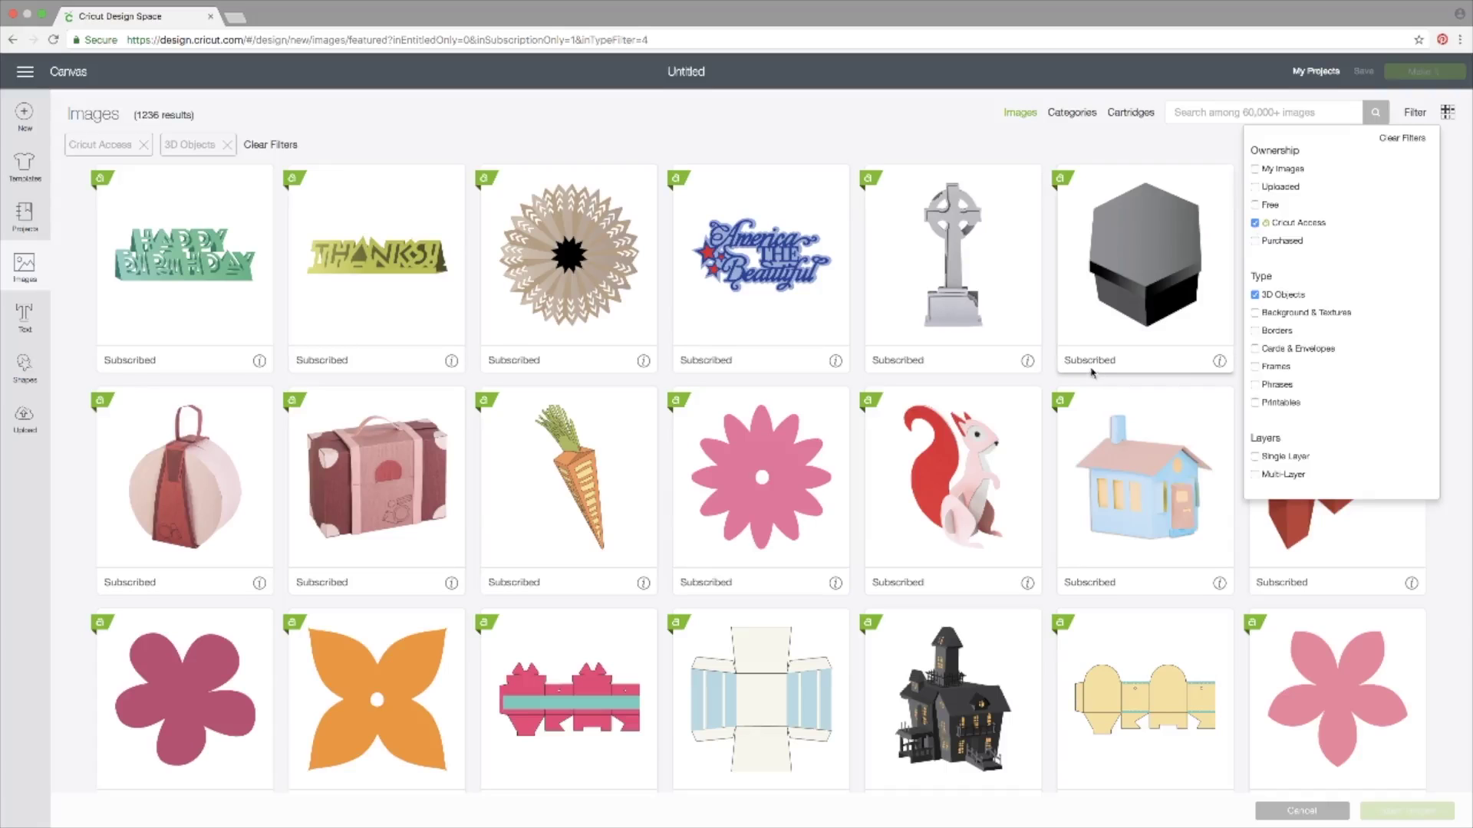
pyautogui.scroll(-6, 1088, 371)
pyautogui.scroll(-5, 1088, 371)
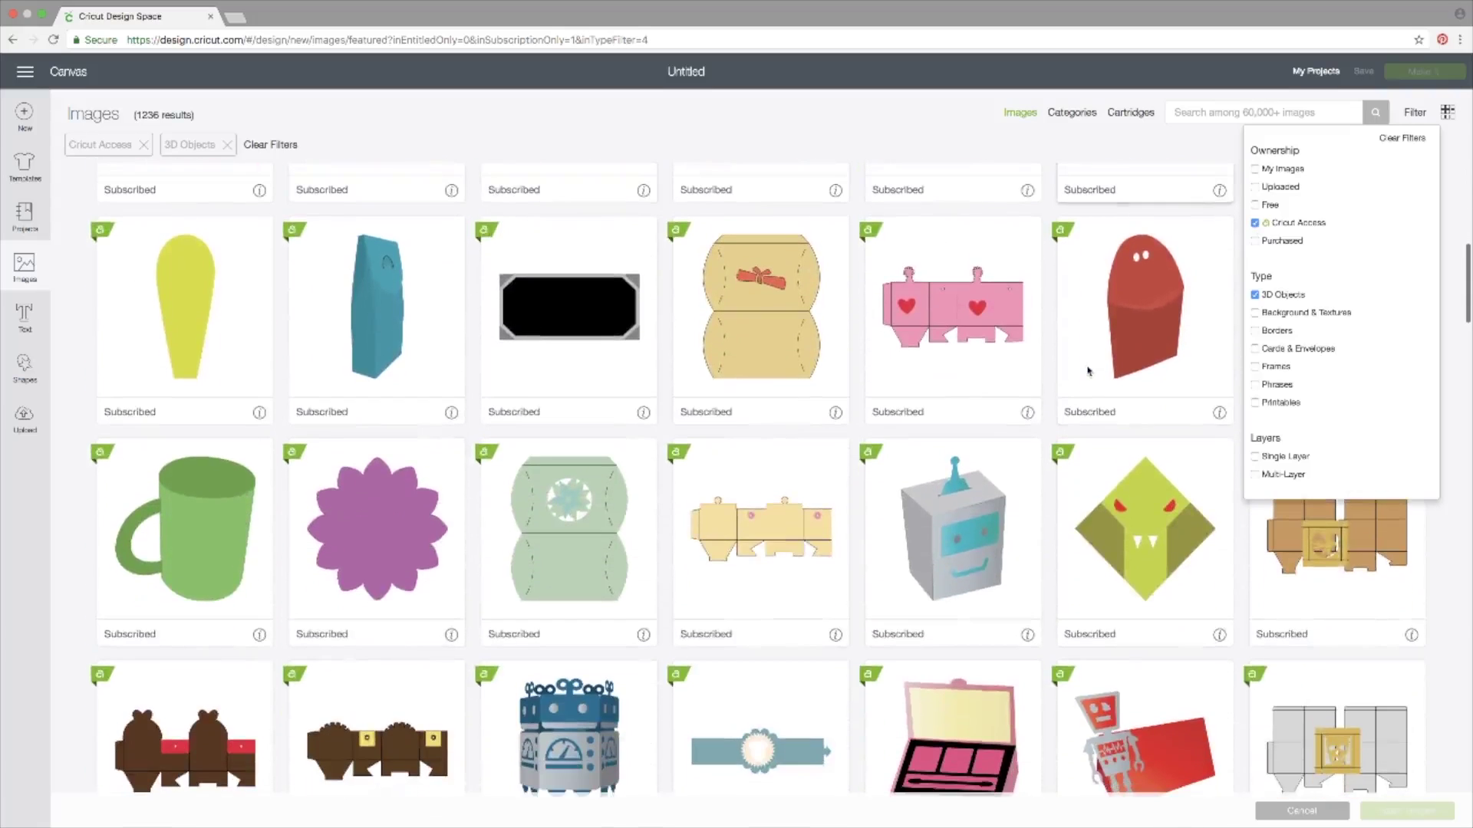
pyautogui.scroll(10, 1088, 371)
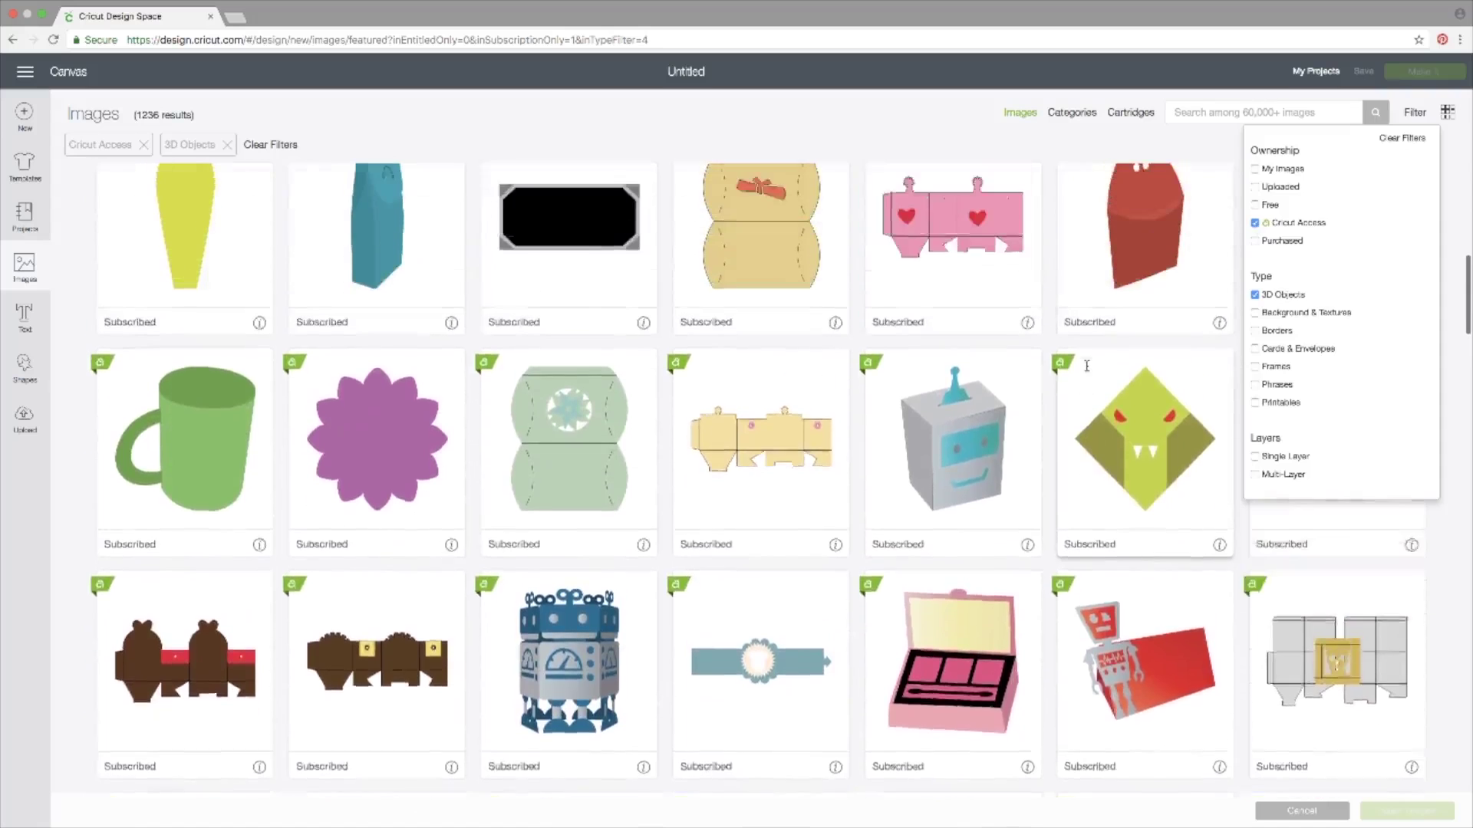
# Step: Add the Free ownership filter to the Cricut Access 3D Objects images, and clear all filters after viewing the results
pyautogui.scroll(2, 1089, 371)
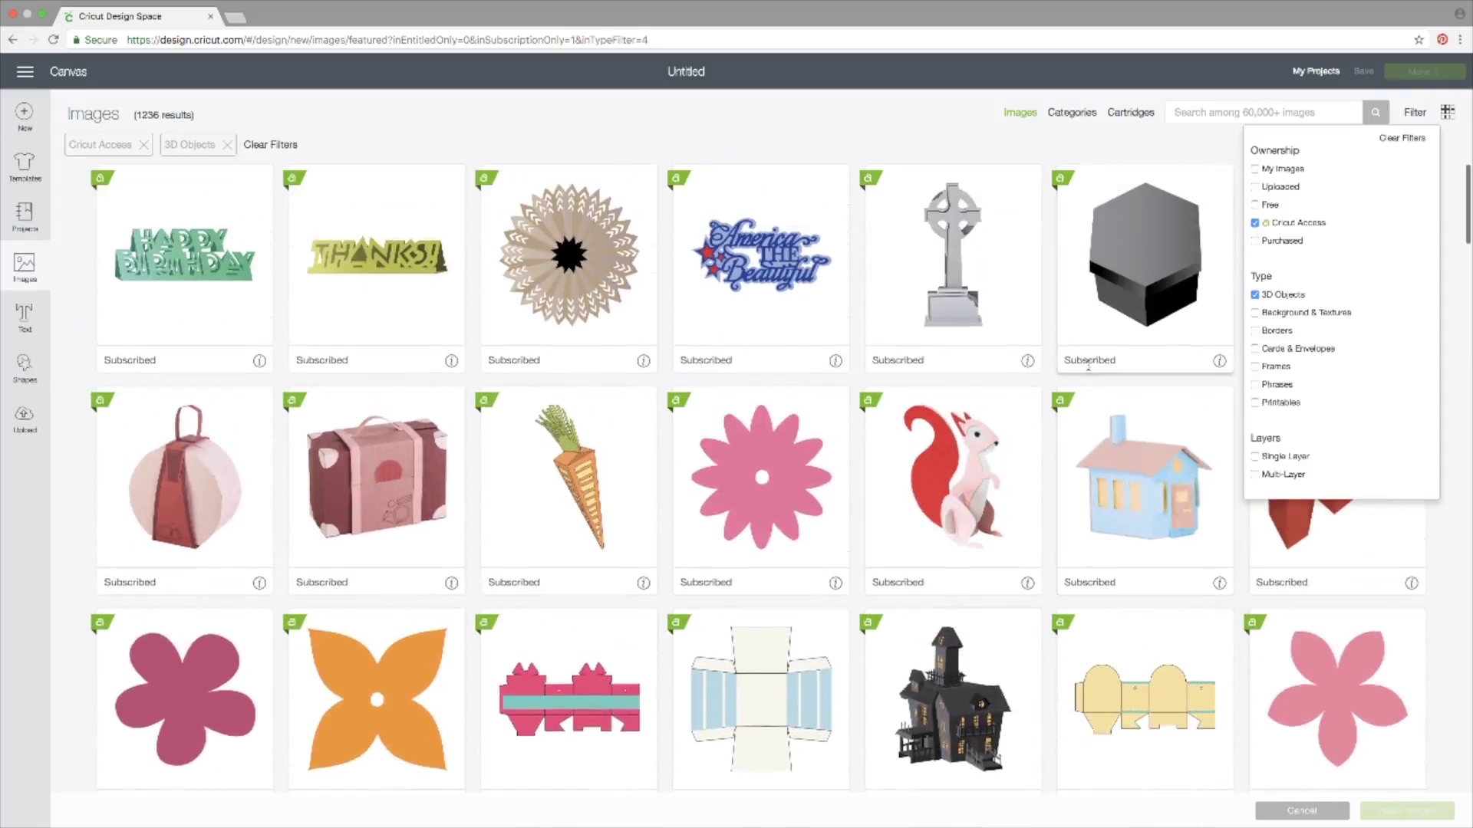
pyautogui.click(1256, 205)
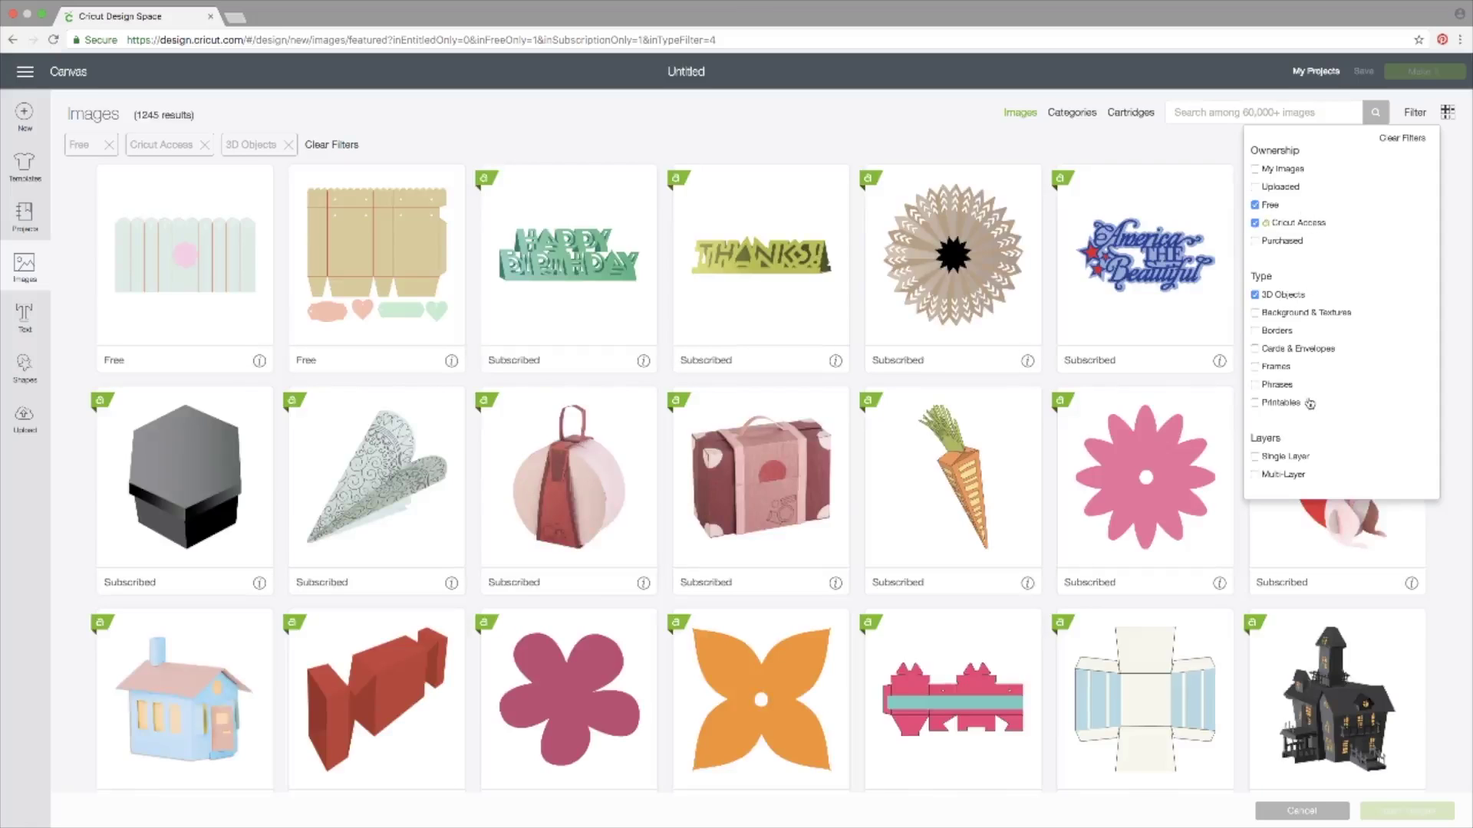
pyautogui.click(1394, 140)
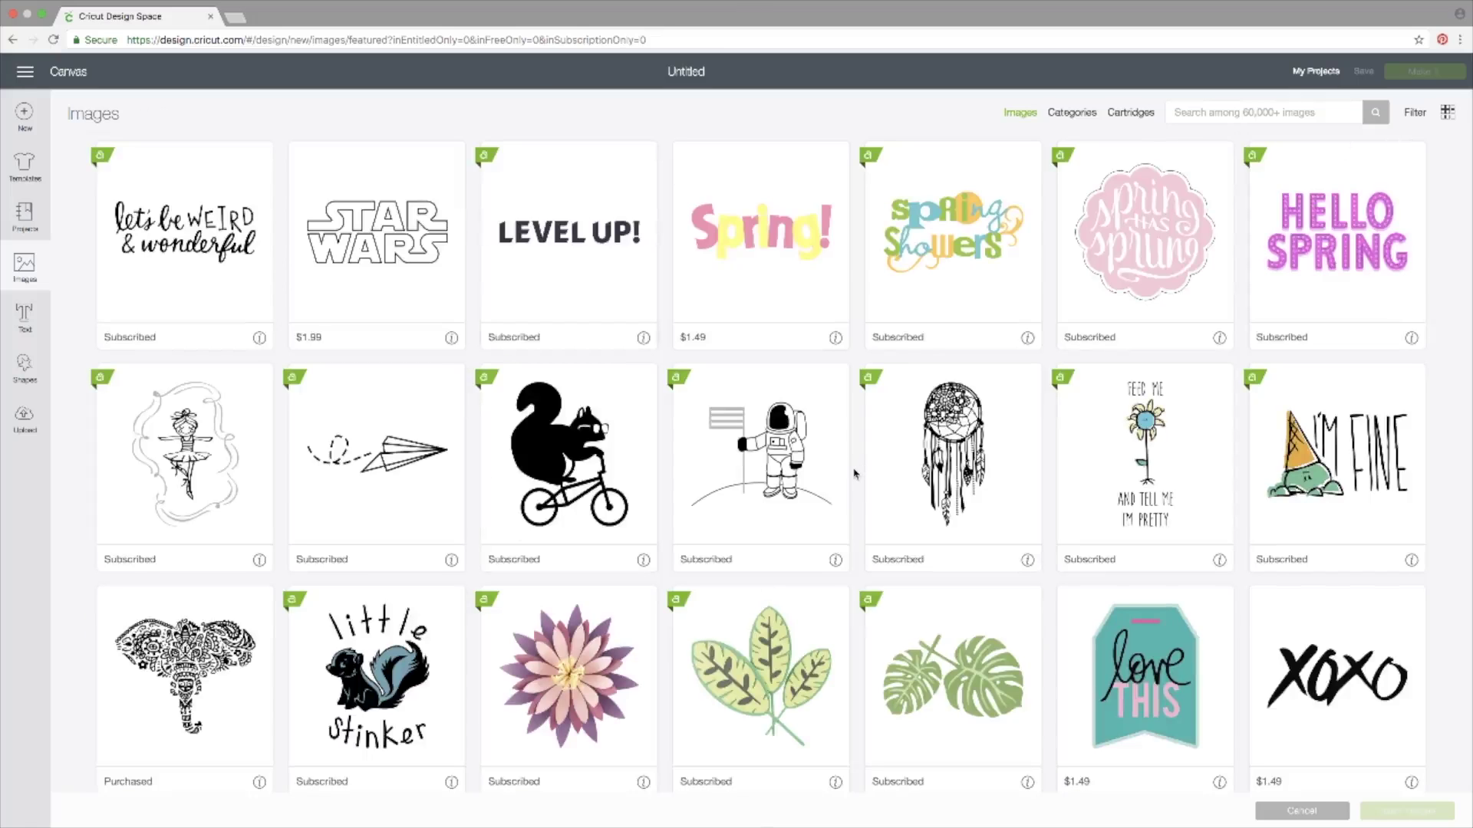
# Step: Show the image library with smaller thumbnails and switch back to the larger thumbnails
pyautogui.click(1448, 113)
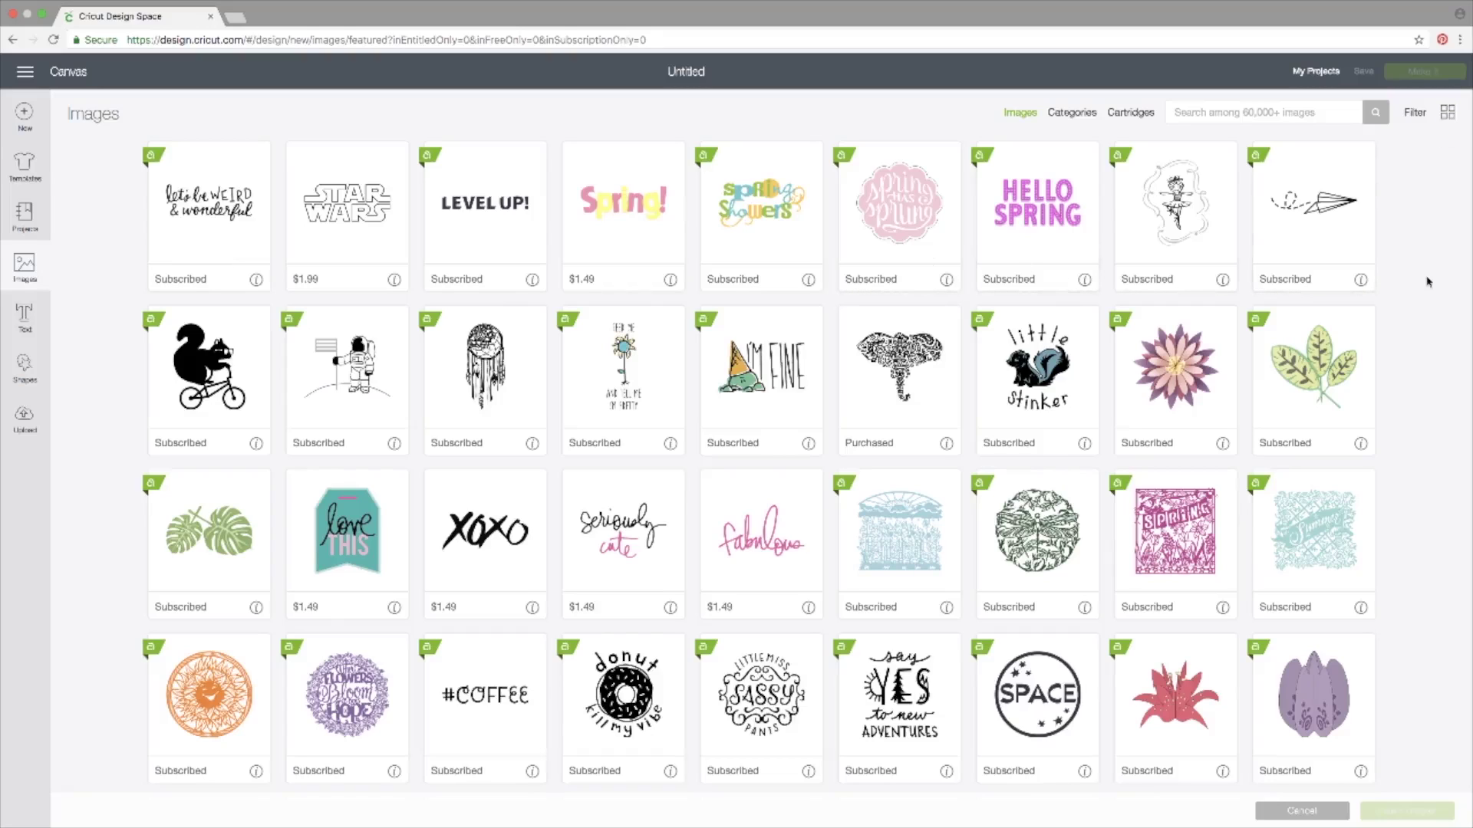
pyautogui.click(1446, 114)
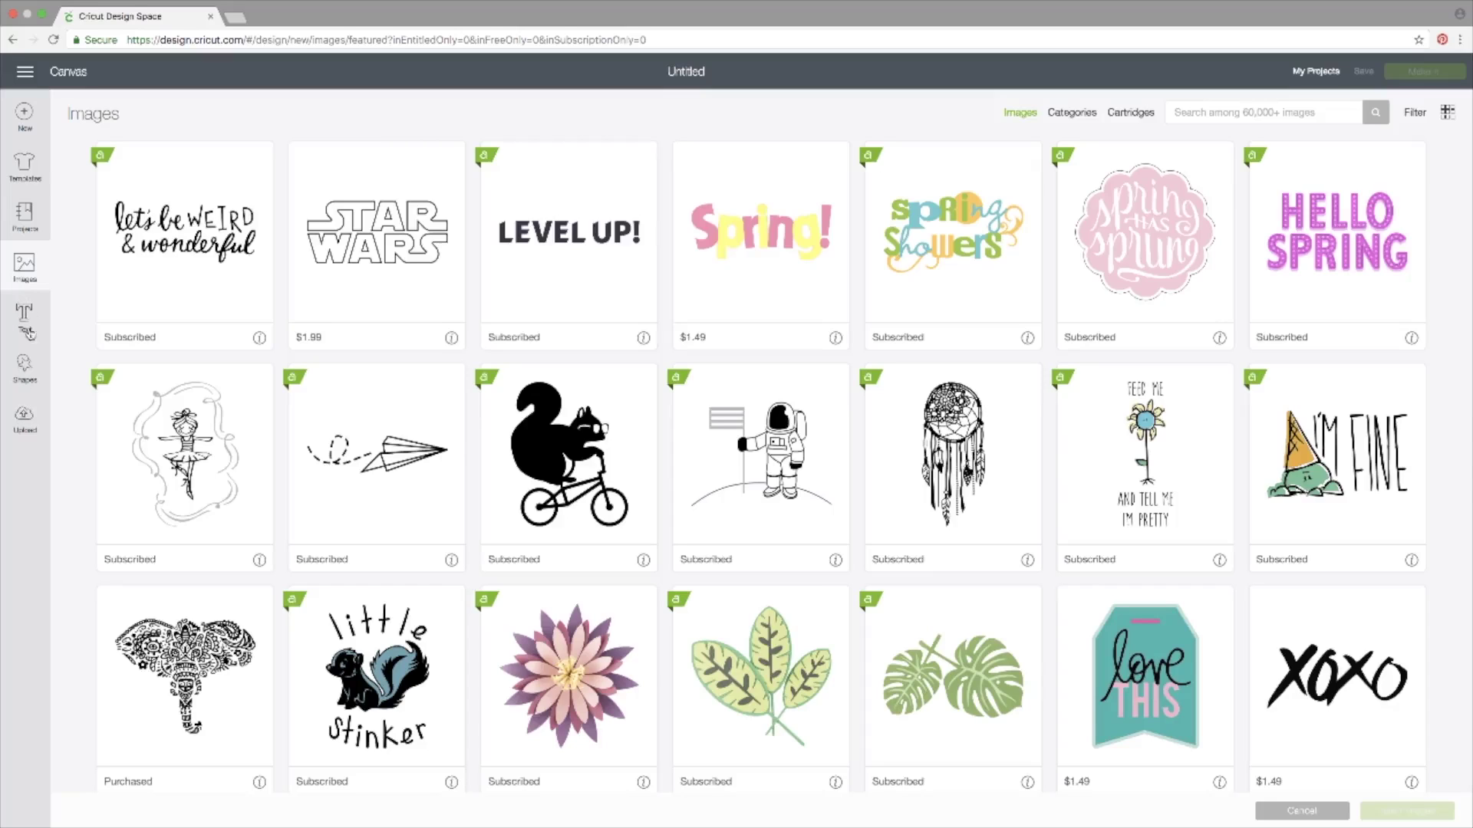
# Step: Start an image upload and choose the file Stuck_On_You.svg from the Downloads folder
pyautogui.click(25, 418)
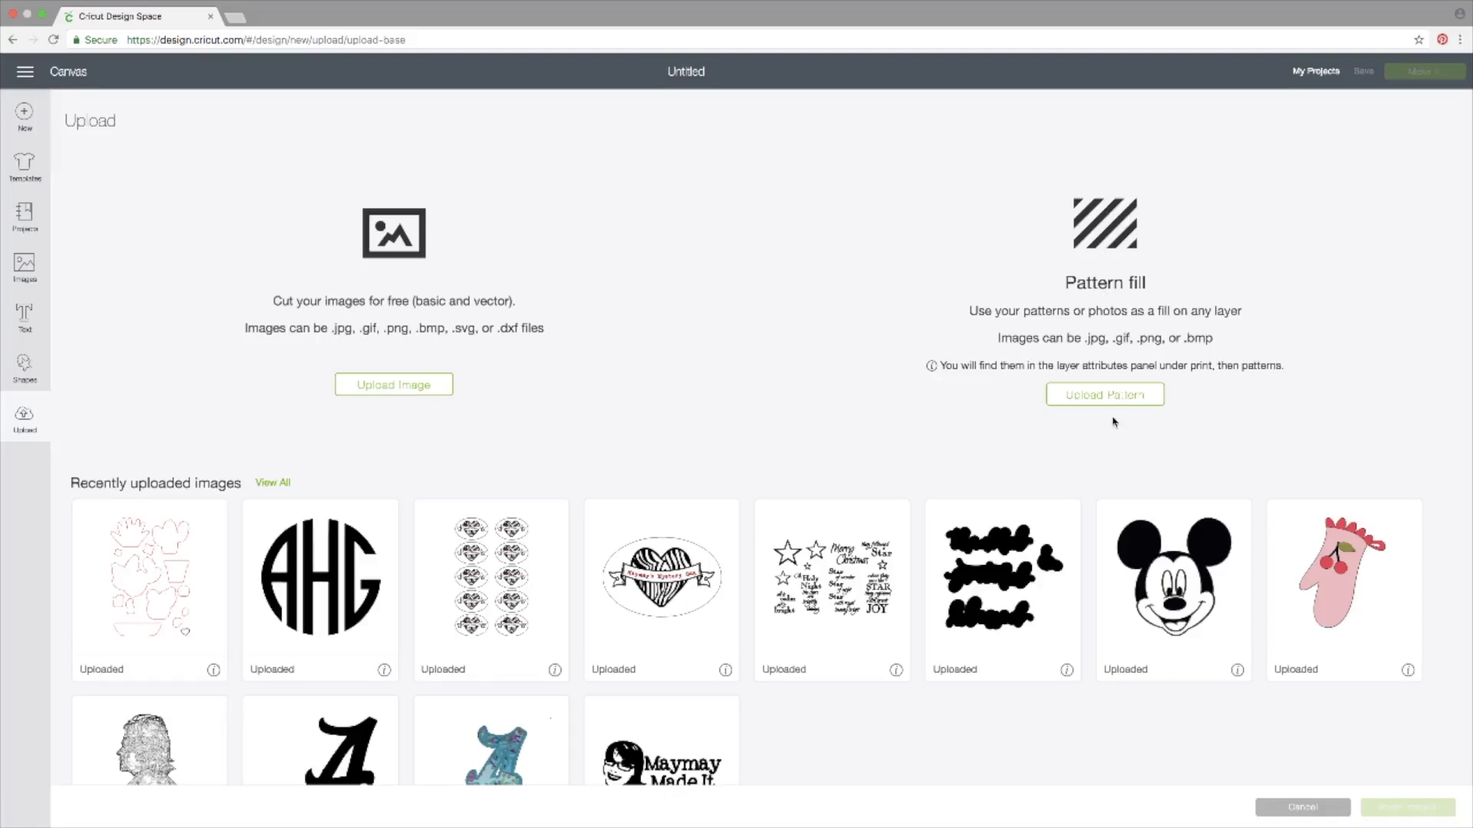
pyautogui.click(395, 388)
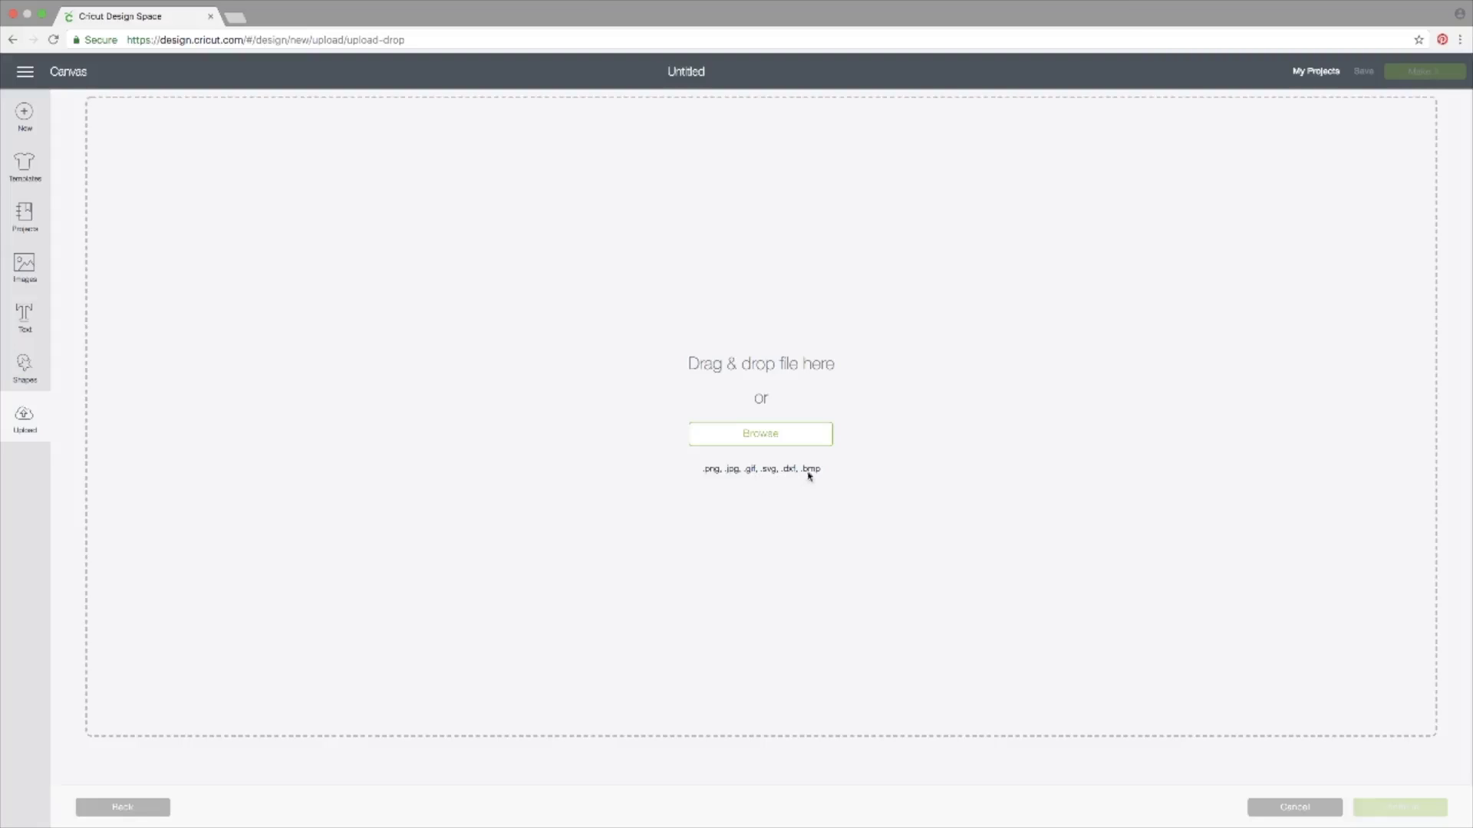
pyautogui.click(772, 445)
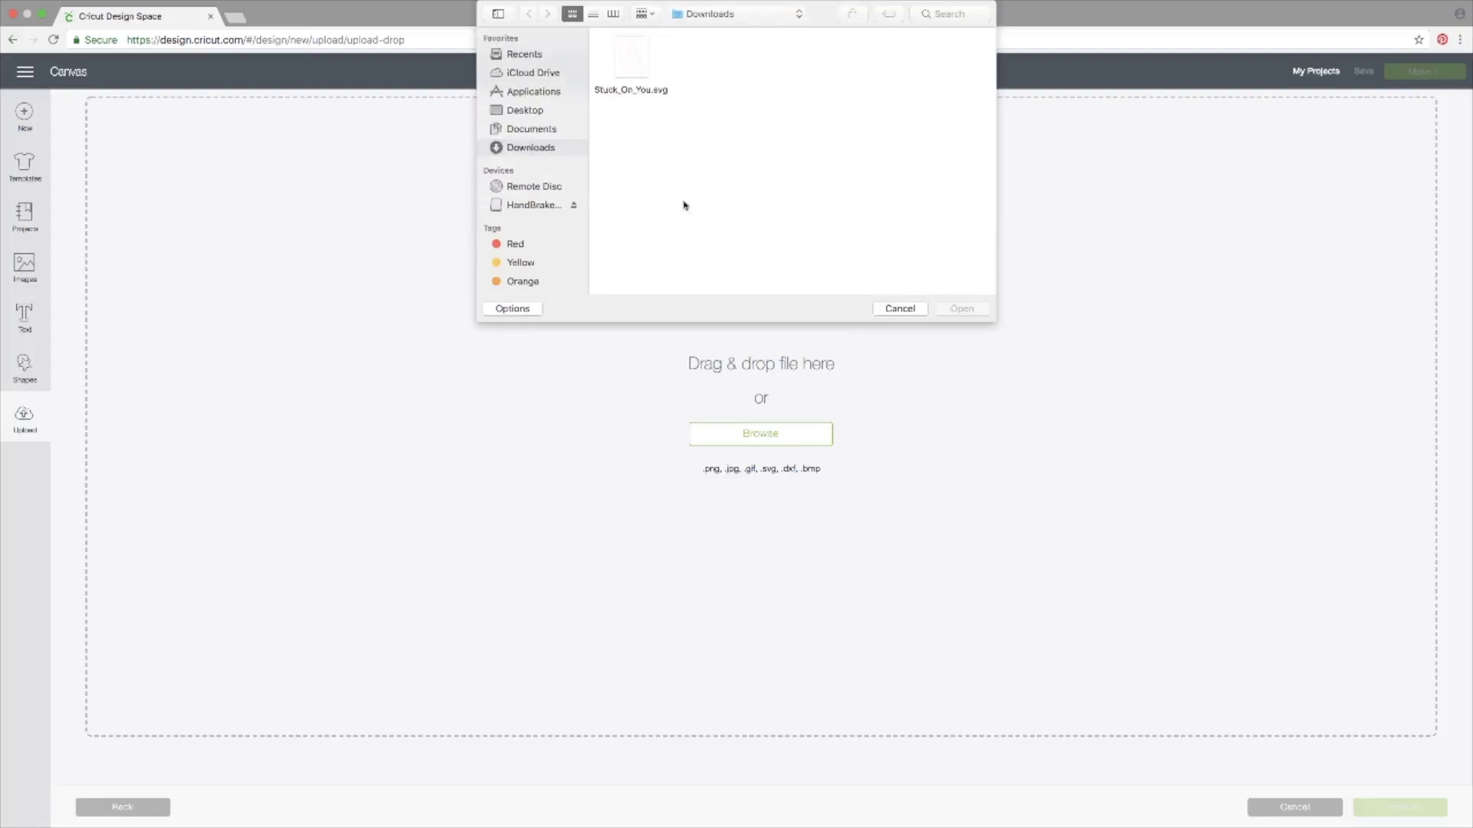
pyautogui.click(633, 58)
pyautogui.click(963, 310)
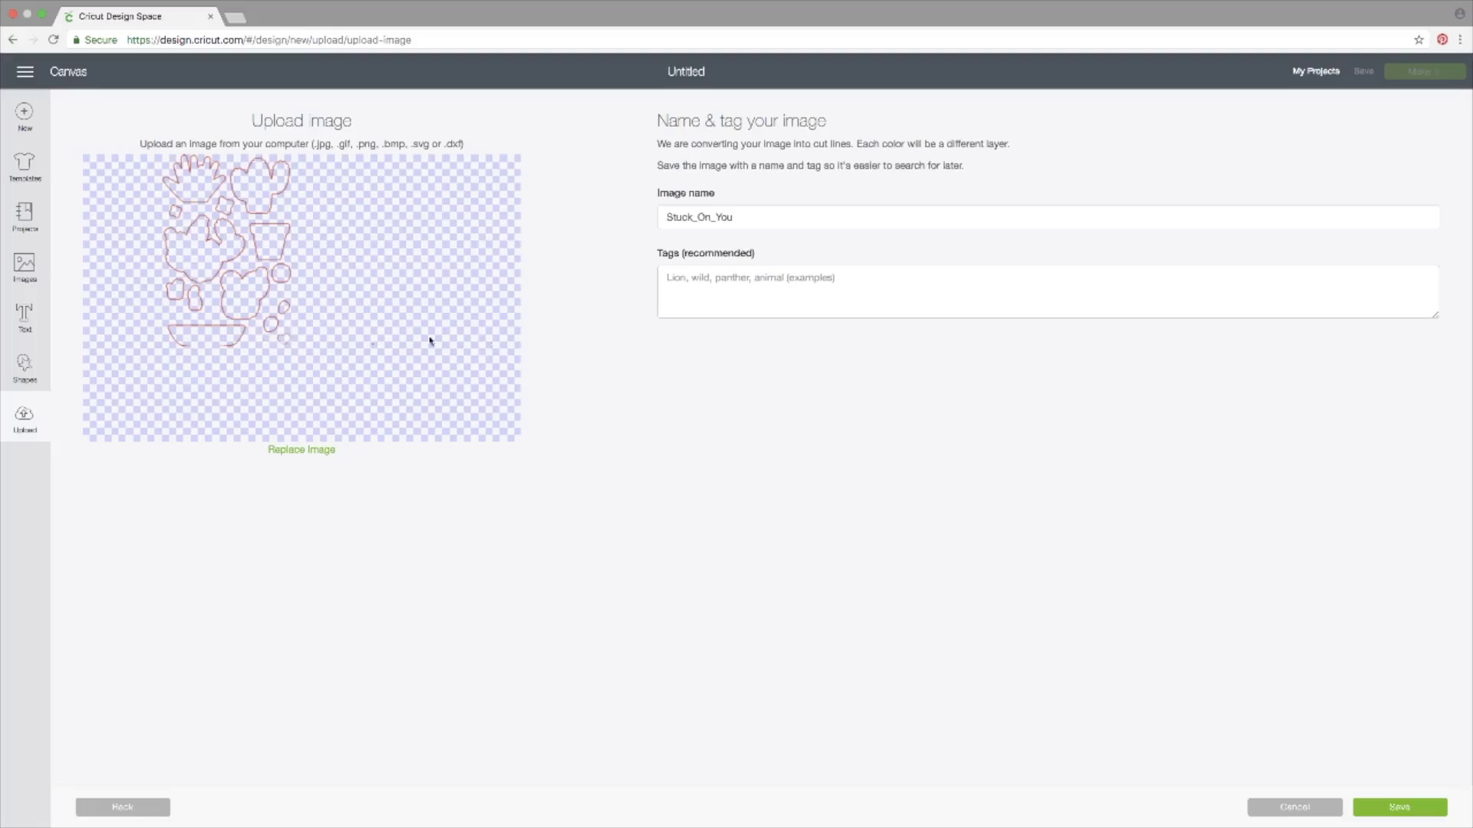
# Step: Tag the uploaded Stuck_On_You image with "stuck on you stamp set" and save it
pyautogui.click(691, 281)
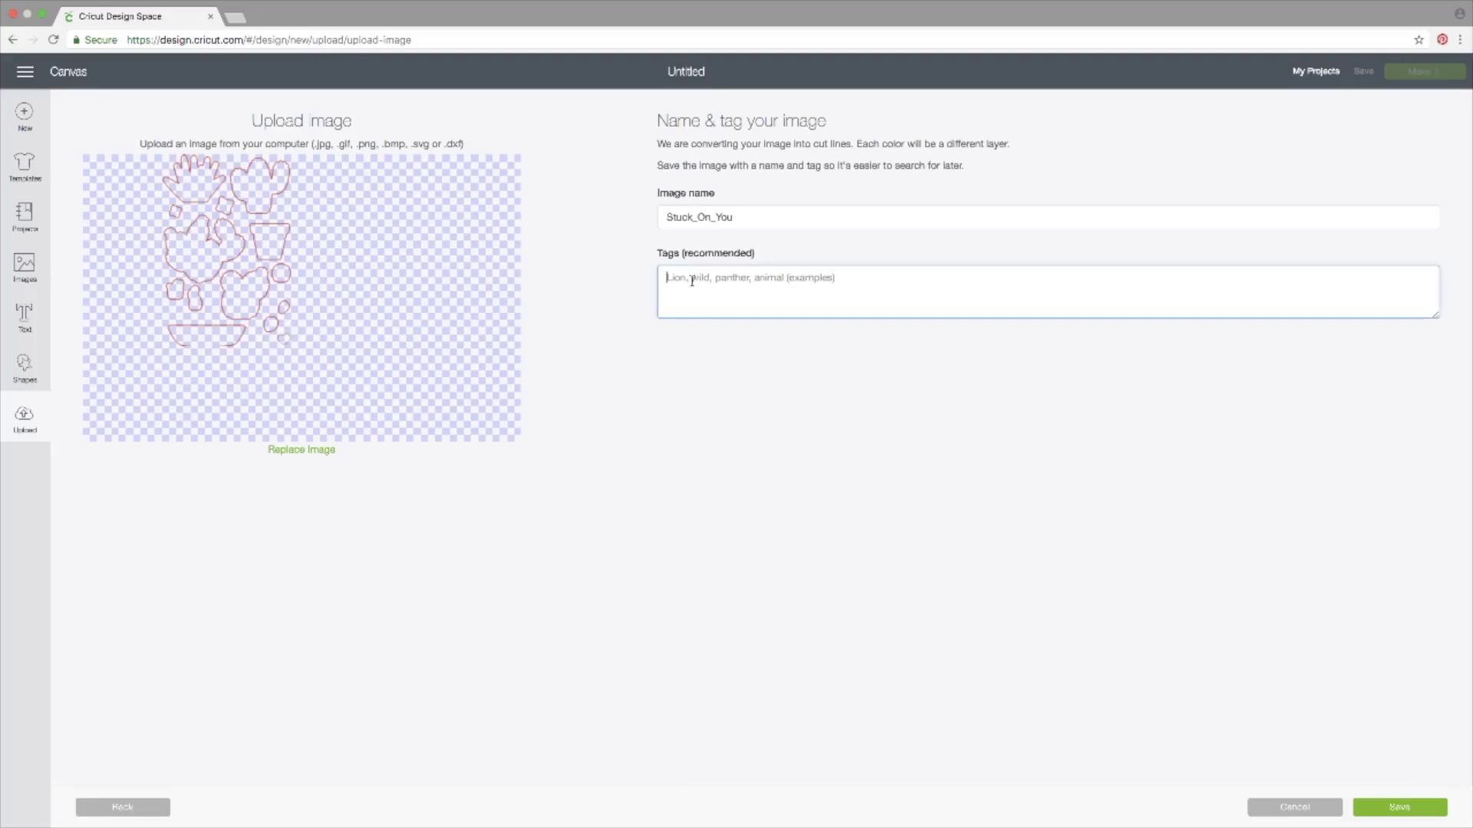
pyautogui.write('stuck on you stamp set')
pyautogui.click(1405, 814)
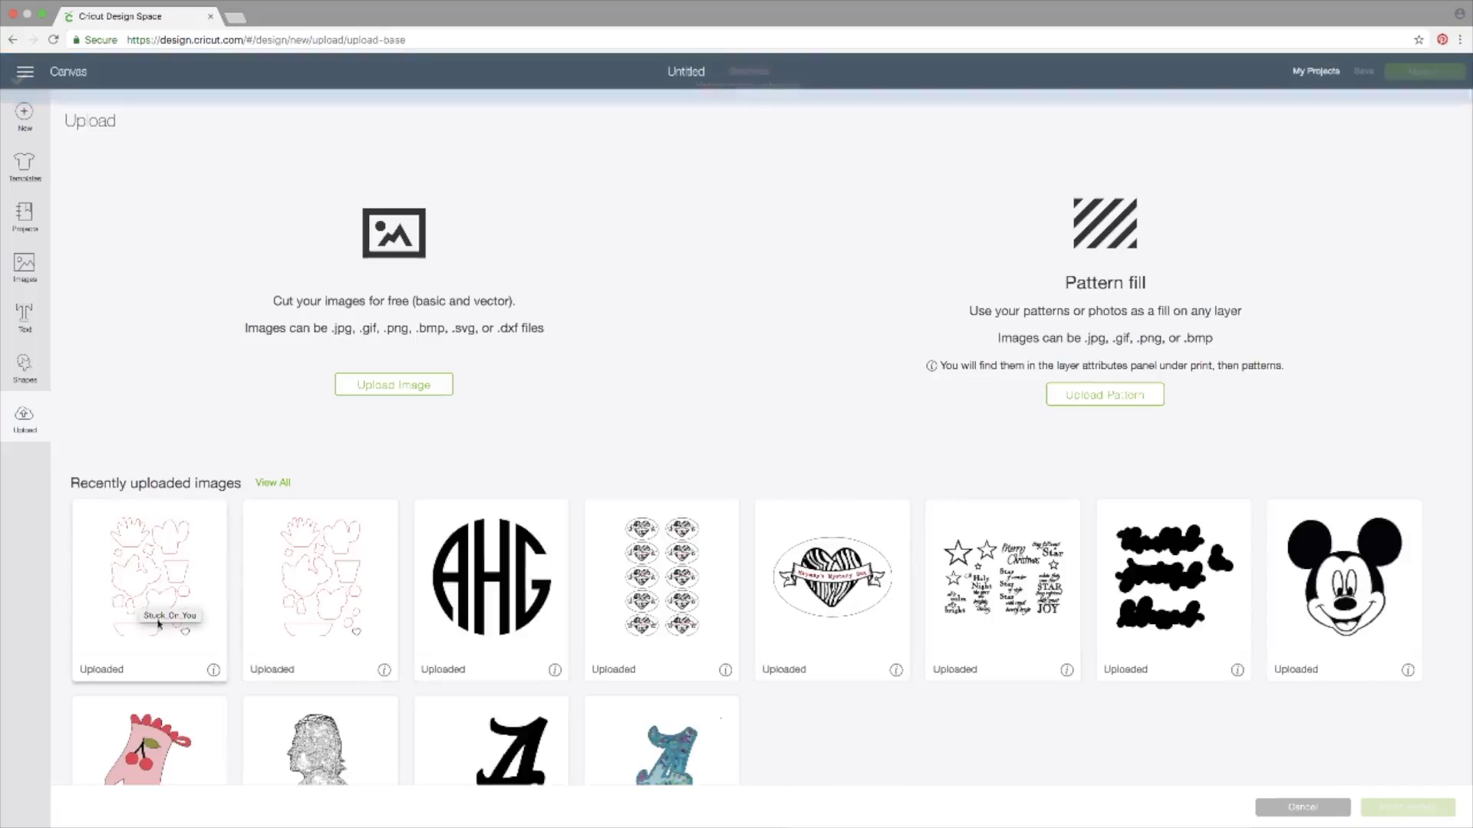
# Step: View the details of the newest Stuck_On_You upload and return to its thumbnail
pyautogui.moveTo(208, 681)
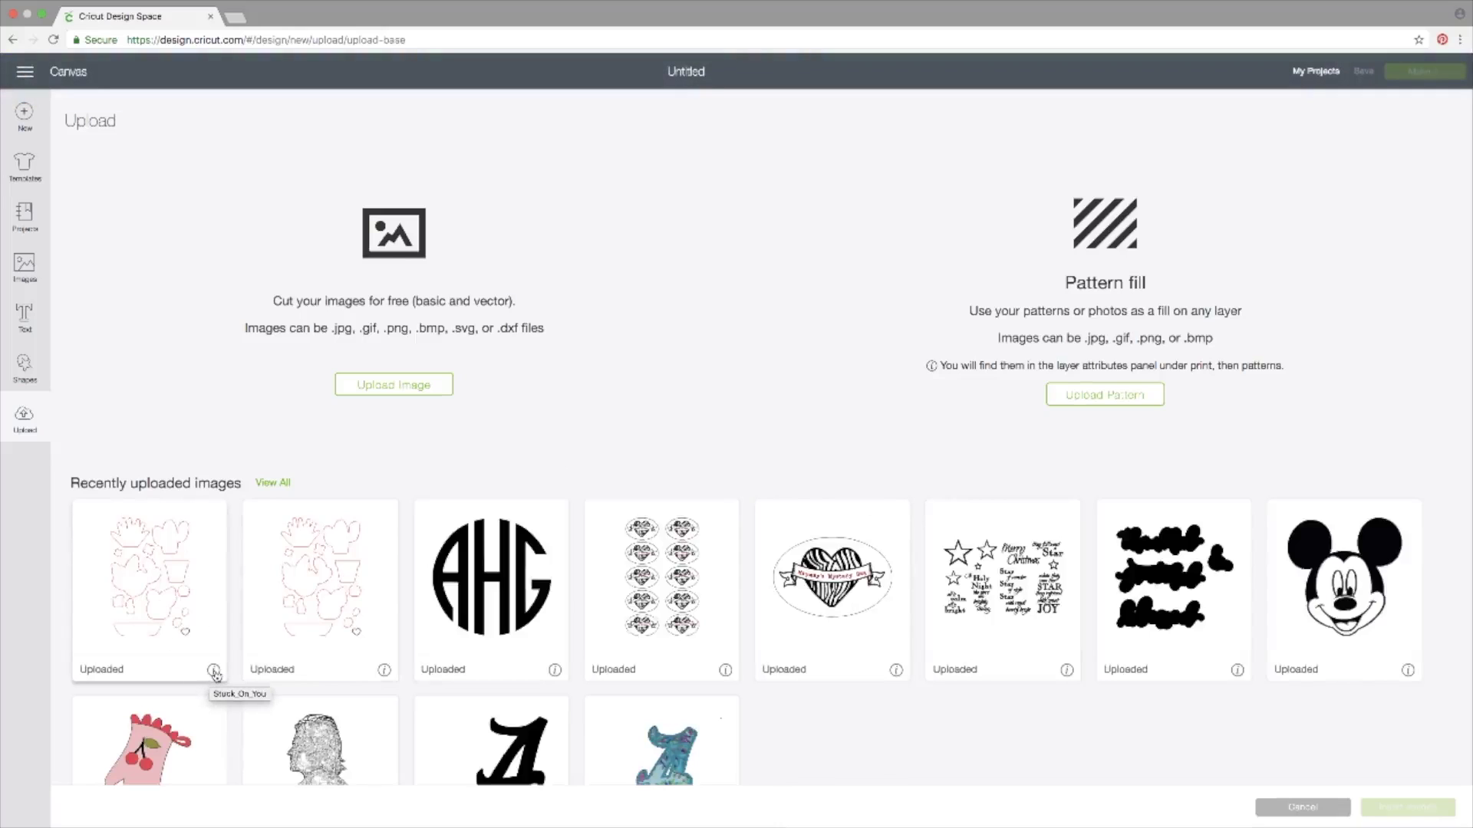
pyautogui.click(214, 671)
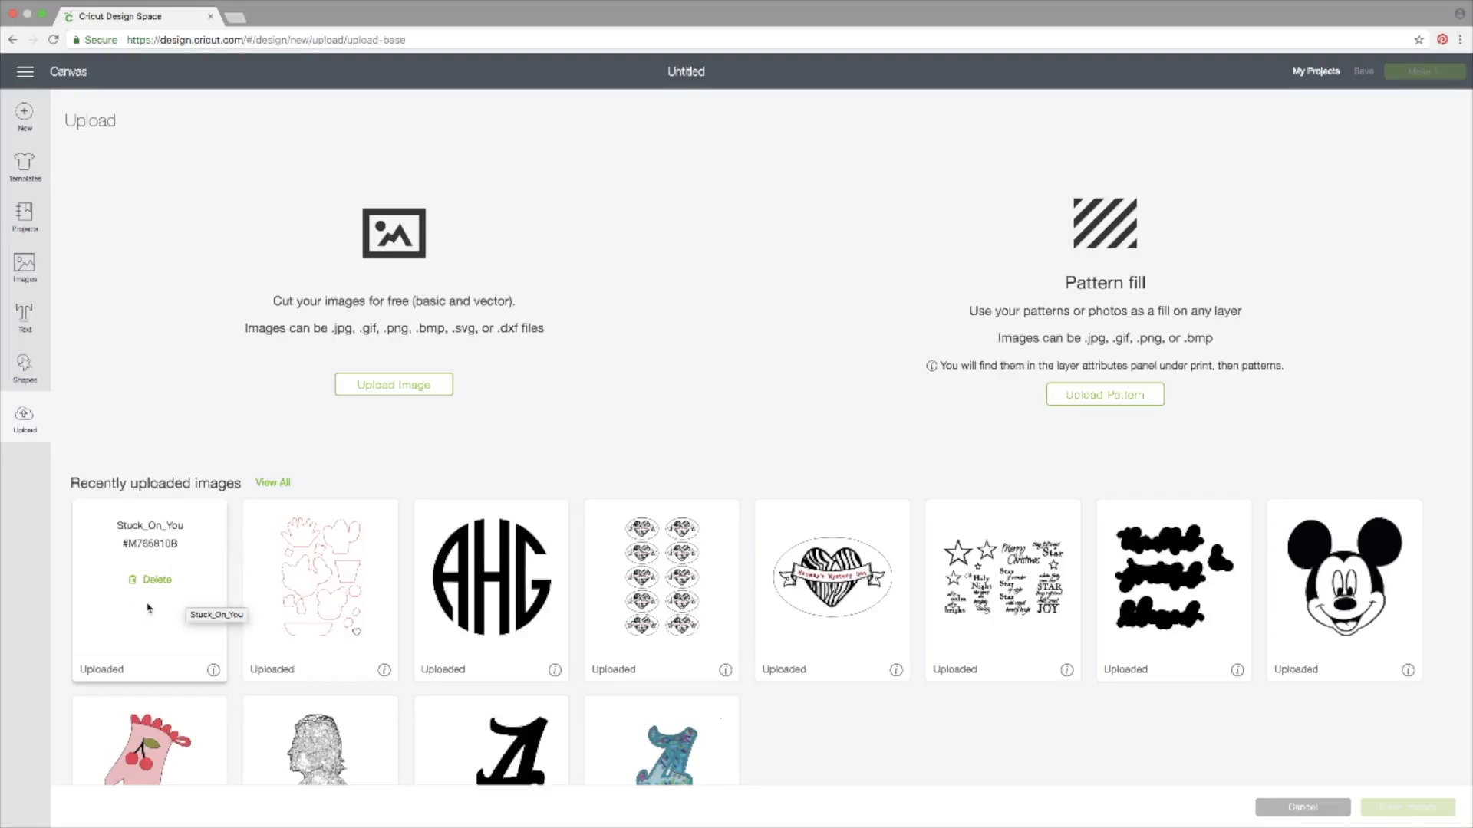
pyautogui.click(176, 588)
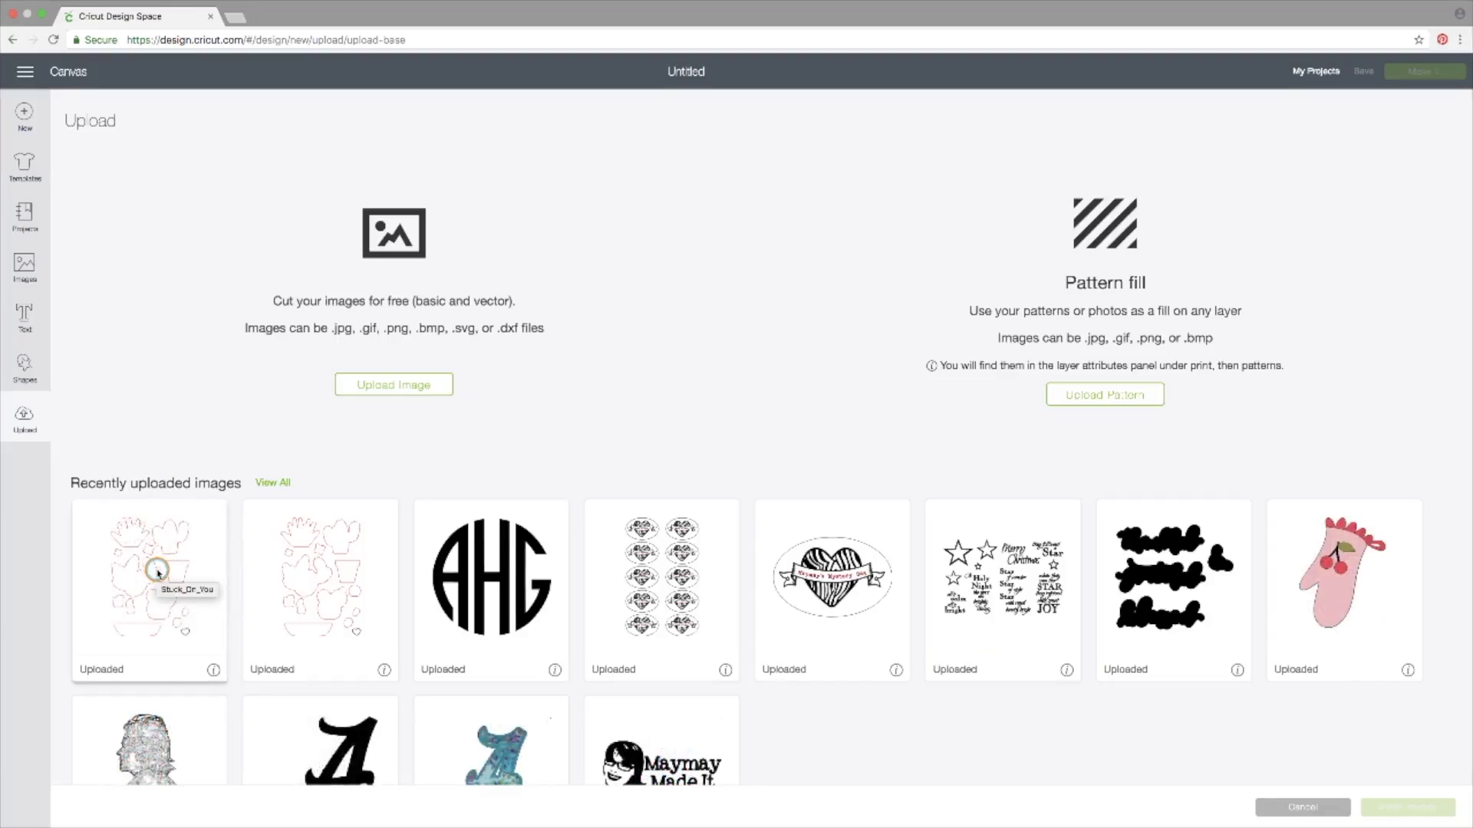
# Step: Insert the newest Stuck_On_You upload, move it near the canvas's upper-left corner, and delete it from the canvas
pyautogui.click(157, 571)
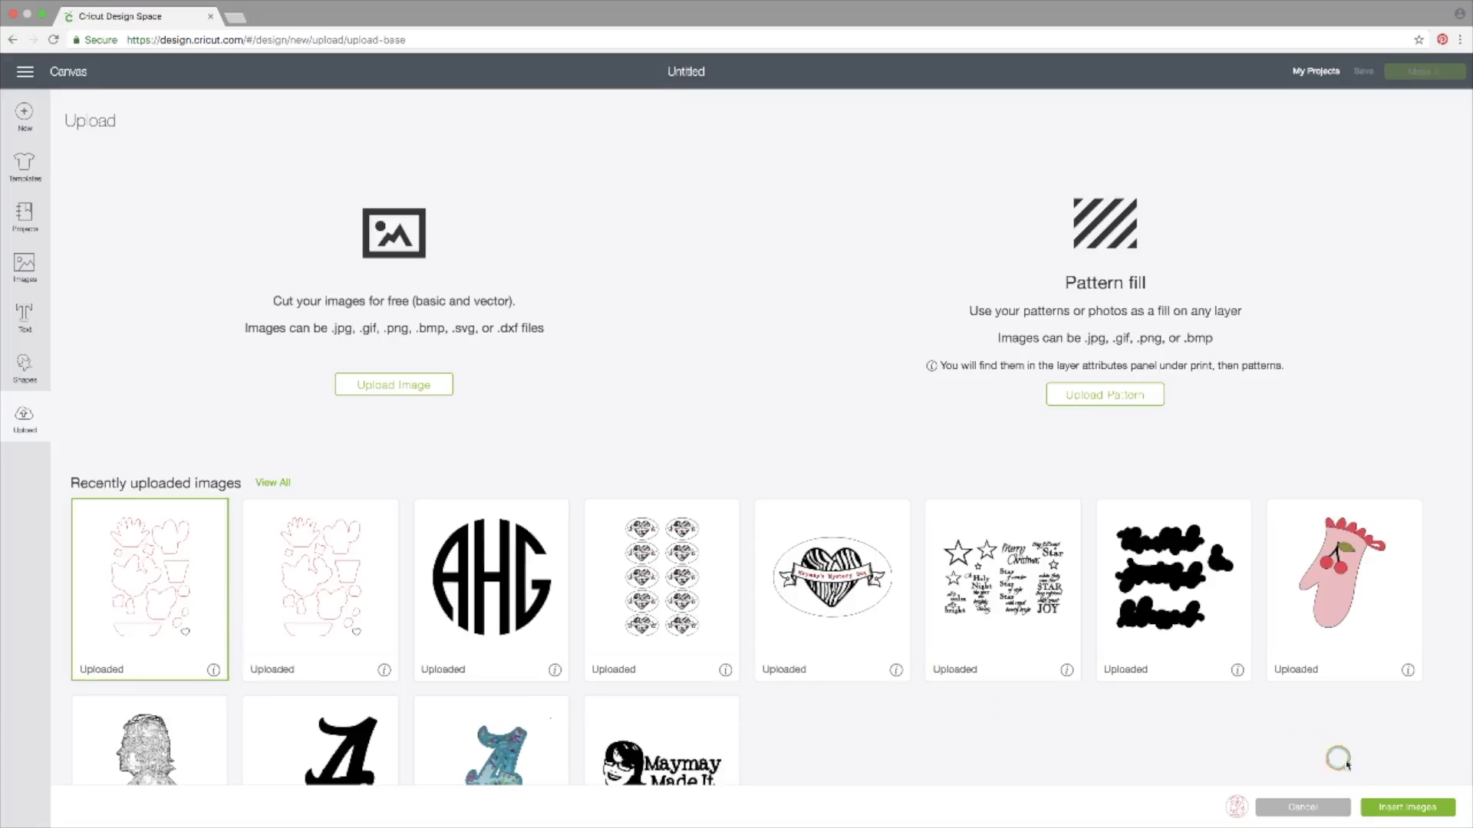
pyautogui.click(1396, 808)
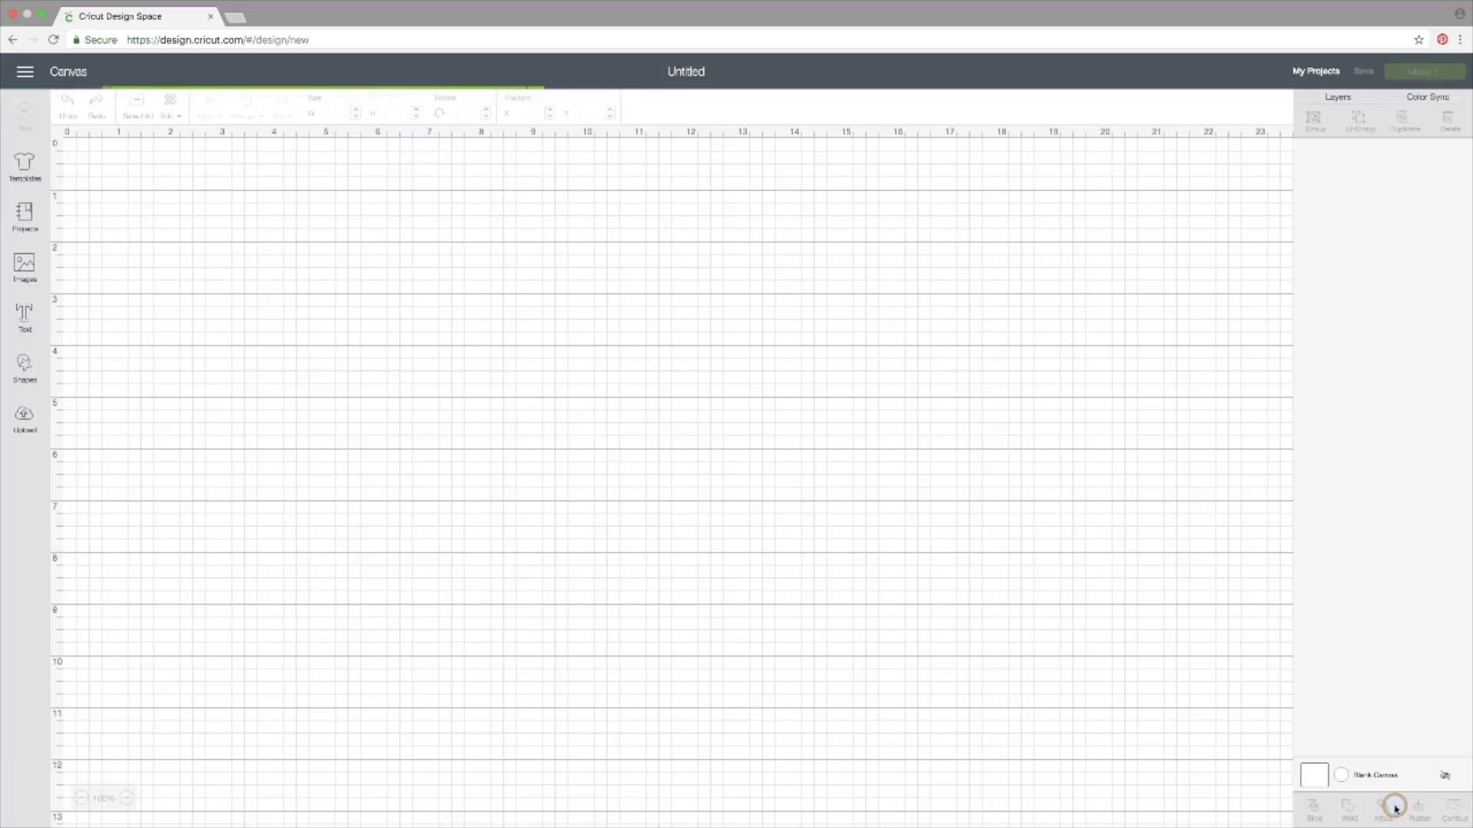
pyautogui.moveTo(330, 368); pyautogui.dragTo(297, 292)
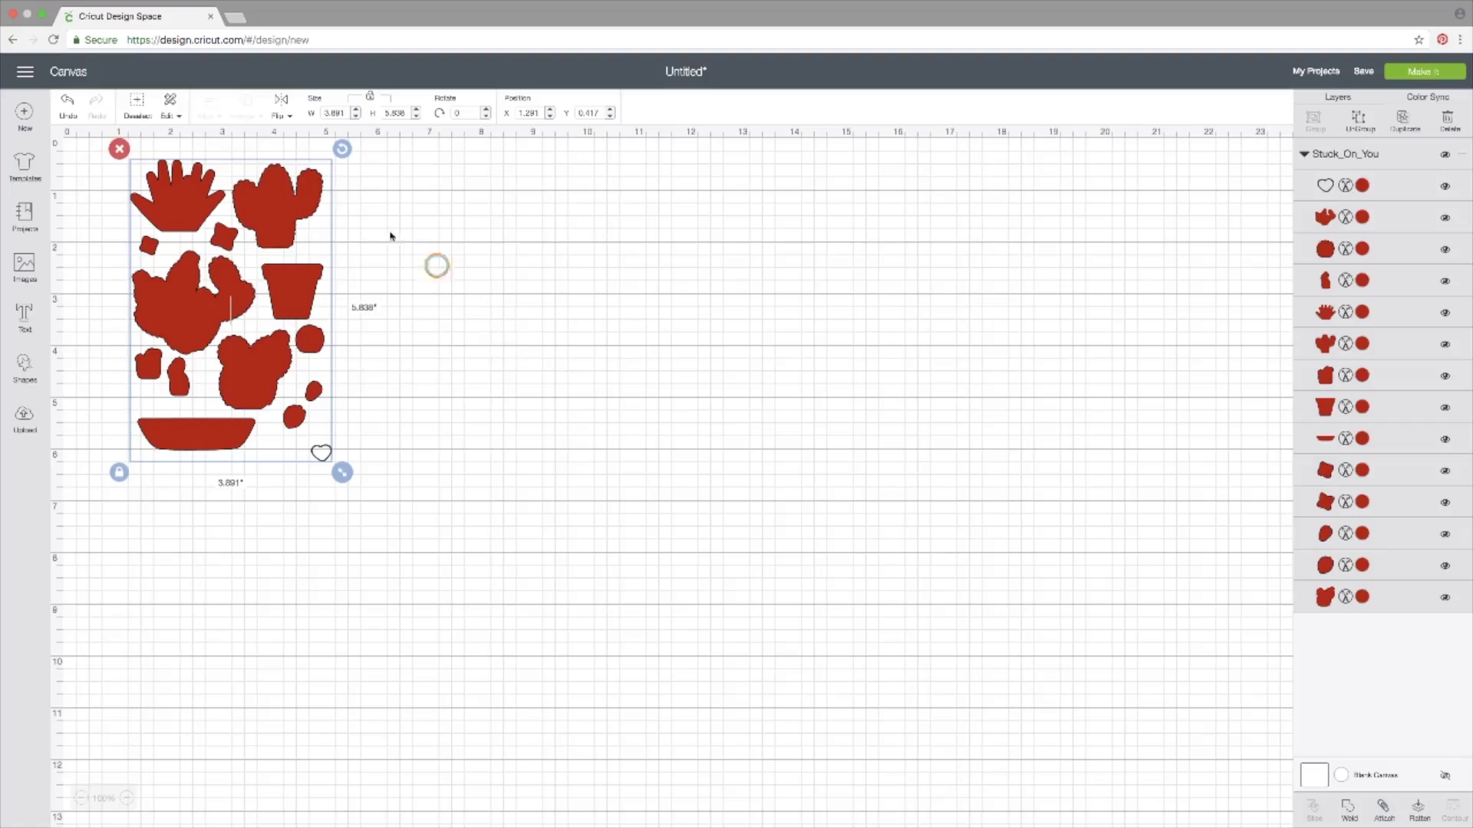
pyautogui.click(119, 149)
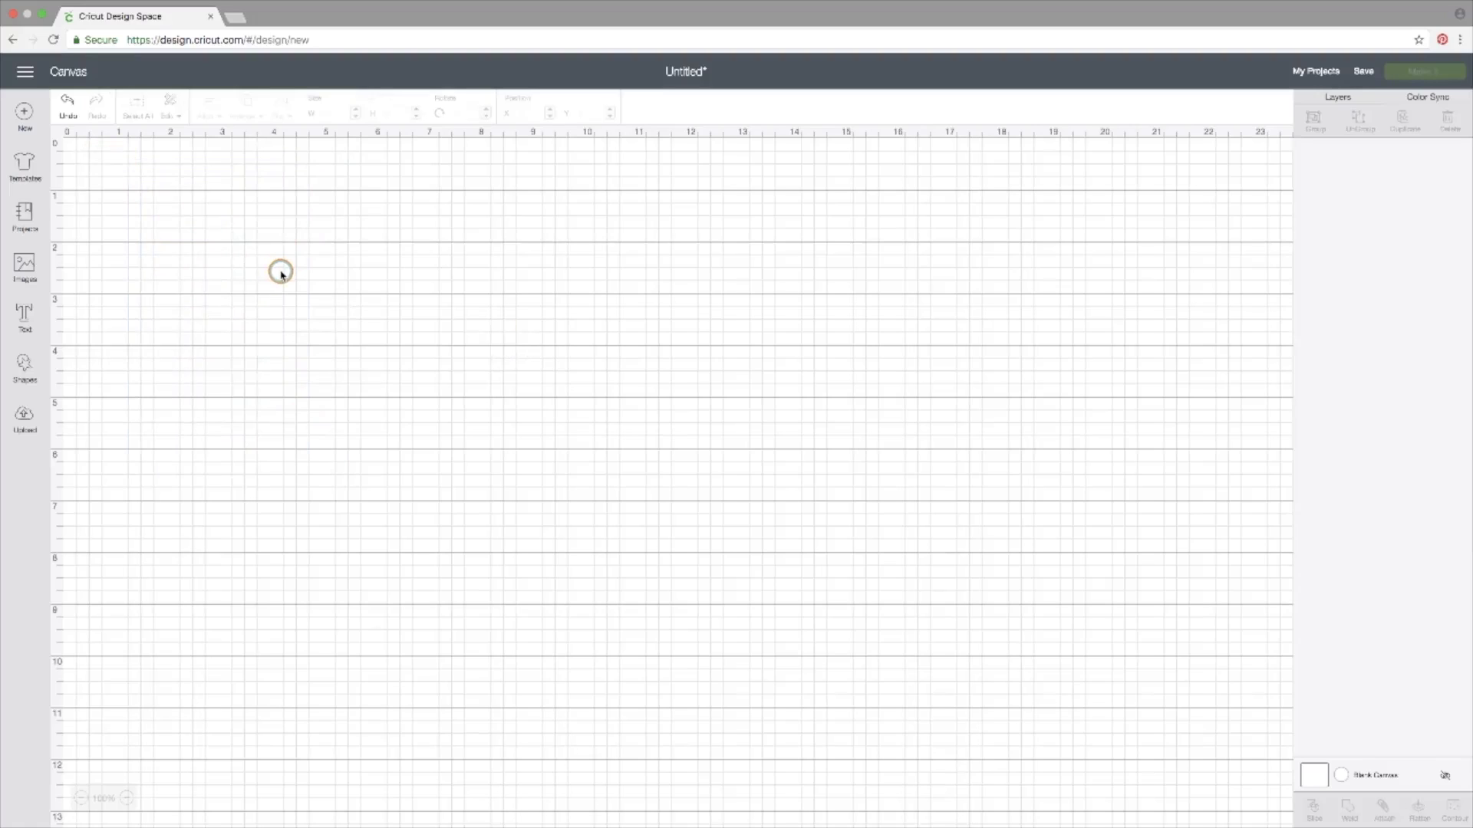
# Step: Insert the newest Stuck_On_You upload a second time, shift it toward the canvas origin, and remove it again
pyautogui.click(23, 418)
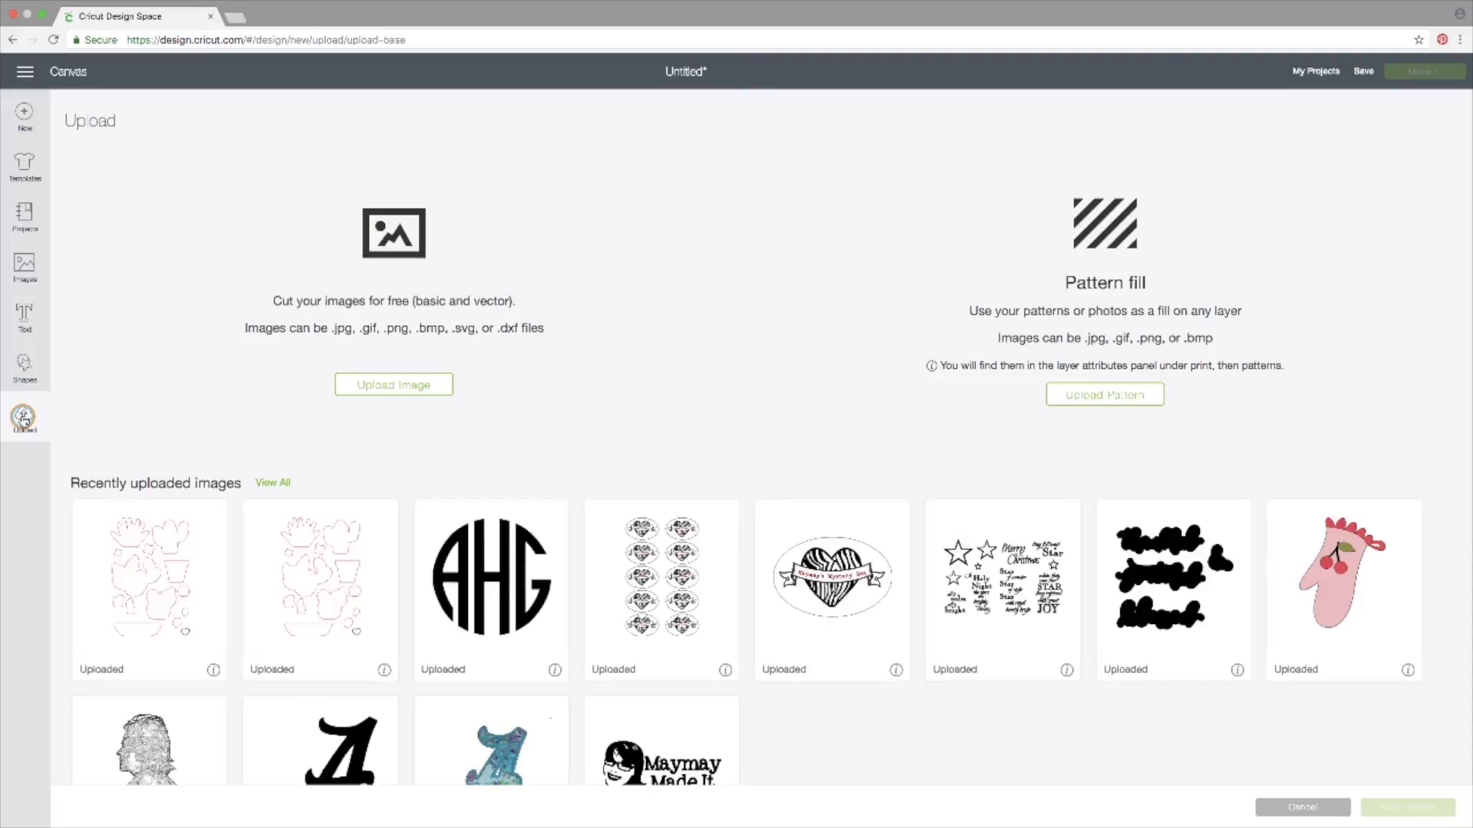
pyautogui.click(162, 586)
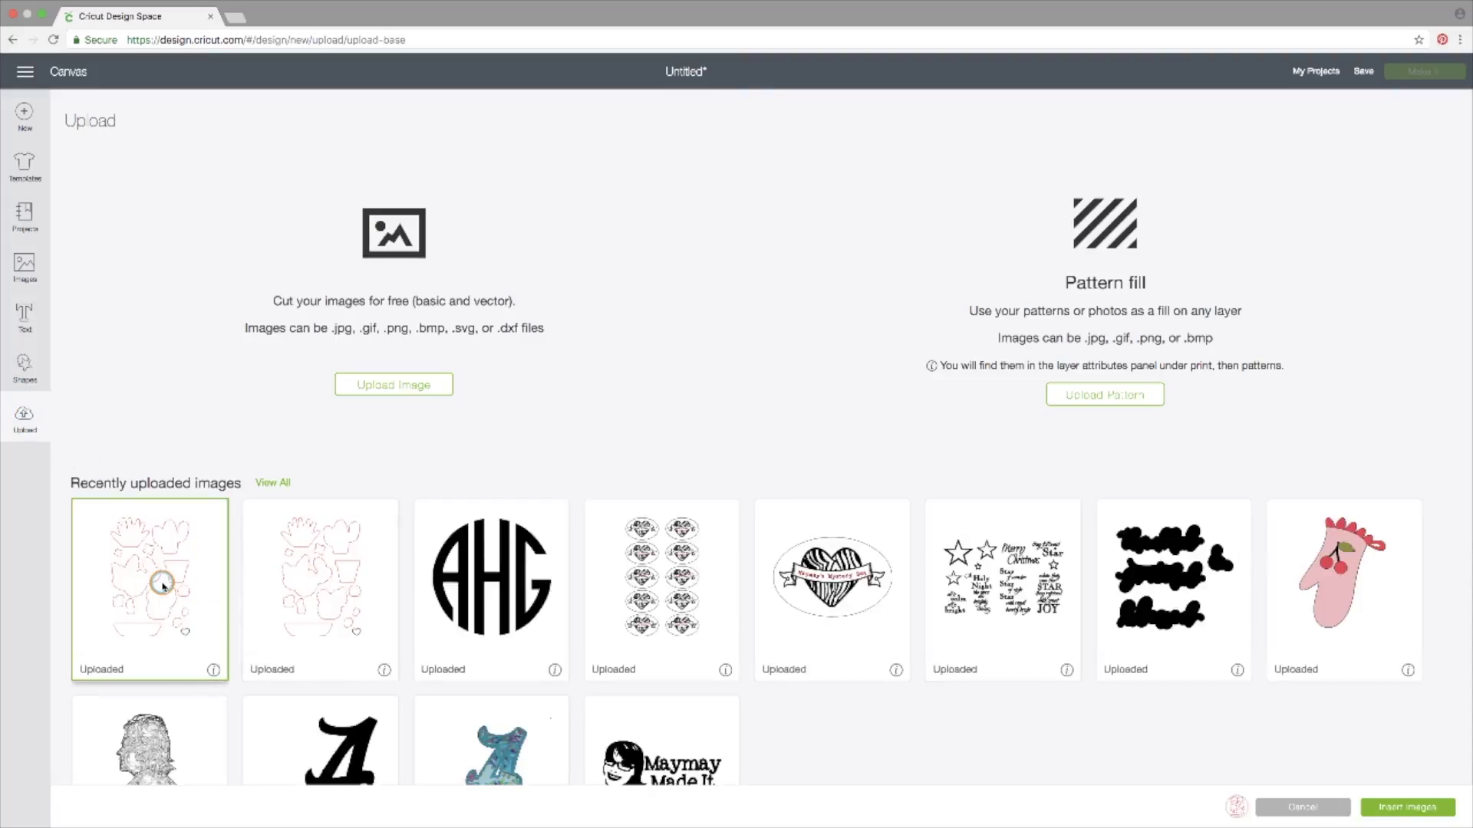
pyautogui.click(1398, 809)
pyautogui.moveTo(349, 345); pyautogui.dragTo(246, 230)
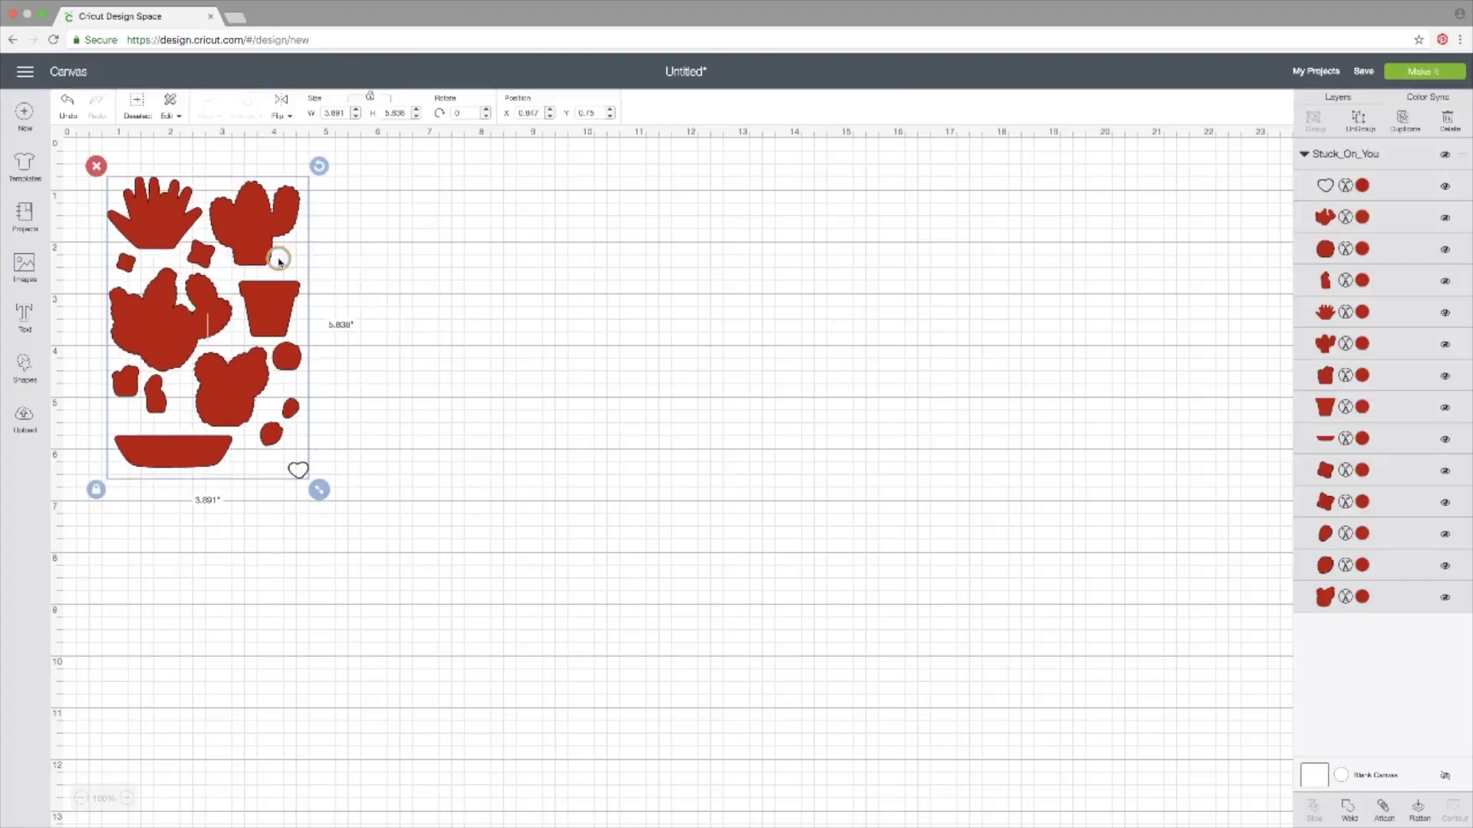
pyautogui.click(95, 165)
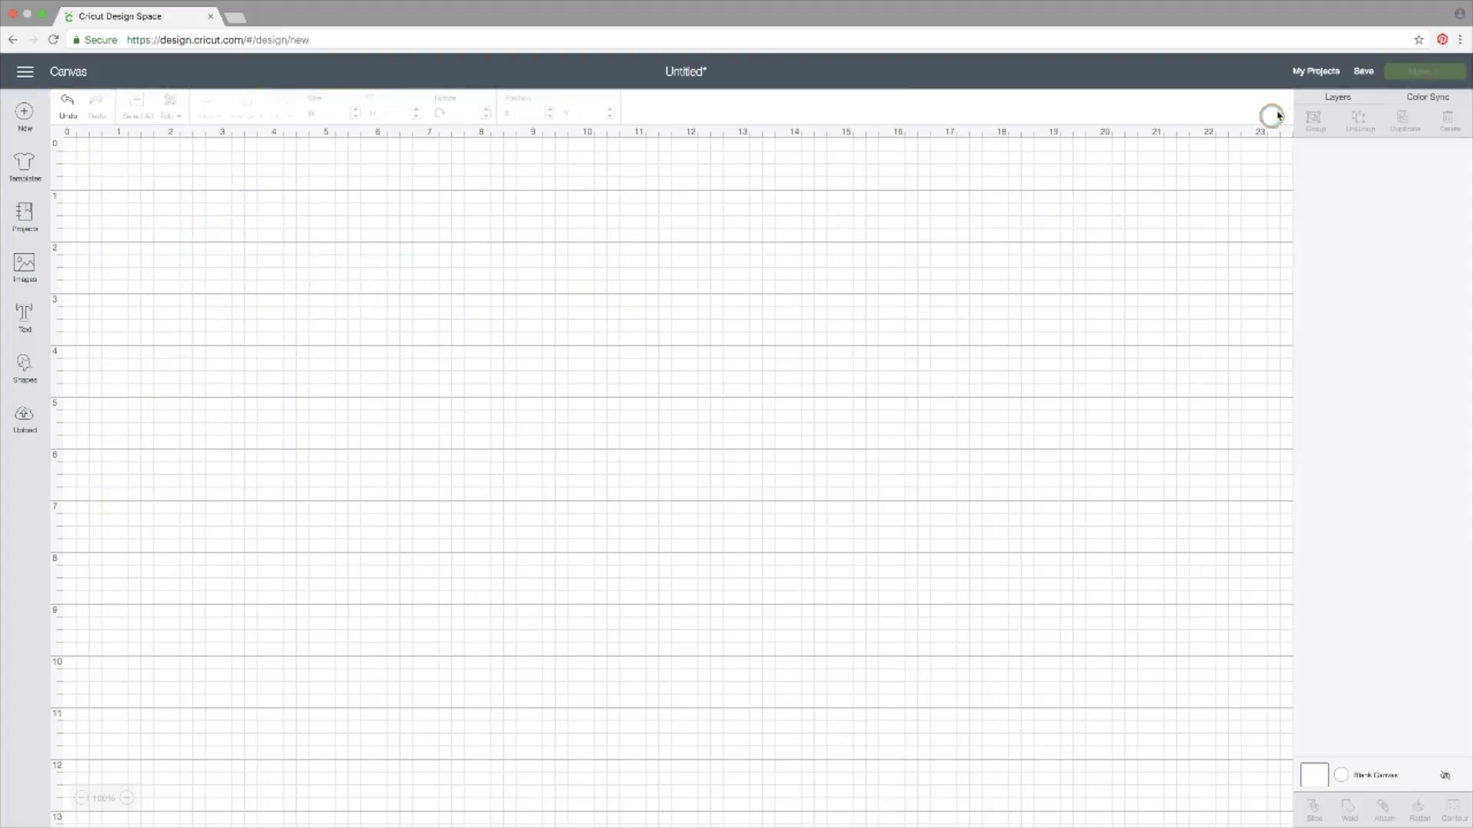
# Step: Browse My Projects to the end and open the last project, the blue utensils design, for customizing, replacing the unsaved canvas project
pyautogui.click(1335, 77)
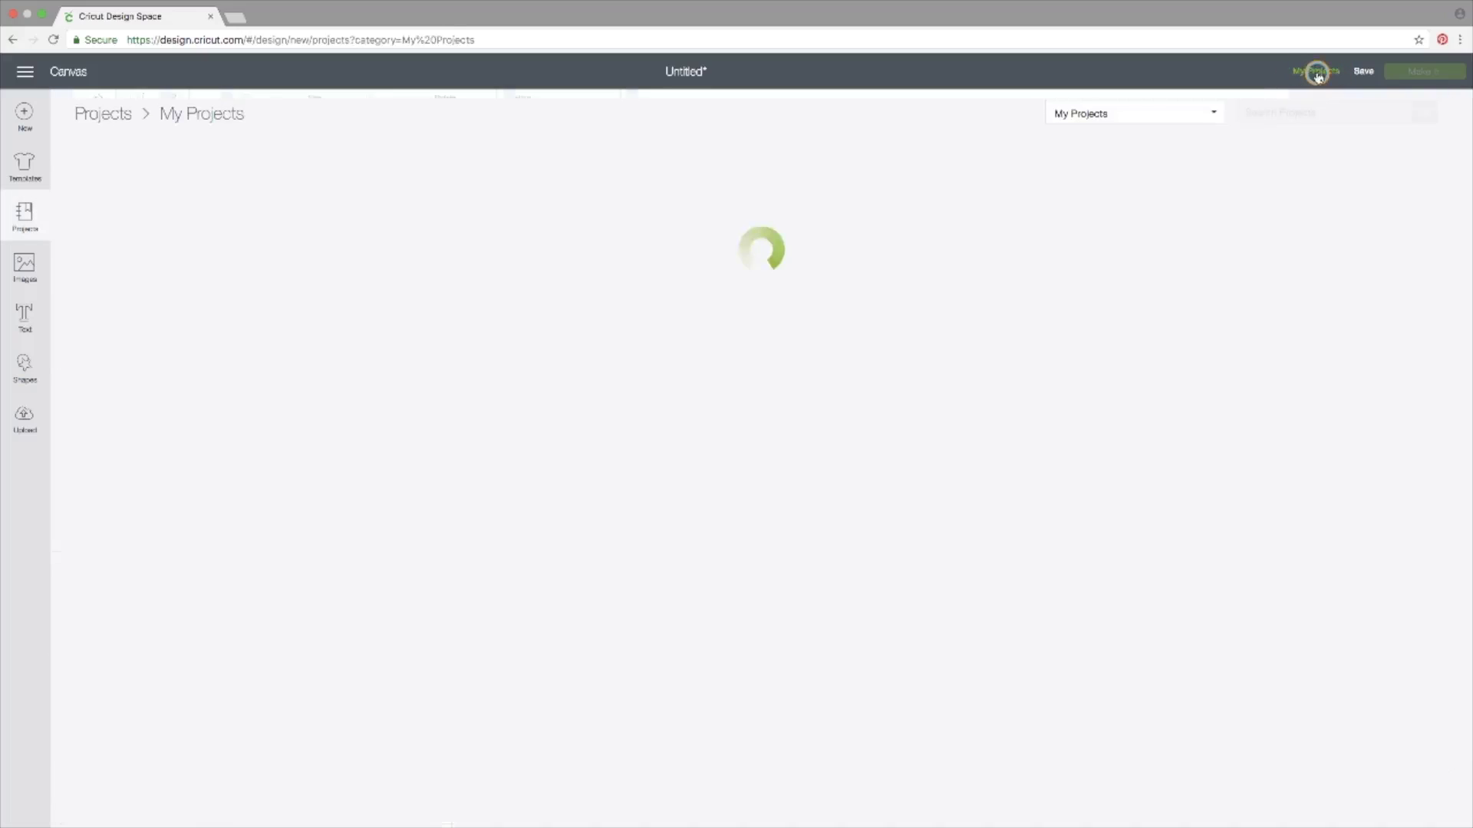
pyautogui.scroll(-10, 899, 435)
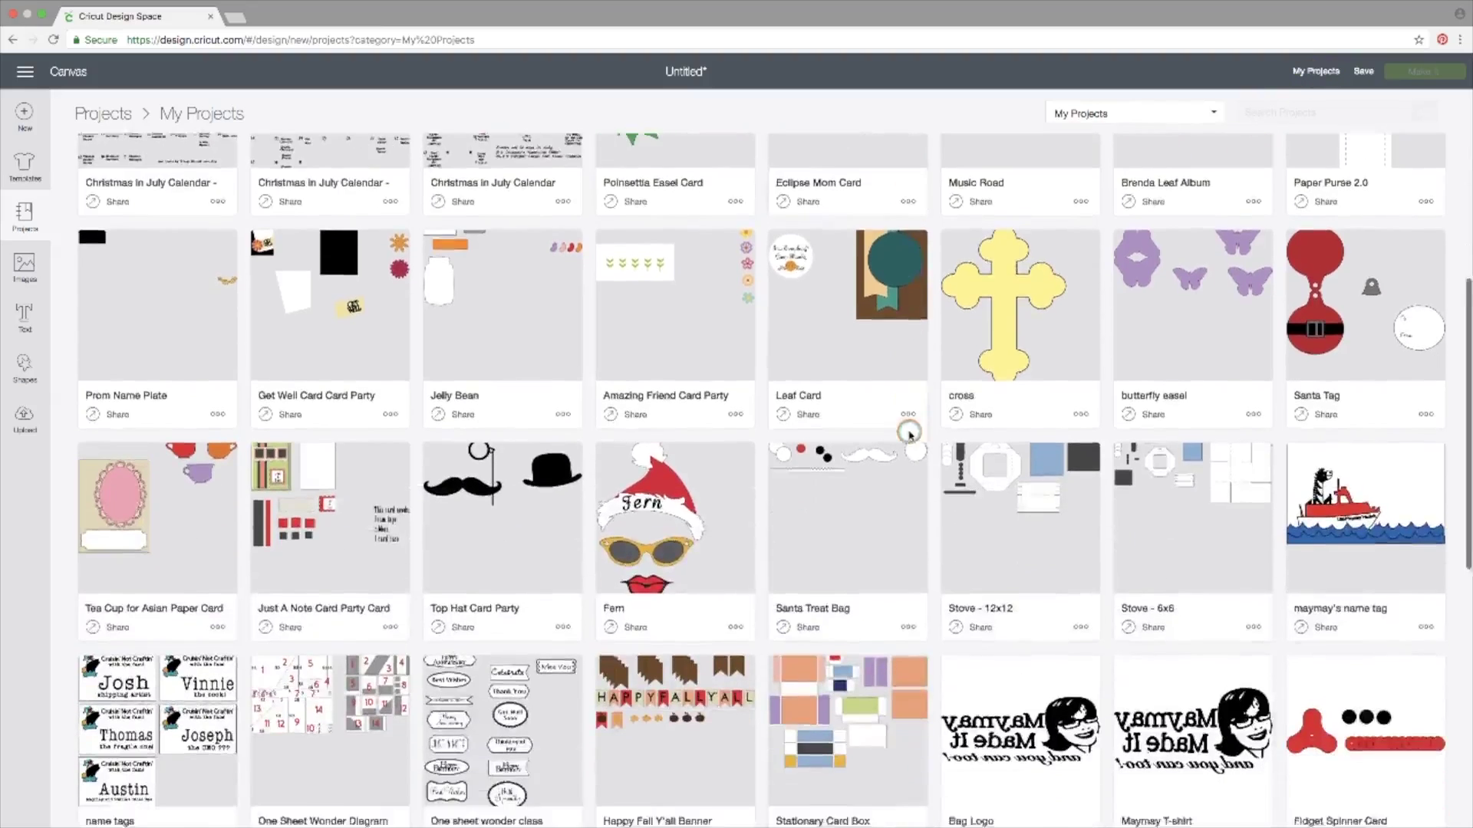
pyautogui.scroll(-10, 911, 433)
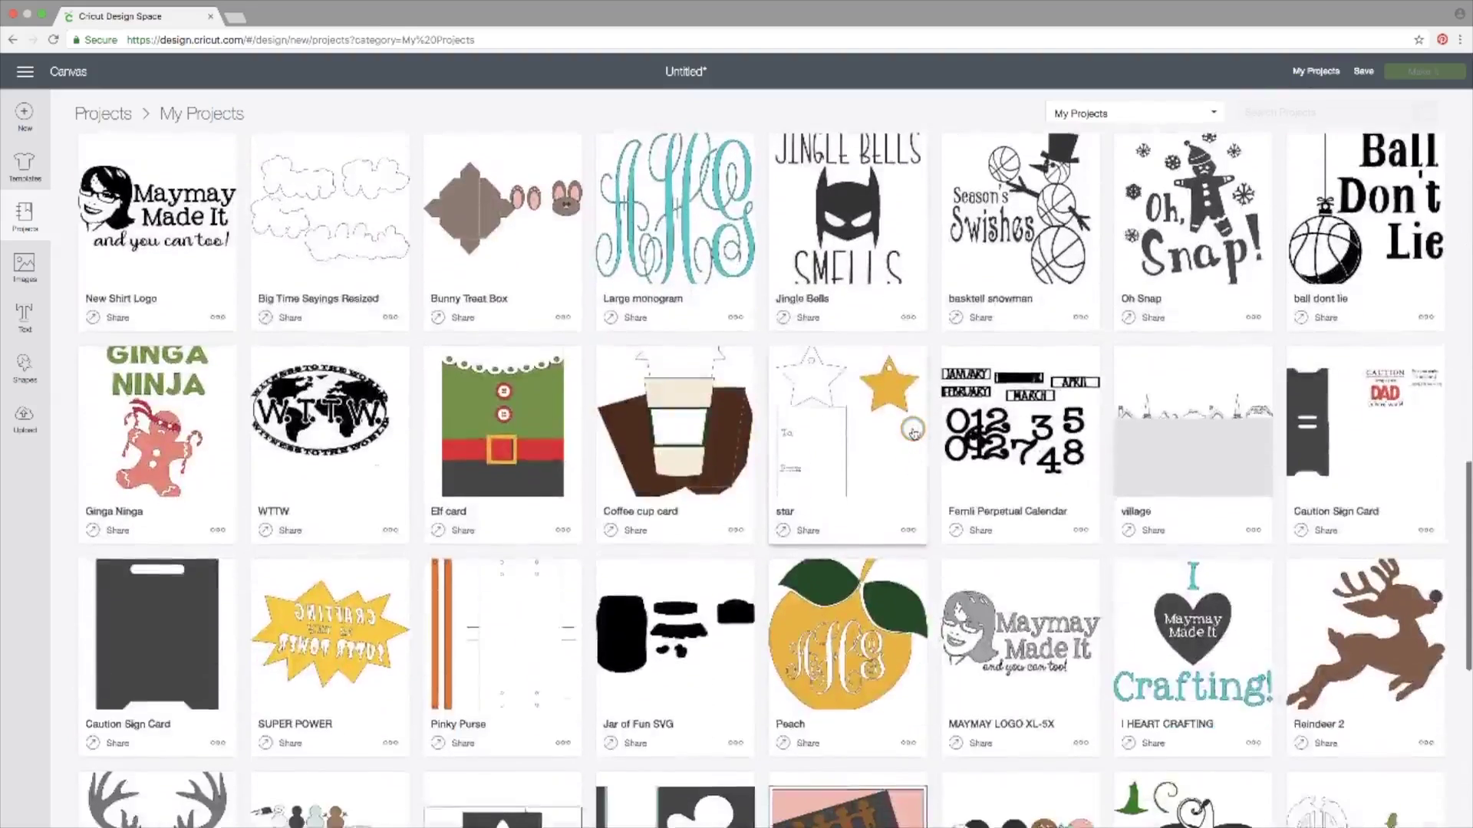
pyautogui.scroll(-5, 913, 432)
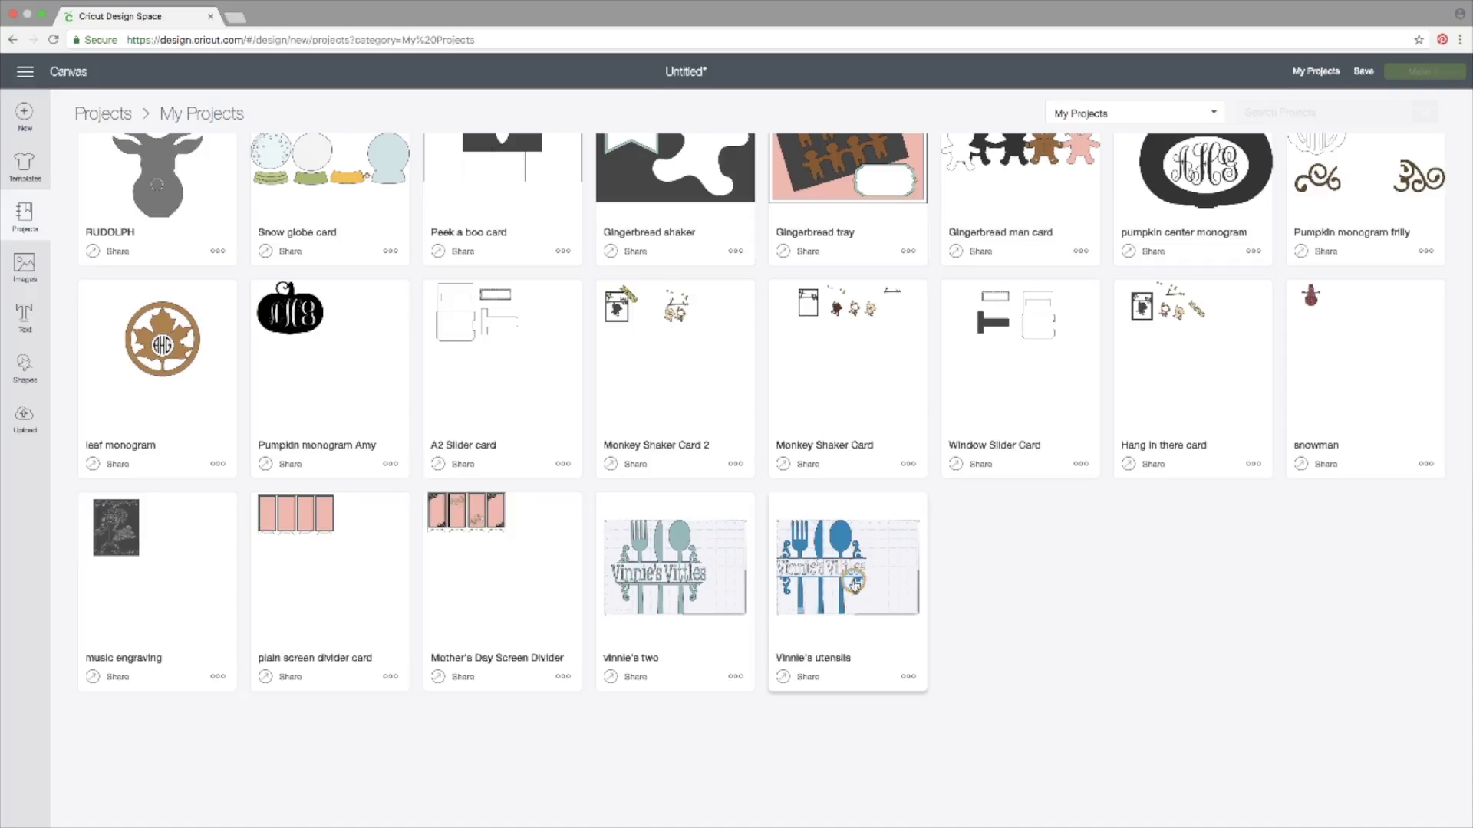
pyautogui.click(855, 583)
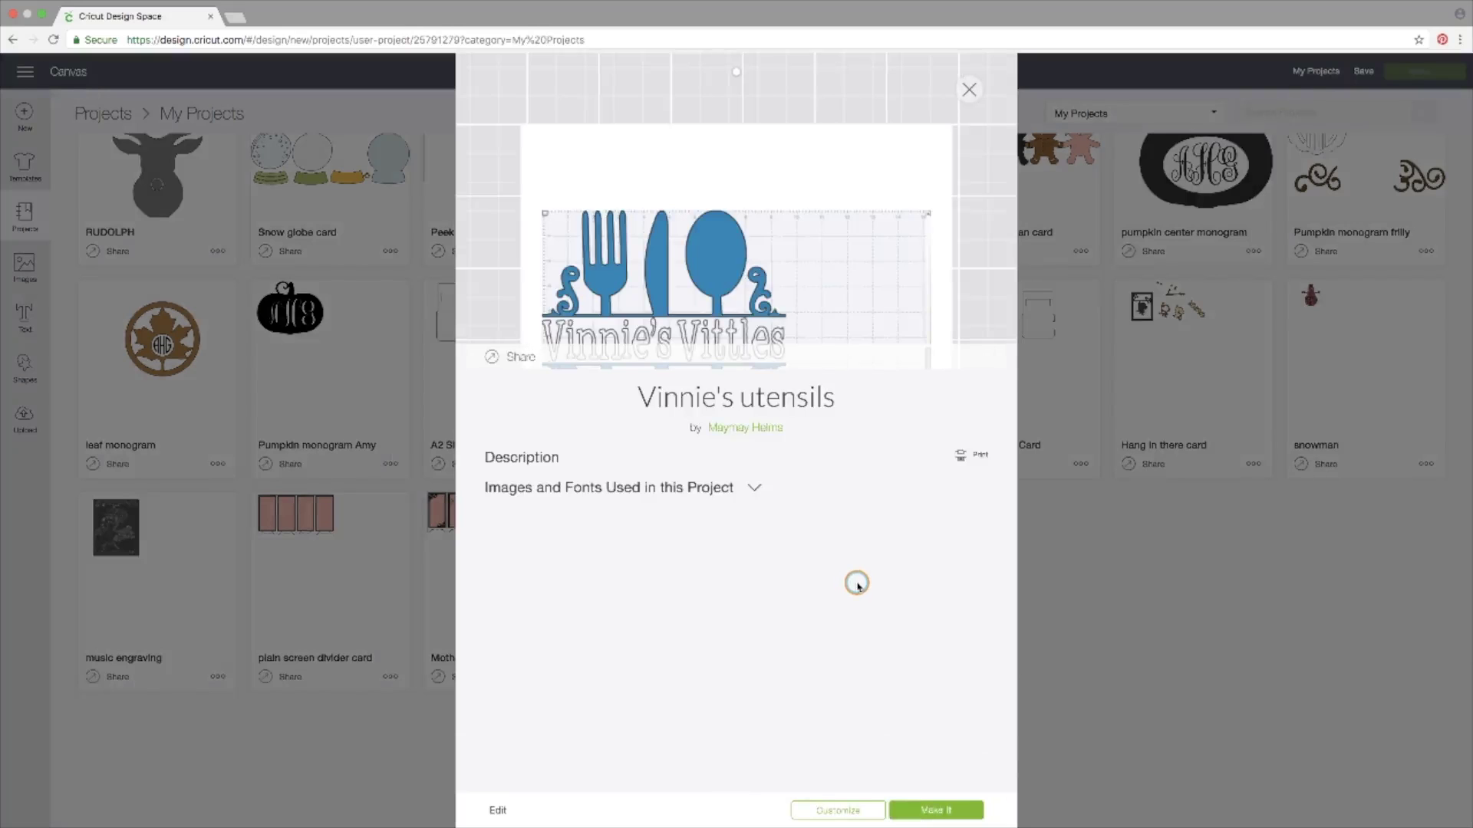
pyautogui.click(833, 811)
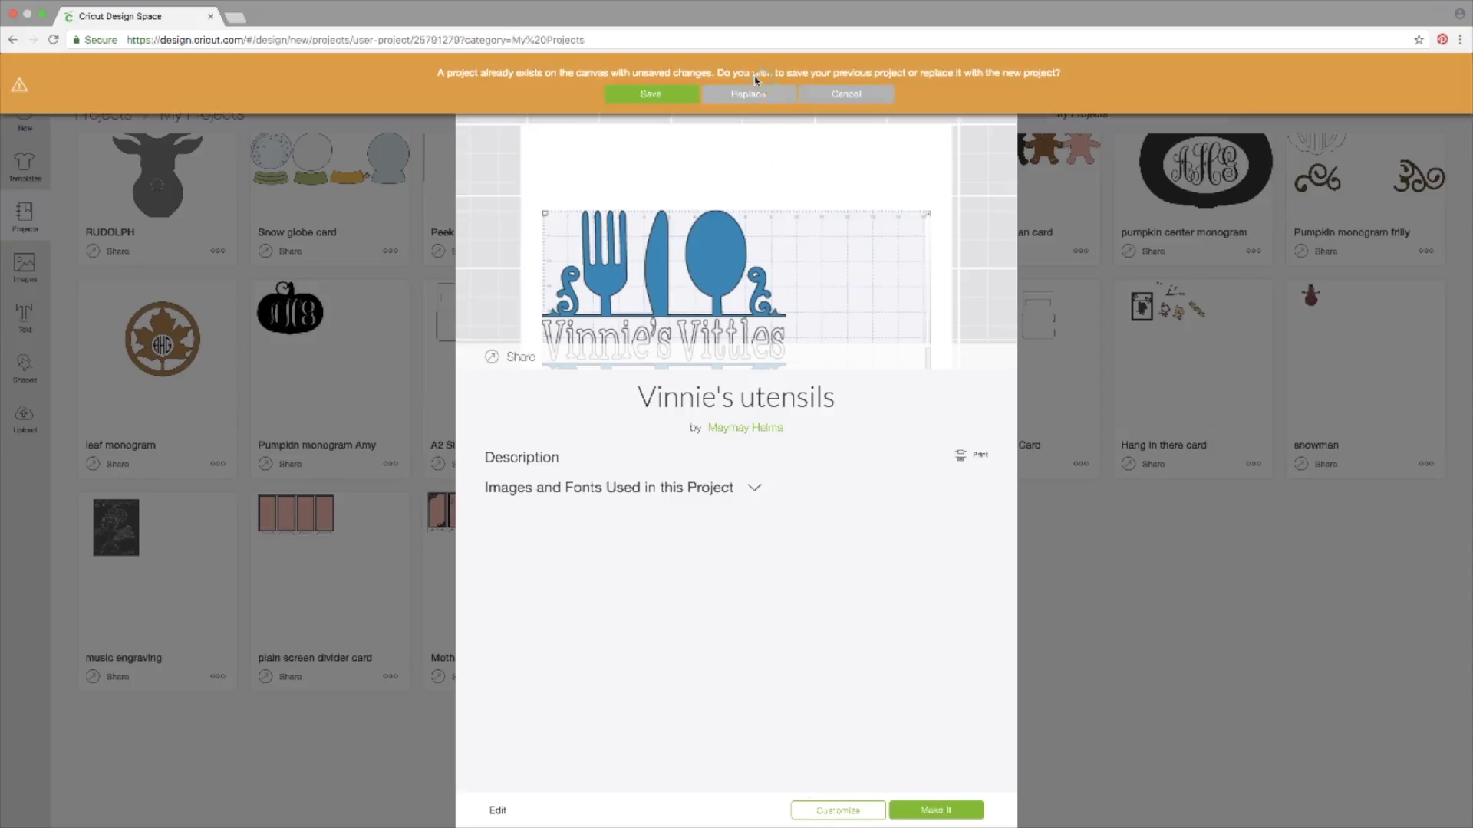
pyautogui.click(751, 98)
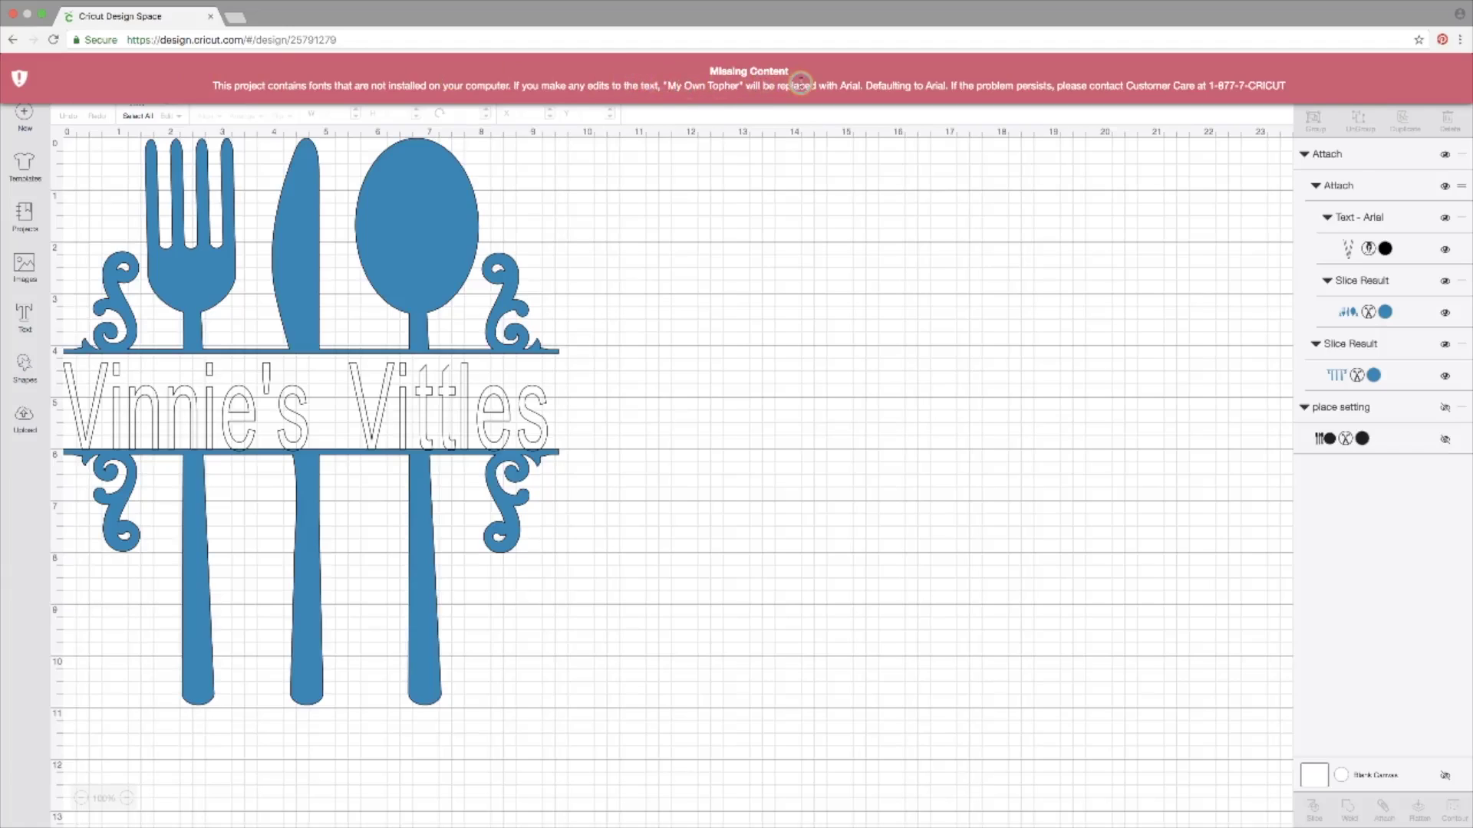
# Step: Dismiss the missing-font notice and delete the attached fork, knife and spoon design with its lettering from the canvas
pyautogui.click(361, 413)
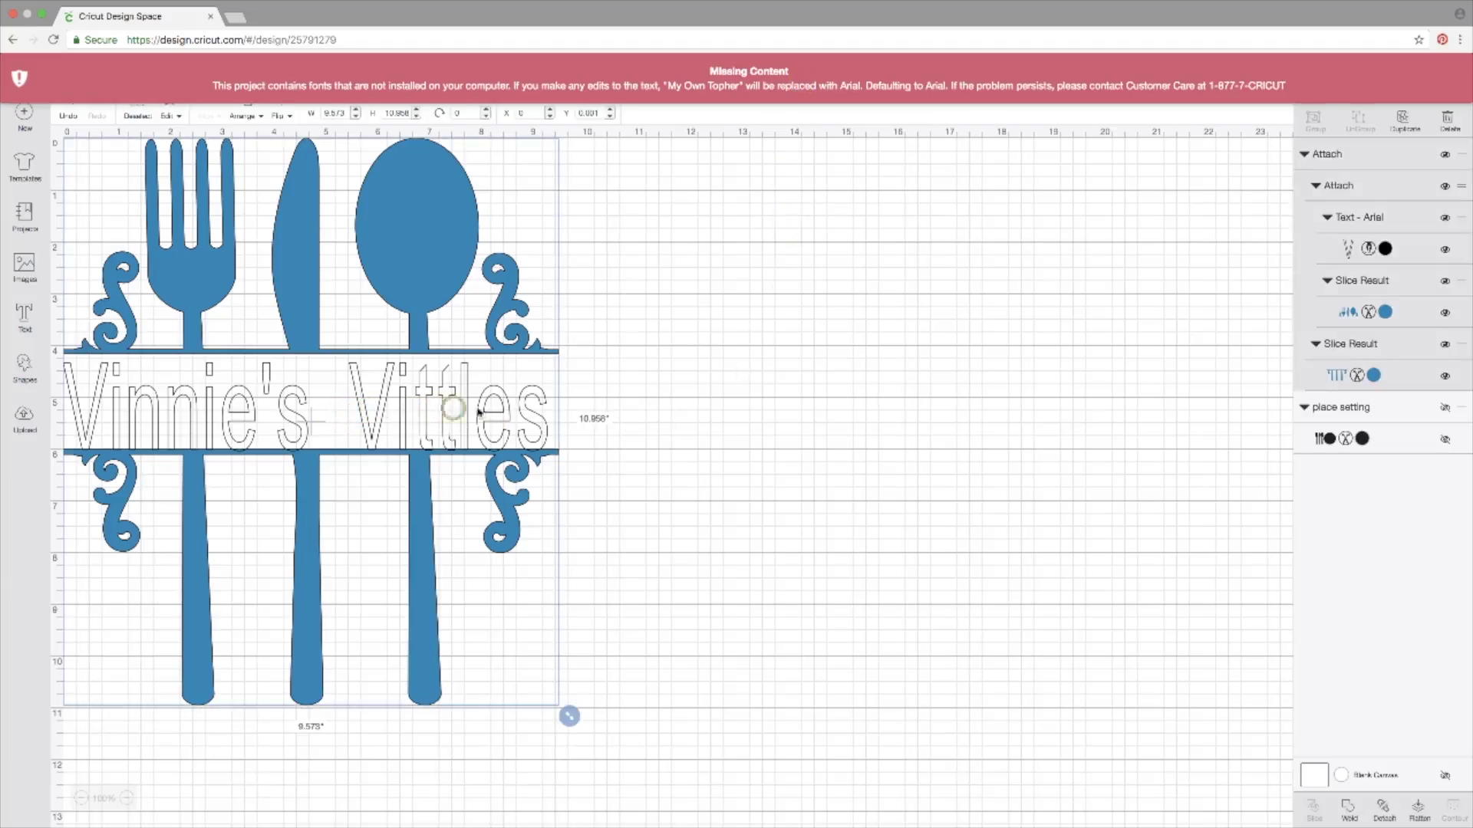
pyautogui.click(784, 411)
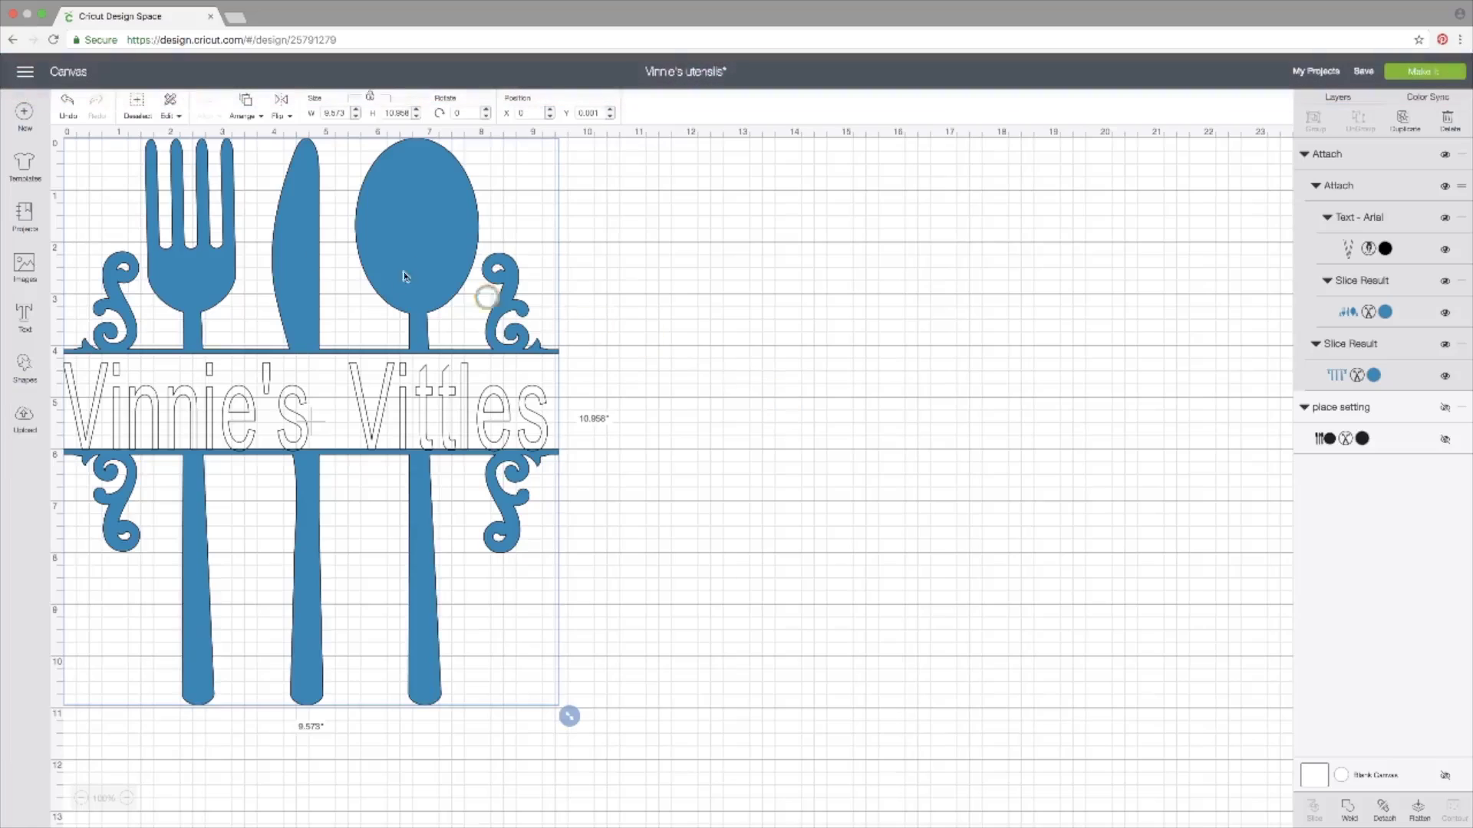
pyautogui.click(25, 430)
pyautogui.click(191, 340)
pyautogui.press('Delete')
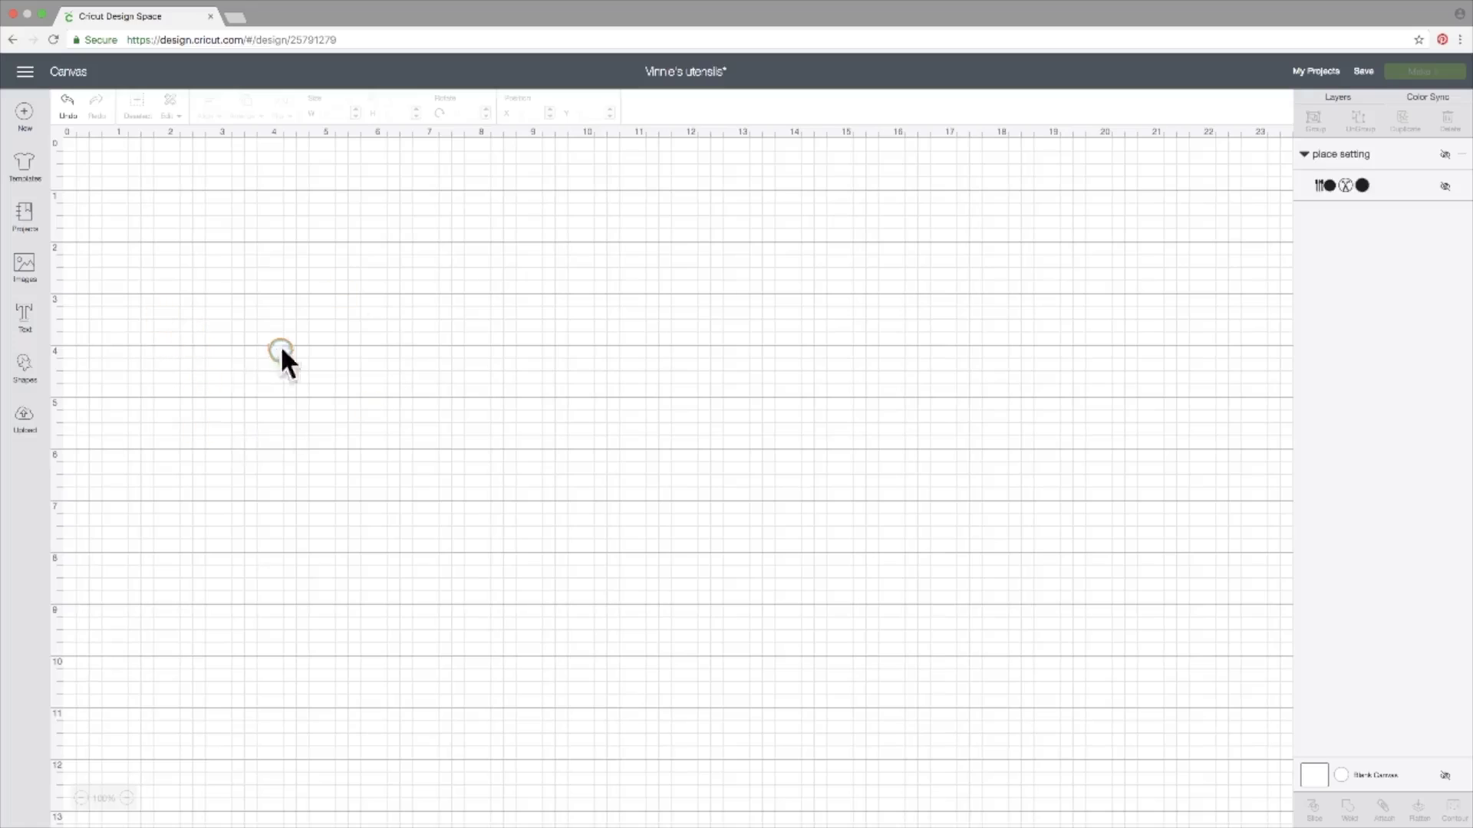
# Step: Insert a heart shape, move it to about X 6.65, Y 1.9 inches on the canvas, and leave it selected
pyautogui.click(27, 367)
pyautogui.click(72, 476)
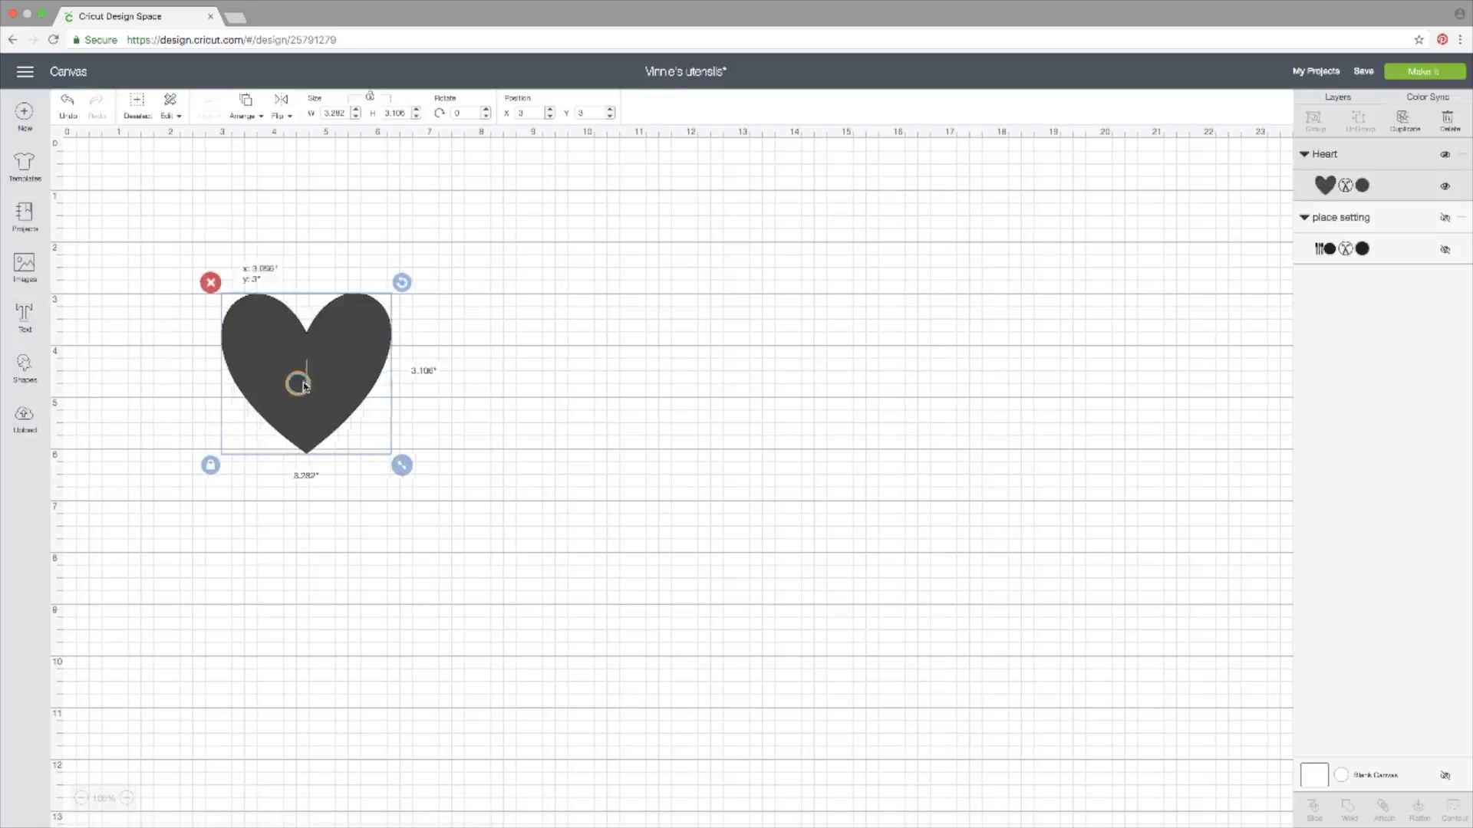
pyautogui.moveTo(303, 385); pyautogui.dragTo(490, 334)
pyautogui.click(241, 308)
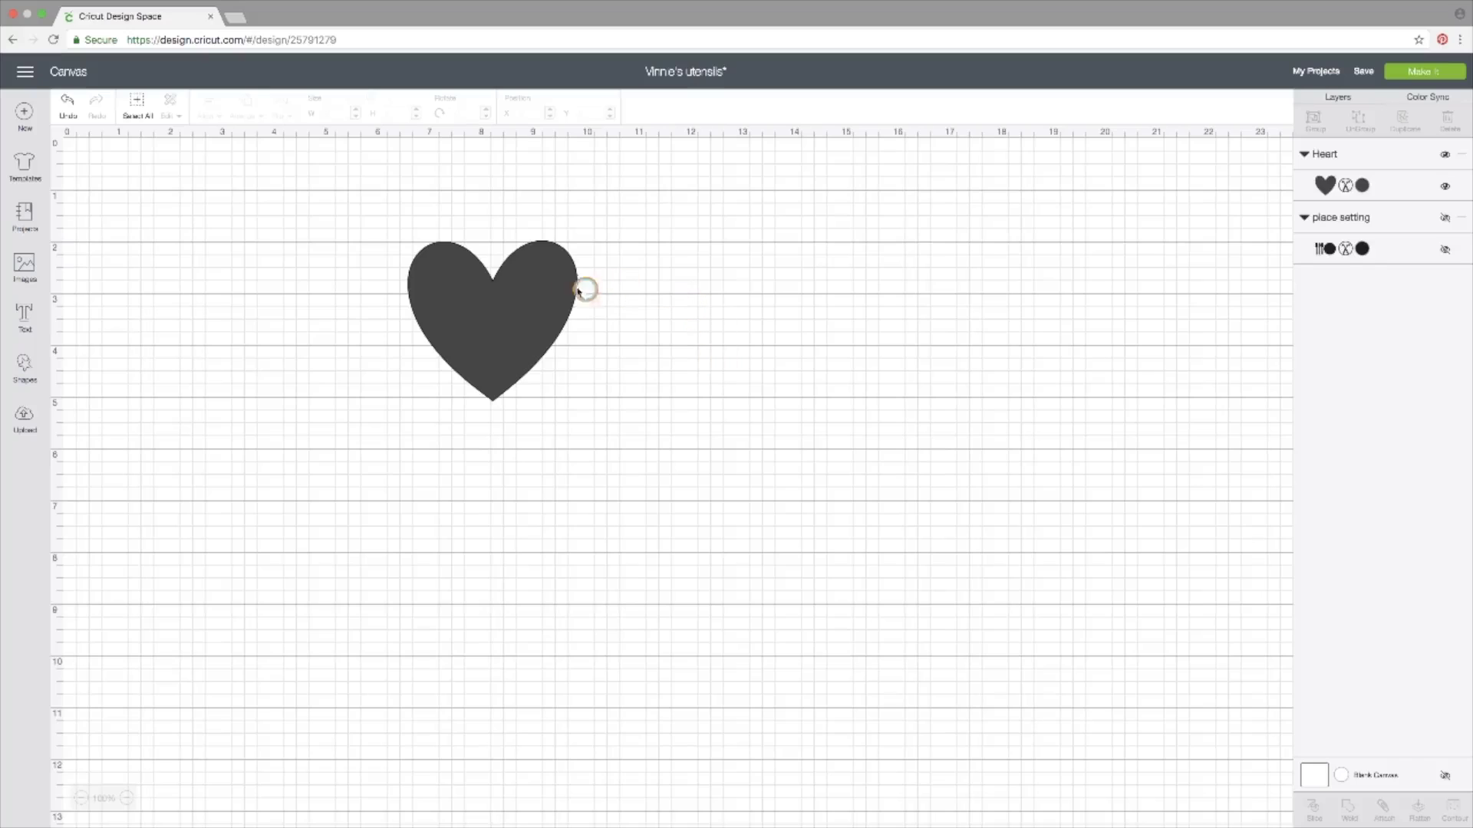
pyautogui.click(540, 287)
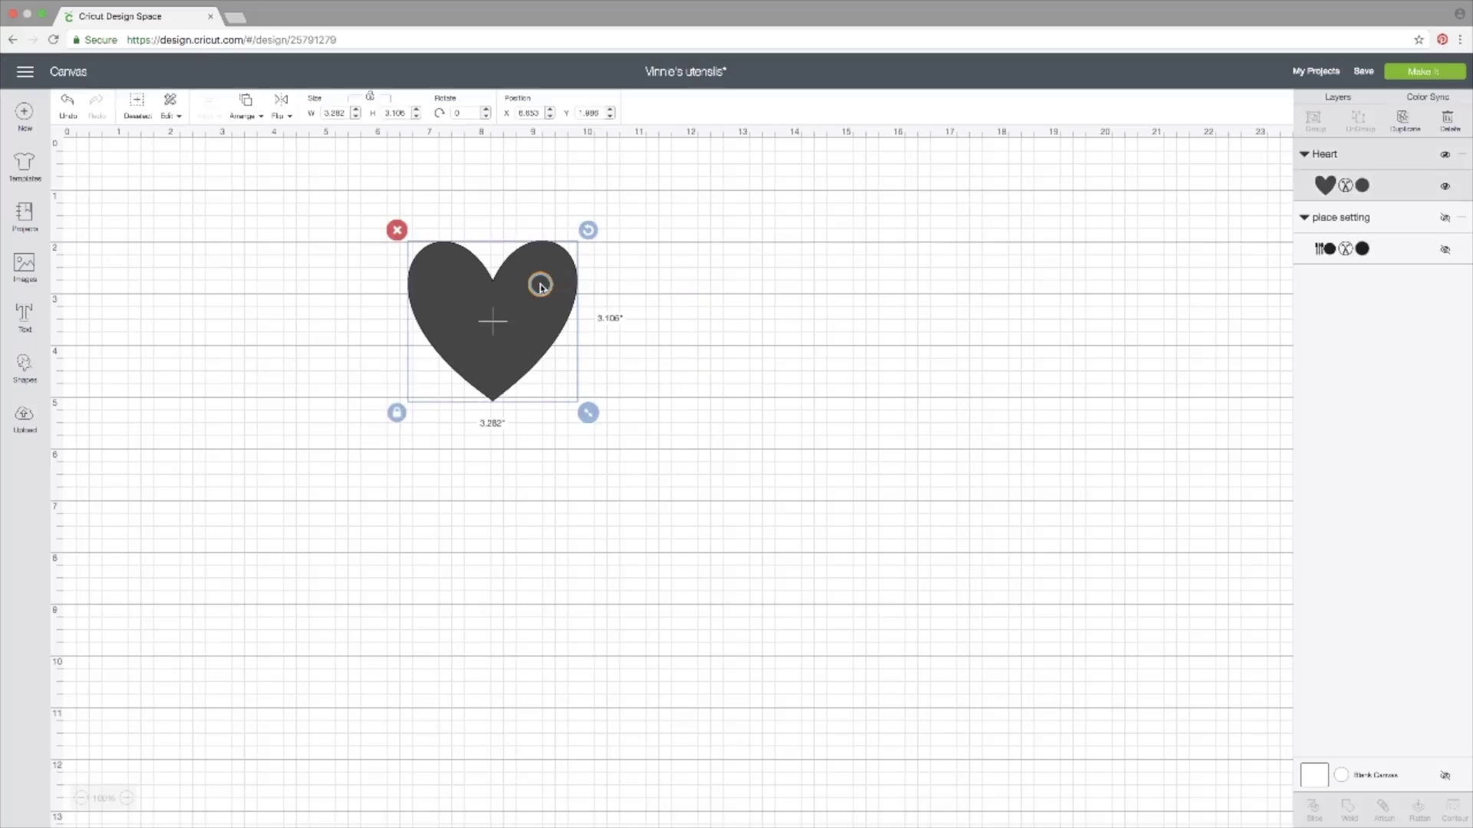
# Step: Recolor the heart layer with the hex color #d00700 and deselect it
pyautogui.hscroll(2, 540, 287)
pyautogui.hscroll(-2, 540, 286)
pyautogui.click(1327, 185)
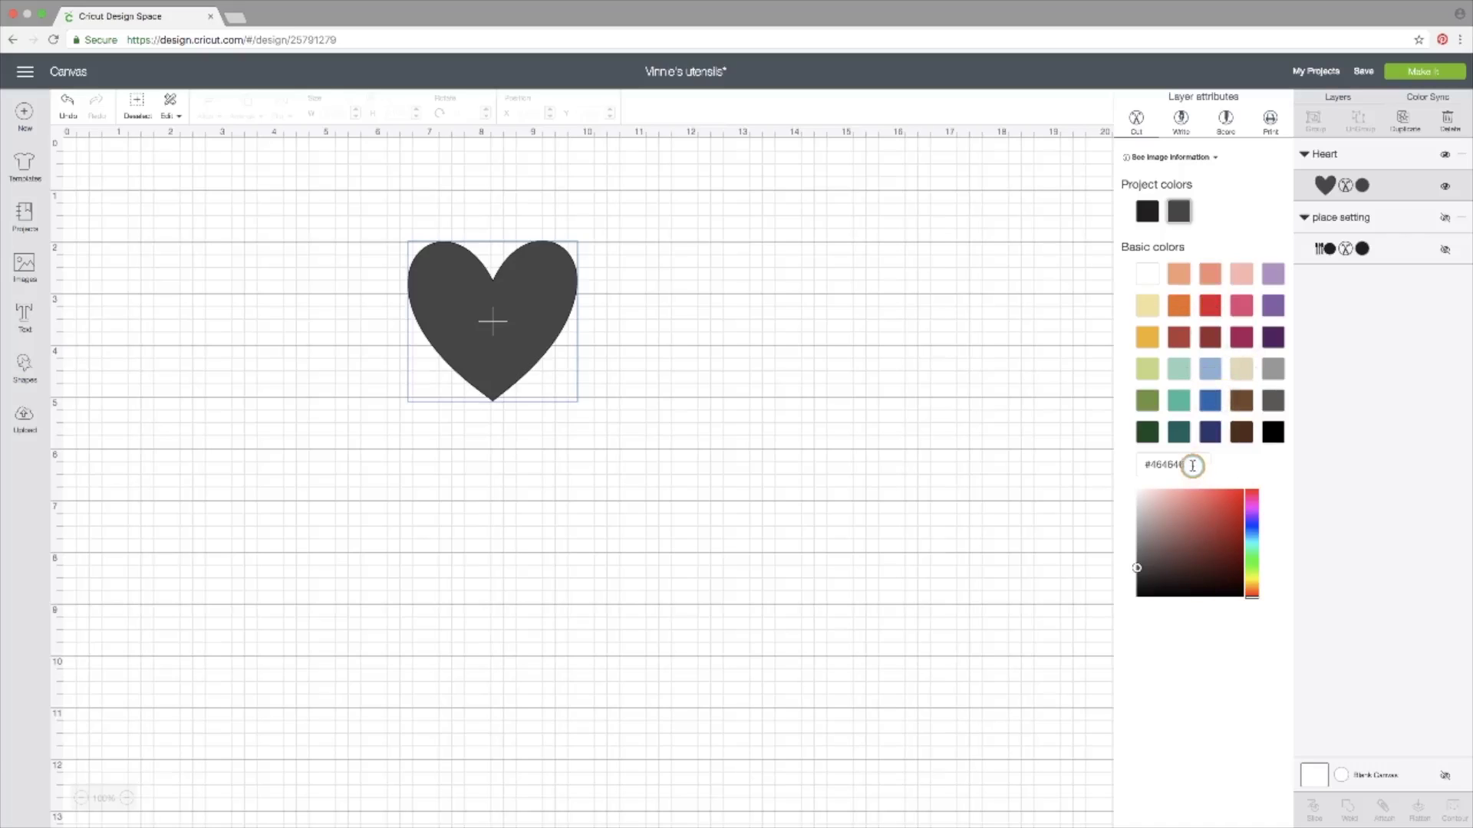
pyautogui.moveTo(1185, 464); pyautogui.dragTo(1137, 462)
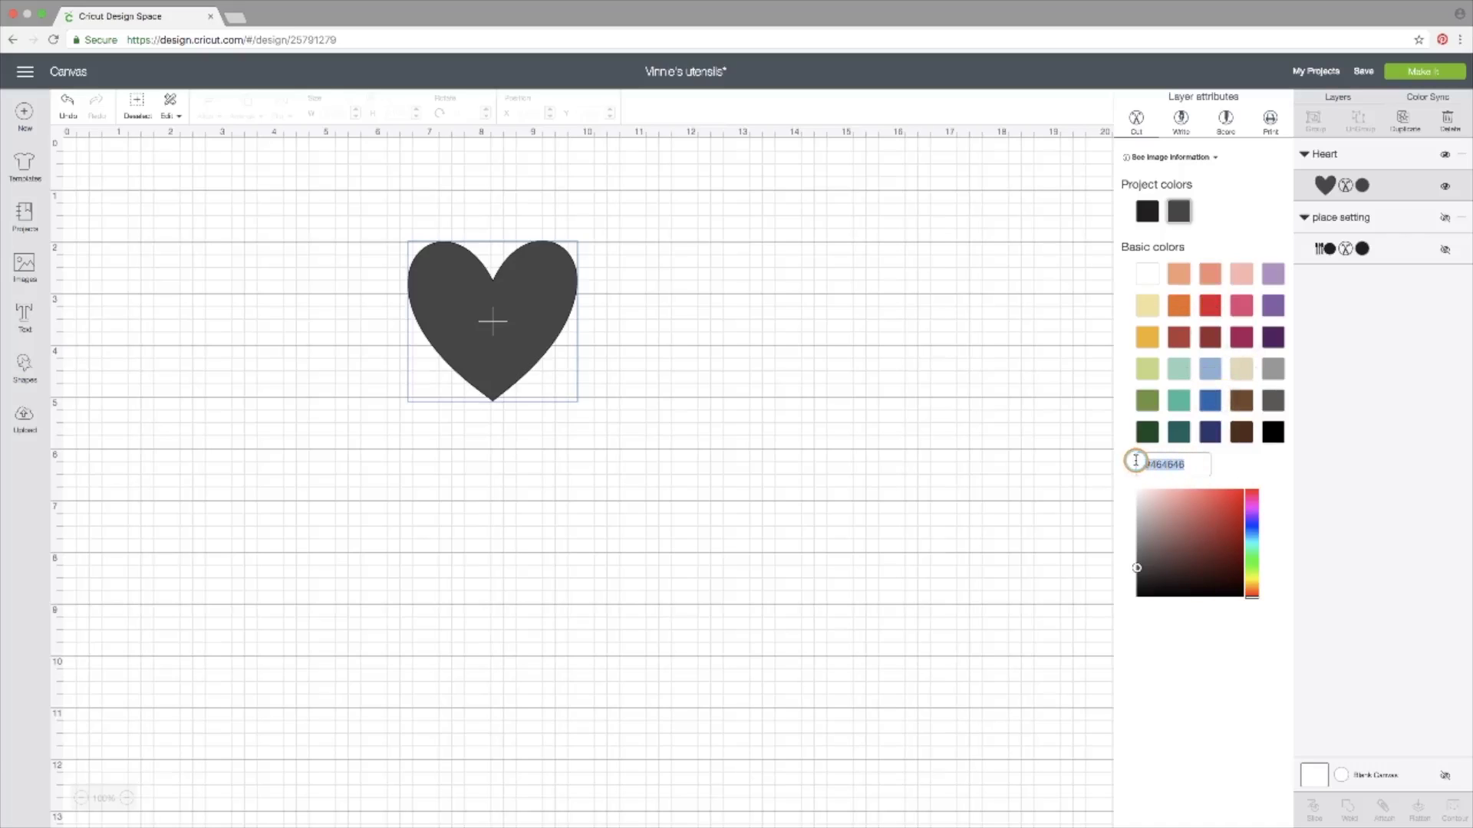
pyautogui.write('#')
pyautogui.write('d00700')
pyautogui.press('Return')
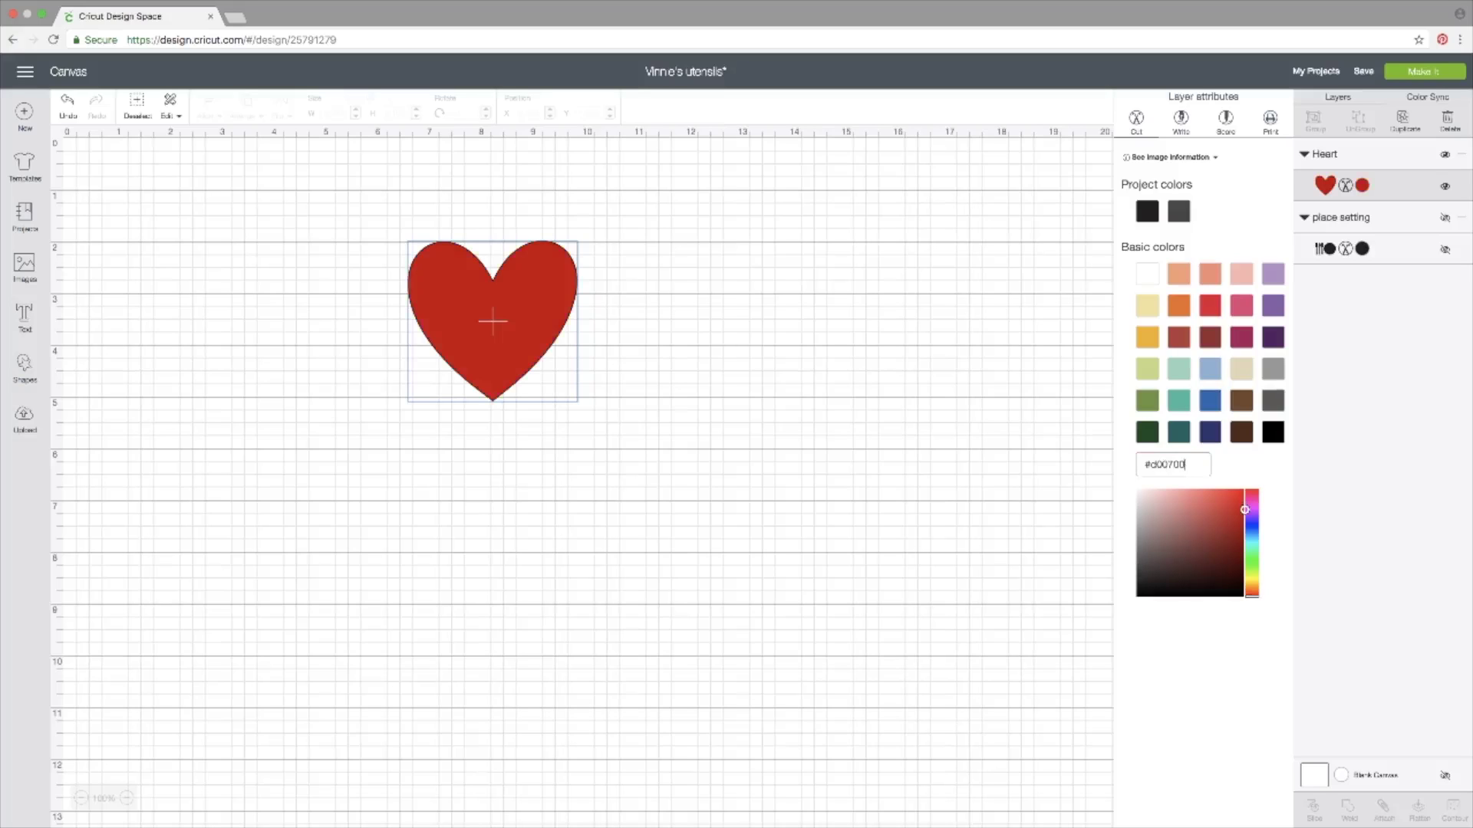
pyautogui.click(1137, 463)
pyautogui.click(1065, 459)
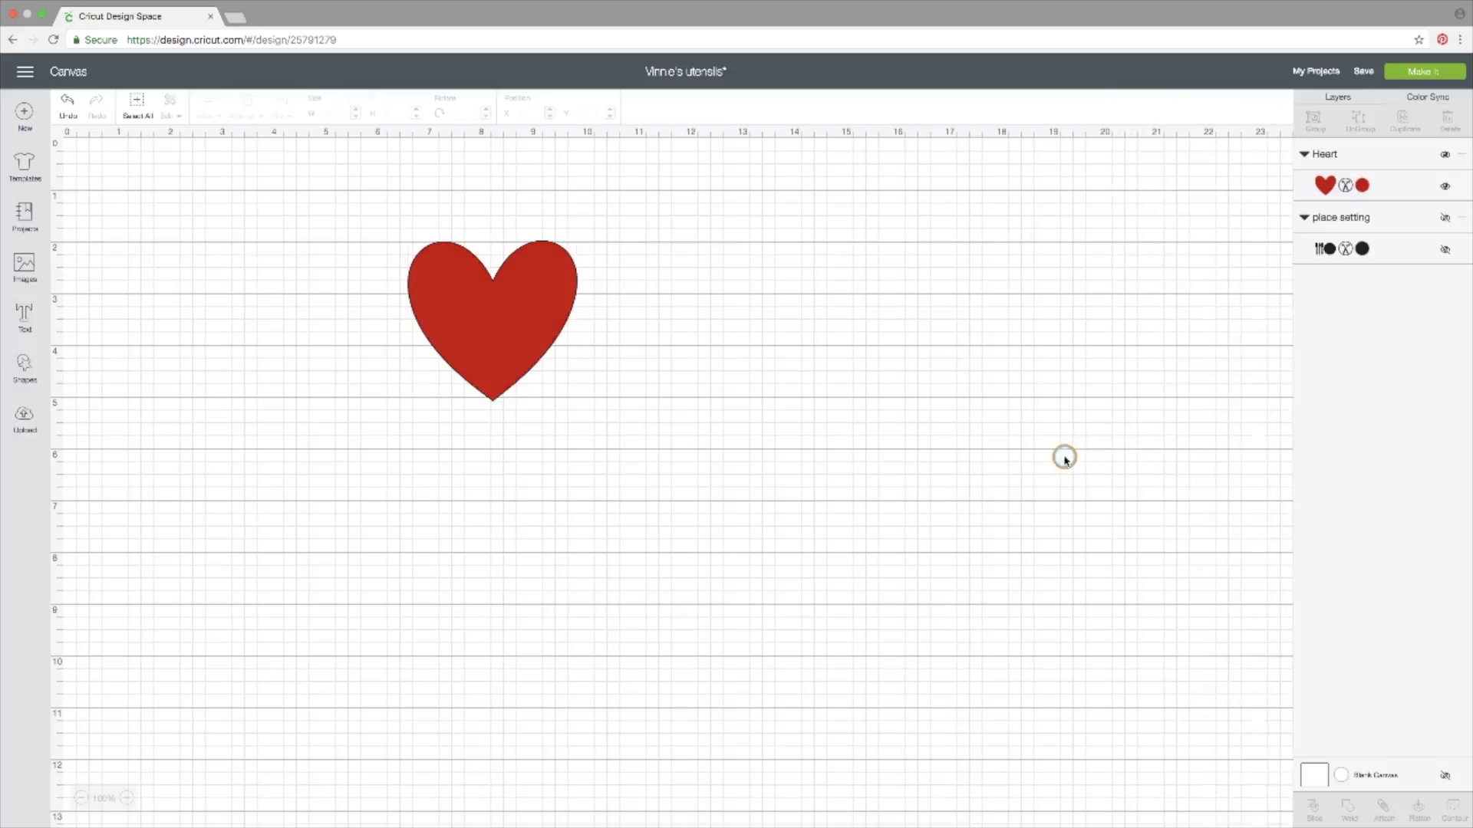
# Step: Try the Write, Score and Print line types on the heart, and return it to Cut
pyautogui.click(1325, 184)
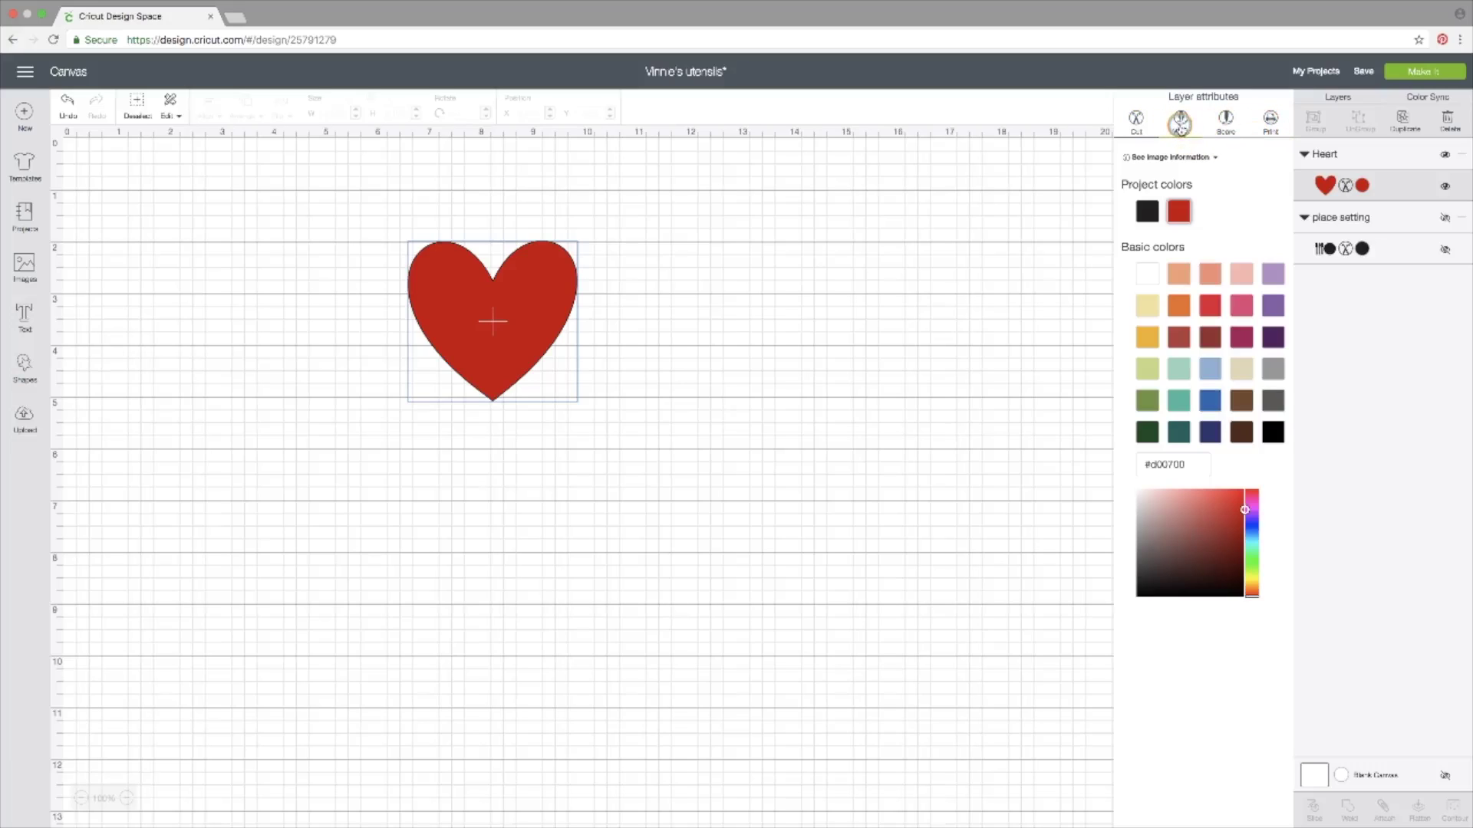
pyautogui.click(1180, 123)
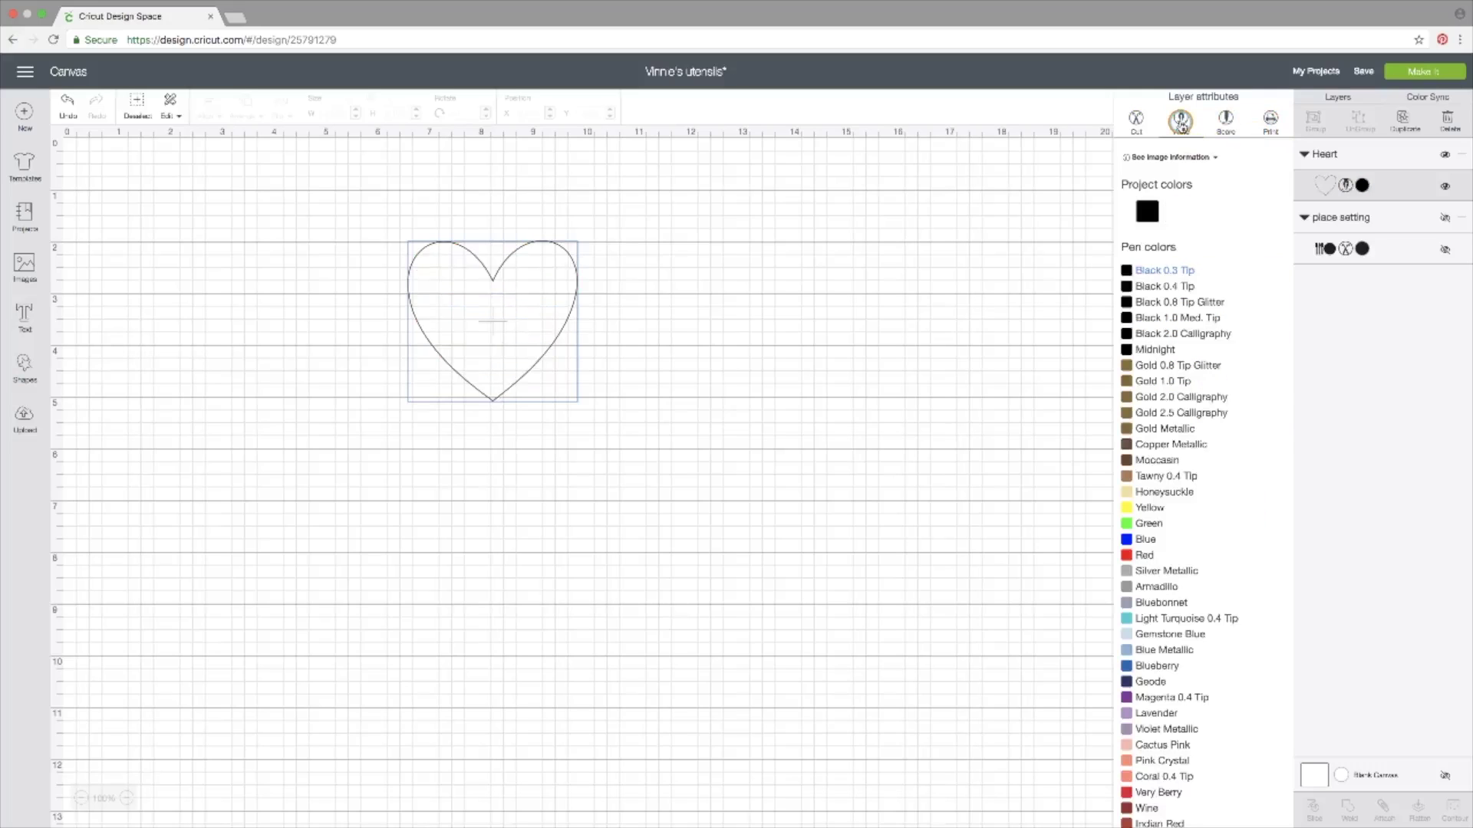
pyautogui.click(1226, 121)
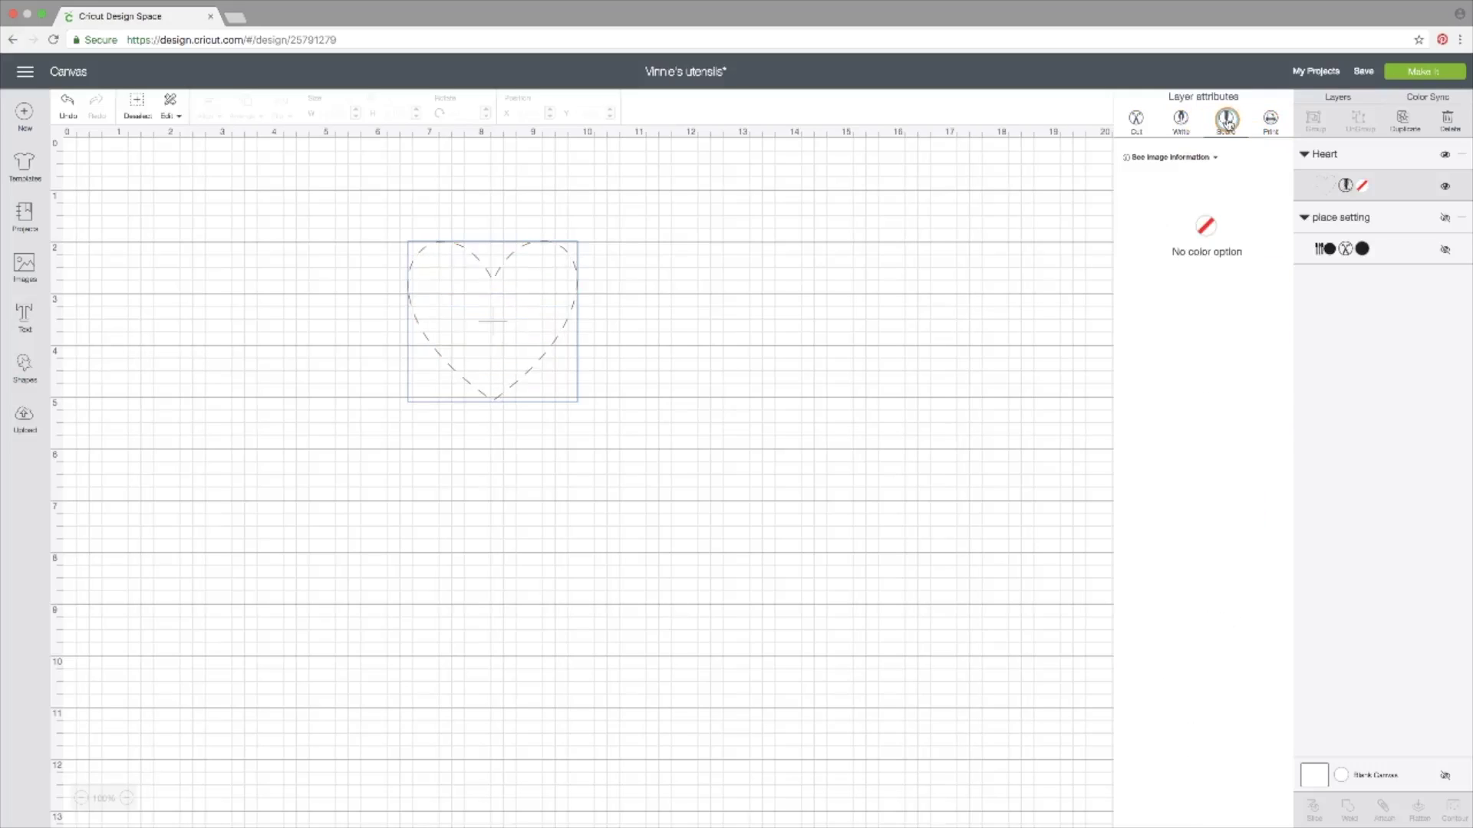
pyautogui.click(1270, 122)
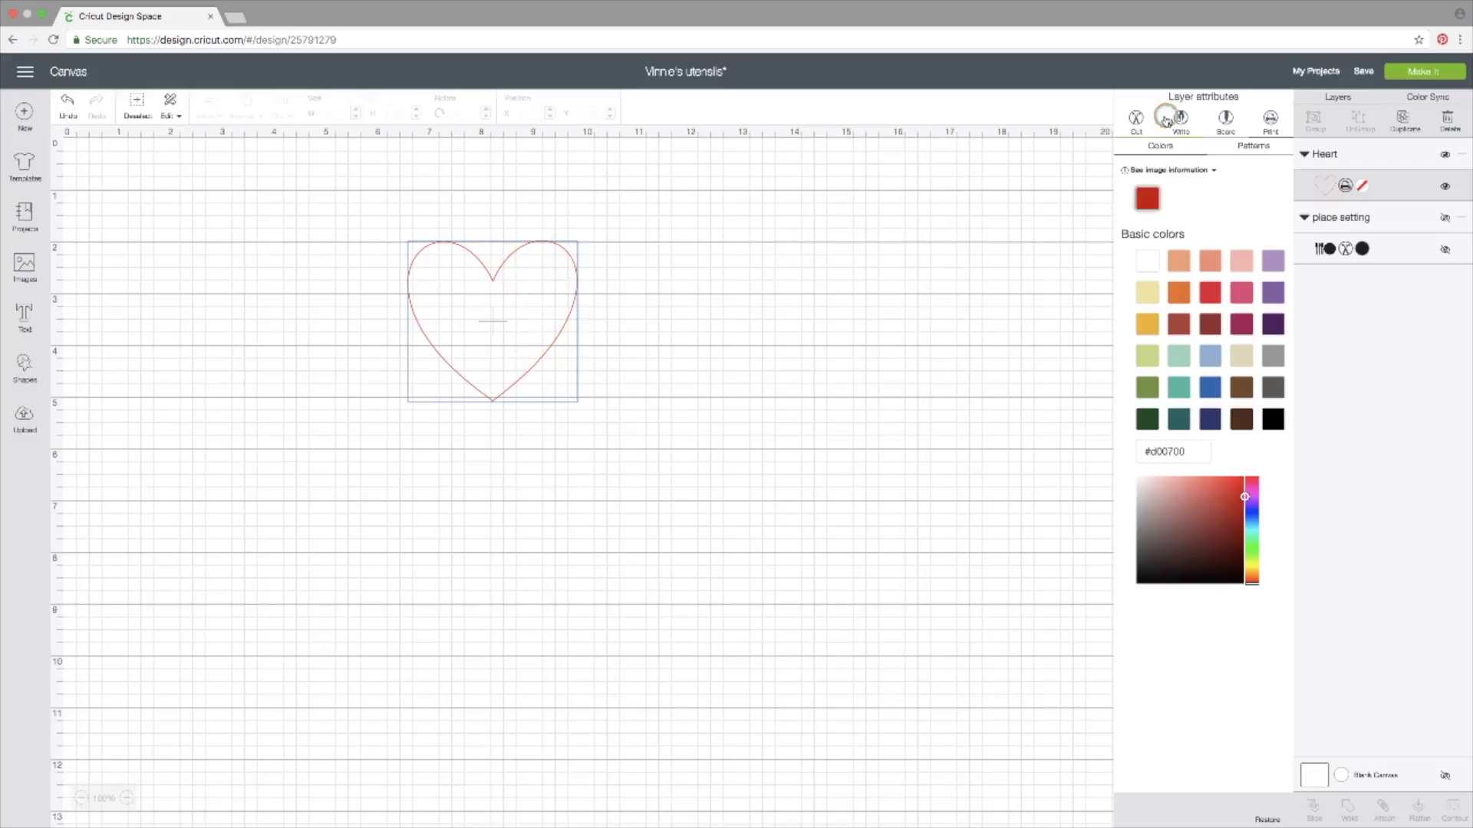
pyautogui.click(1135, 120)
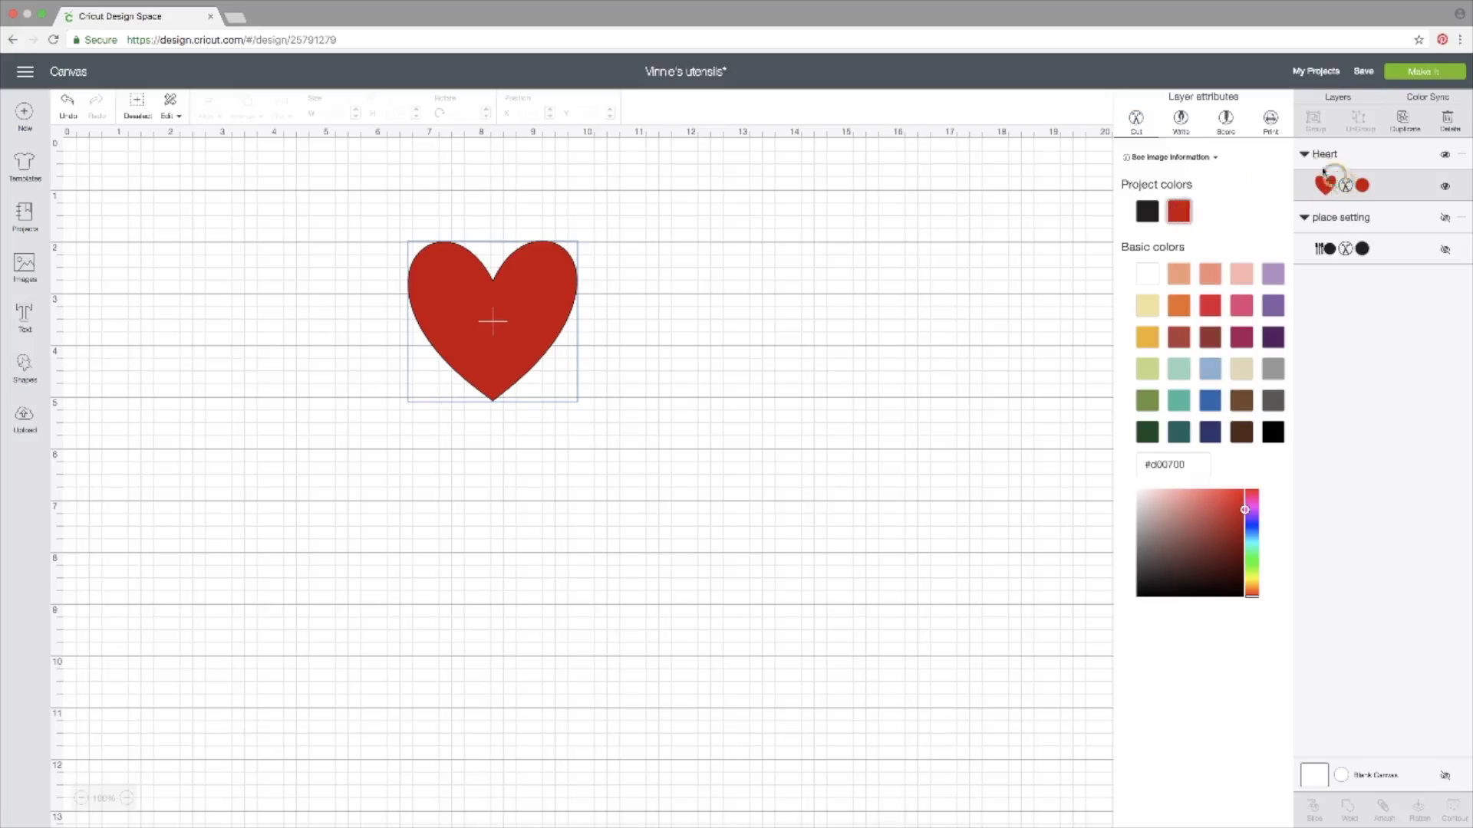
# Step: Change the heart's line type to Print and browse the available fill patterns, returning to the start of the list
pyautogui.click(1271, 121)
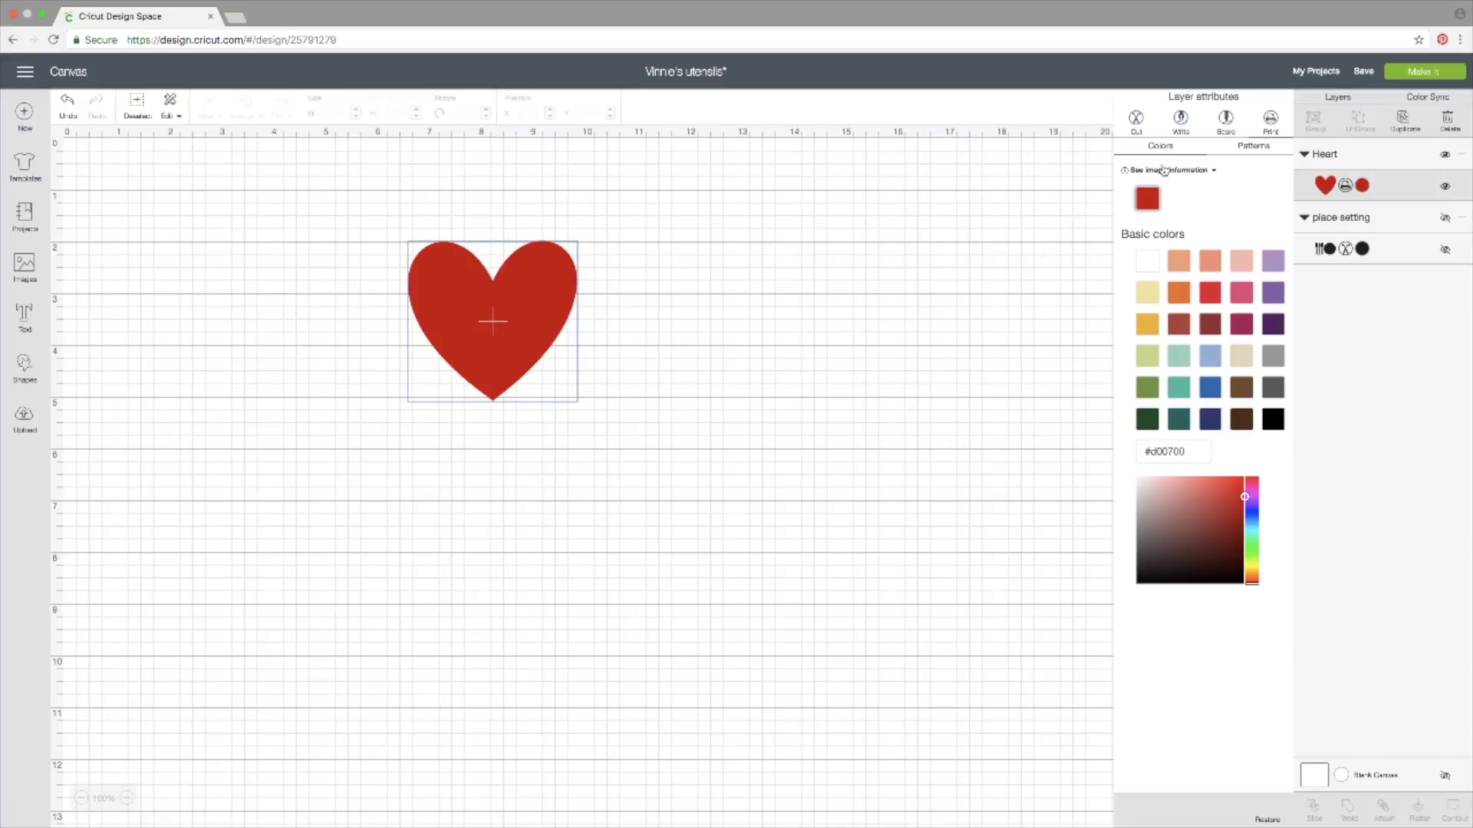
pyautogui.click(1253, 146)
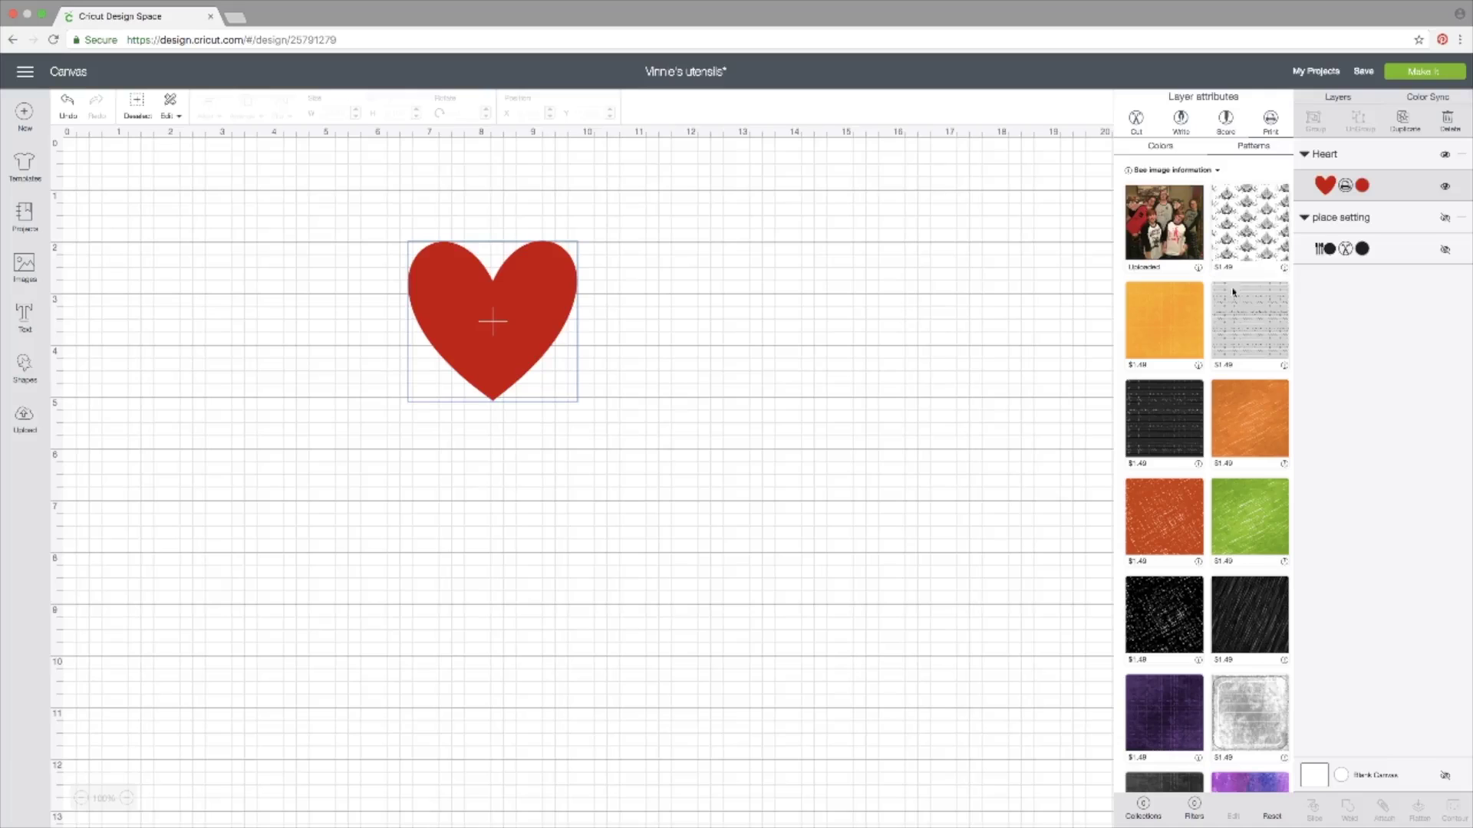
pyautogui.scroll(-6, 1232, 338)
pyautogui.scroll(-10, 1228, 355)
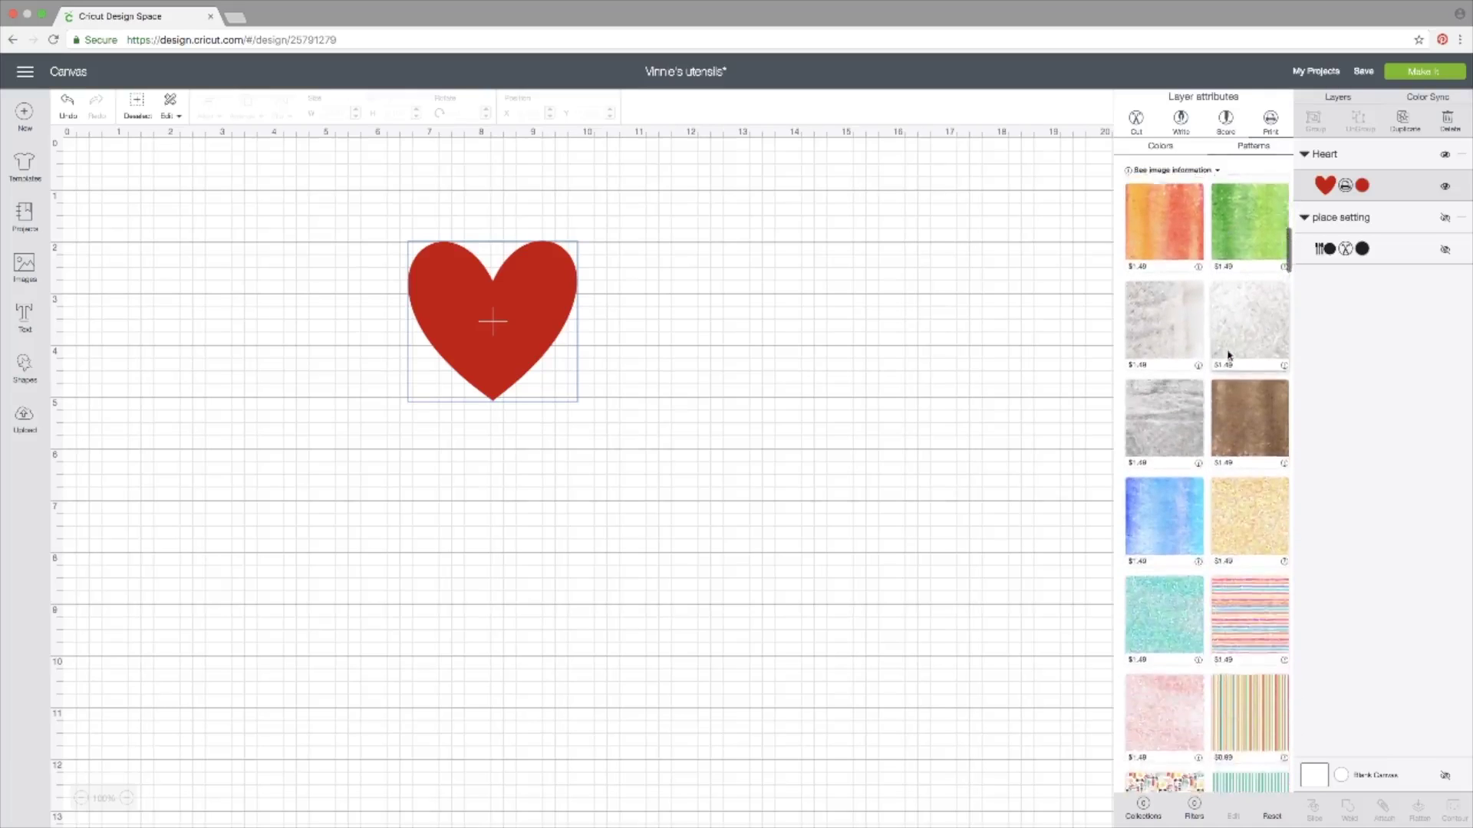
pyautogui.scroll(-7, 1228, 355)
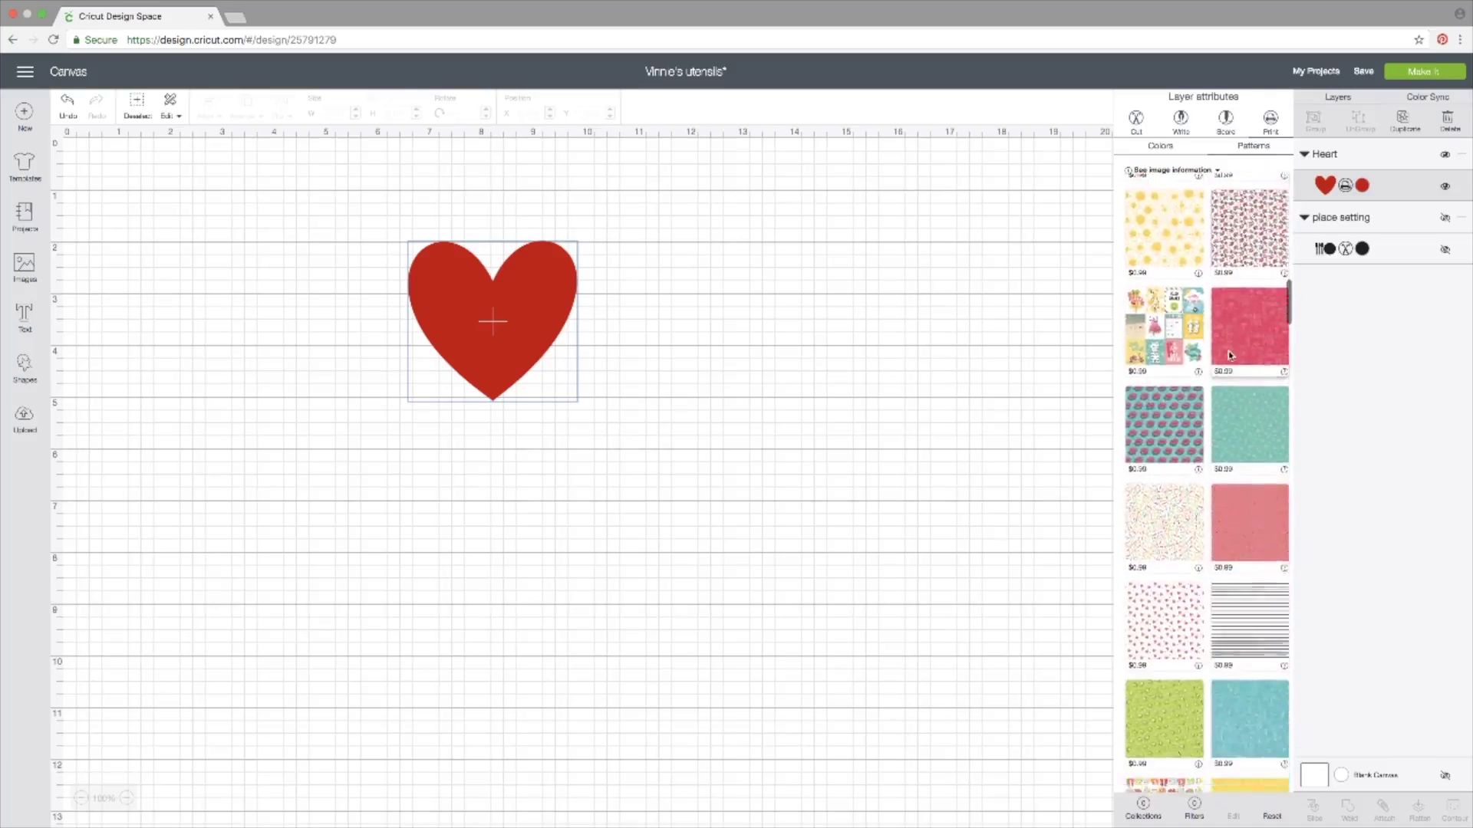
pyautogui.scroll(-7, 1232, 356)
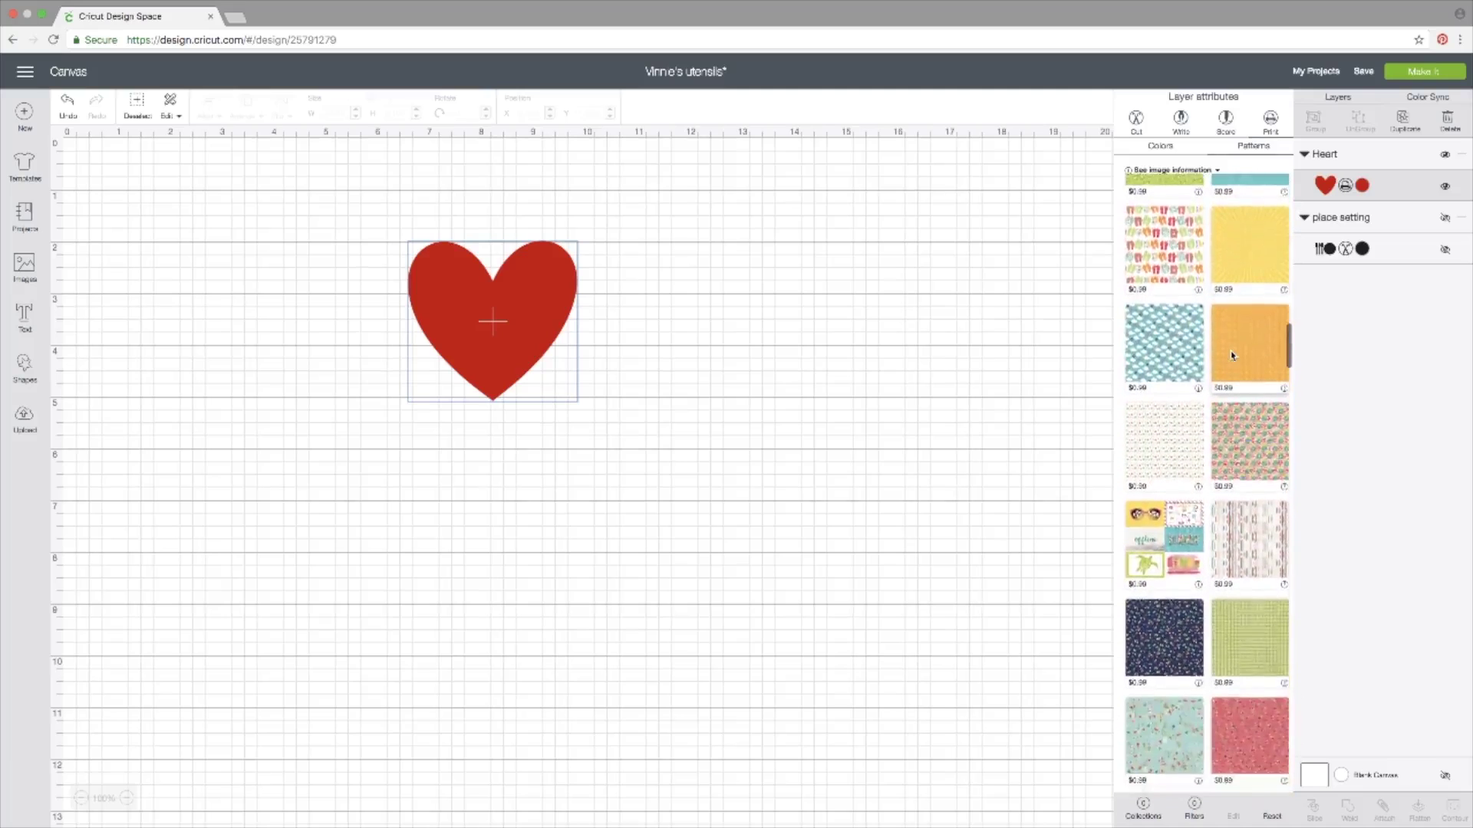
pyautogui.scroll(-5, 1232, 355)
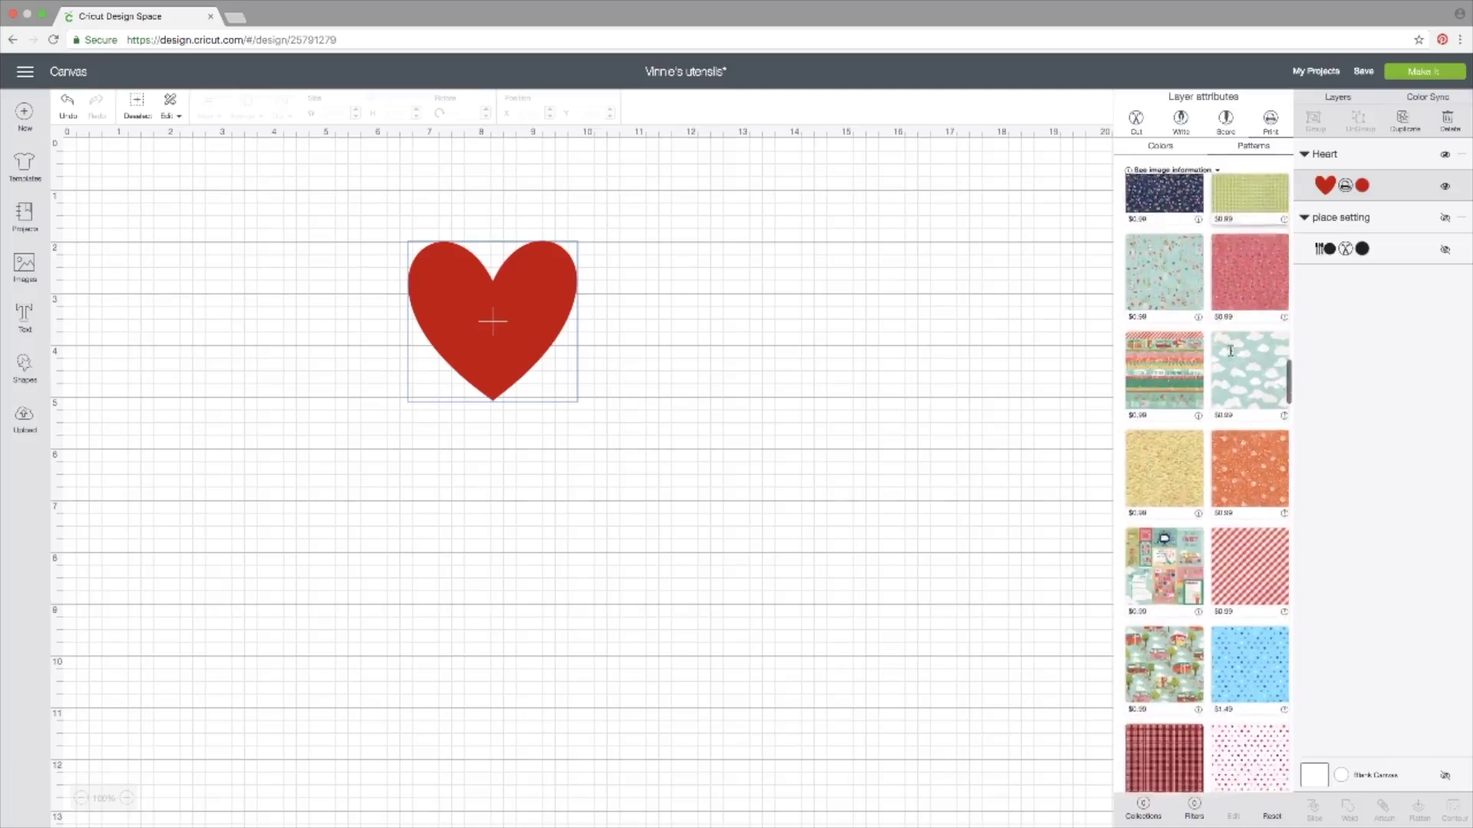
pyautogui.scroll(7, 1232, 355)
pyautogui.scroll(8, 1230, 353)
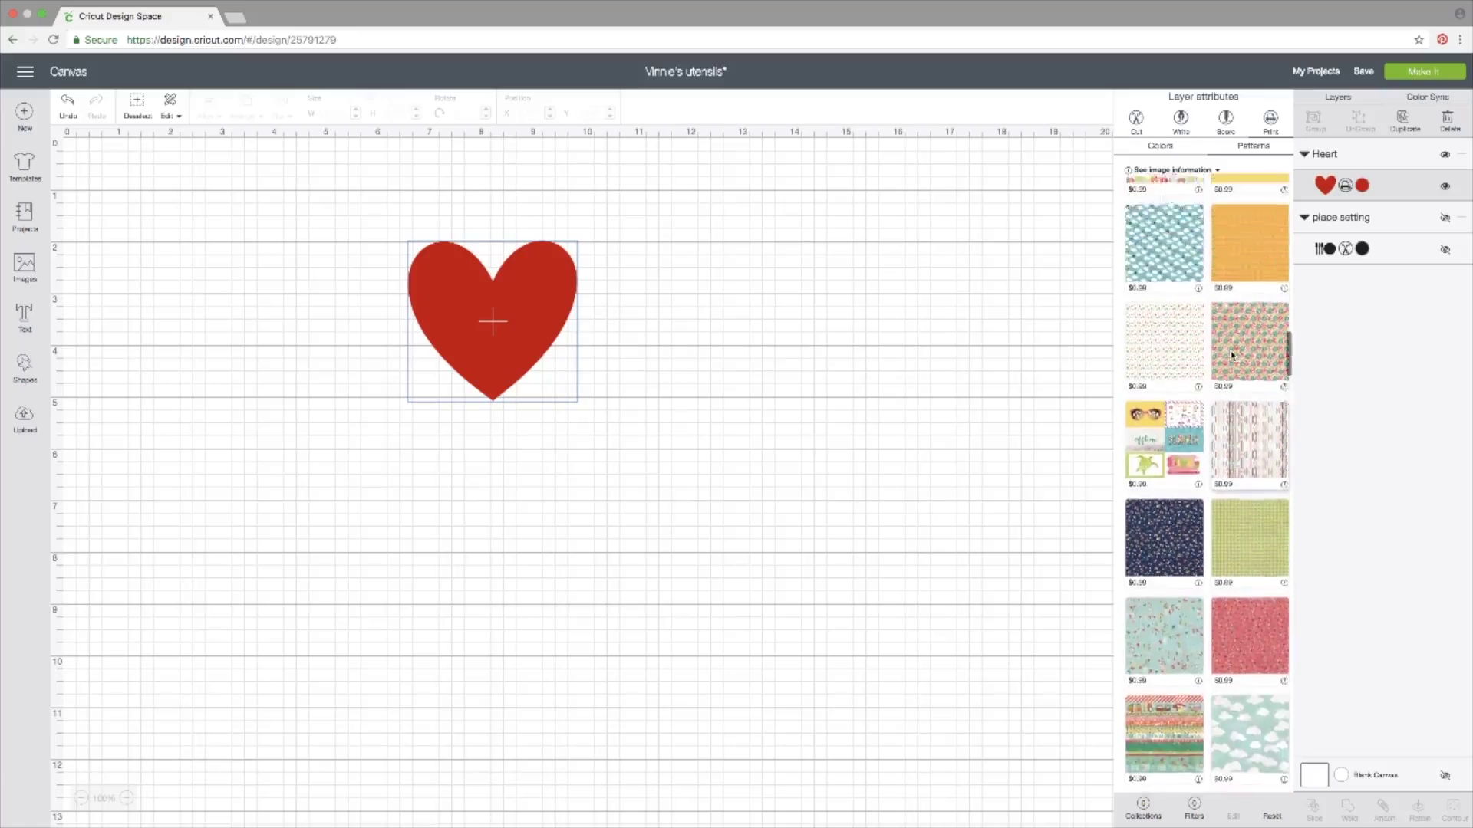
pyautogui.scroll(8, 1230, 352)
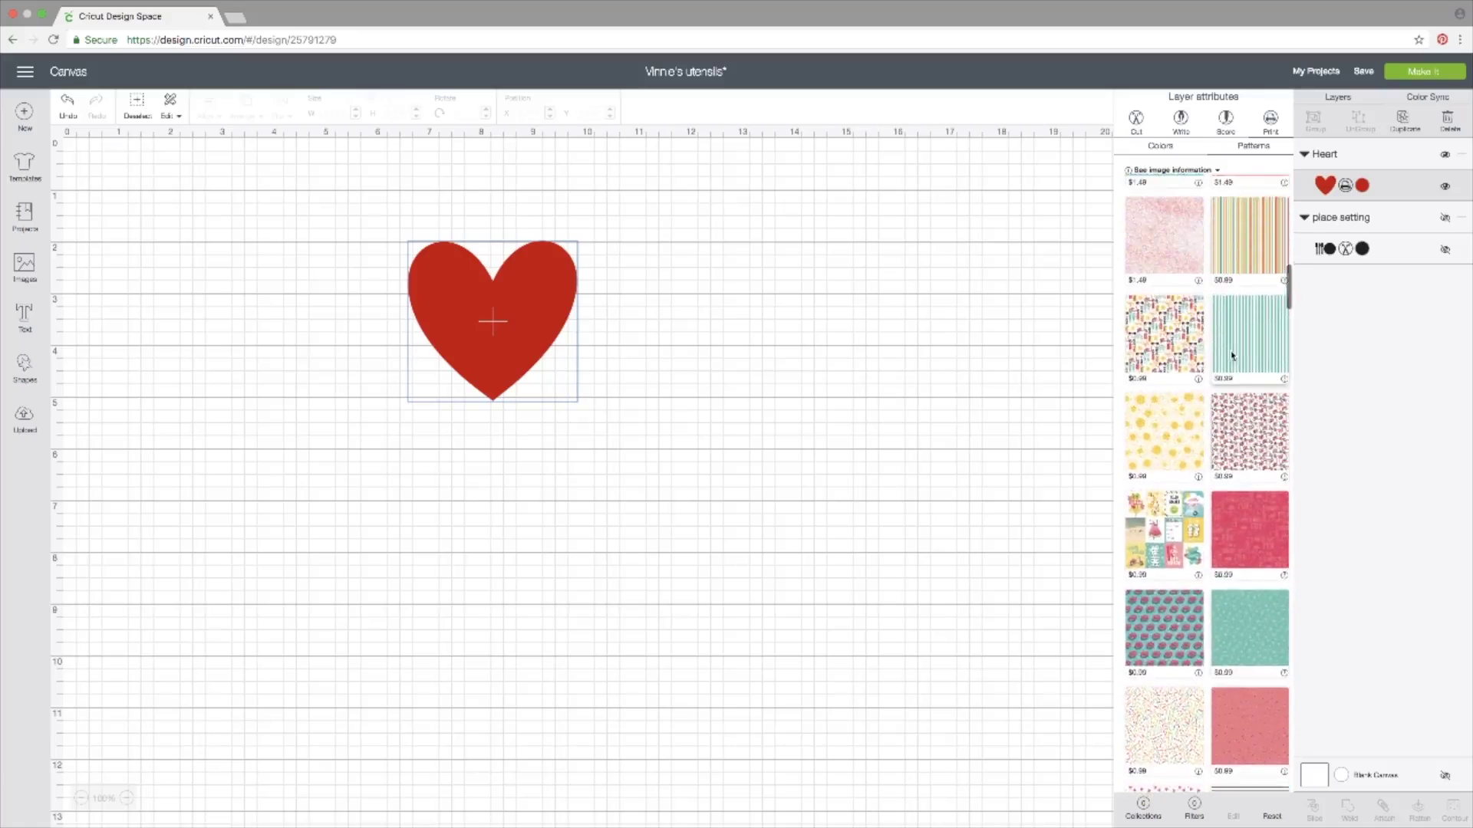
pyautogui.scroll(3, 1230, 353)
pyautogui.scroll(6, 1231, 353)
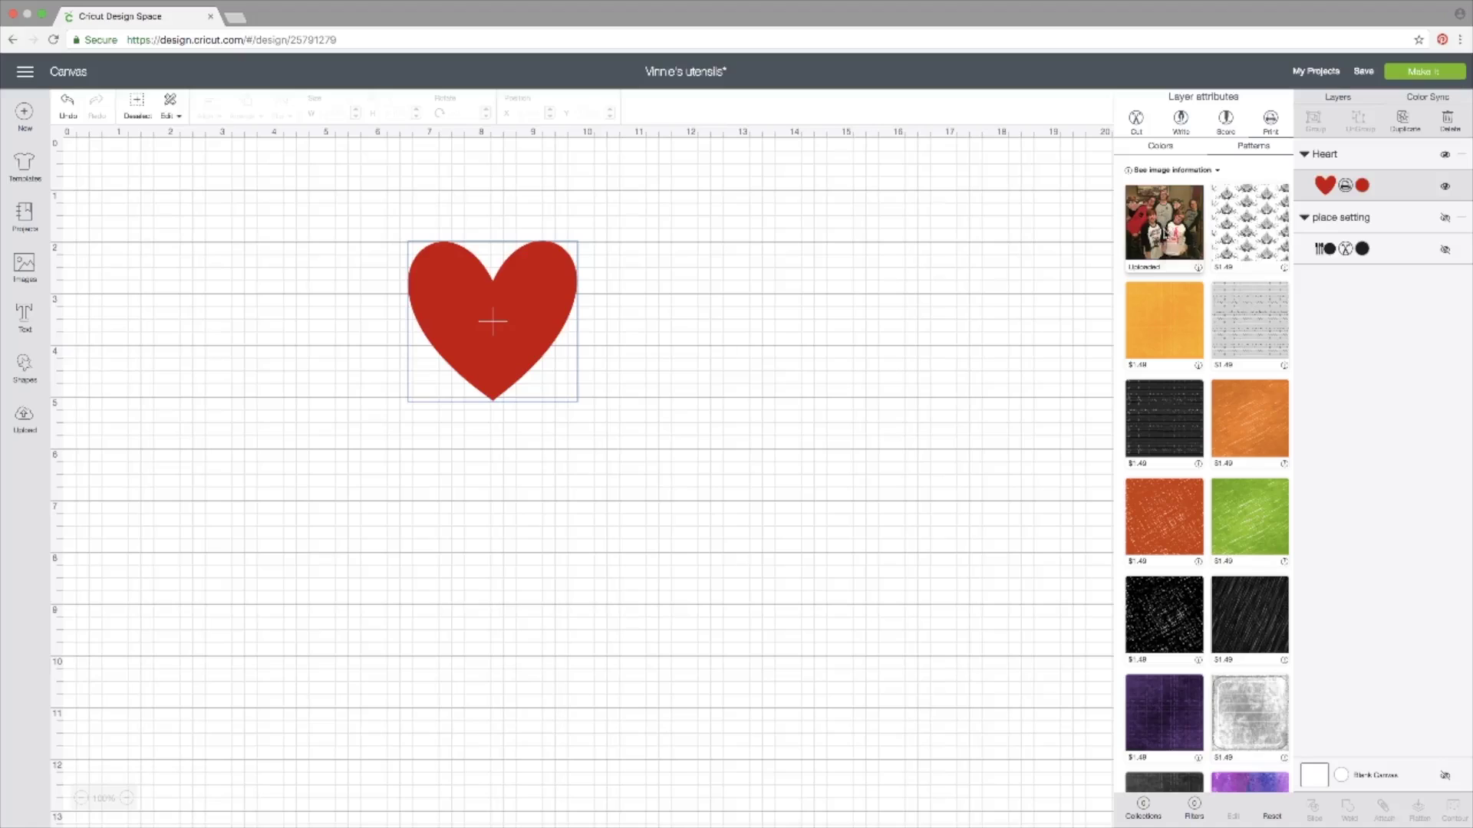
# Step: Fill the printable heart with the uploaded group photo pattern
pyautogui.click(1164, 234)
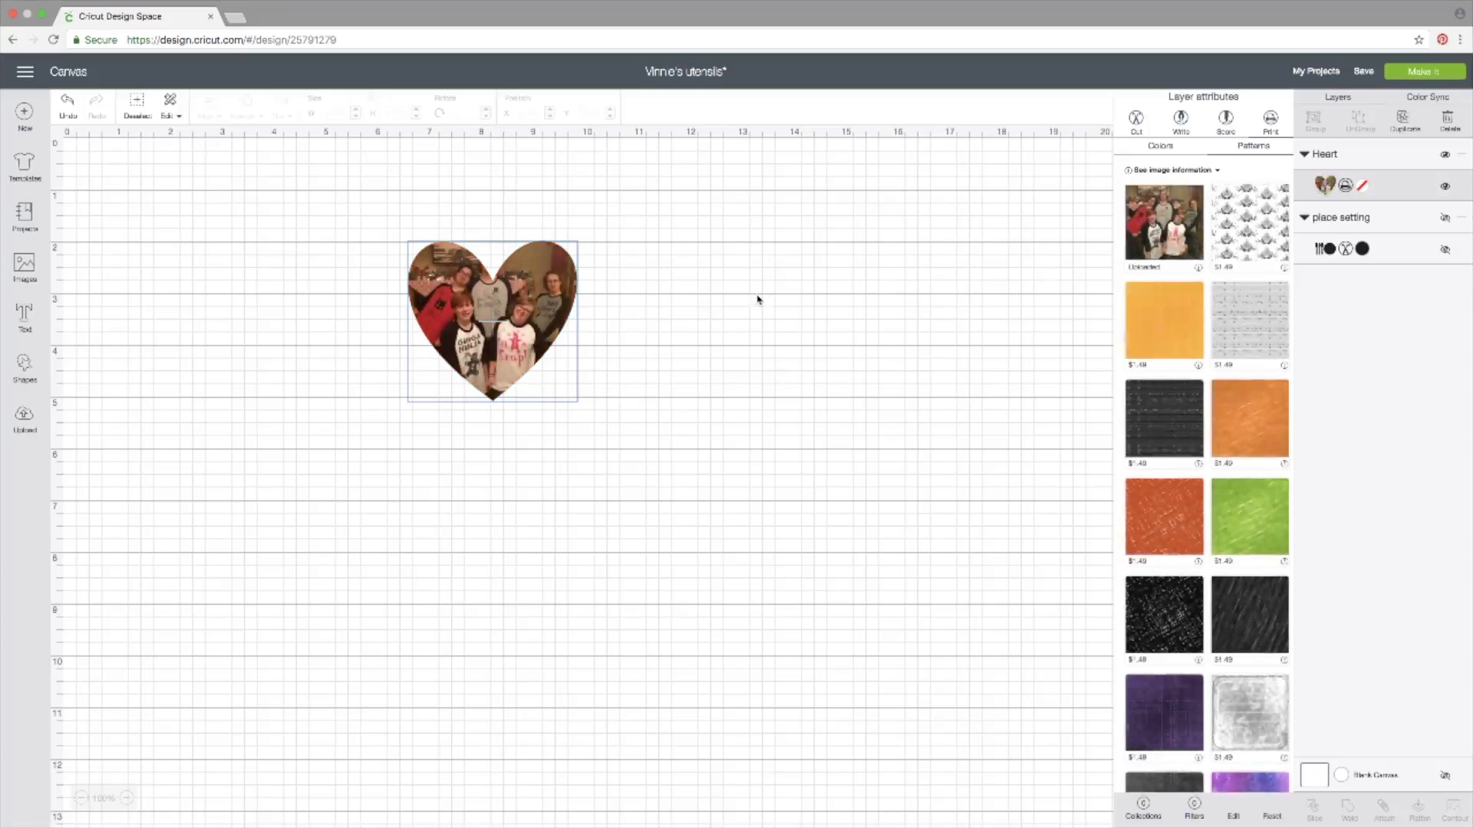
pyautogui.click(504, 320)
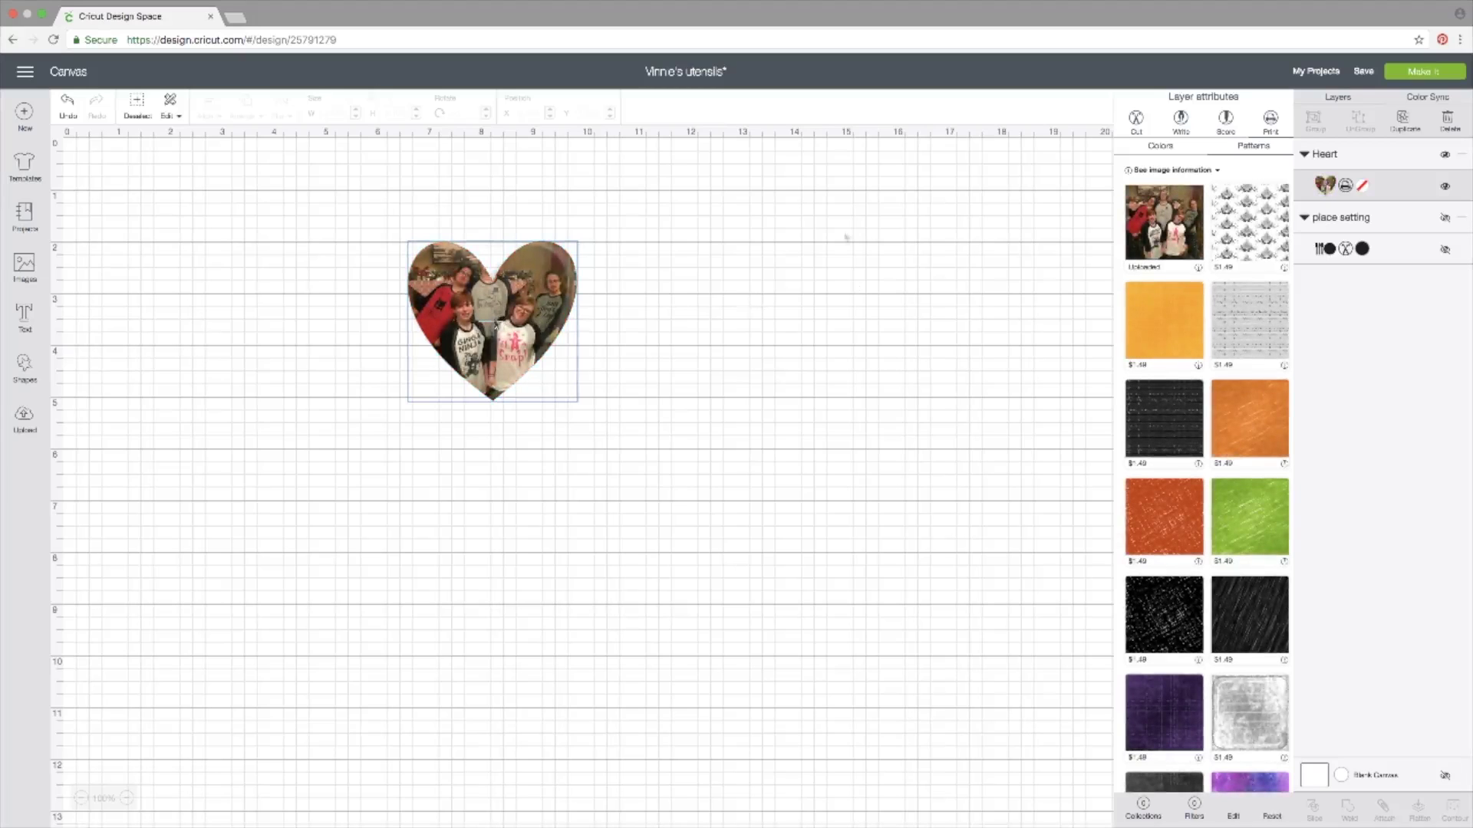
pyautogui.click(604, 313)
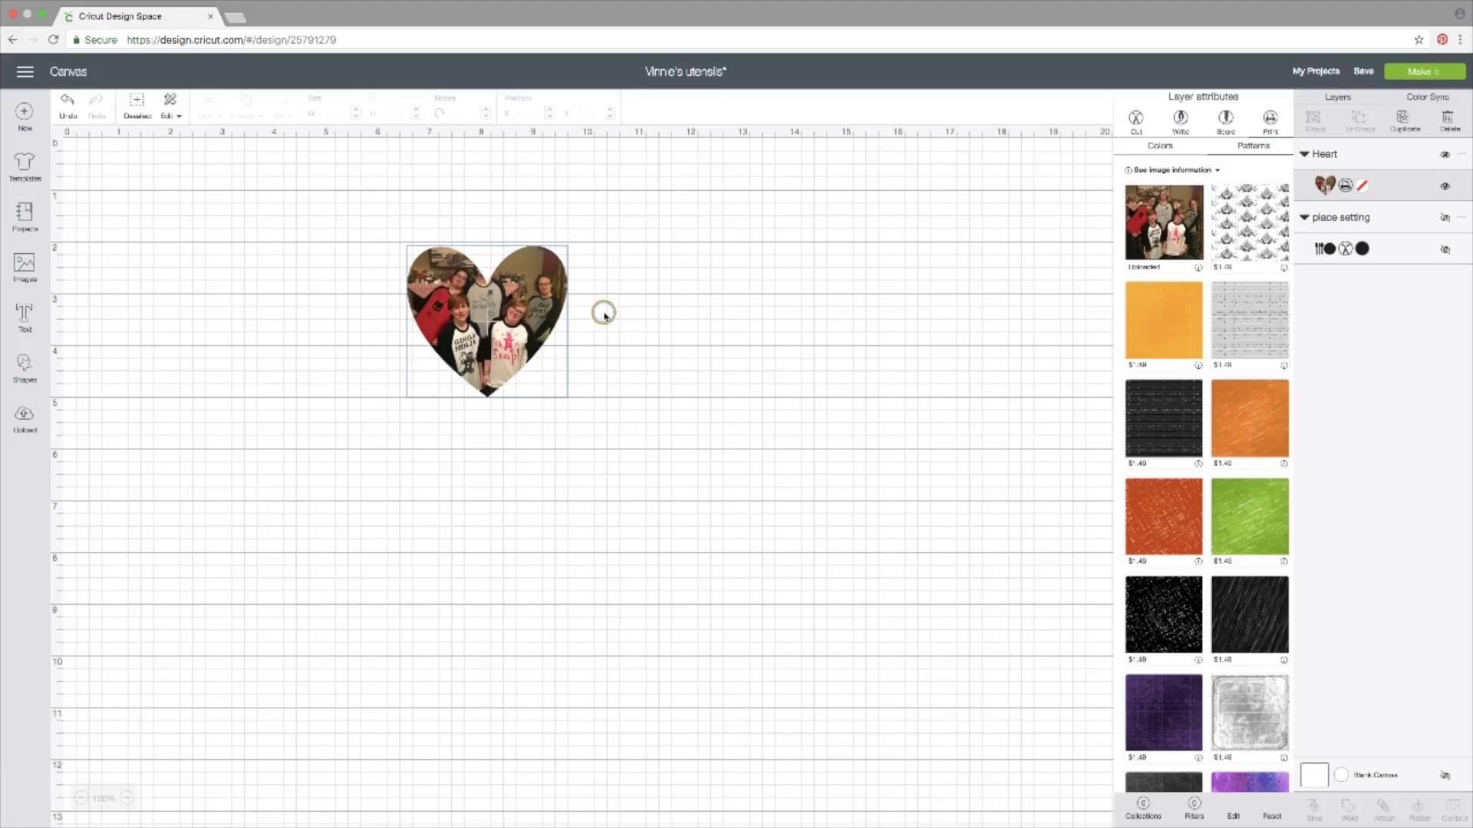
pyautogui.click(478, 274)
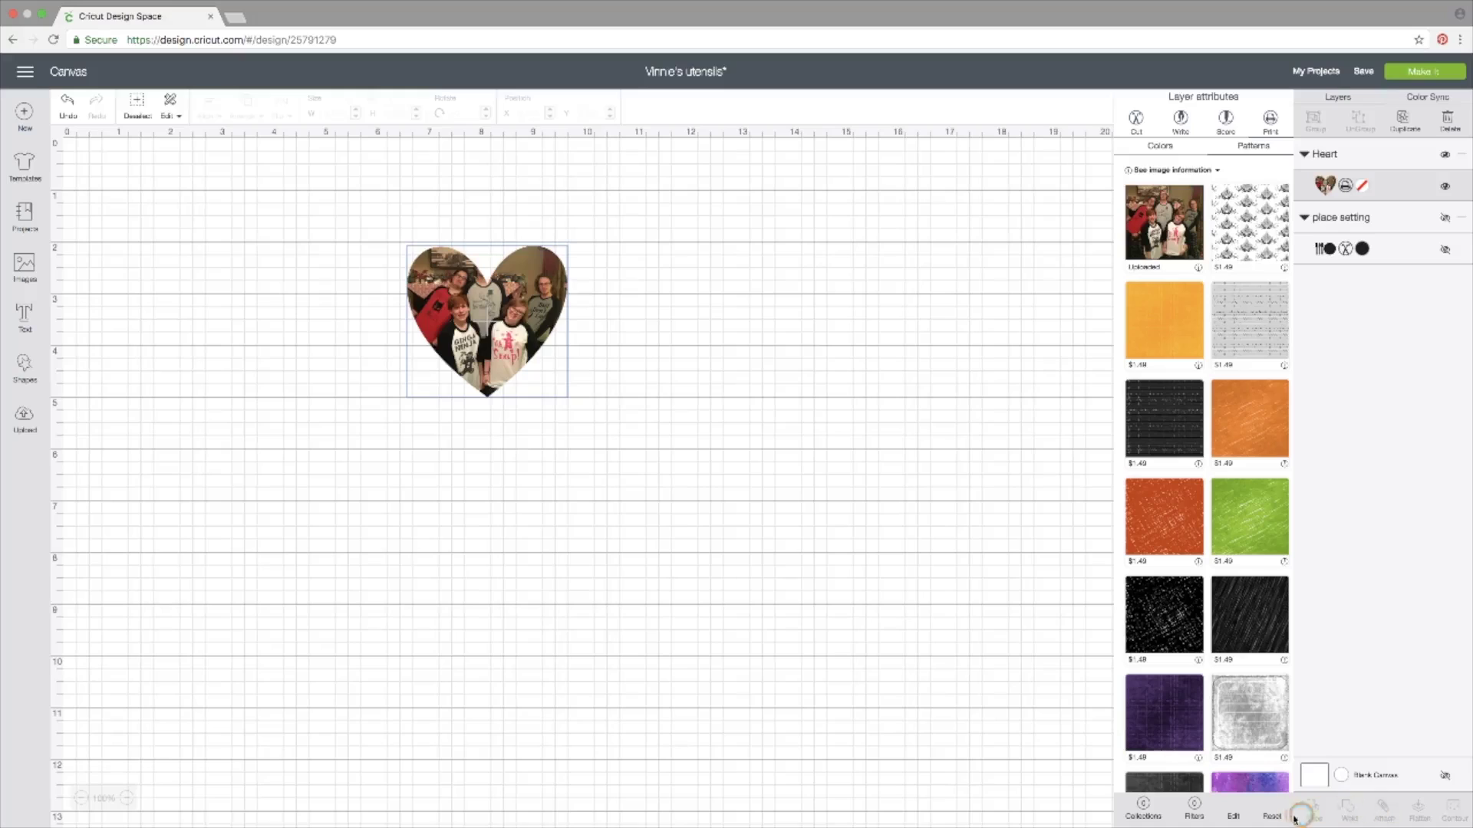
# Step: Open the heart's photo pattern for editing, reduce its scale to 43, and enlarge it again to just under full scale
pyautogui.click(1231, 816)
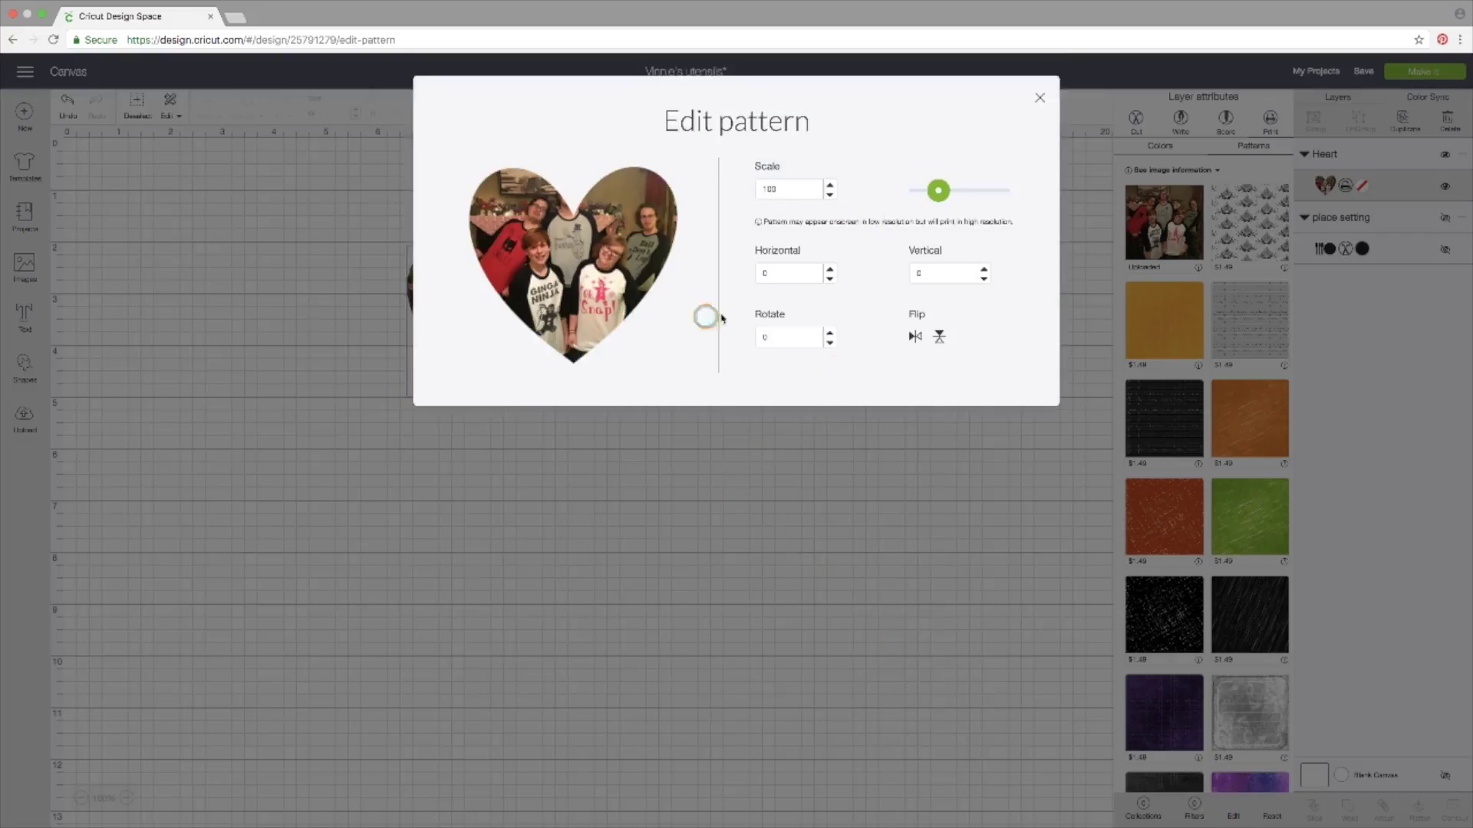
pyautogui.moveTo(941, 196); pyautogui.dragTo(928, 196)
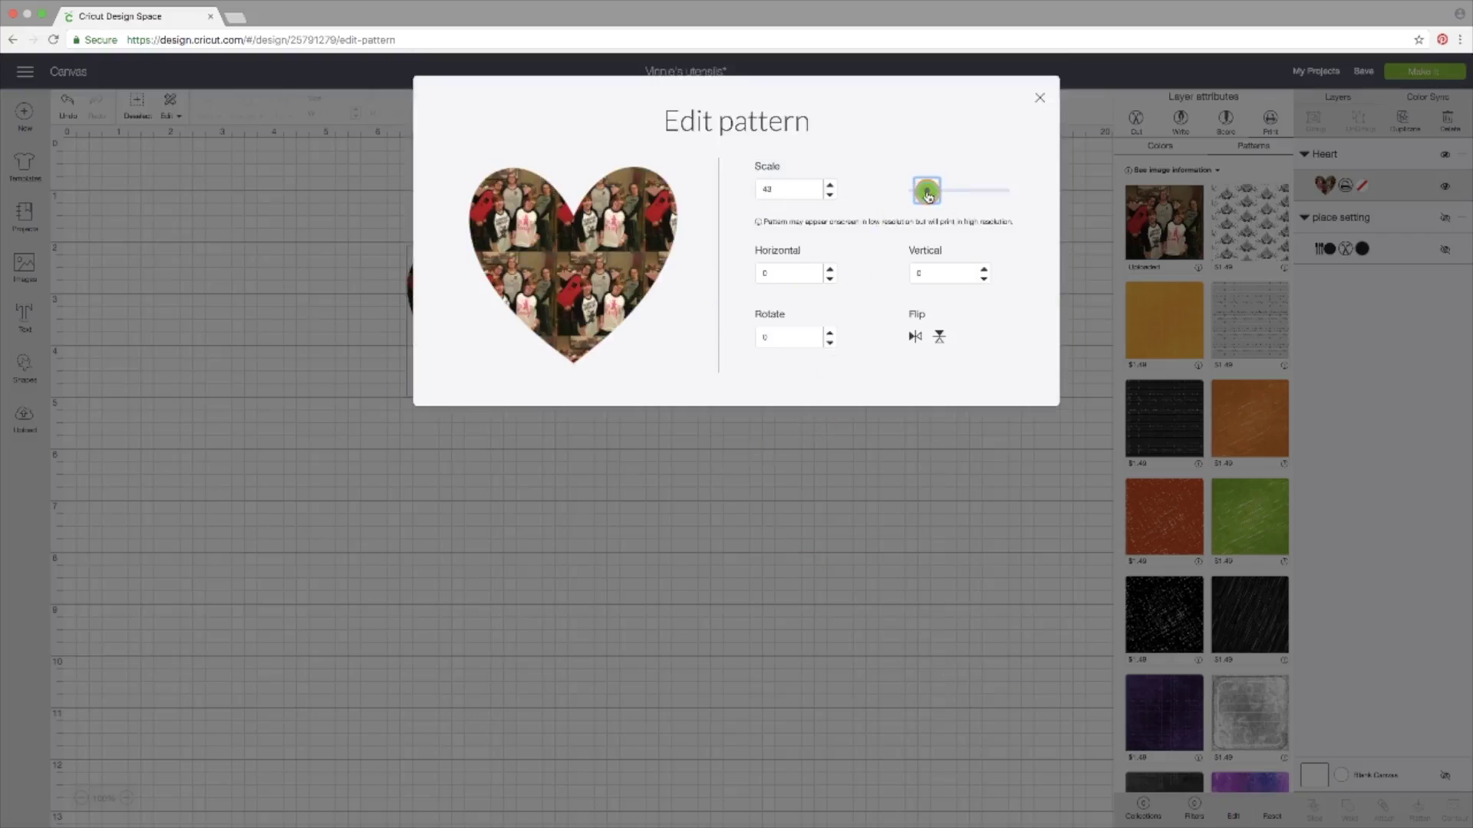
pyautogui.moveTo(928, 196); pyautogui.dragTo(937, 198)
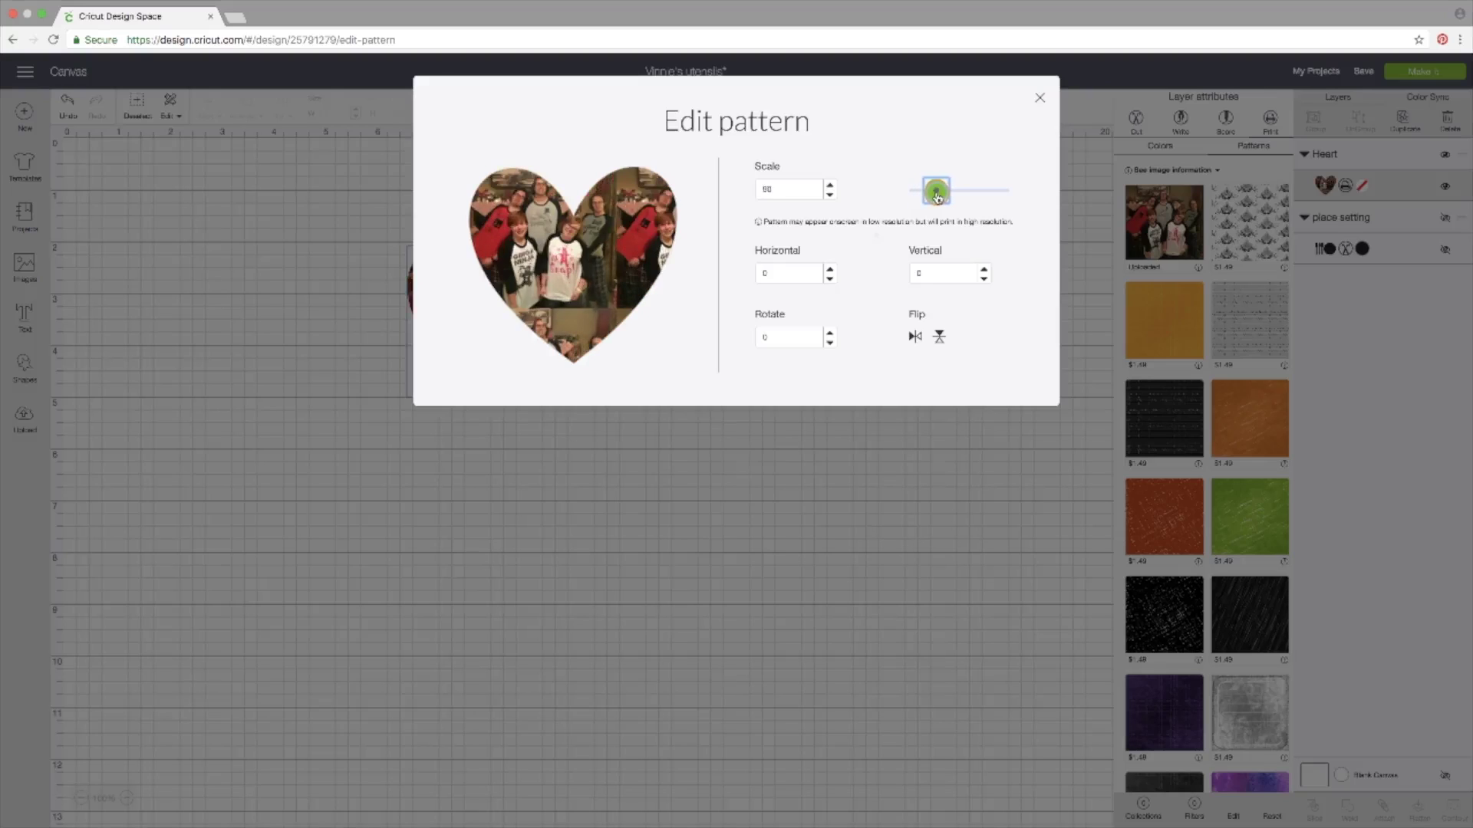
# Step: Raise the photo pattern's horizontal offset inside the heart to about 46
pyautogui.click(830, 270)
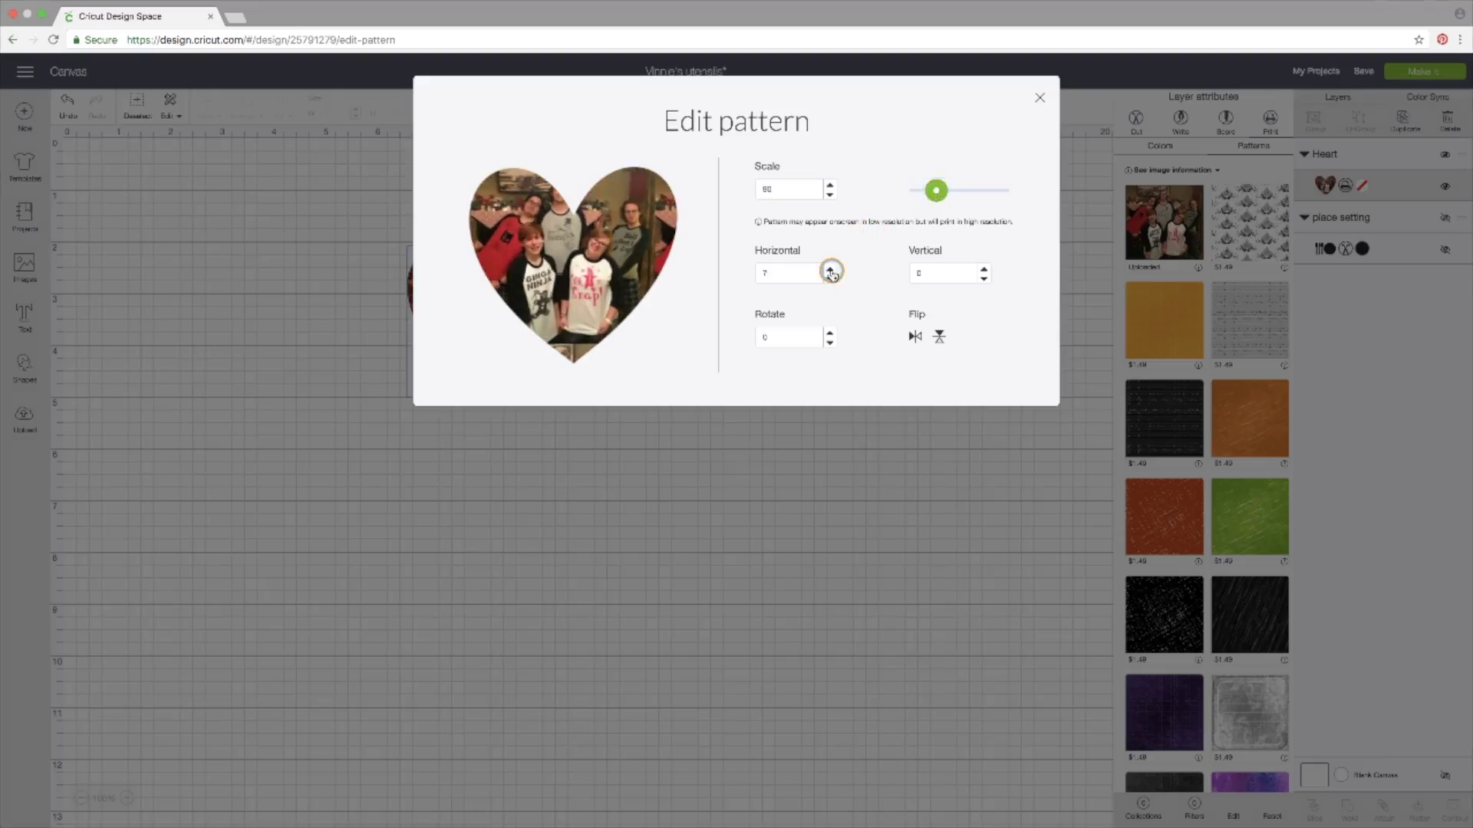
pyautogui.click(830, 269)
pyautogui.click(830, 270)
pyautogui.click(830, 270)
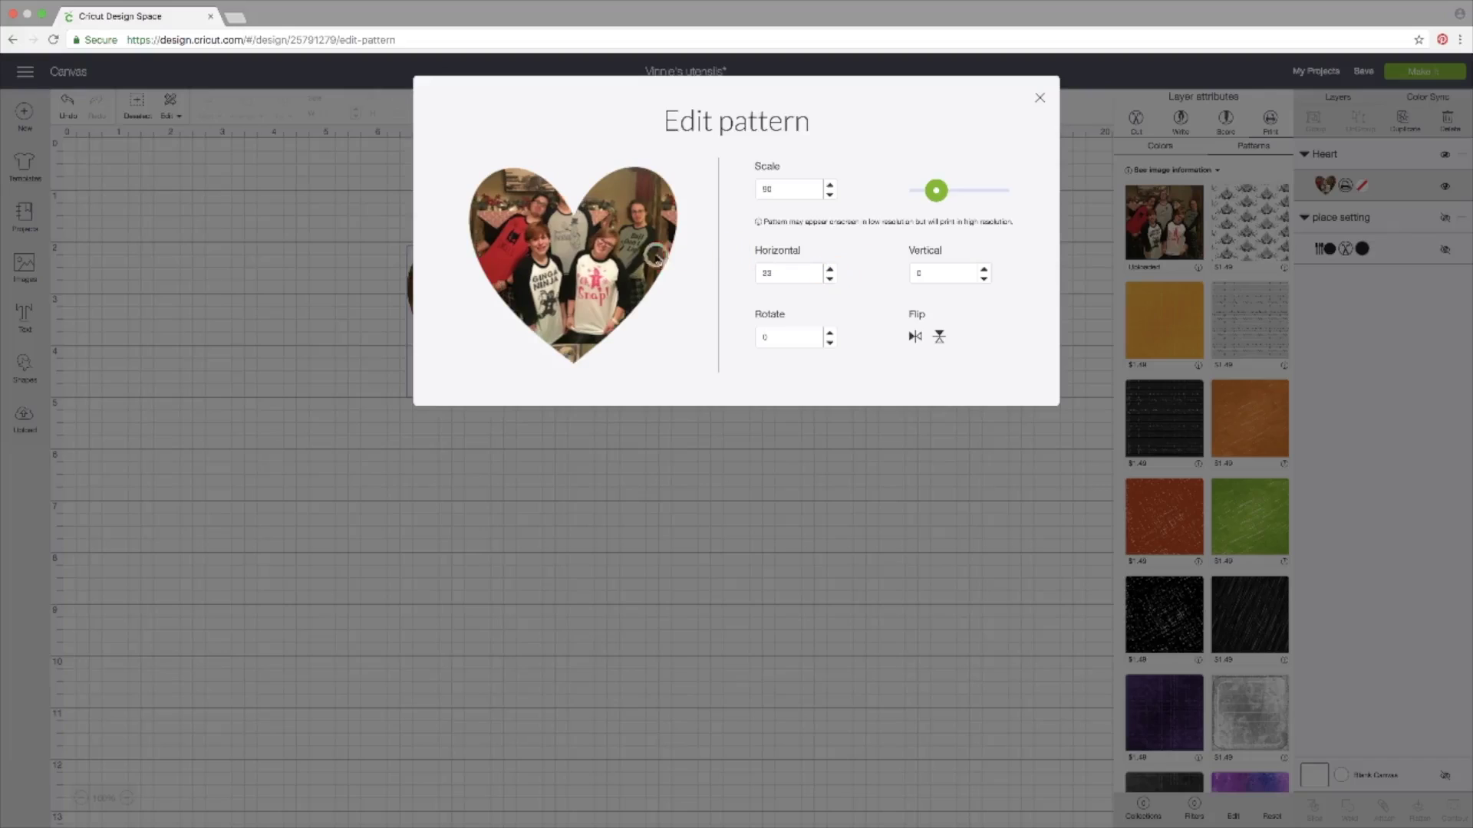
pyautogui.click(830, 268)
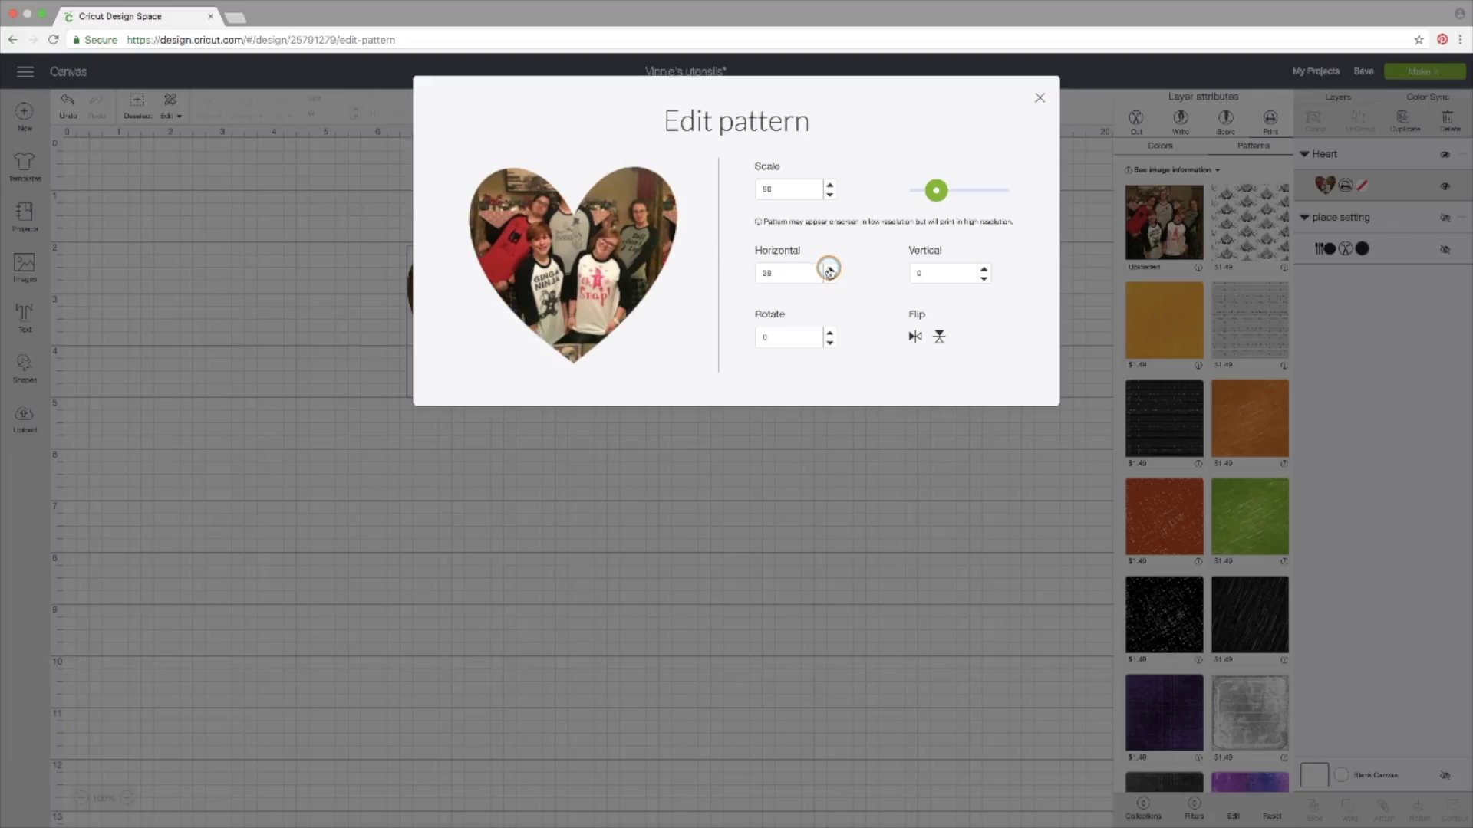
pyautogui.click(829, 270)
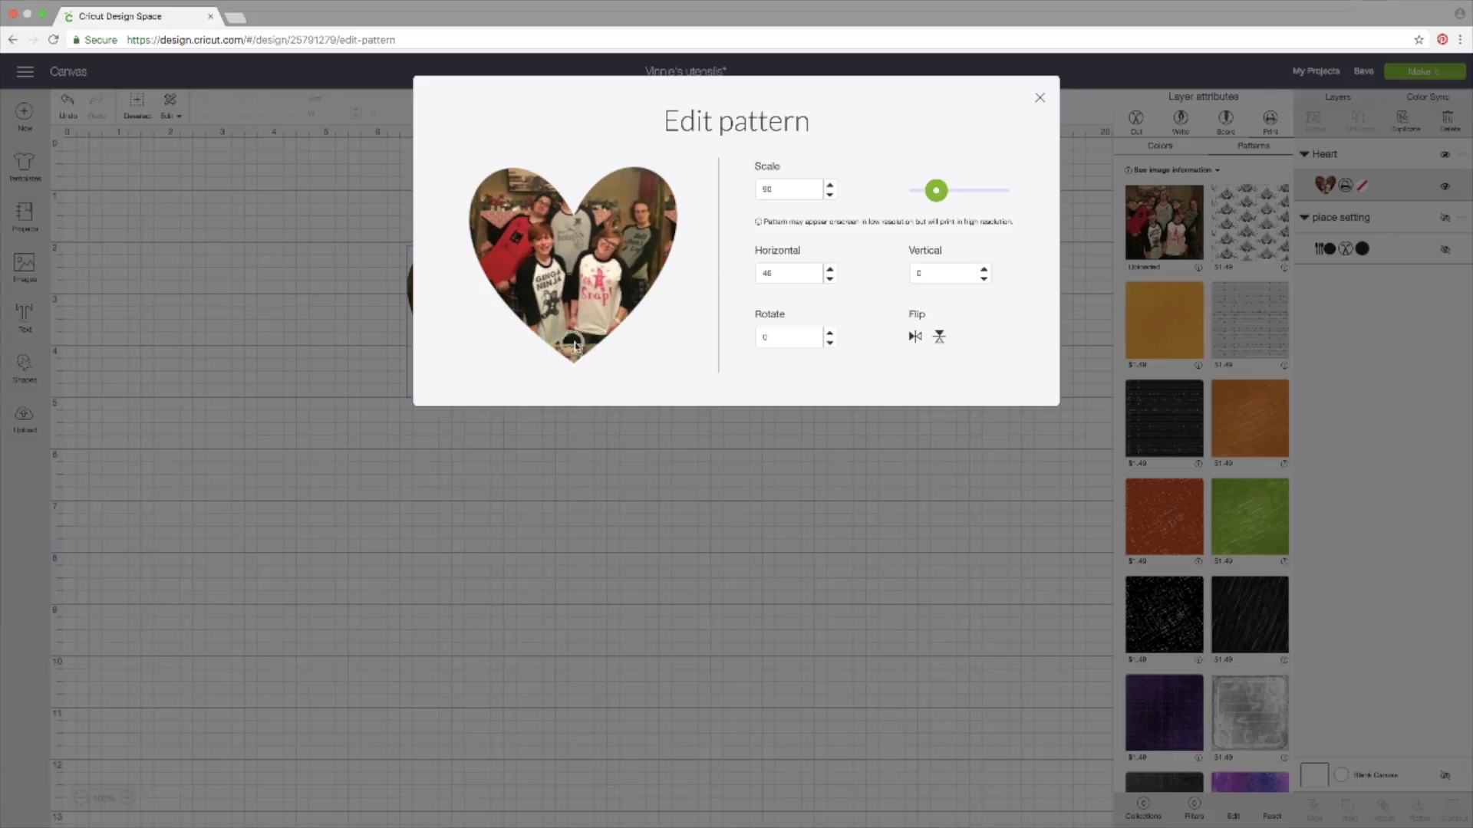
# Step: Reposition the photo inside the heart to horizontal -35 and vertical -43, and set its scale to 87
pyautogui.click(984, 280)
pyautogui.moveTo(598, 276); pyautogui.dragTo(687, 223)
pyautogui.moveTo(935, 191)
pyautogui.mouseDown()
pyautogui.moveTo(955, 202)
pyautogui.moveTo(935, 192)
pyautogui.mouseUp()
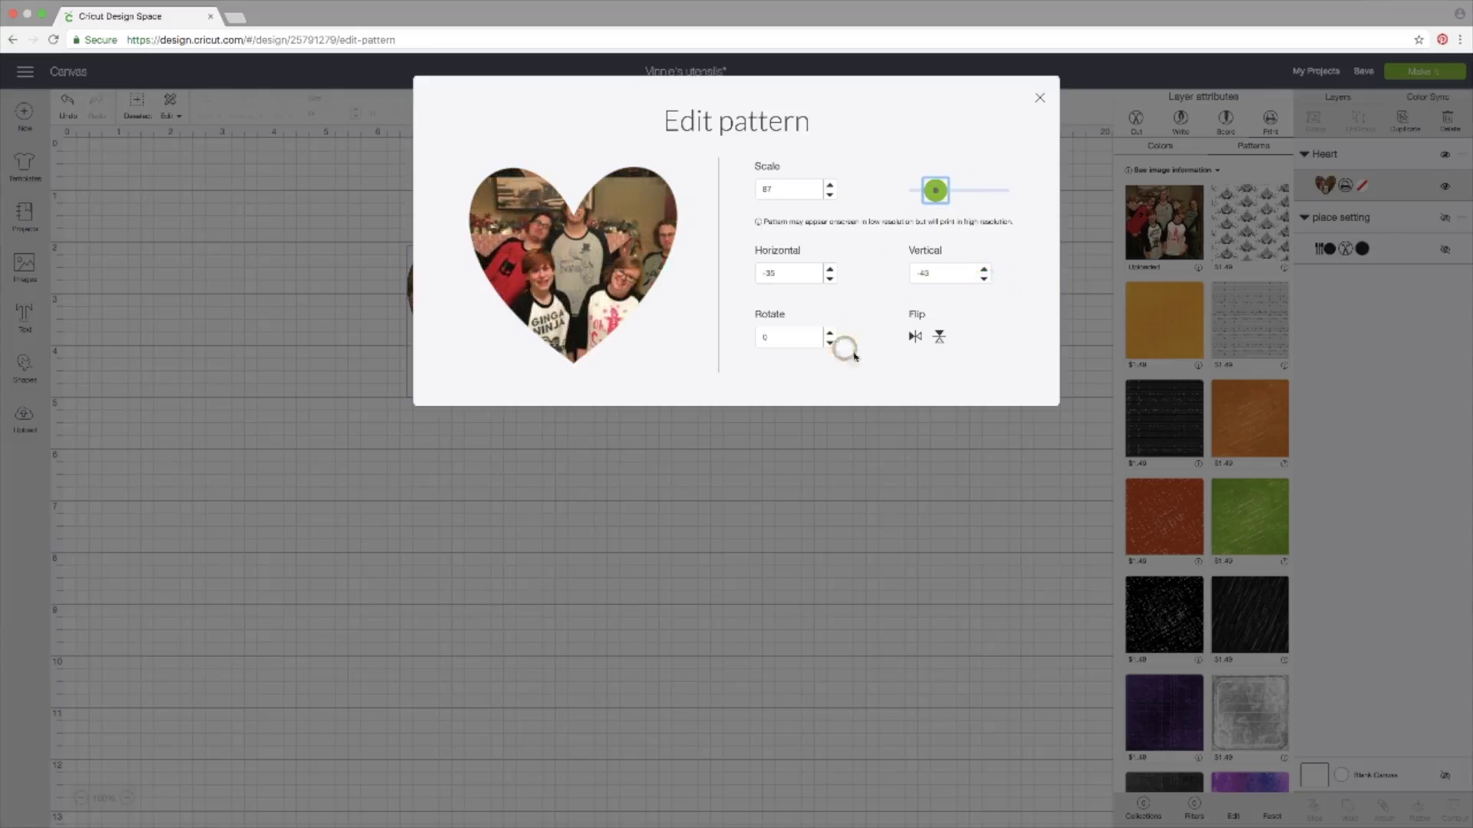
# Step: Flip the photo pattern horizontally and vertically, and nudge its rotation by one step and back to 0
pyautogui.click(915, 336)
pyautogui.click(939, 336)
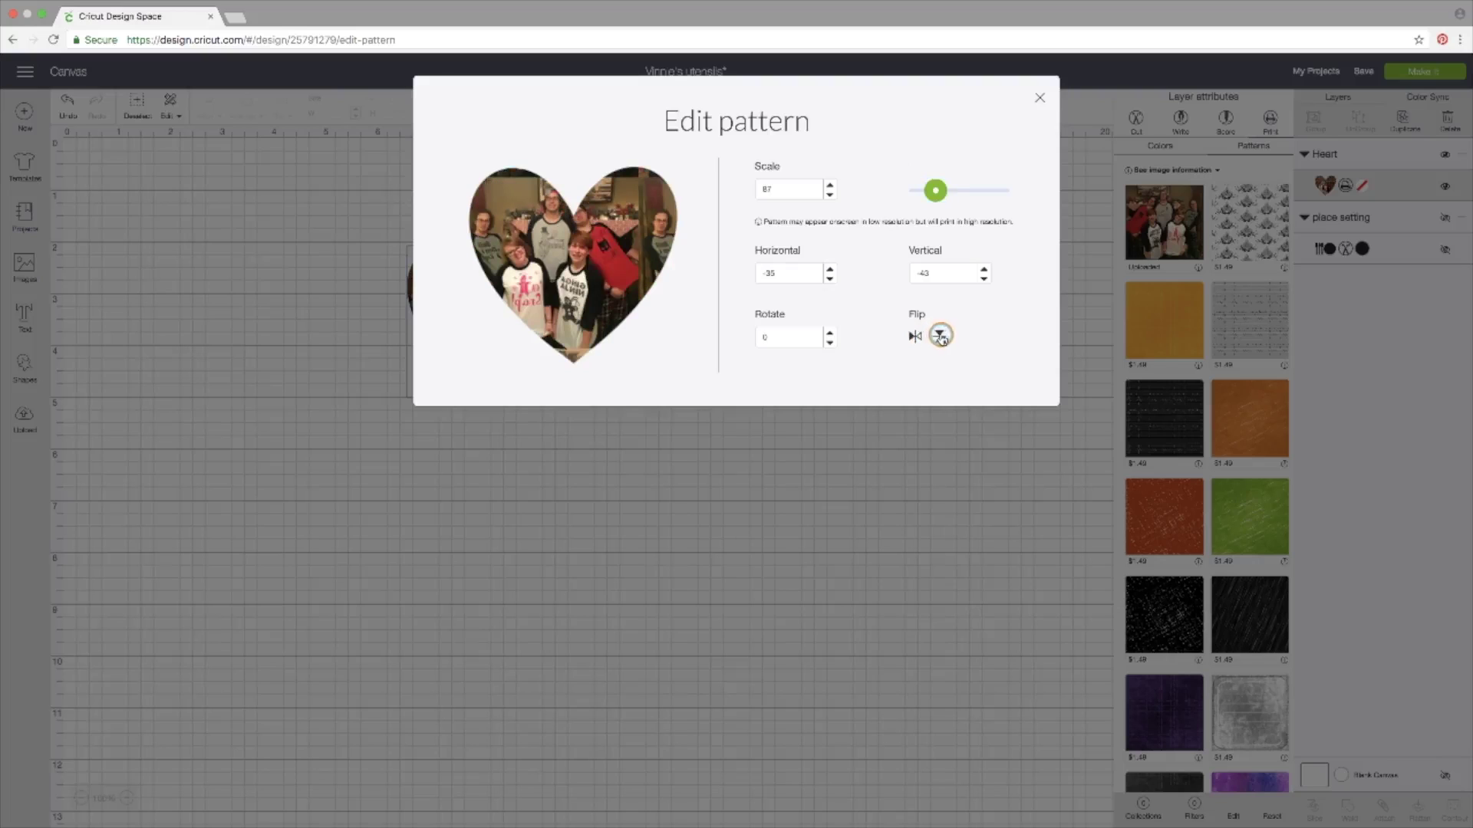
pyautogui.click(832, 334)
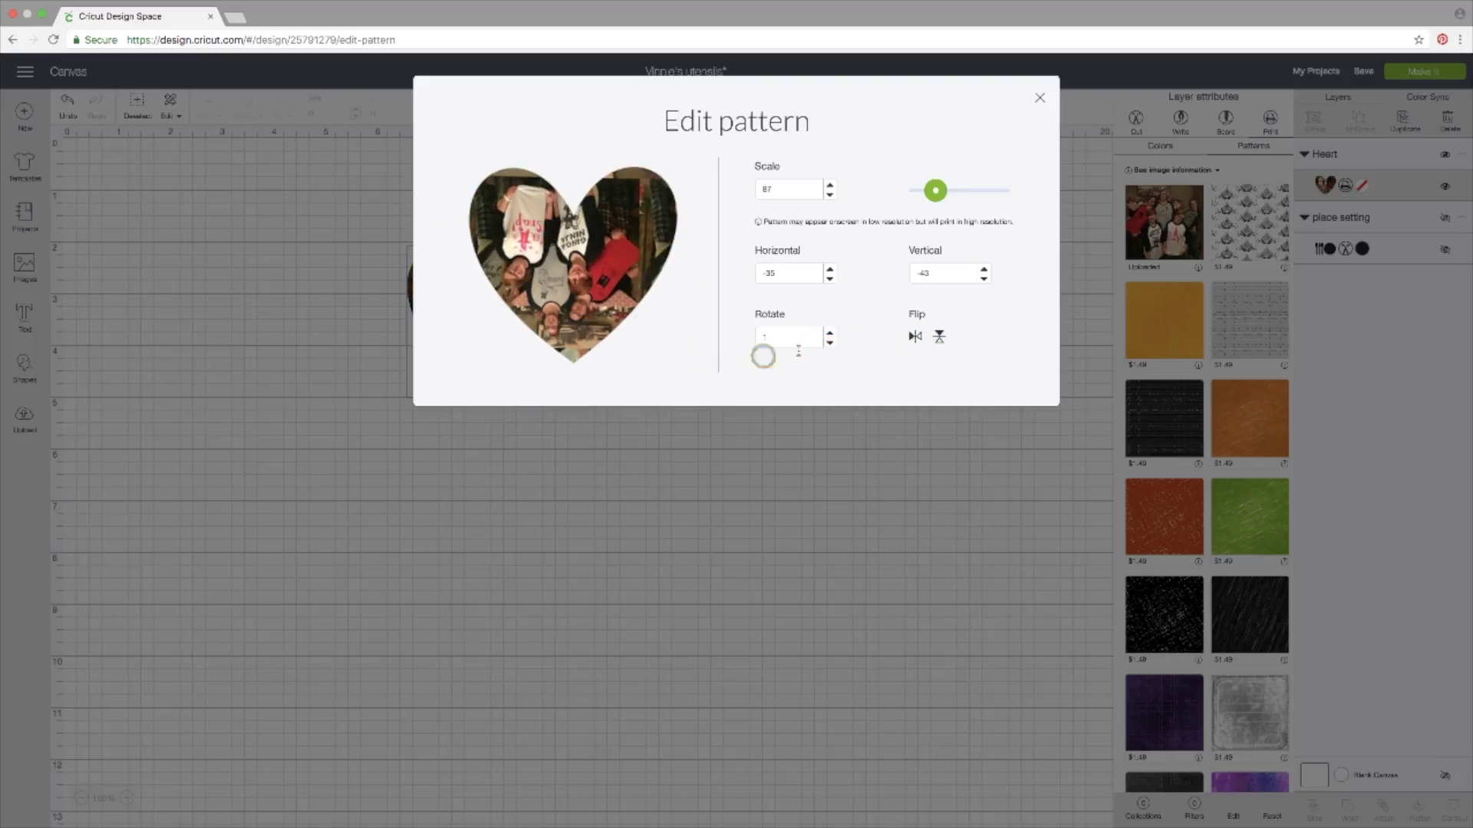
pyautogui.click(832, 342)
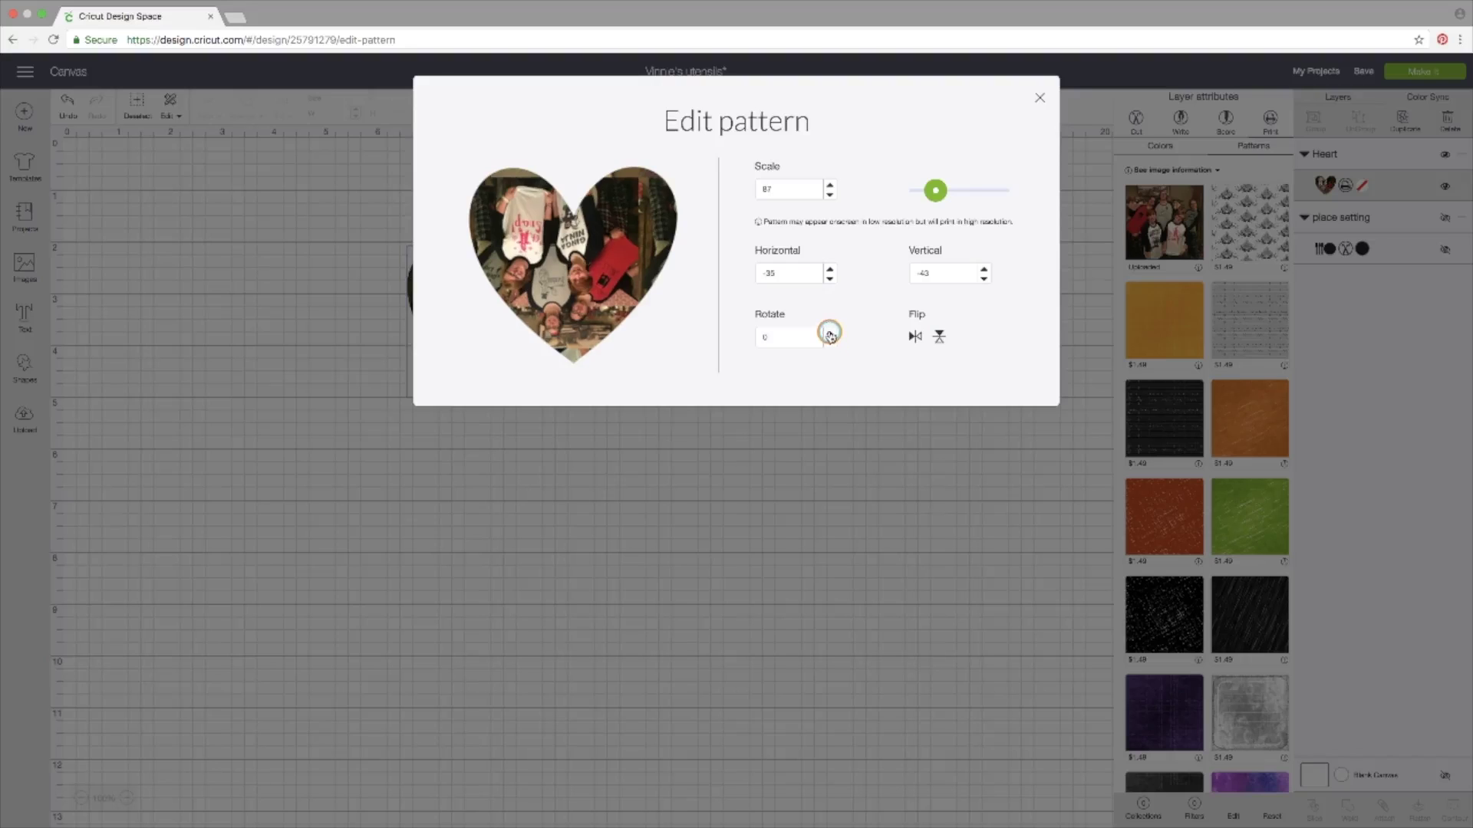
# Step: Reverse the photo pattern's horizontal and vertical flips and close the pattern editor
pyautogui.click(915, 335)
pyautogui.click(939, 336)
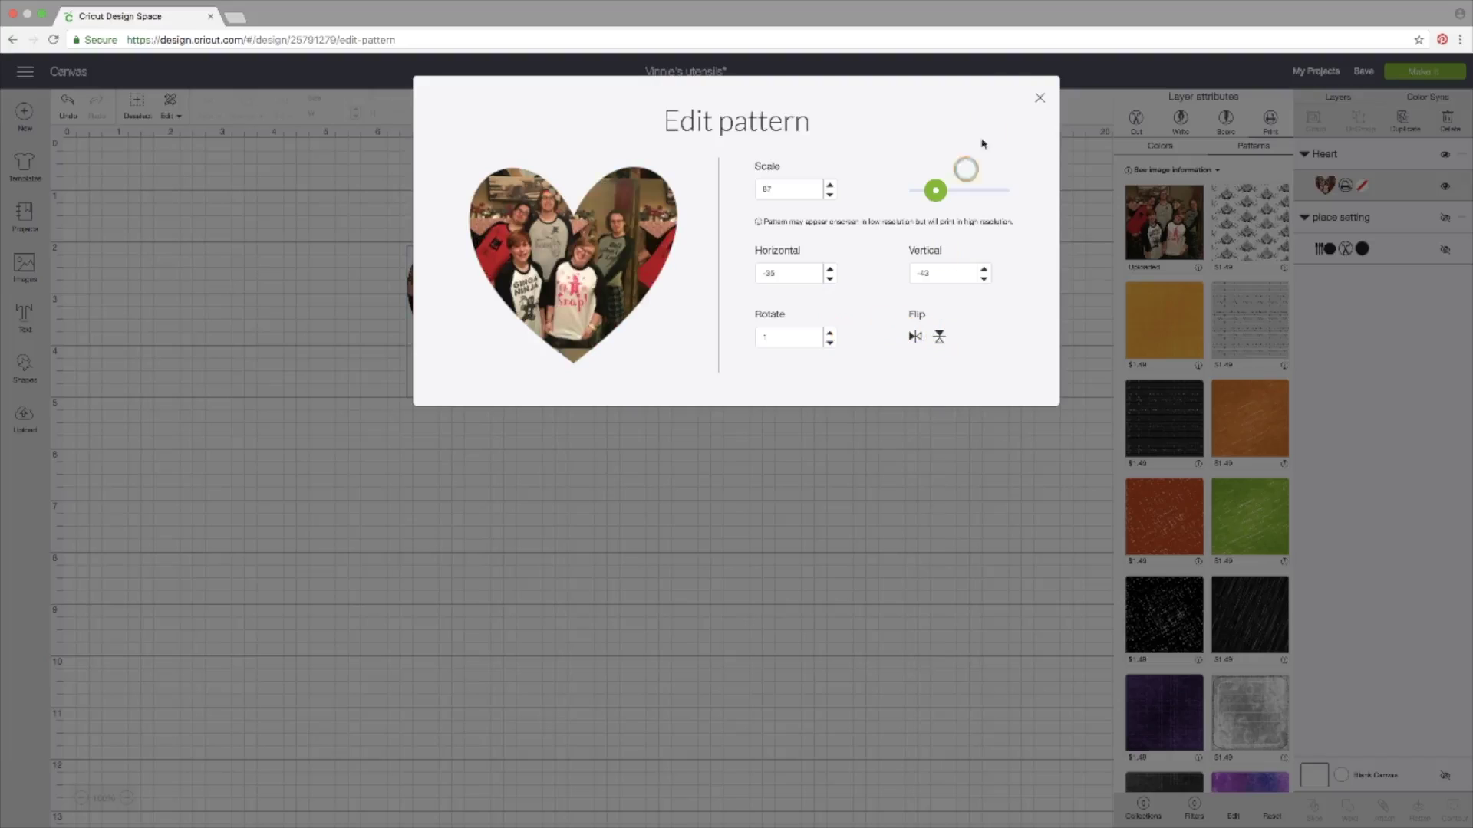
pyautogui.click(1040, 99)
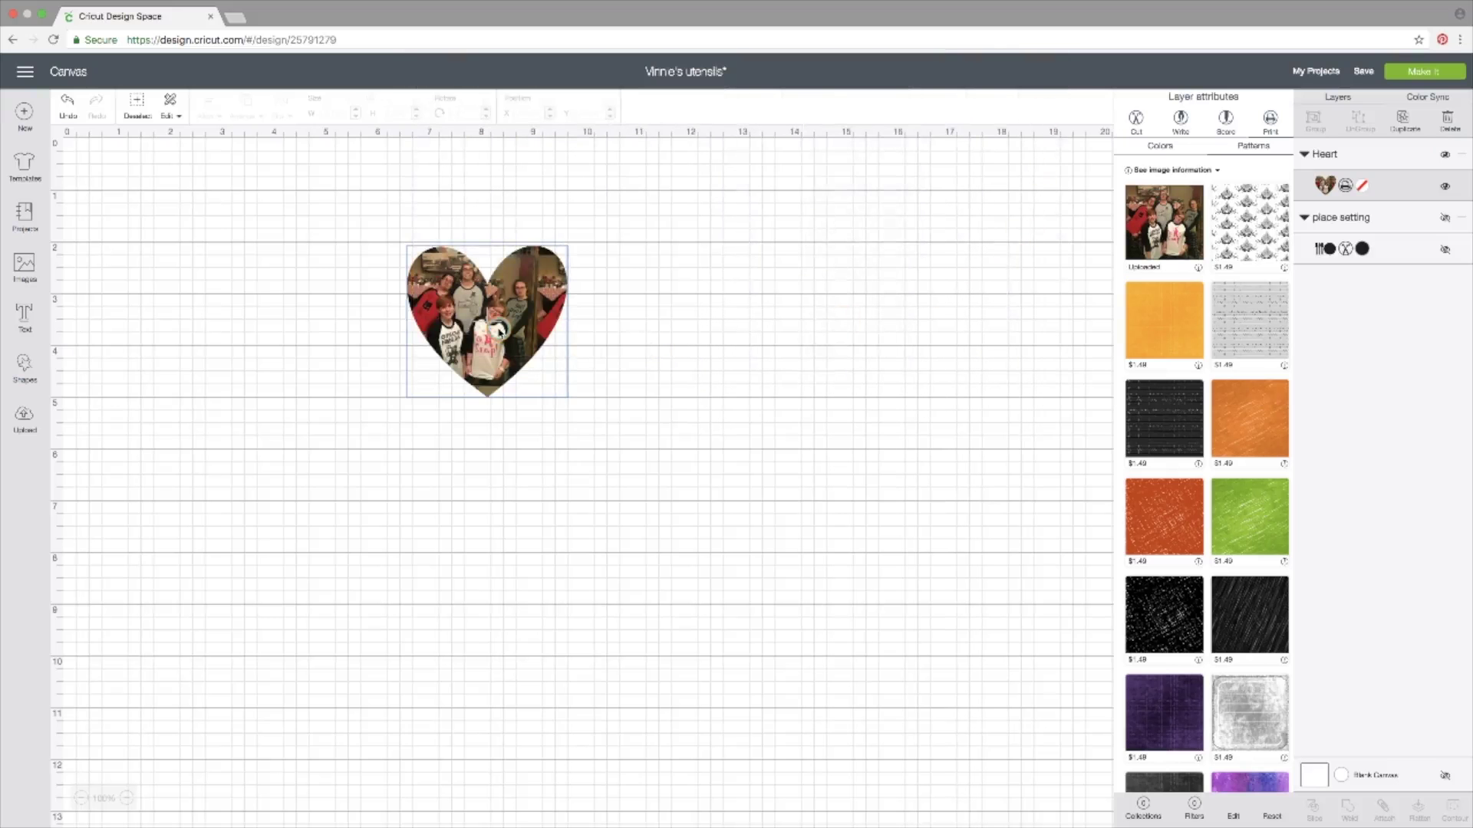
# Step: Replace the heart's photo with the light grey striped pattern, and set its fill to the basic color White
pyautogui.click(1240, 334)
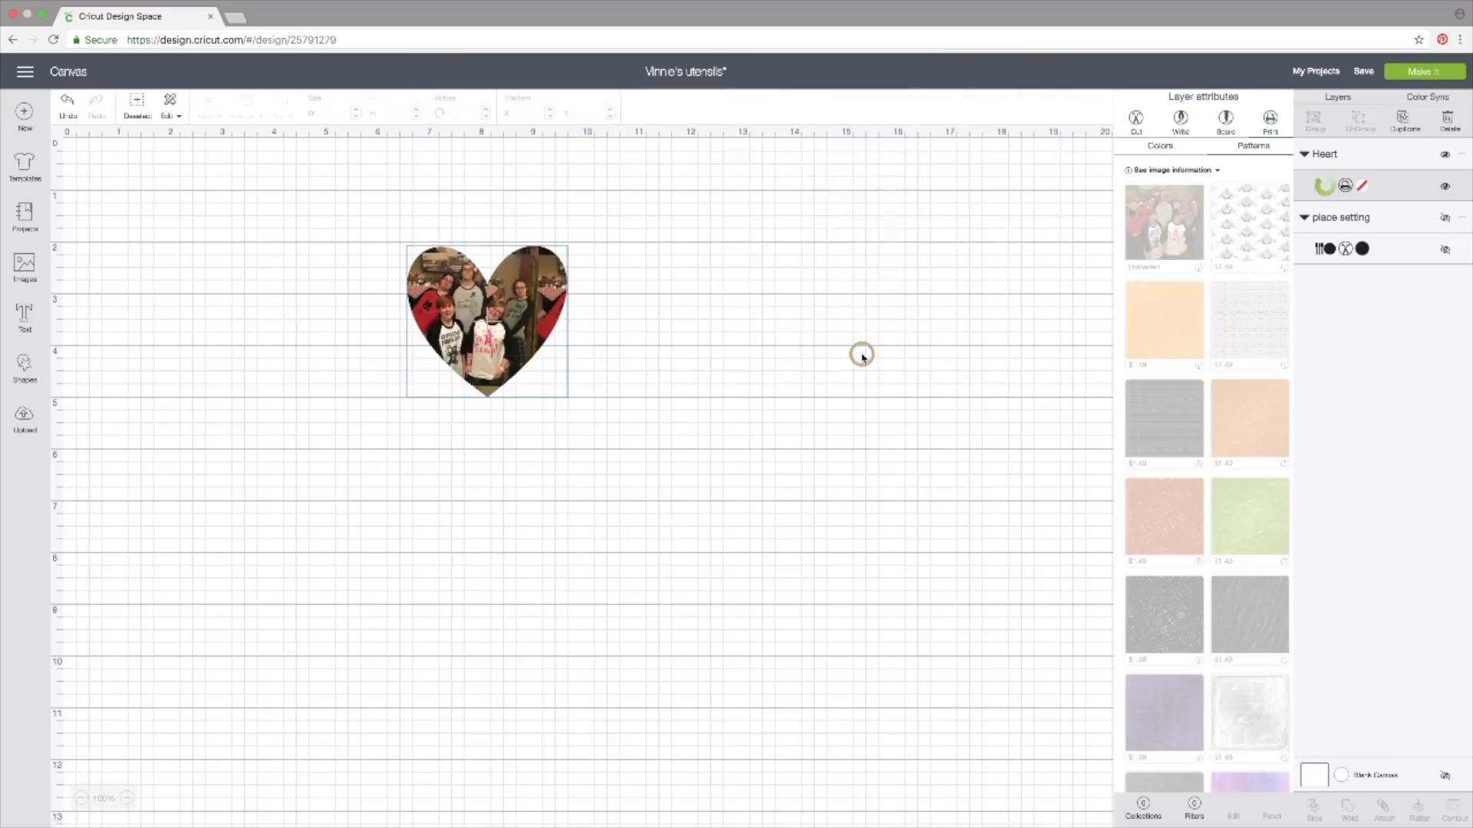
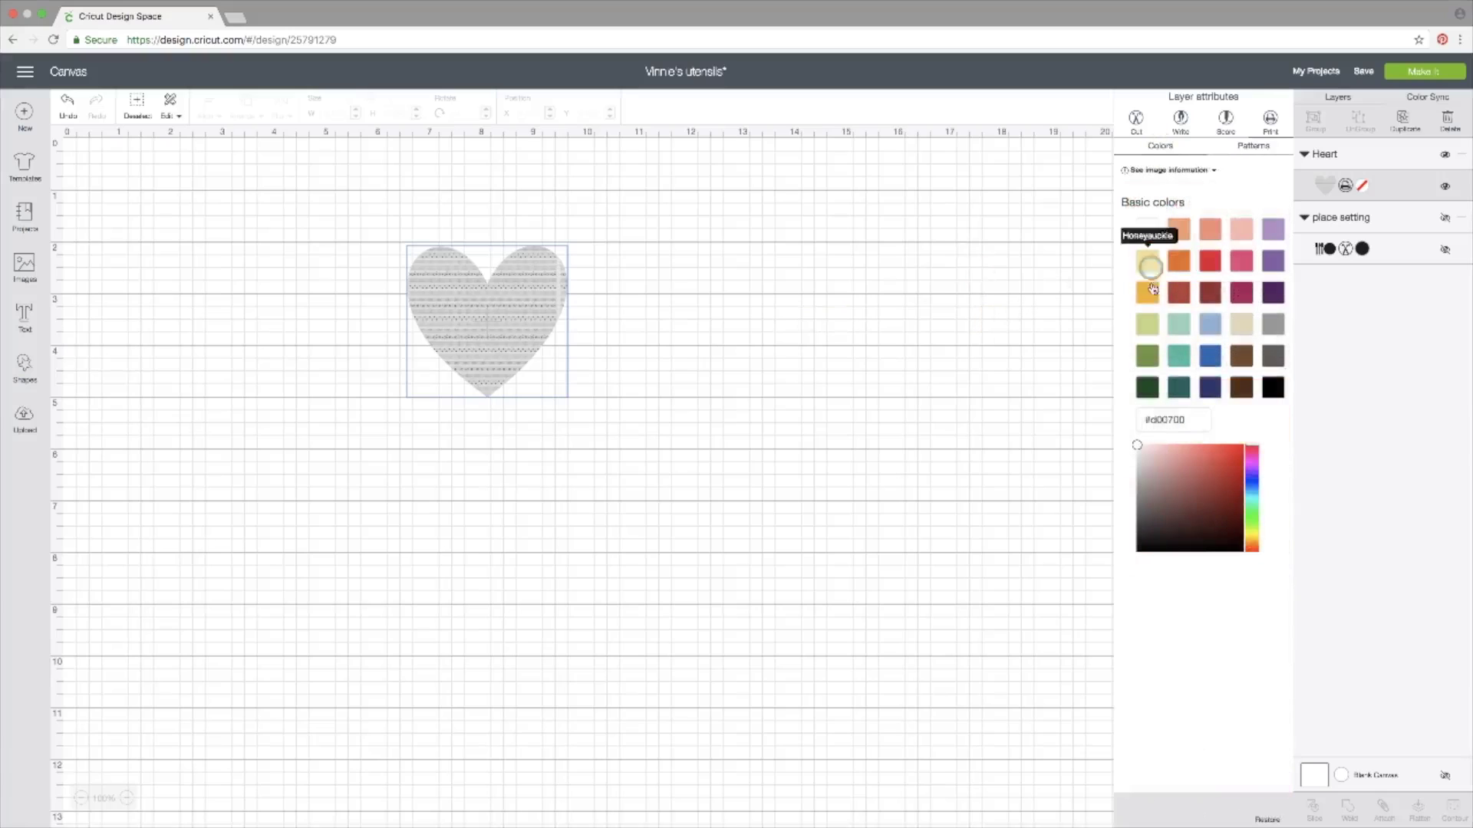
pyautogui.click(1161, 222)
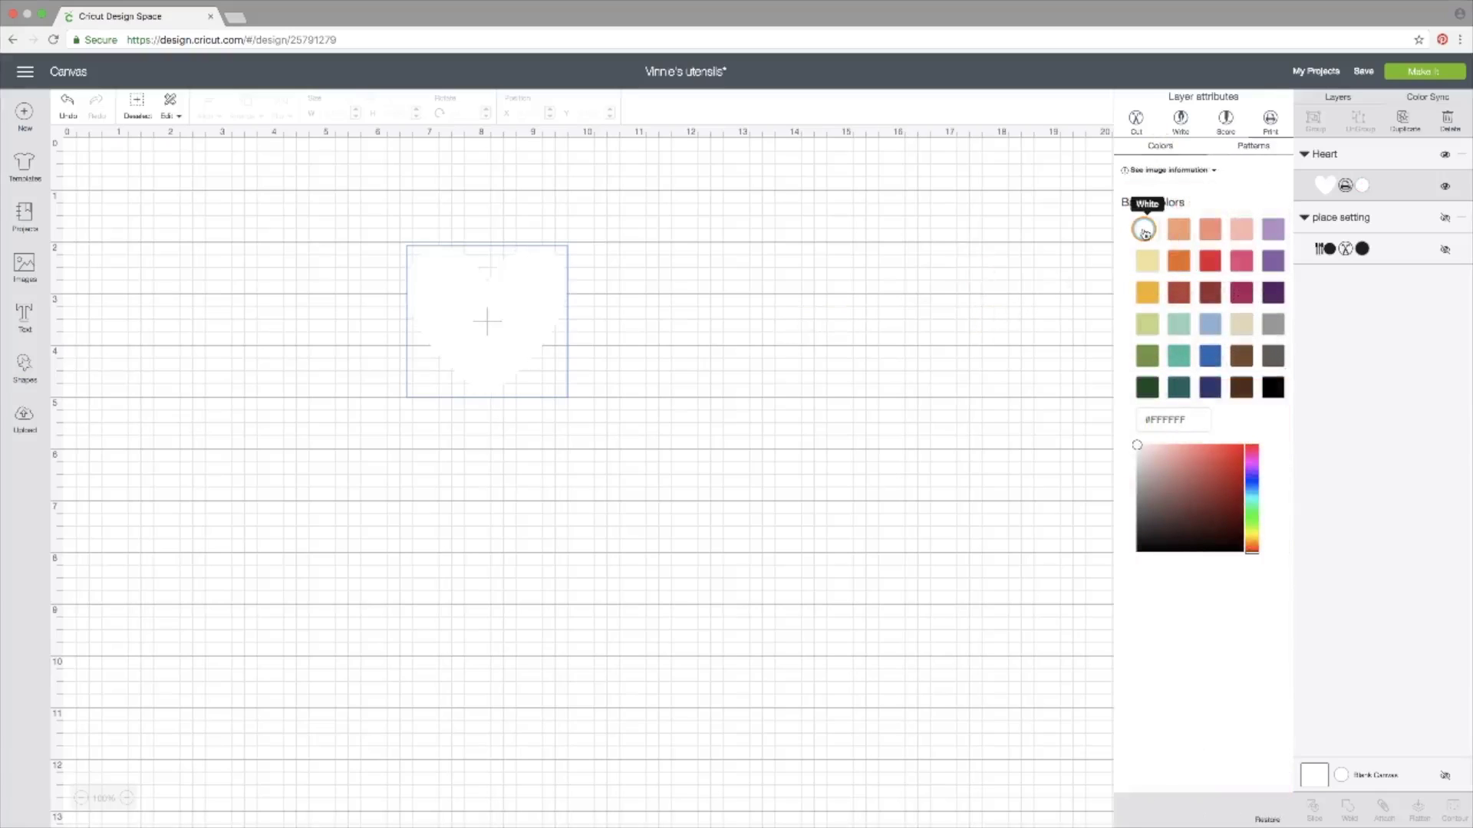
pyautogui.click(622, 359)
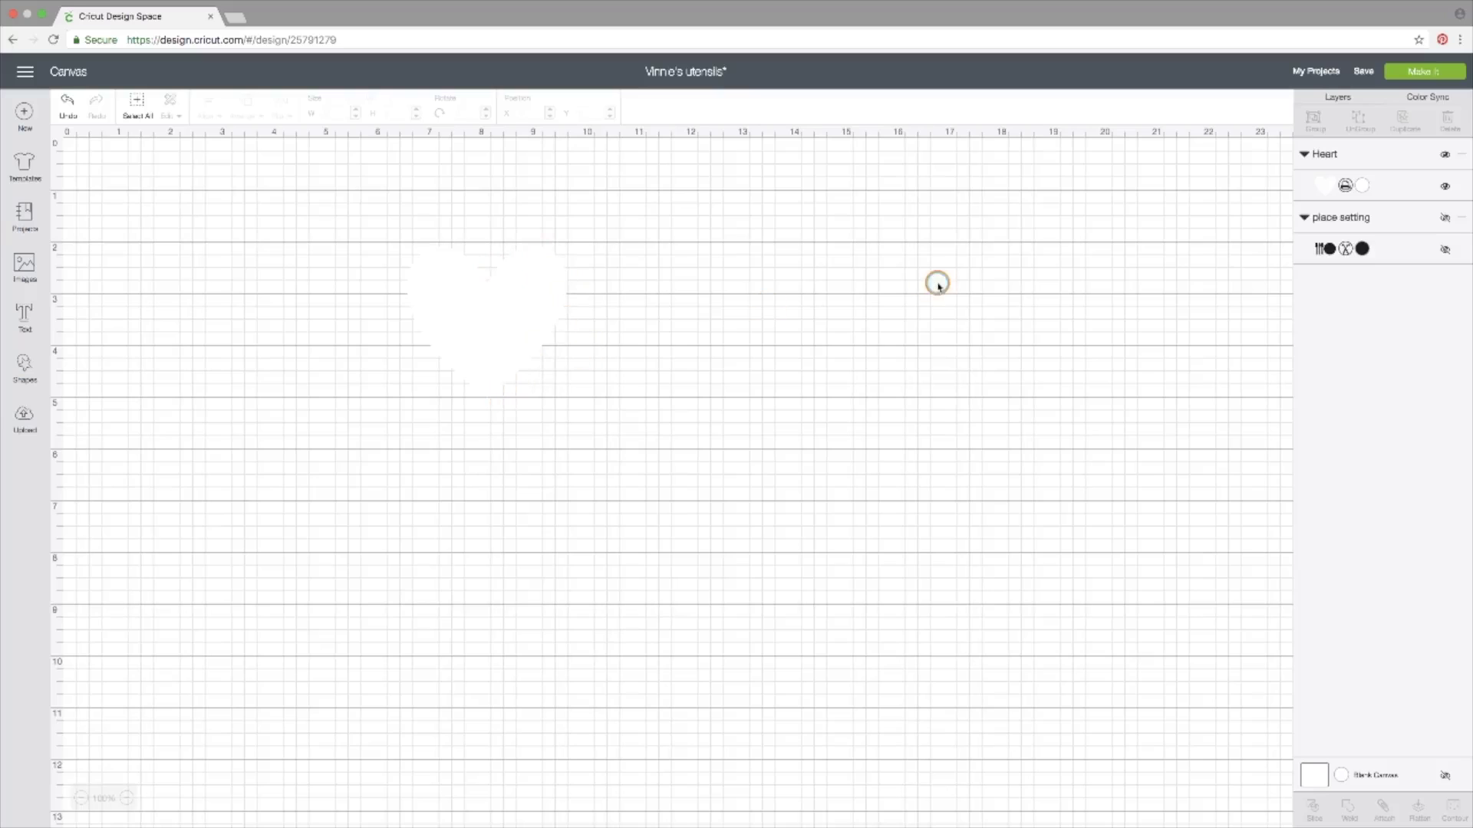
# Step: Change the white heart layer's line type from Print to Cut
pyautogui.click(1342, 185)
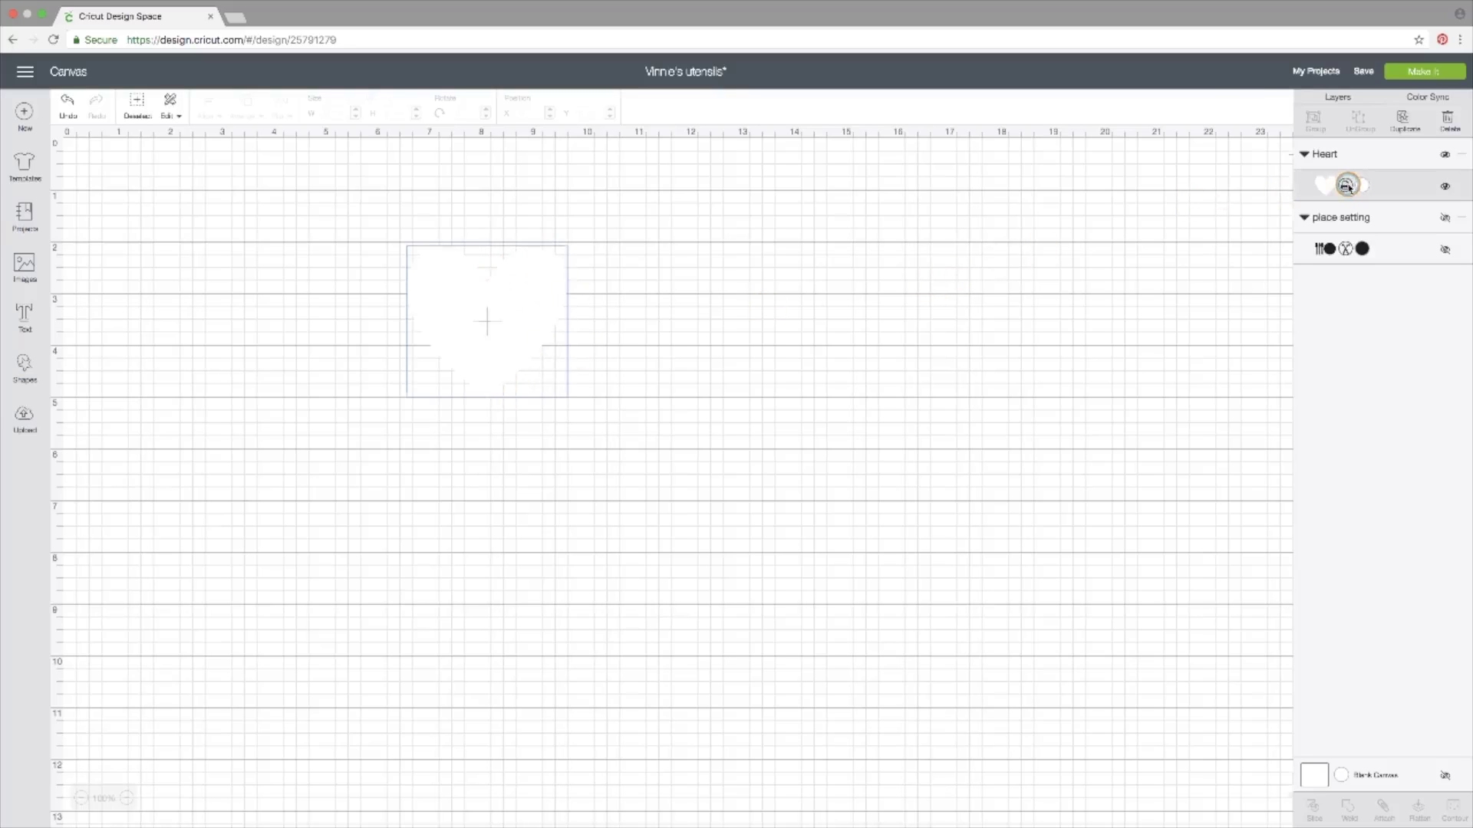
pyautogui.click(1136, 121)
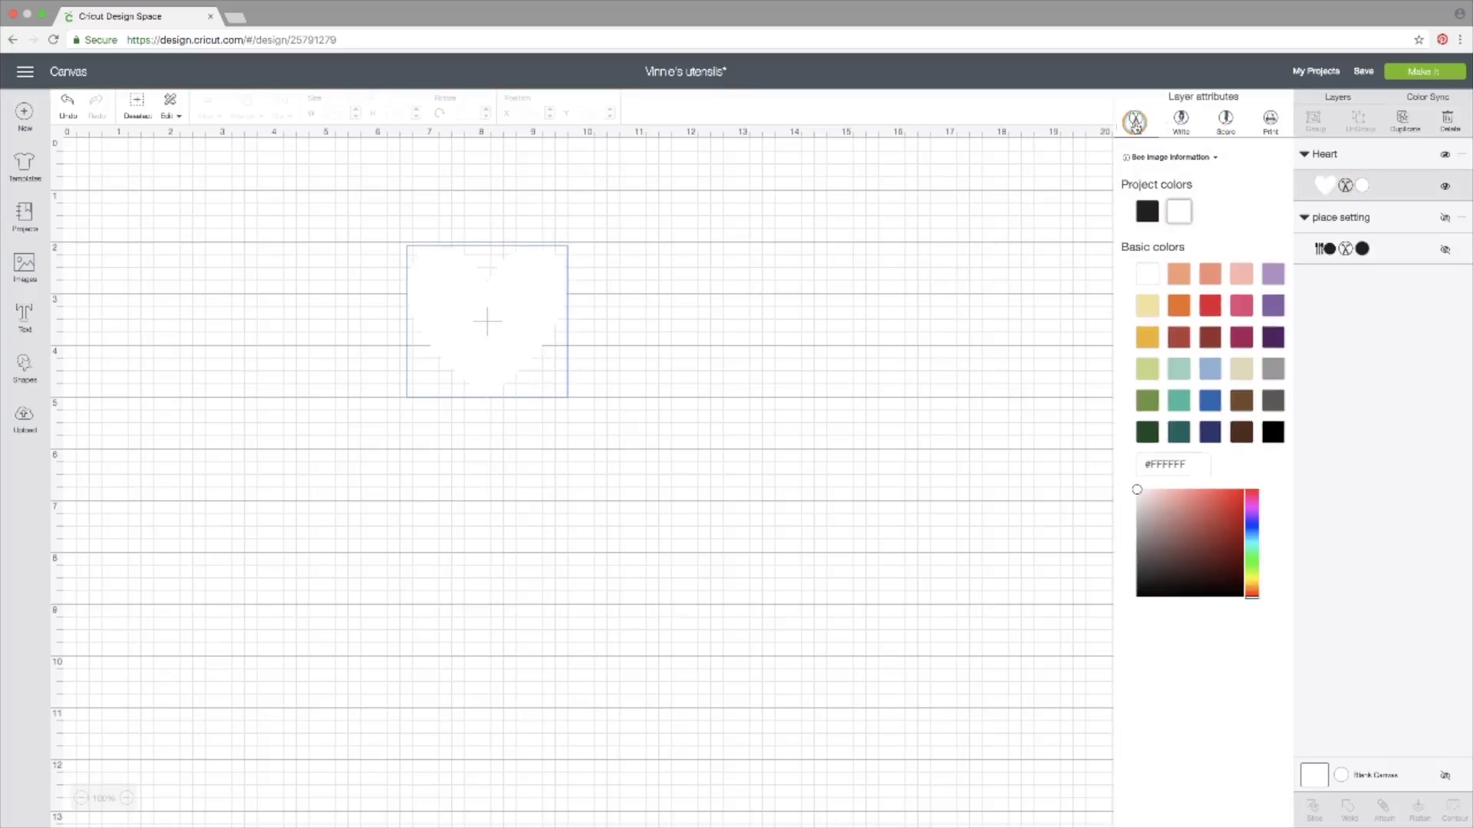
pyautogui.click(711, 391)
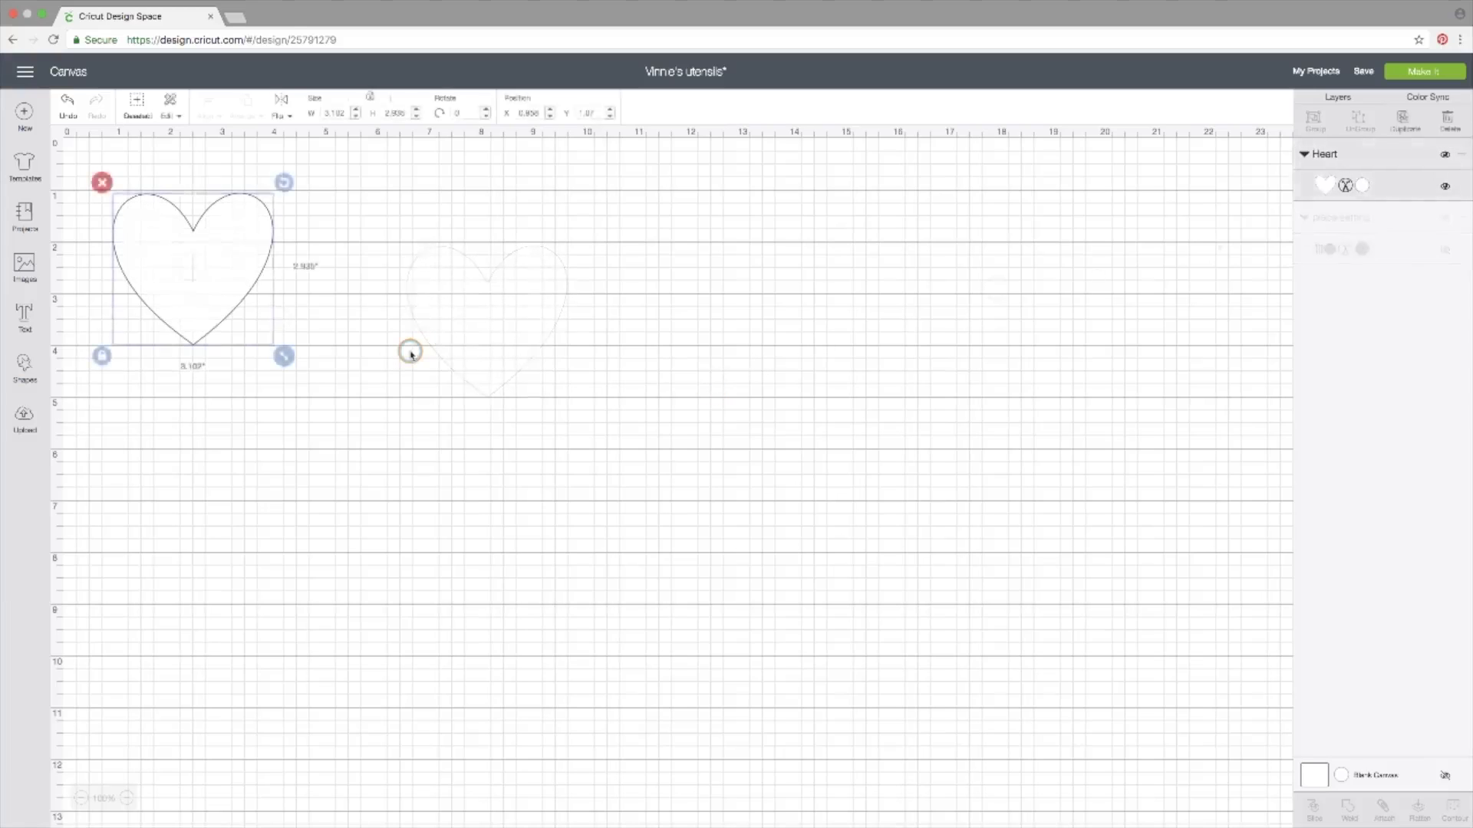
# Step: Move the heart toward the middle of the canvas and enlarge it to about 5.2 inches wide
pyautogui.click(409, 355)
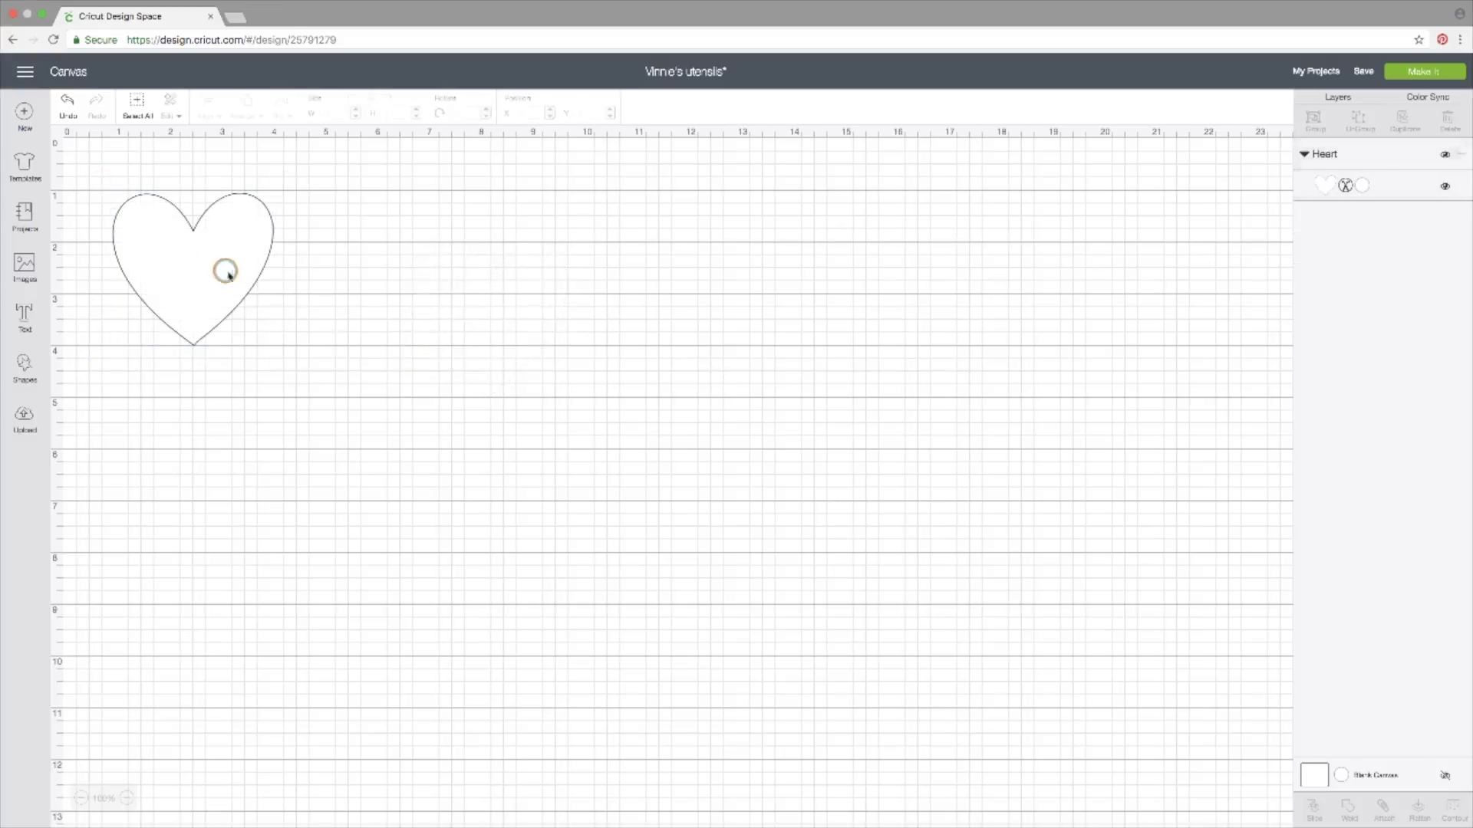
pyautogui.moveTo(223, 269); pyautogui.dragTo(355, 283)
pyautogui.moveTo(415, 374); pyautogui.dragTo(548, 359)
# Step: Add the text "I love you" below the heart in Cricut Sans, Regular style, font size 72
pyautogui.click(26, 311)
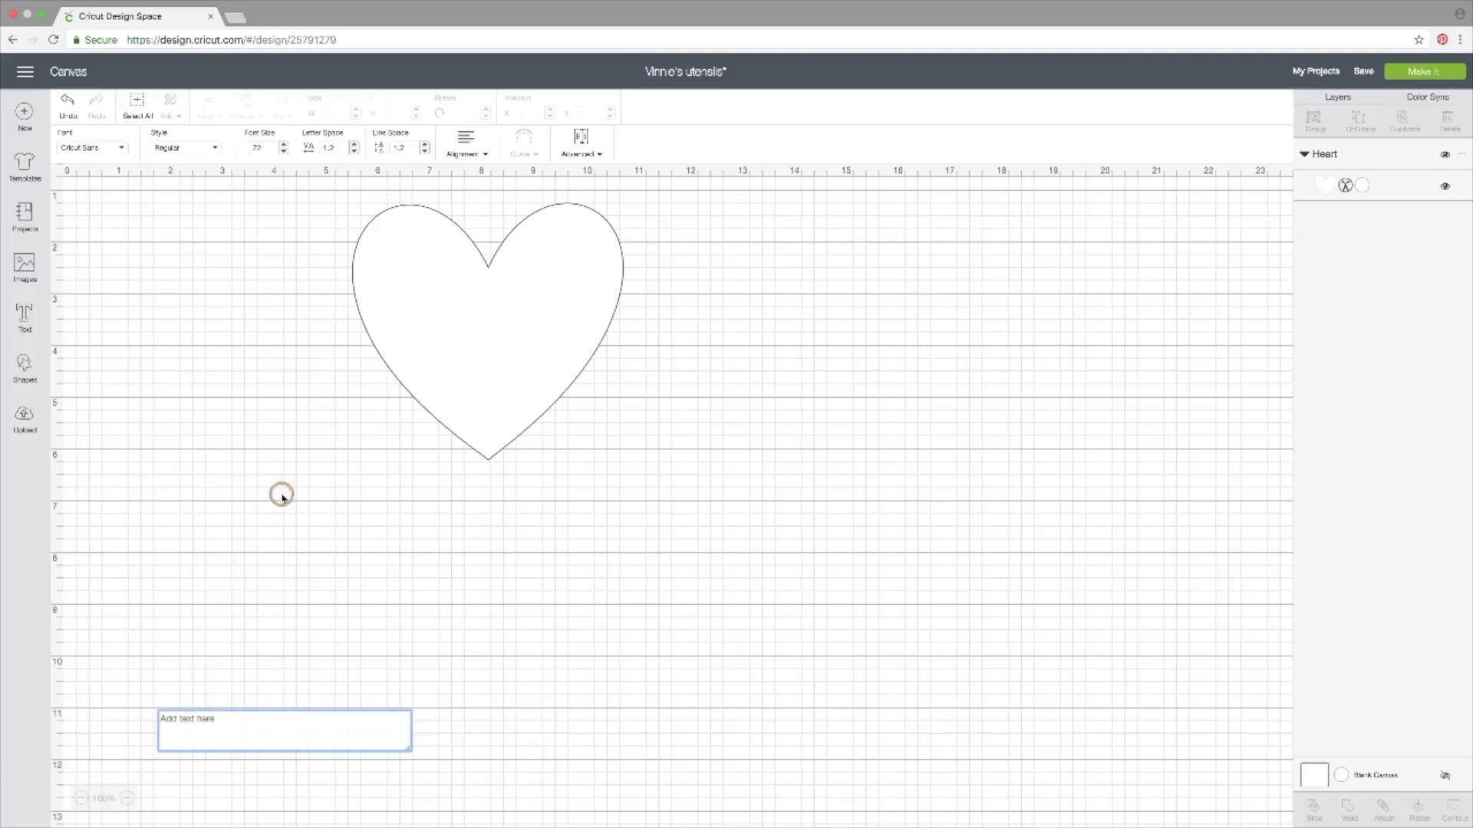
pyautogui.scroll(-1, 265, 373)
pyautogui.scroll(1, 142, 257)
pyautogui.click(205, 721)
pyautogui.write('I')
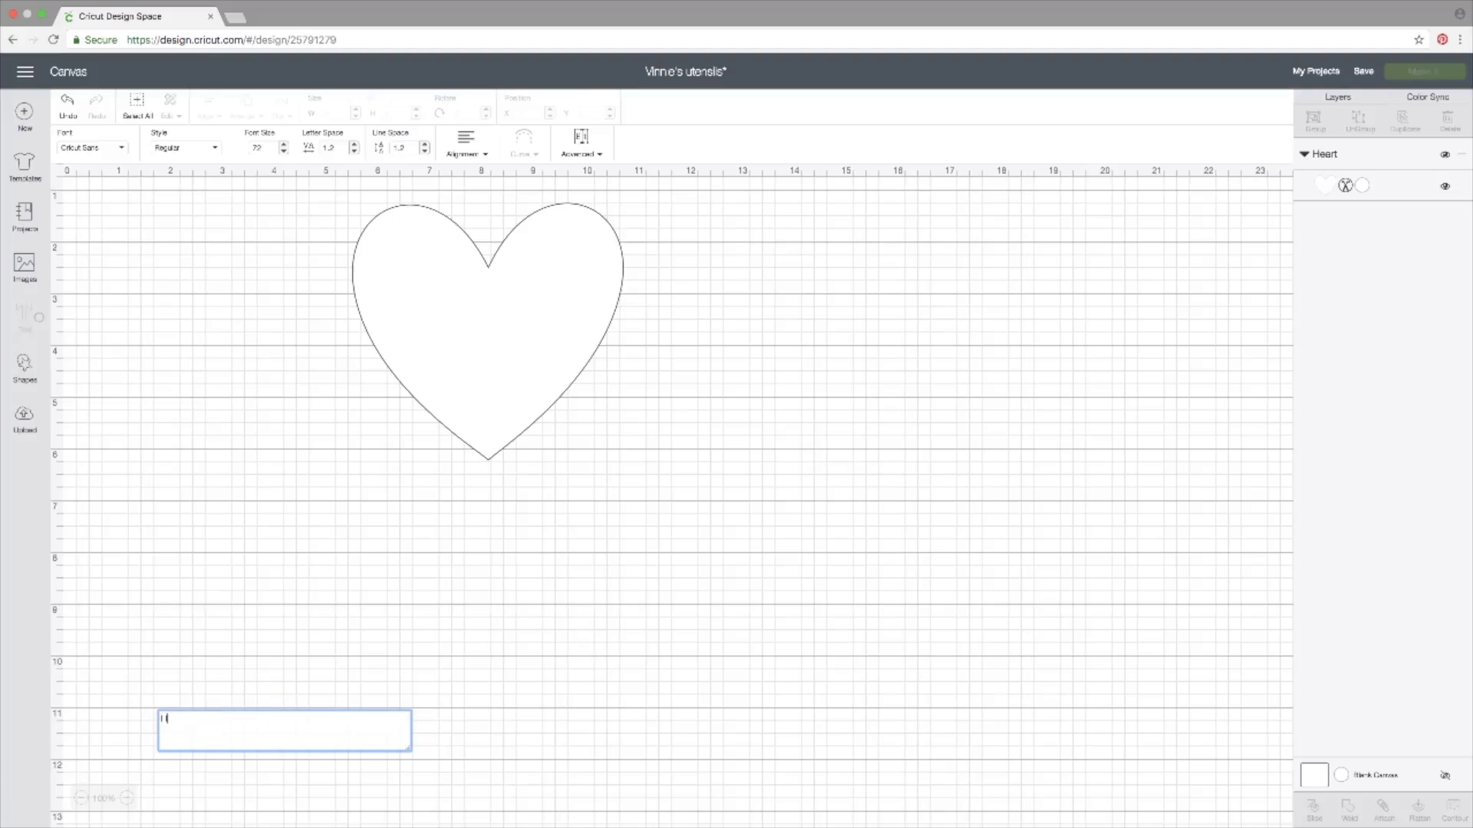
pyautogui.write(' love you')
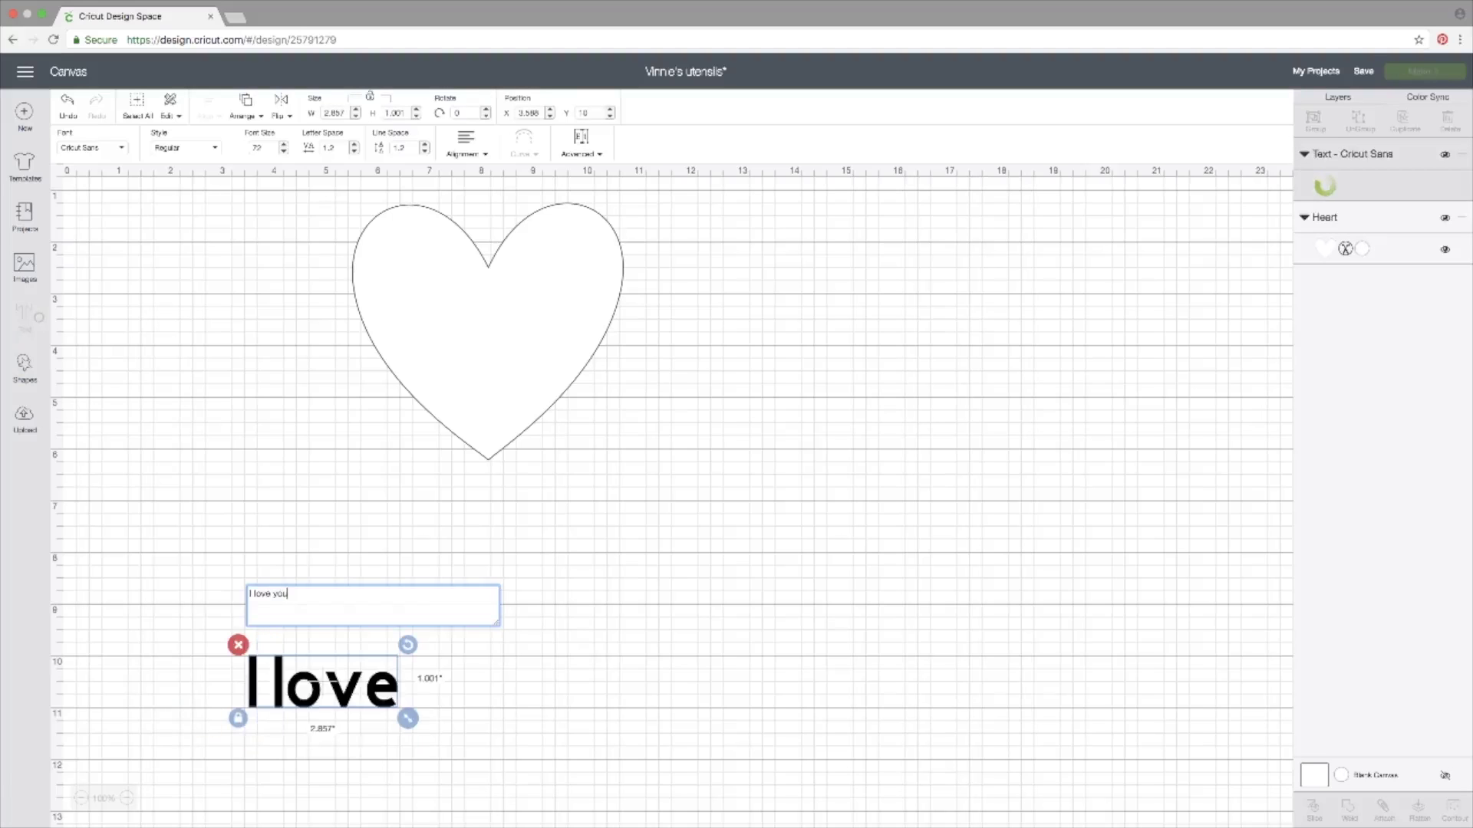
pyautogui.click(581, 703)
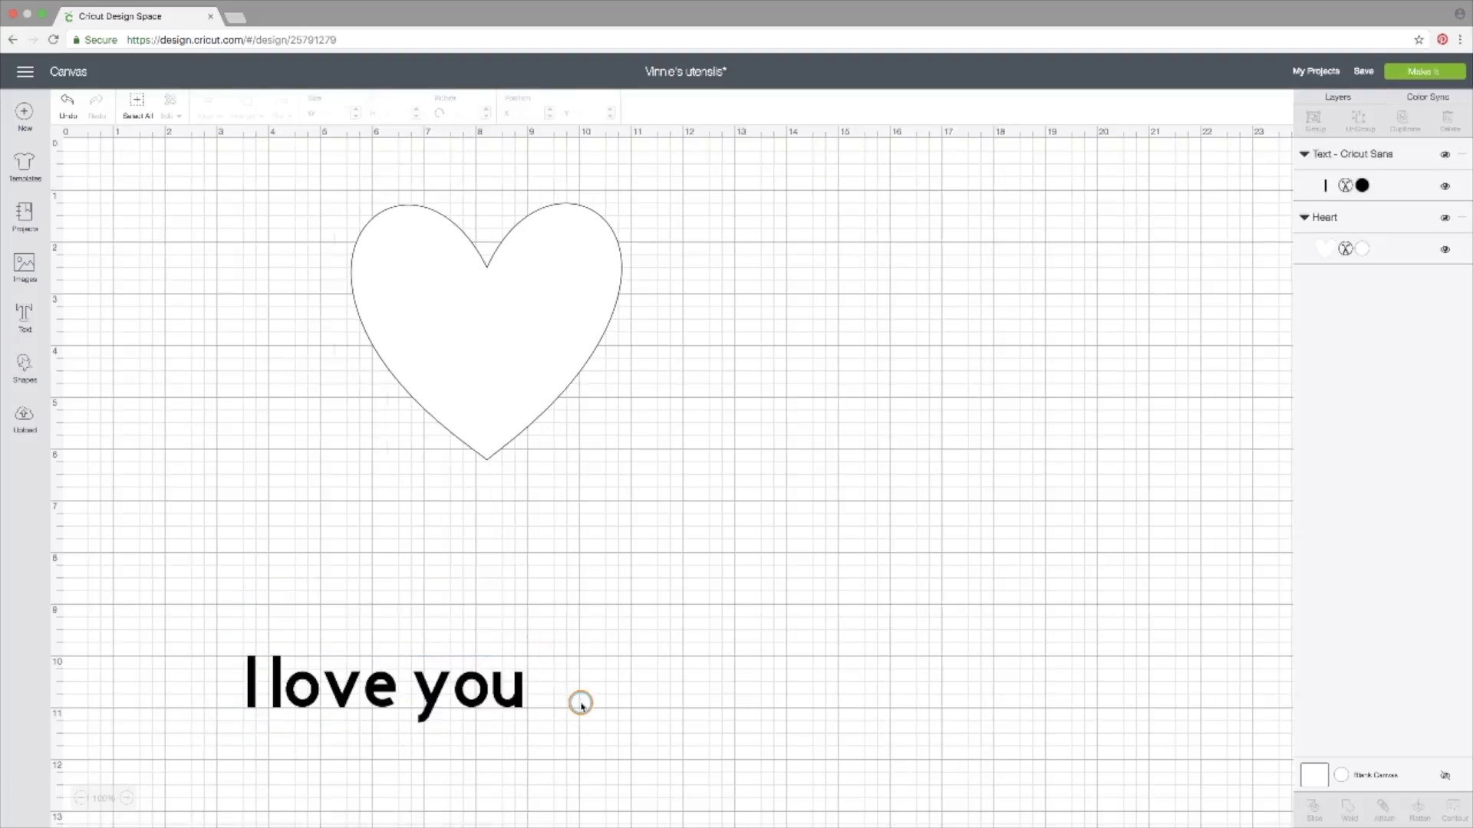
# Step: Move the "I love you" text onto the upper half of the heart, at about X 6.1 and Y 2.7
pyautogui.moveTo(421, 700); pyautogui.dragTo(552, 296)
pyautogui.moveTo(657, 337); pyautogui.dragTo(612, 331)
pyautogui.moveTo(517, 303); pyautogui.dragTo(527, 312)
pyautogui.click(618, 401)
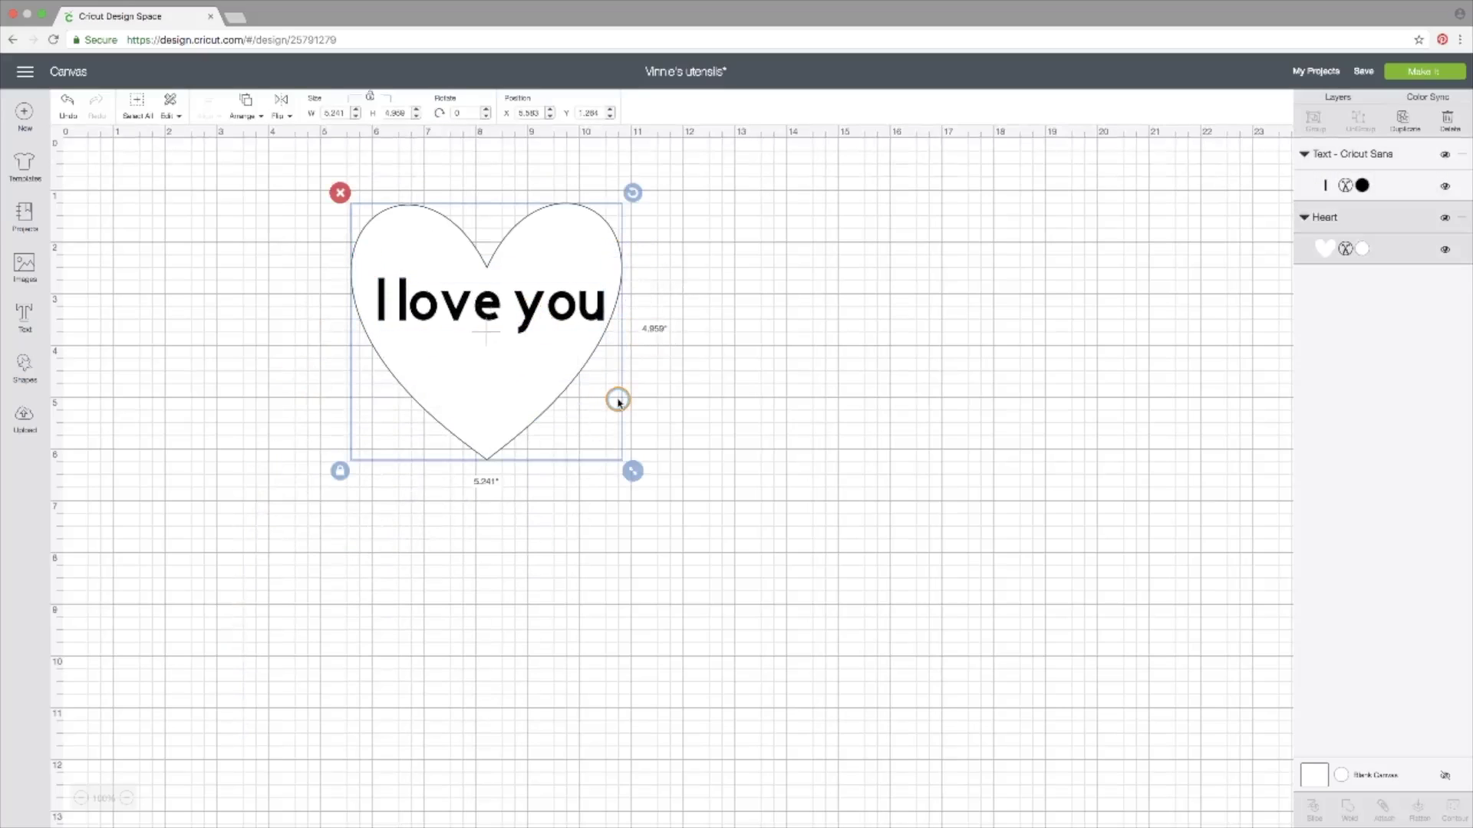
pyautogui.click(699, 382)
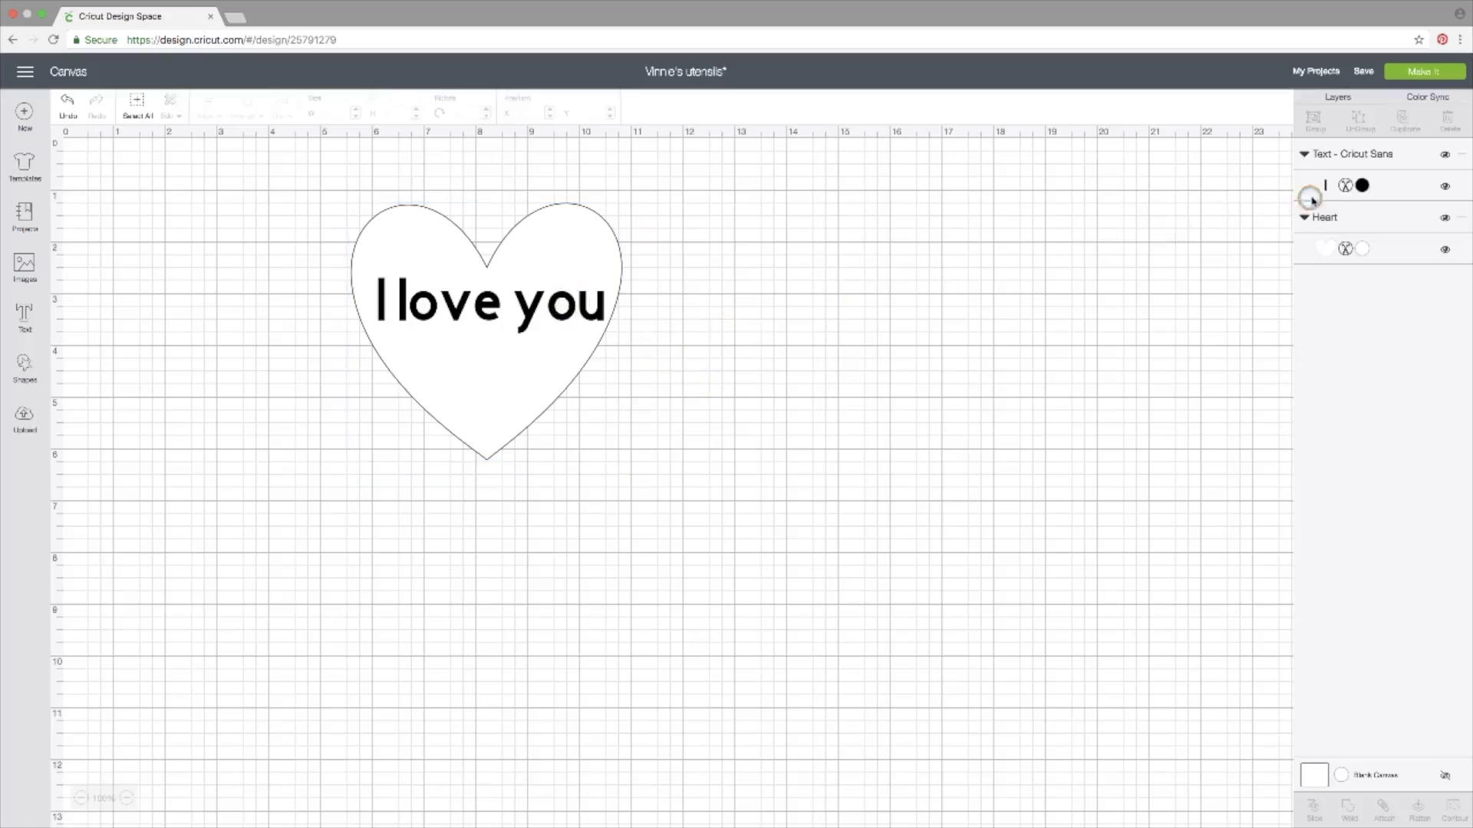
# Step: Preview the separate cutting mats for the heart and the "I love you" text, and return to the canvas
pyautogui.click(1346, 253)
pyautogui.click(1423, 72)
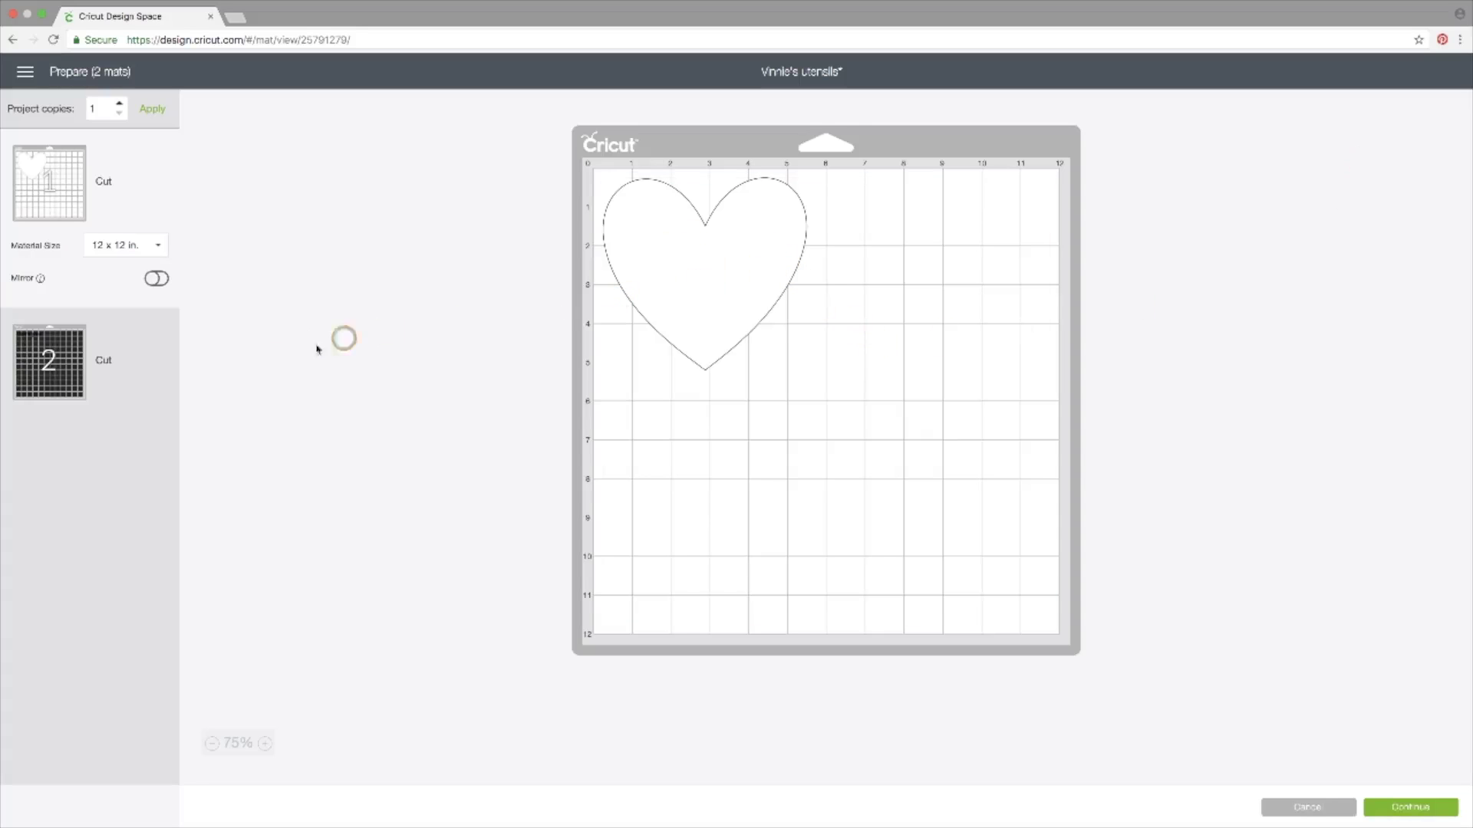
pyautogui.click(53, 349)
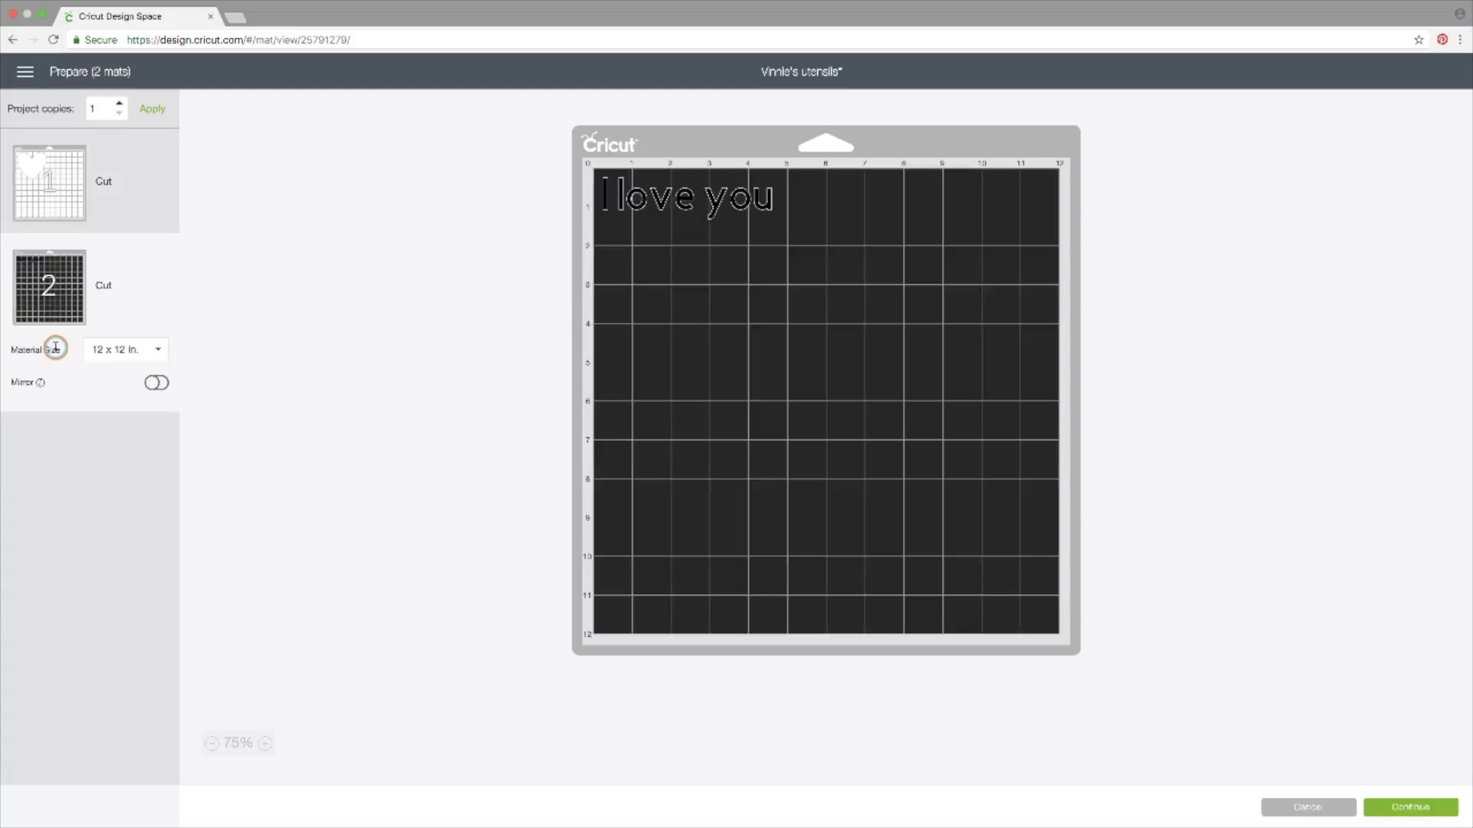
pyautogui.click(13, 39)
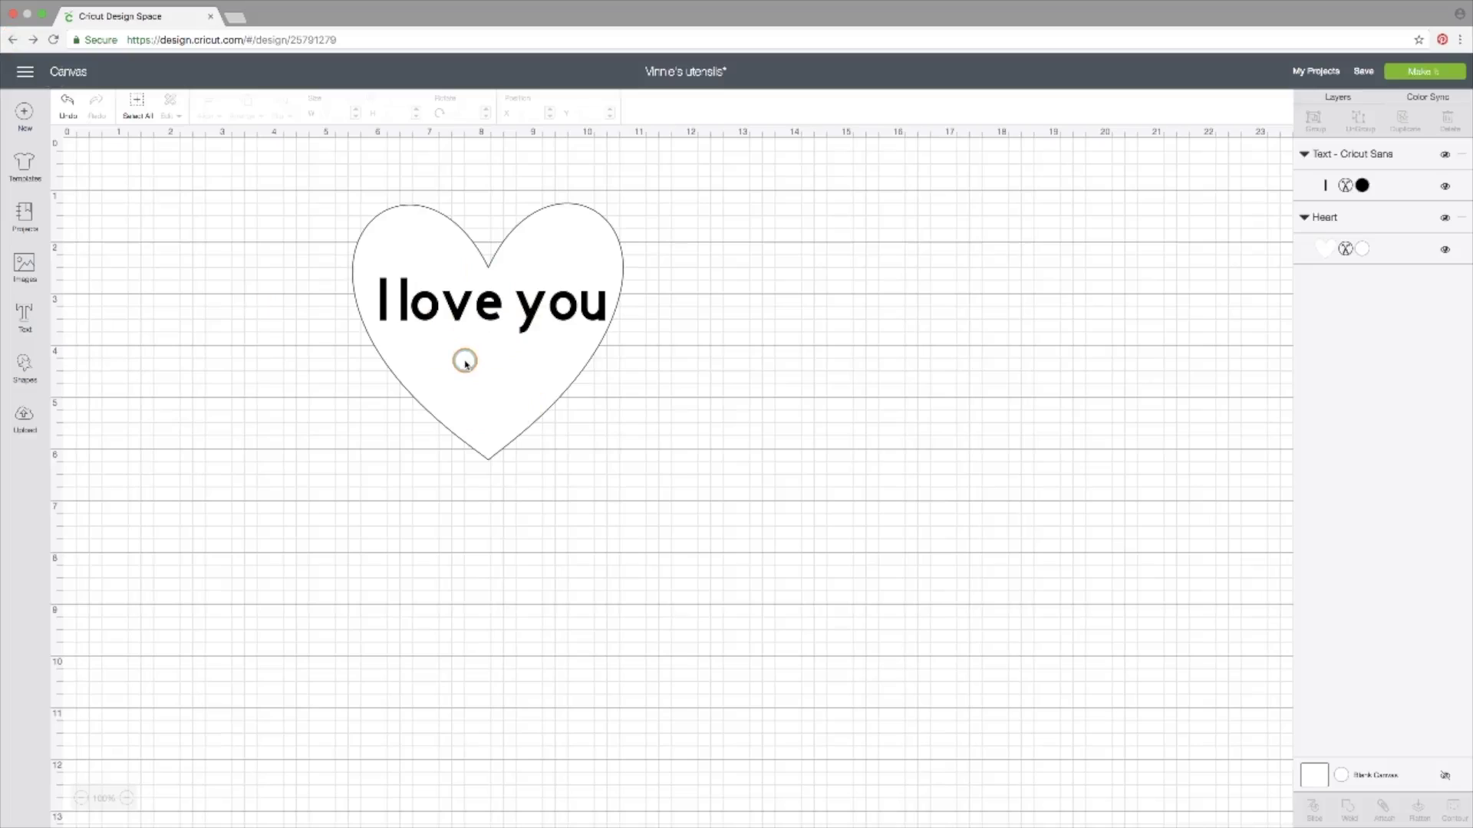
# Step: Attach the "I love you" text to the heart and check their placement in the mat preview
pyautogui.click(495, 306)
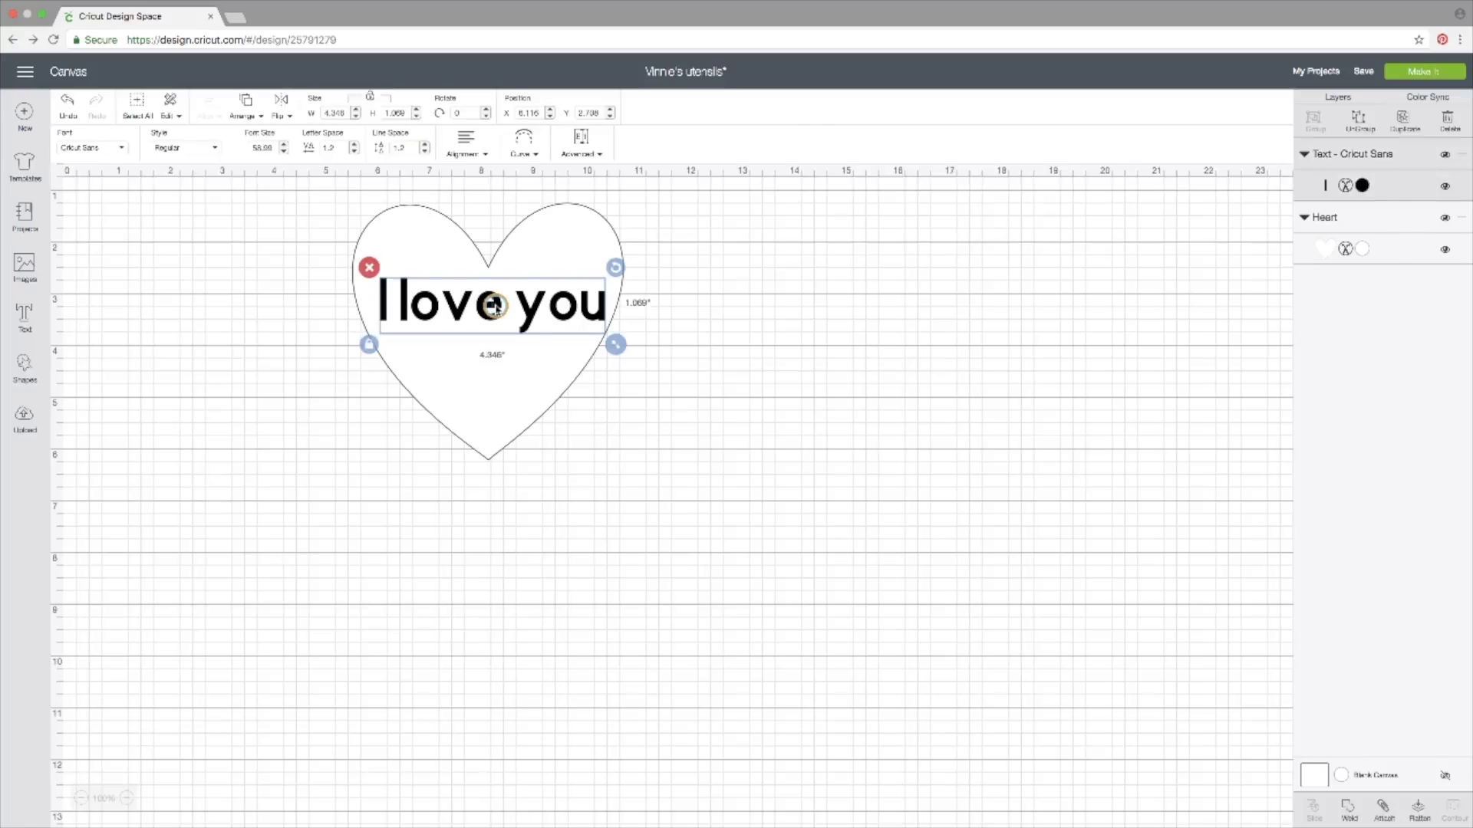
pyautogui.keyDown('shift'); pyautogui.click(555, 239); pyautogui.keyUp('shift')
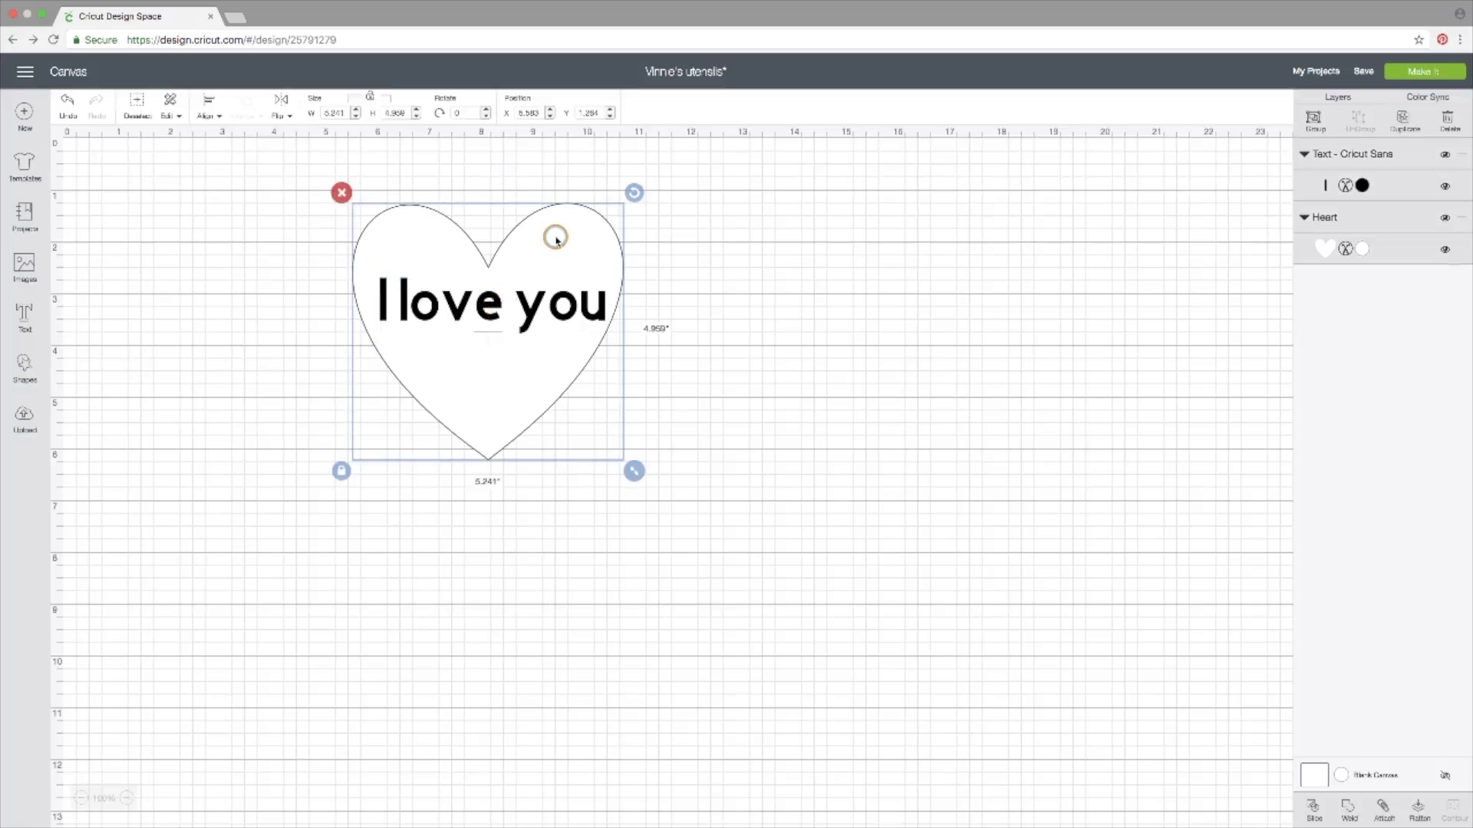
pyautogui.click(710, 278)
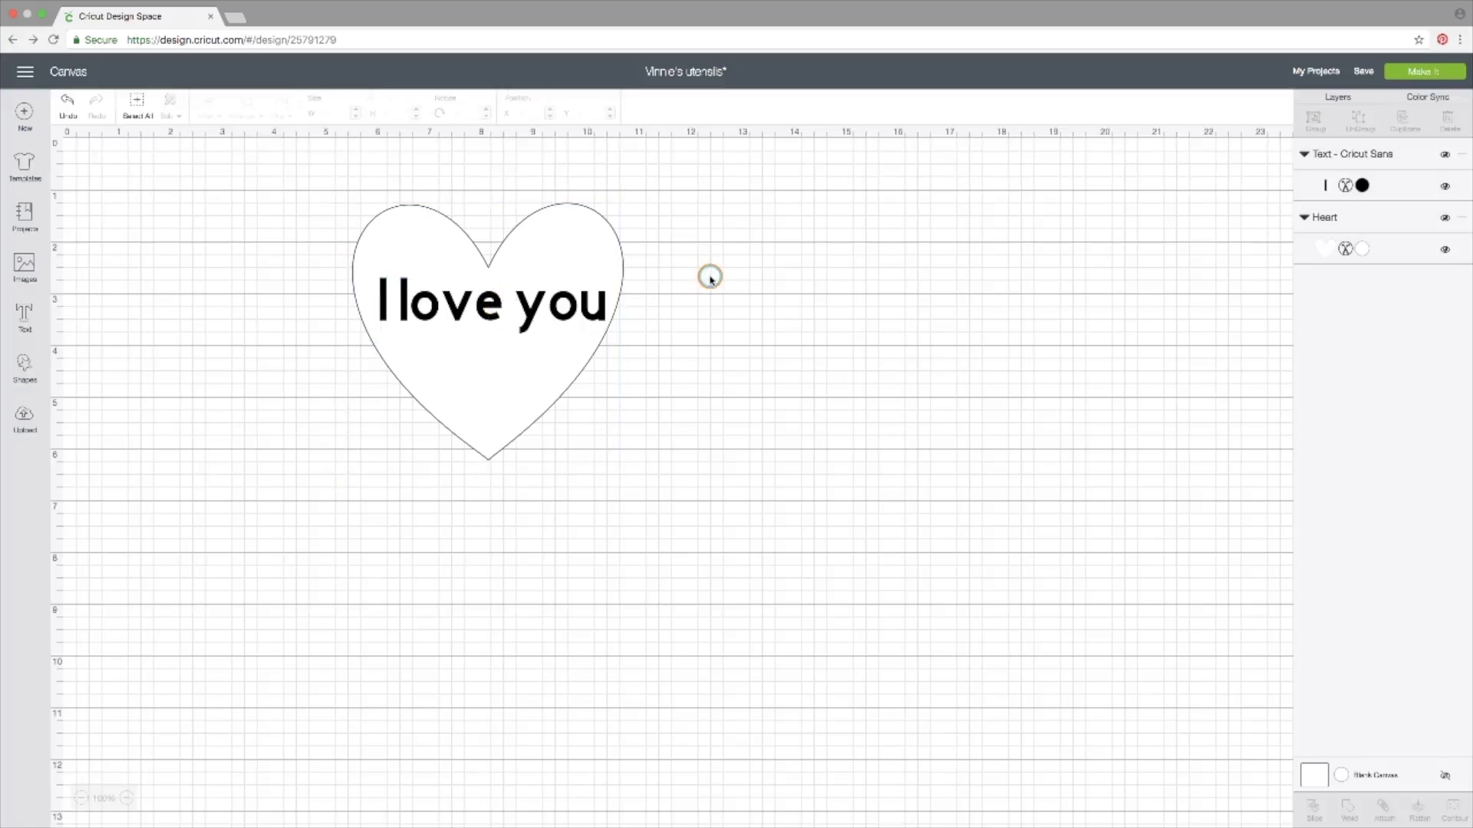
pyautogui.moveTo(314, 169); pyautogui.dragTo(687, 464)
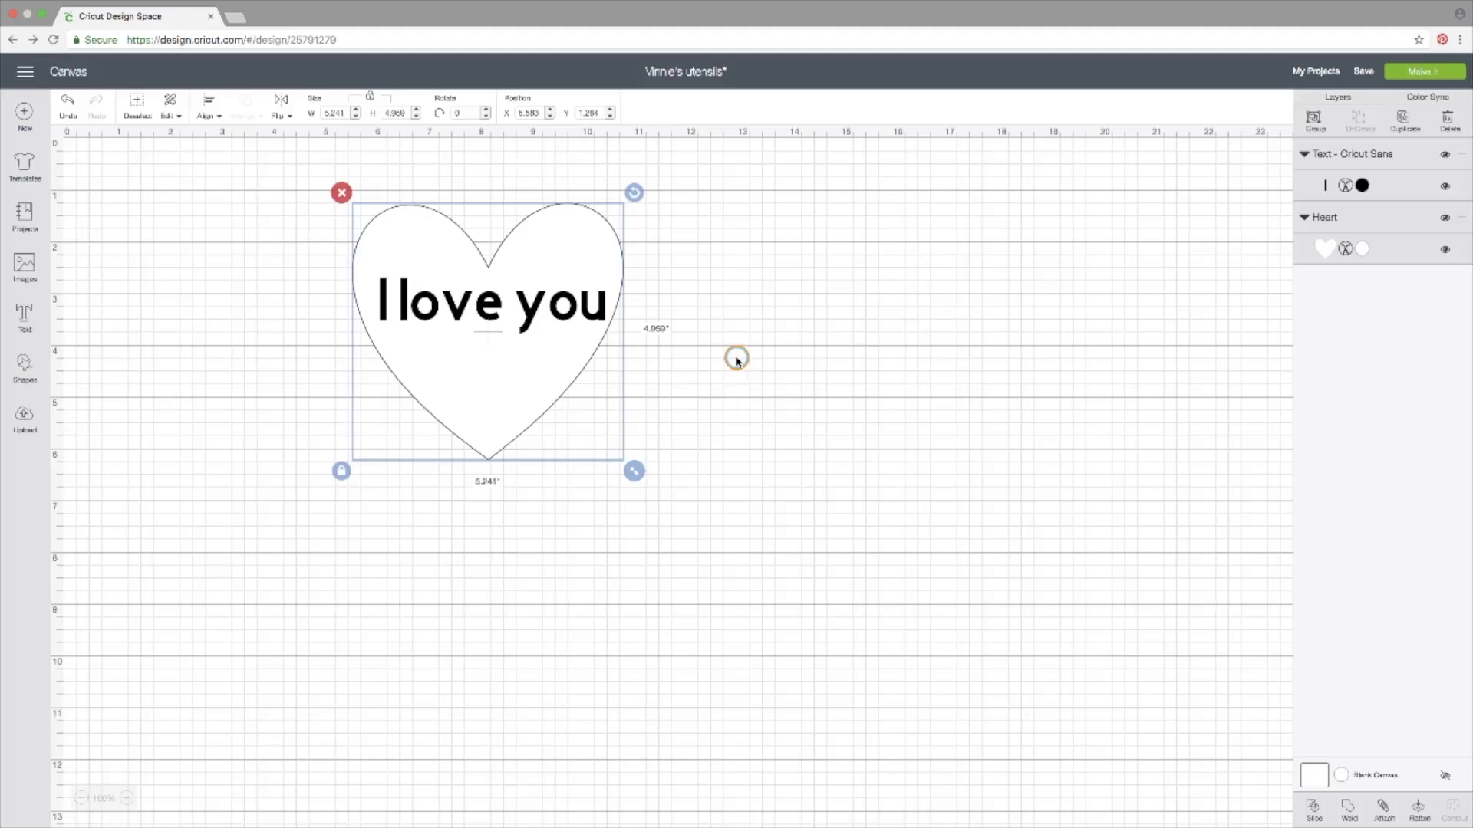
pyautogui.click(736, 361)
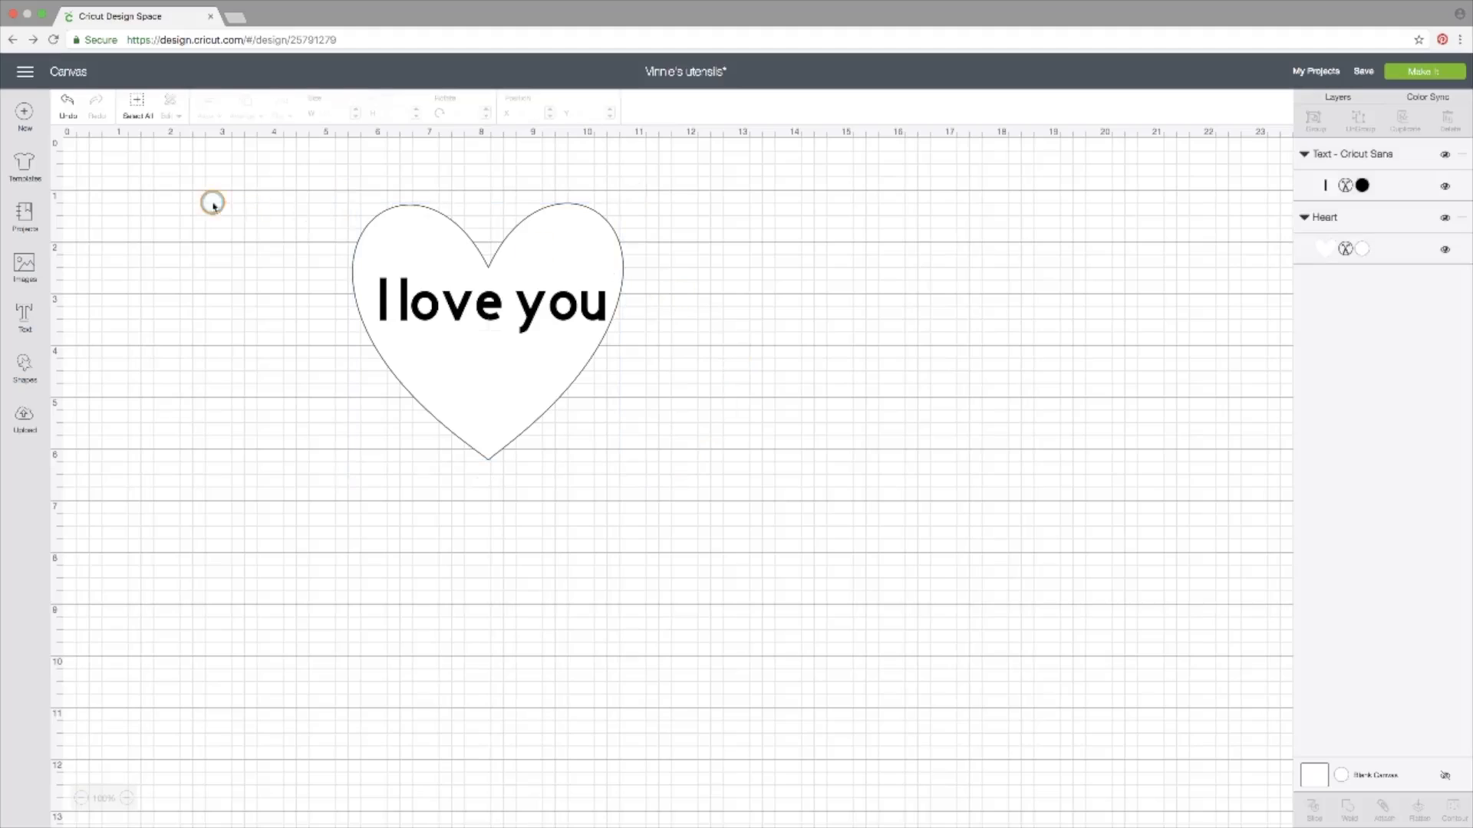
pyautogui.click(138, 105)
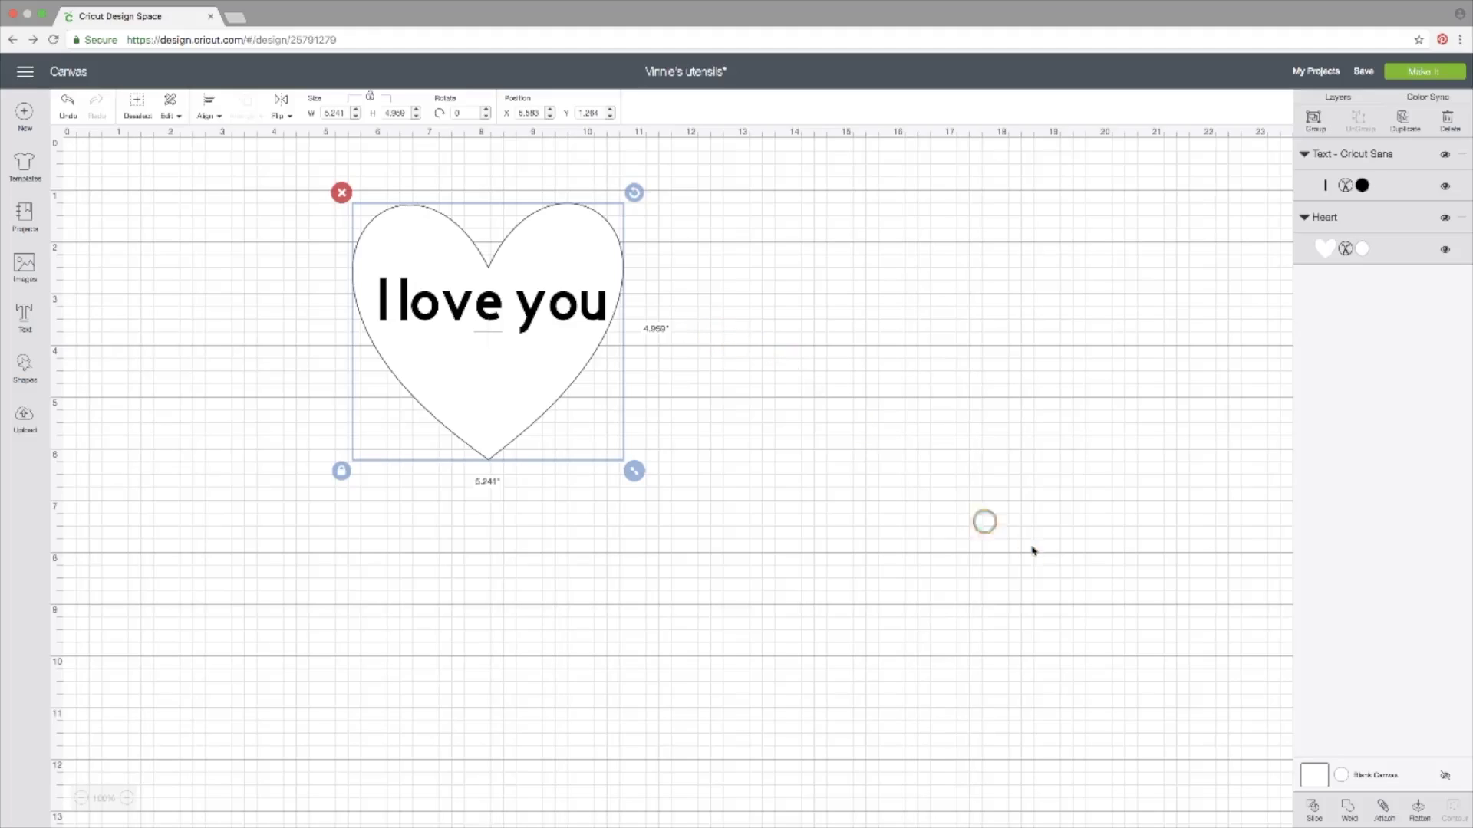
pyautogui.click(1383, 809)
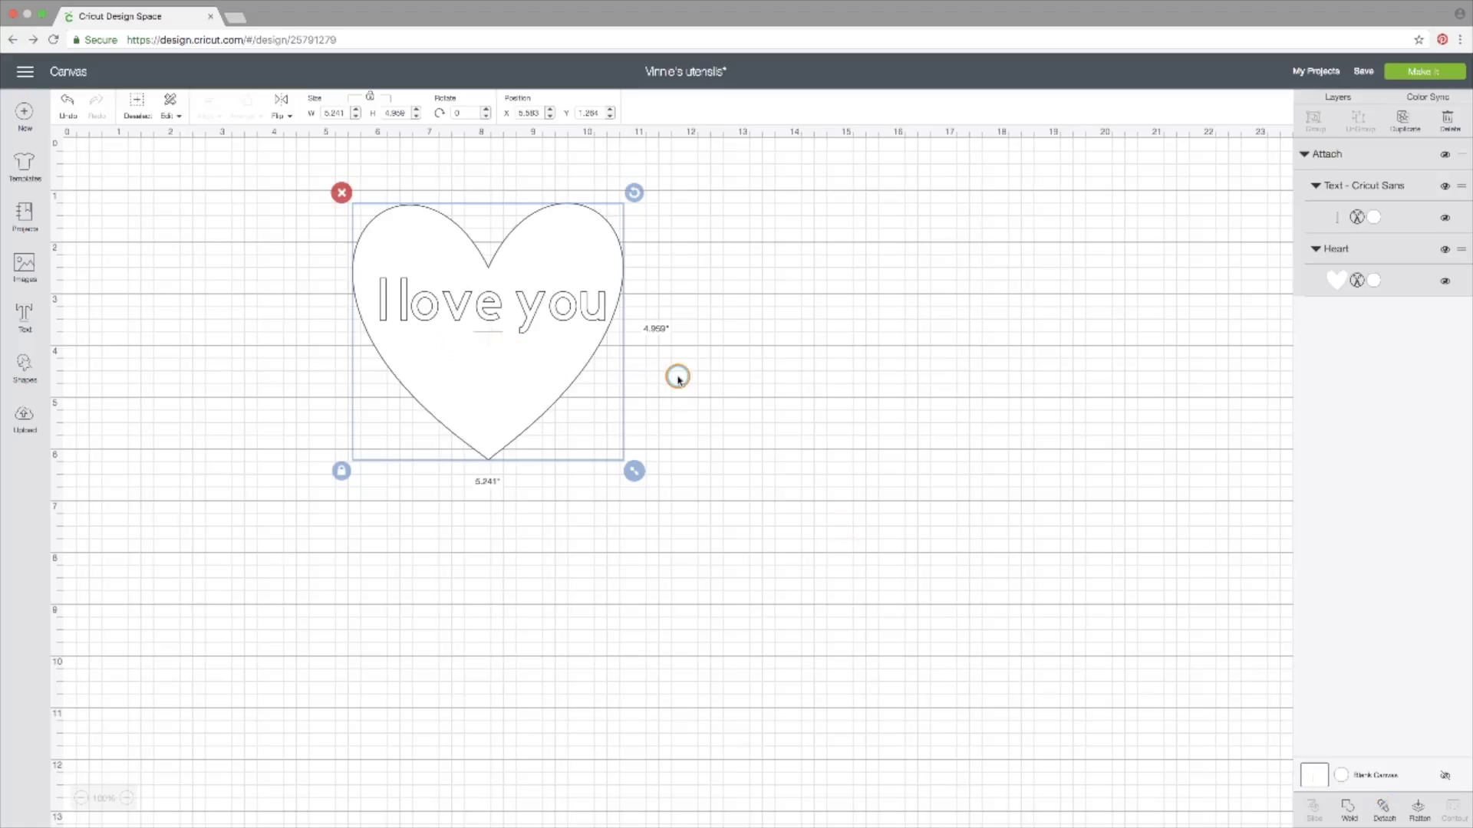
pyautogui.click(677, 377)
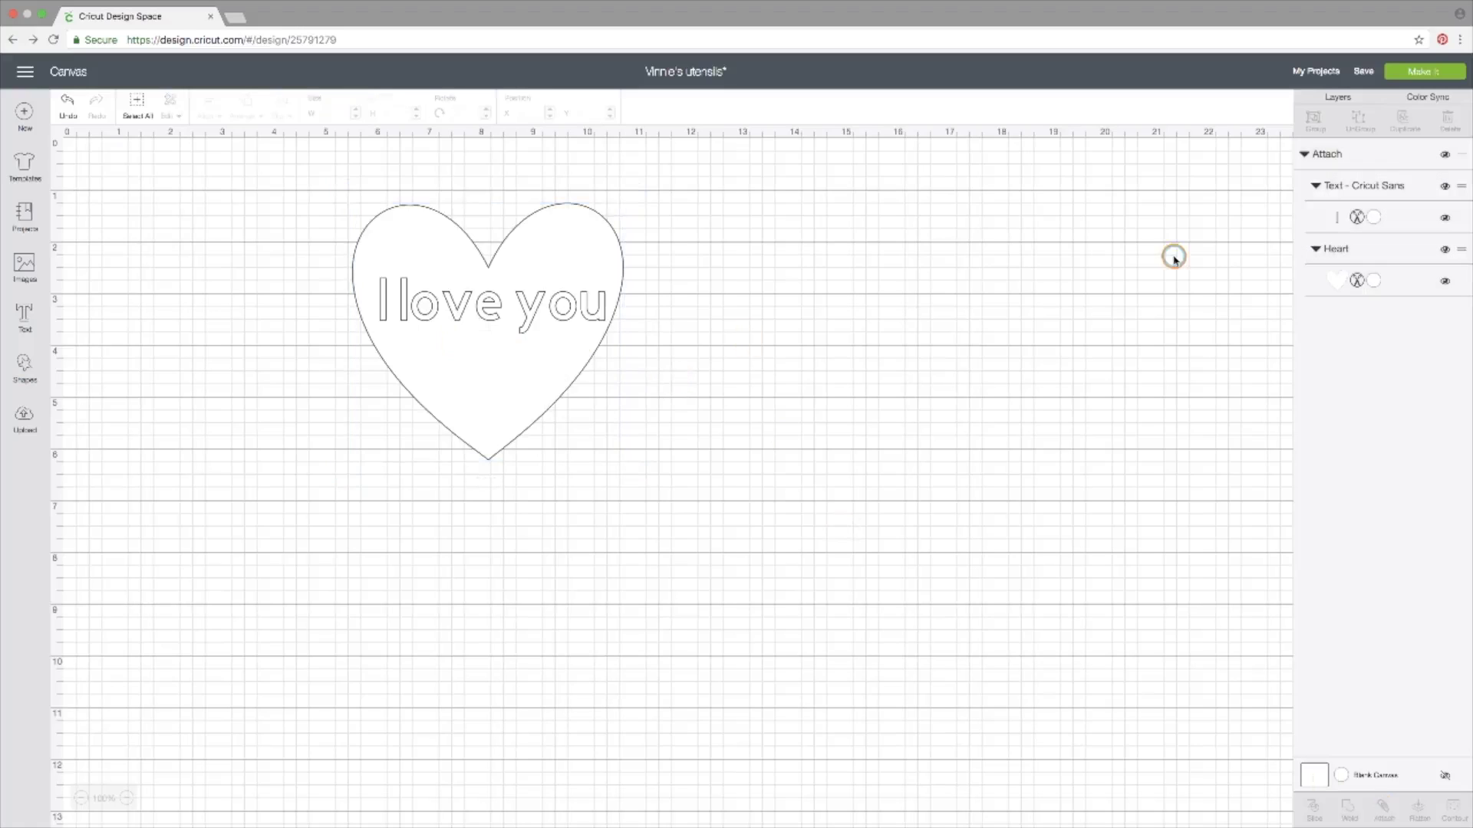
pyautogui.click(1415, 73)
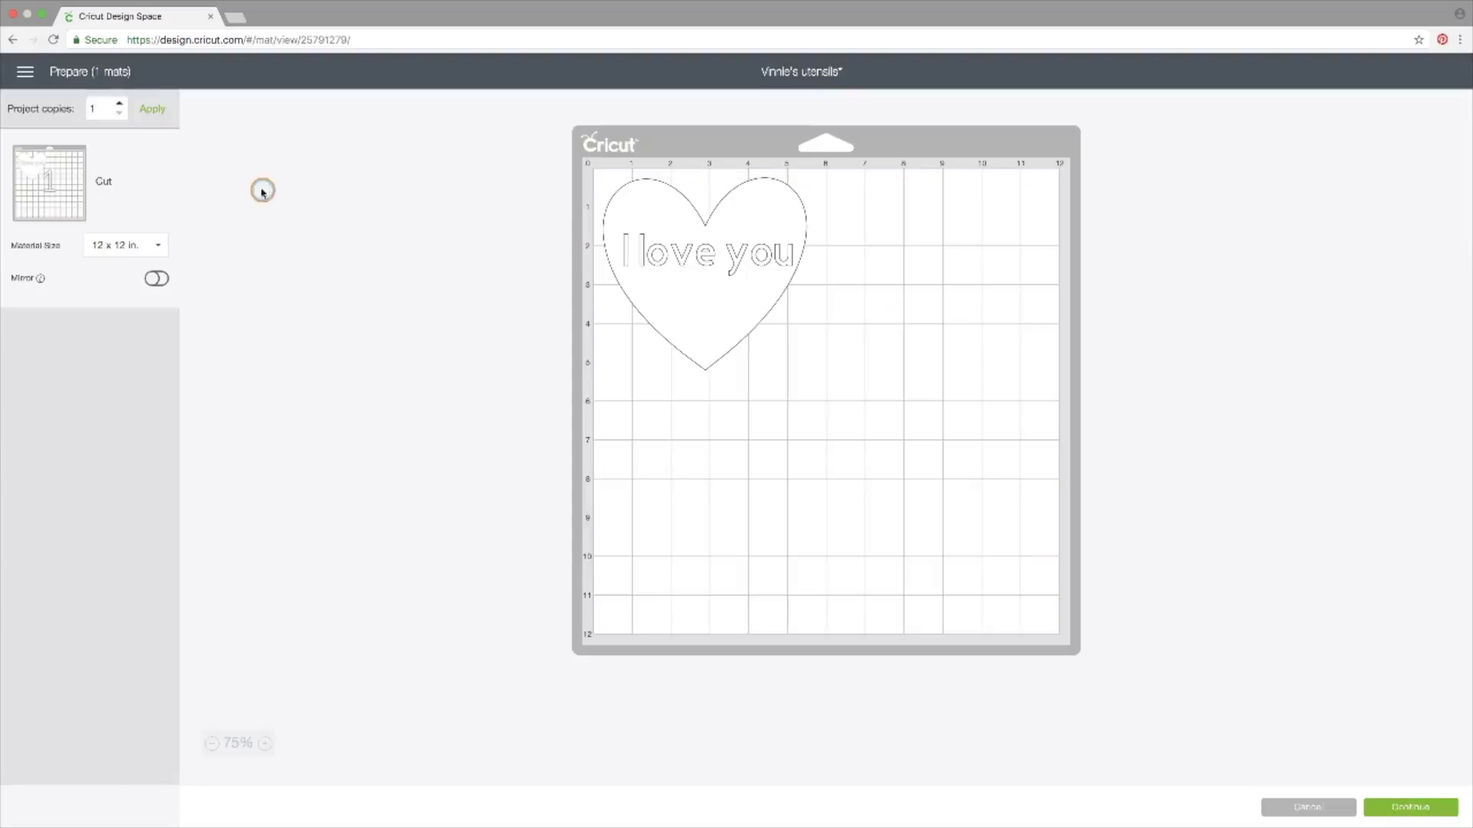
pyautogui.click(14, 41)
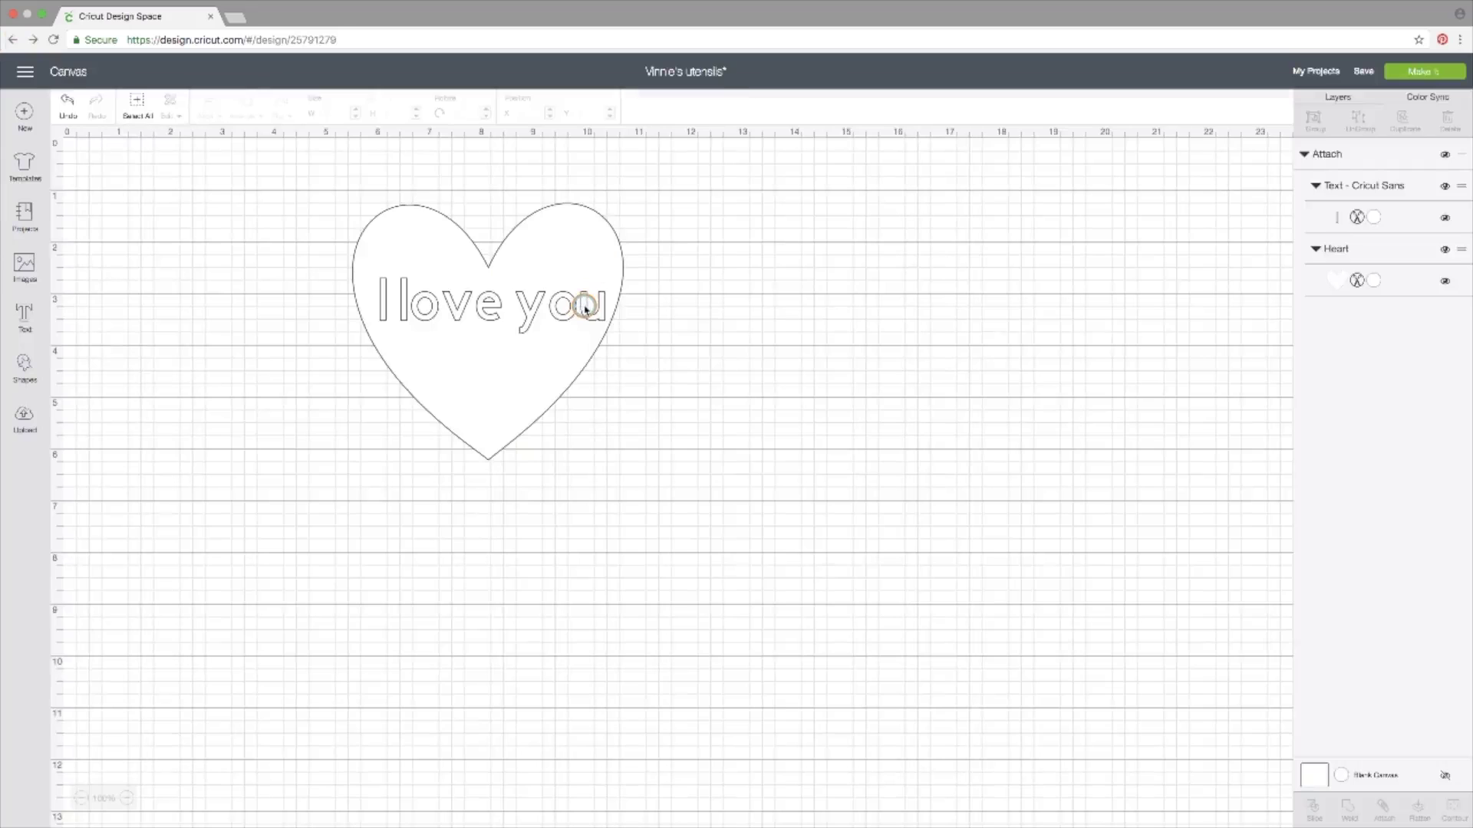
# Step: Set the attached text layer to Write with the Light Turquoise 0.4 Tip pen color
pyautogui.click(1356, 218)
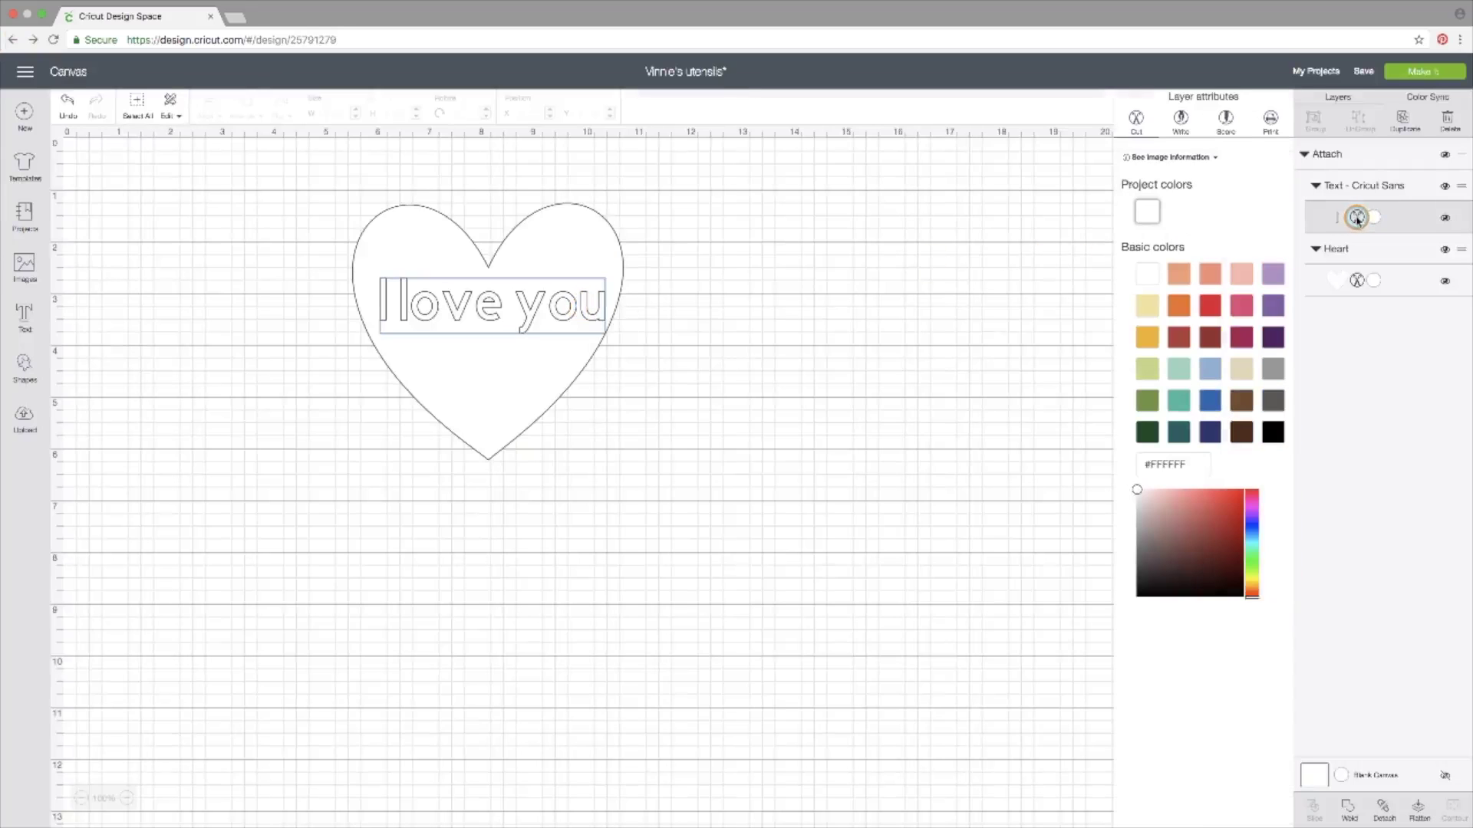
pyautogui.click(1181, 119)
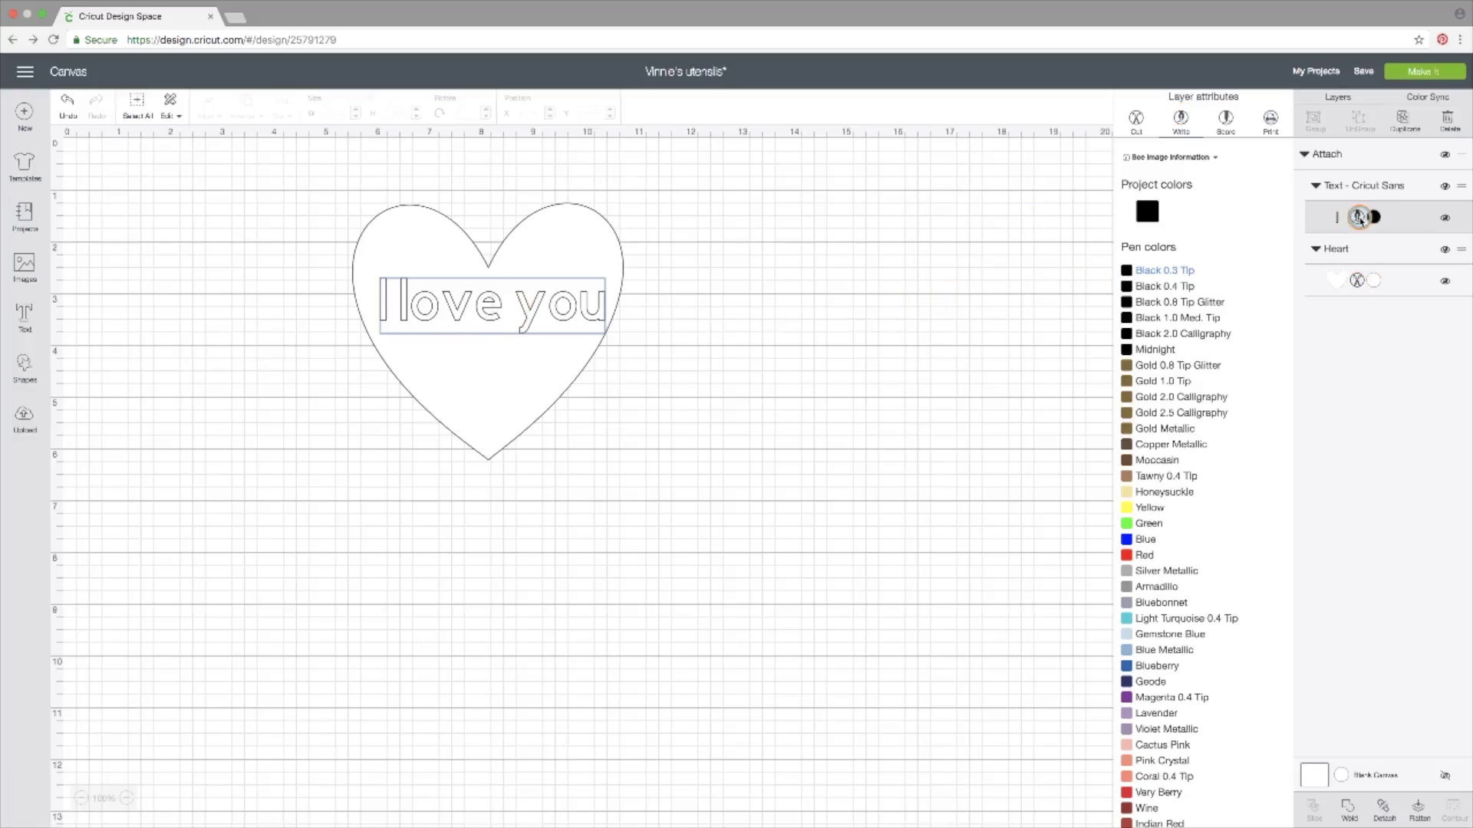
pyautogui.scroll(-5, 1194, 446)
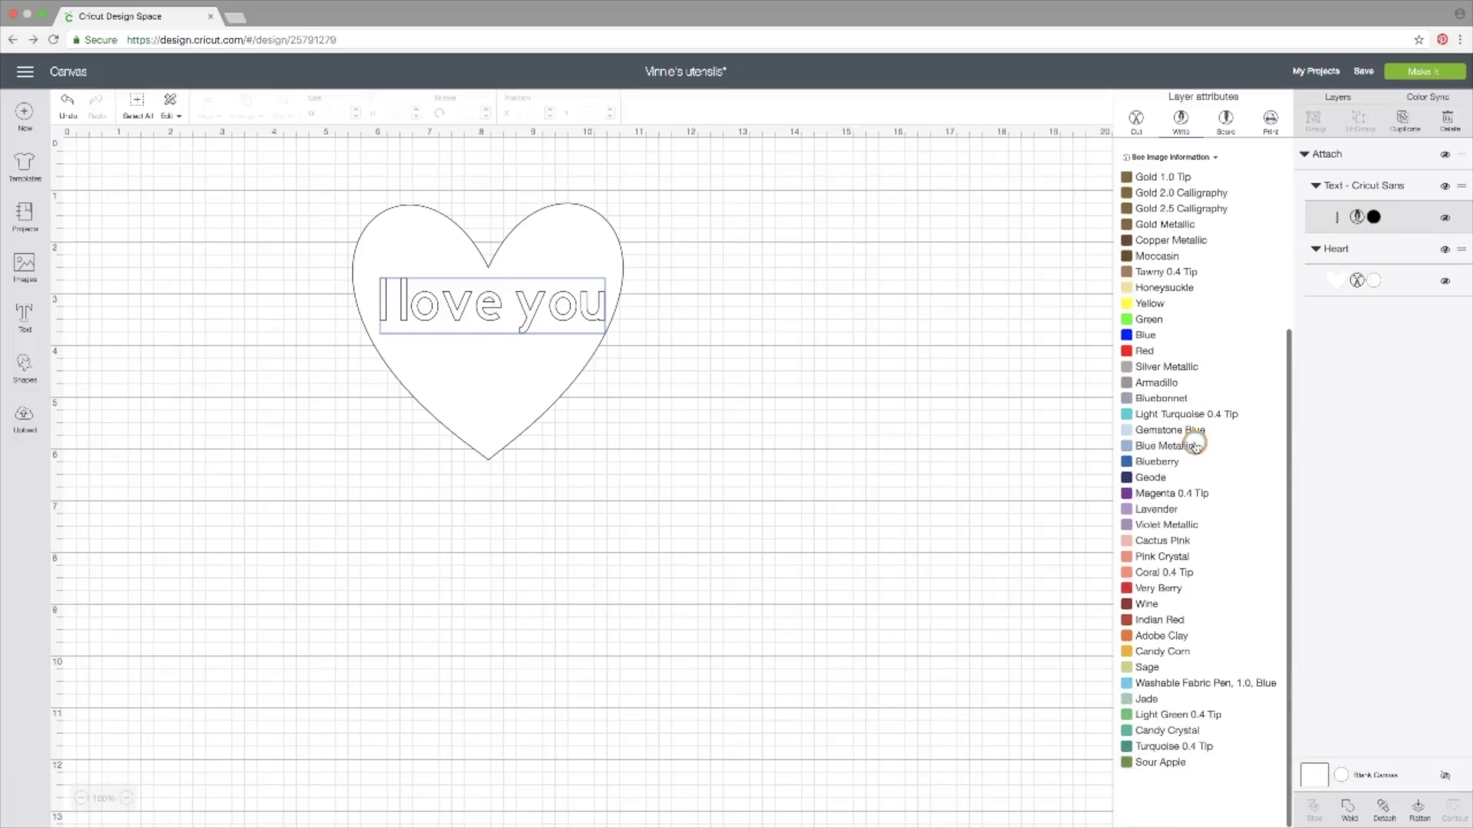
pyautogui.scroll(5, 1195, 446)
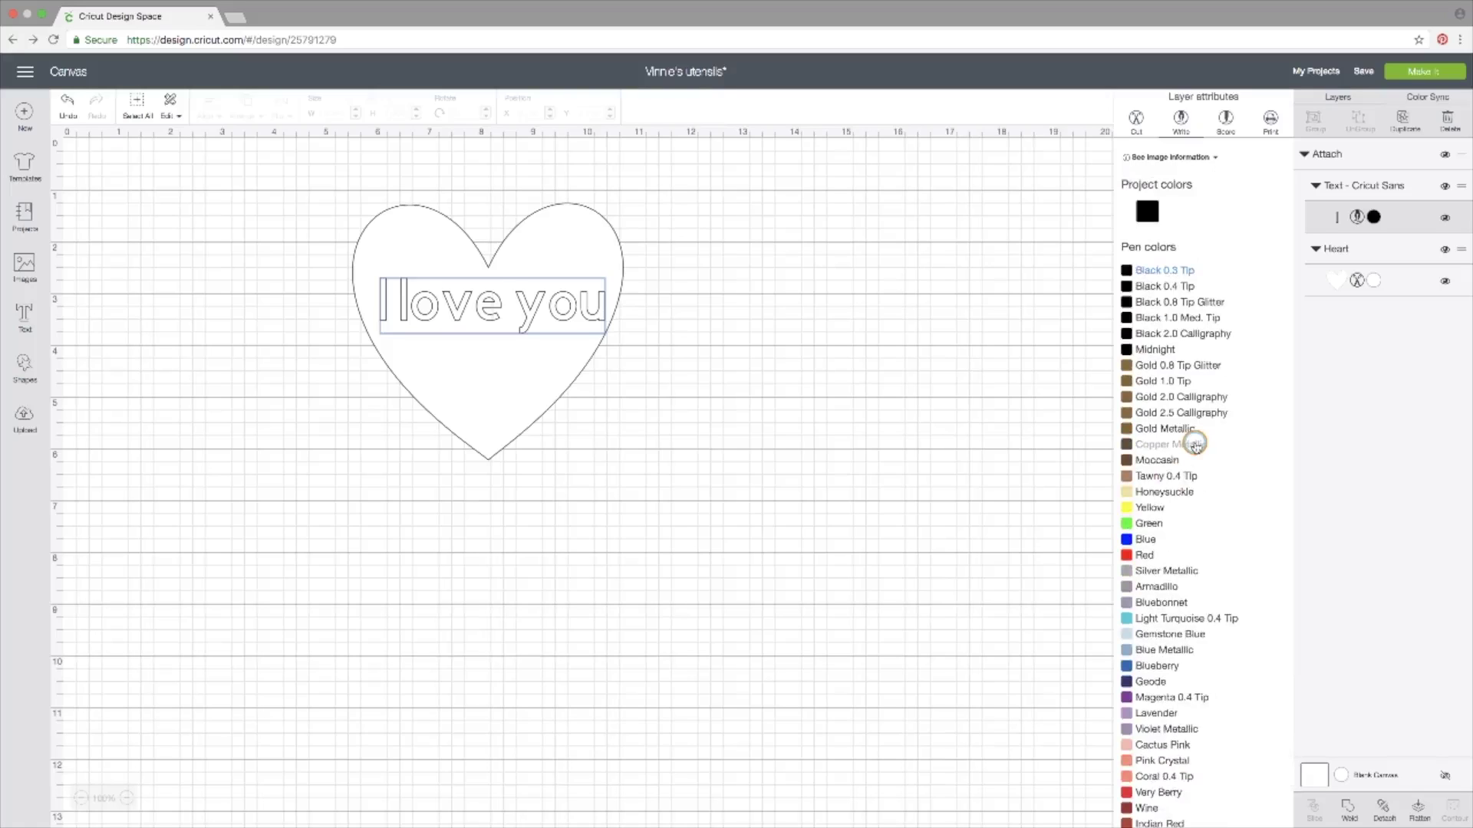
pyautogui.scroll(-5, 1194, 552)
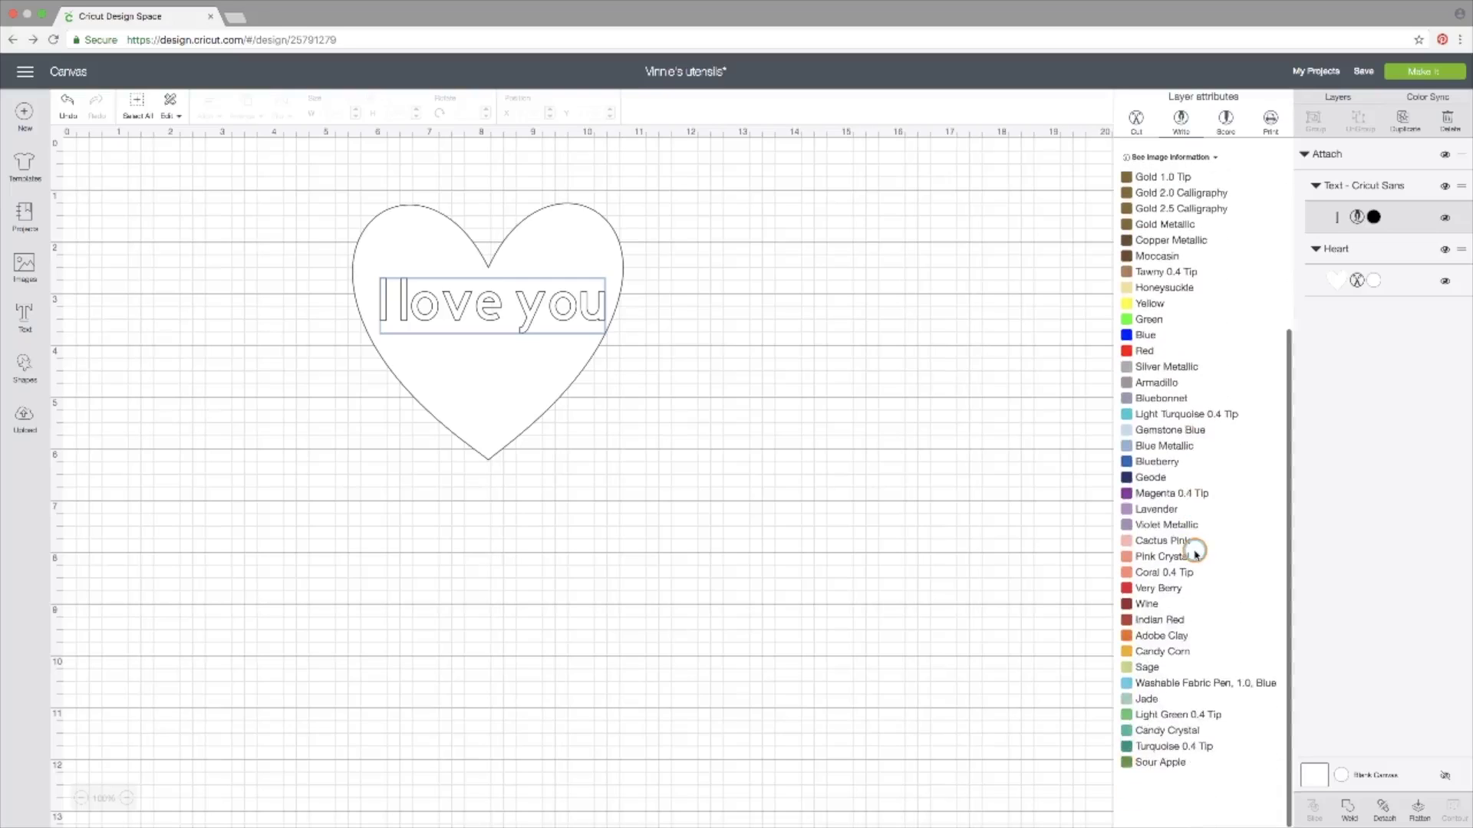
pyautogui.scroll(5, 1194, 552)
pyautogui.scroll(-3, 1194, 553)
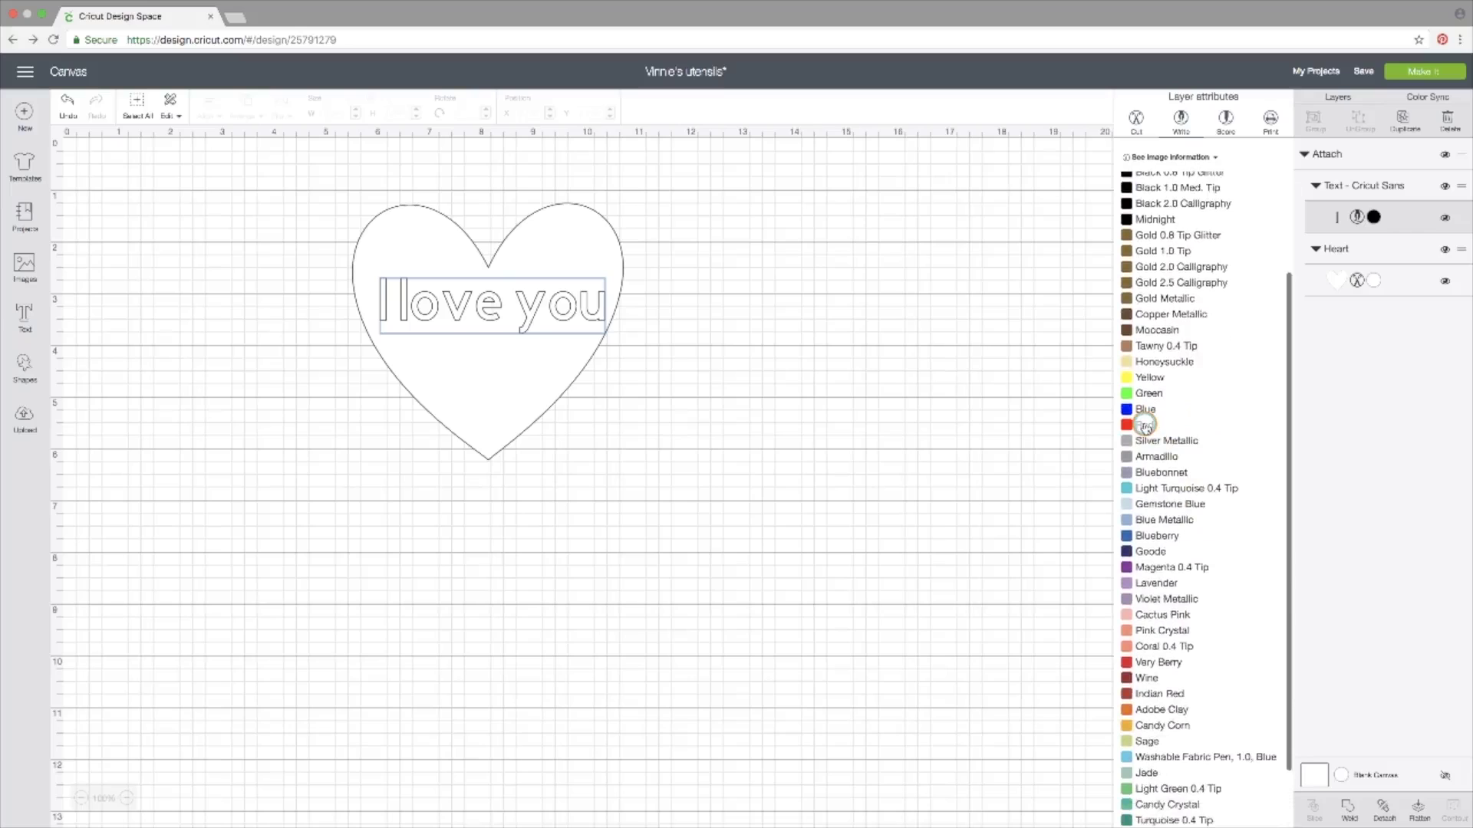
pyautogui.click(1144, 426)
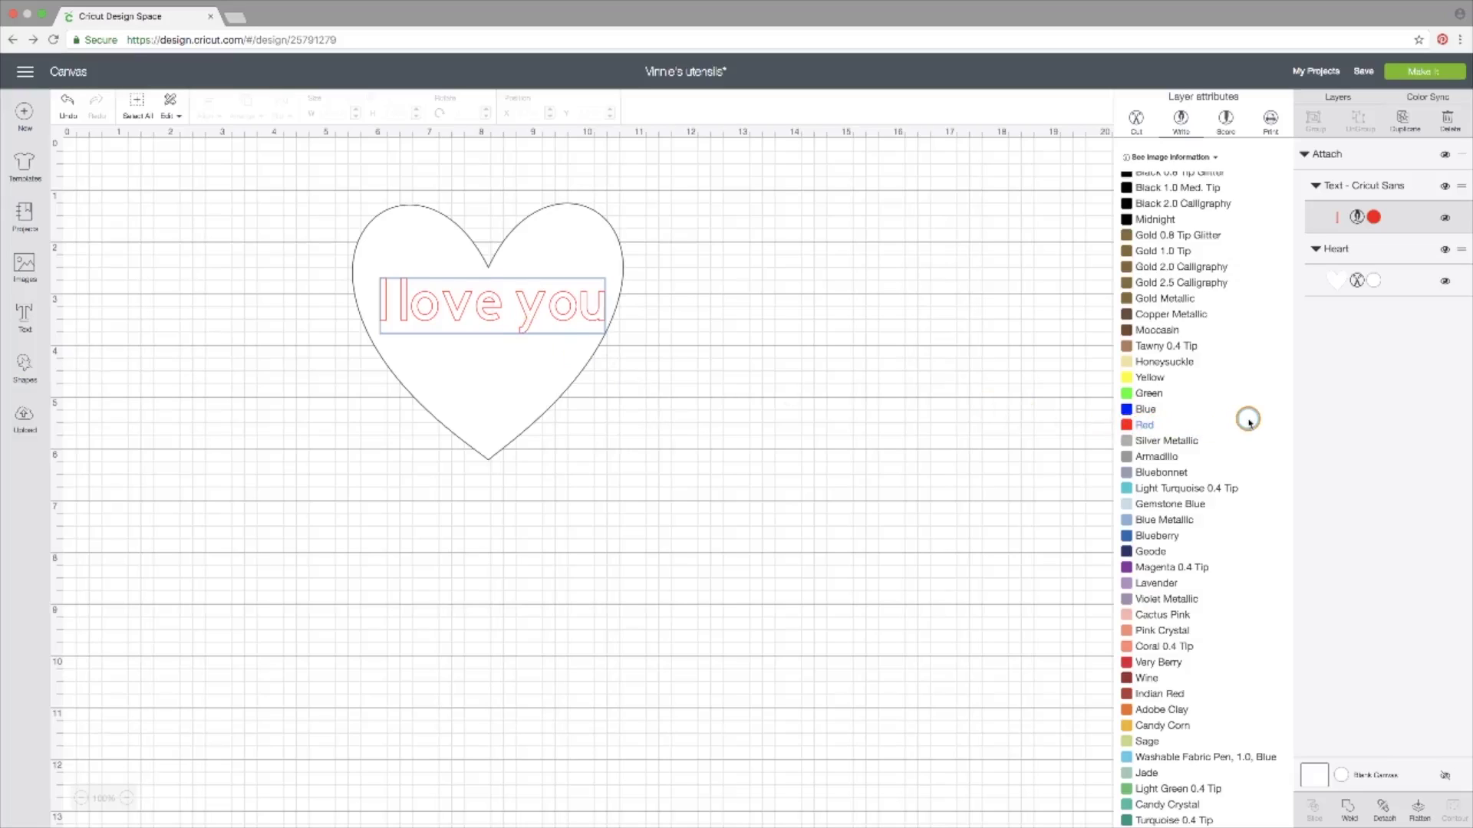
pyautogui.click(1191, 489)
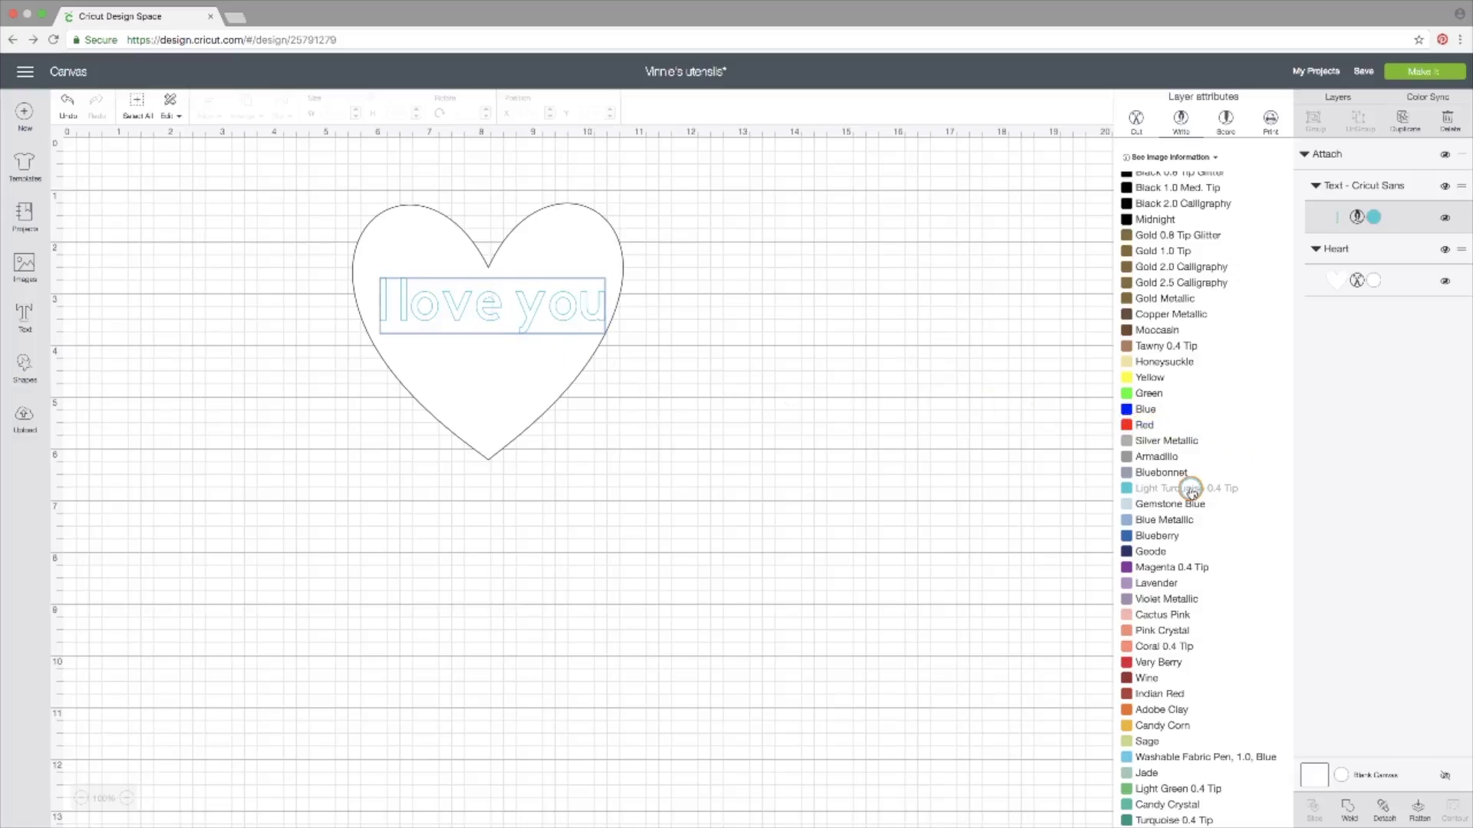
pyautogui.click(738, 466)
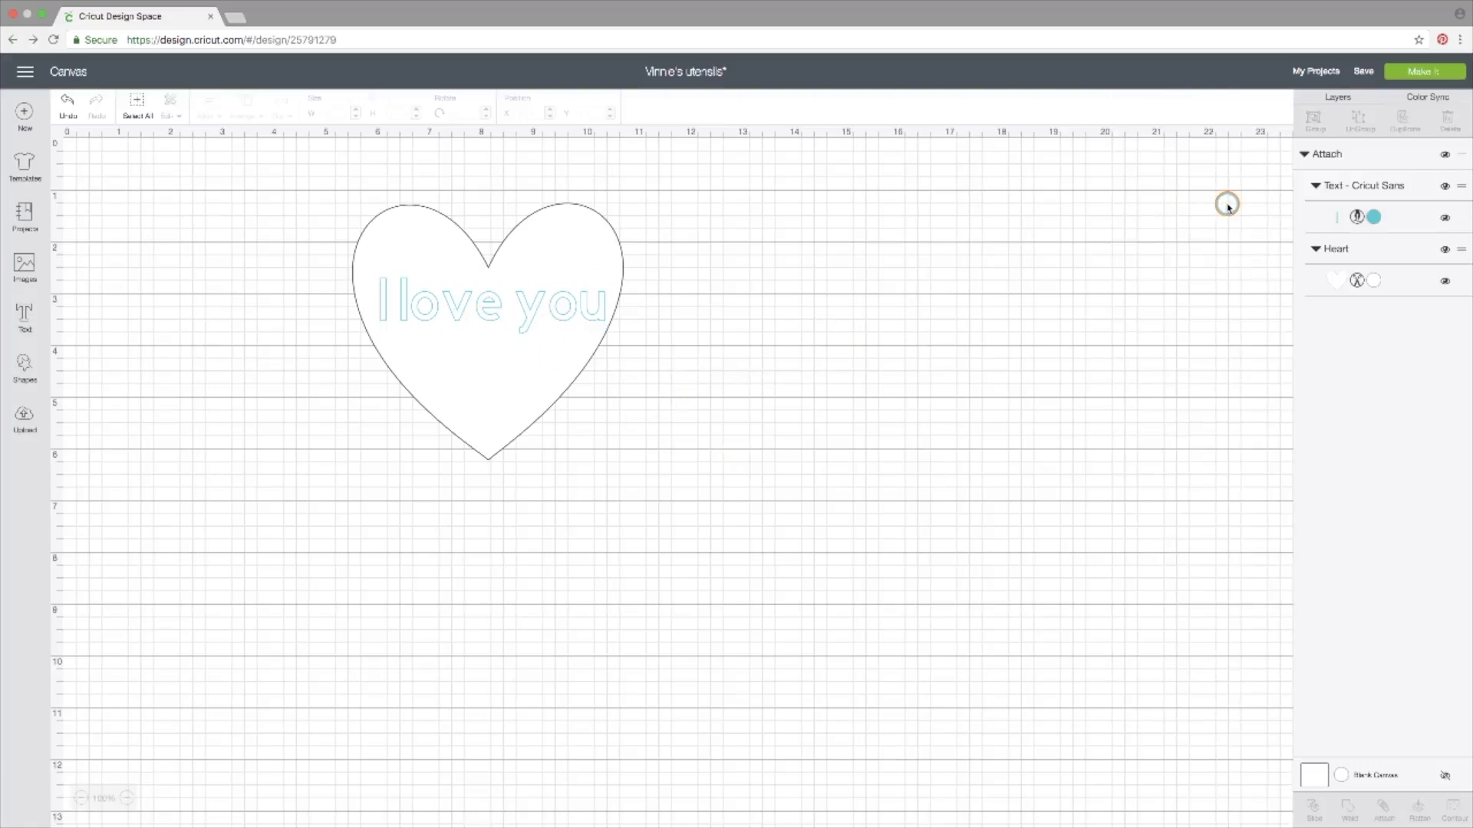
# Step: Change the attached text layer to Print and check the design in the mat preview
pyautogui.click(585, 305)
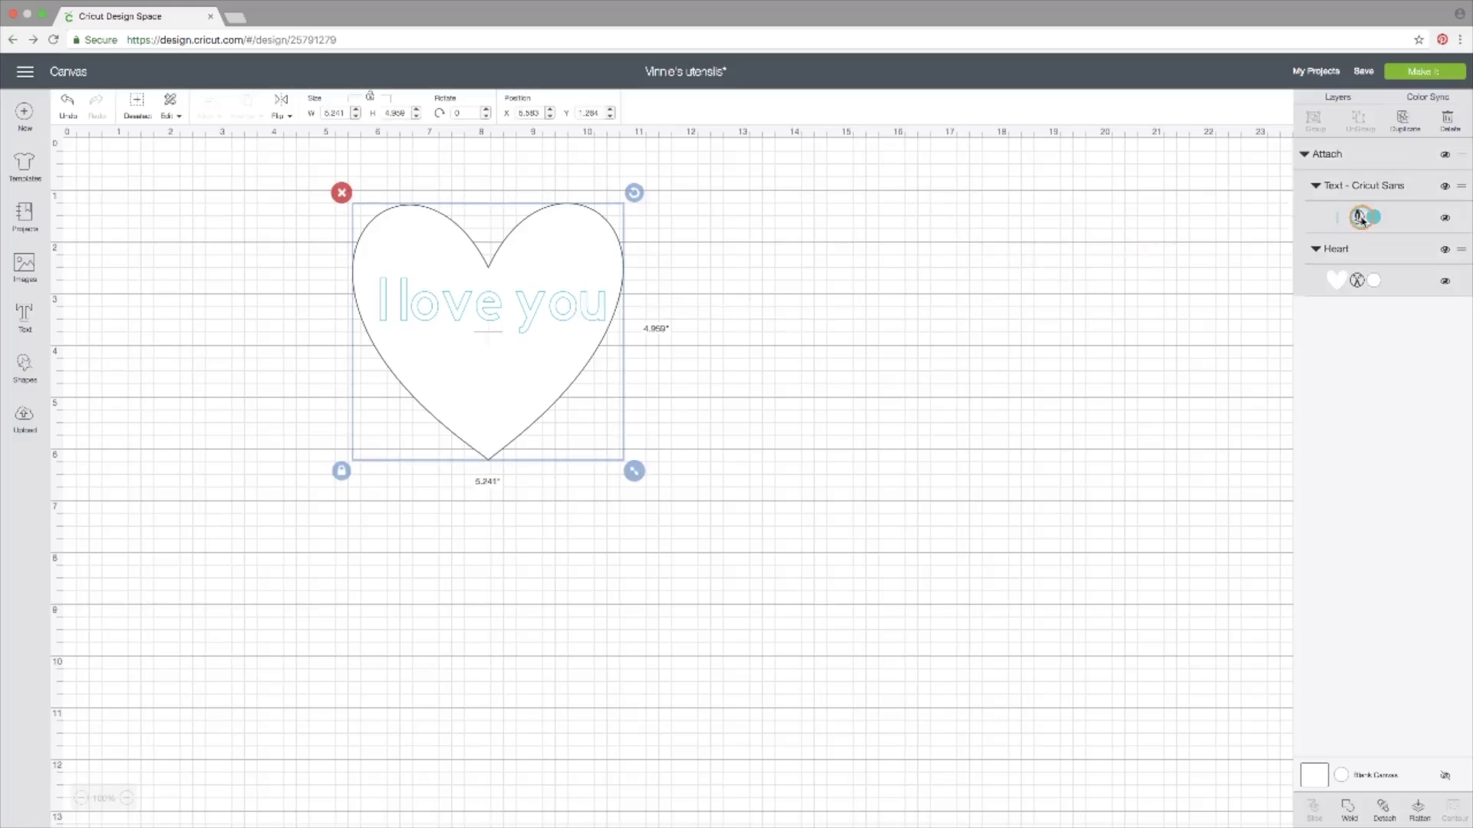
pyautogui.click(1358, 218)
pyautogui.click(1270, 120)
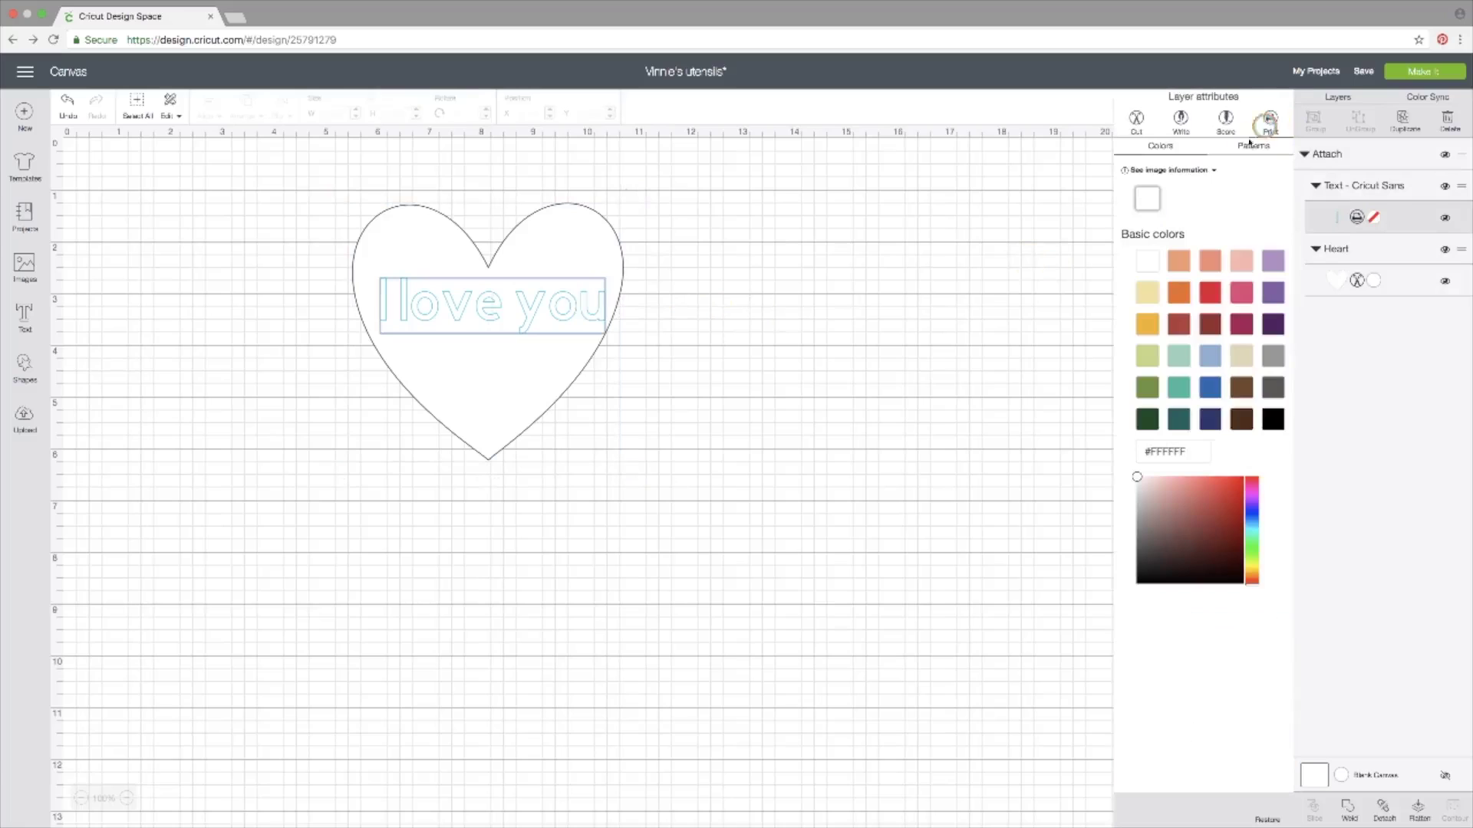
pyautogui.click(1006, 388)
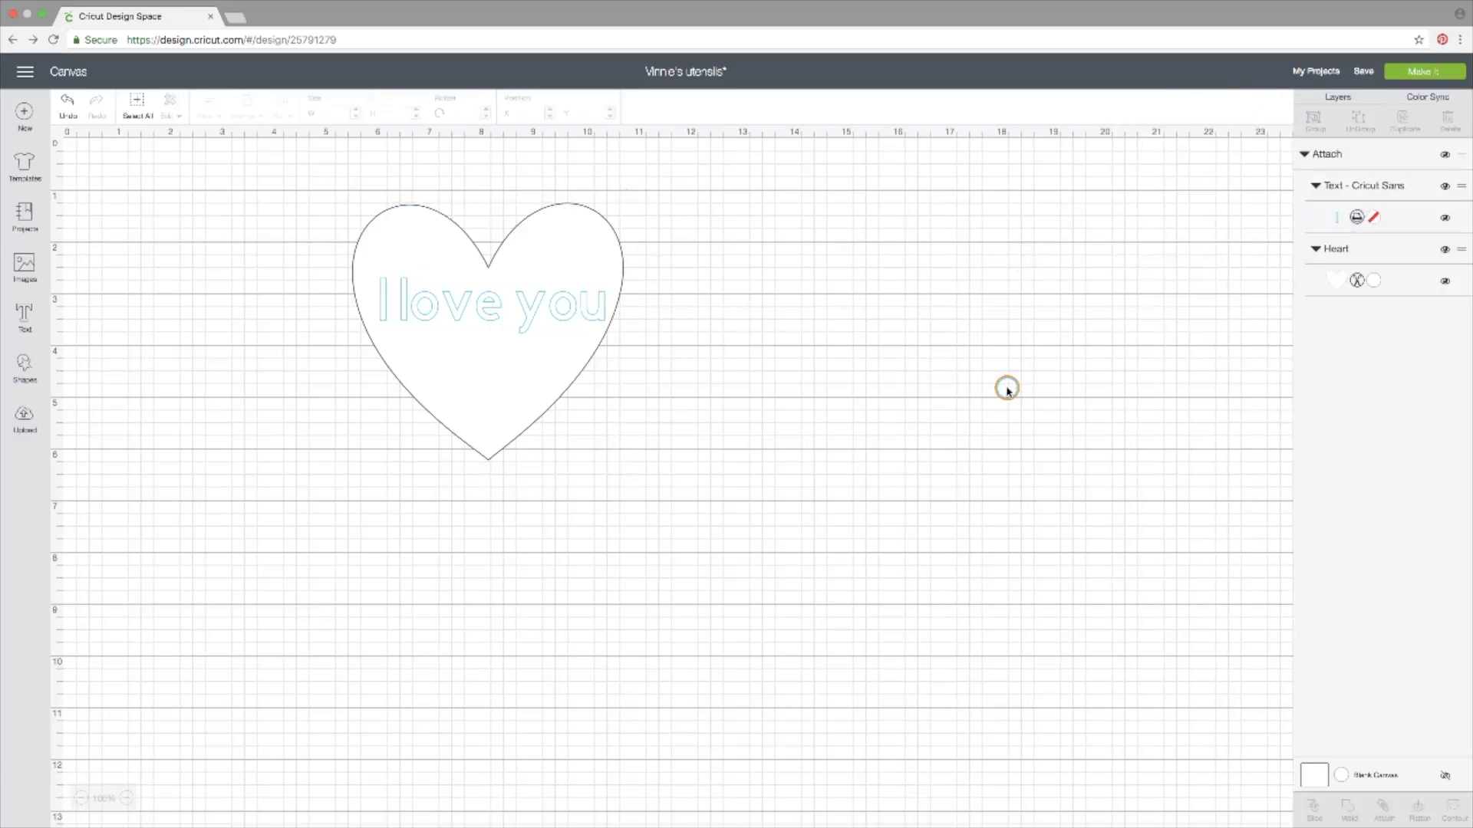
pyautogui.click(1414, 77)
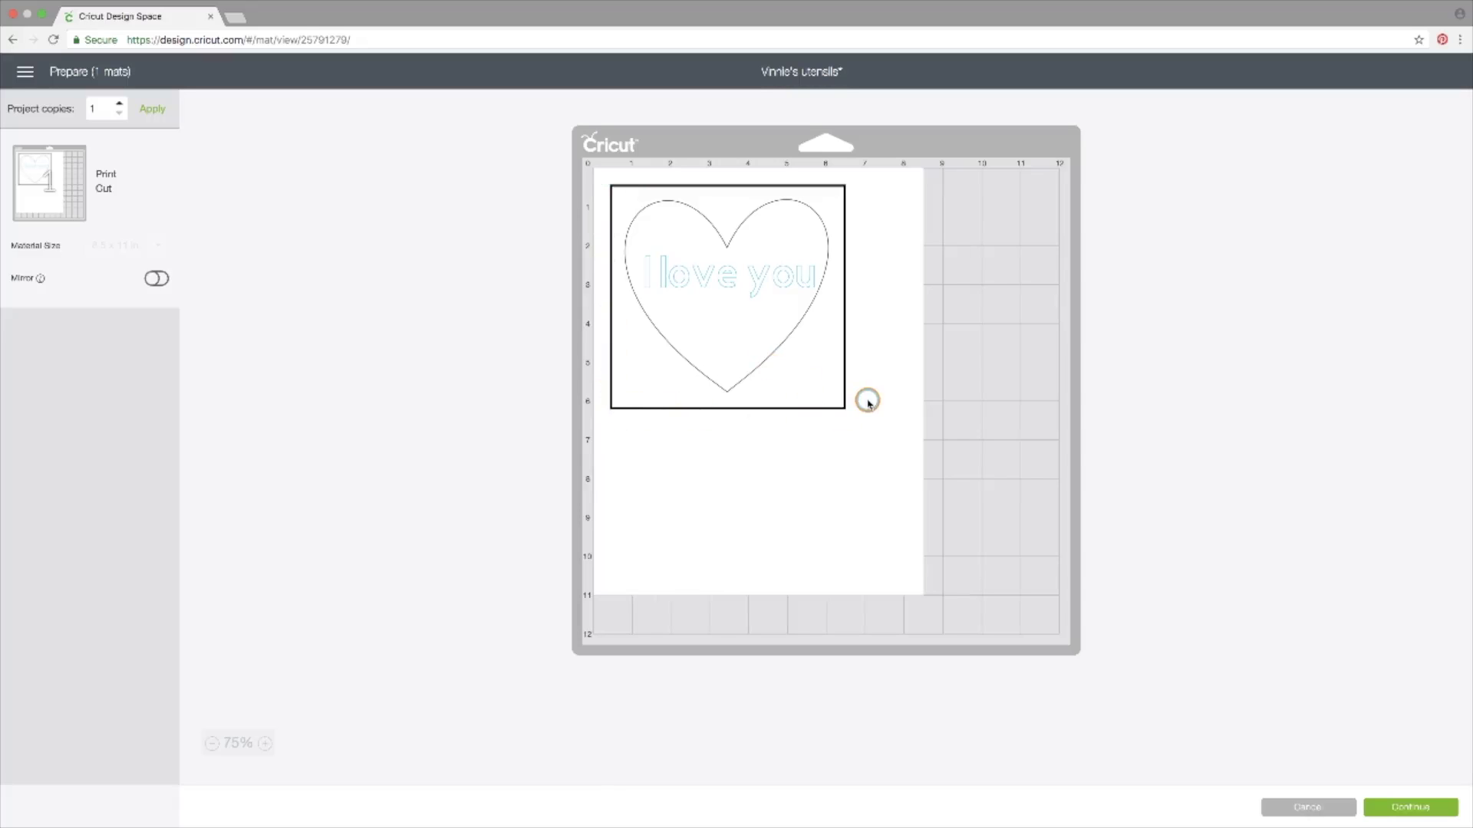
pyautogui.click(1295, 809)
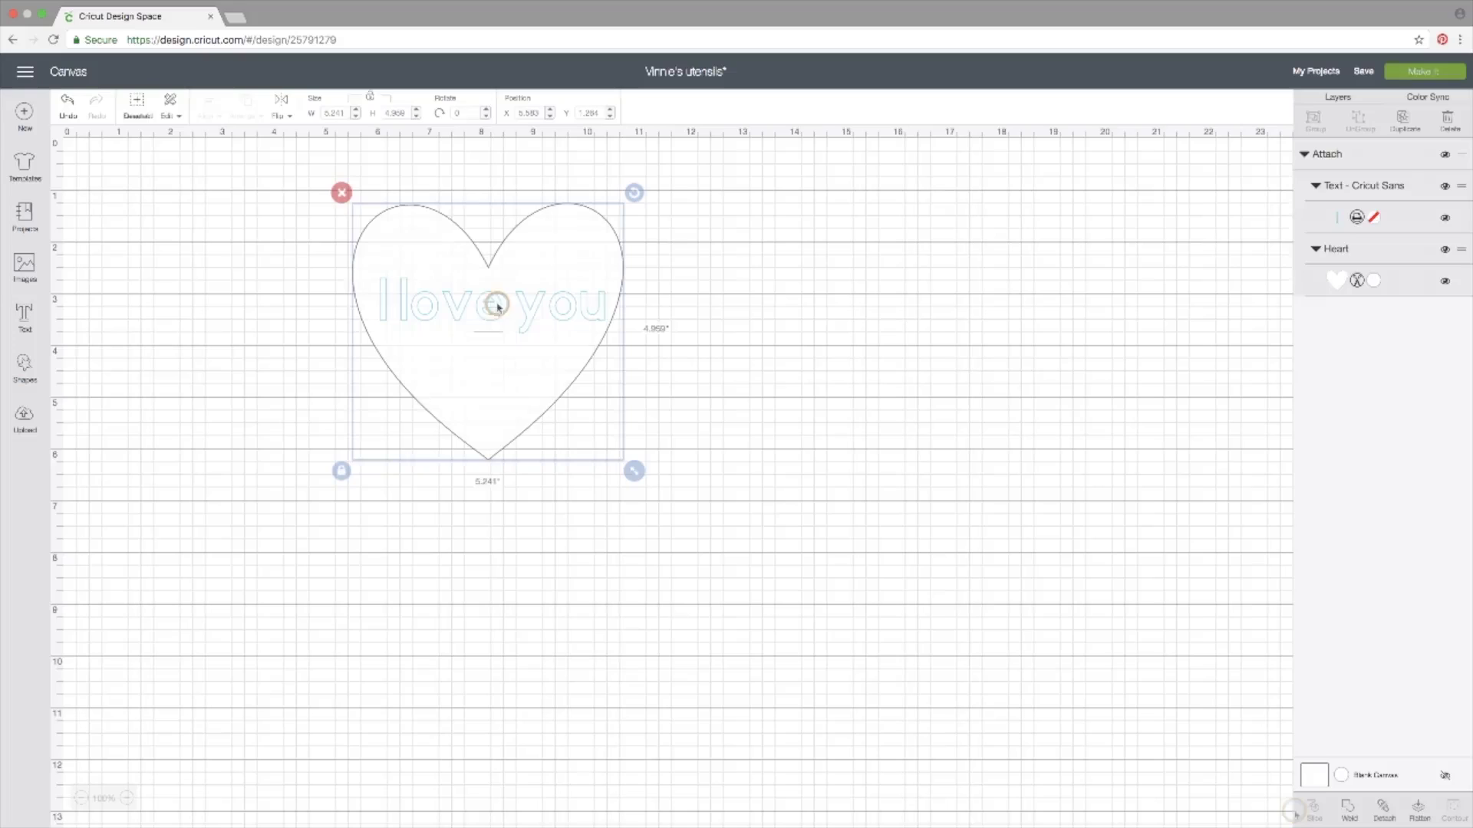
# Step: Detach the heart from the text, moving the heart to about X 11.2, Y 1.4 and the text over its upper half
pyautogui.click(1383, 810)
pyautogui.moveTo(510, 329); pyautogui.dragTo(800, 342)
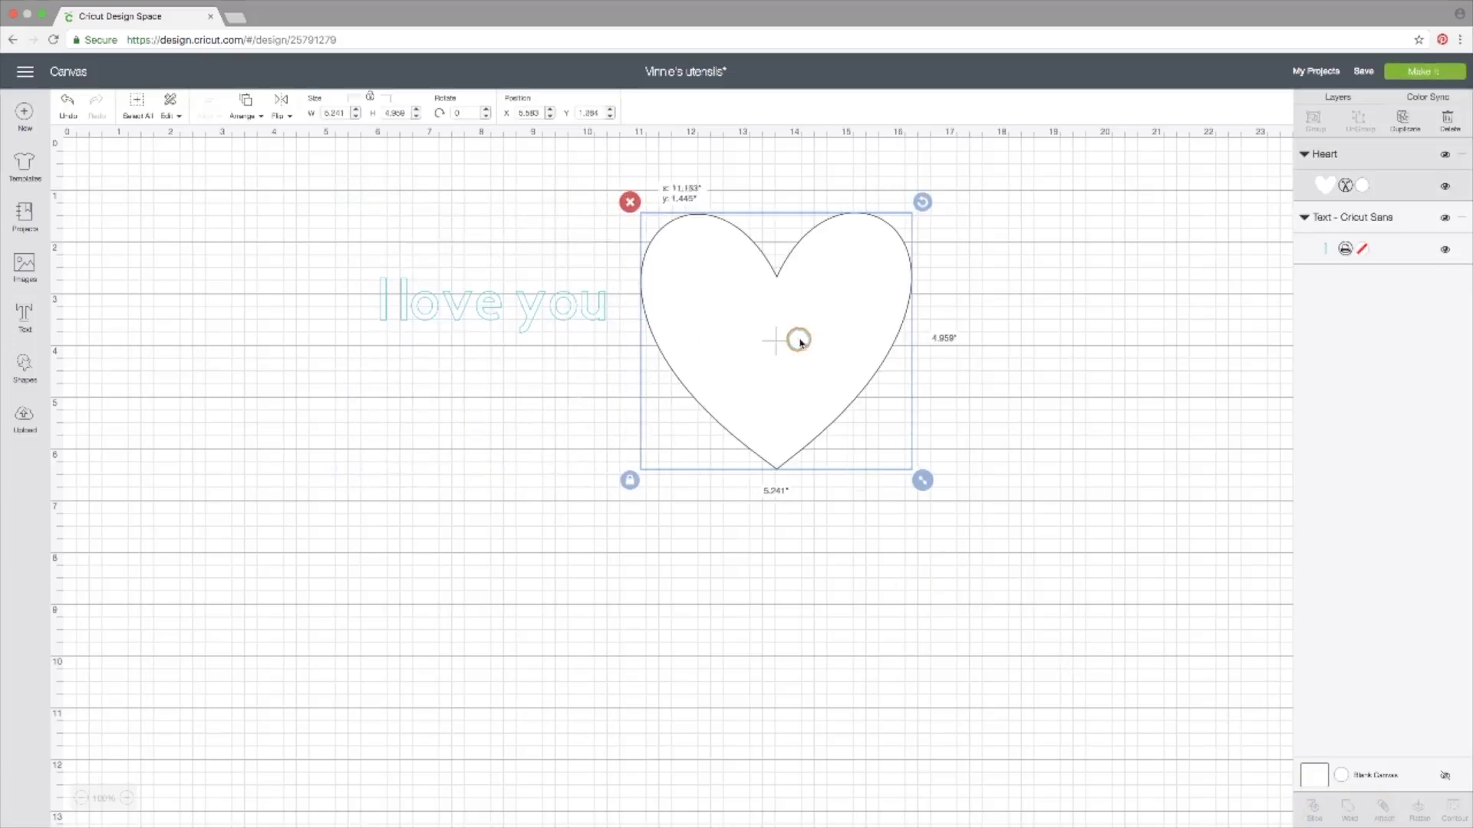
pyautogui.click(561, 319)
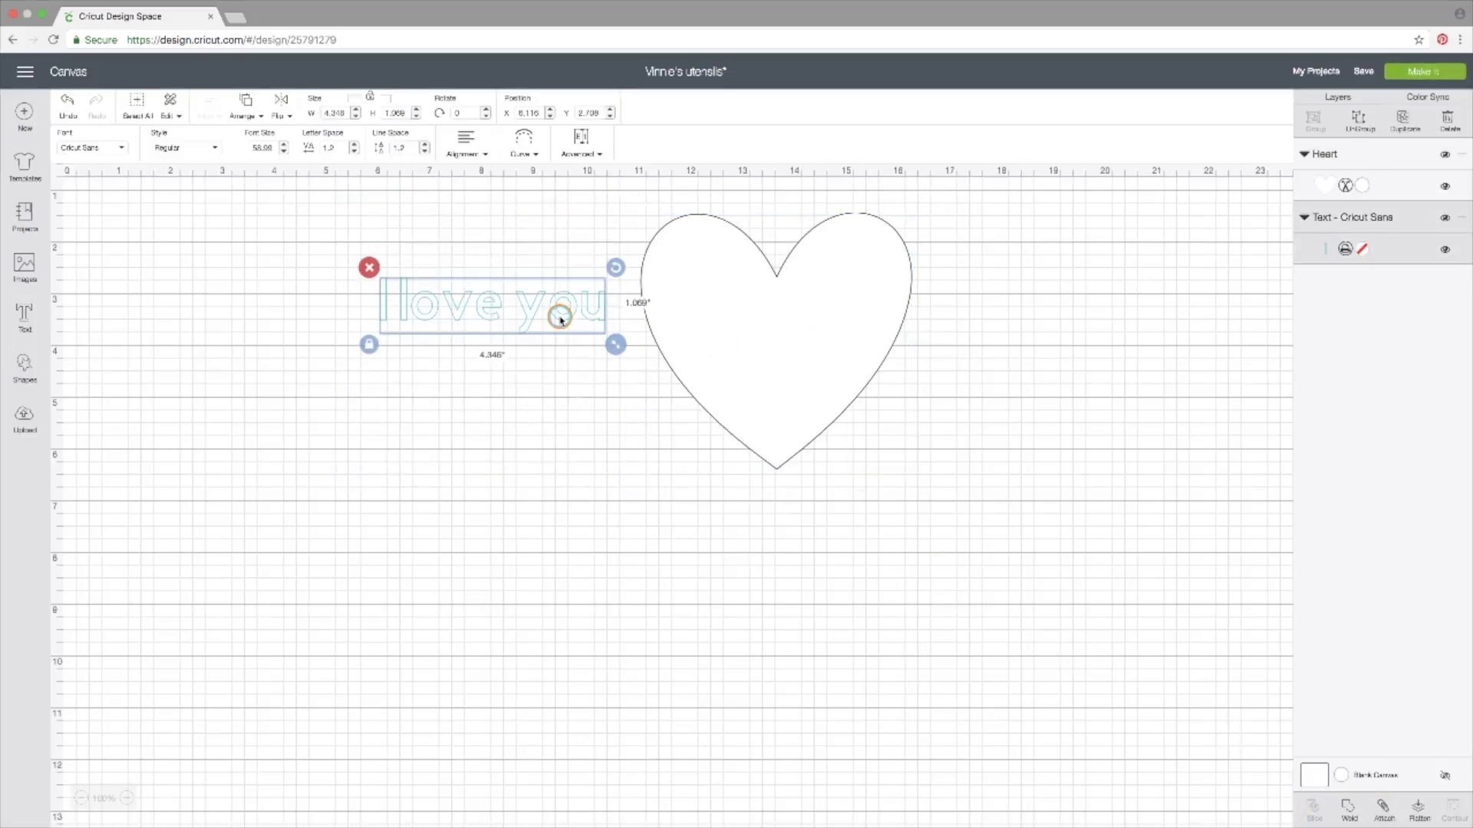
pyautogui.moveTo(560, 319); pyautogui.dragTo(847, 324)
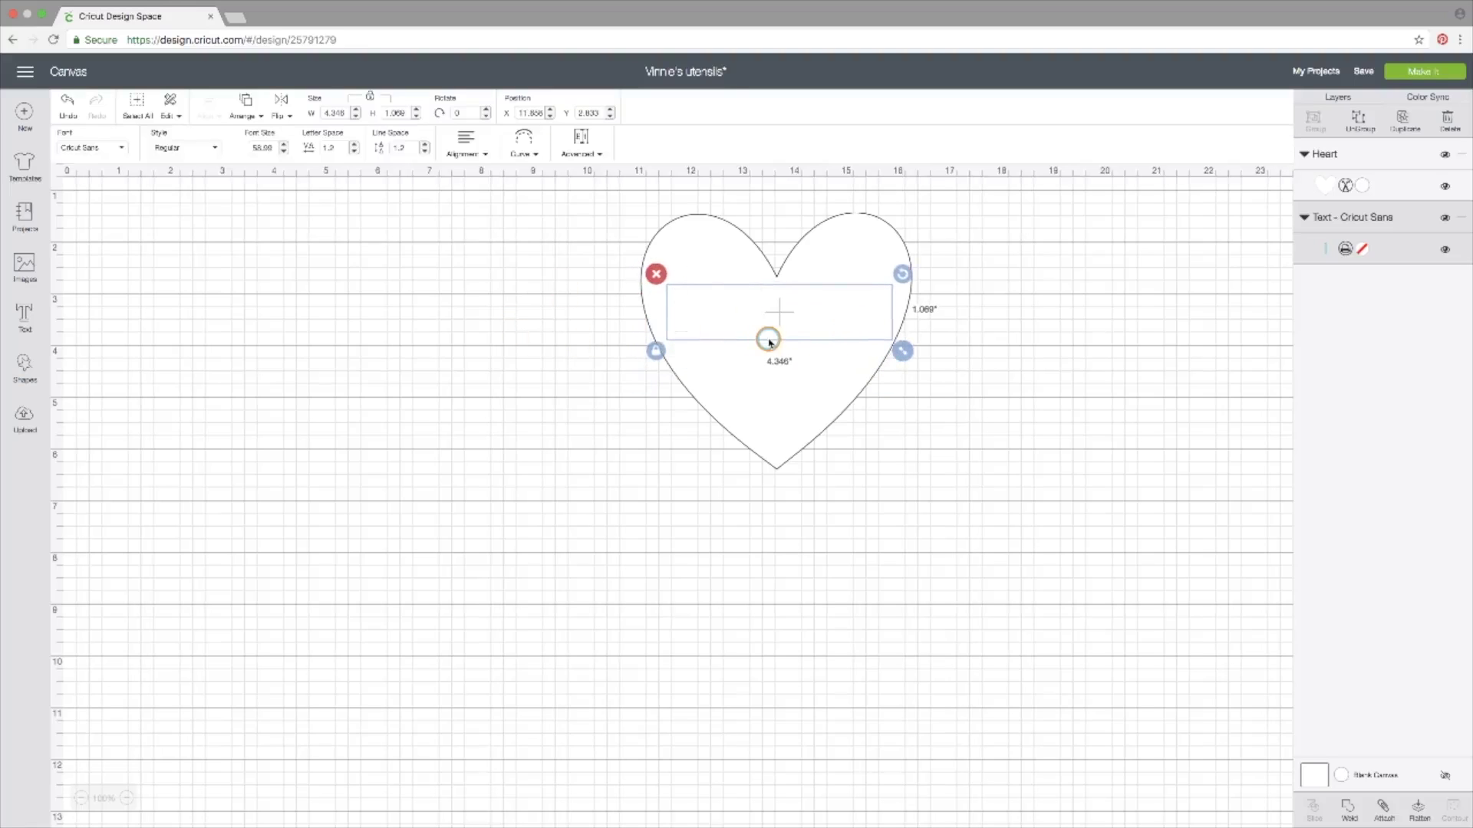
# Step: Bring the "I love you" text to the front of the heart
pyautogui.click(248, 107)
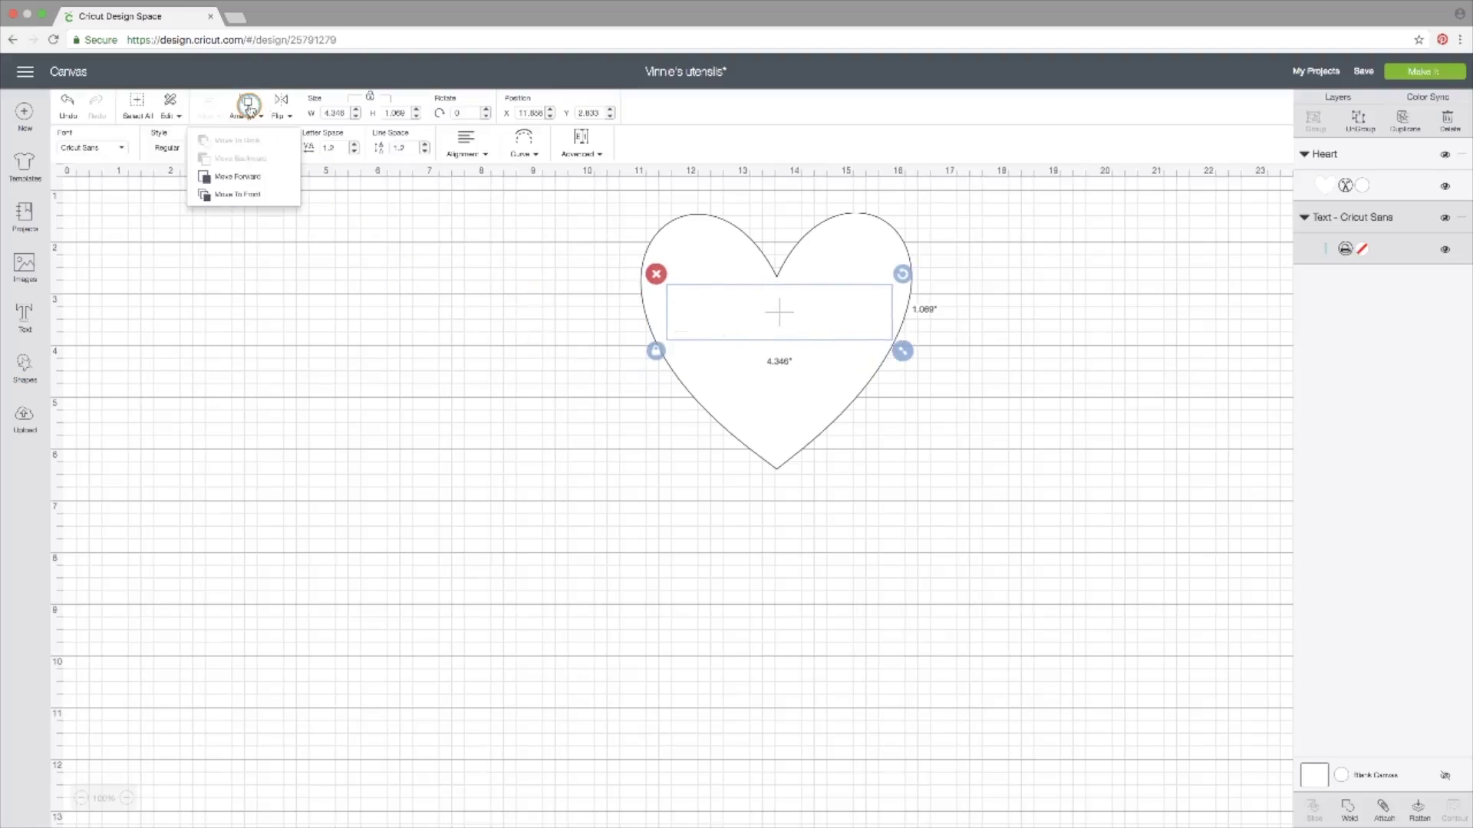
pyautogui.click(247, 197)
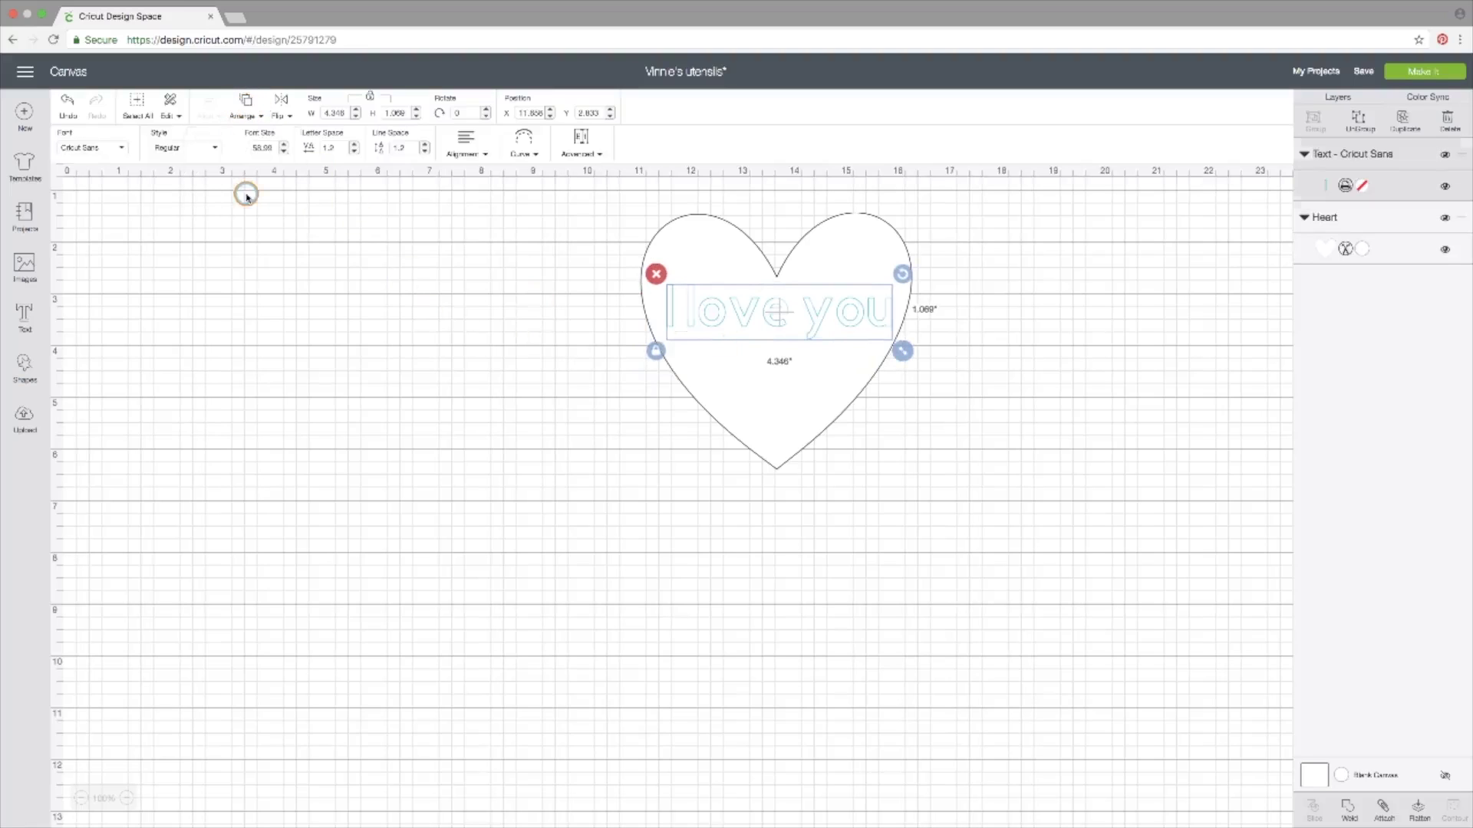
pyautogui.click(725, 494)
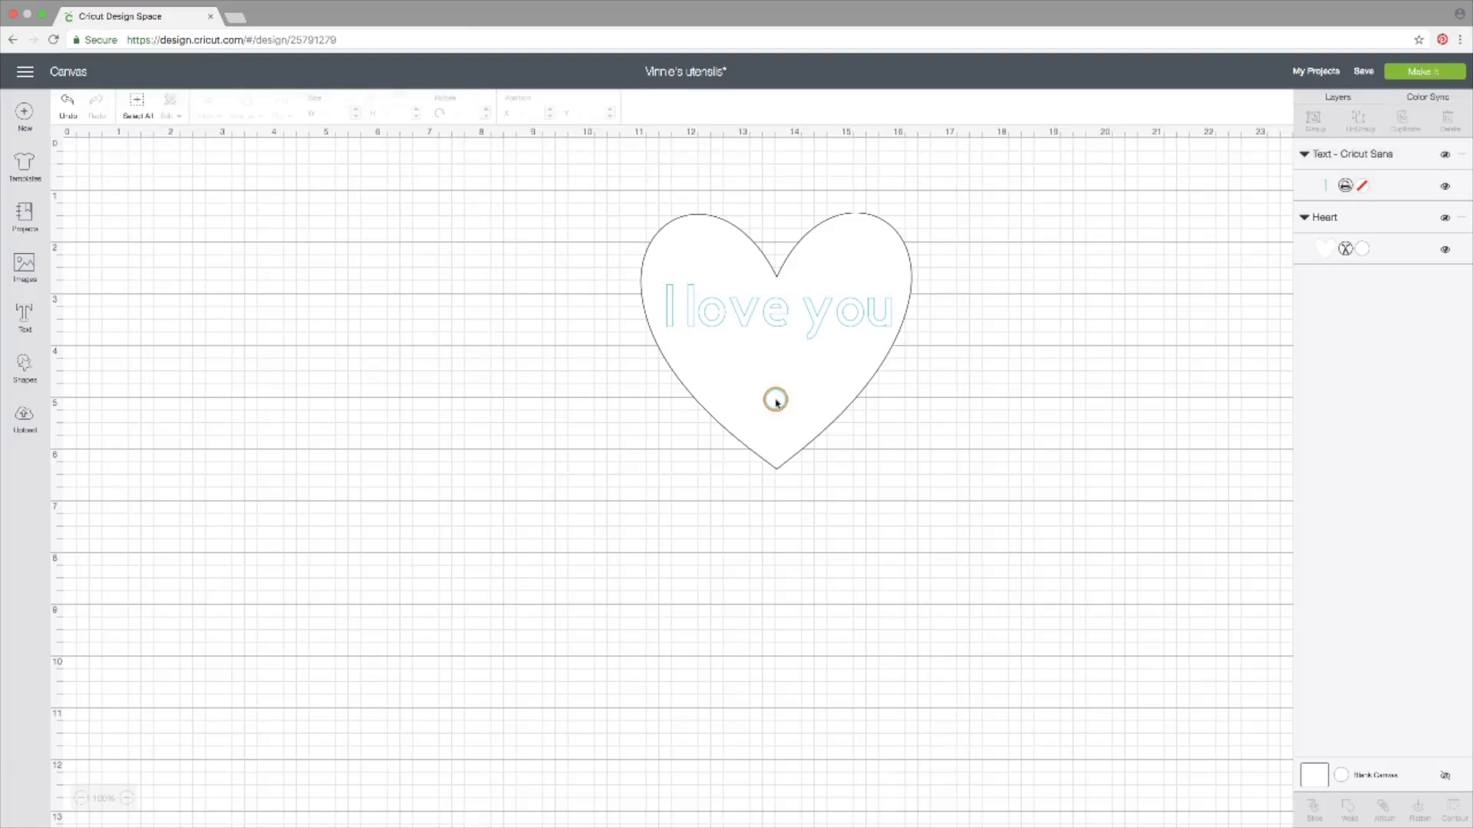
# Step: Browse the complete font list and the Cricut-only fonts for the "I love you" text
pyautogui.click(693, 312)
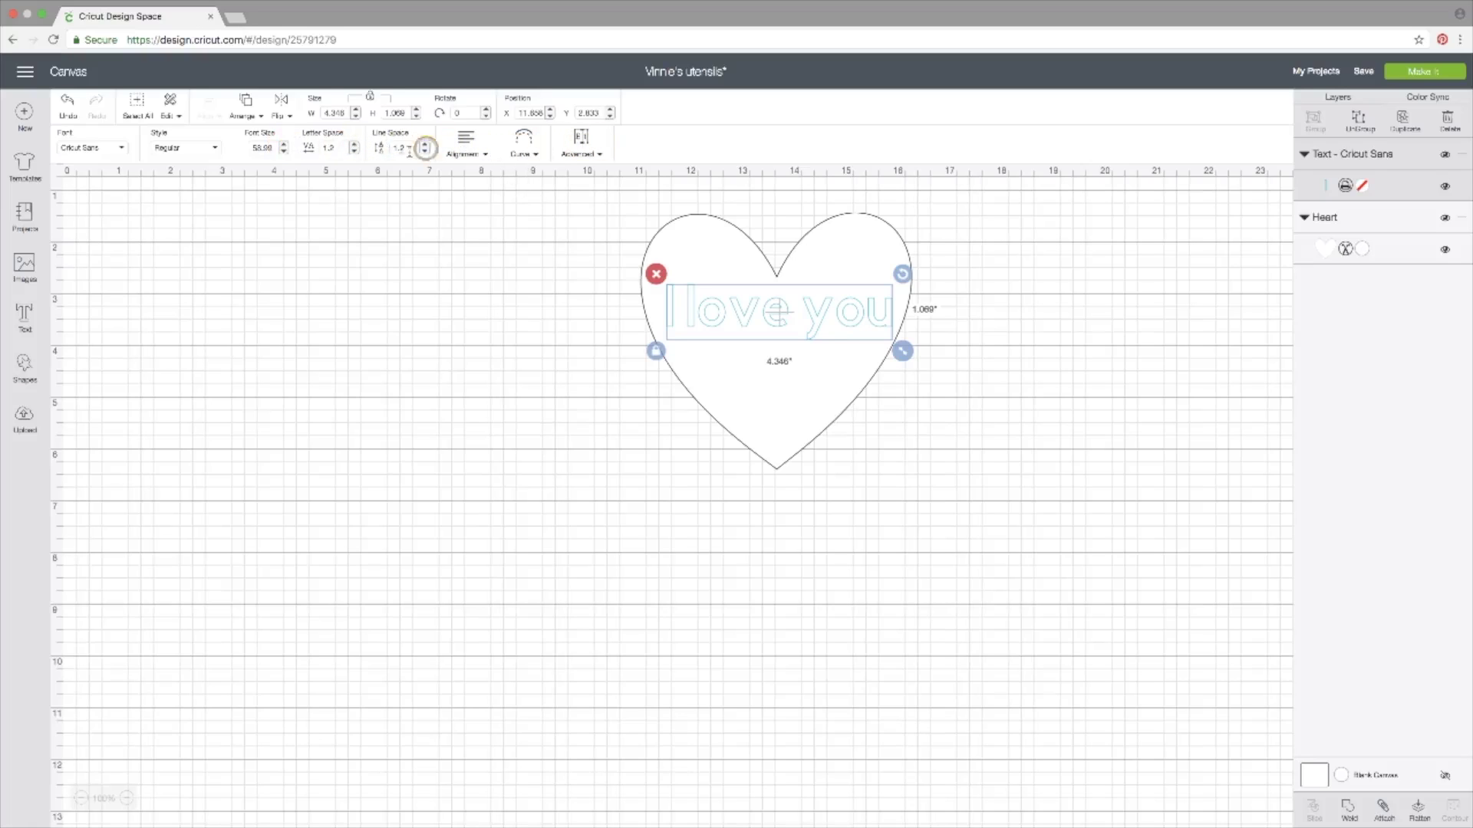
pyautogui.click(120, 150)
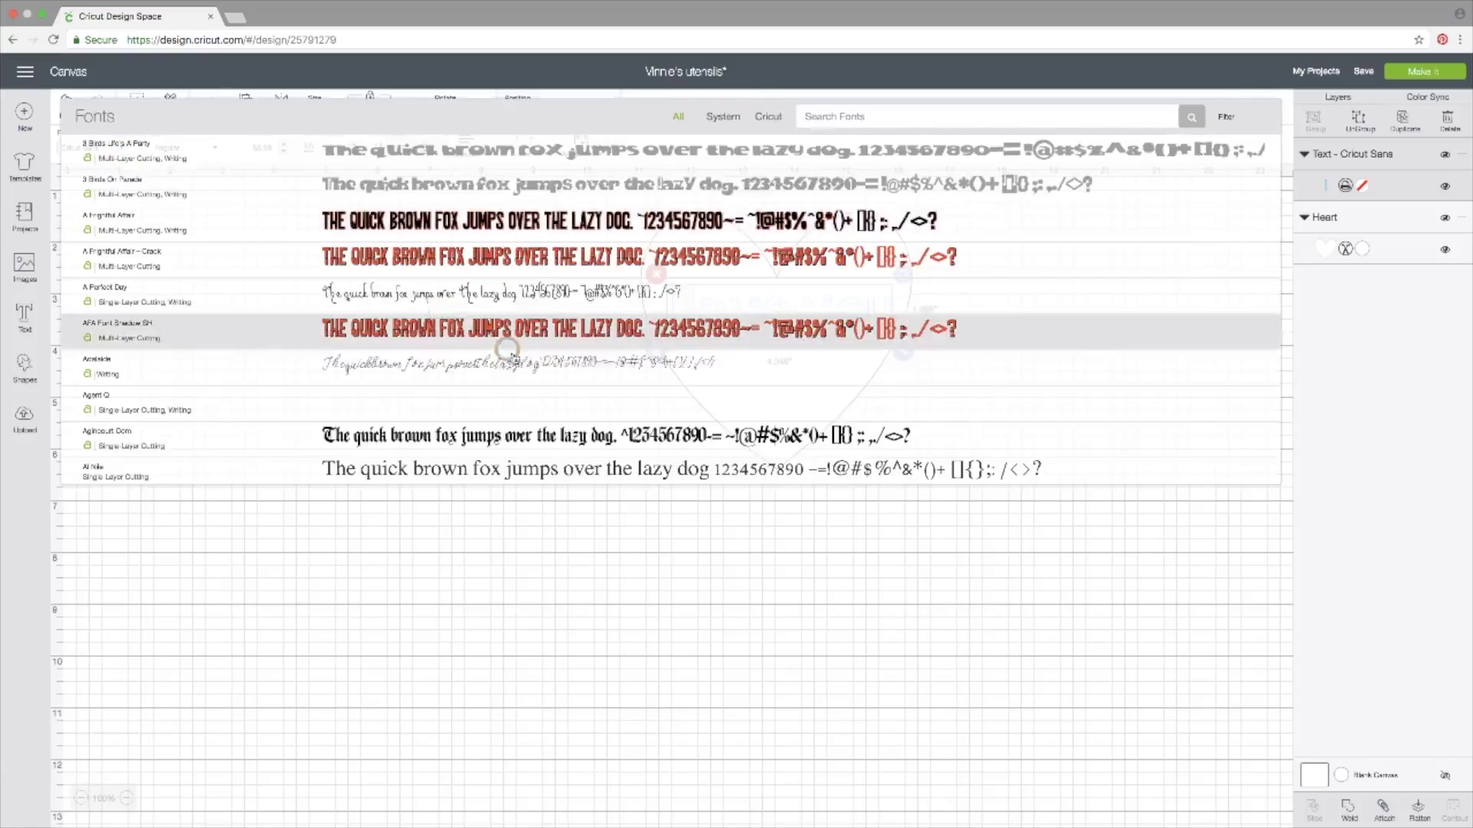
pyautogui.scroll(-15, 524, 365)
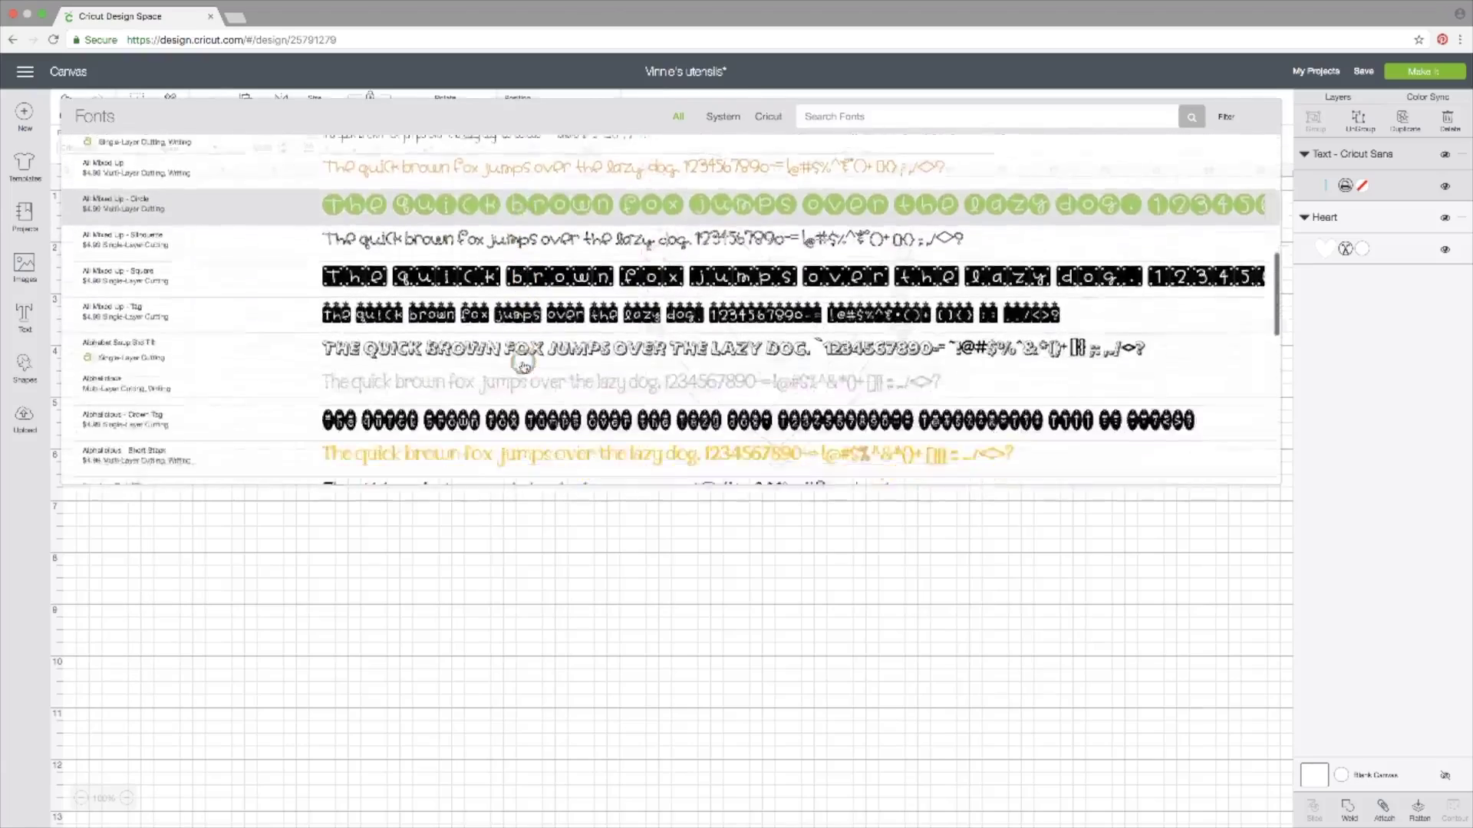
pyautogui.scroll(-15, 524, 365)
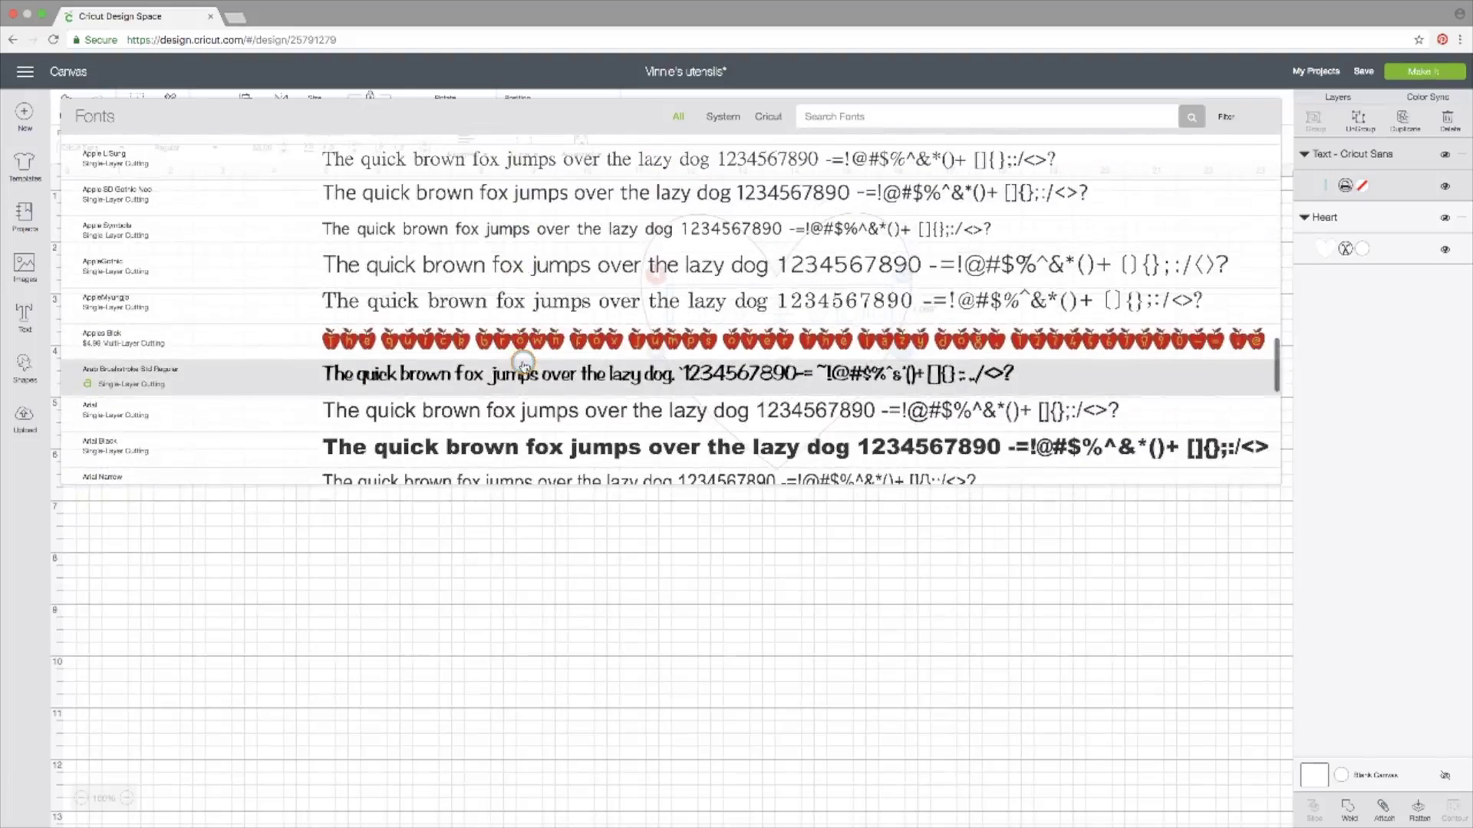
pyautogui.scroll(-3, 524, 365)
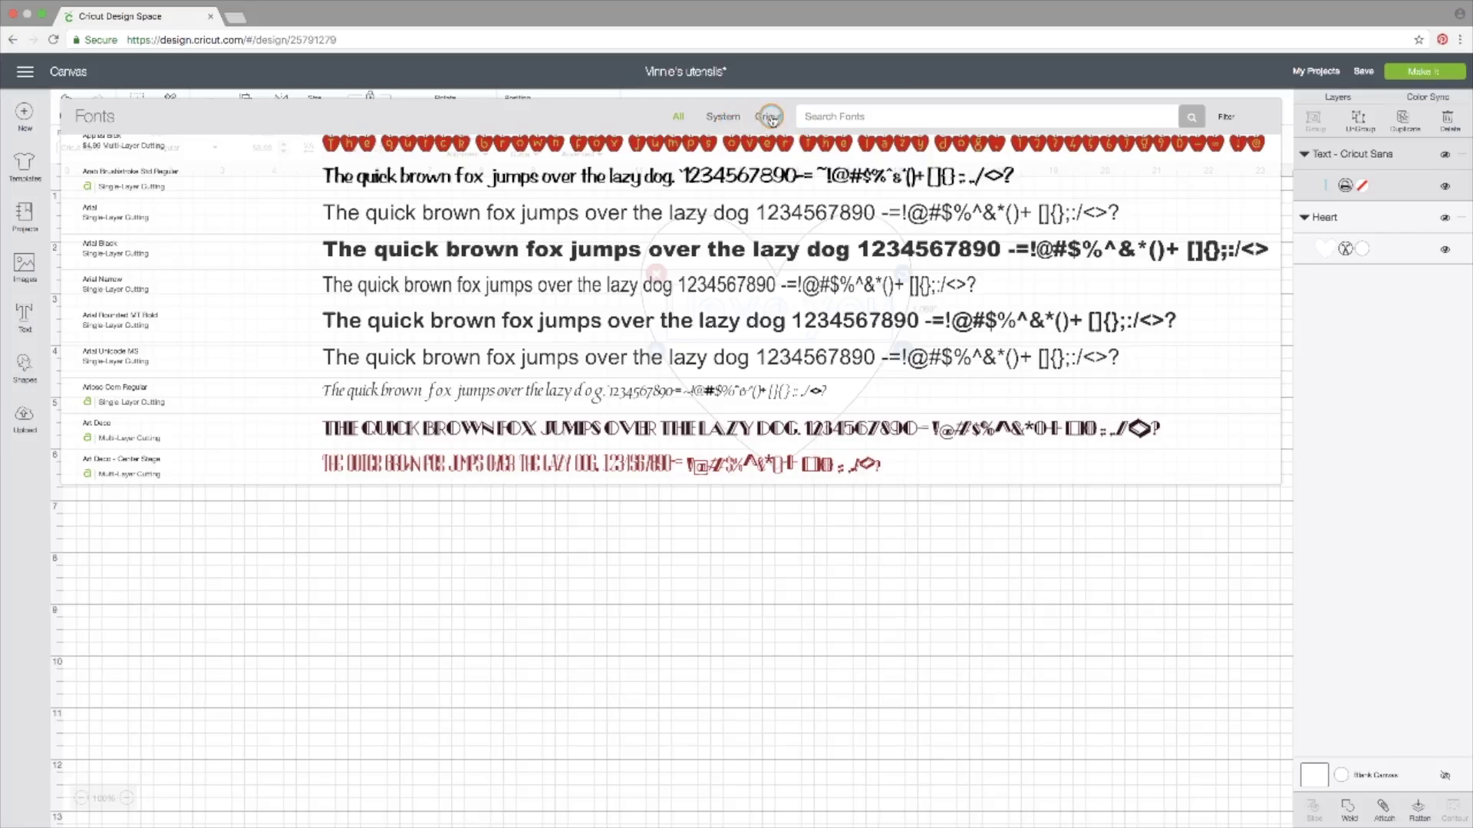
pyautogui.click(769, 116)
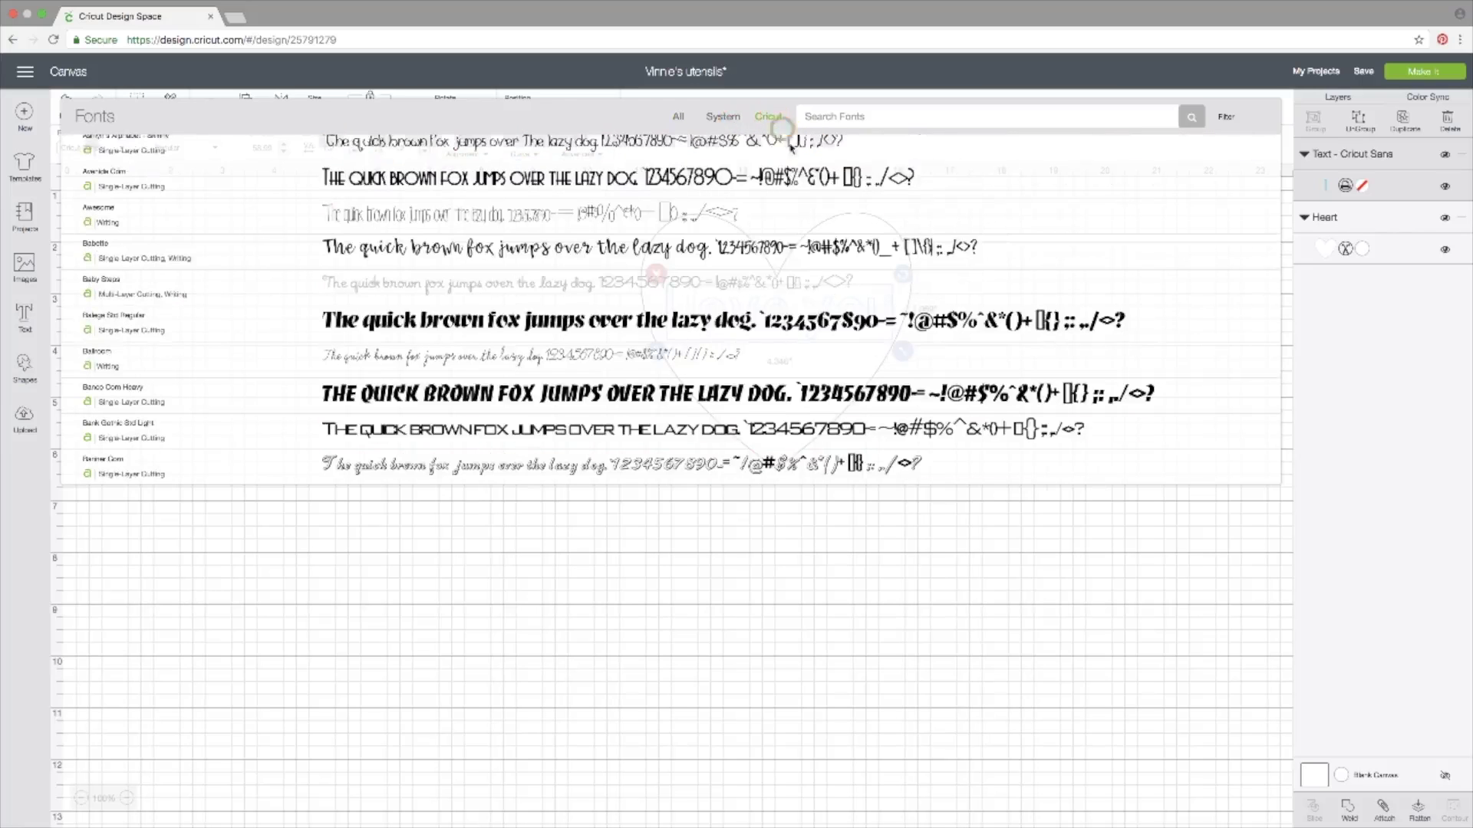
pyautogui.scroll(-5, 804, 340)
pyautogui.scroll(-3, 804, 340)
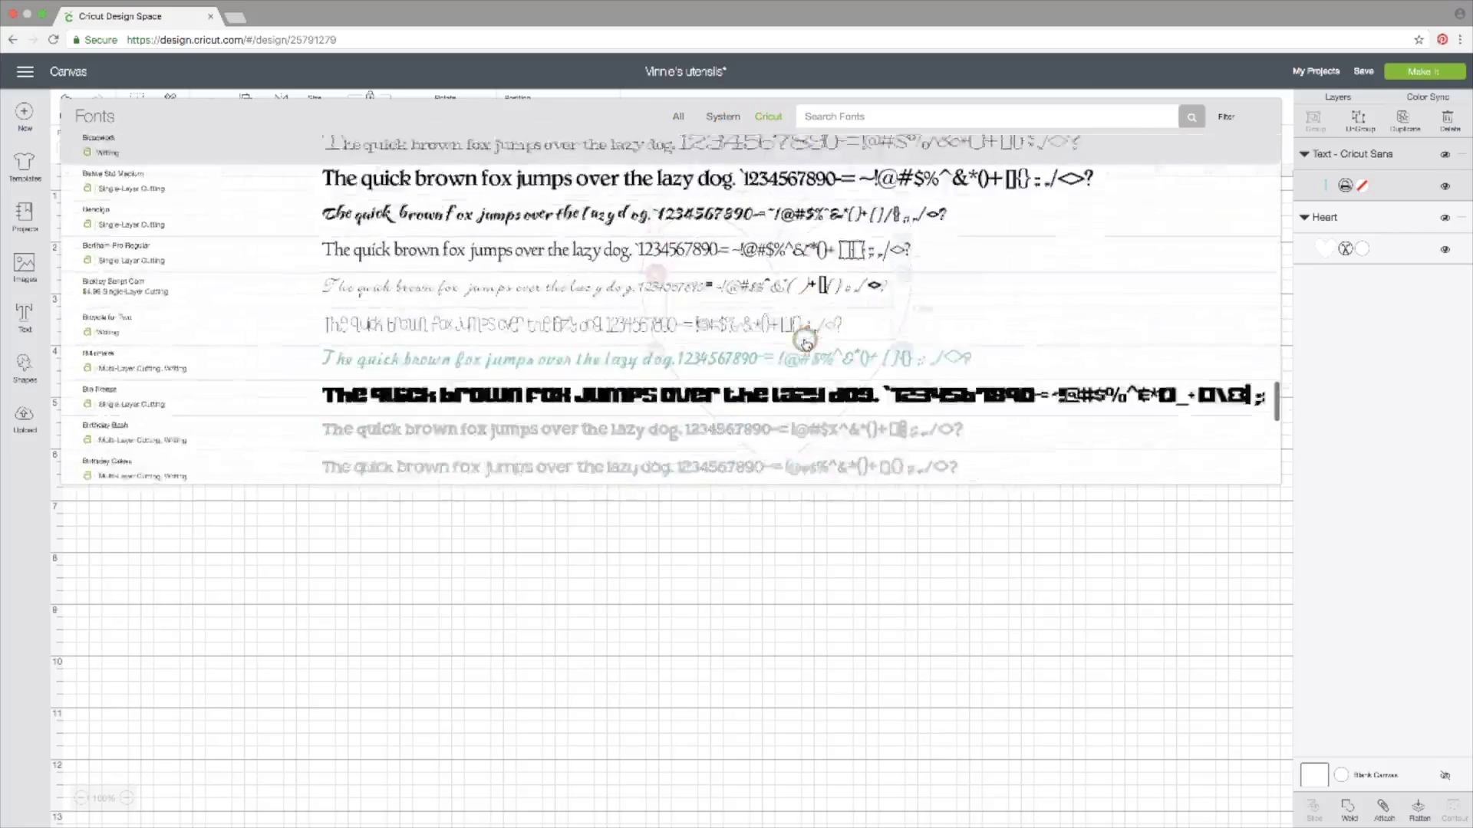
pyautogui.scroll(8, 804, 340)
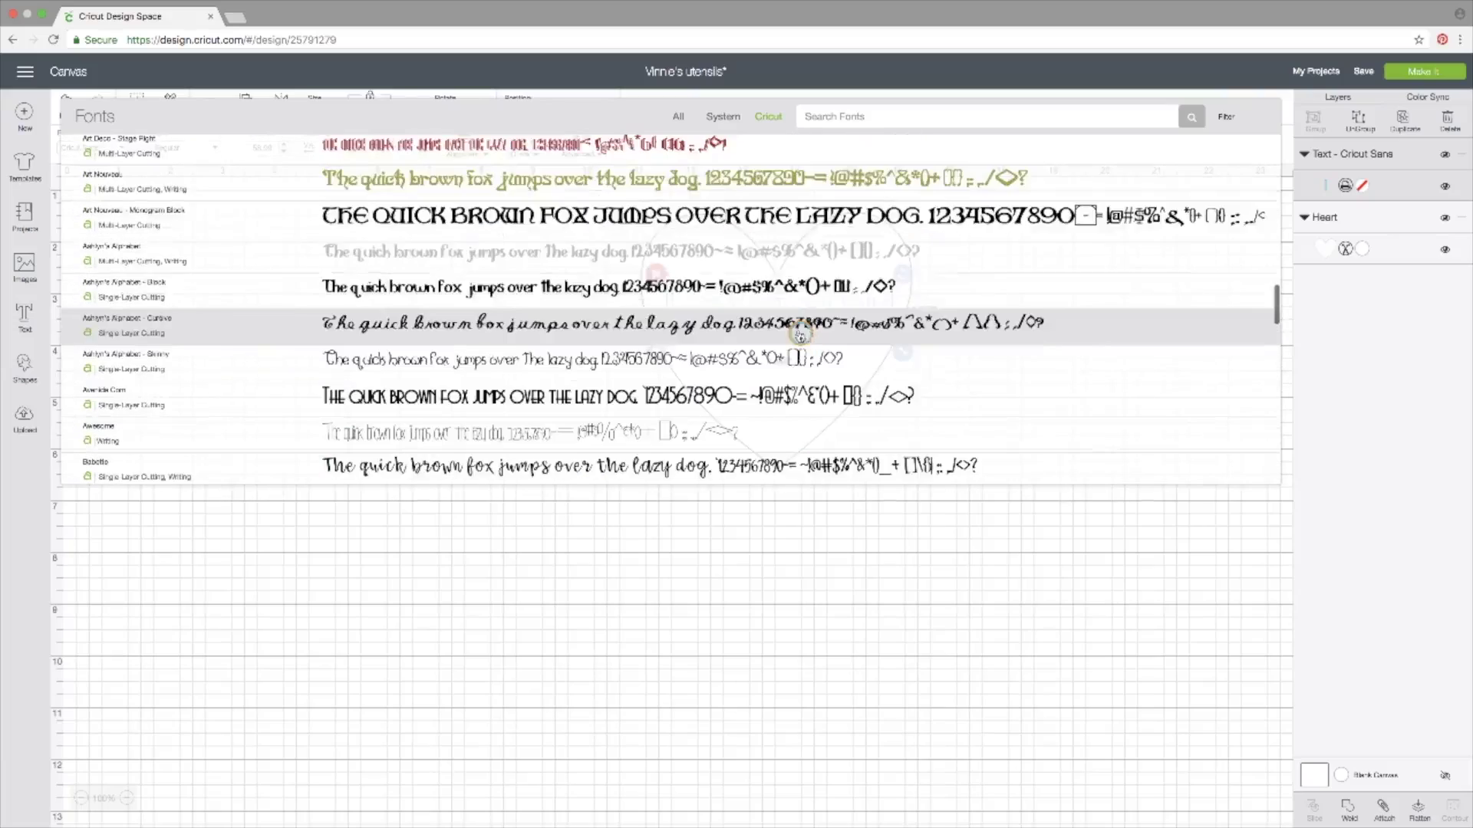
# Step: Look through the System fonts, return to all fonts, and examine the font search and filter options
pyautogui.click(724, 118)
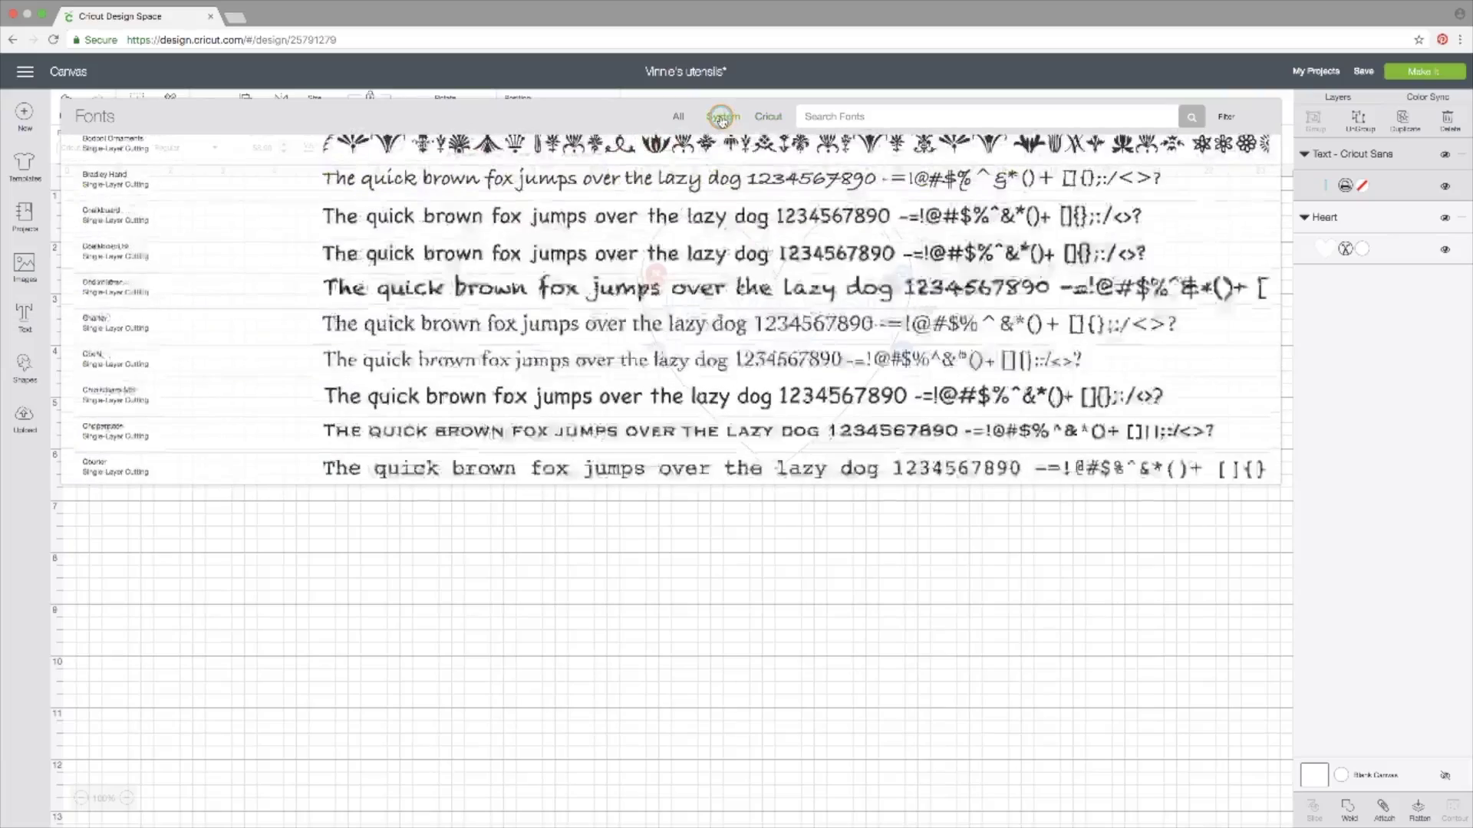
pyautogui.scroll(-3, 770, 335)
pyautogui.scroll(-10, 770, 335)
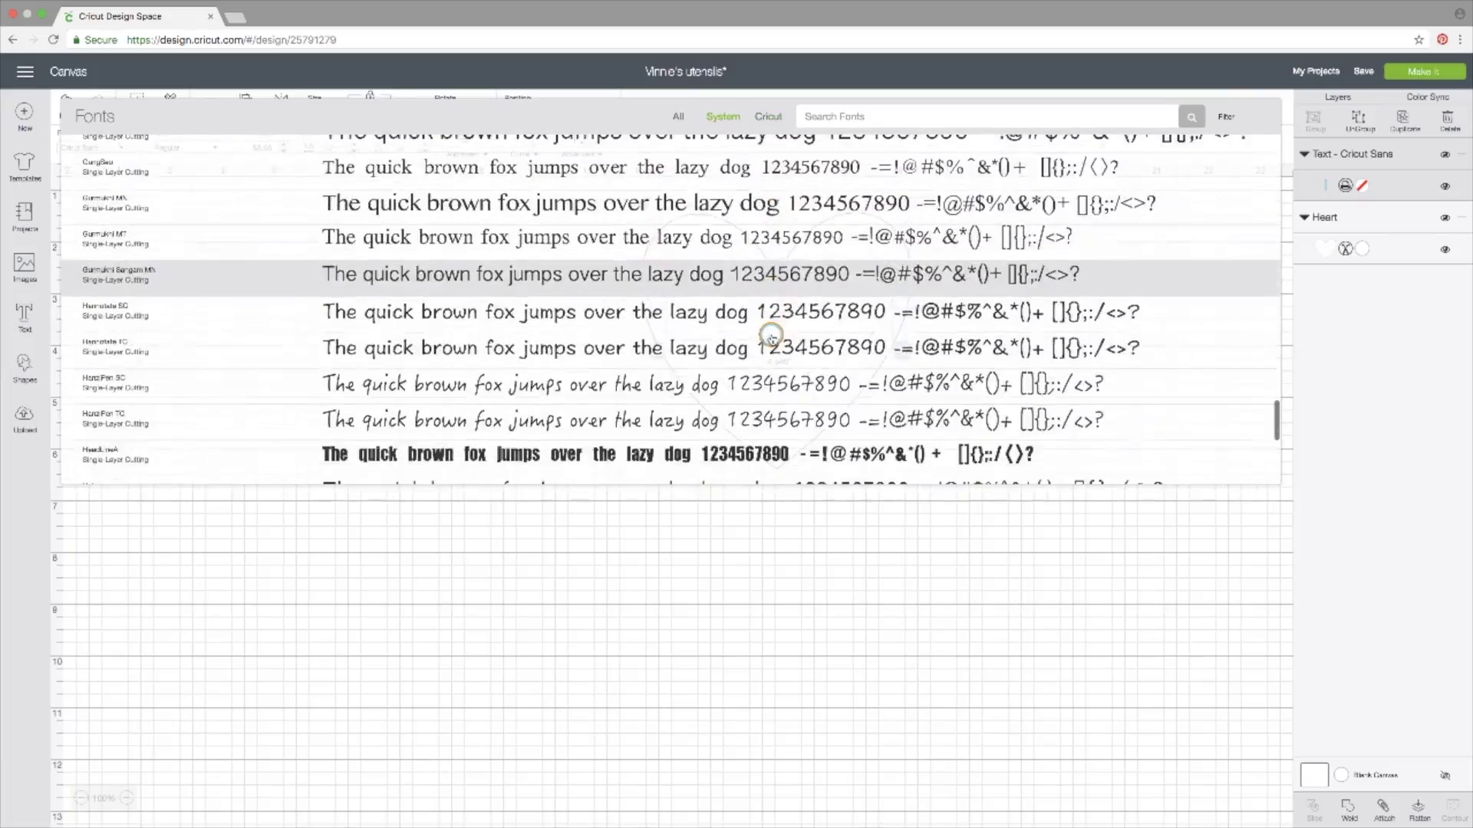
pyautogui.scroll(15, 771, 335)
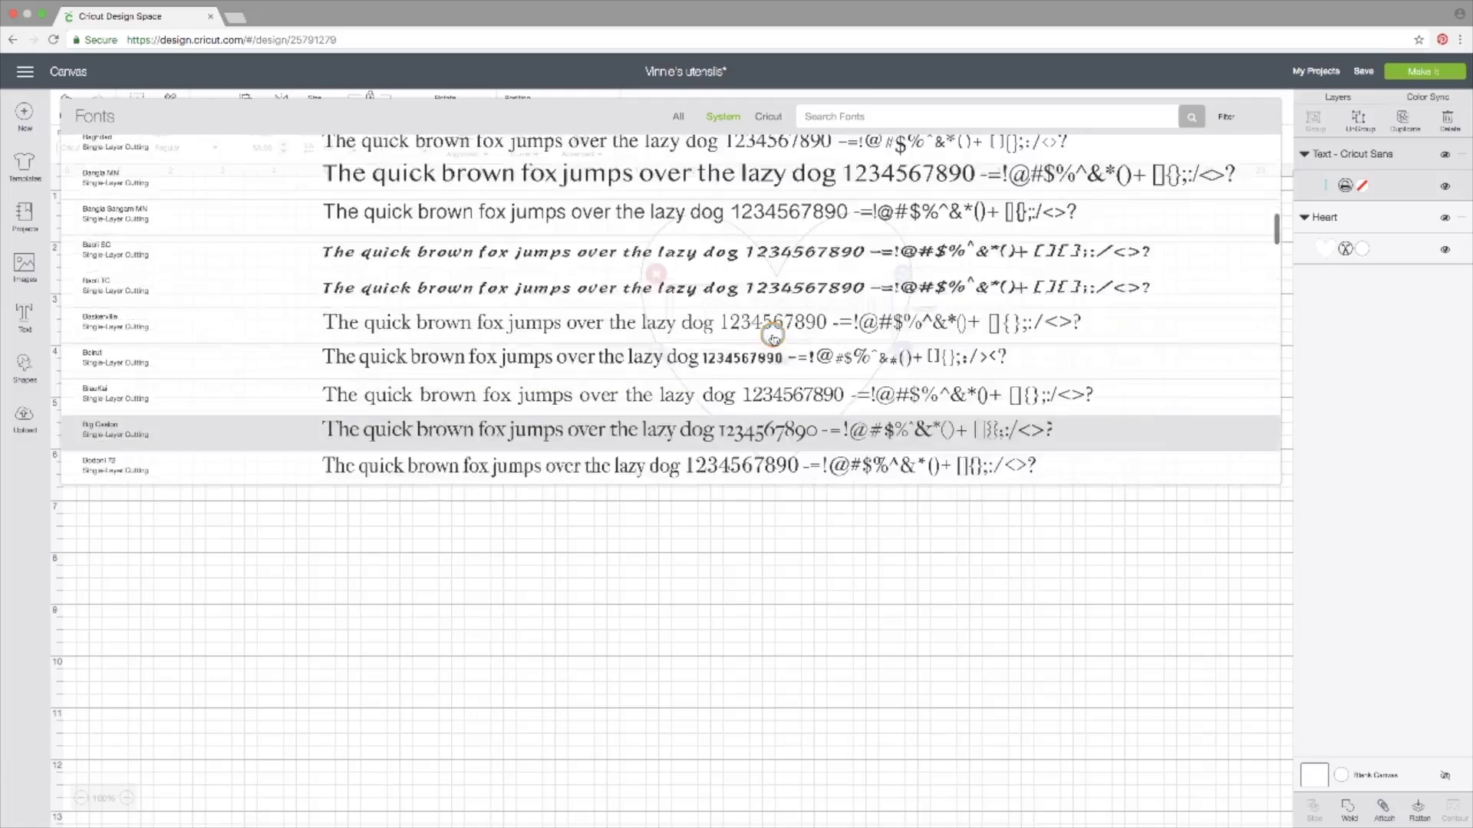
pyautogui.scroll(4, 777, 338)
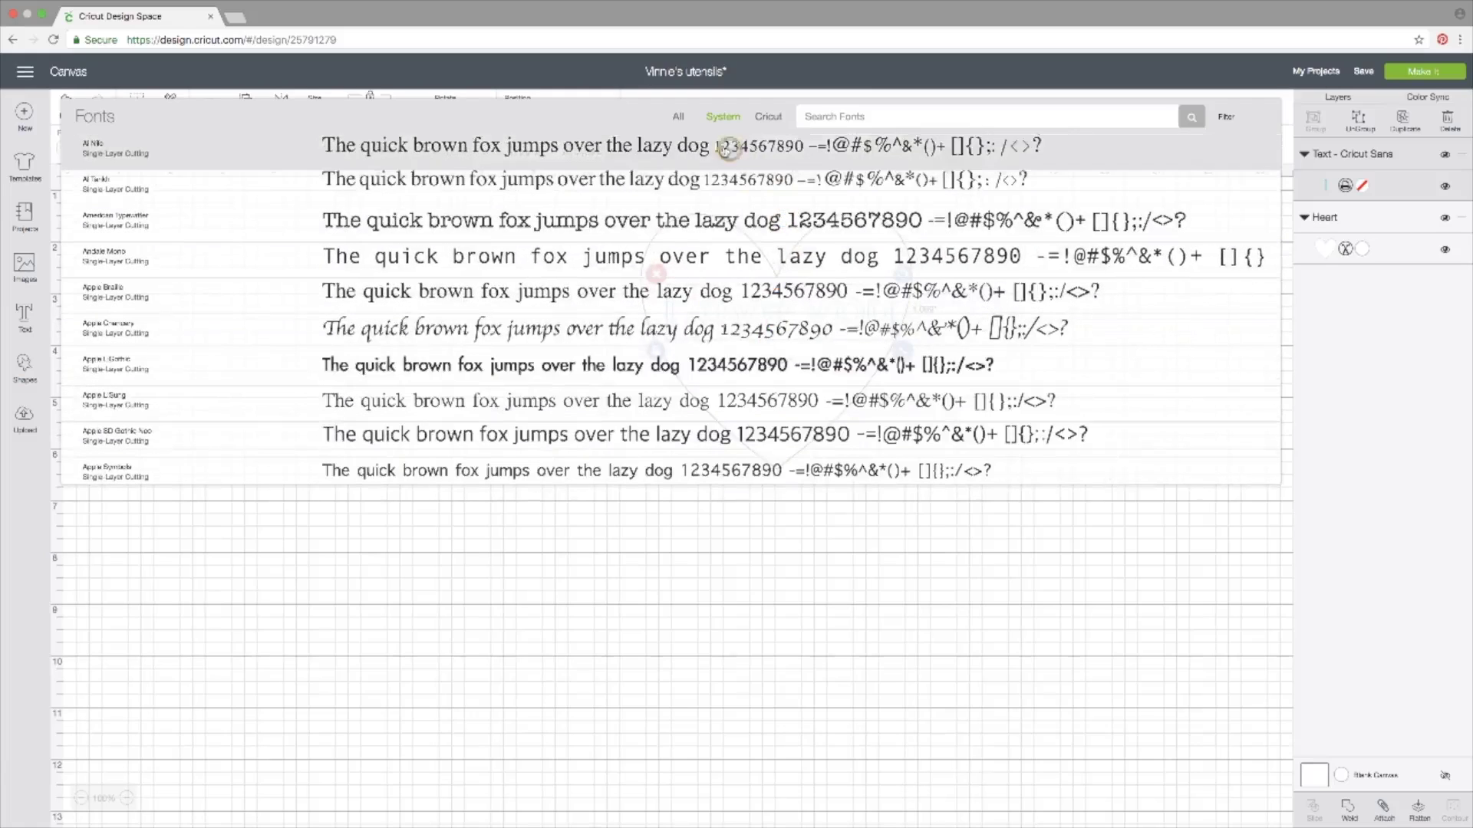
pyautogui.click(675, 121)
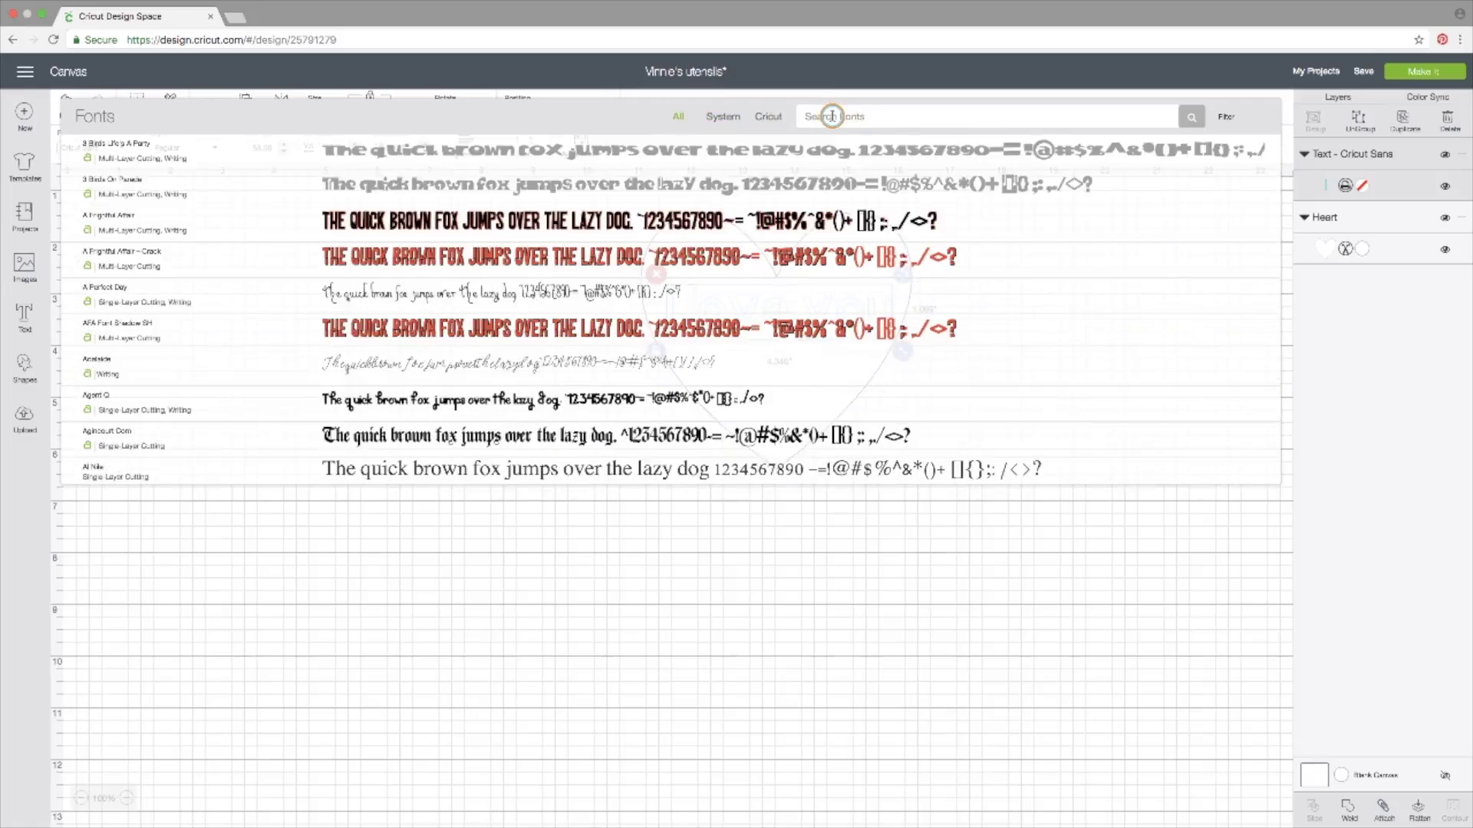
pyautogui.click(833, 116)
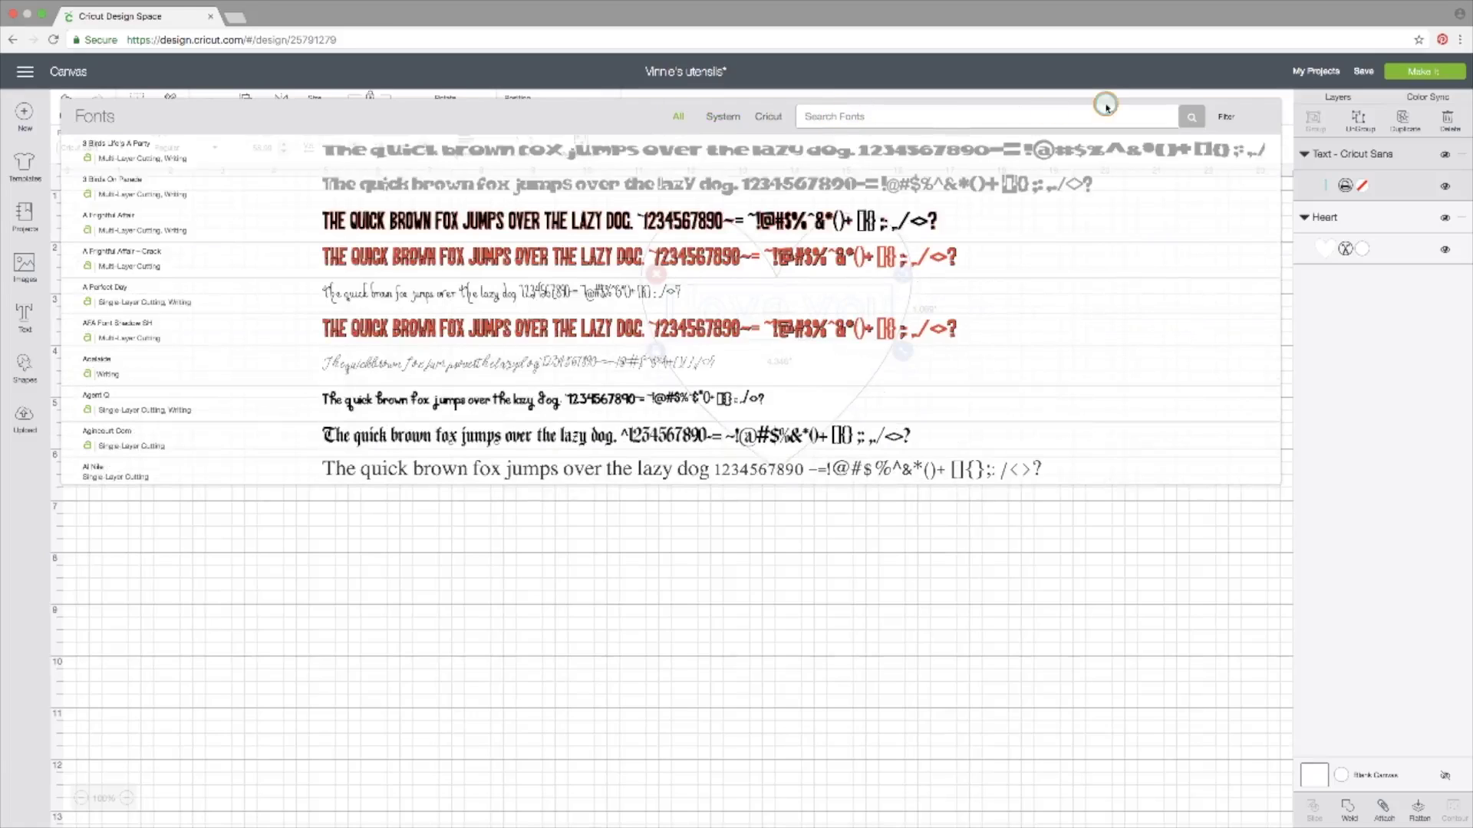
pyautogui.click(1225, 118)
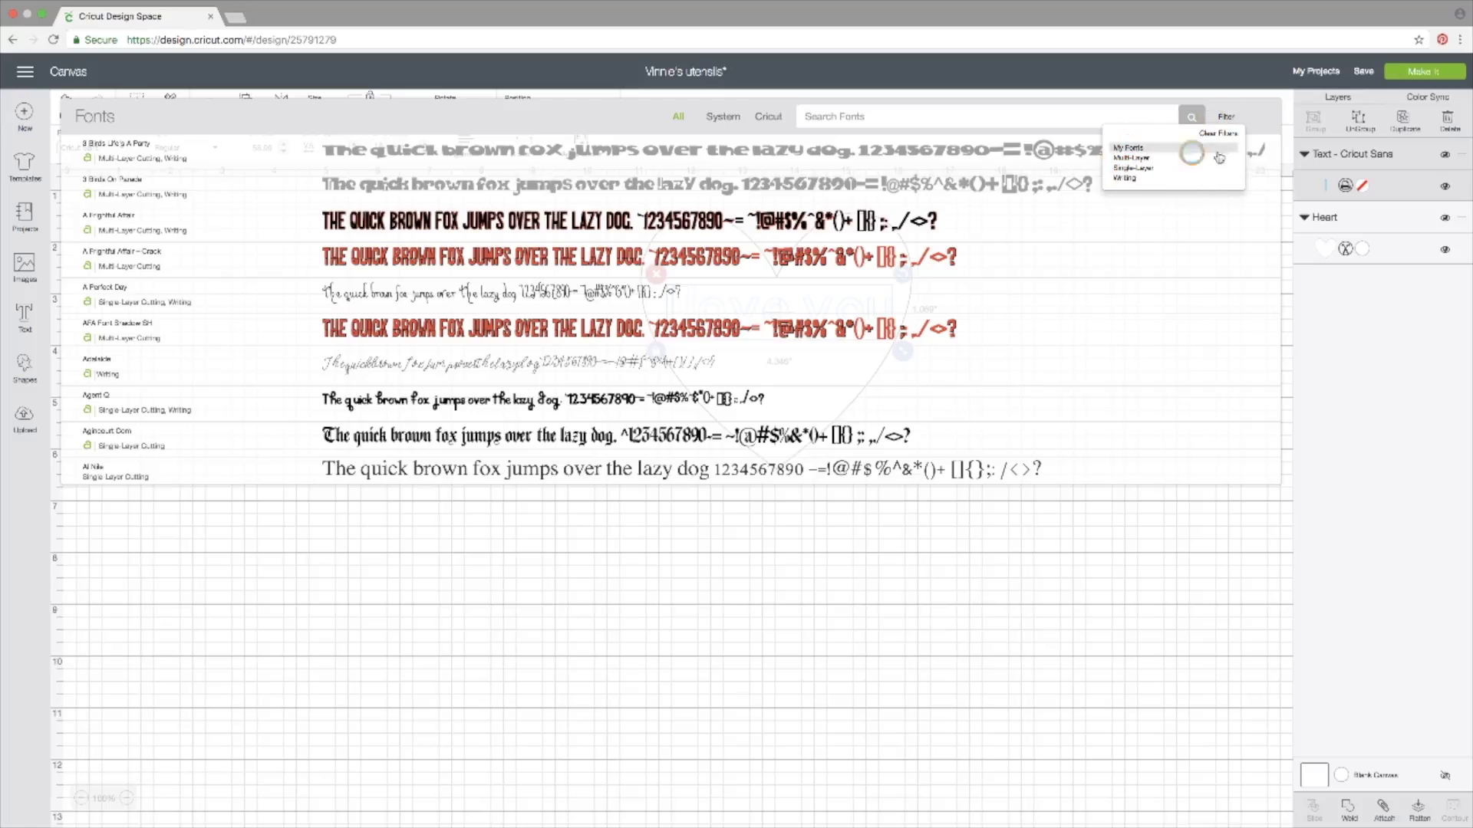
pyautogui.click(1228, 118)
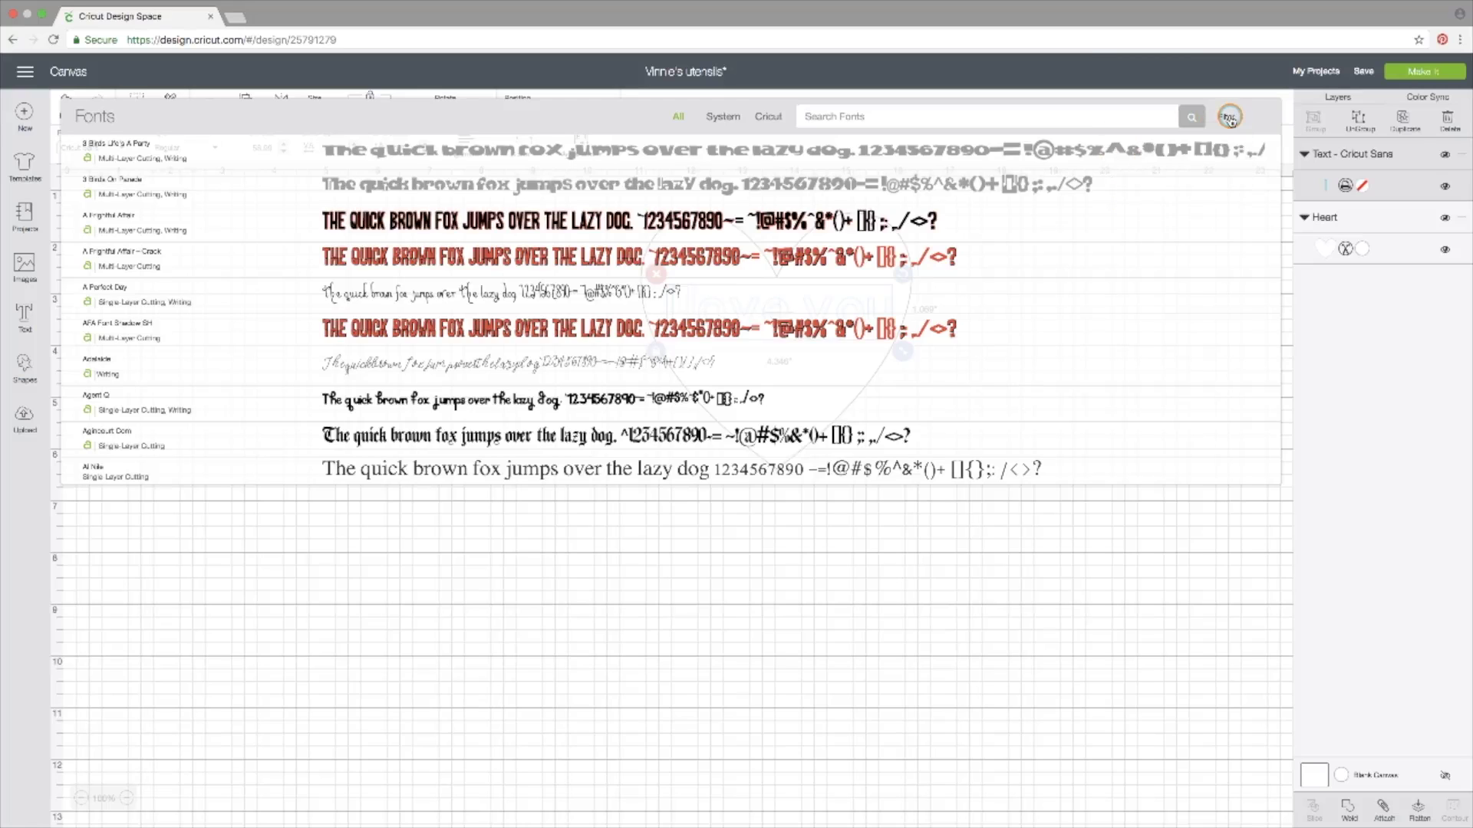
# Step: Try the Al Nile and Al Tarikh fonts on the "I love you" text
pyautogui.click(482, 468)
pyautogui.click(64, 121)
pyautogui.click(91, 153)
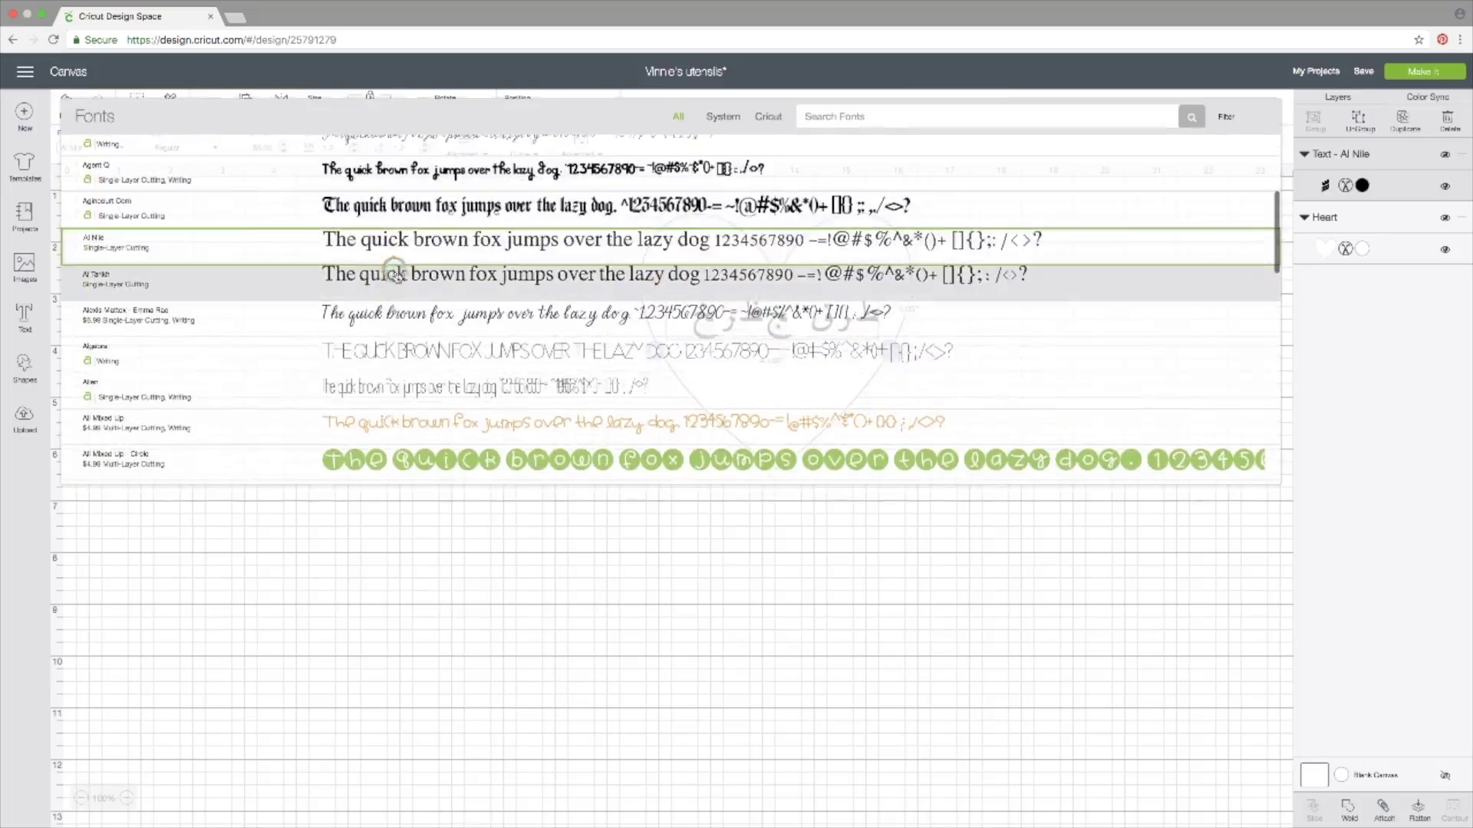
pyautogui.click(393, 276)
# Step: Set the text's font to A Frightful Affair and move it within the heart to about X 11.9, Y 2.8
pyautogui.click(90, 147)
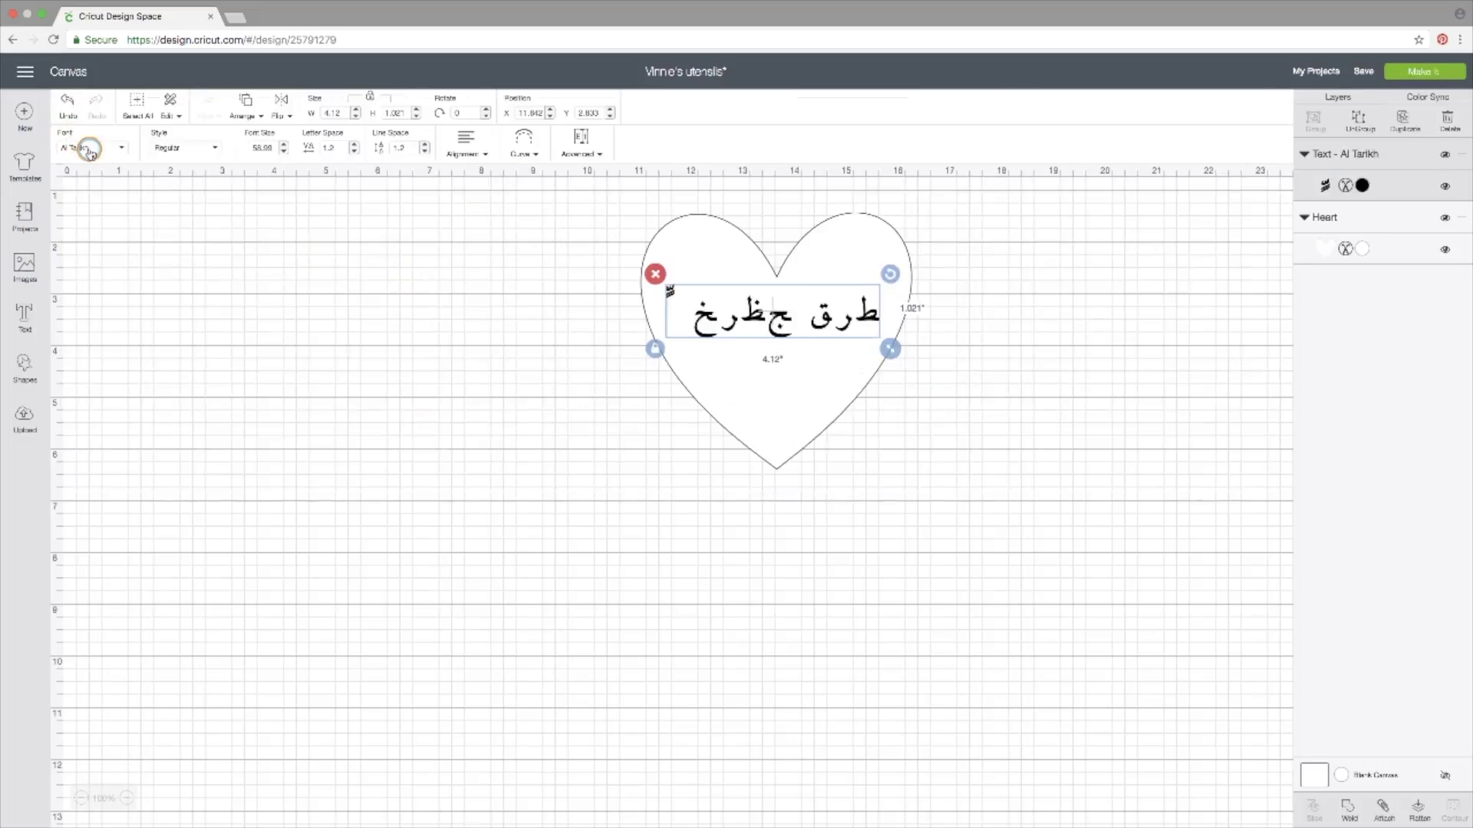
pyautogui.scroll(5, 404, 218)
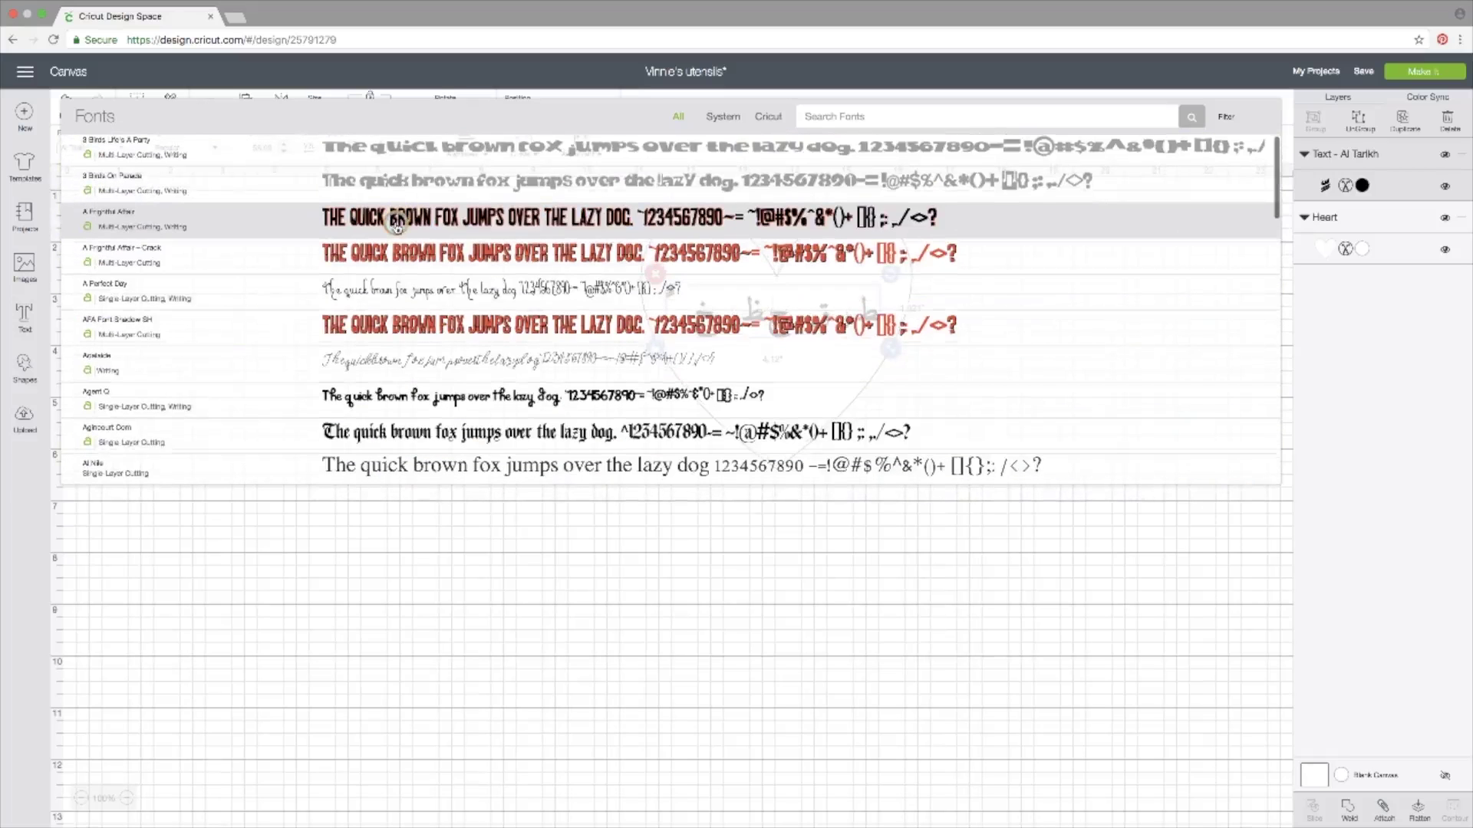
pyautogui.click(396, 223)
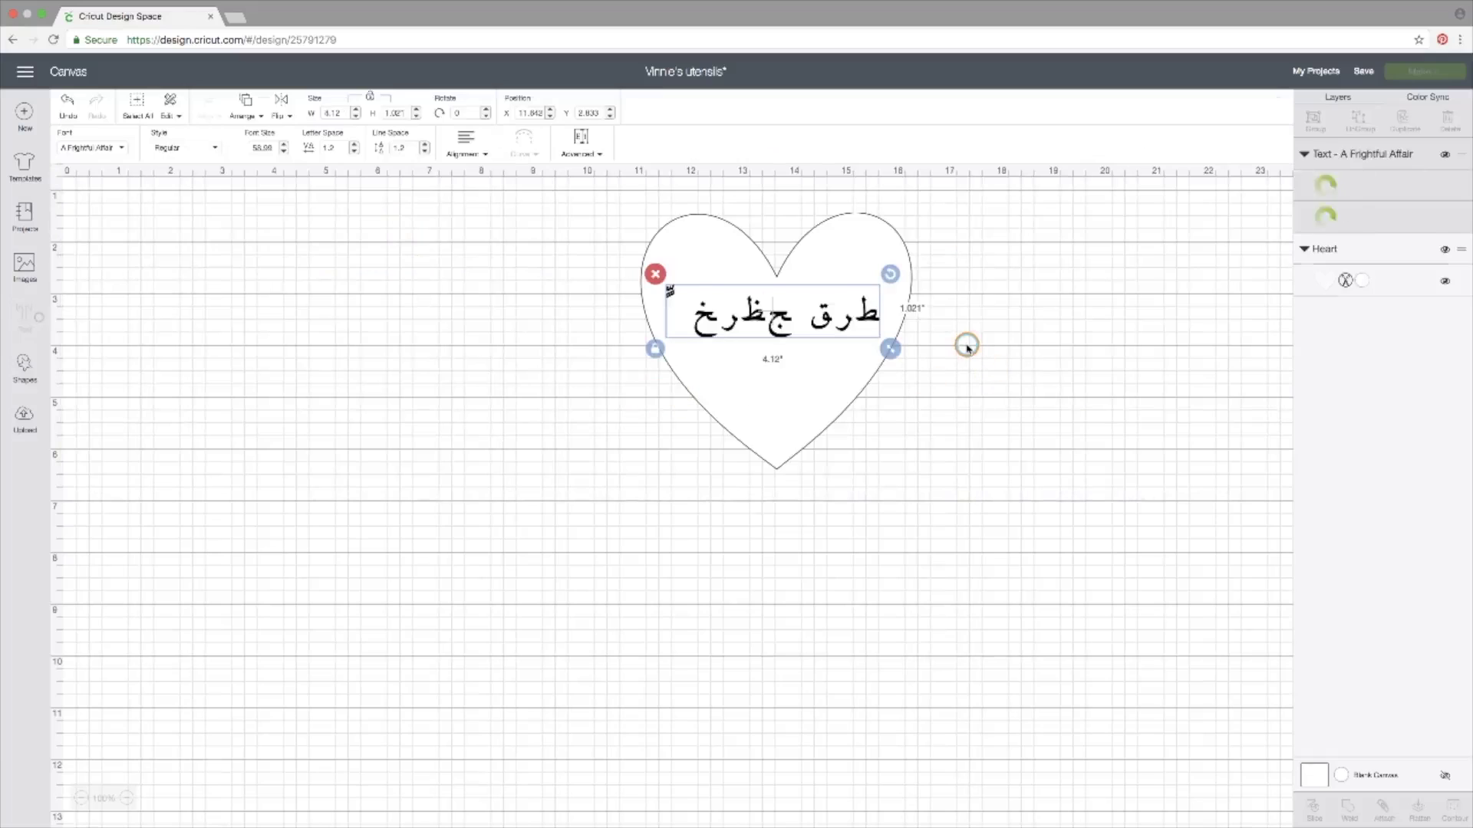
pyautogui.moveTo(823, 314); pyautogui.dragTo(838, 313)
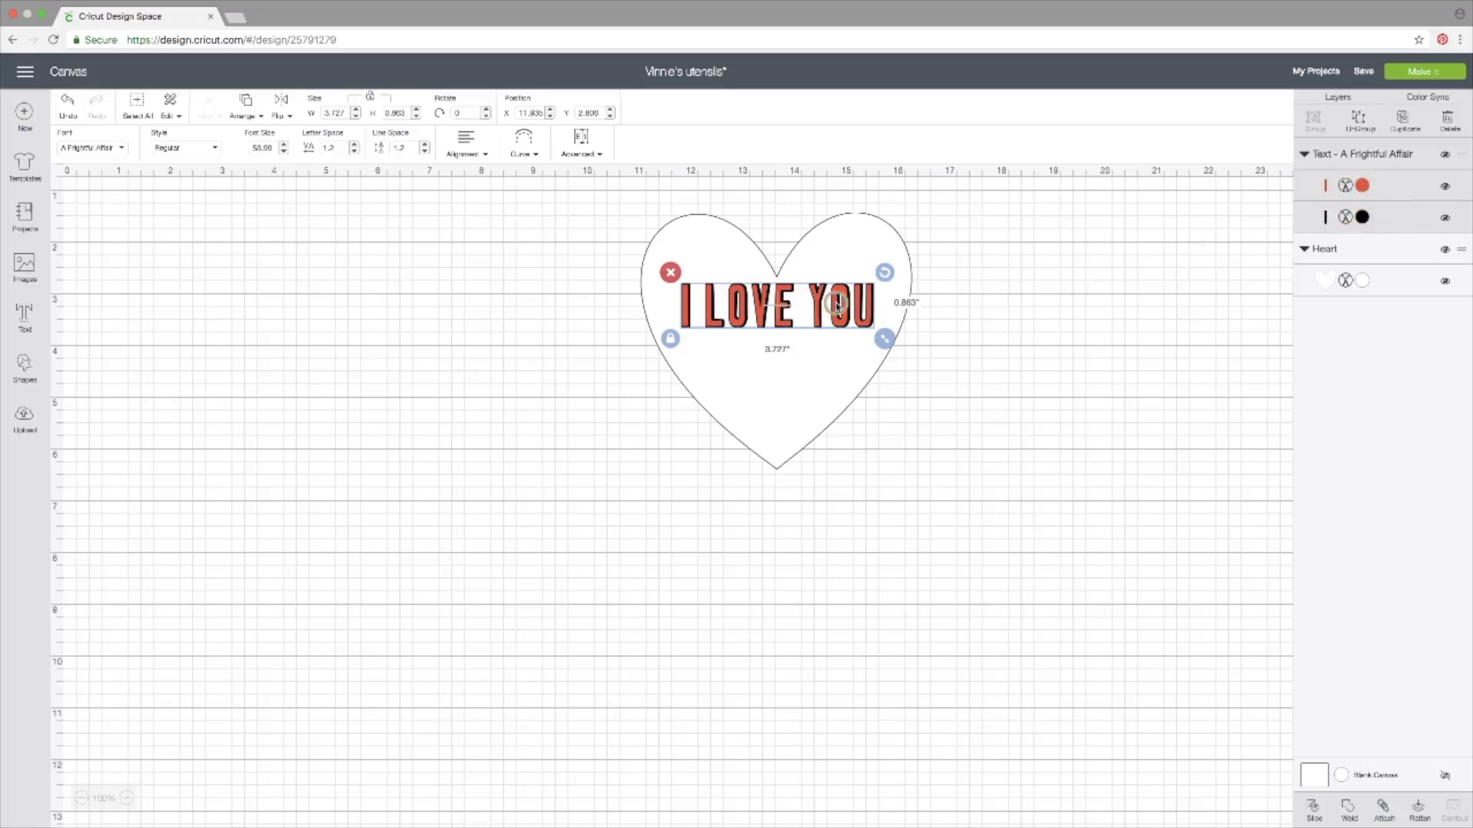
# Step: Hide and restore the black text layer, and do the same with the red text layer
pyautogui.click(1445, 220)
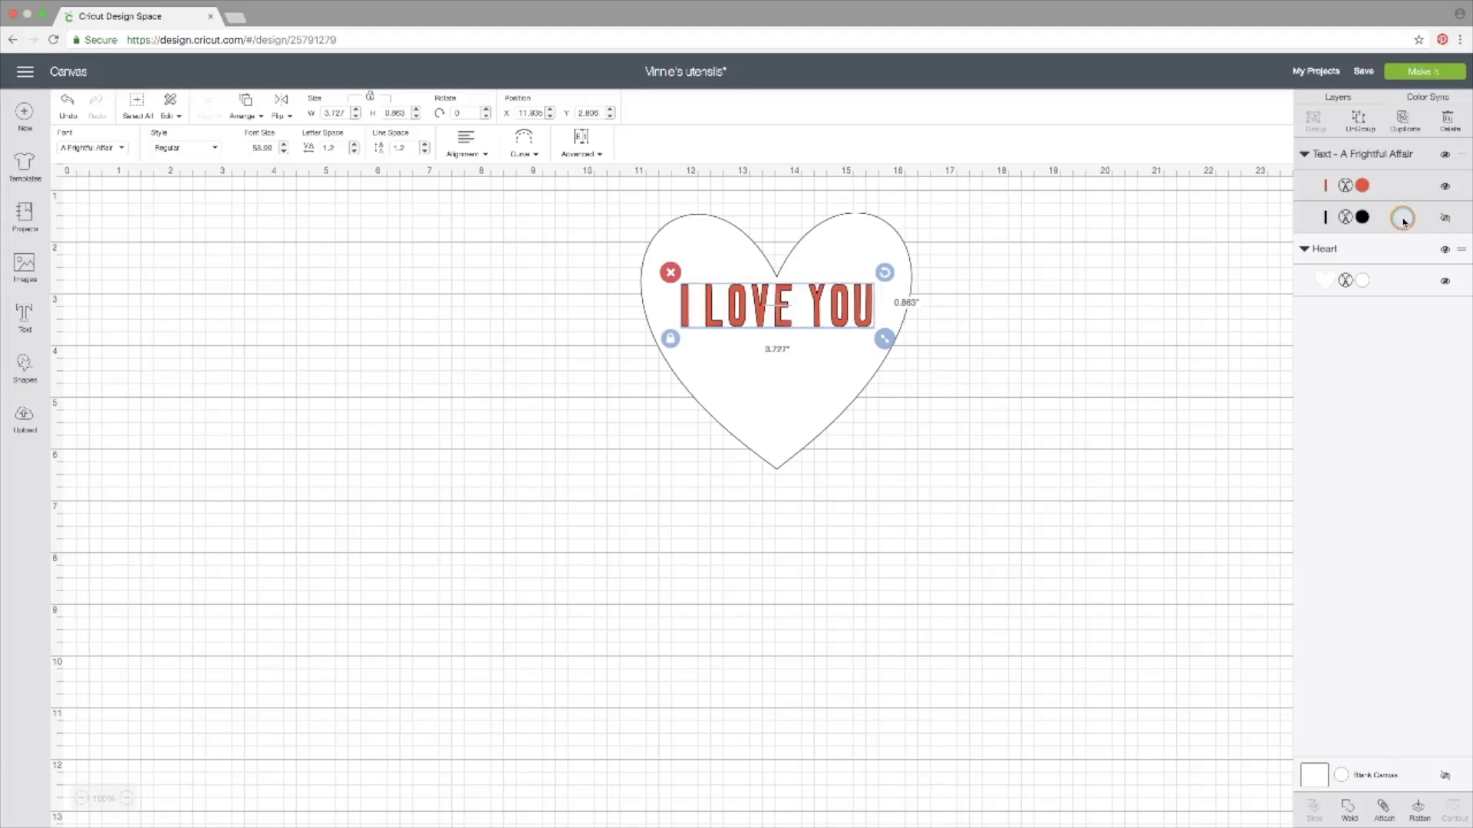
pyautogui.click(1445, 219)
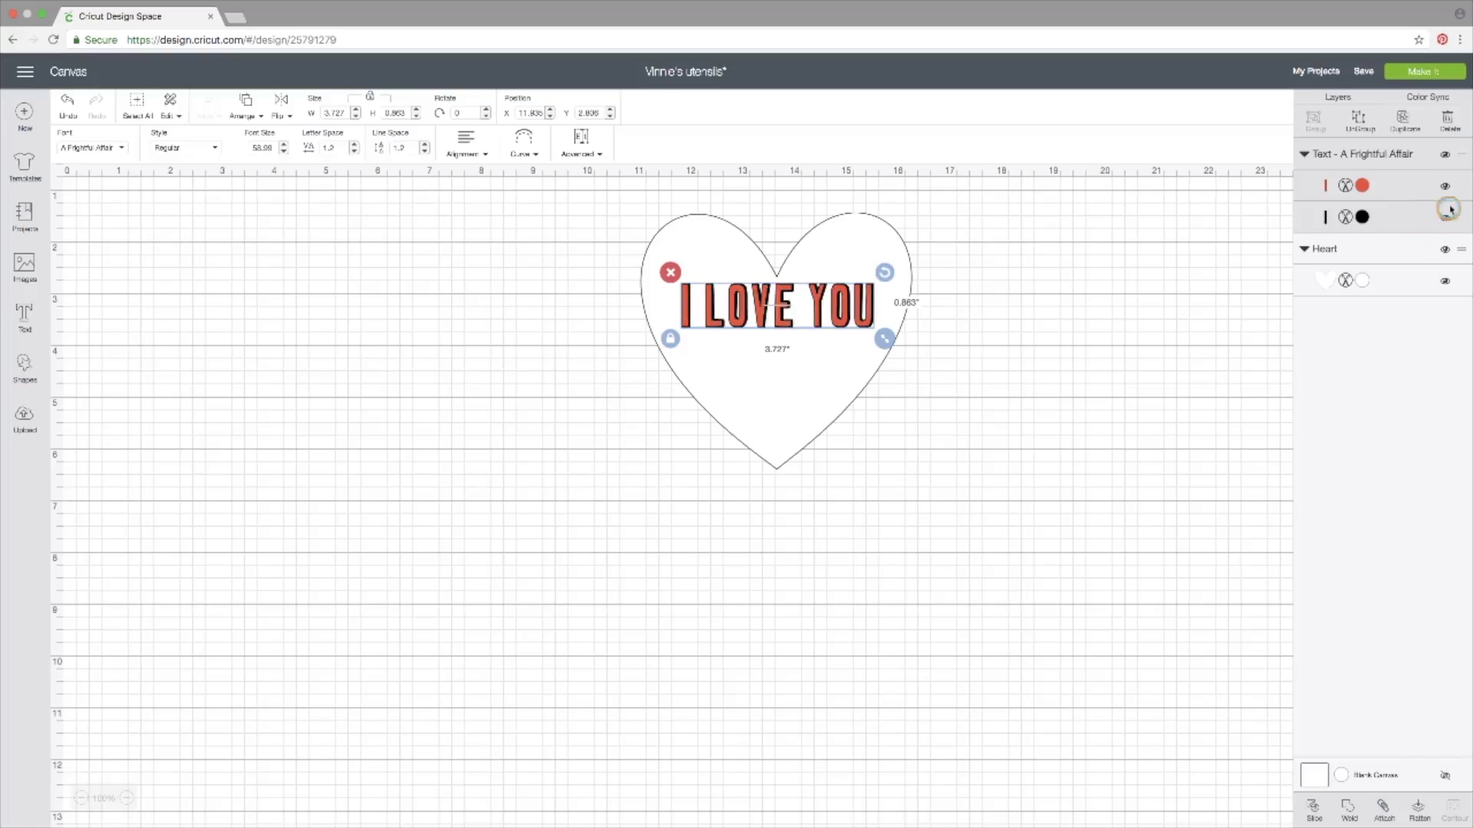
pyautogui.click(1447, 188)
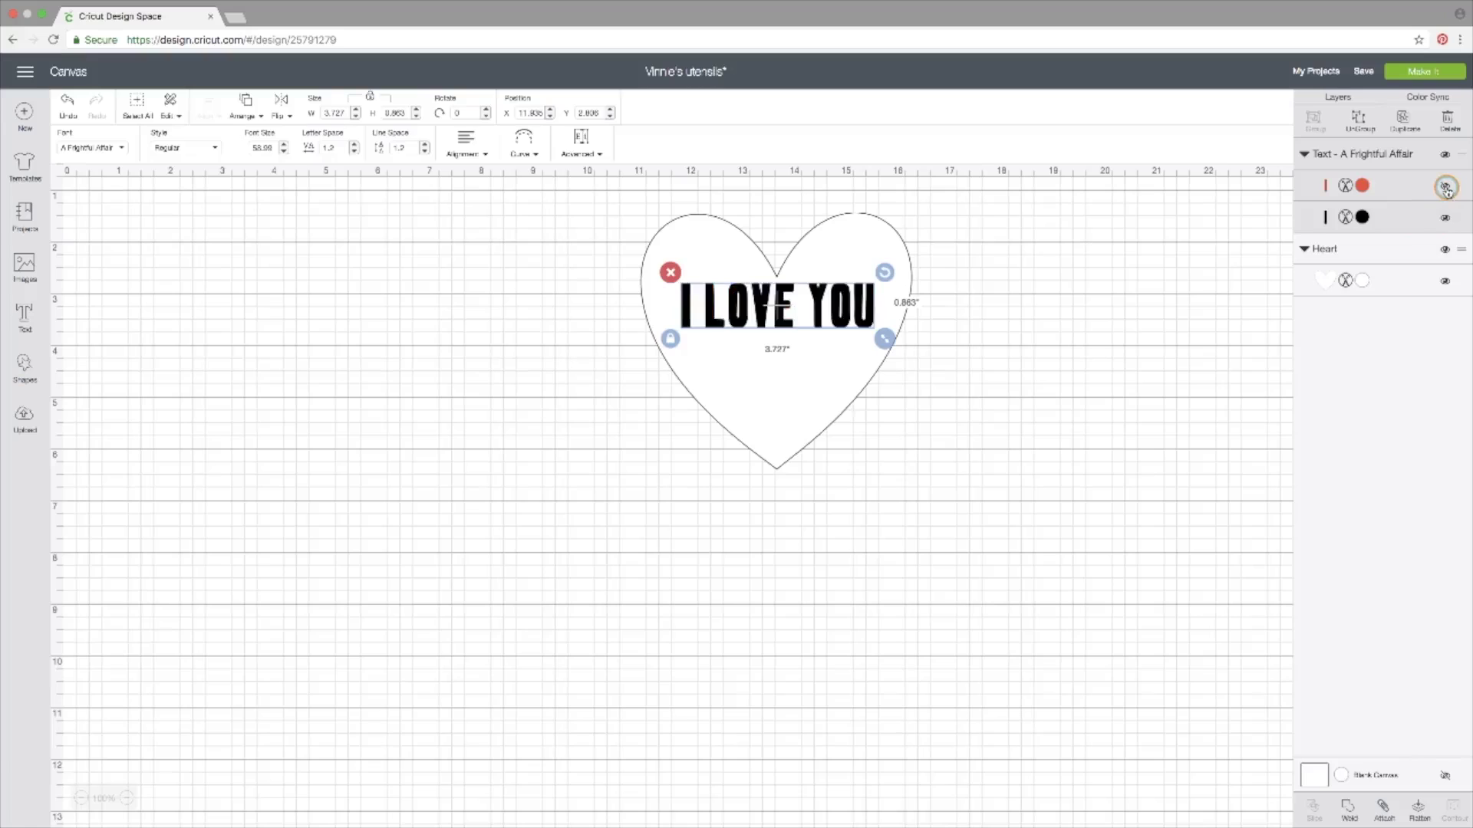
pyautogui.click(1447, 187)
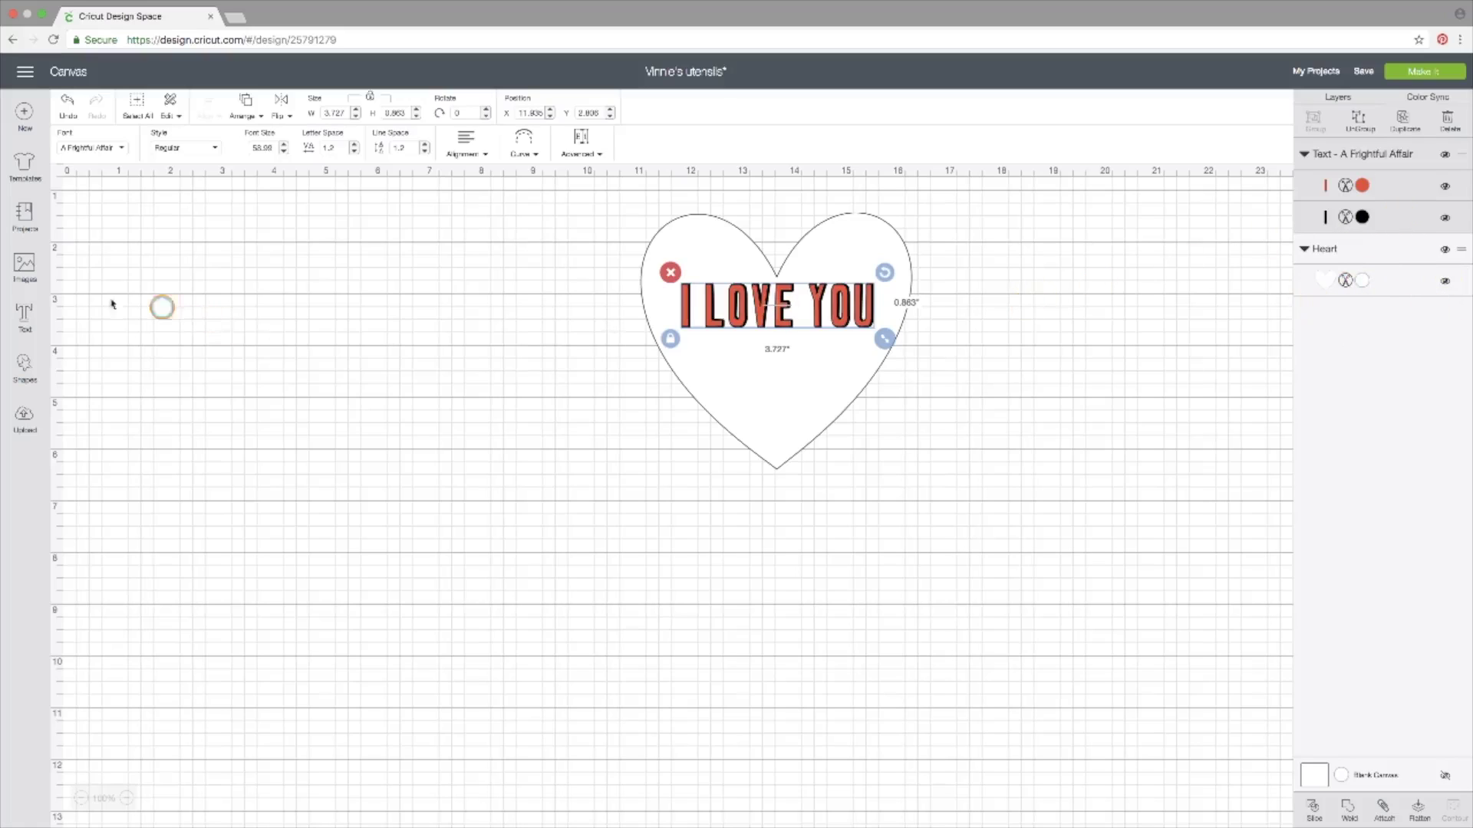
# Step: Search the images for "bear", insert the tan bear in the red outfit, and move it to about X 4.4, Y 1.8
pyautogui.click(24, 267)
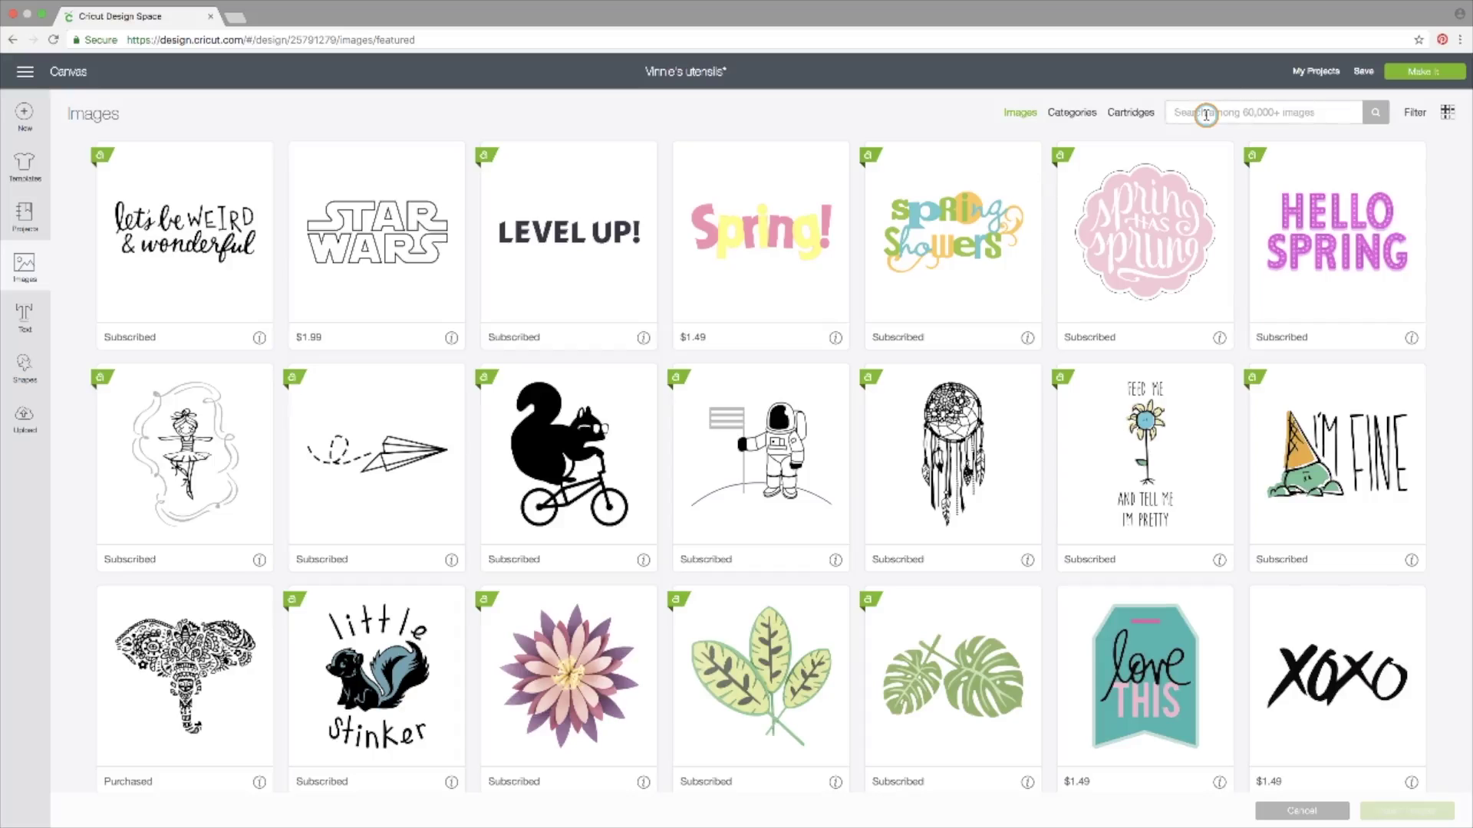
pyautogui.click(1206, 115)
pyautogui.write('bear')
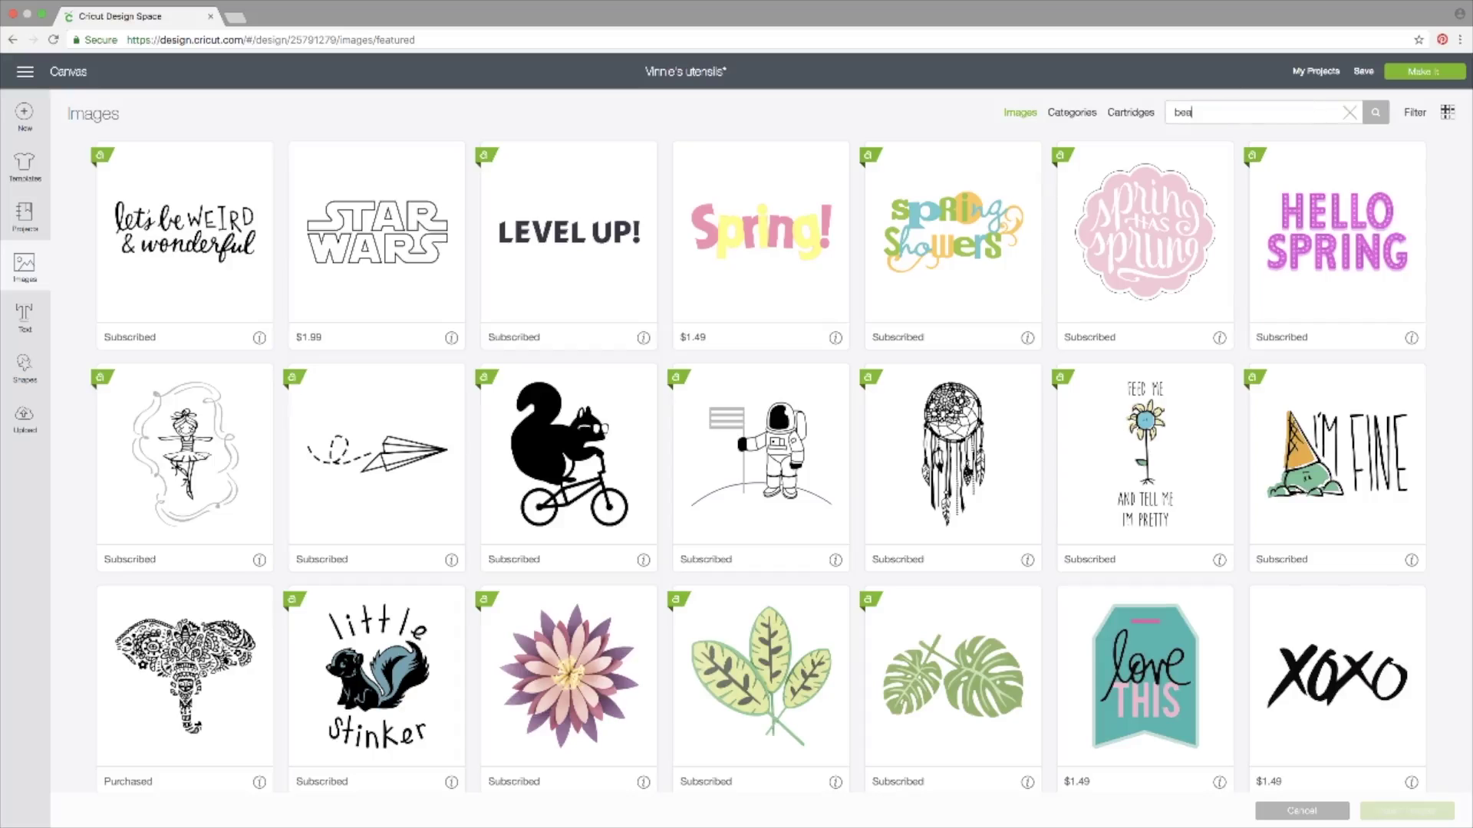
pyautogui.press('Return')
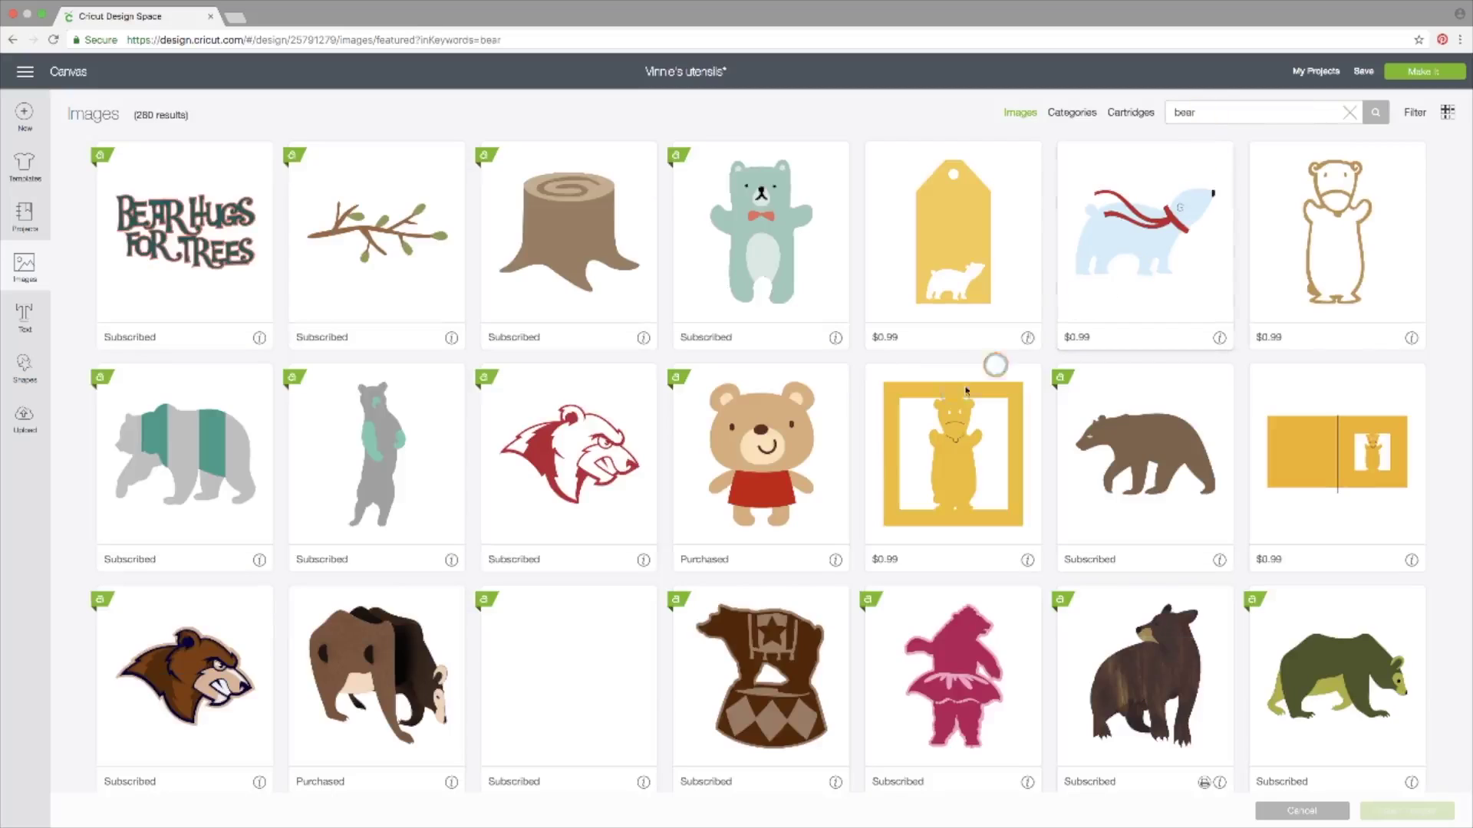
pyautogui.click(759, 449)
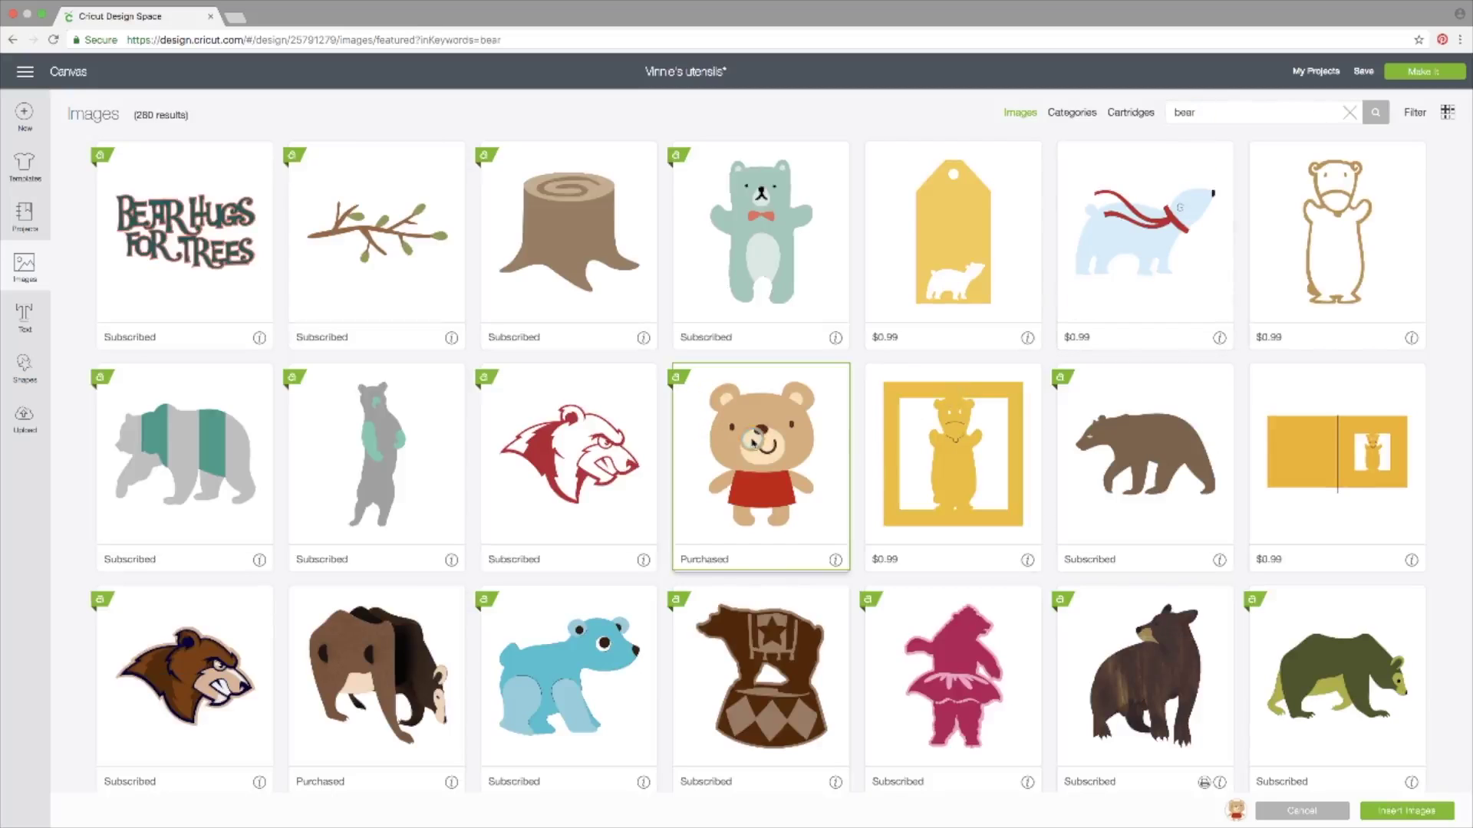
pyautogui.click(1408, 810)
pyautogui.moveTo(310, 398); pyautogui.dragTo(360, 311)
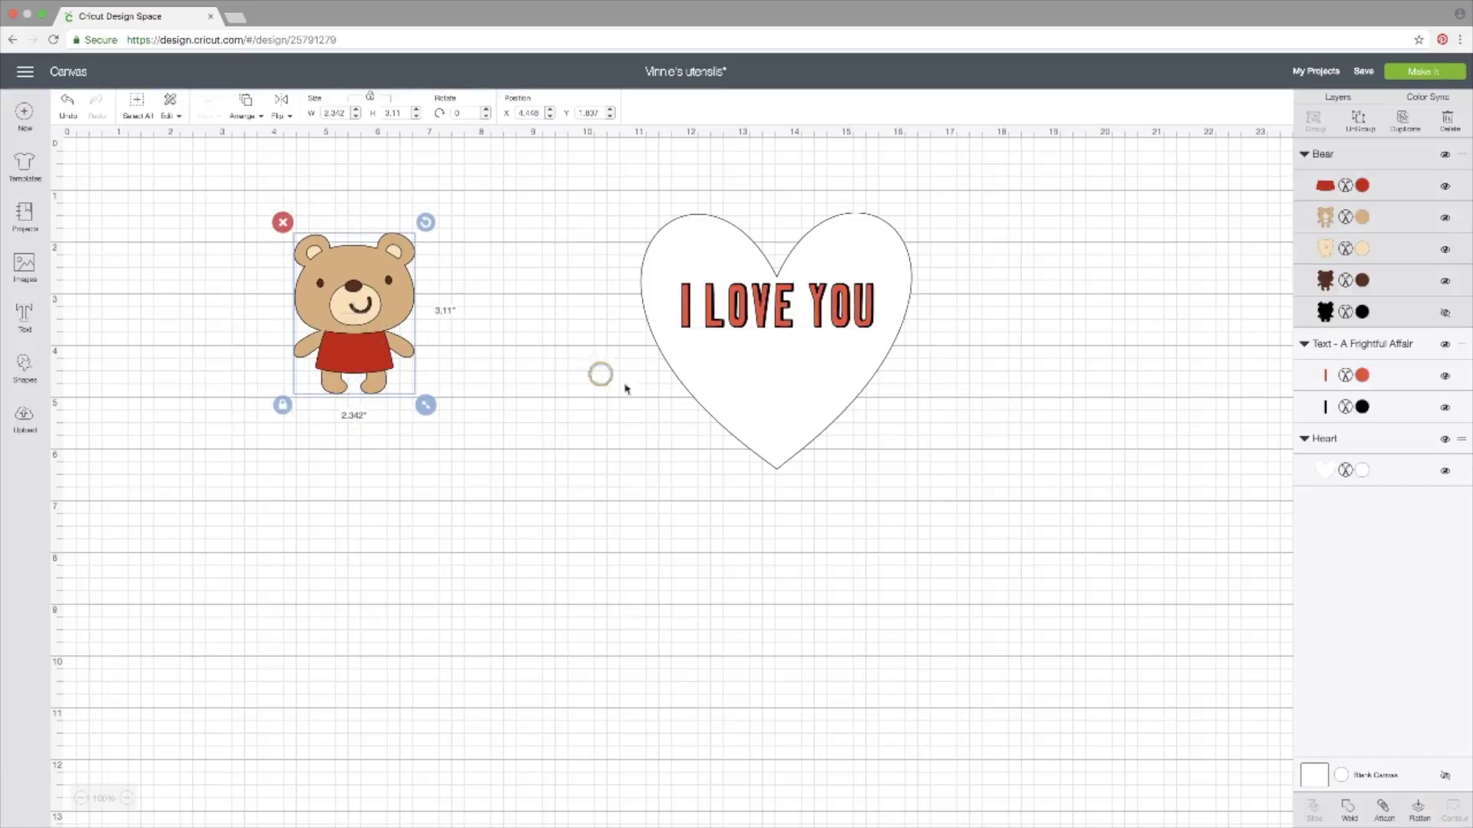
# Step: Show and rehide the bear's black layer, and temporarily hide its dark brown, cream and tan layers to compare them
pyautogui.click(1445, 313)
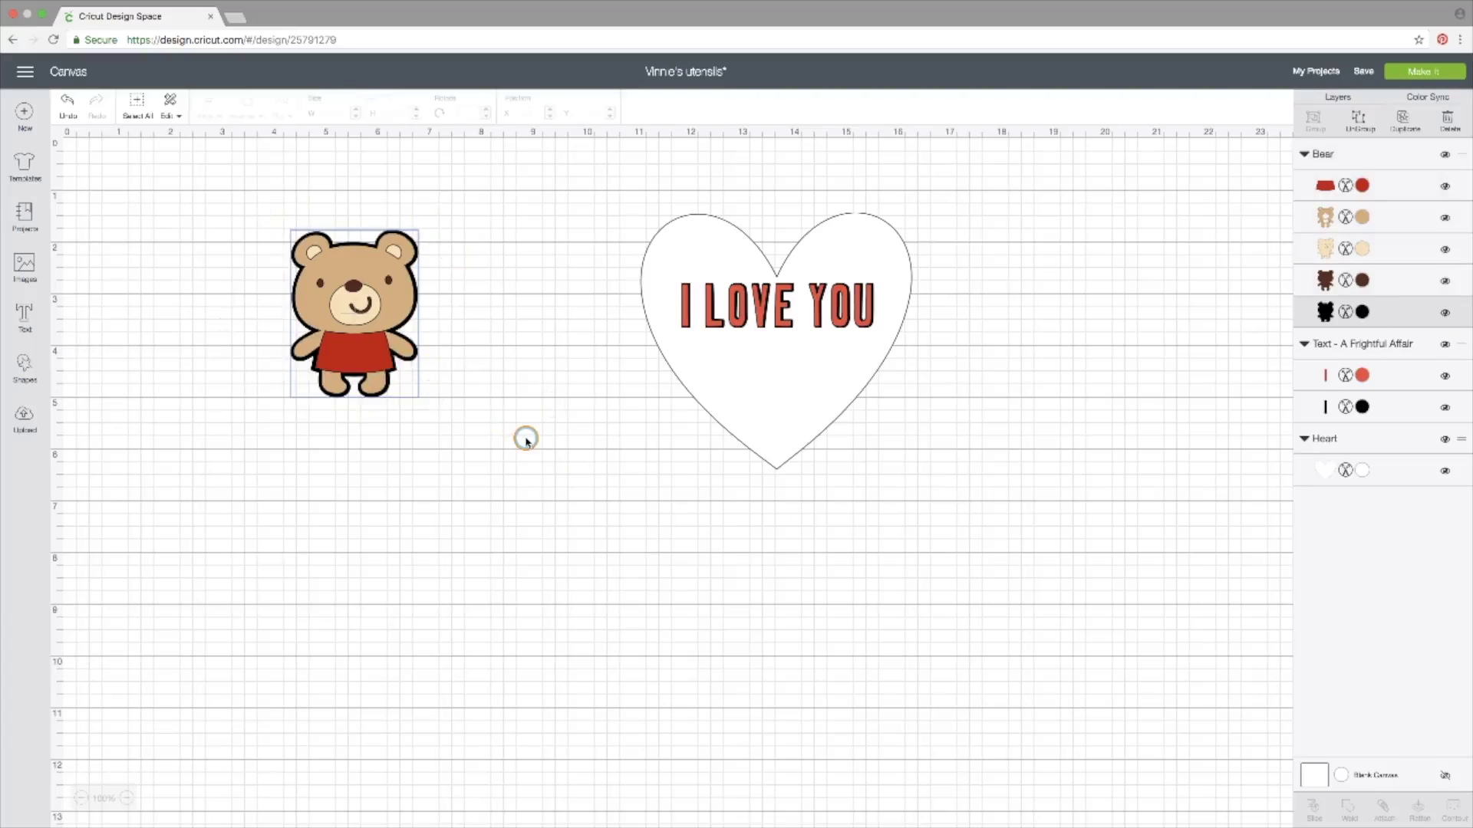
pyautogui.click(1445, 313)
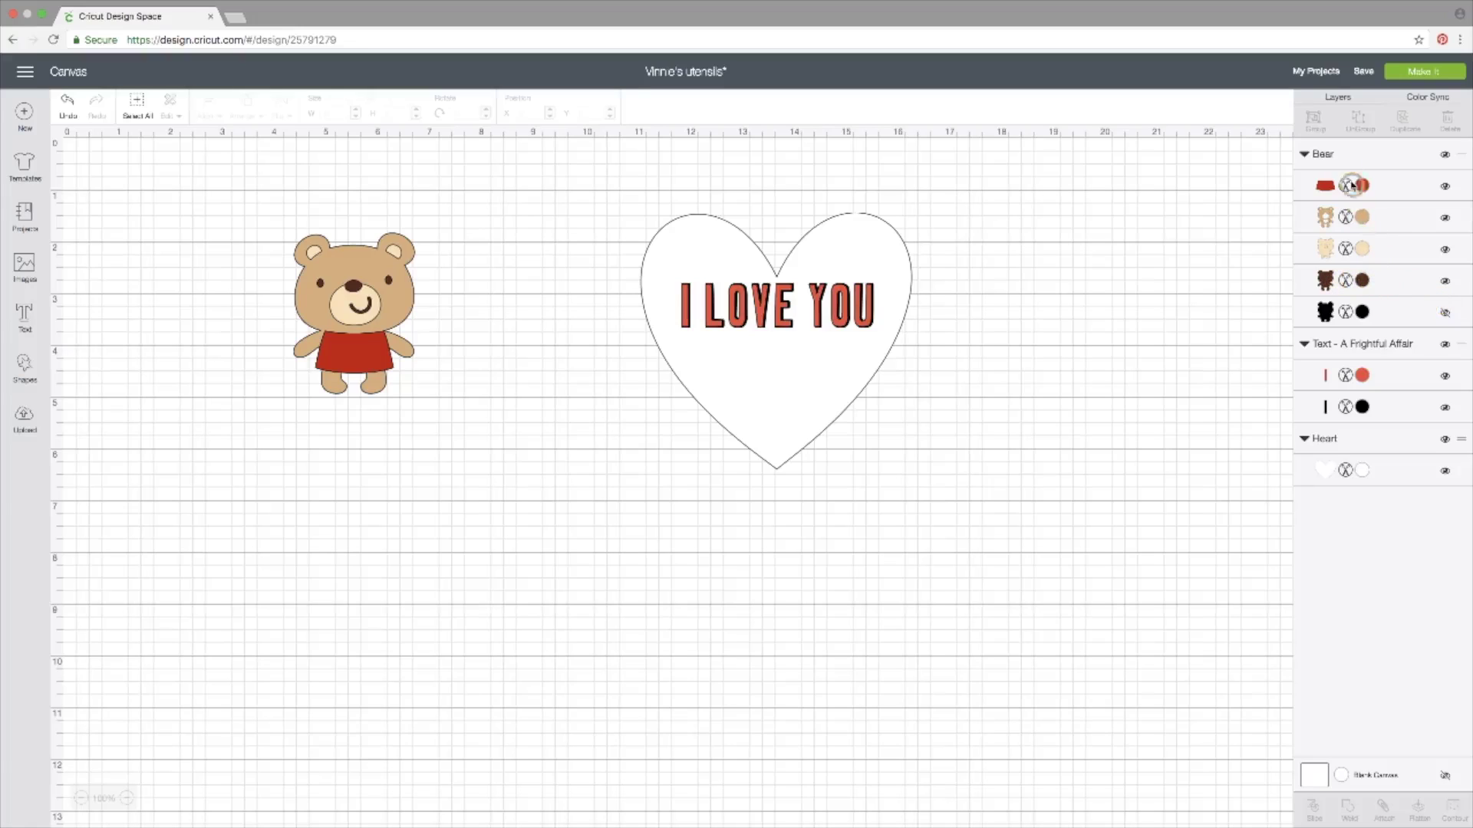
pyautogui.click(1445, 282)
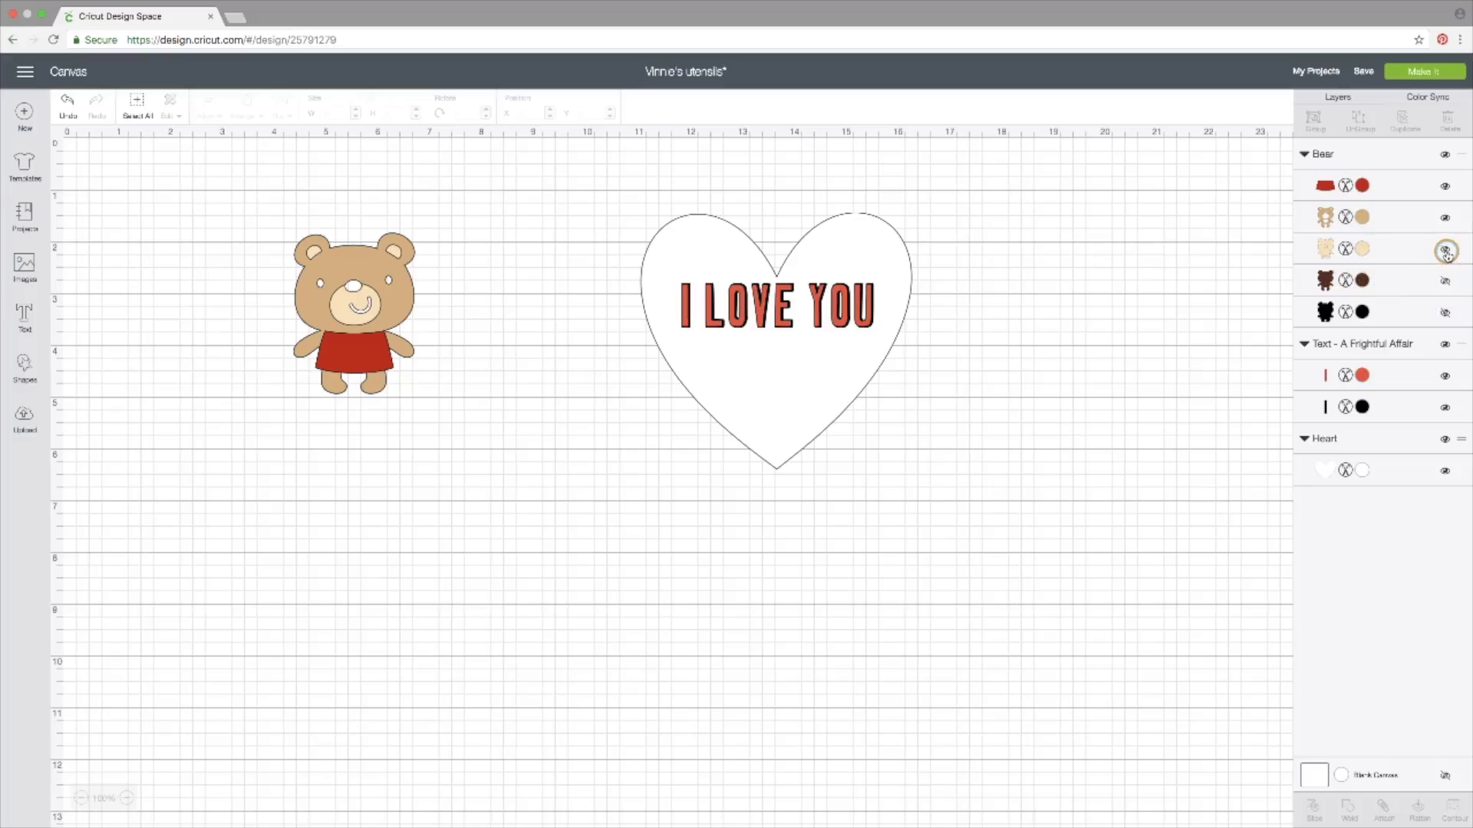
pyautogui.click(1445, 249)
pyautogui.click(1447, 219)
pyautogui.click(1446, 219)
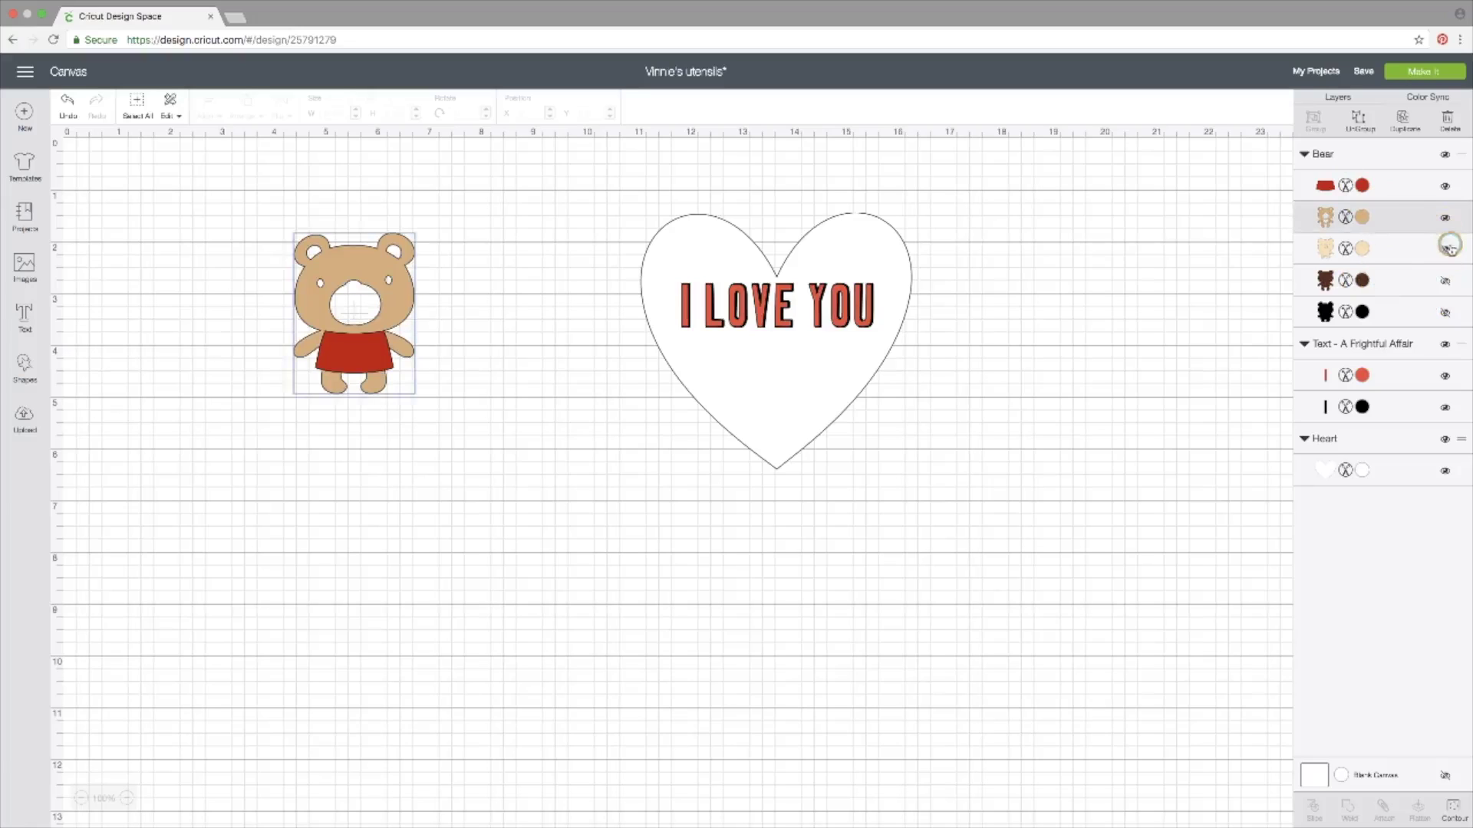
pyautogui.click(1447, 249)
pyautogui.click(1445, 282)
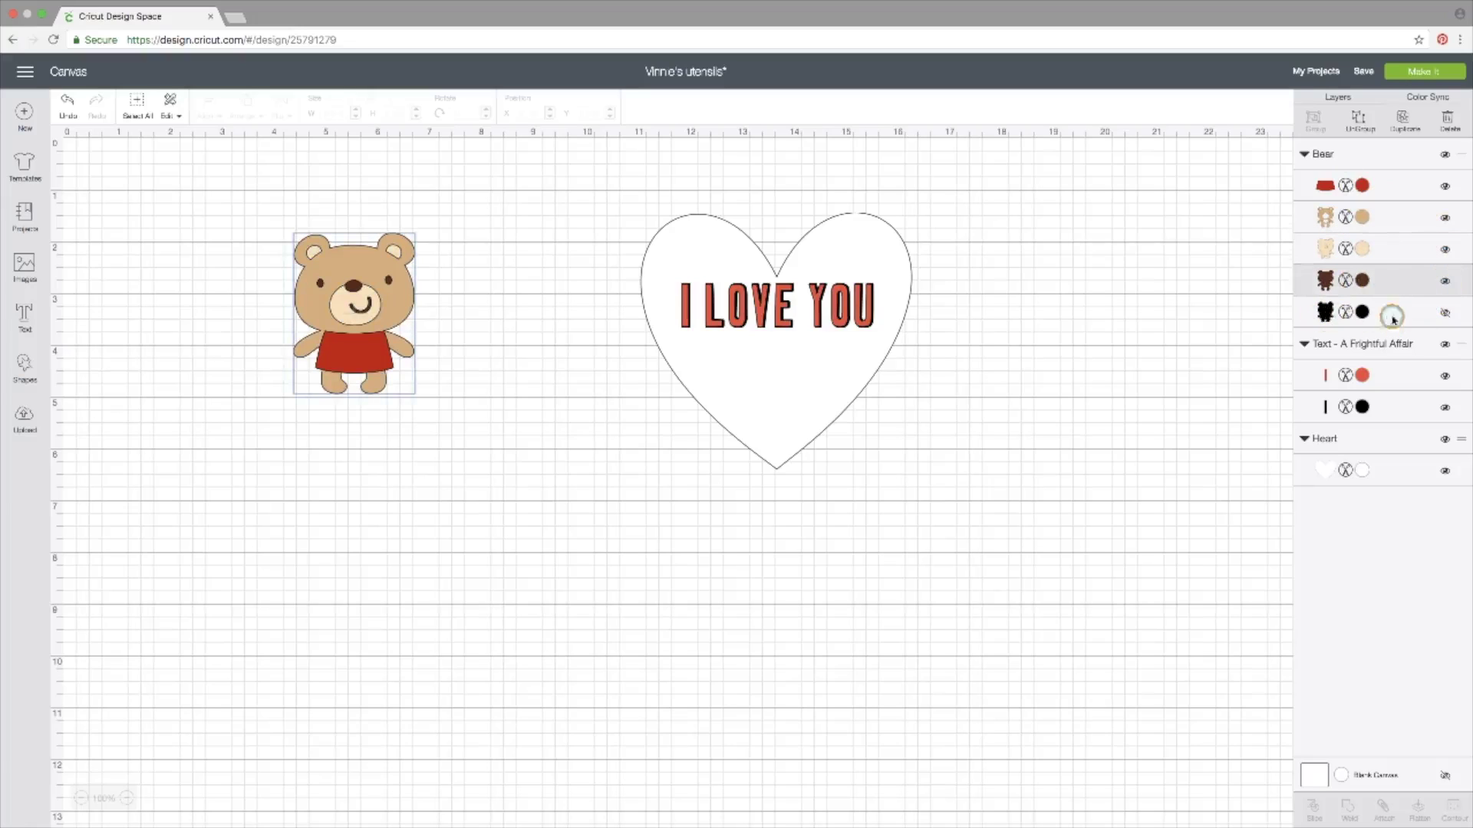
# Step: Show and rehide the bear's black layer once more, and delete the bear from the canvas
pyautogui.click(1445, 313)
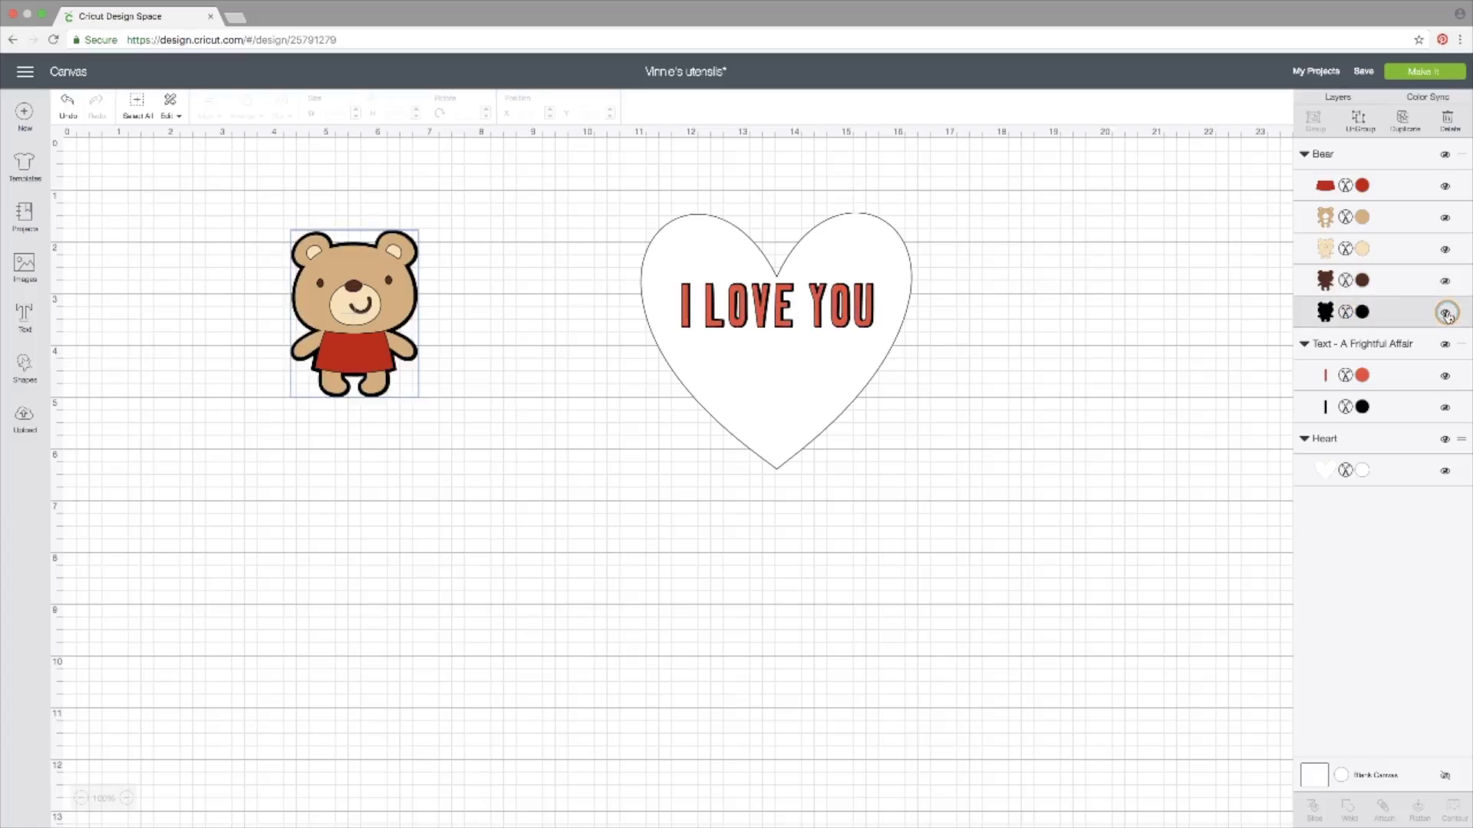
pyautogui.click(1445, 313)
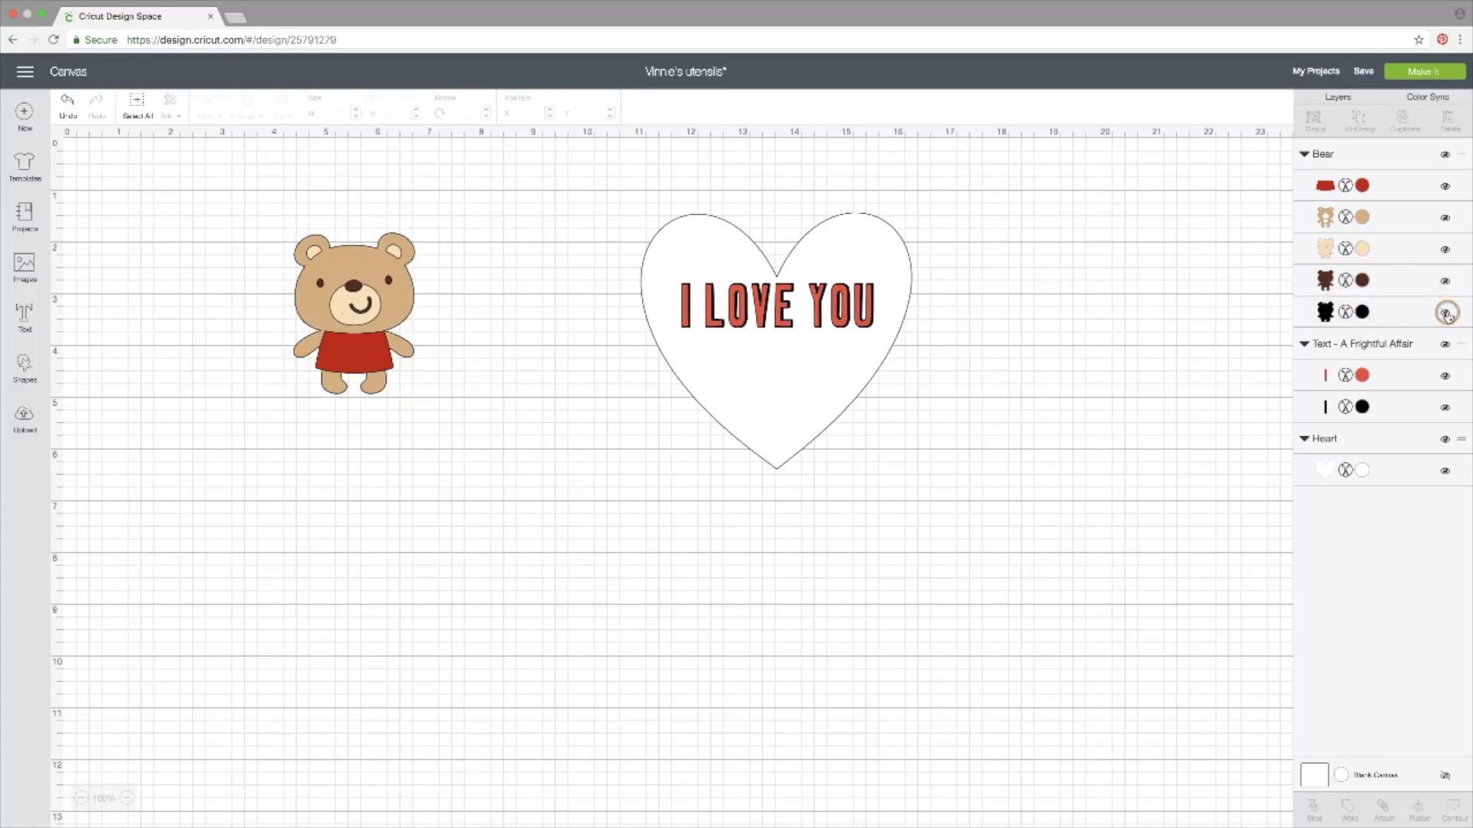
pyautogui.click(364, 311)
pyautogui.press('Delete')
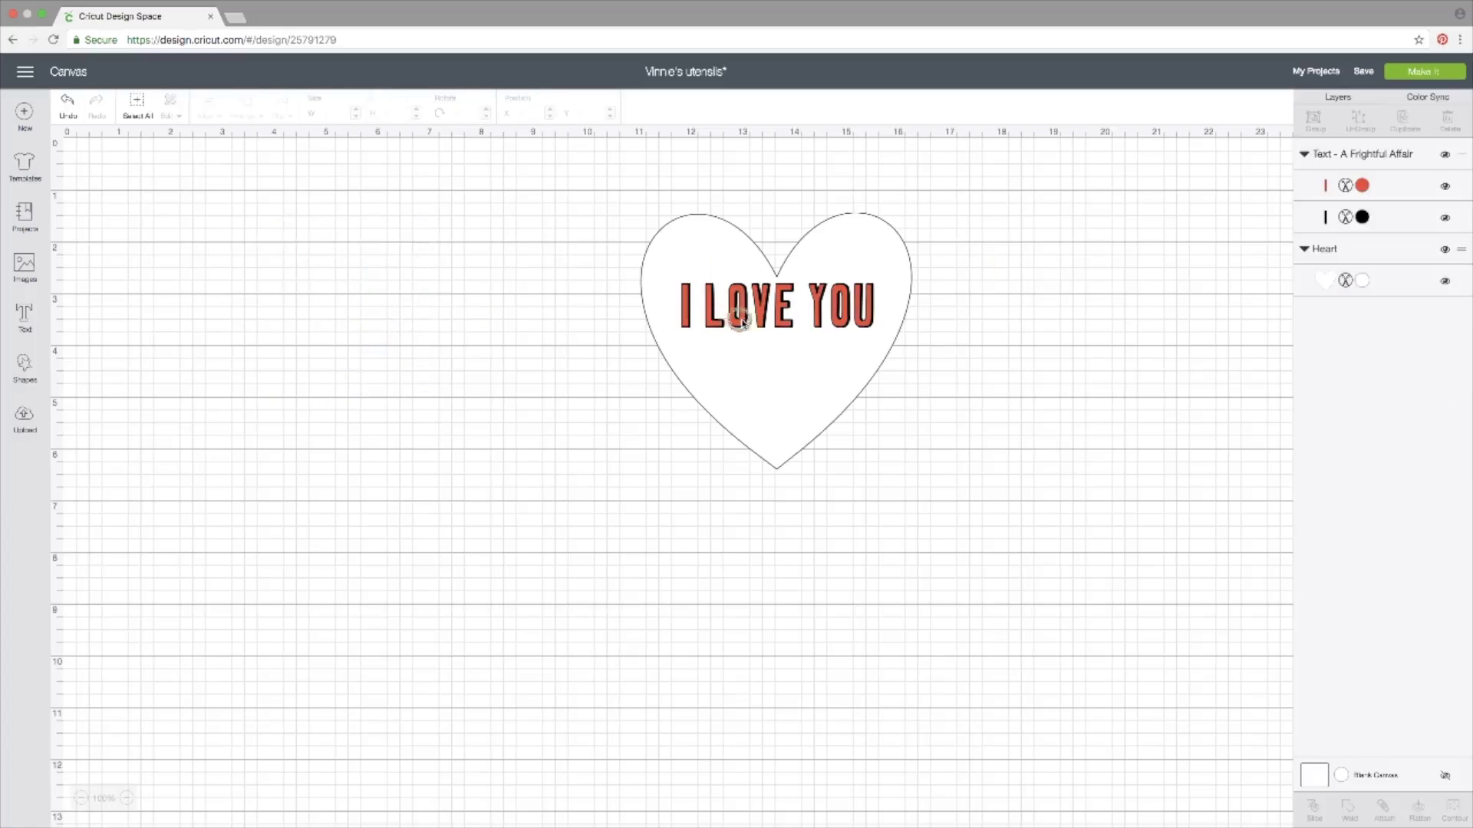
# Step: Move the text within the heart to about X 12.0, Y 3.1, and set its red layer to Write with the black cut layer hidden
pyautogui.moveTo(757, 318); pyautogui.dragTo(762, 332)
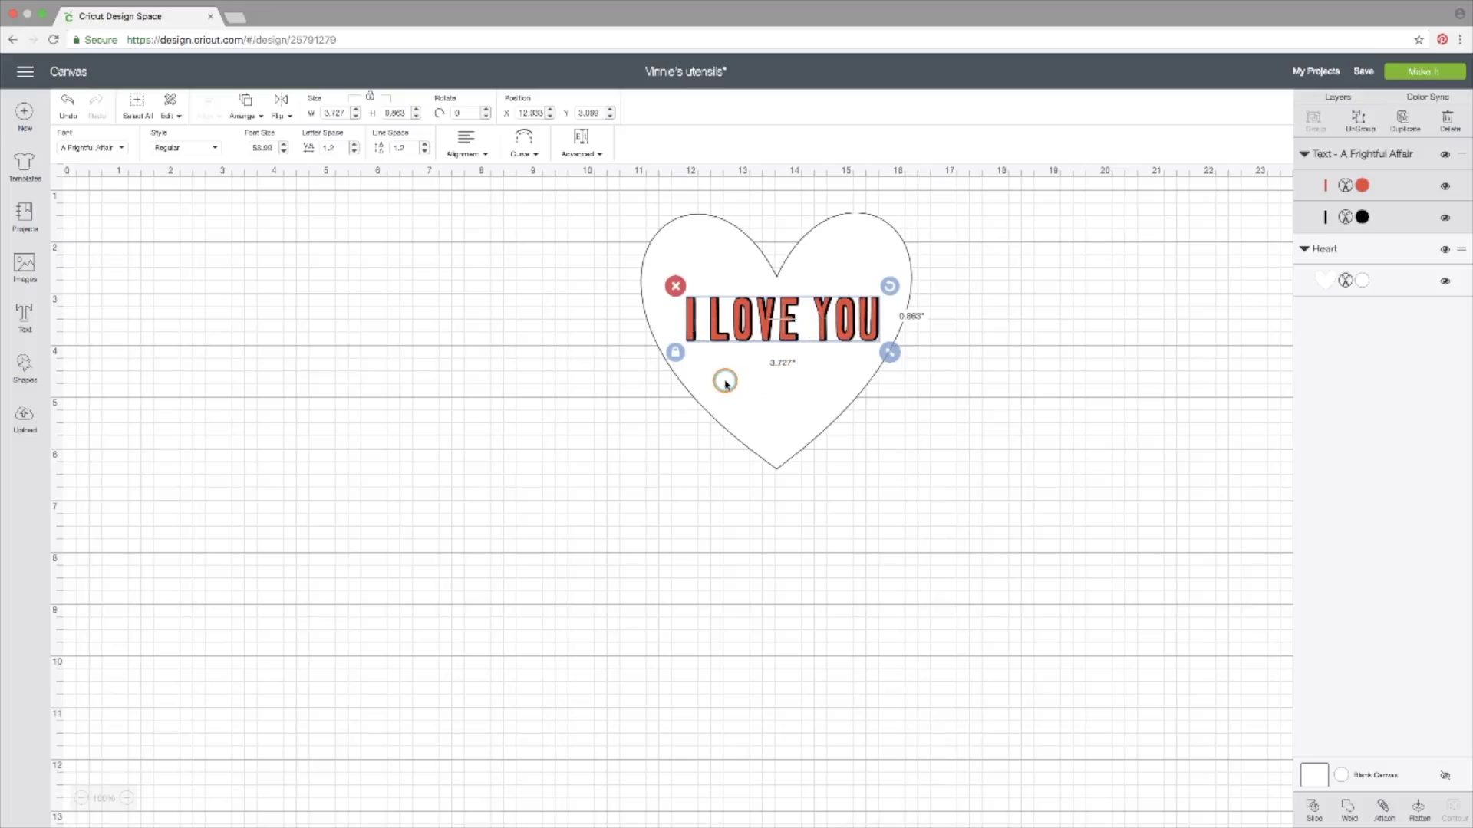
pyautogui.click(1345, 186)
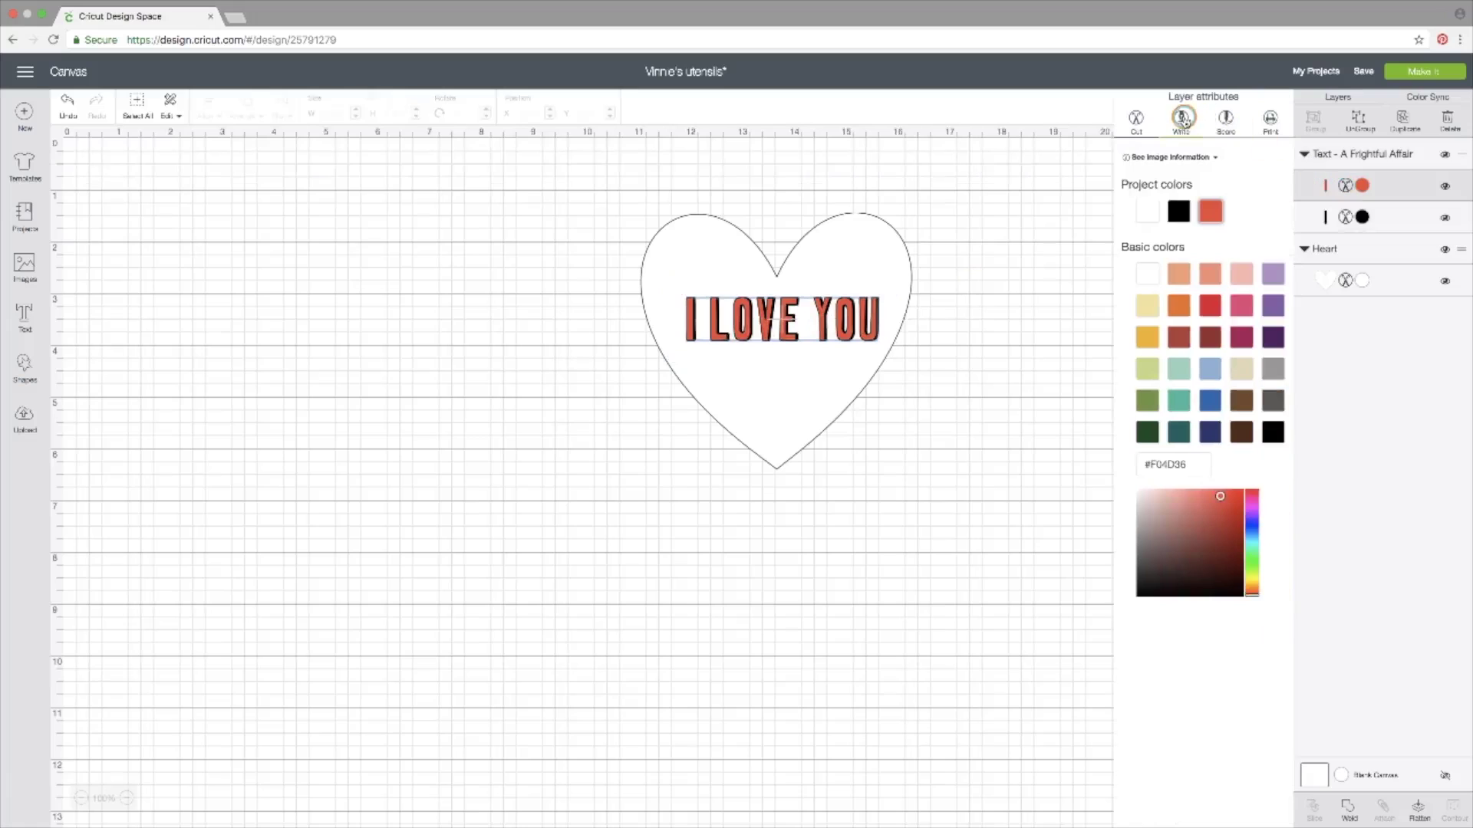
pyautogui.click(1182, 119)
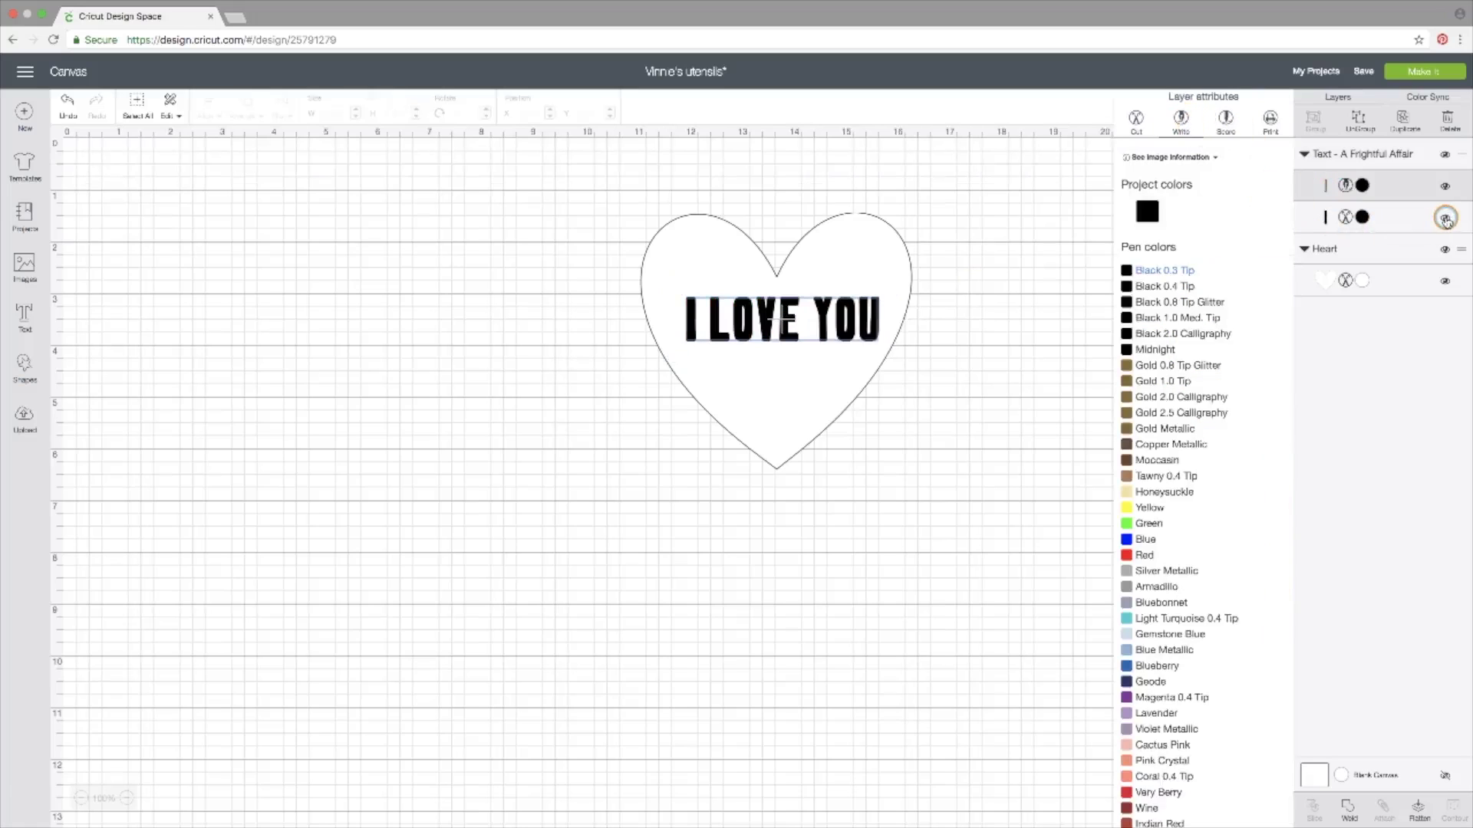
pyautogui.click(1445, 219)
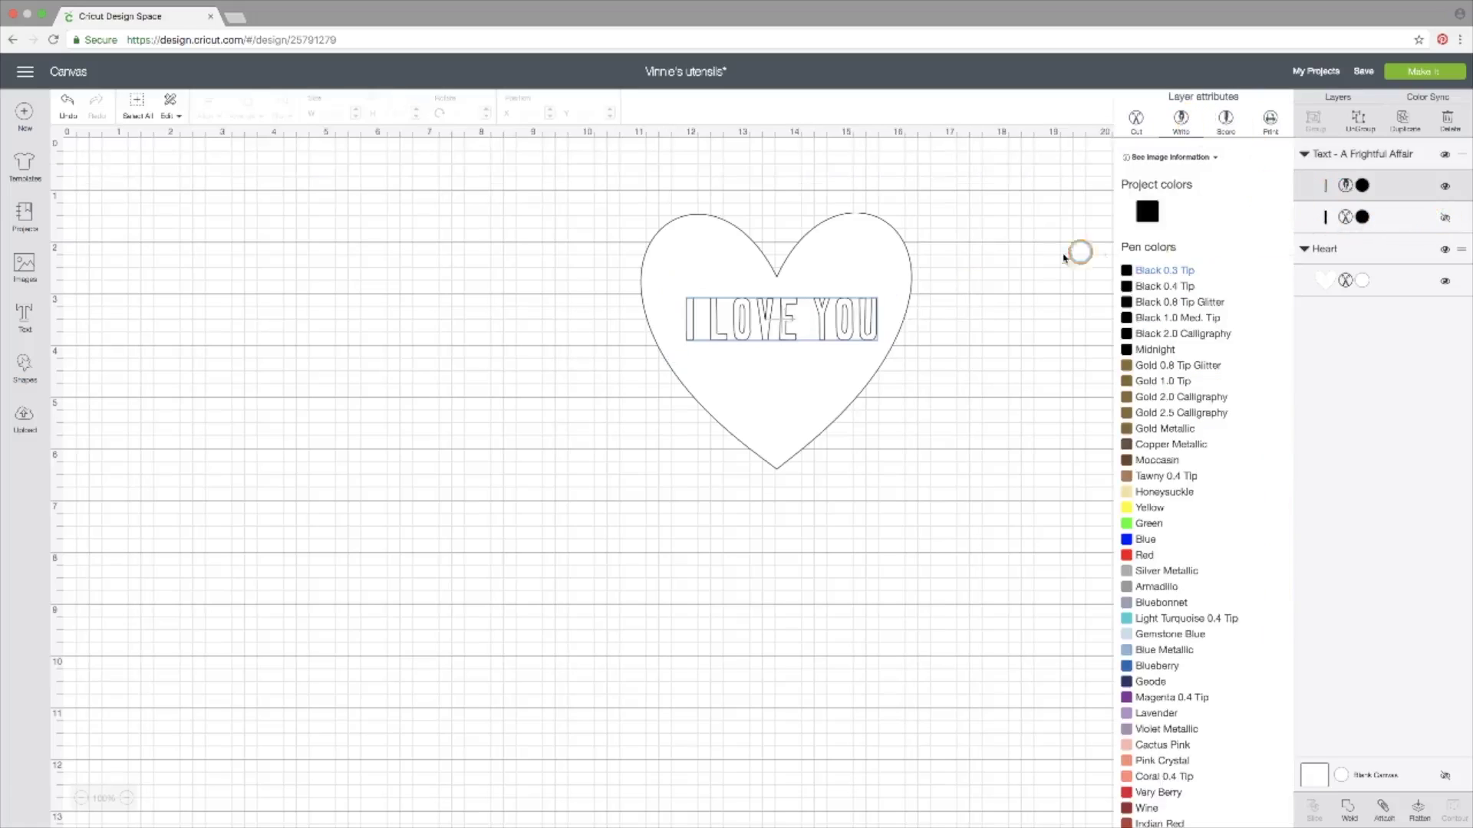
pyautogui.click(1045, 260)
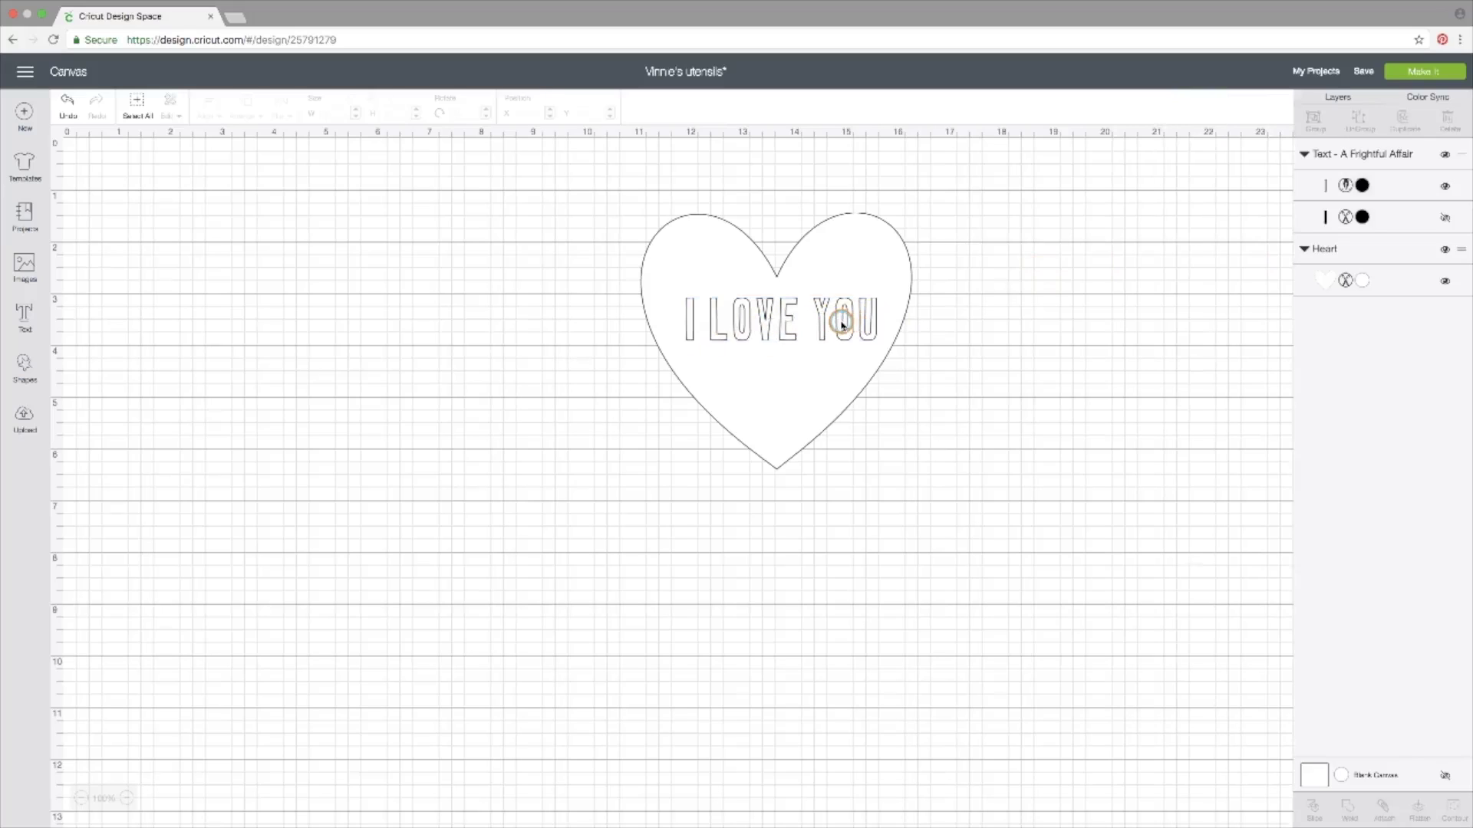
# Step: Change the text's font to the writing font Angel Kisses and move it within the heart to about X 11.7, Y 2.8
pyautogui.click(842, 325)
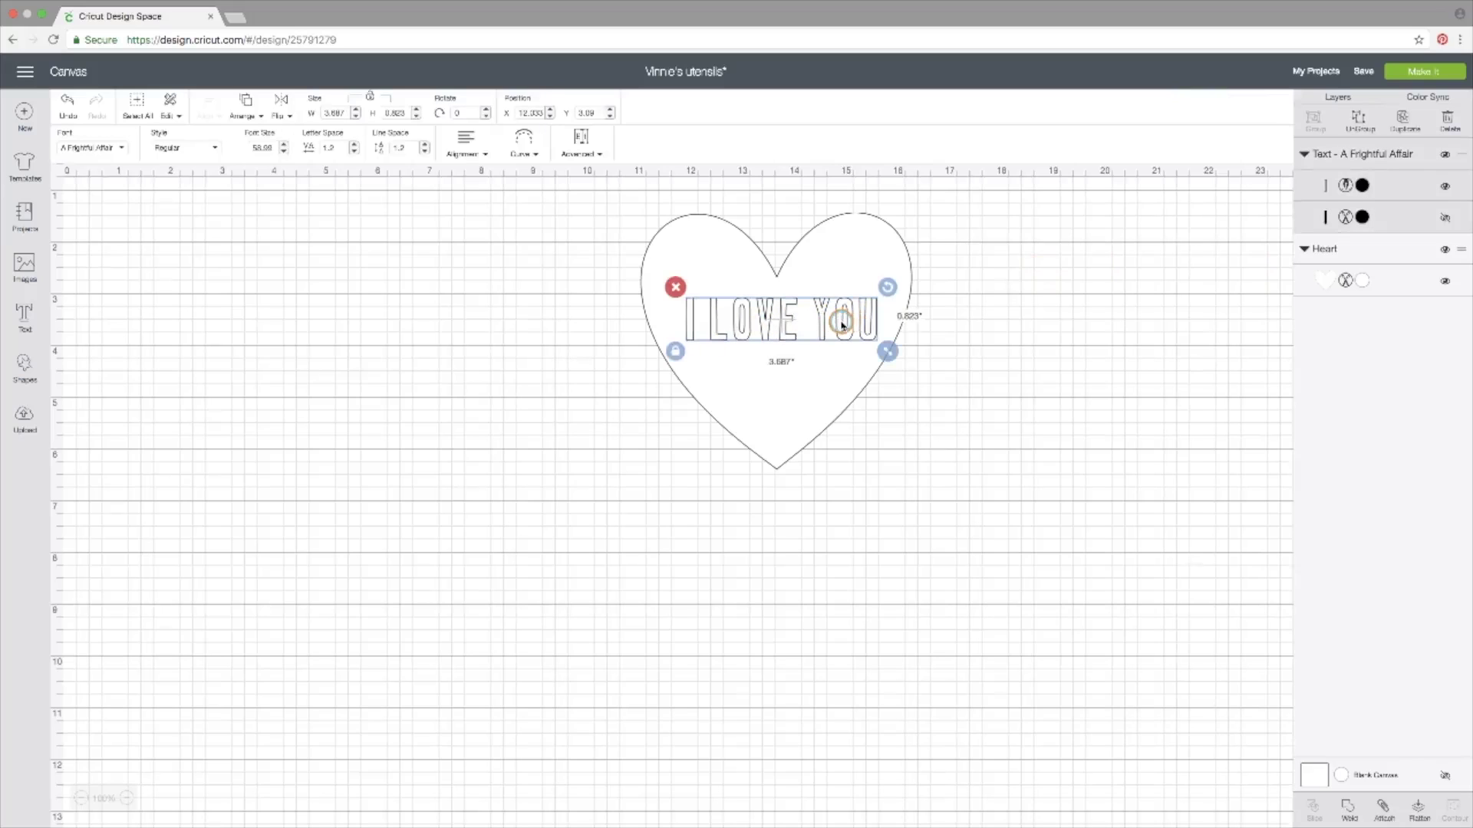
pyautogui.click(118, 153)
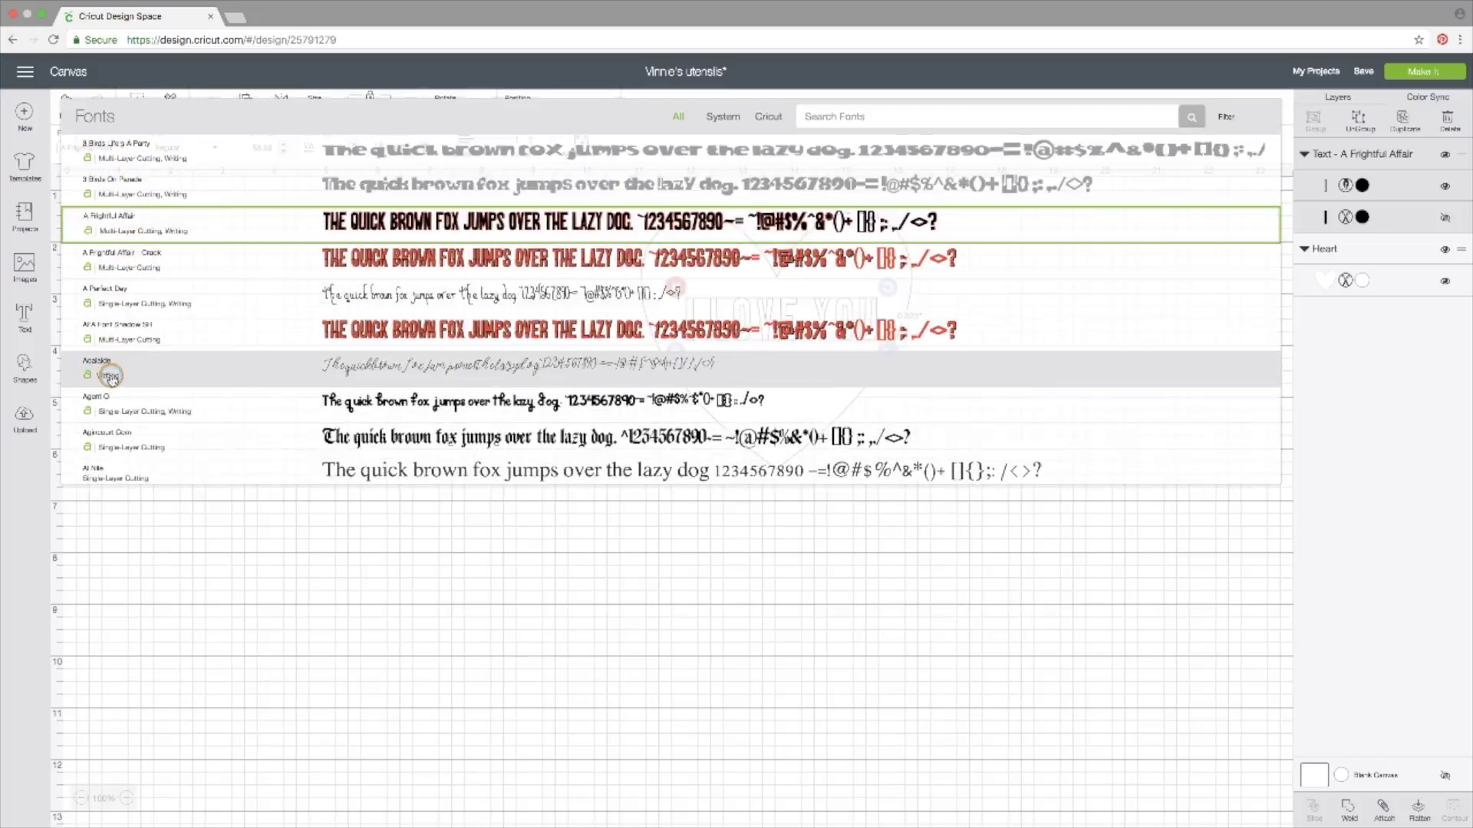
pyautogui.scroll(-5, 127, 375)
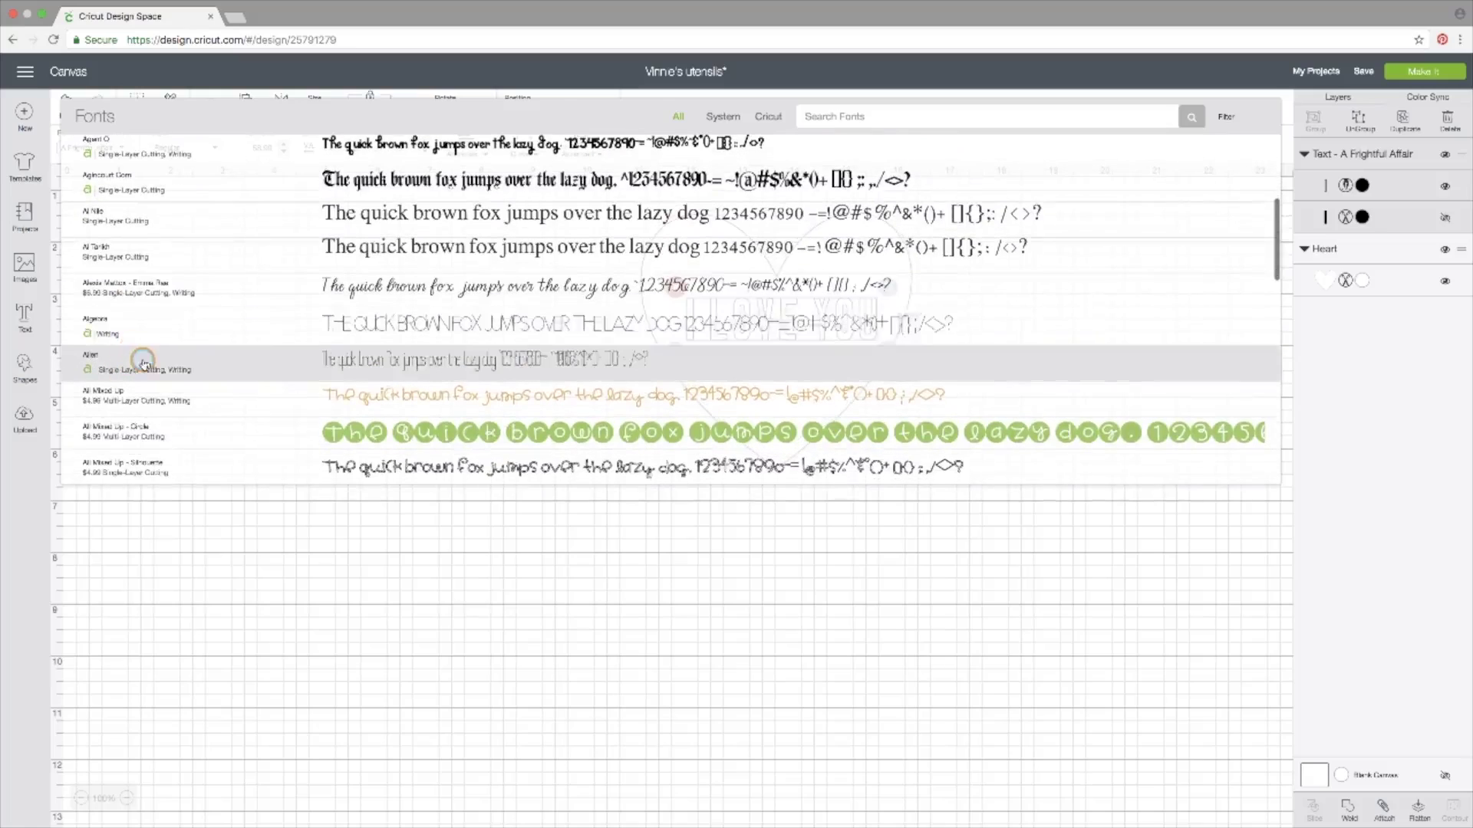
pyautogui.scroll(-6, 125, 345)
pyautogui.scroll(-1, 143, 363)
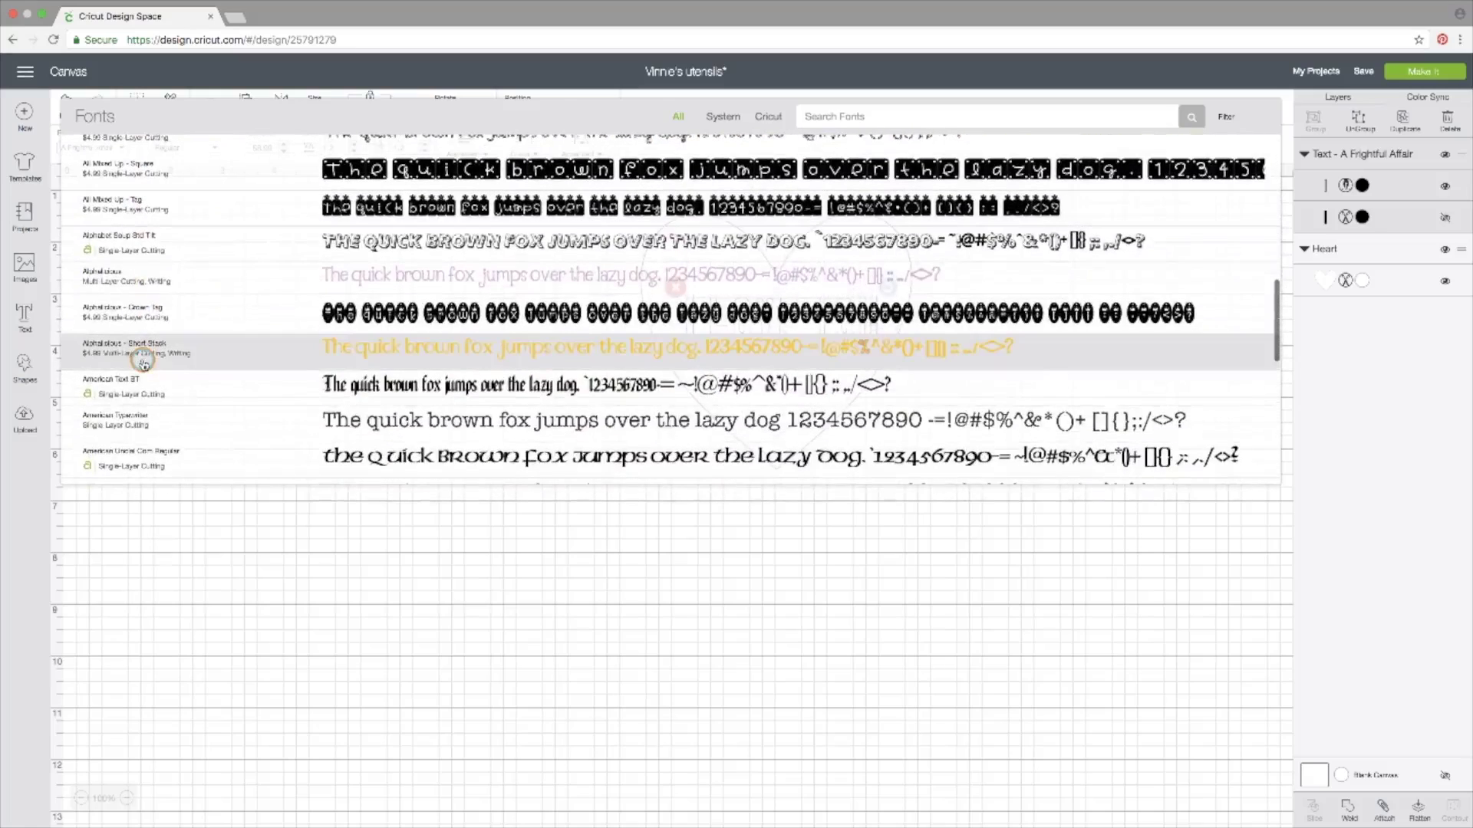
pyautogui.scroll(-3, 143, 364)
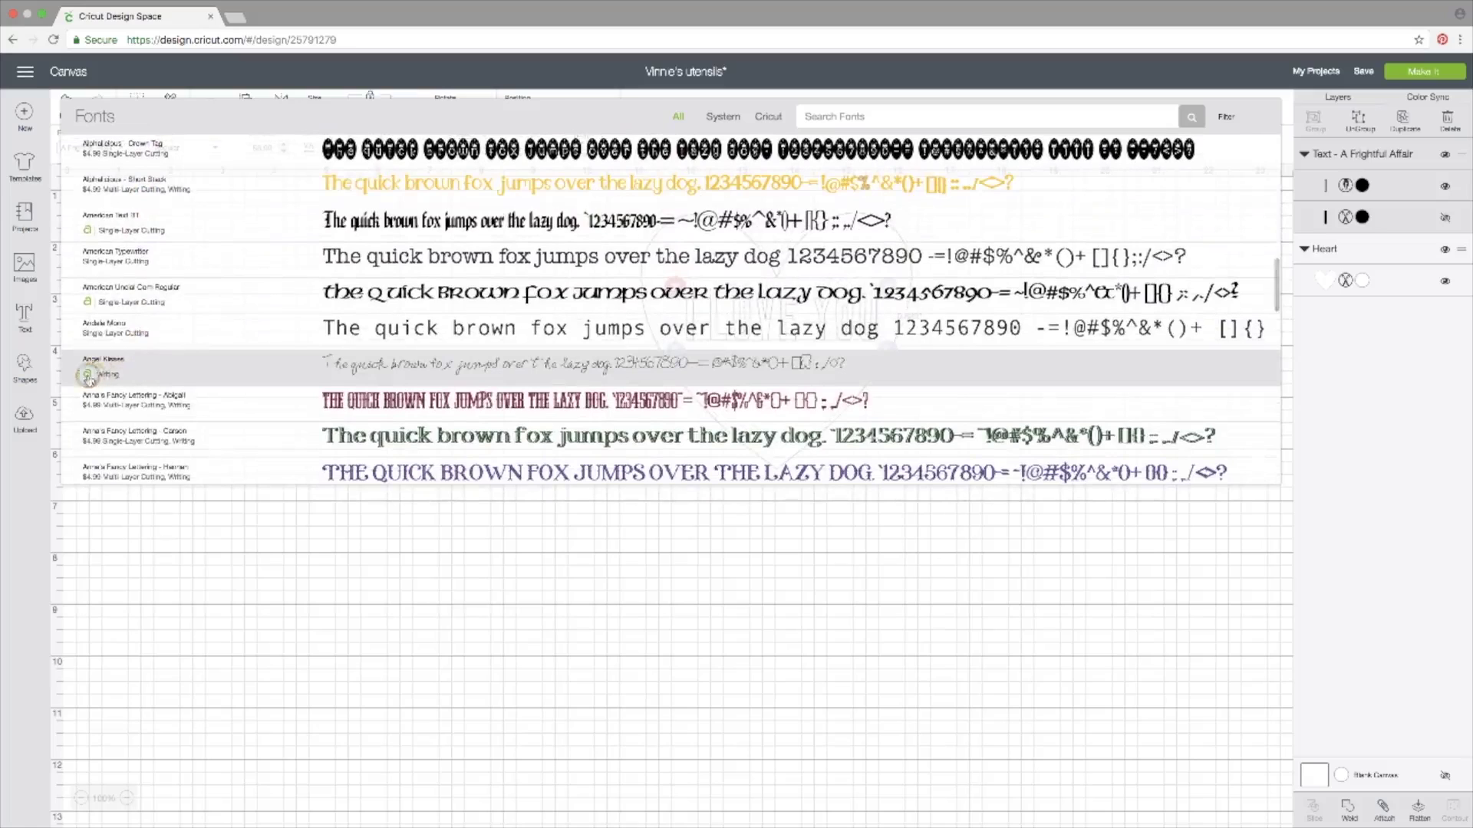
pyautogui.click(131, 374)
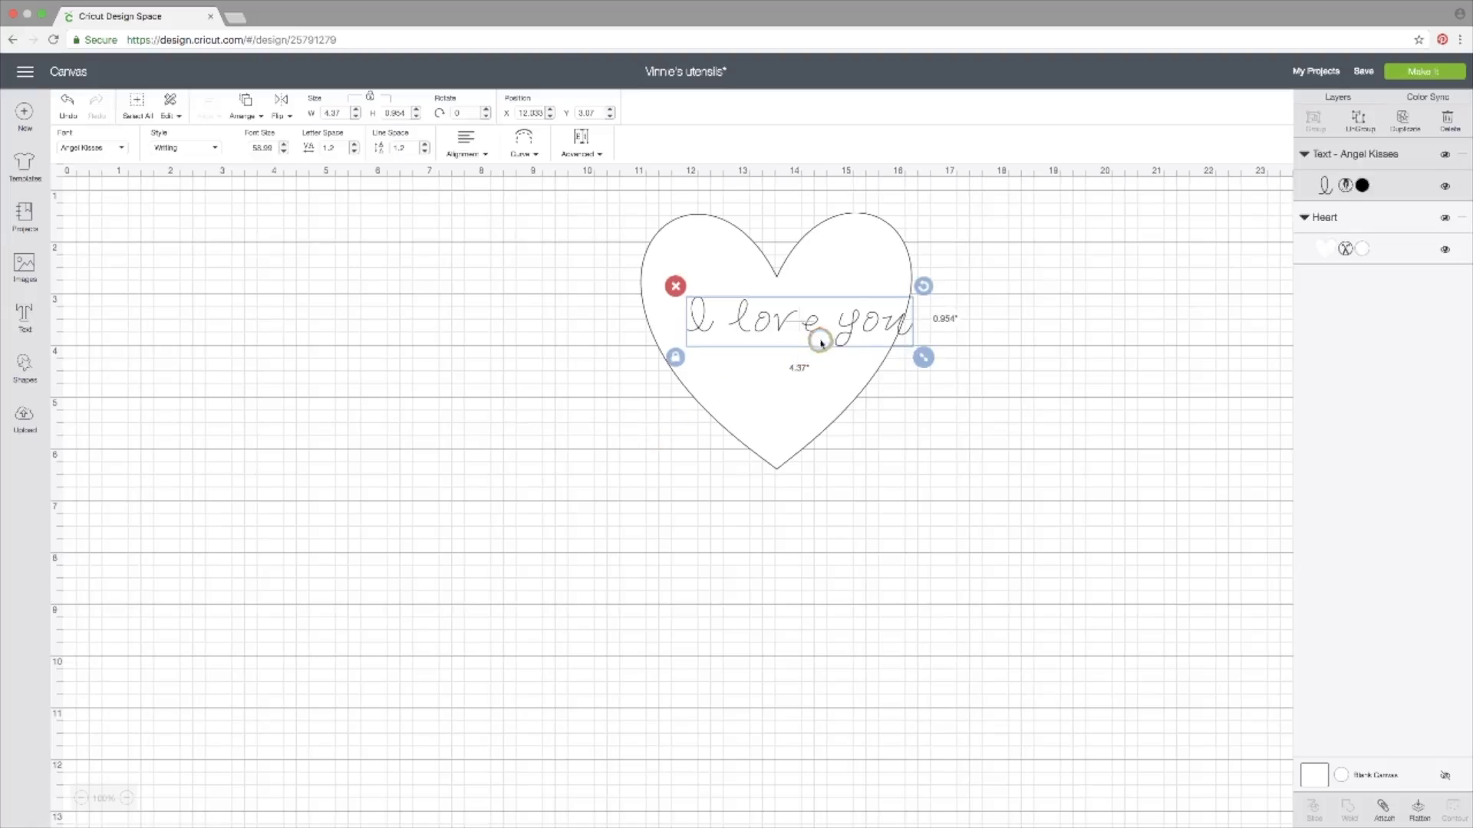
pyautogui.moveTo(854, 325); pyautogui.dragTo(837, 314)
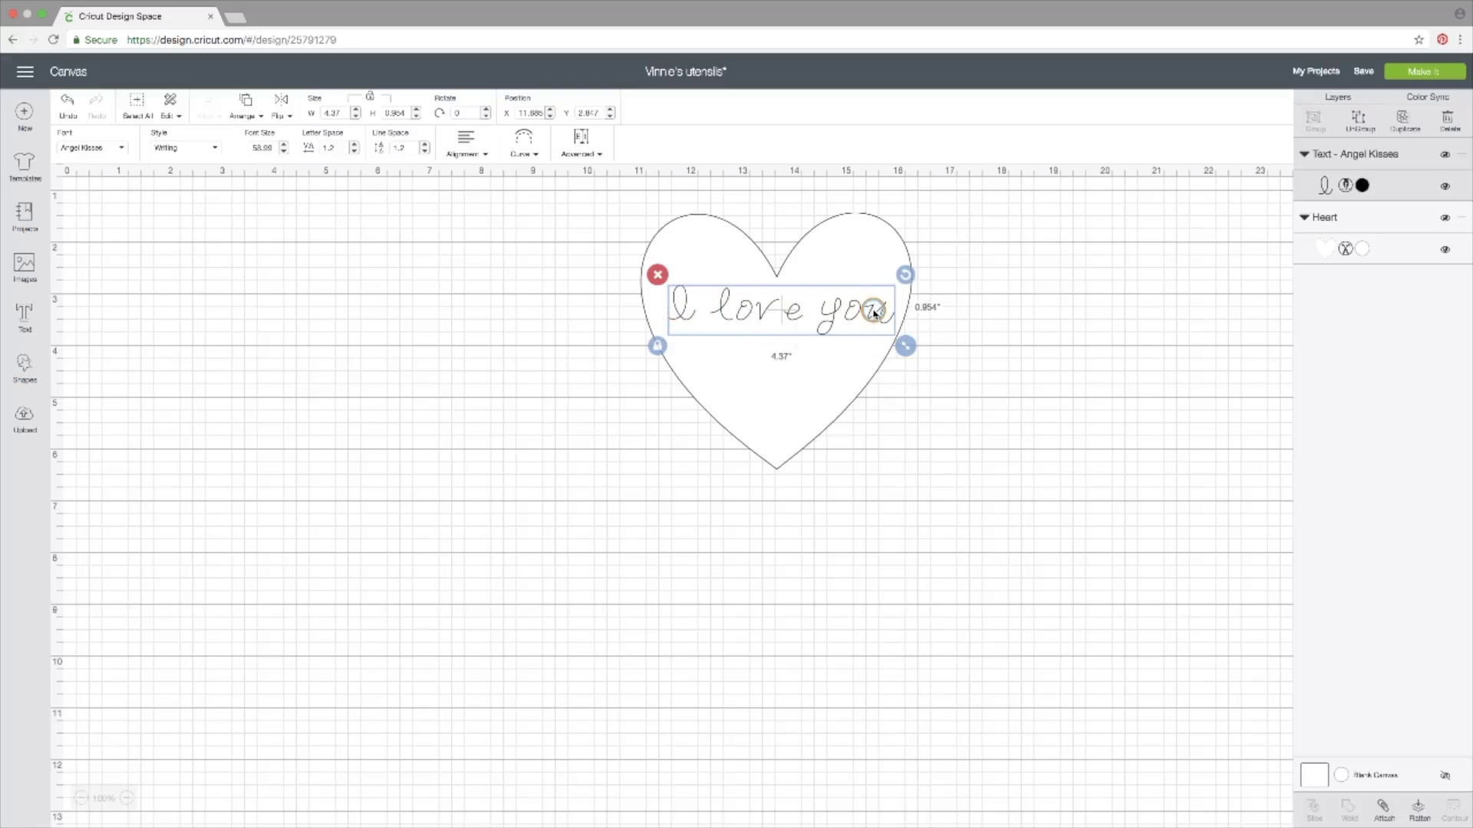
pyautogui.click(897, 404)
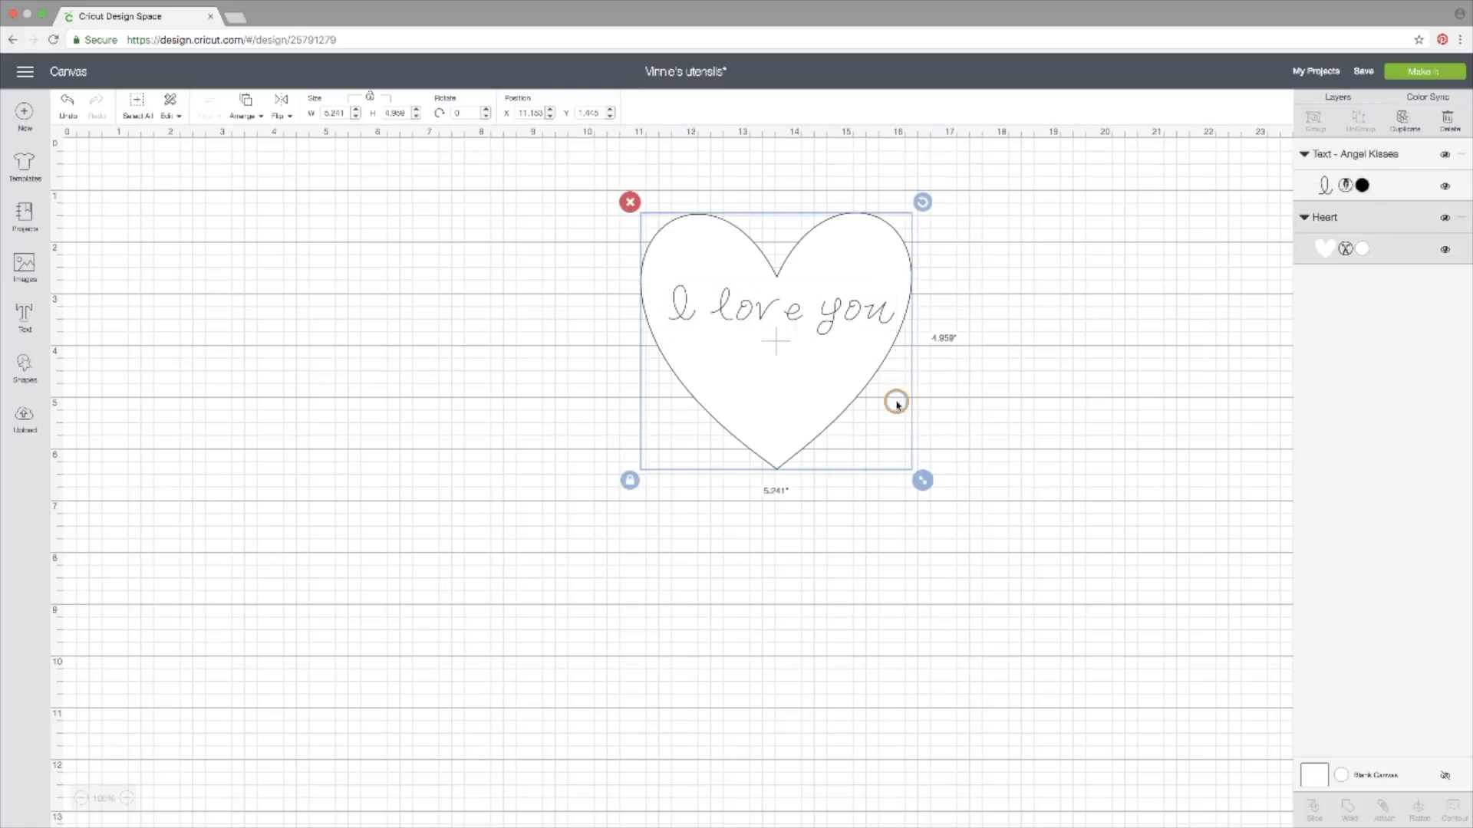
# Step: Reduce the letter spacing of the "I love you" text to 0.6
pyautogui.click(836, 313)
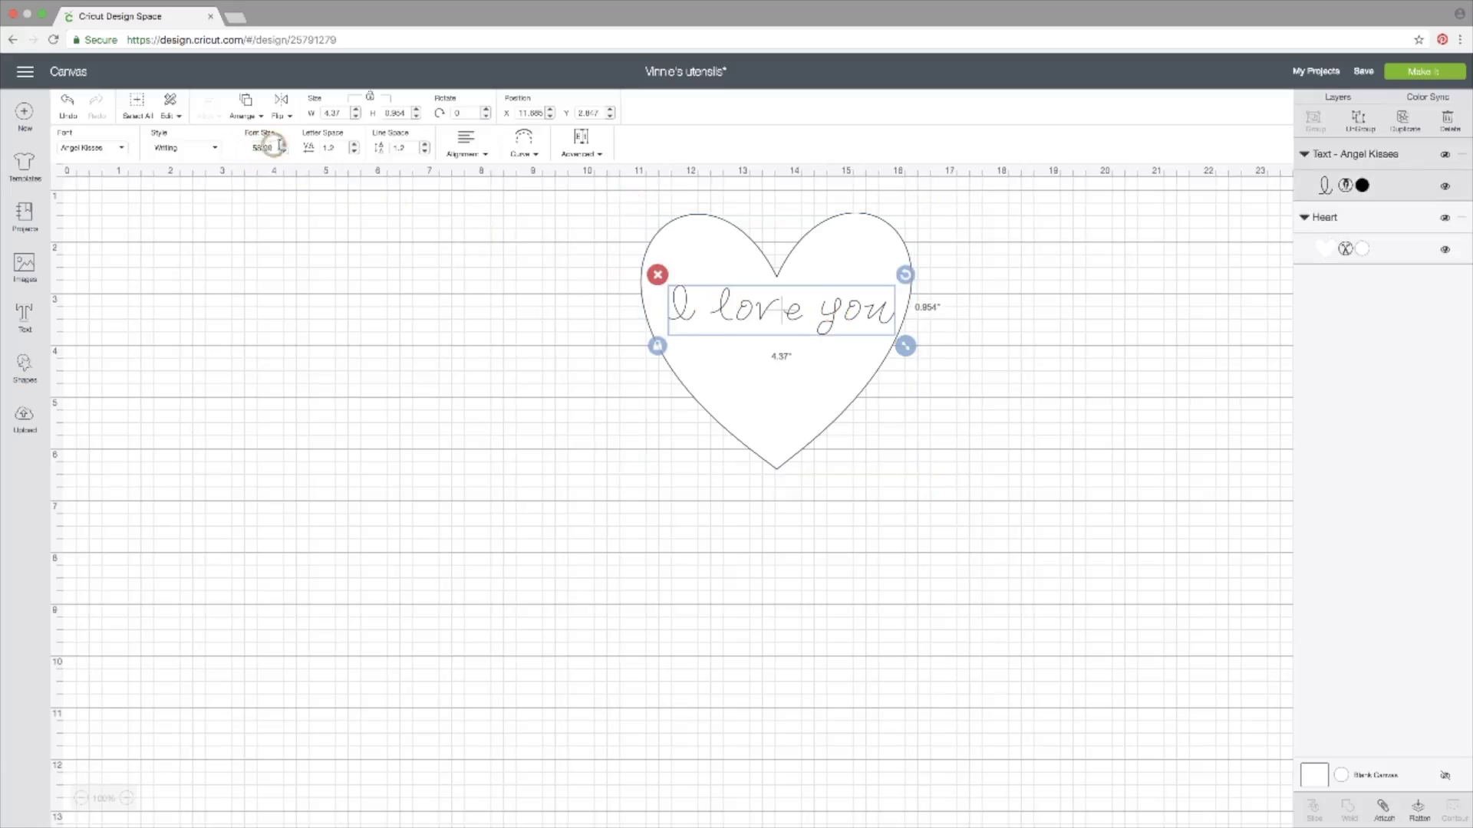
pyautogui.click(354, 154)
pyautogui.click(354, 154)
pyautogui.click(354, 154)
pyautogui.click(354, 154)
pyautogui.click(355, 154)
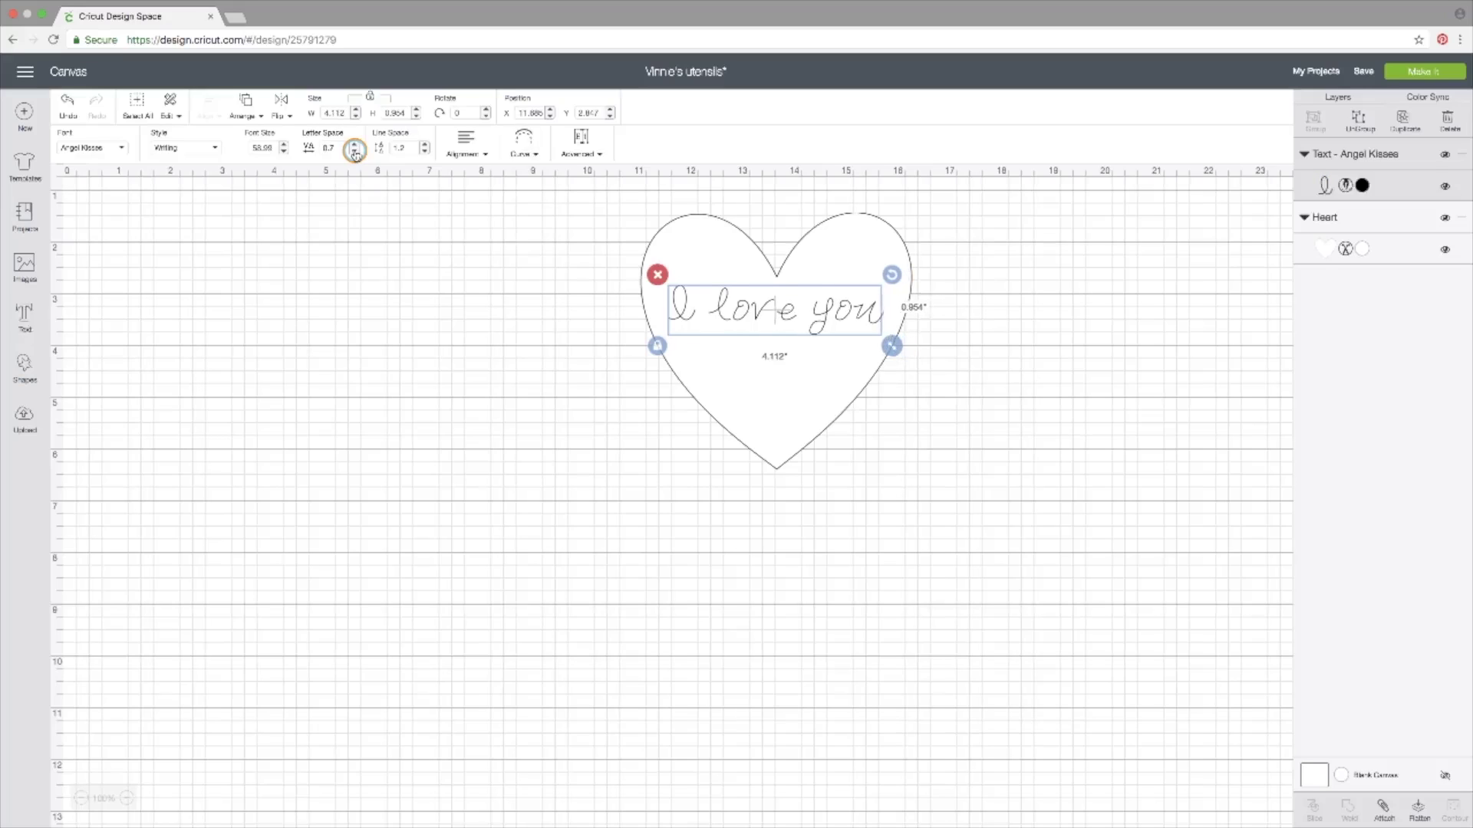
pyautogui.click(354, 153)
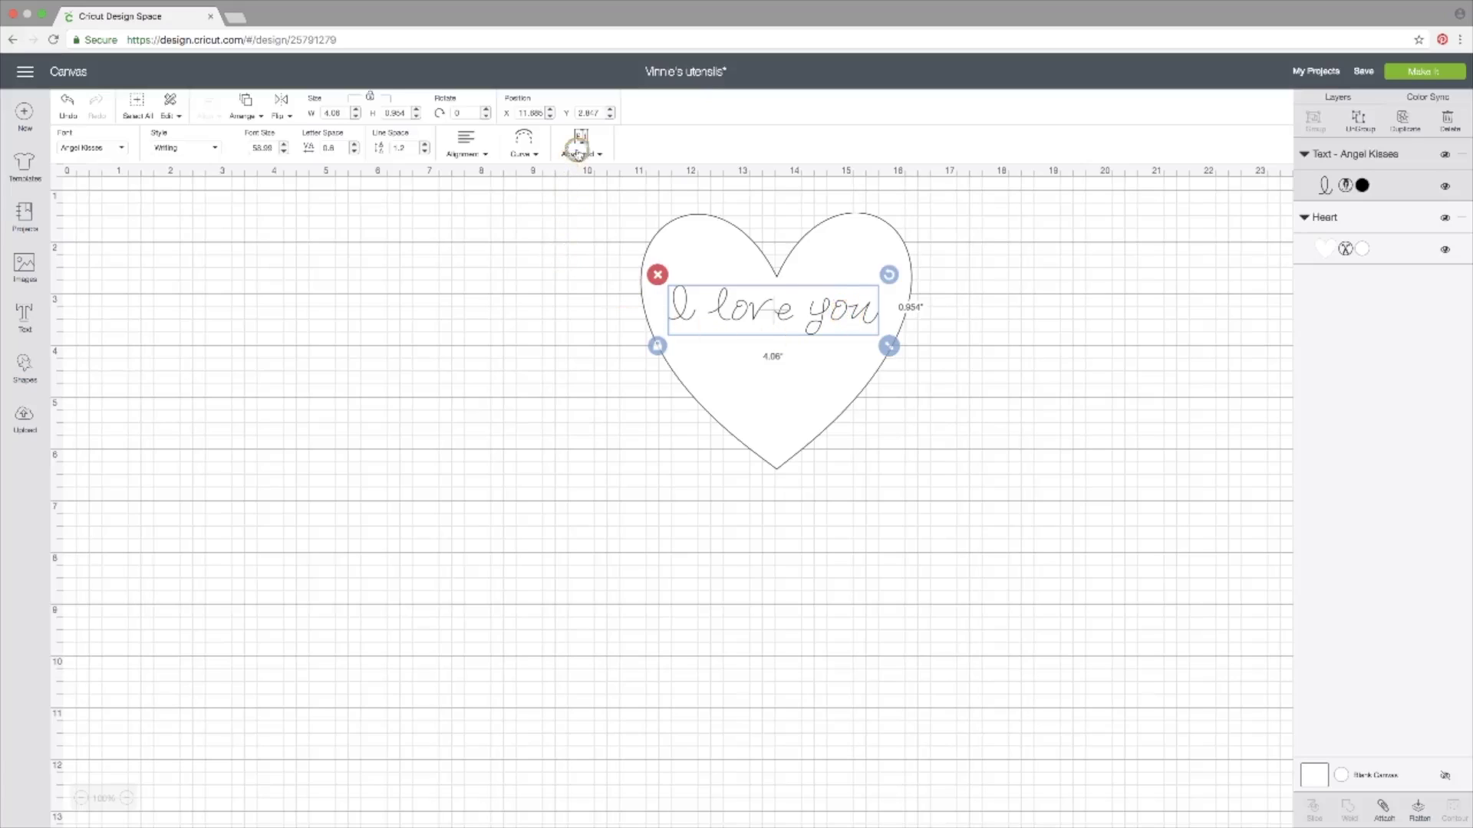
# Step: Ungroup the text to letters and close the gaps by moving the "e" toward the "v" and "you" toward "love"
pyautogui.click(584, 153)
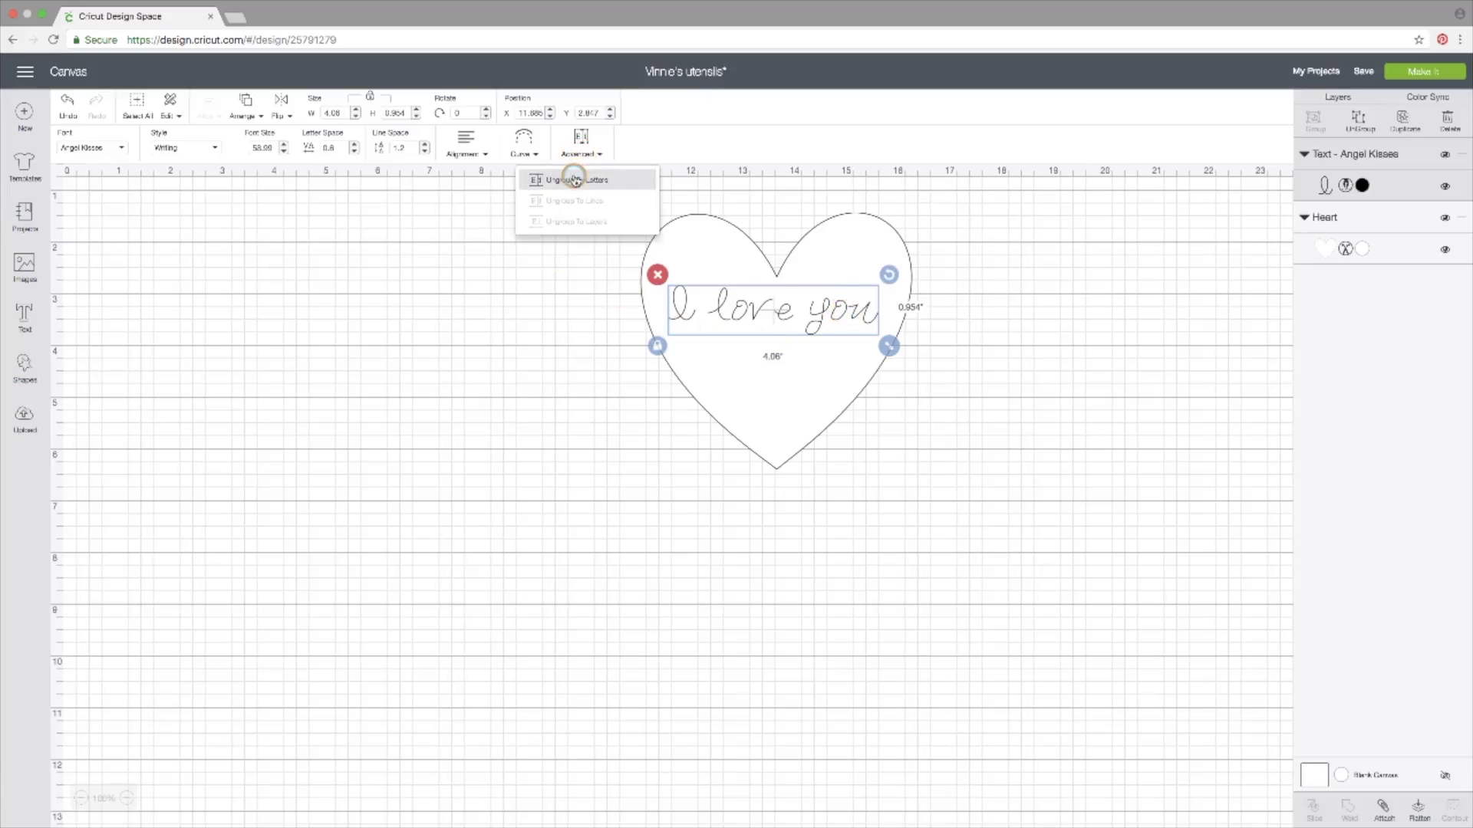
pyautogui.click(572, 179)
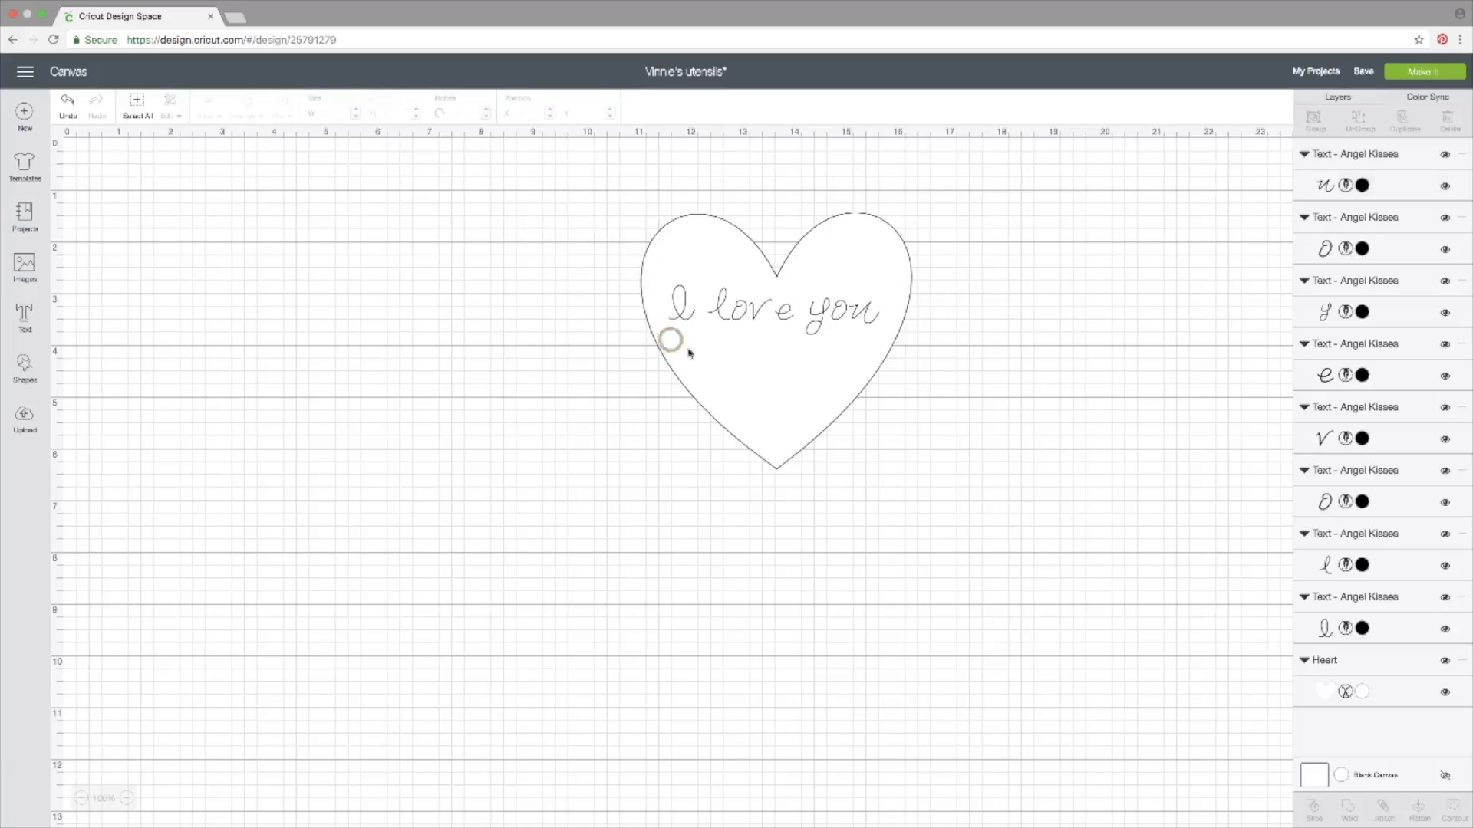
pyautogui.moveTo(781, 313); pyautogui.dragTo(770, 315)
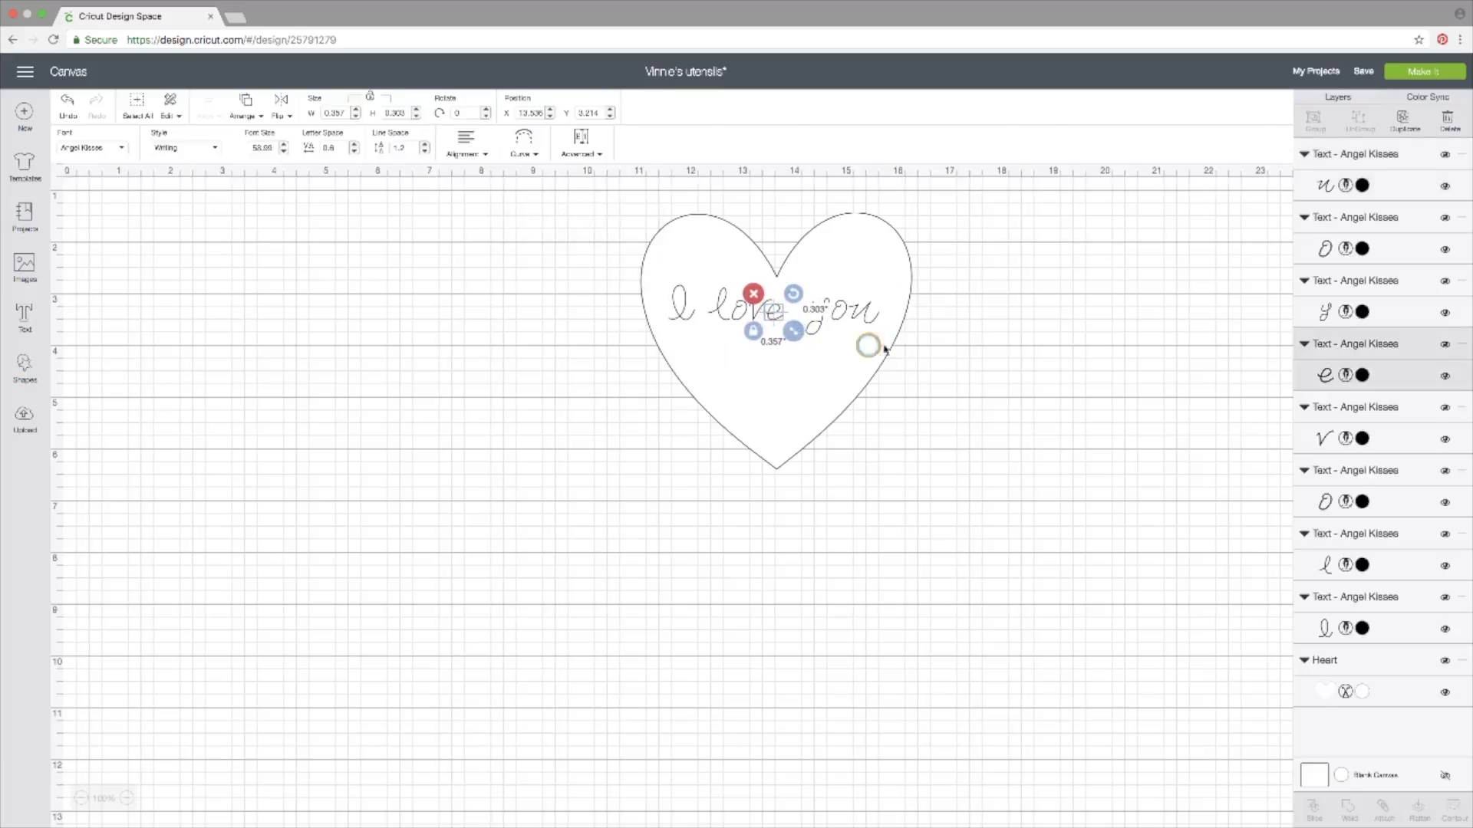
pyautogui.click(960, 345)
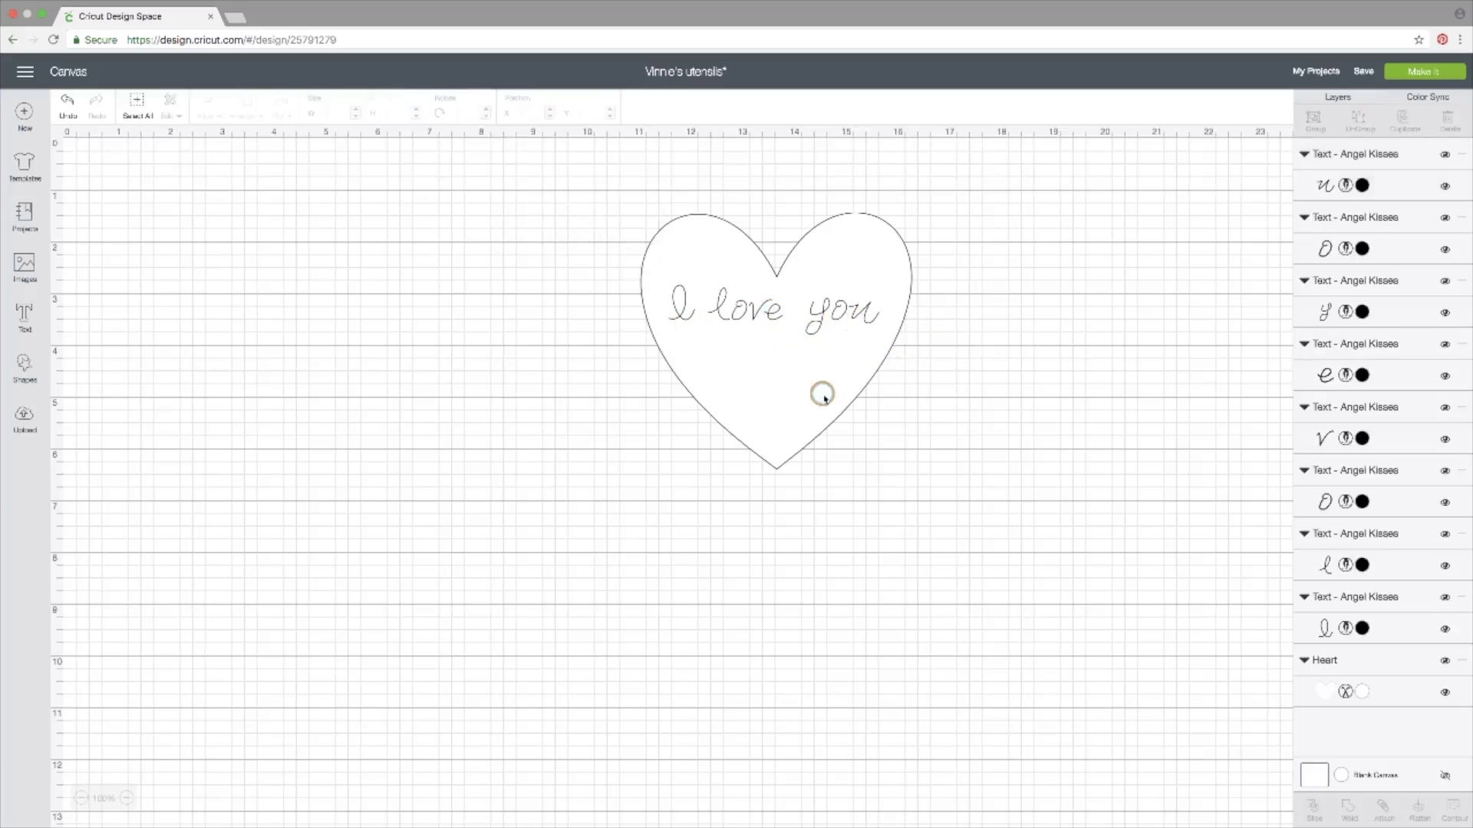
pyautogui.moveTo(819, 325); pyautogui.dragTo(849, 319)
pyautogui.click(941, 359)
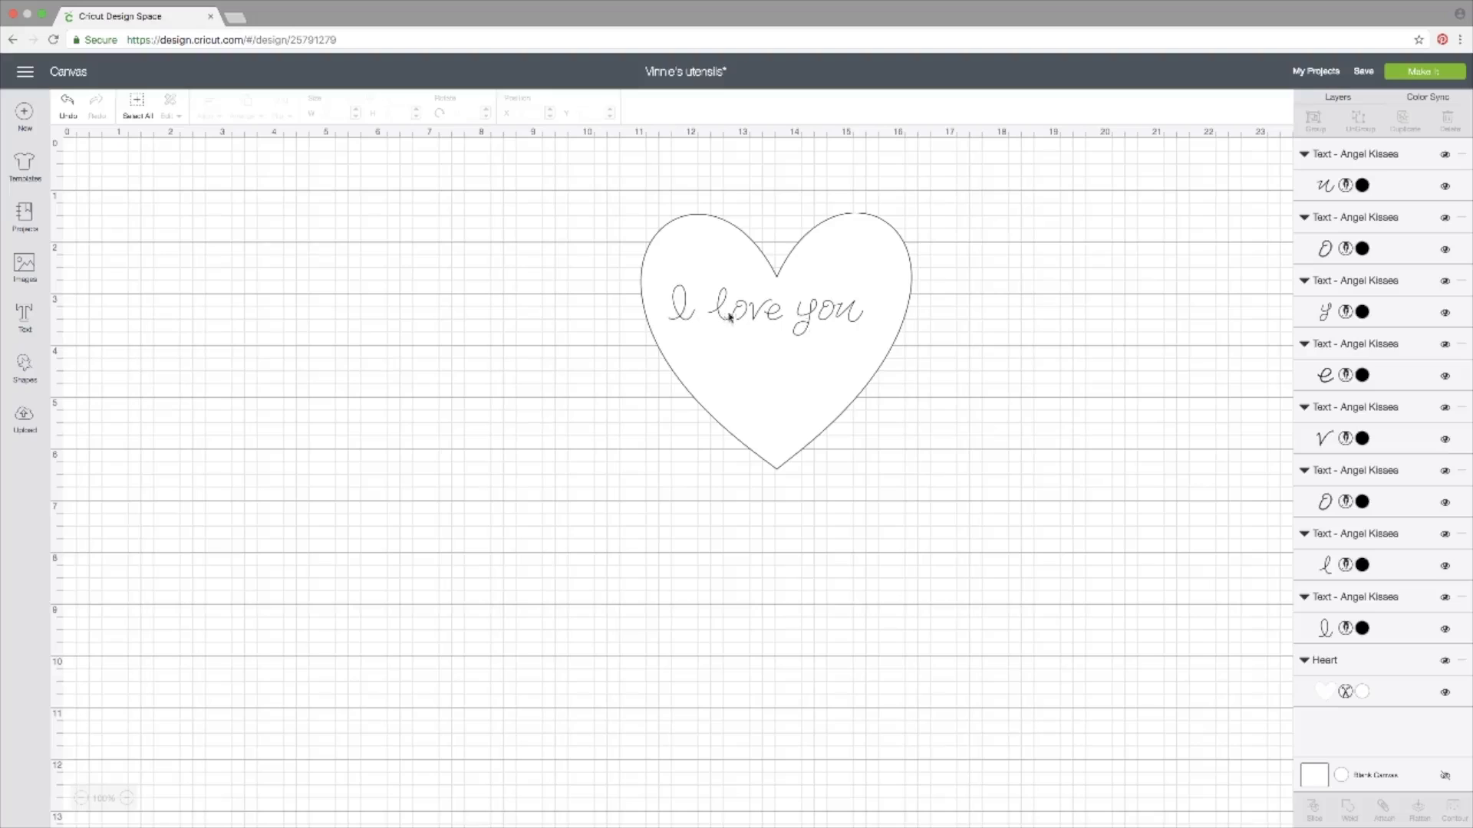
# Step: Move the heart down clear of the text to about X 11.4, Y 4.1, and group all the "I love you" letters
pyautogui.moveTo(610, 280); pyautogui.dragTo(856, 333)
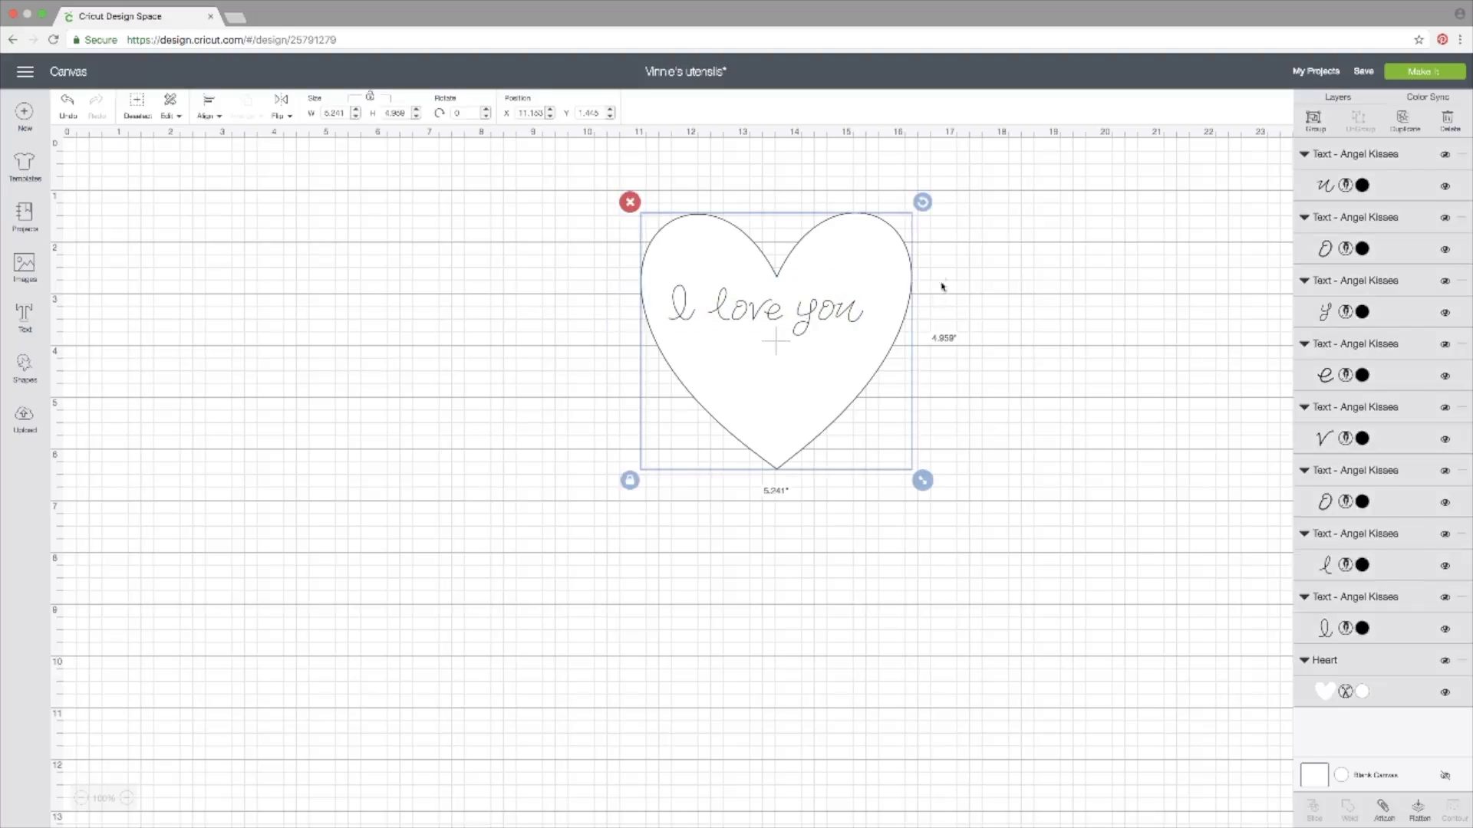
pyautogui.click(970, 288)
pyautogui.moveTo(901, 273); pyautogui.dragTo(913, 411)
pyautogui.moveTo(645, 240); pyautogui.dragTo(874, 331)
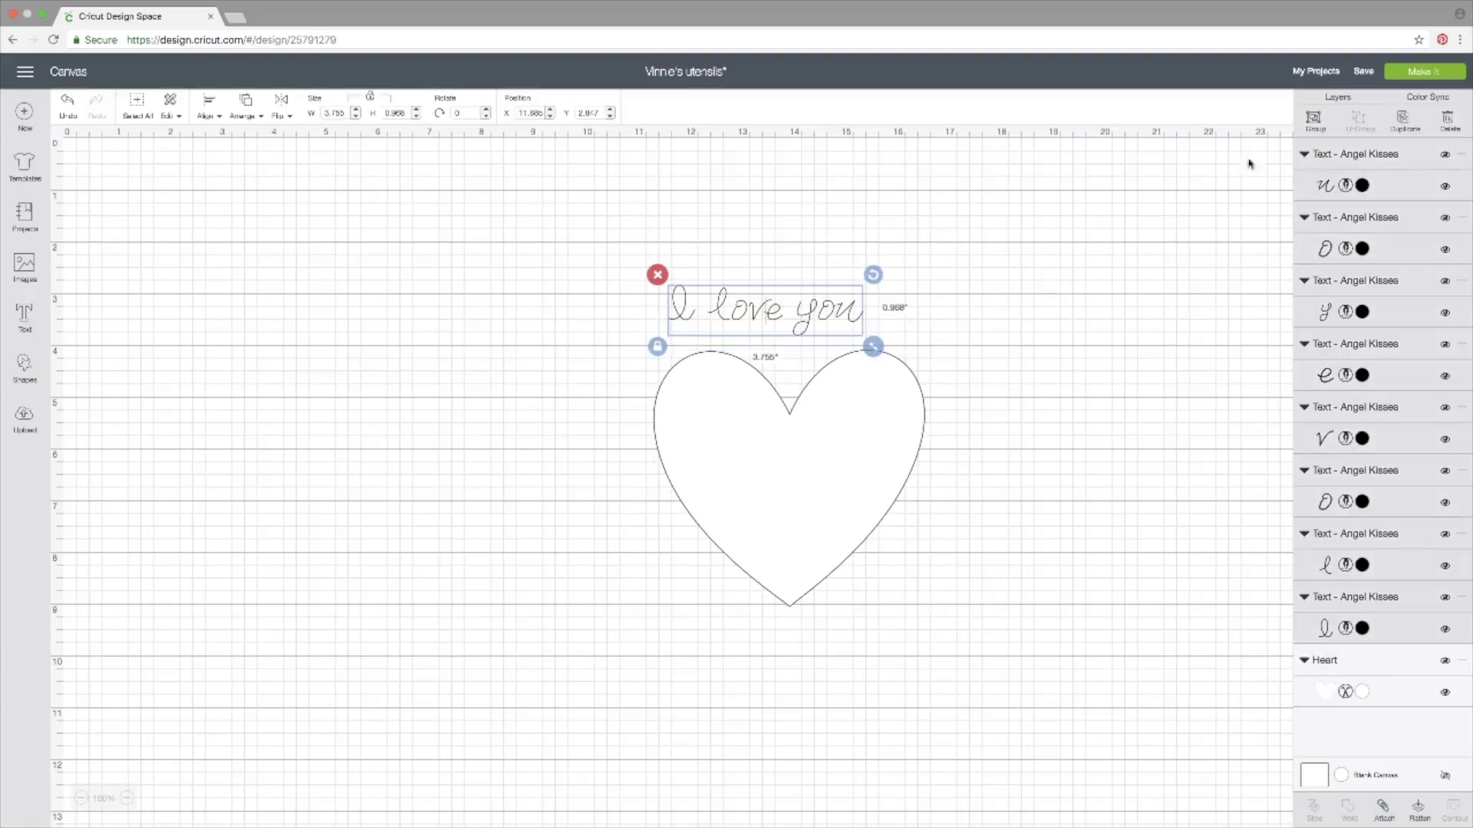
pyautogui.click(1315, 121)
# Step: Move the heart back behind the grouped letters at about X 10.9, Y 1.5, and attach the lettering to the heart
pyautogui.moveTo(869, 453); pyautogui.dragTo(838, 319)
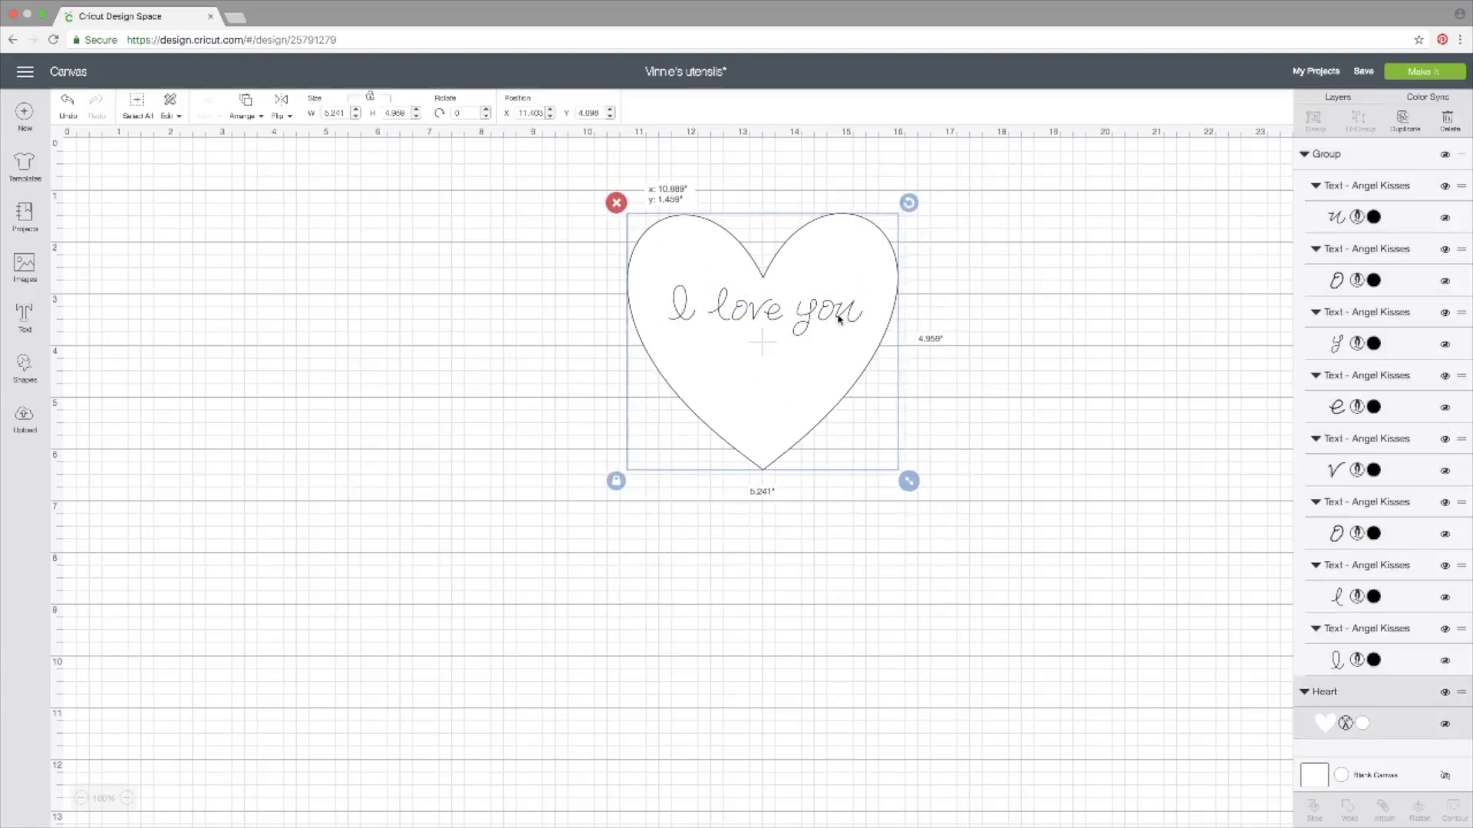
pyautogui.click(1119, 391)
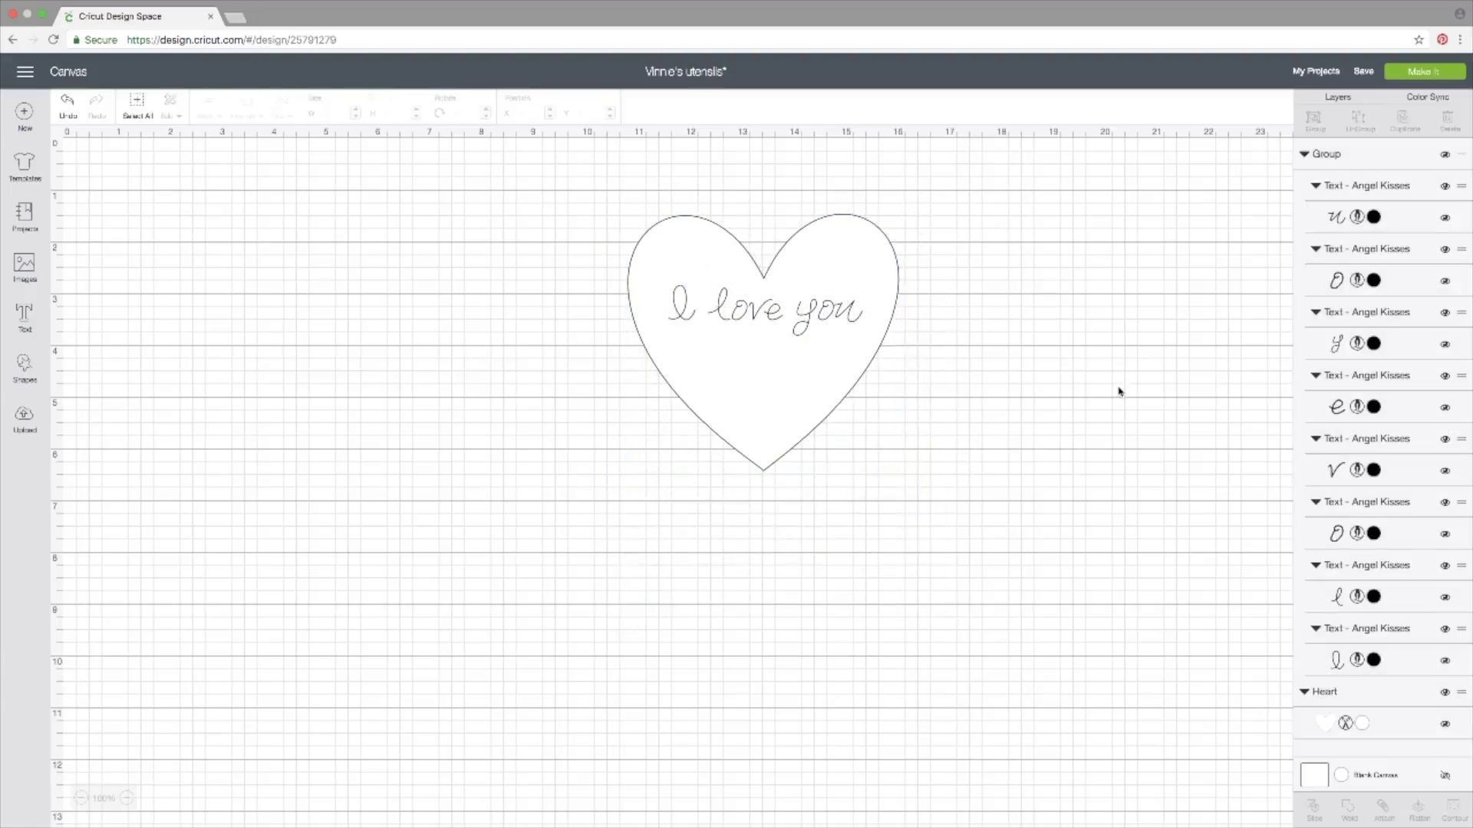
pyautogui.click(834, 315)
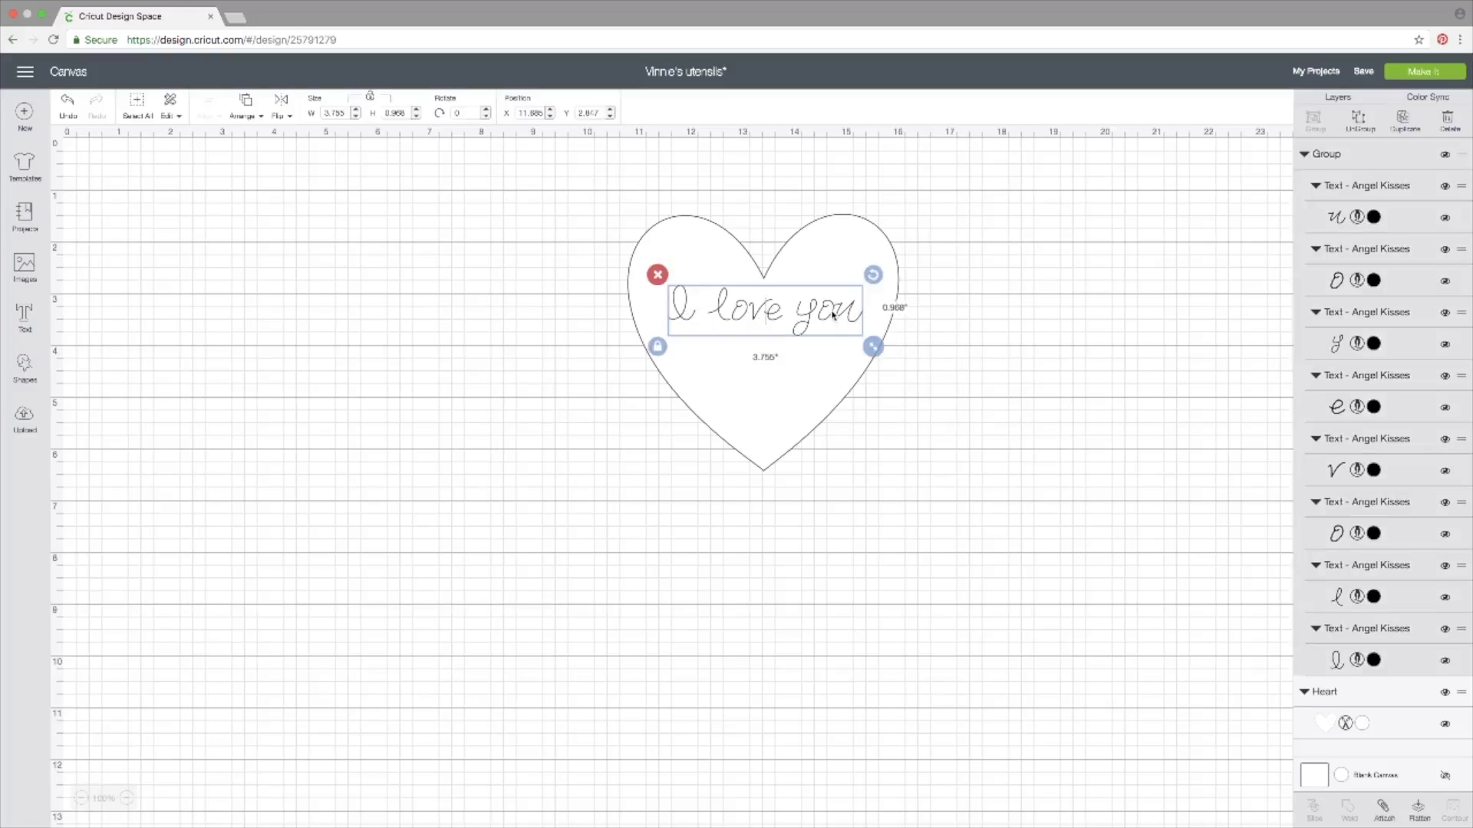
pyautogui.keyDown('shift'); pyautogui.click(834, 270); pyautogui.keyUp('shift')
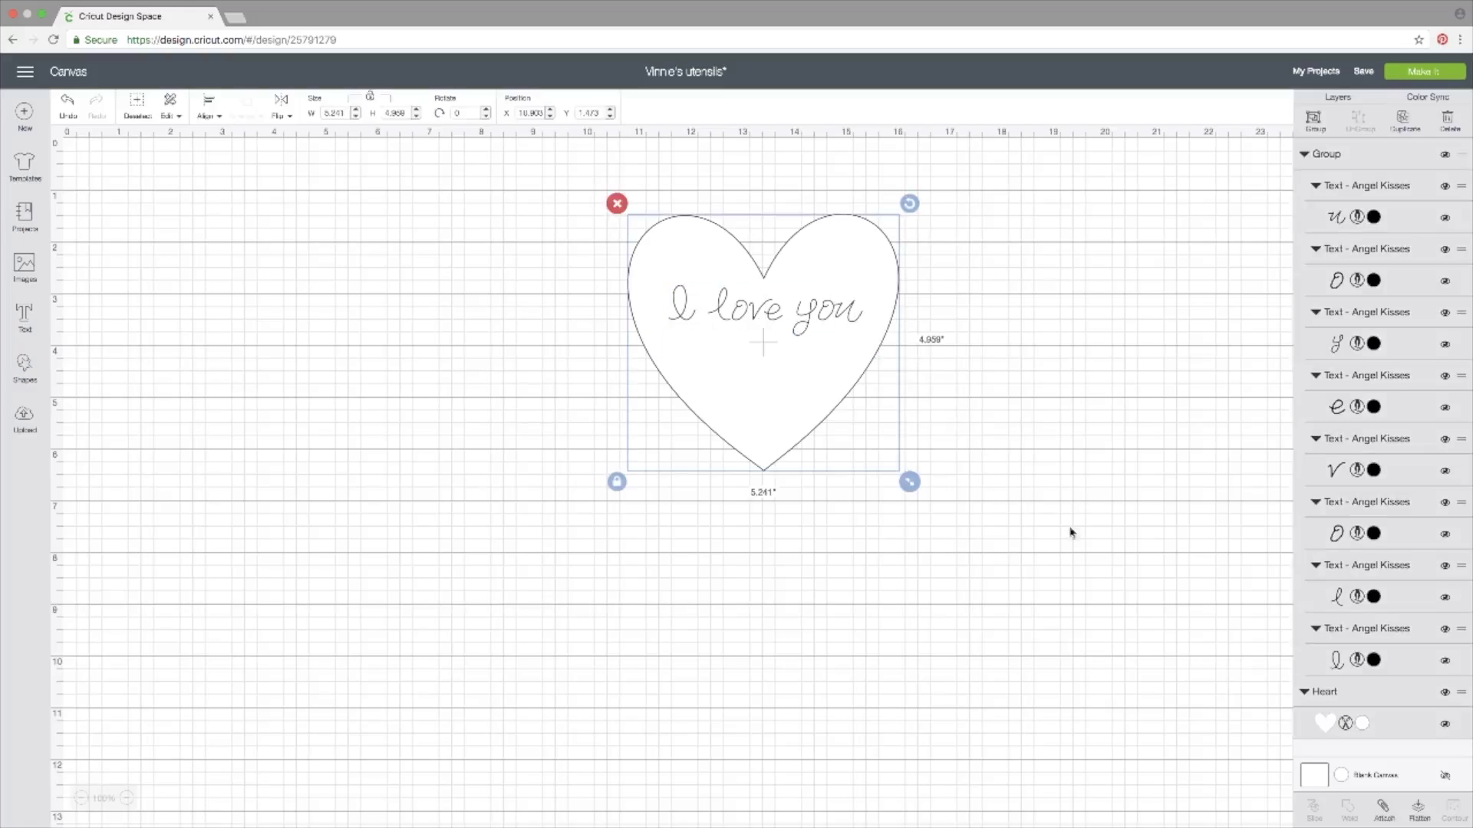
pyautogui.click(1382, 808)
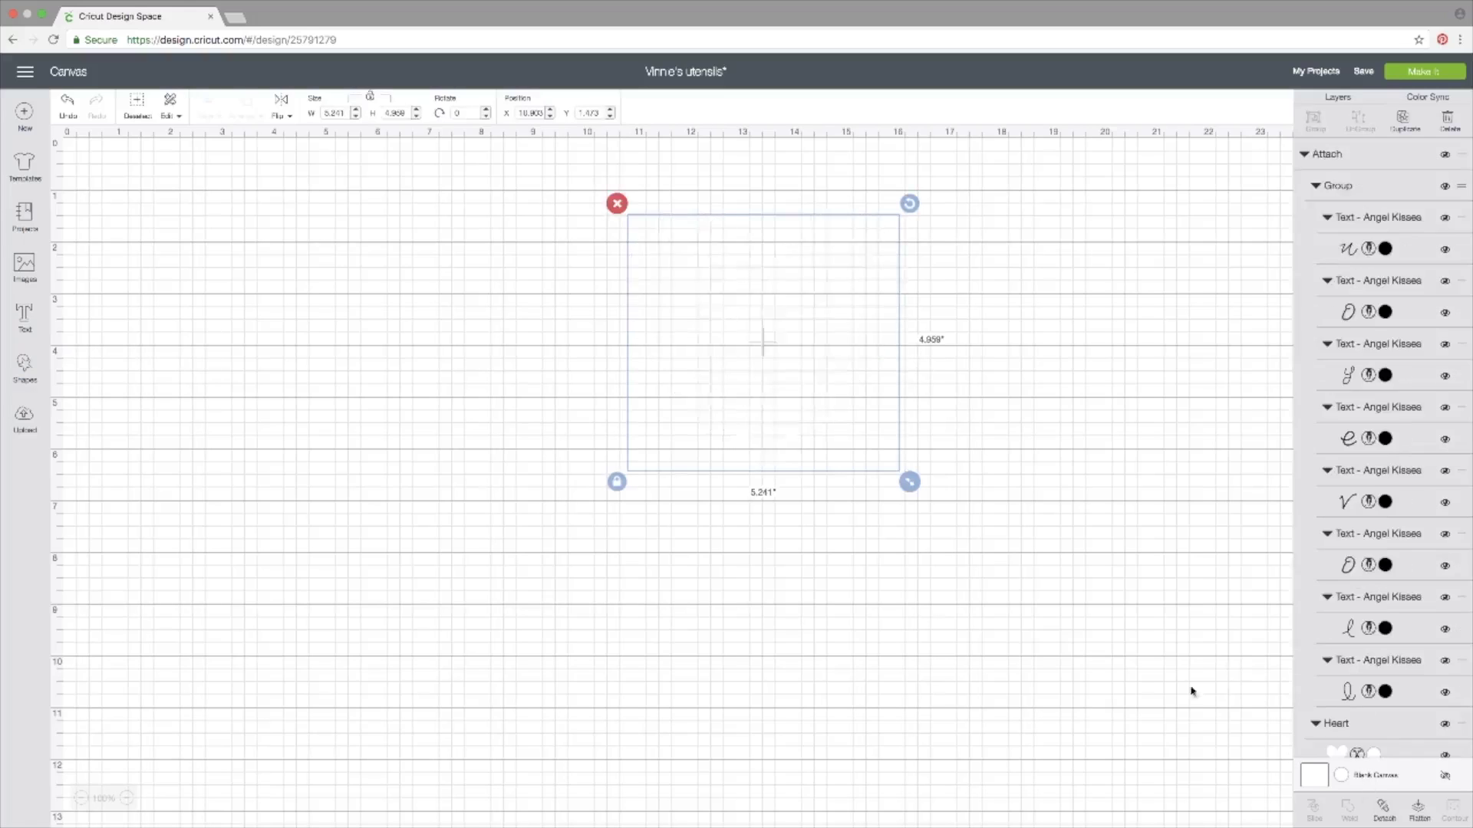
# Step: Delete the attached heart design and insert the tan bear in the red outfit from an image search for "bear"
pyautogui.click(618, 203)
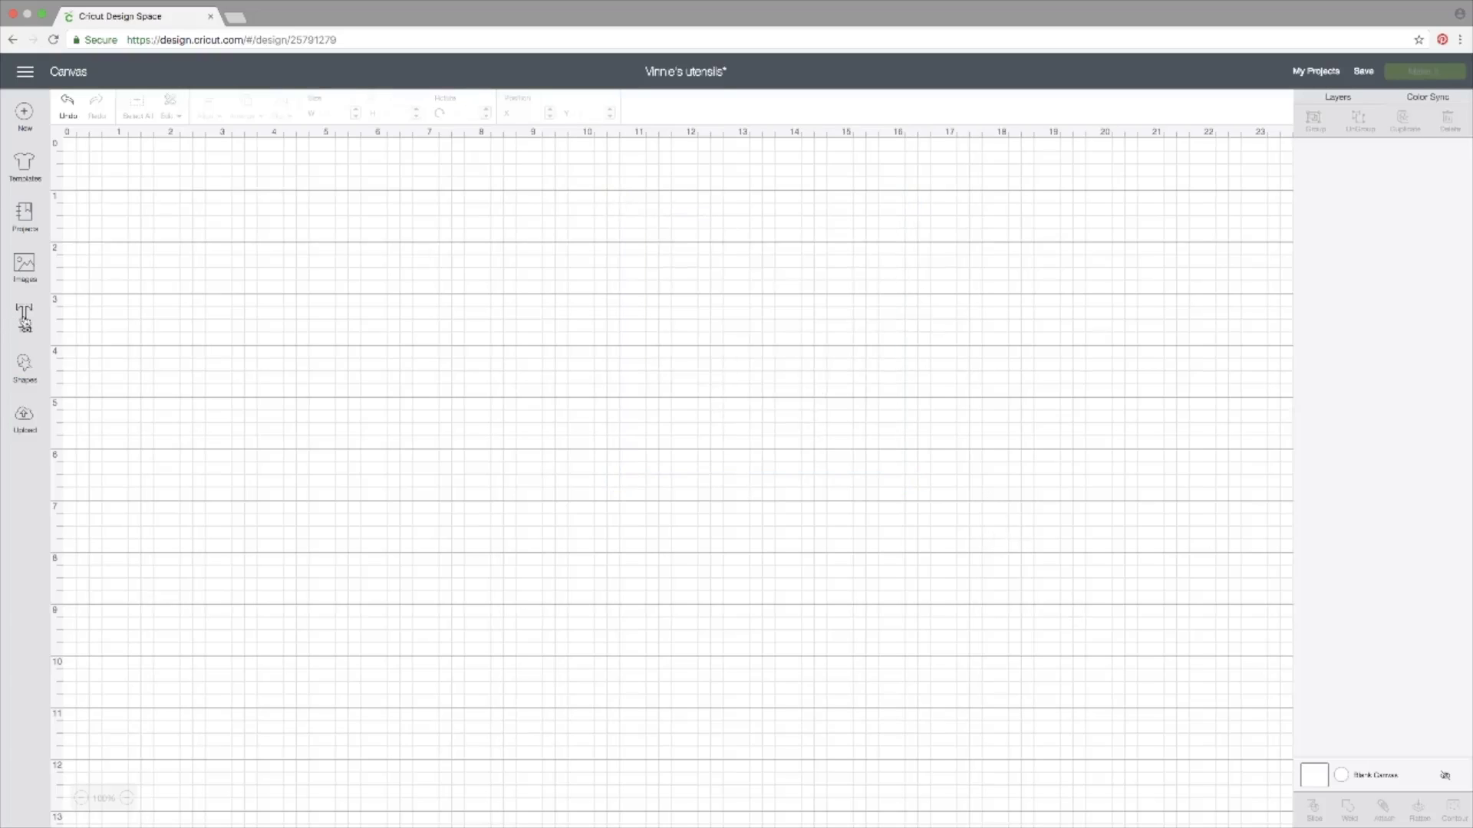
pyautogui.click(25, 266)
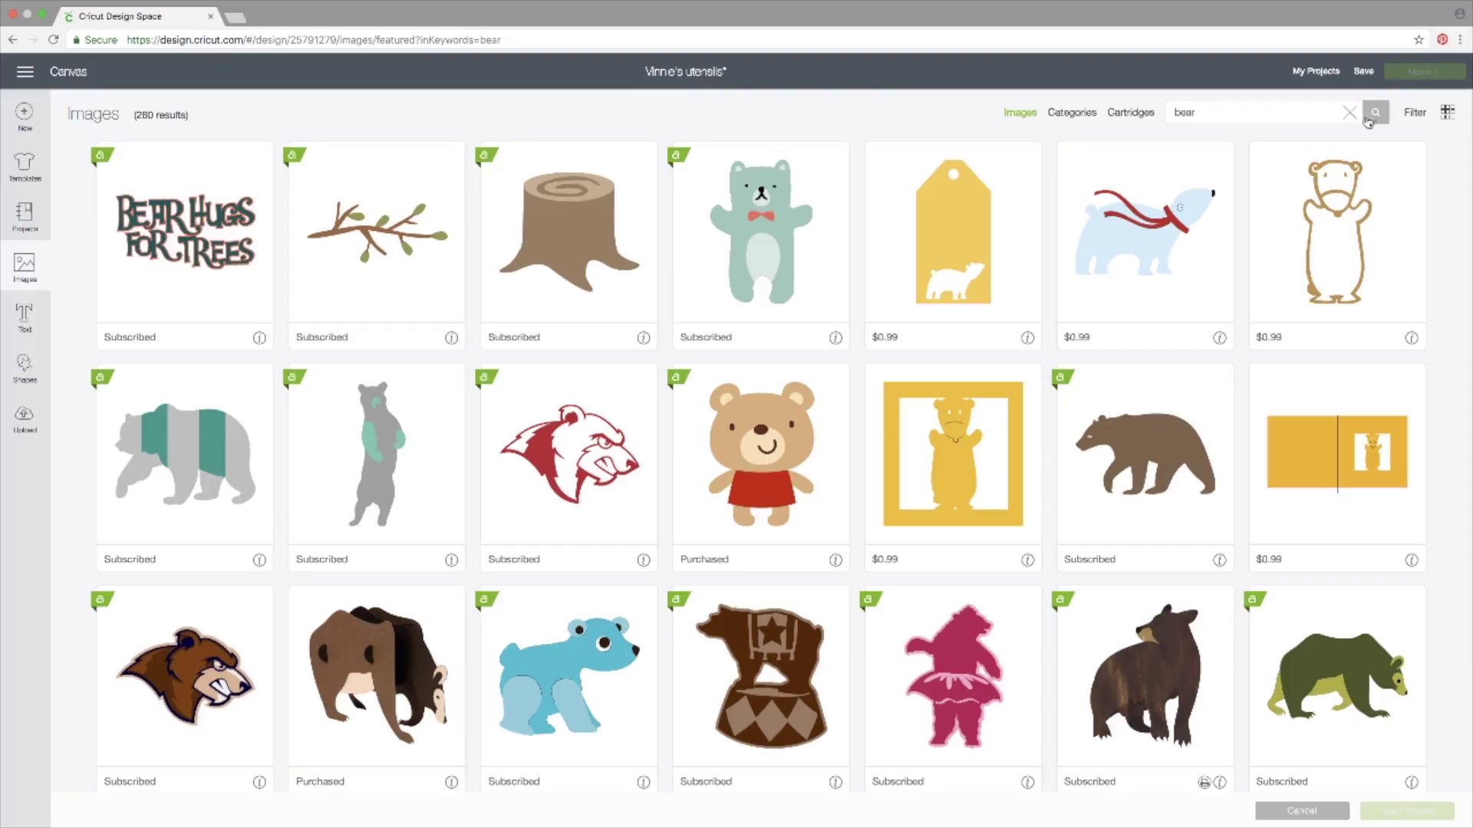
pyautogui.click(758, 428)
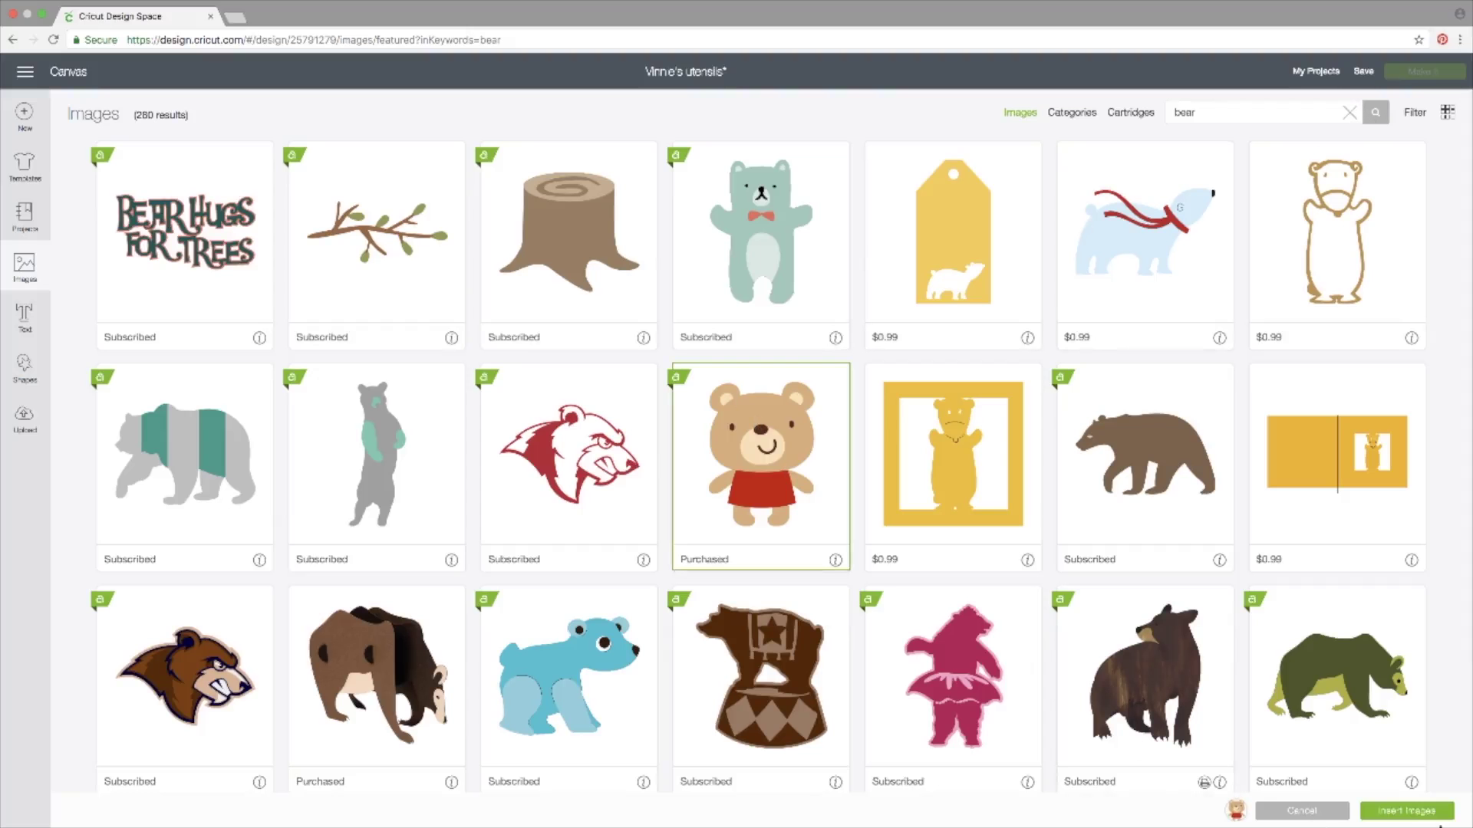
pyautogui.click(1411, 813)
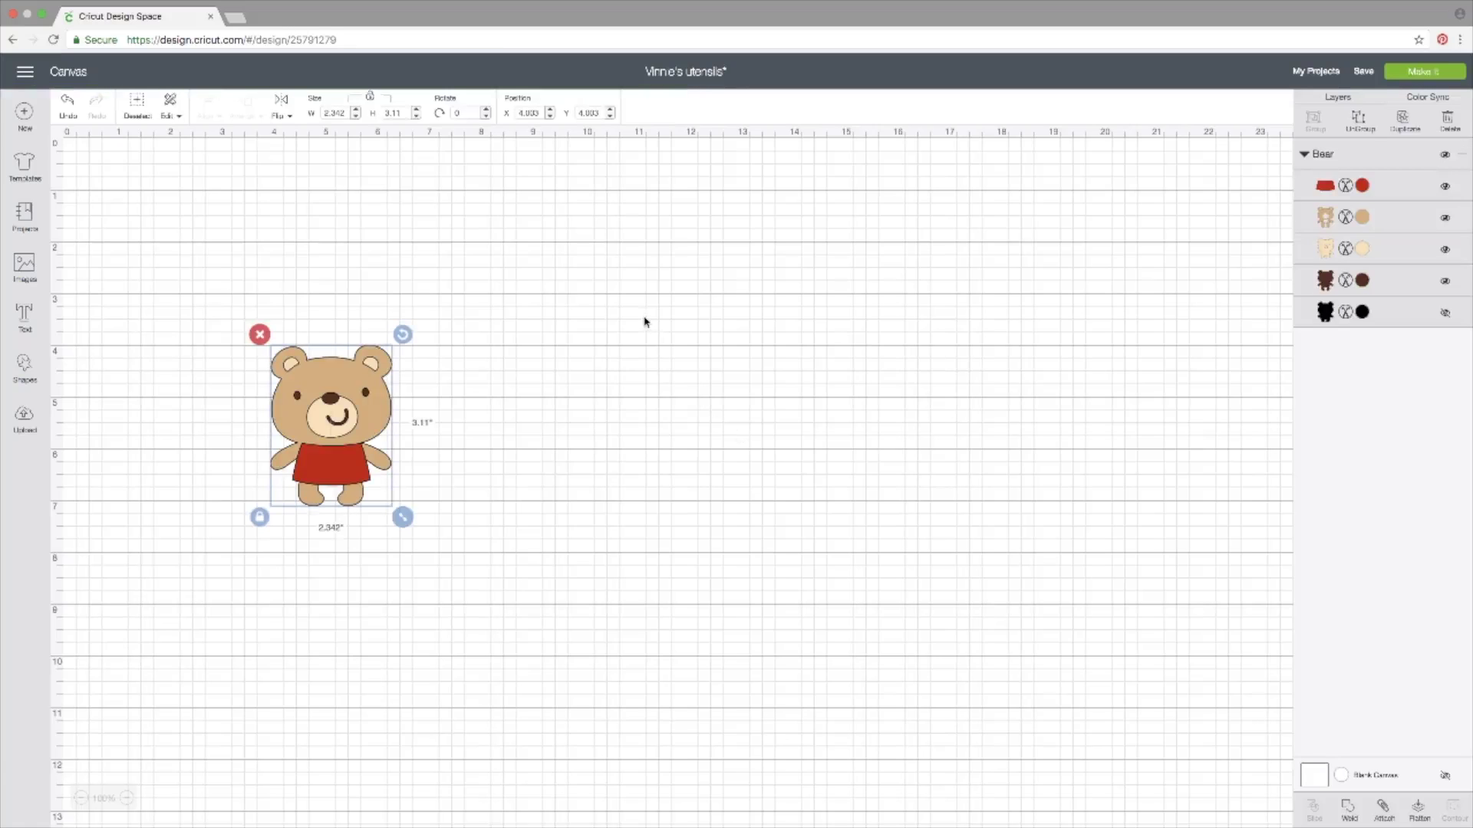
# Step: Move the bear to about X 5.9, Y 1.5 and flatten its layers into one printable image
pyautogui.moveTo(397, 409); pyautogui.dragTo(494, 280)
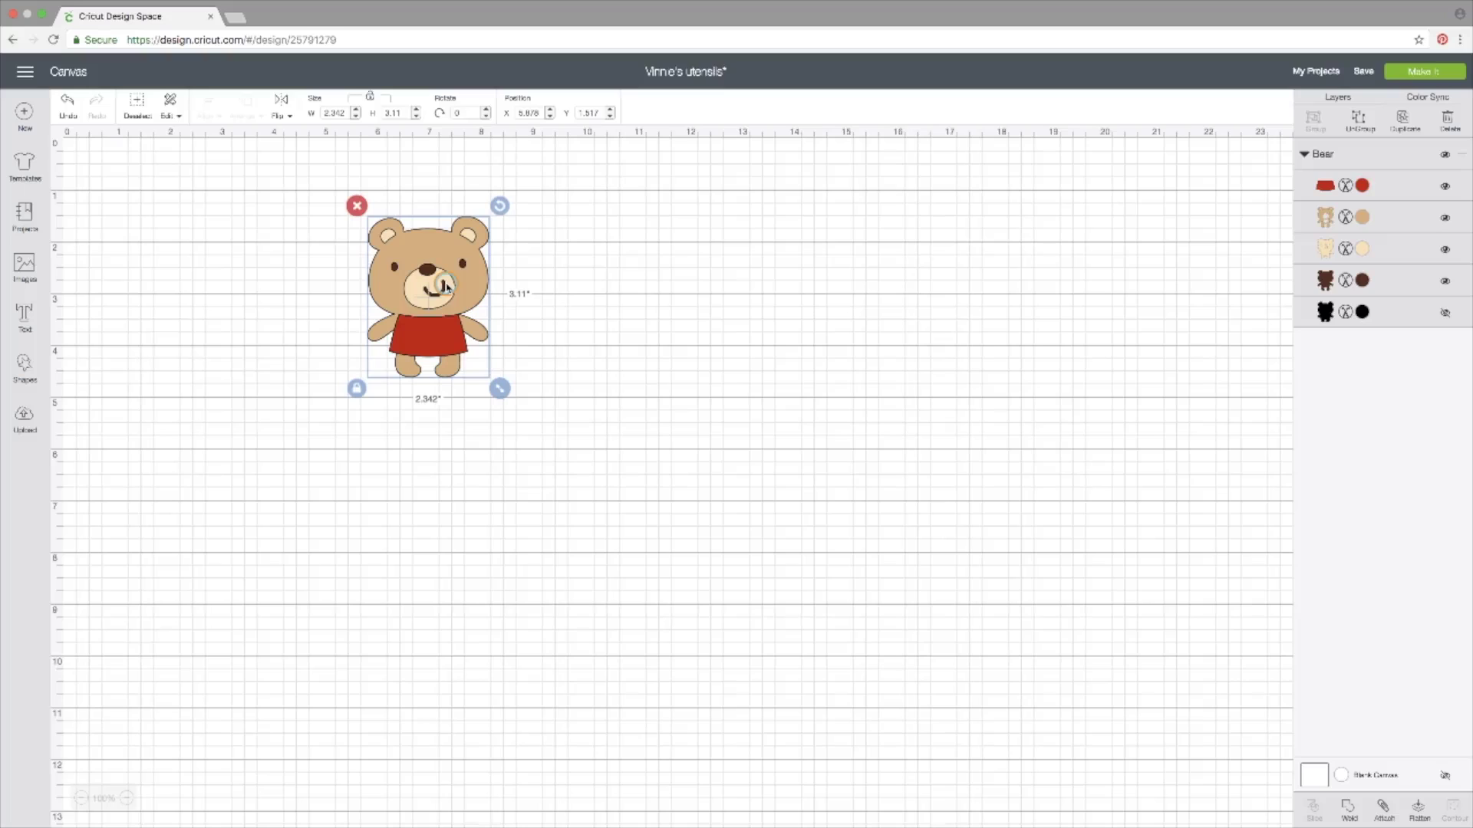
pyautogui.hscroll(1, 446, 287)
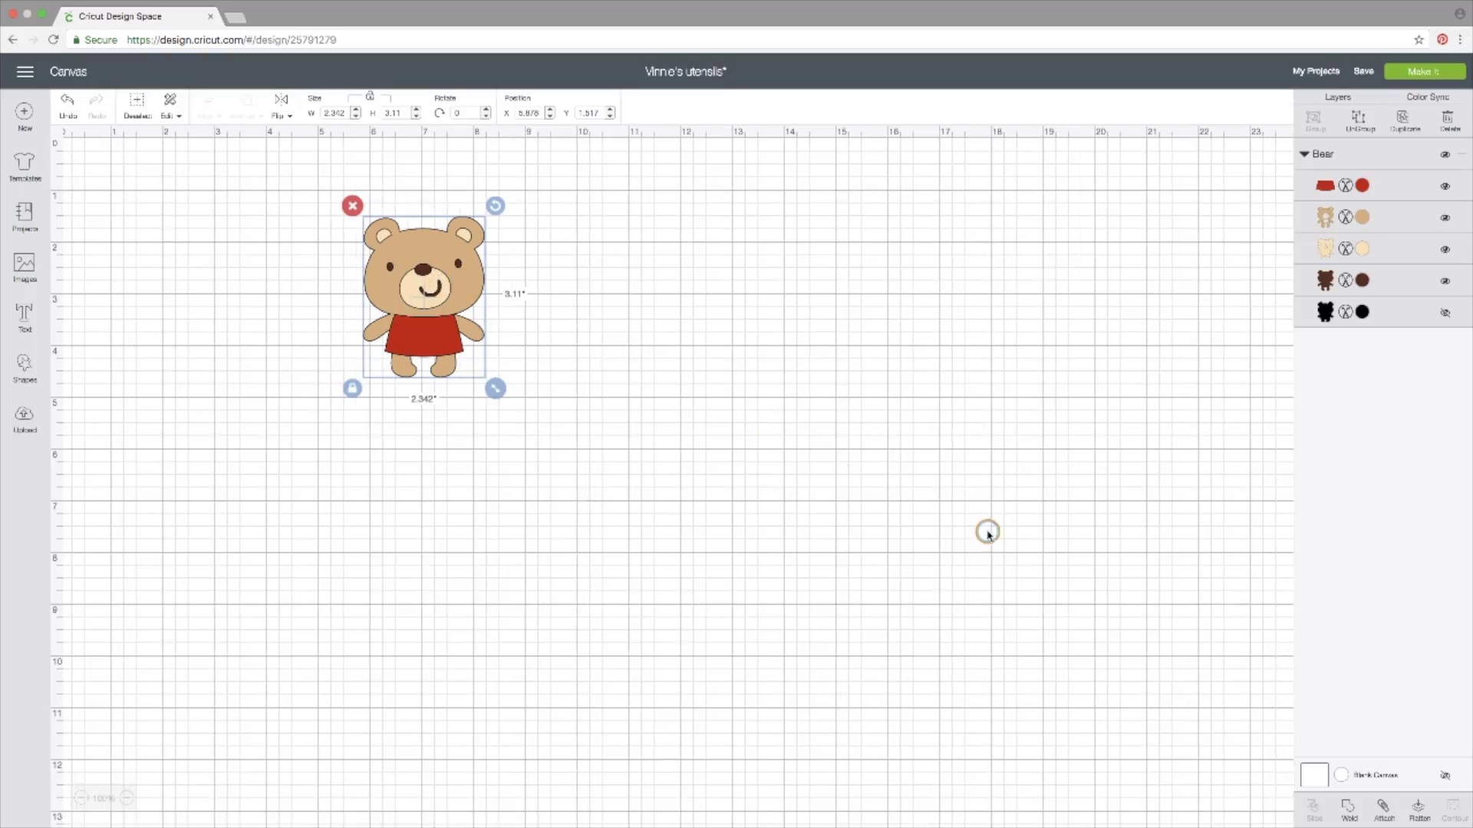
pyautogui.click(1418, 811)
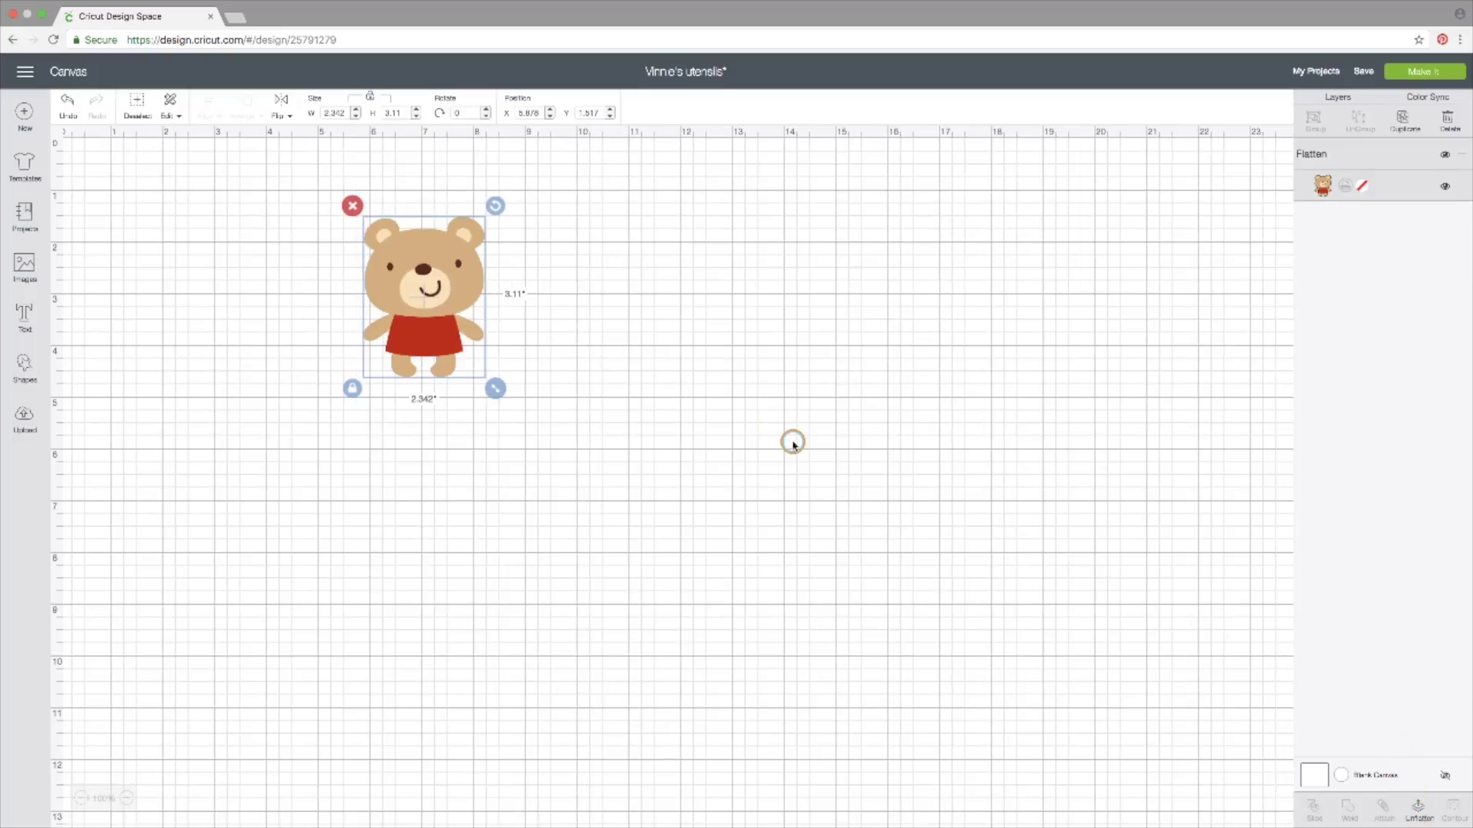
pyautogui.hscroll(1, 793, 443)
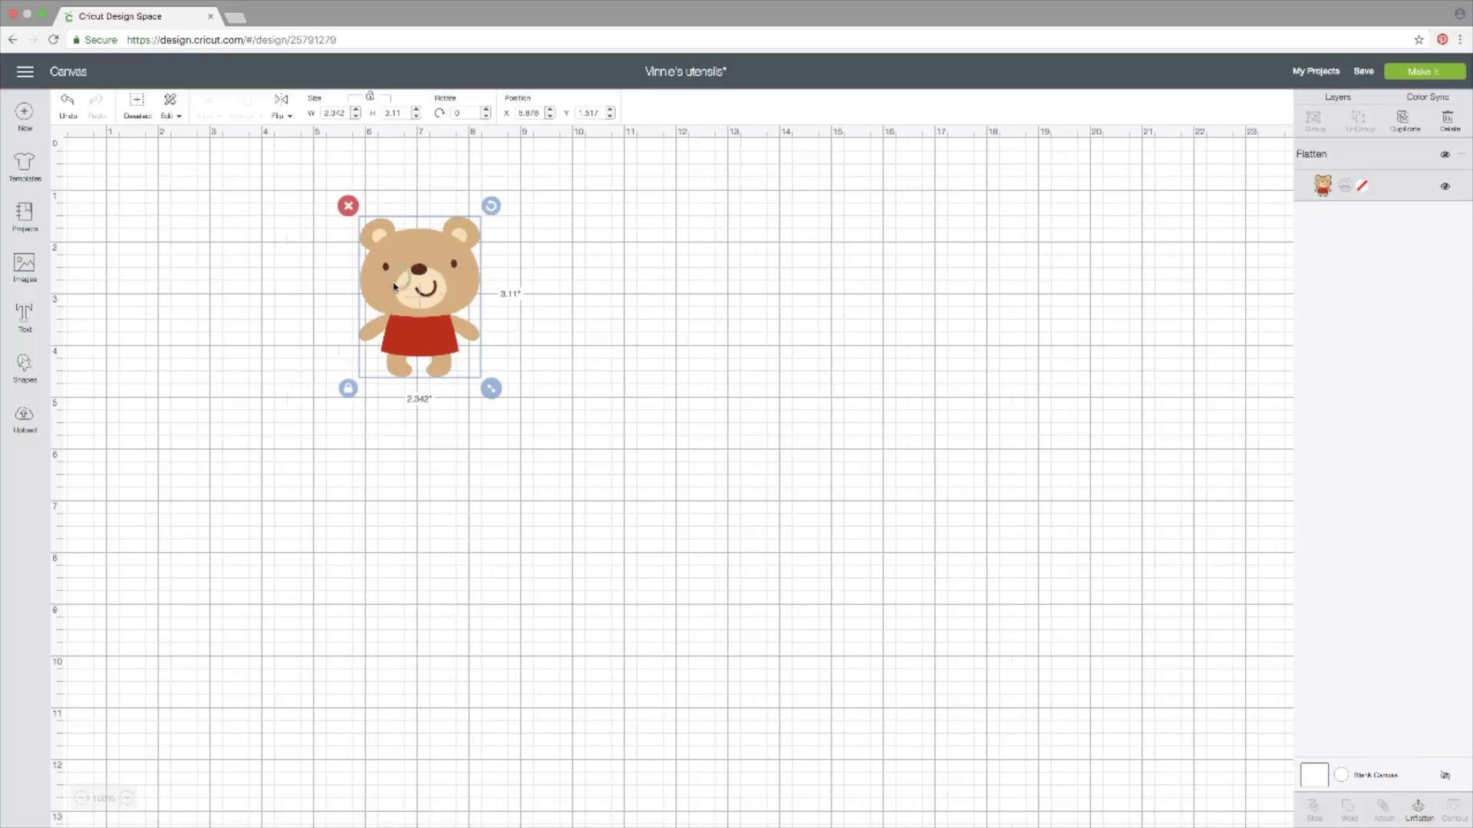
pyautogui.click(432, 338)
pyautogui.click(1321, 365)
pyautogui.click(1052, 264)
# Step: Insert the floral "Happy Mother's Day" image from an image search for "mothers day"
pyautogui.click(25, 263)
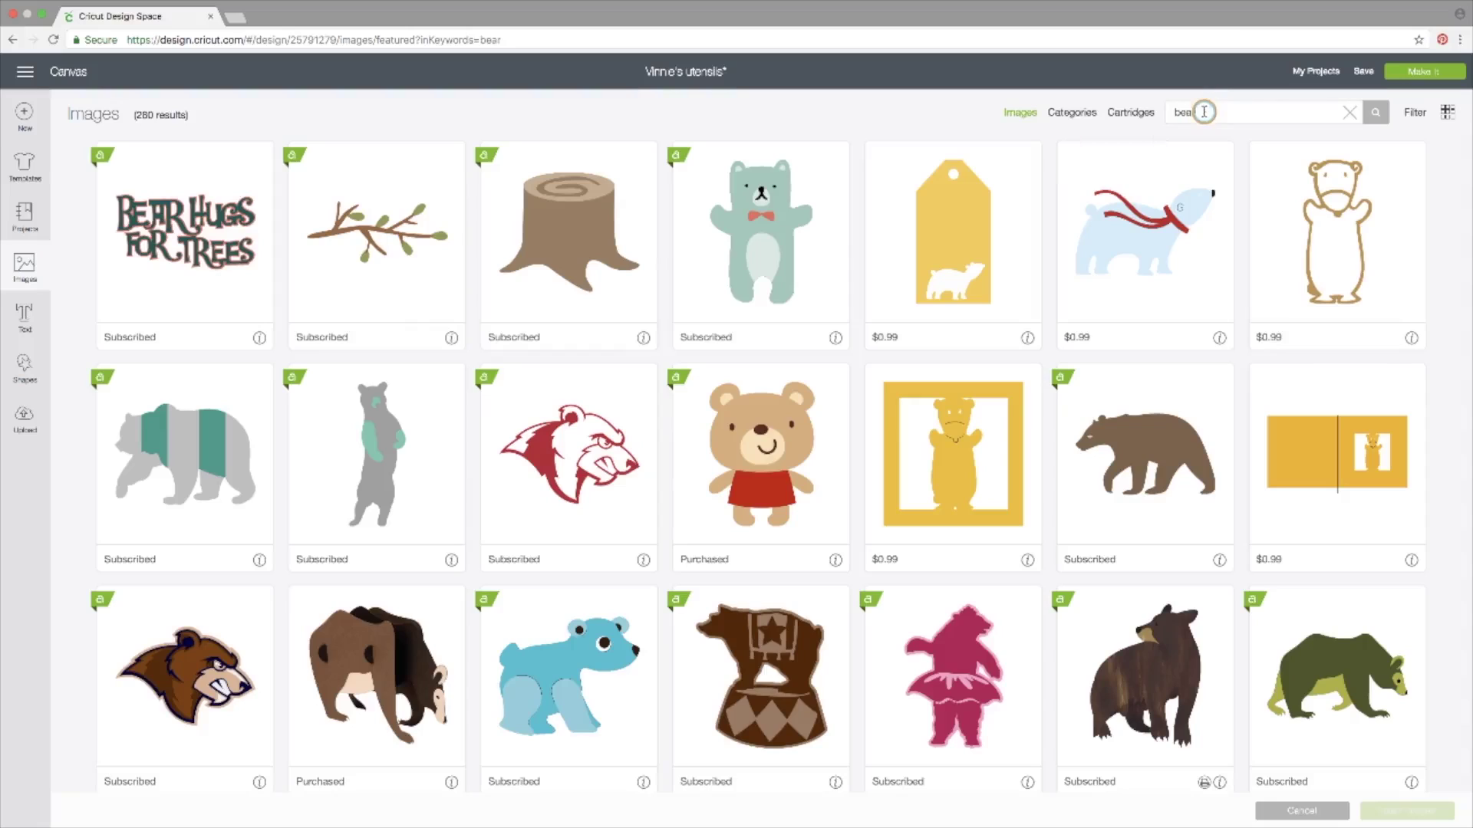
pyautogui.moveTo(1204, 112); pyautogui.dragTo(1154, 114)
pyautogui.write('mothers day')
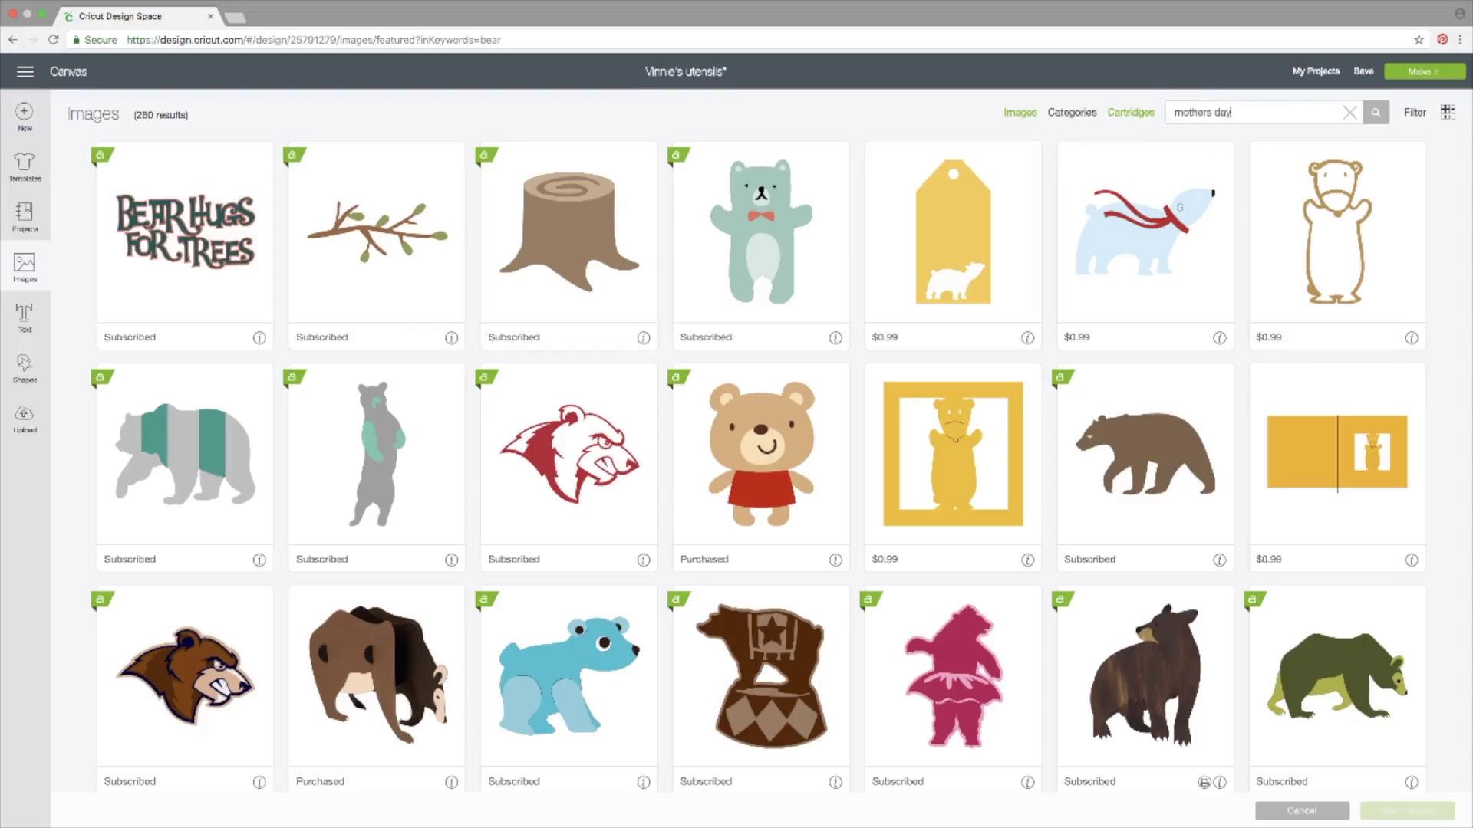
pyautogui.press('Return')
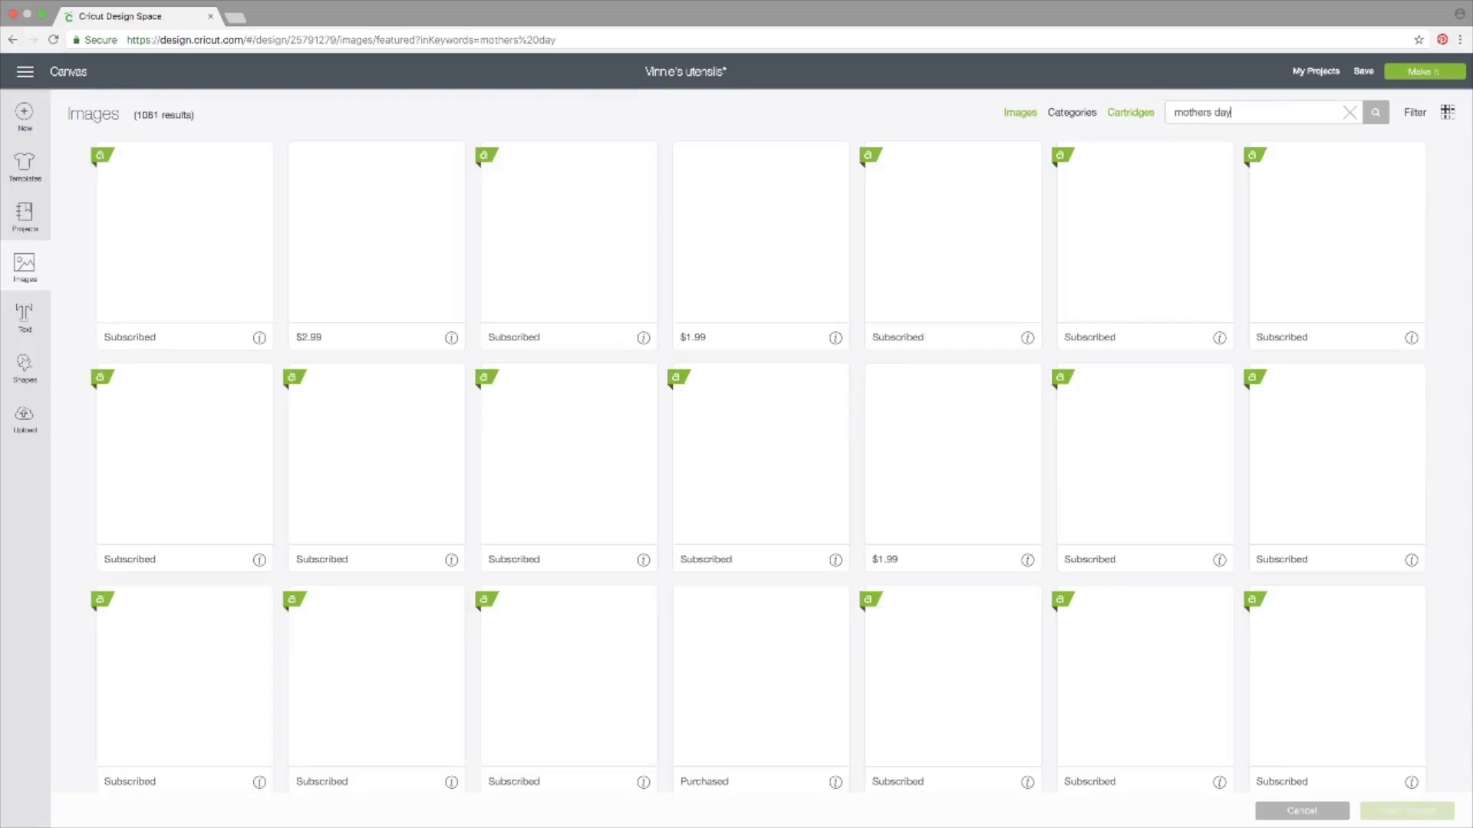
pyautogui.scroll(-10, 1053, 431)
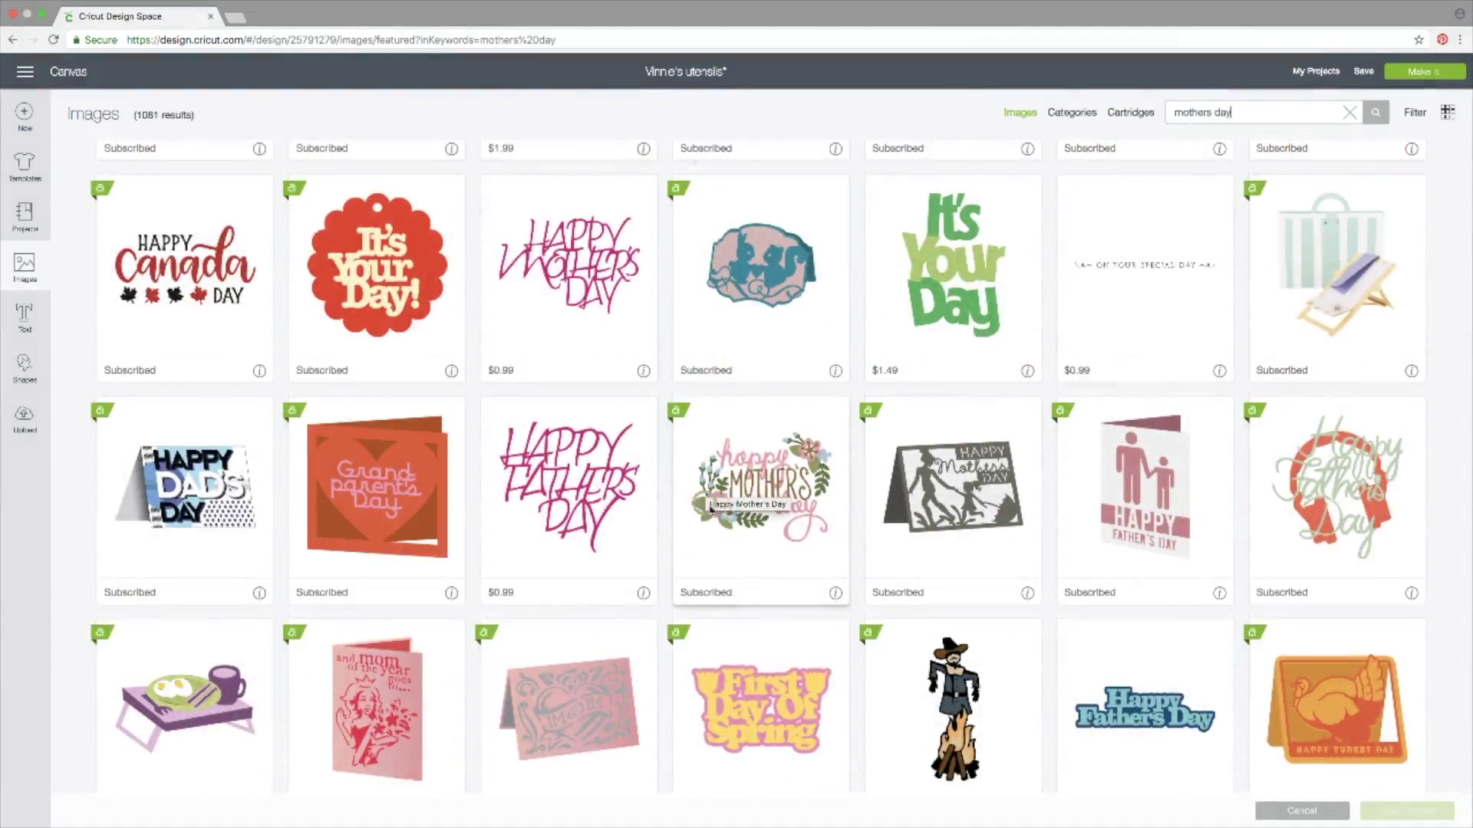
pyautogui.click(757, 497)
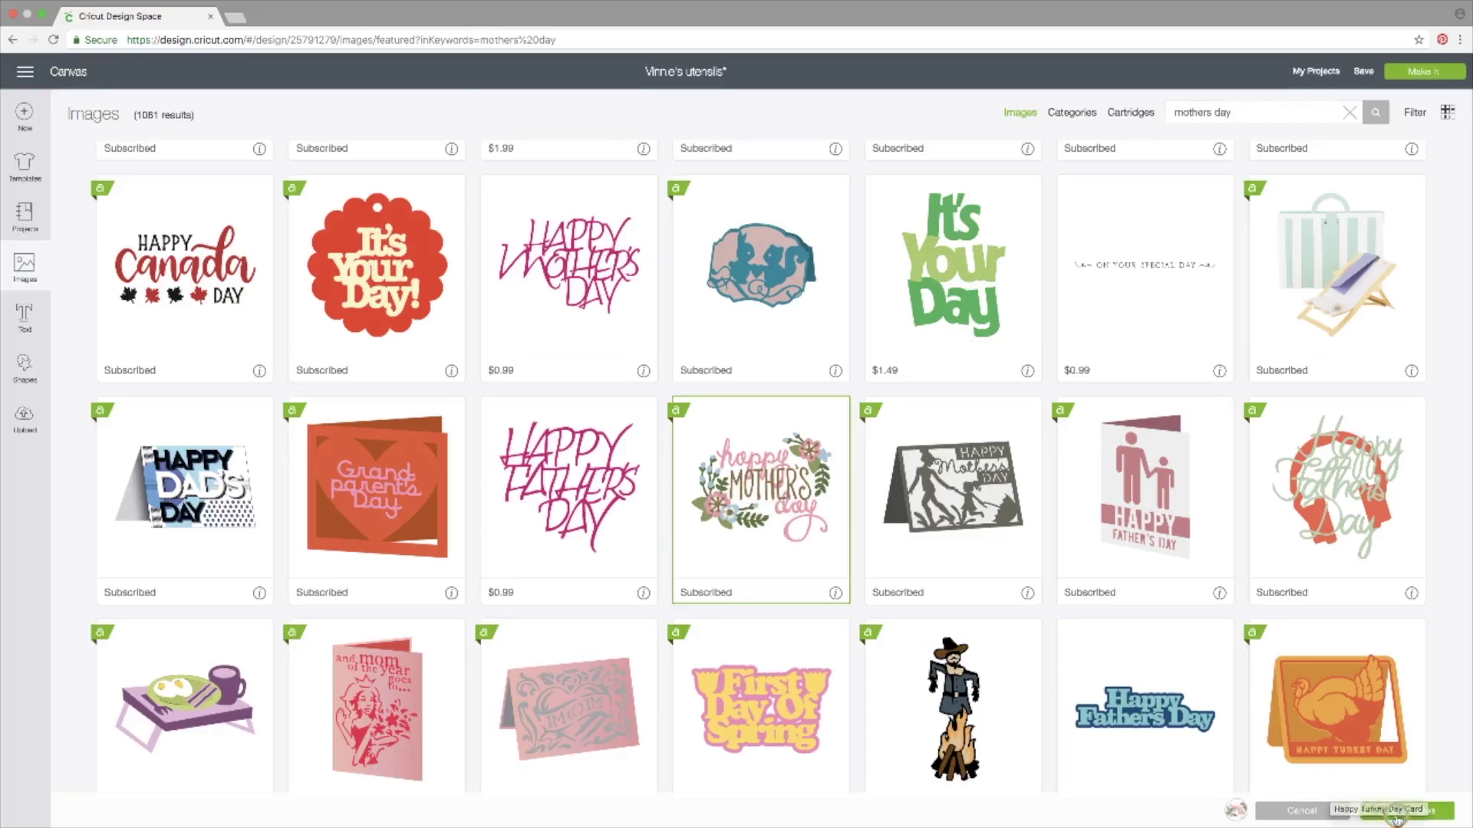
pyautogui.click(1388, 810)
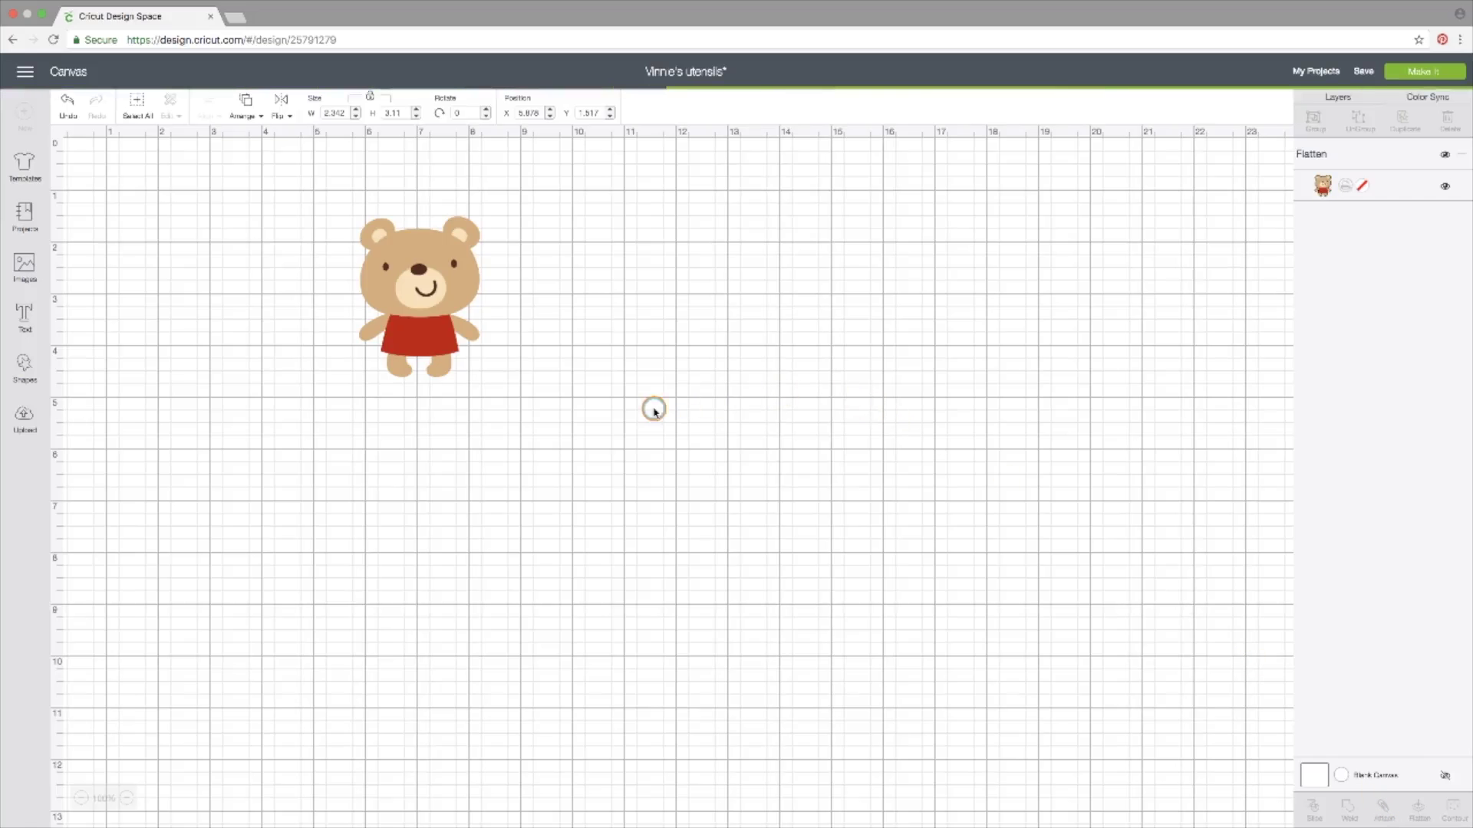
# Step: Place the Happy Mother's Day image beside the bear at about X 9.9, Y 1.8 and flatten its layers
pyautogui.moveTo(243, 279); pyautogui.dragTo(701, 322)
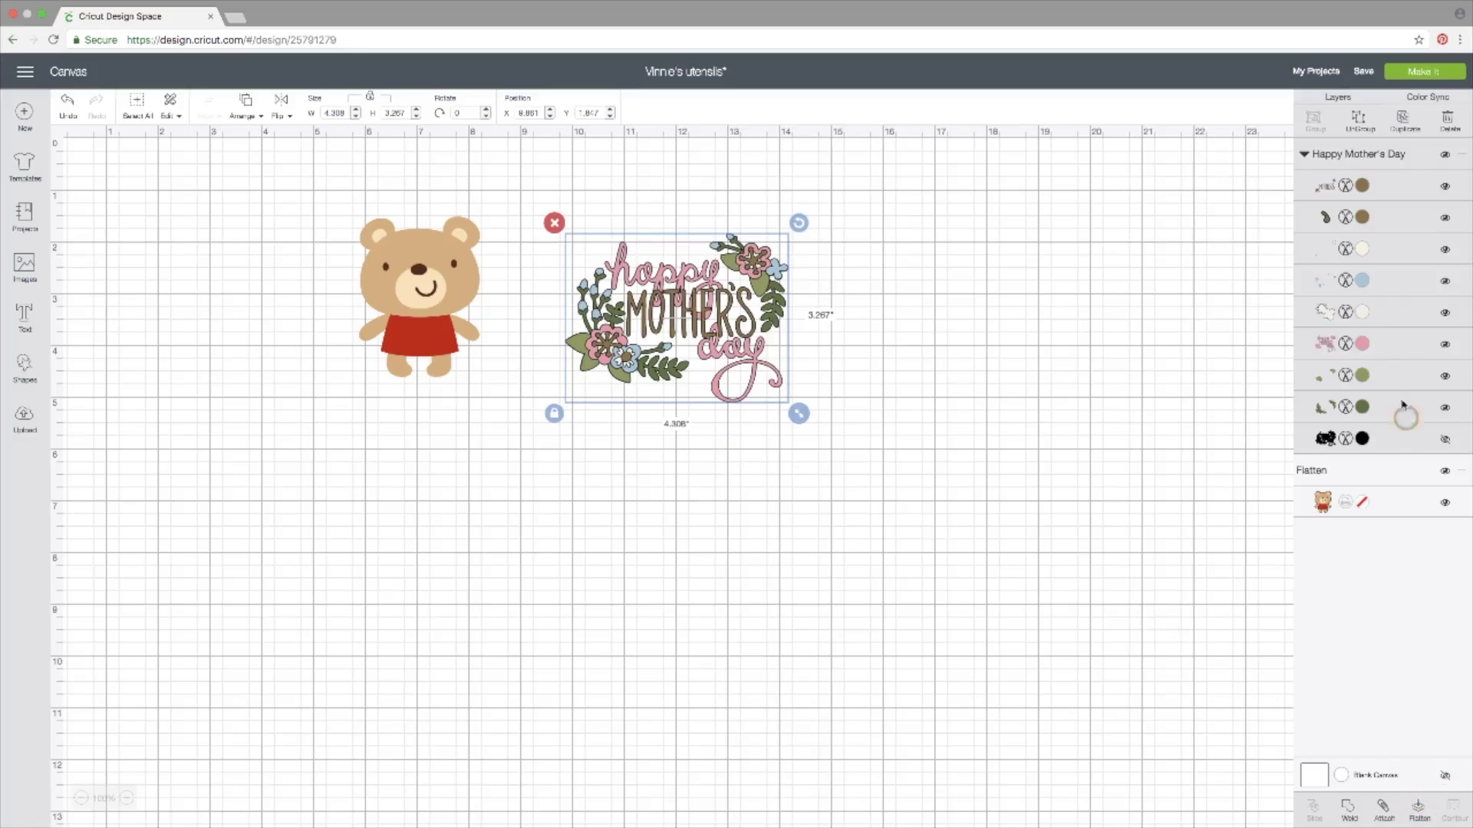
pyautogui.click(1417, 818)
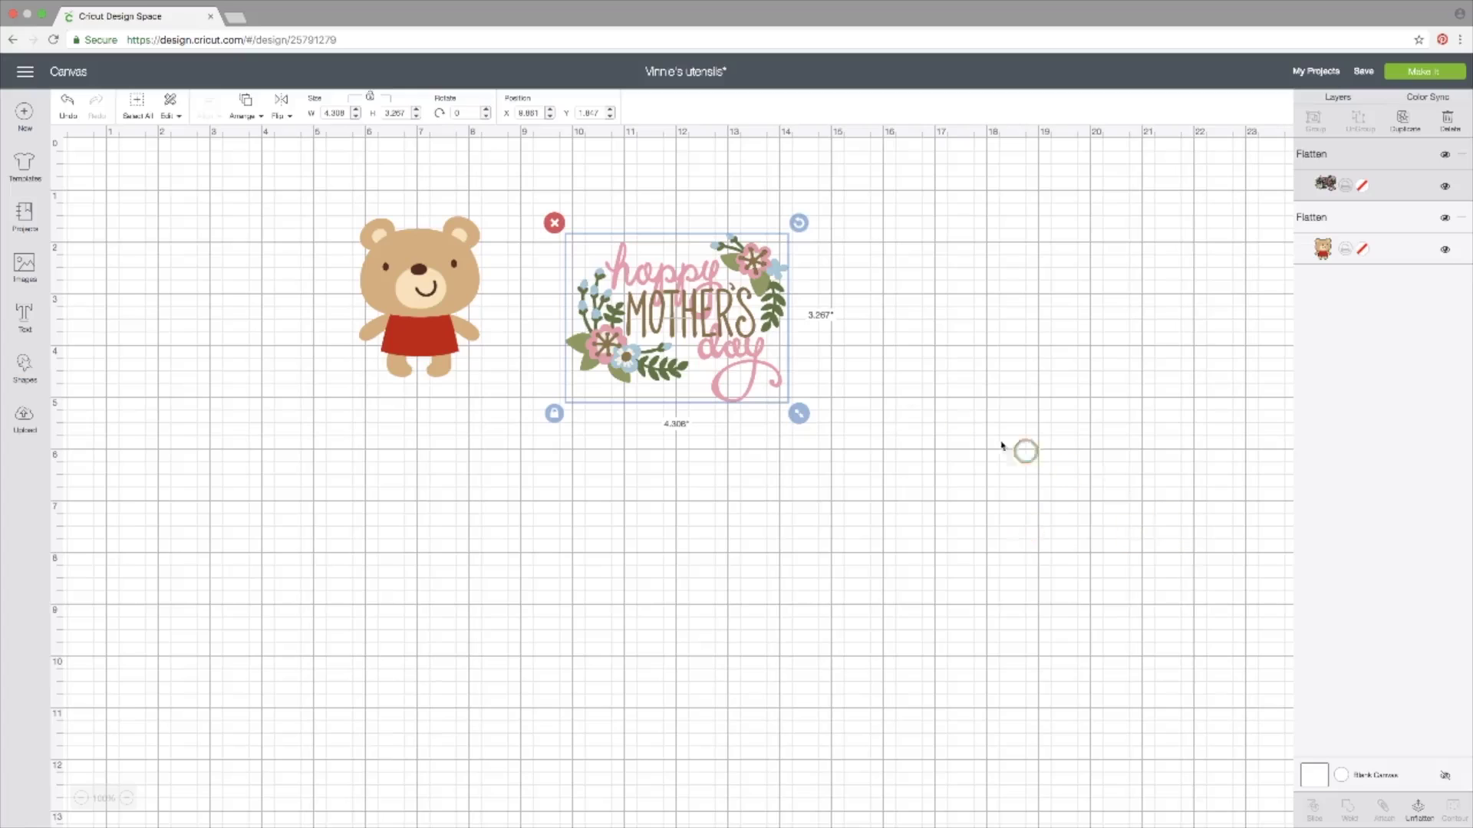
pyautogui.hscroll(-1, 286, 336)
pyautogui.hscroll(1, 286, 337)
# Step: Add a square about 5.99 inches wide at about X 16, Y 2.2 and color it white
pyautogui.click(24, 366)
pyautogui.click(80, 269)
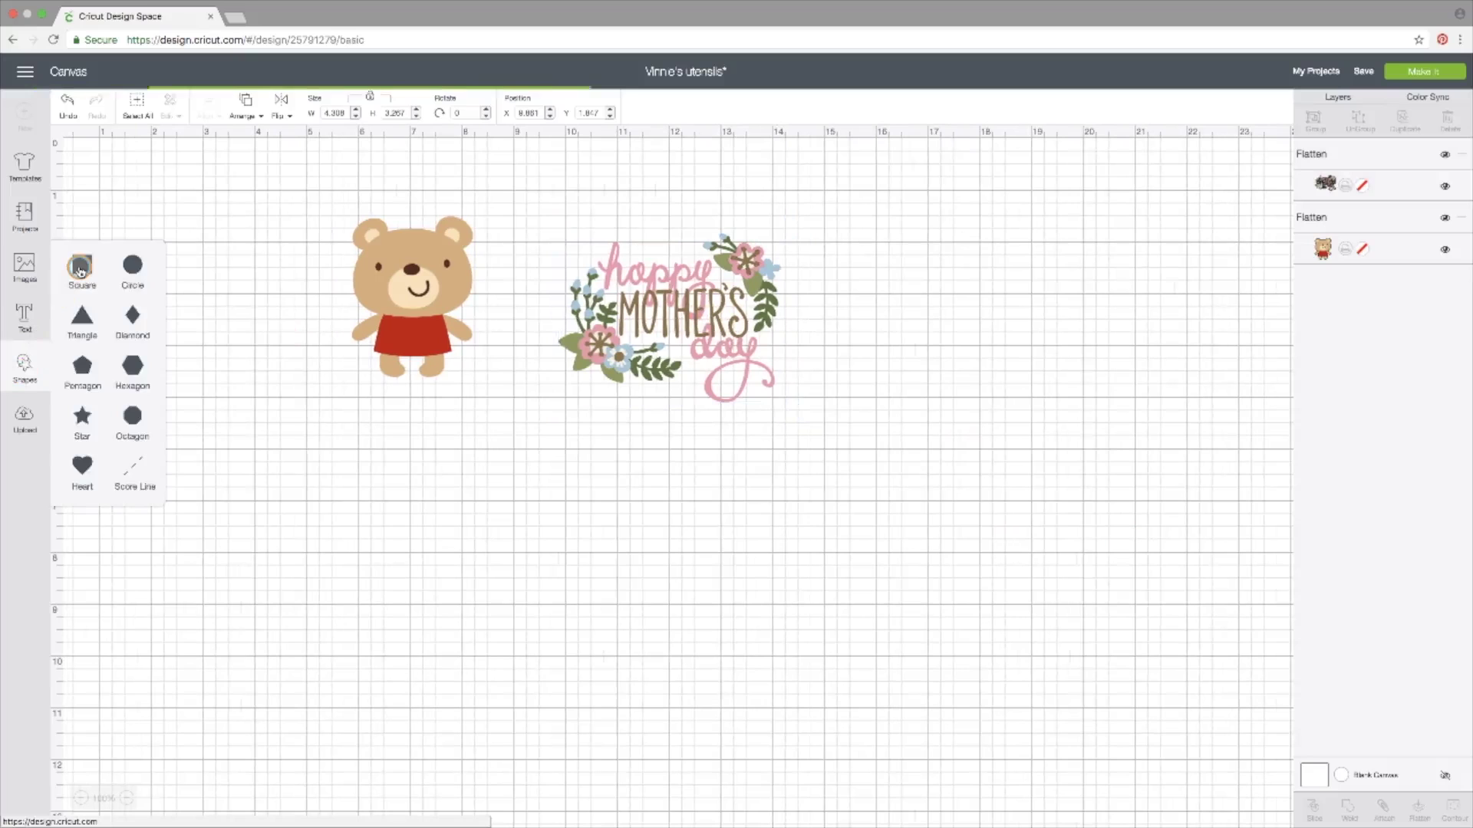
pyautogui.moveTo(210, 296); pyautogui.dragTo(960, 332)
pyautogui.moveTo(1050, 423); pyautogui.dragTo(1196, 651)
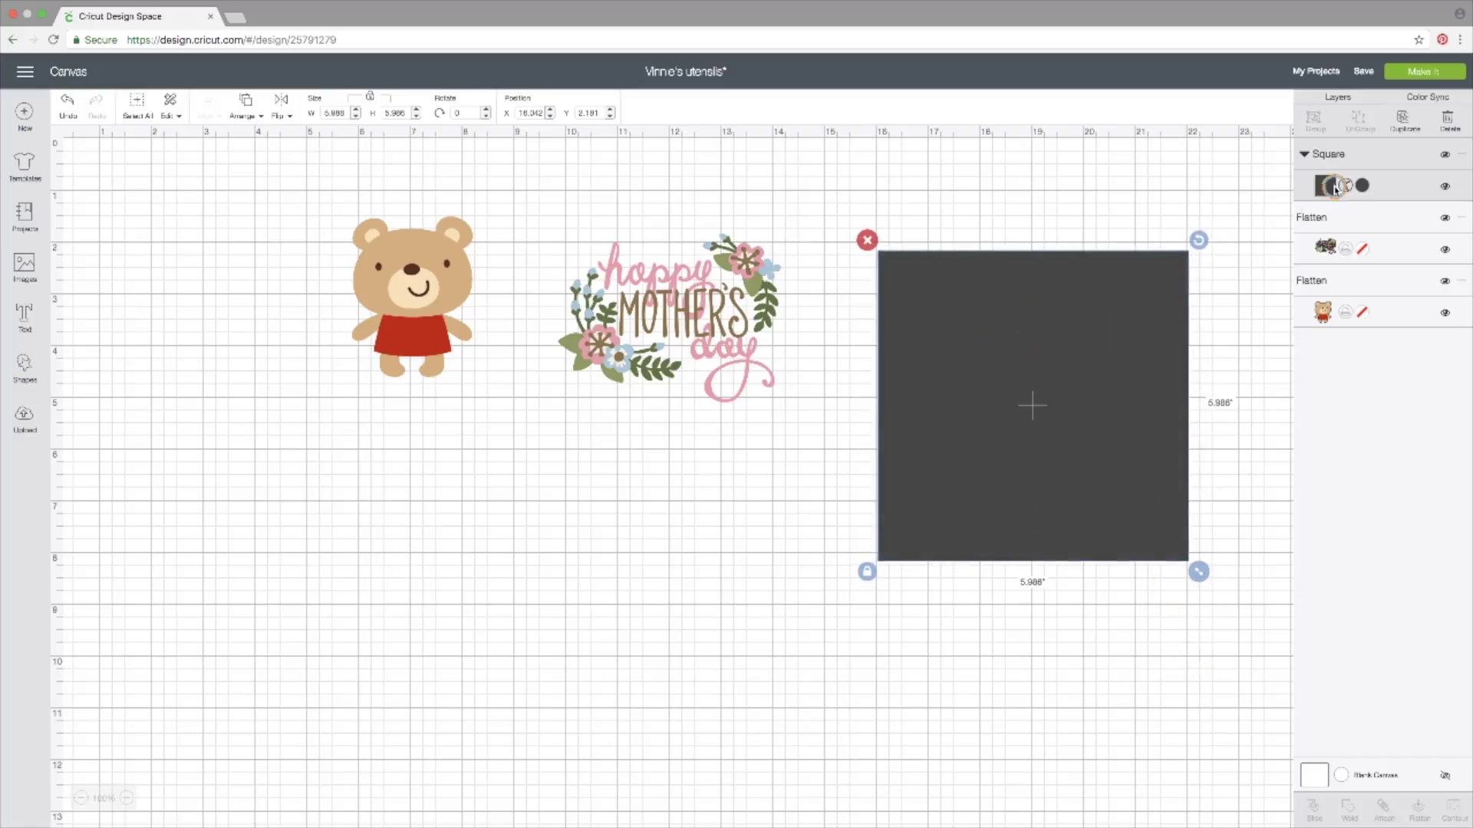
pyautogui.click(1362, 185)
pyautogui.click(1146, 278)
pyautogui.click(680, 497)
# Step: Move the flattened Mother's Day image onto the white square at about X 16.9, Y 2.9 and bring it to the front
pyautogui.click(675, 315)
pyautogui.moveTo(675, 315); pyautogui.dragTo(1025, 362)
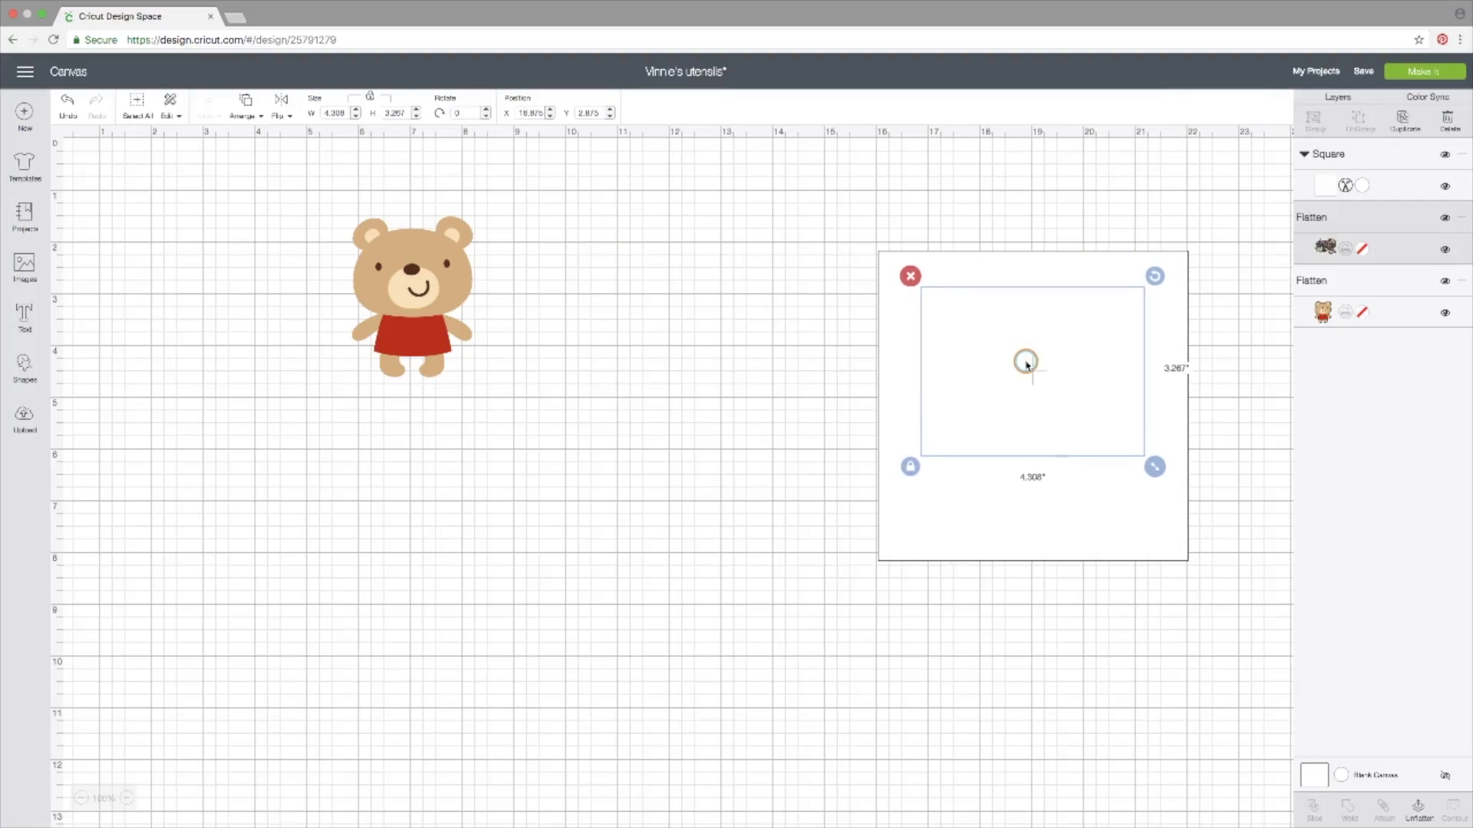
pyautogui.click(240, 115)
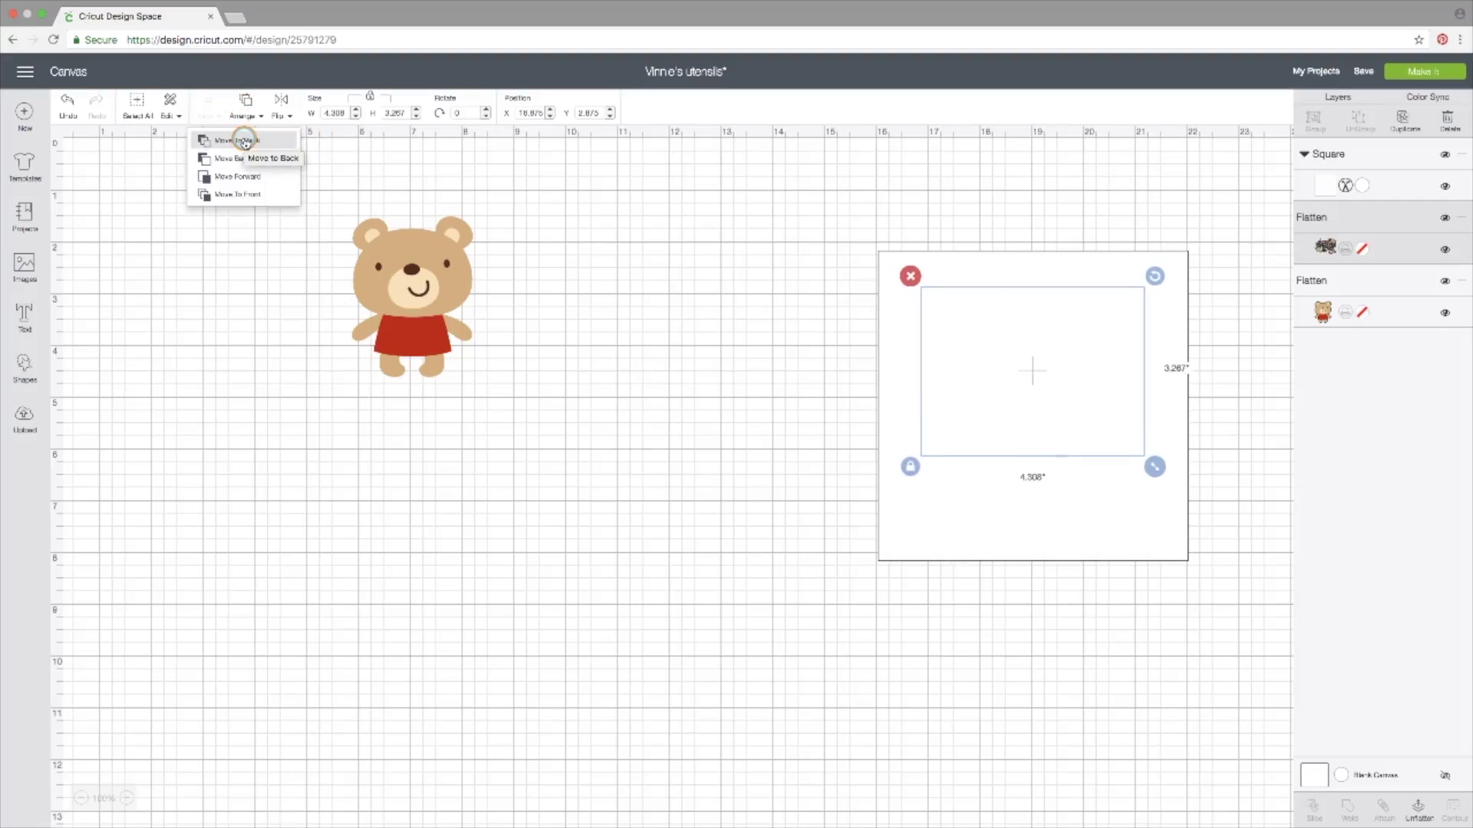
pyautogui.click(238, 194)
pyautogui.click(828, 414)
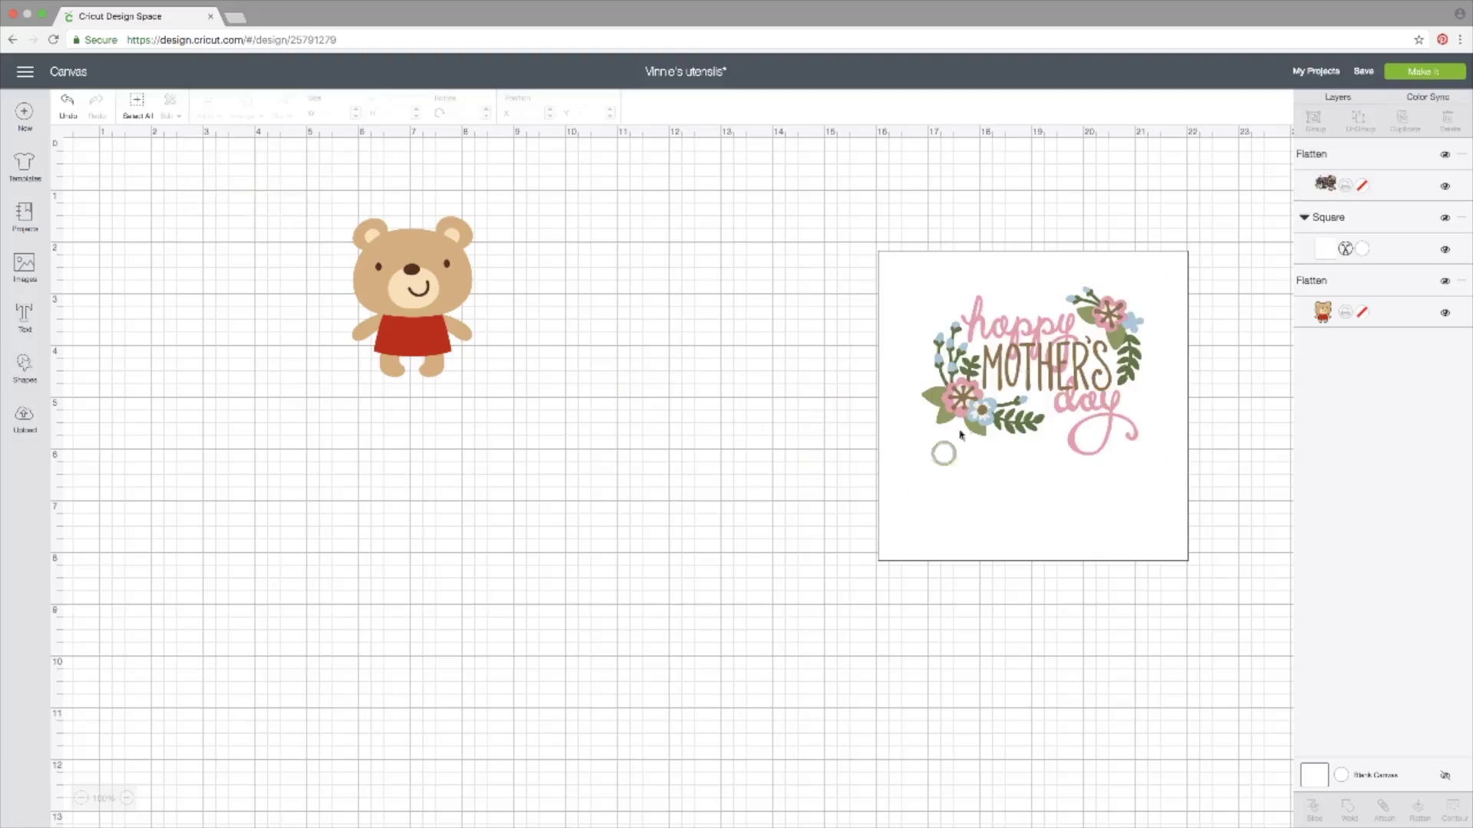
# Step: Attach the flattened Mother's Day image to the white square
pyautogui.click(1022, 373)
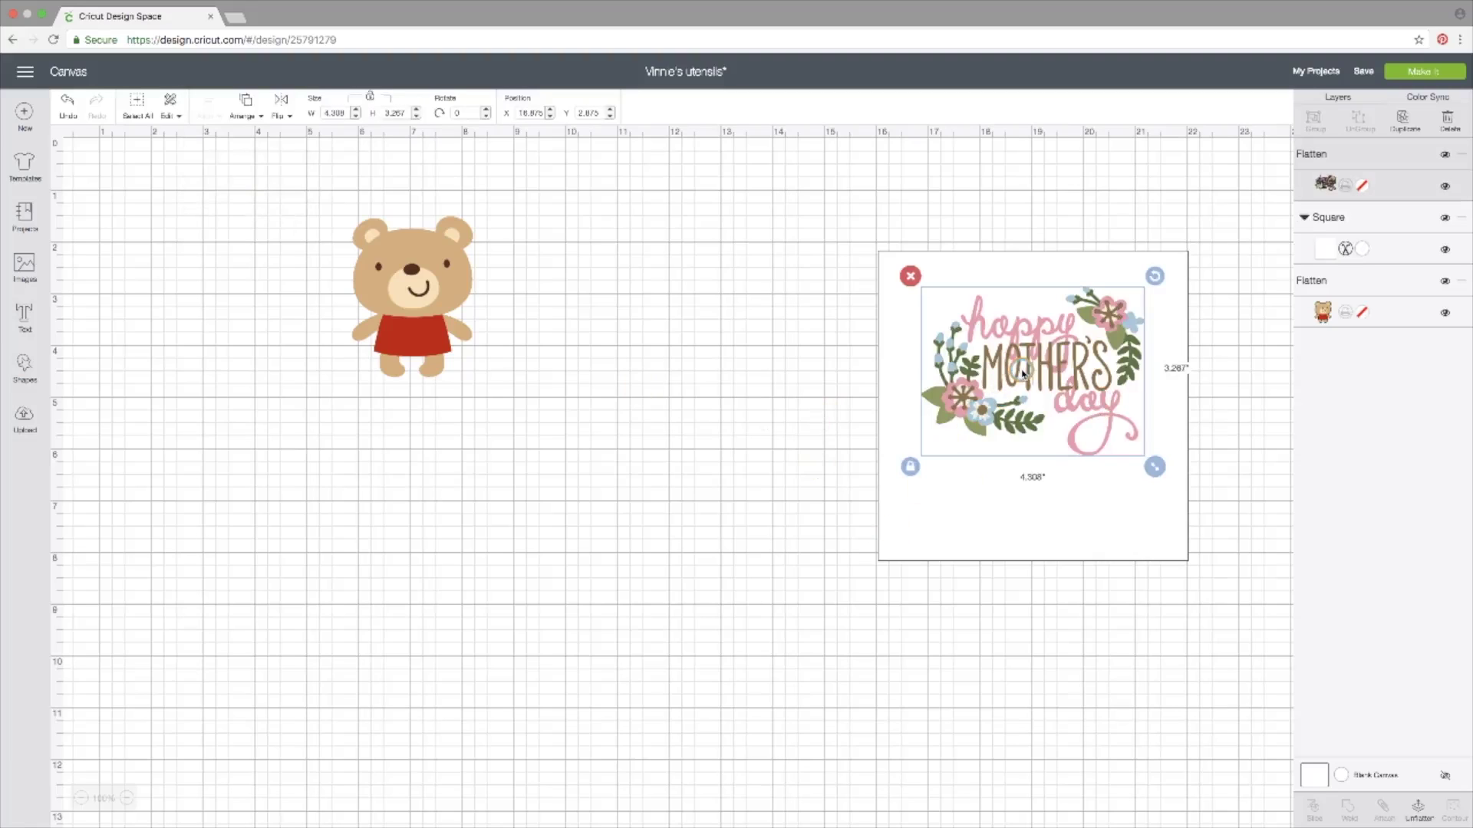
pyautogui.keyDown('shift'); pyautogui.click(1010, 508); pyautogui.keyUp('shift')
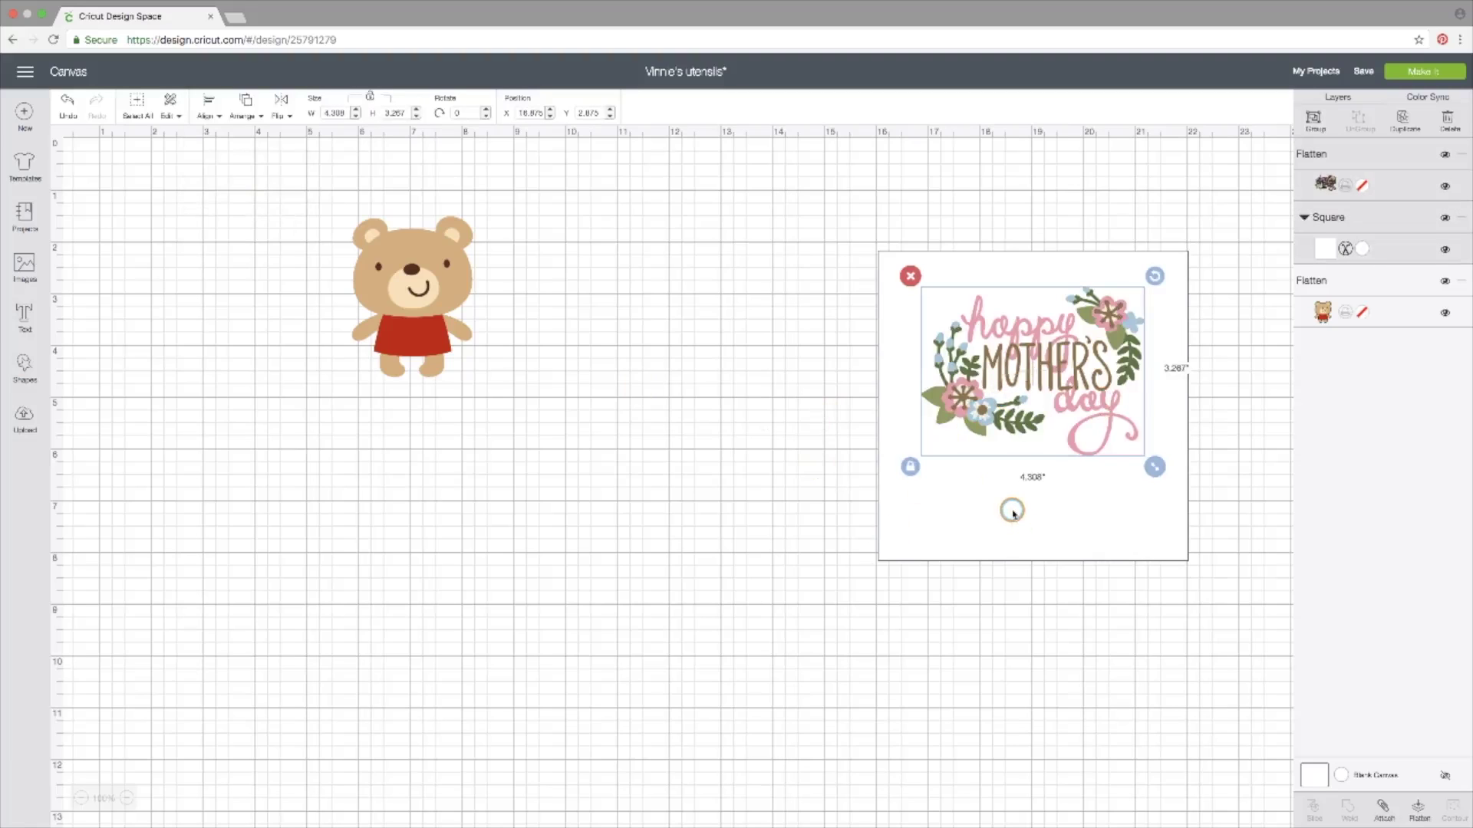
pyautogui.click(1384, 809)
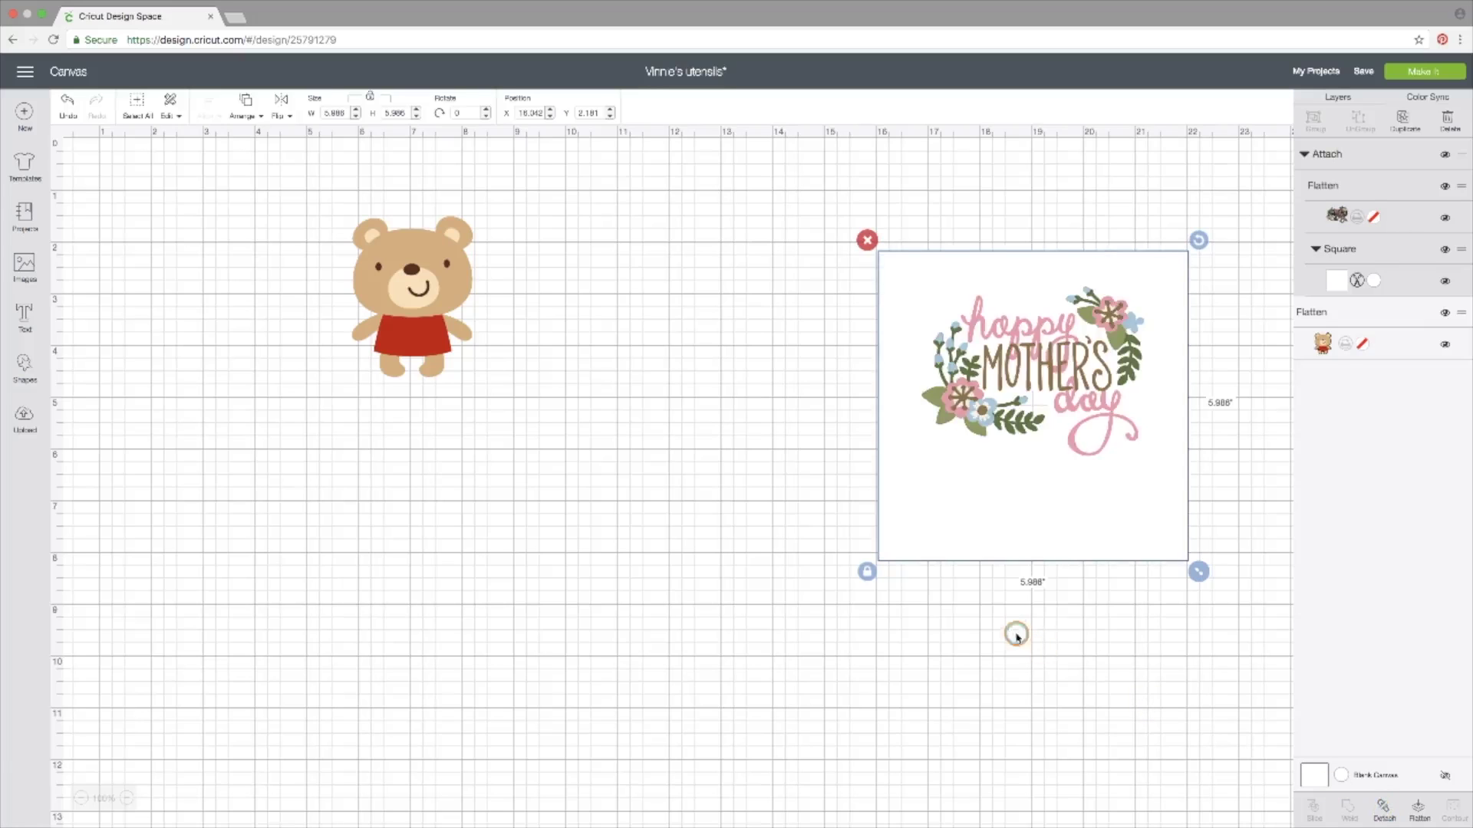
# Step: Delete the flattened bear and move the attached Mother's Day card to about X 6.7, Y 1.3
pyautogui.click(362, 274)
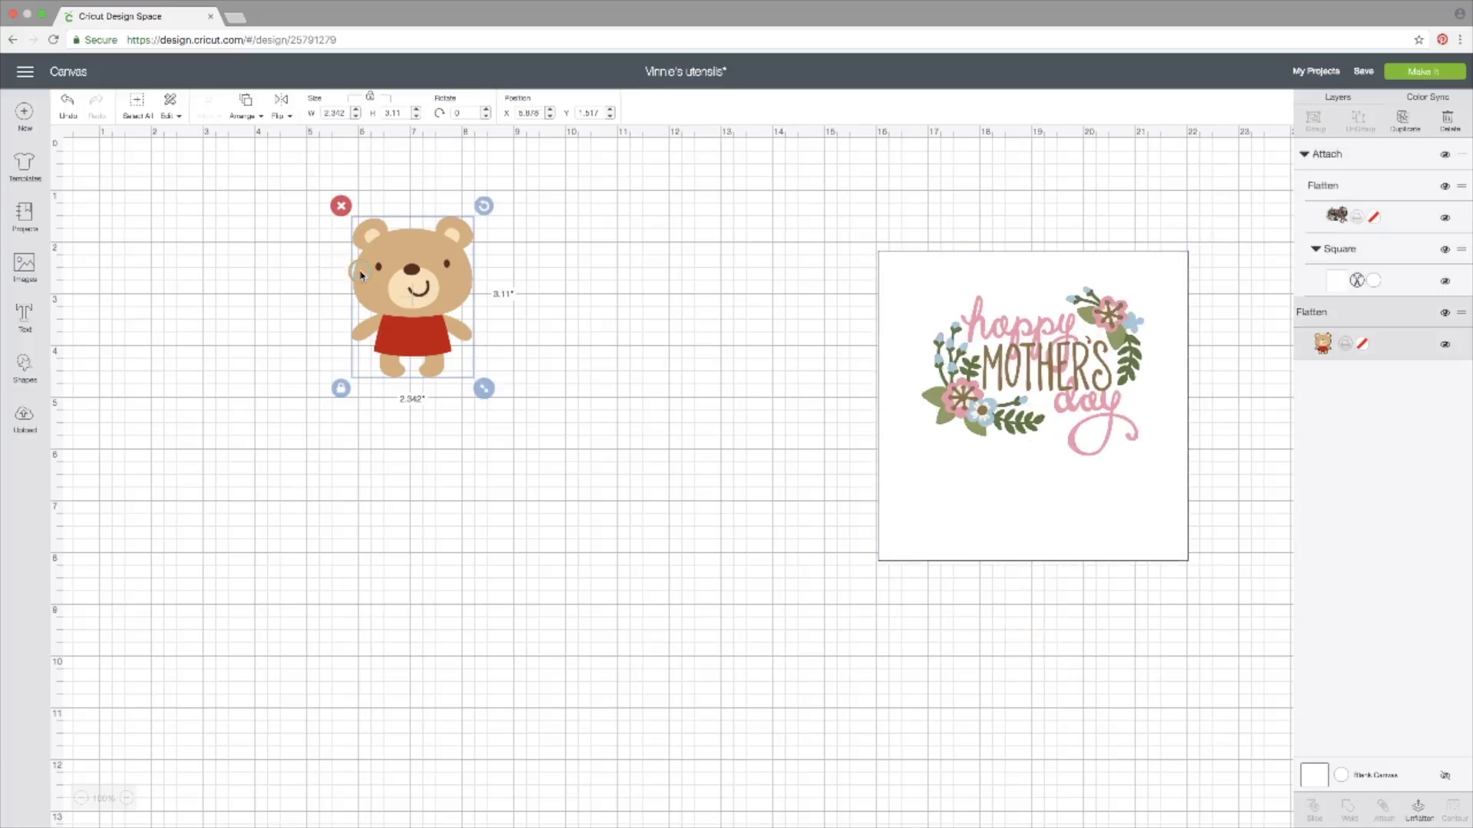
pyautogui.press('Delete')
pyautogui.moveTo(913, 457); pyautogui.dragTo(434, 410)
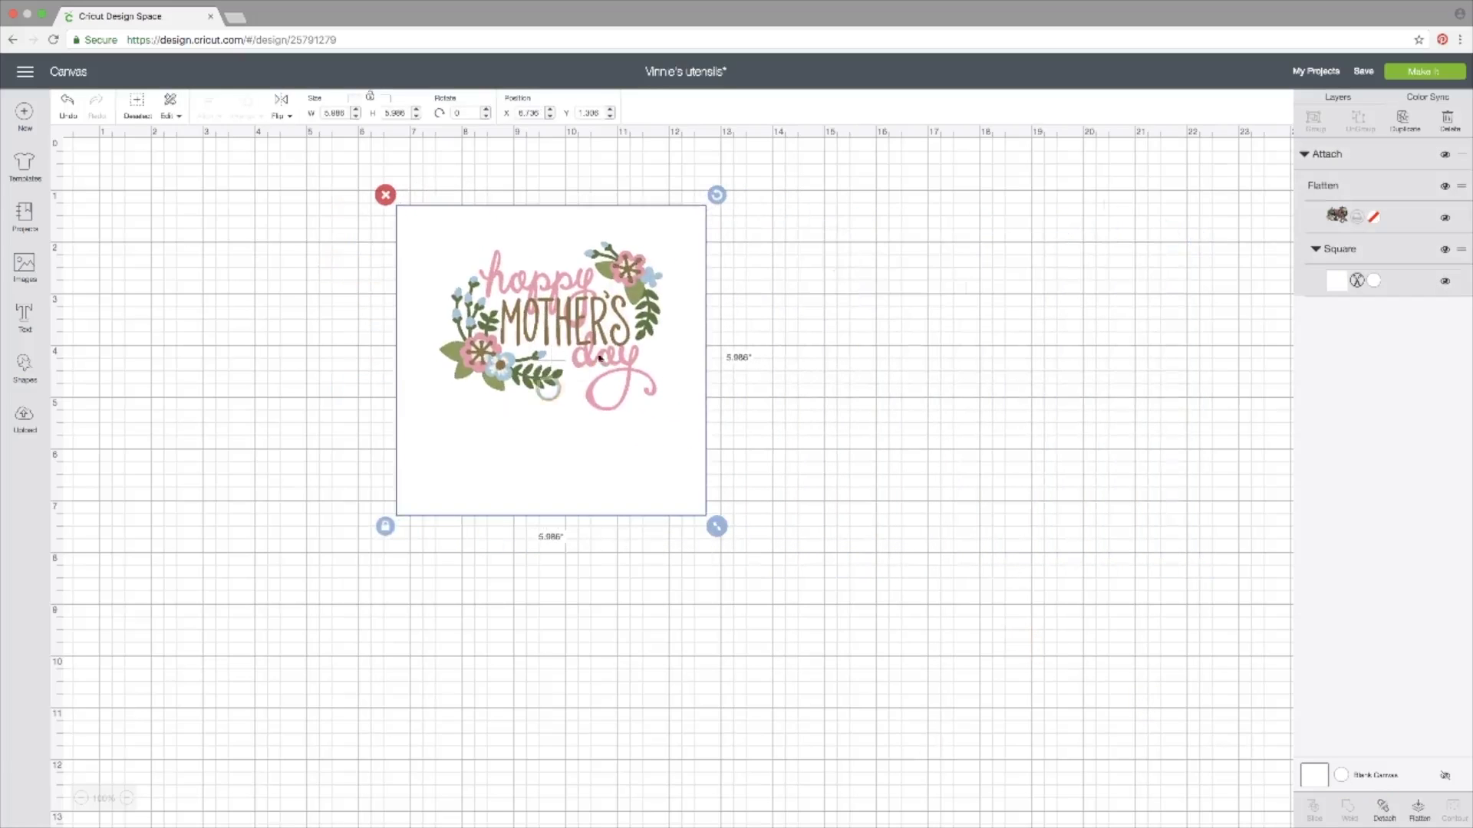
# Step: Preview the attached card on the print-then-cut mat and return to the canvas
pyautogui.click(1398, 73)
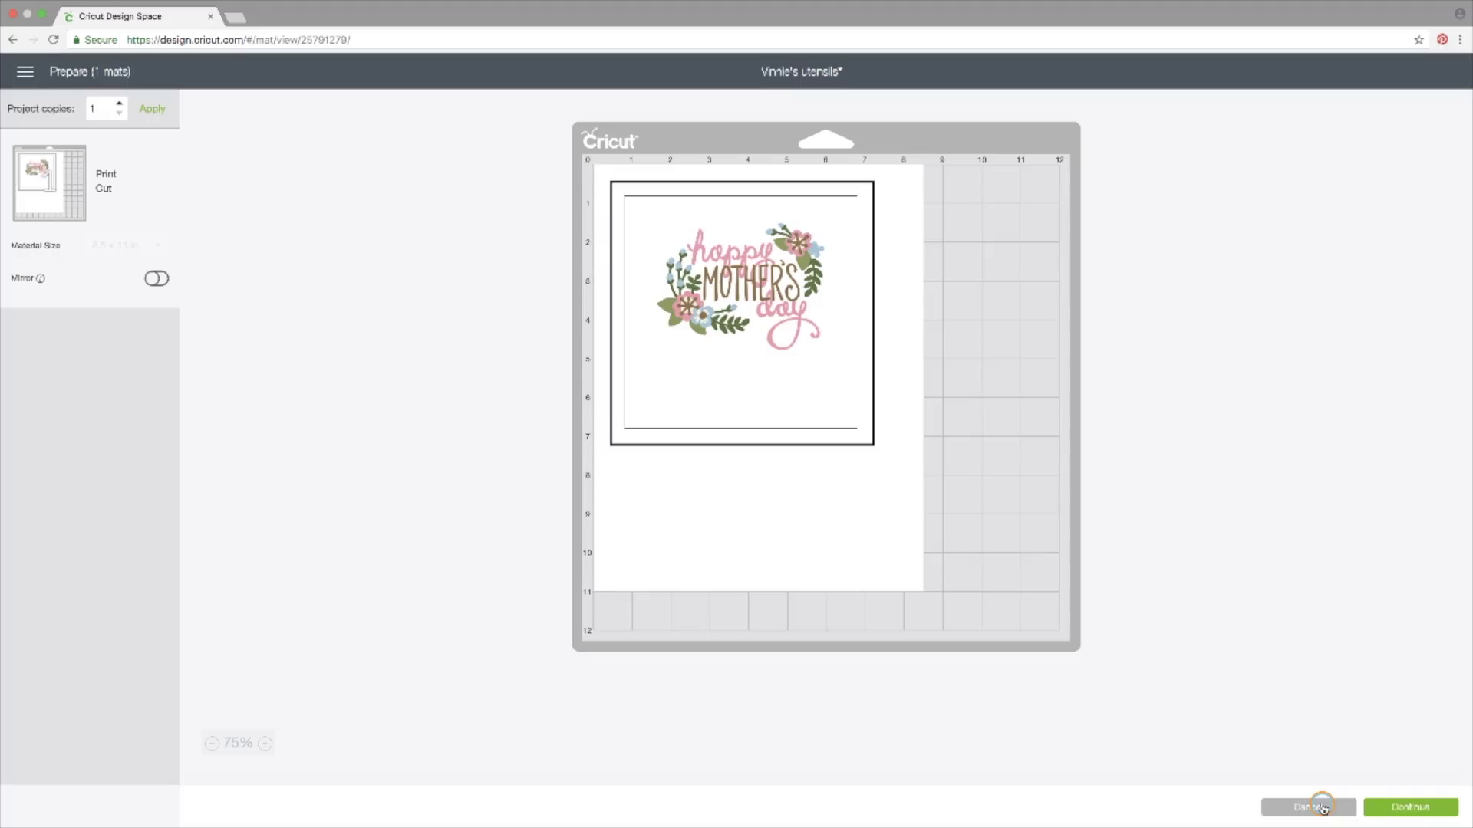
pyautogui.click(1312, 807)
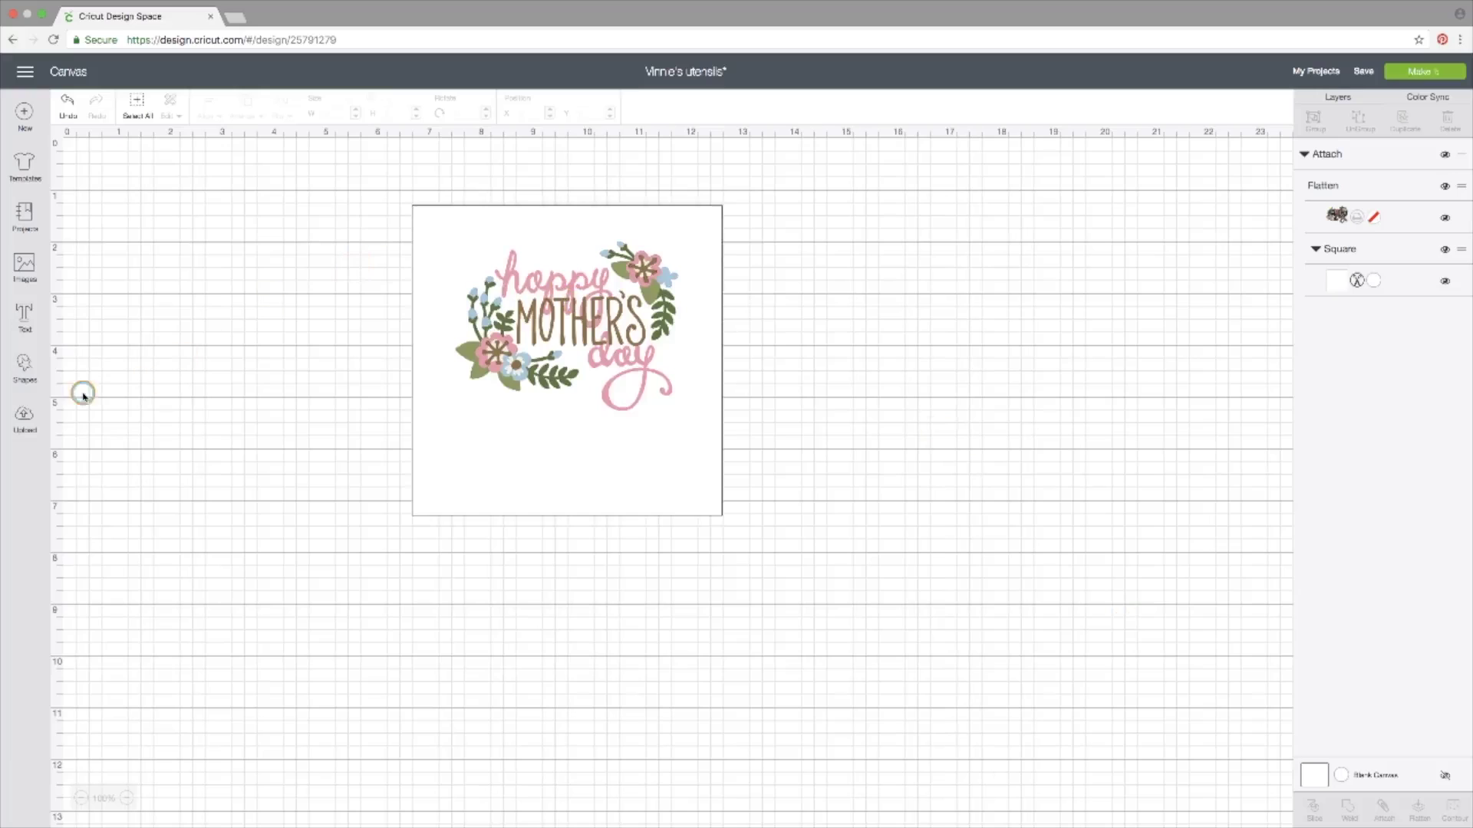
# Step: Delete the Mother's Day card from the canvas and add a score line
pyautogui.click(24, 368)
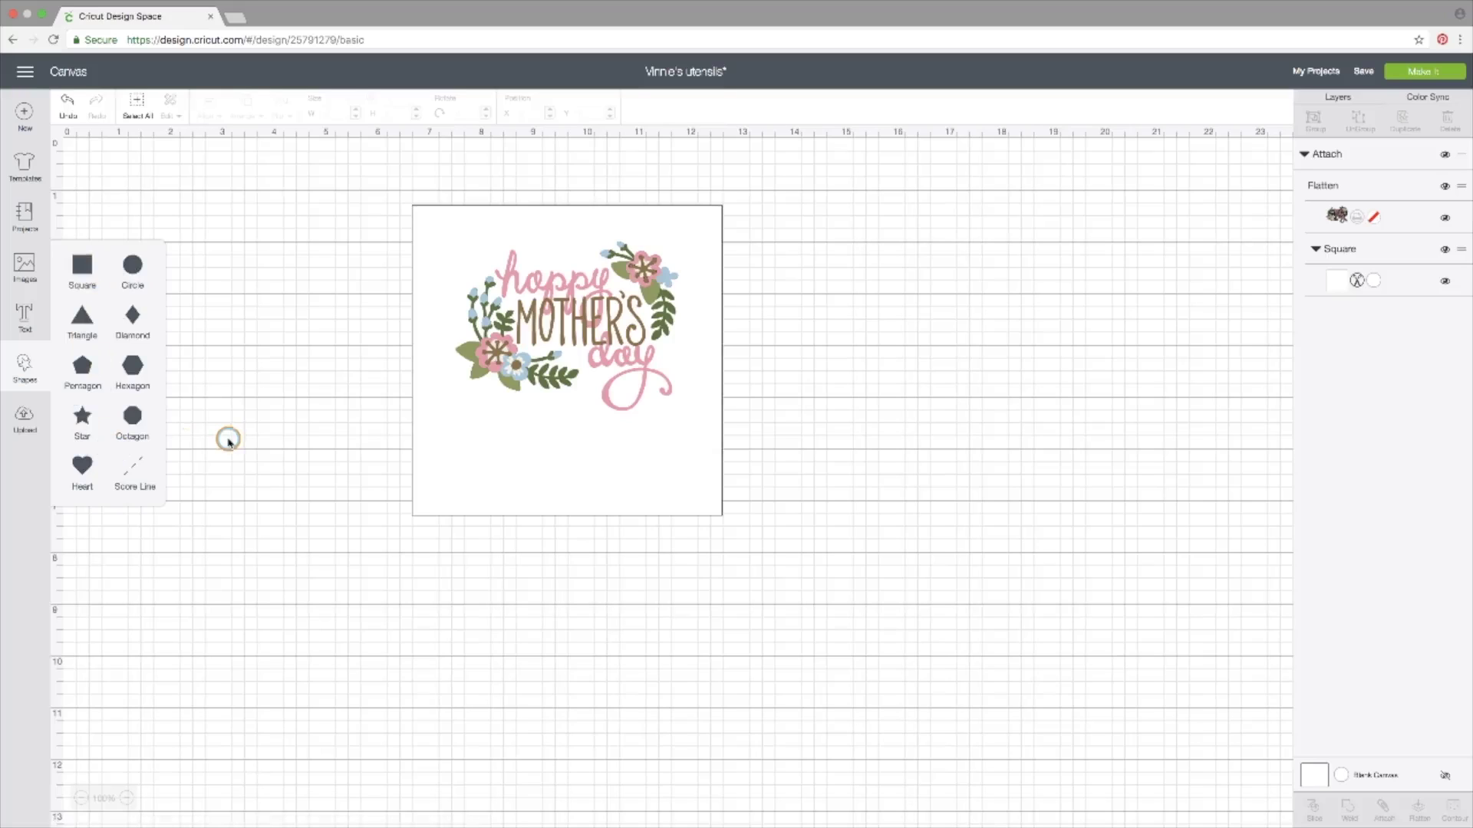
pyautogui.click(132, 469)
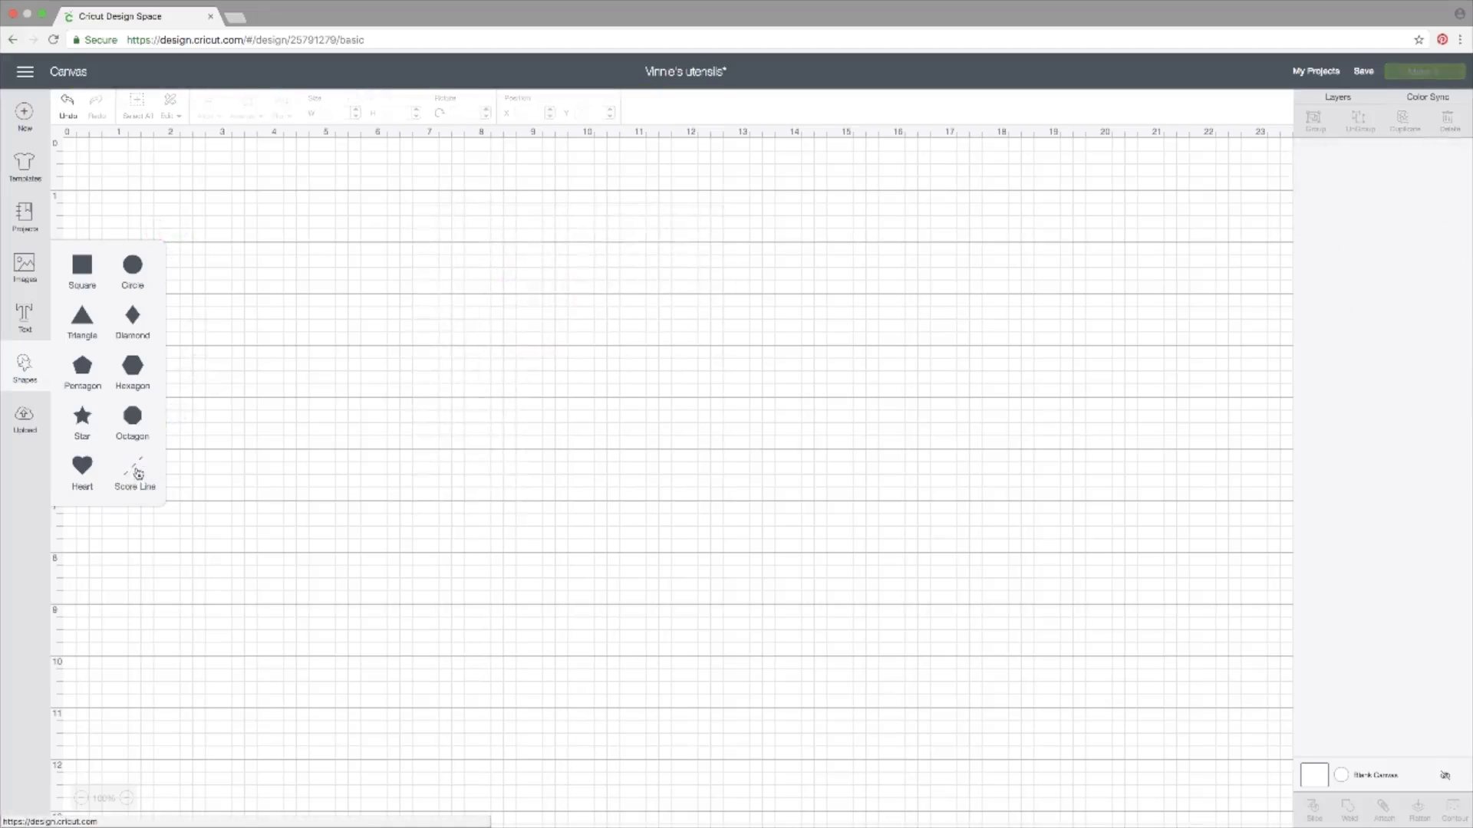
pyautogui.click(136, 473)
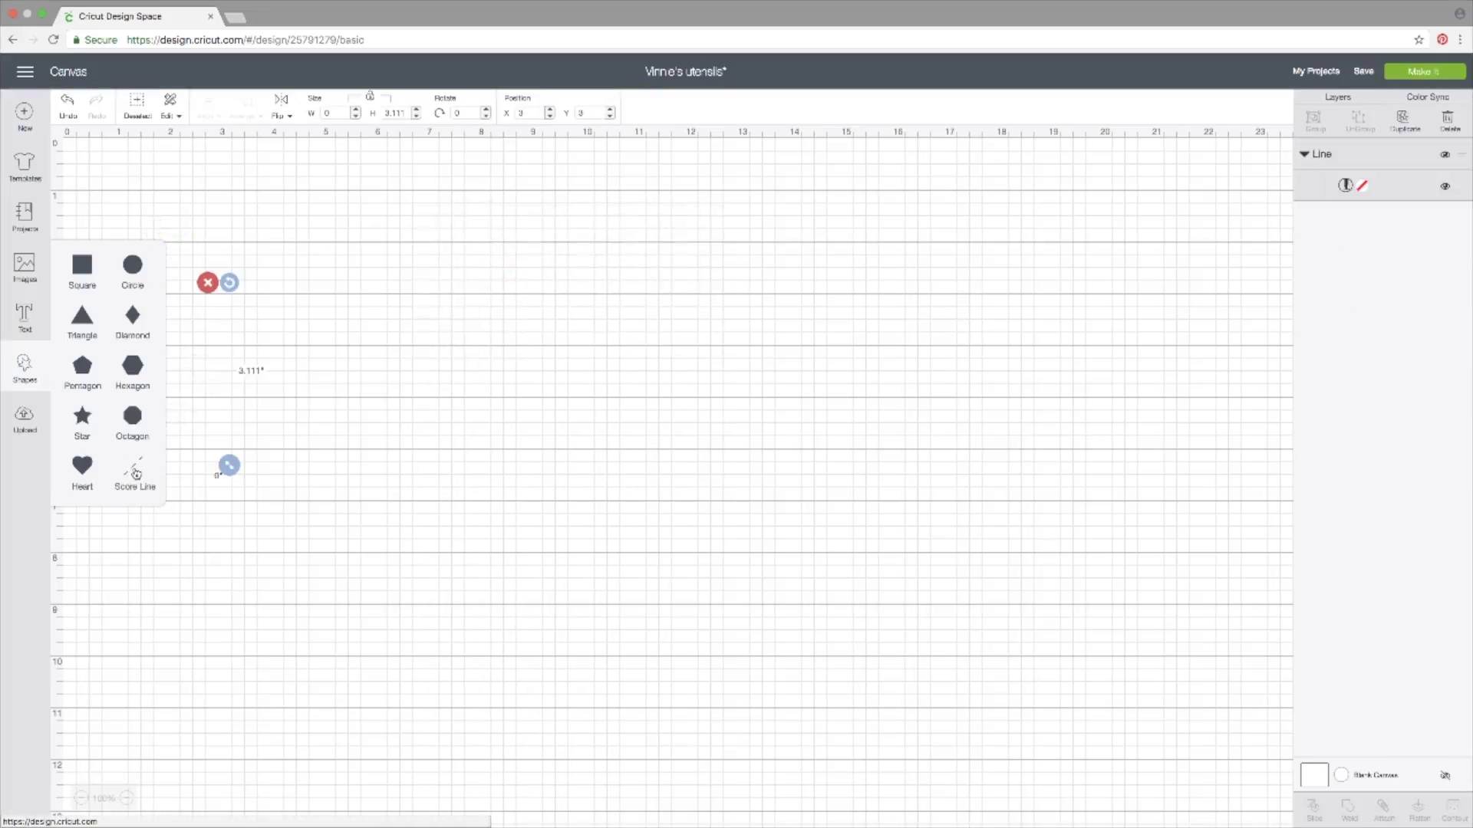
pyautogui.click(207, 388)
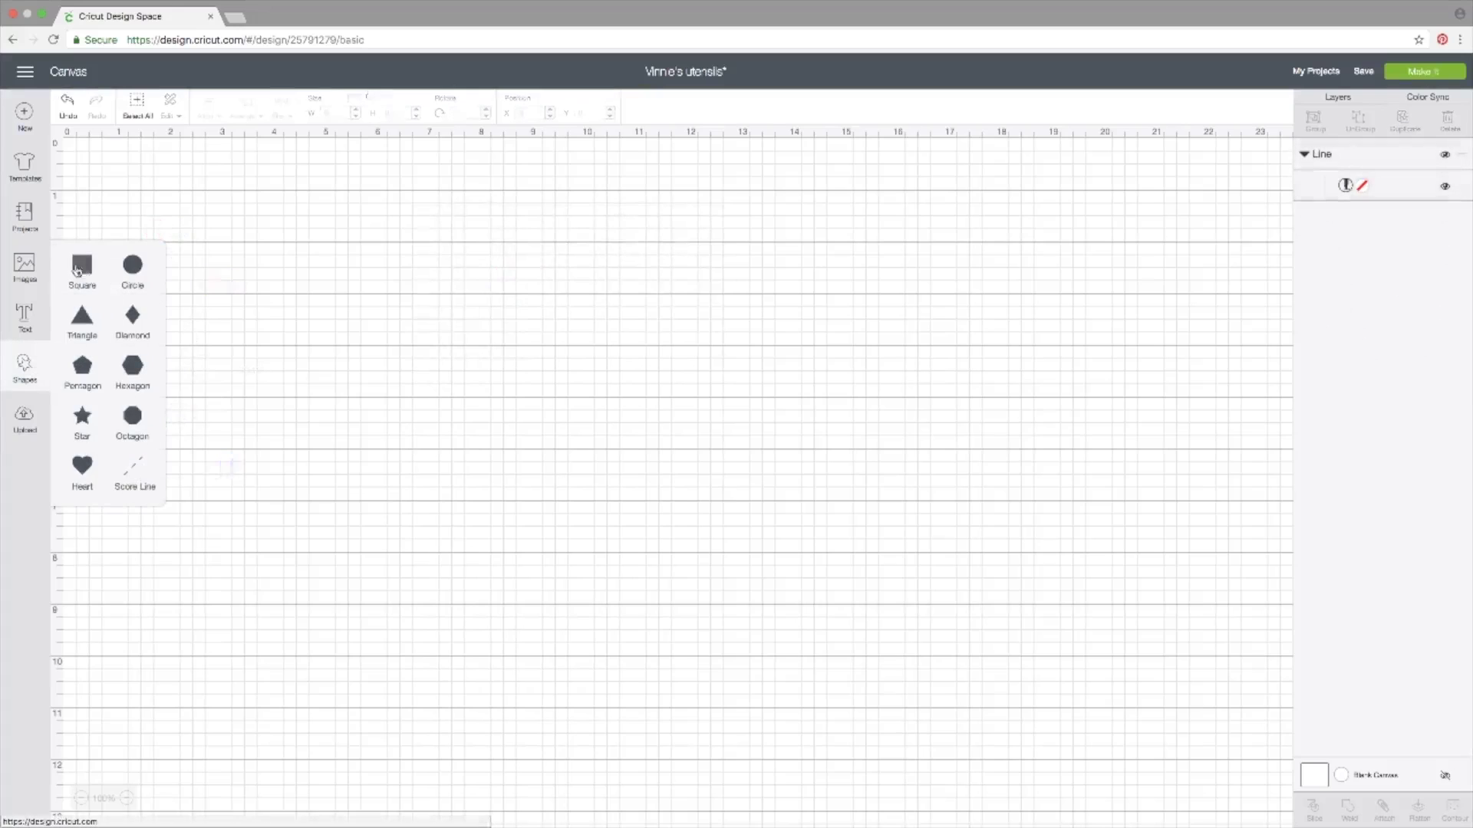
# Step: Add a new square and move it to about X 9.1, Y 1.75
pyautogui.click(86, 268)
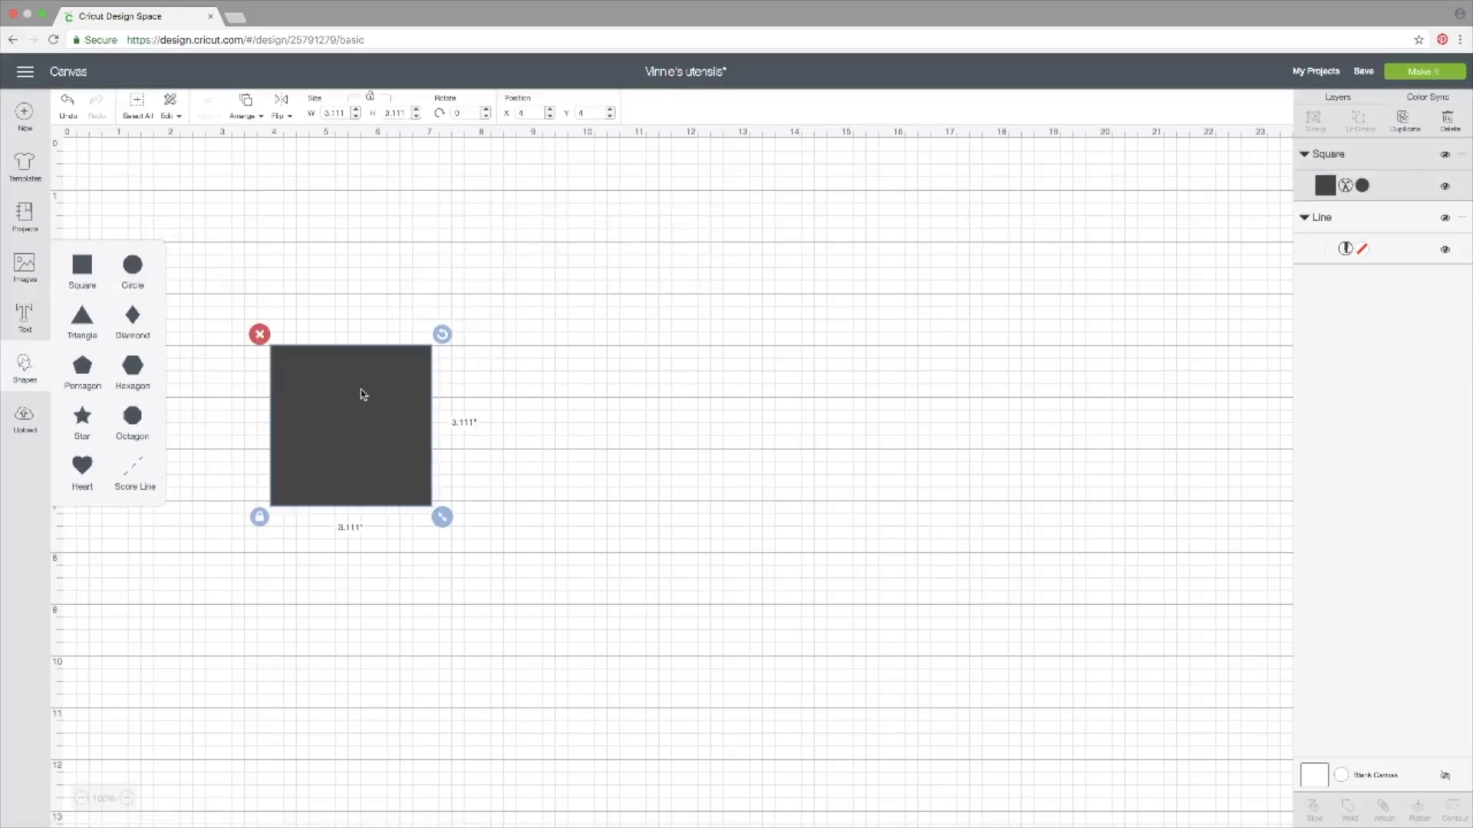
pyautogui.moveTo(361, 395); pyautogui.dragTo(557, 248)
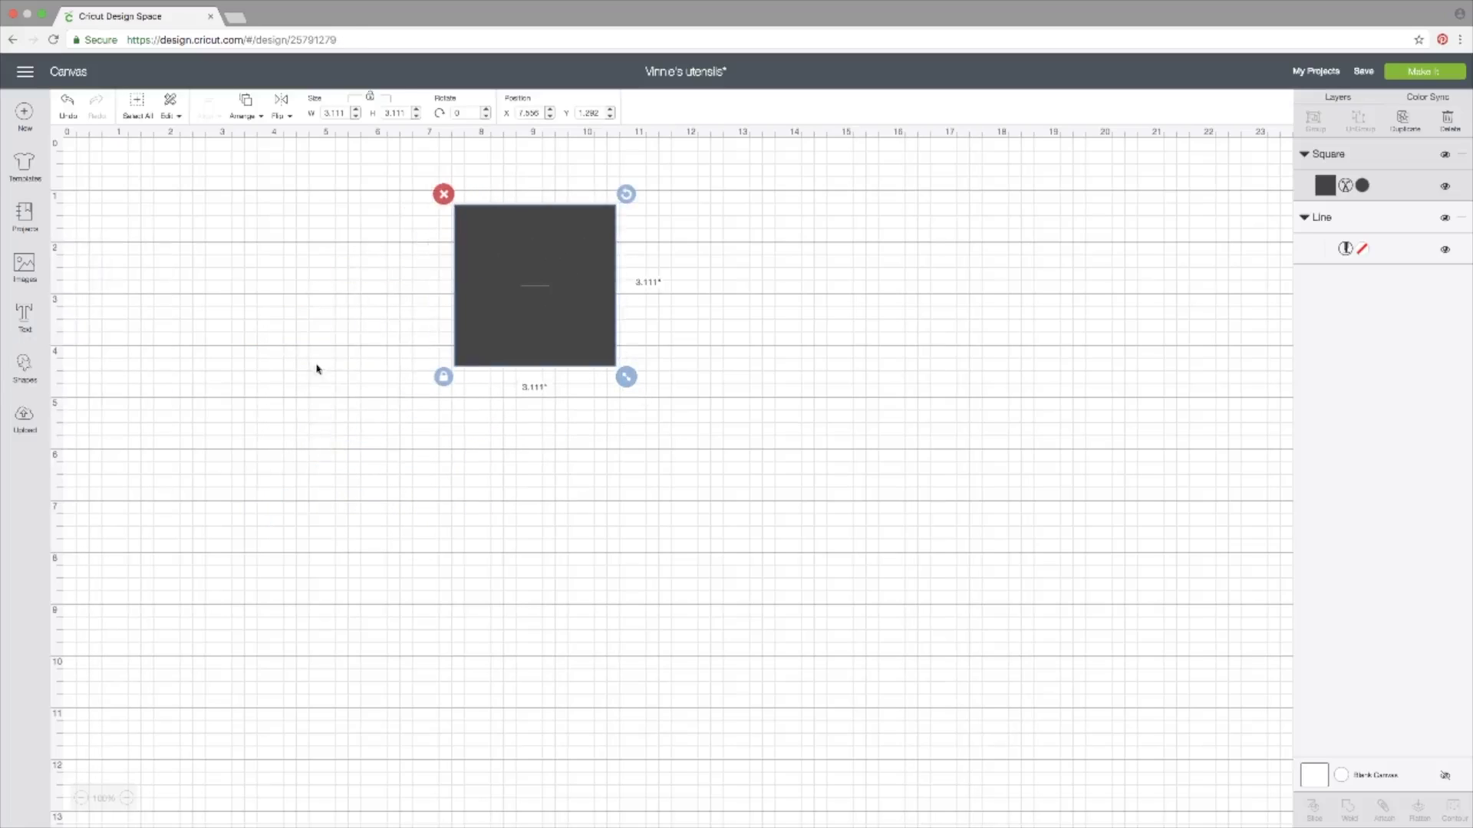
pyautogui.moveTo(481, 298); pyautogui.dragTo(562, 322)
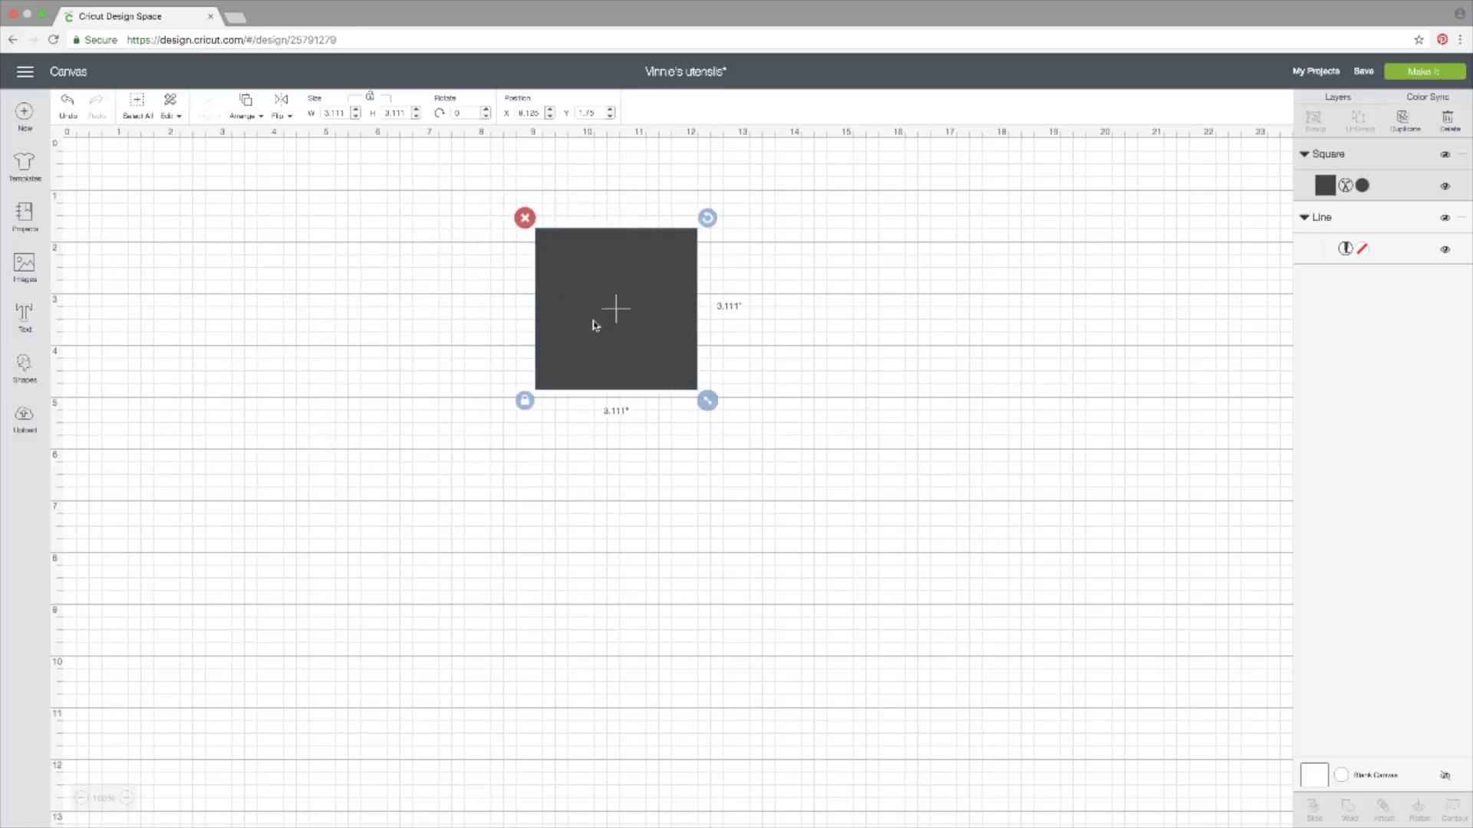
# Step: Unlock the square's proportions, resize it to 8.5 by 5.5 inches, and move it to about X 5.6, Y 1.65
pyautogui.click(526, 402)
pyautogui.moveTo(343, 113); pyautogui.dragTo(321, 113)
pyautogui.write('8.5')
pyautogui.press('Tab')
pyautogui.write('3')
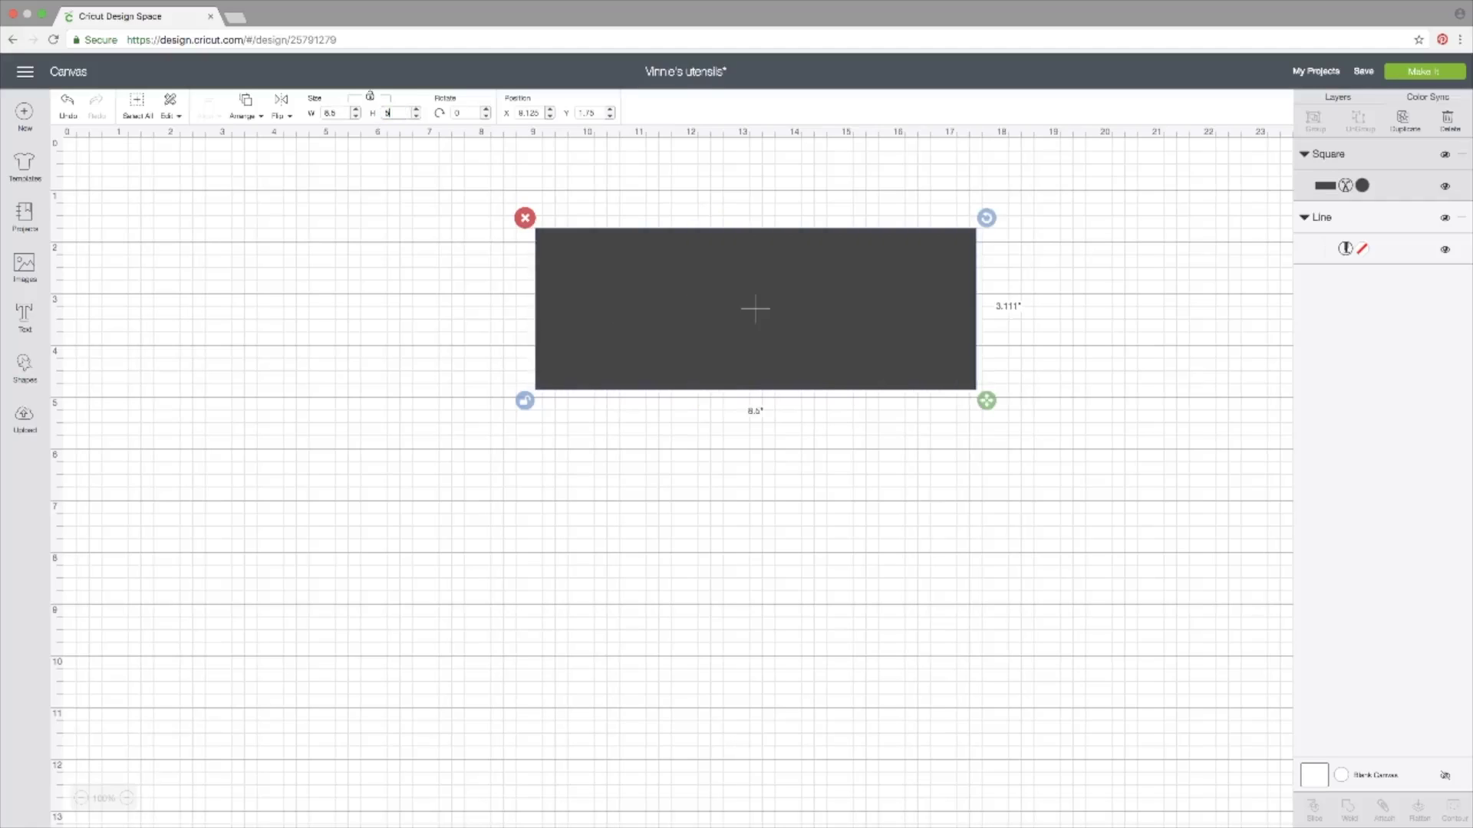
pyautogui.write('.5')
pyautogui.press('Return')
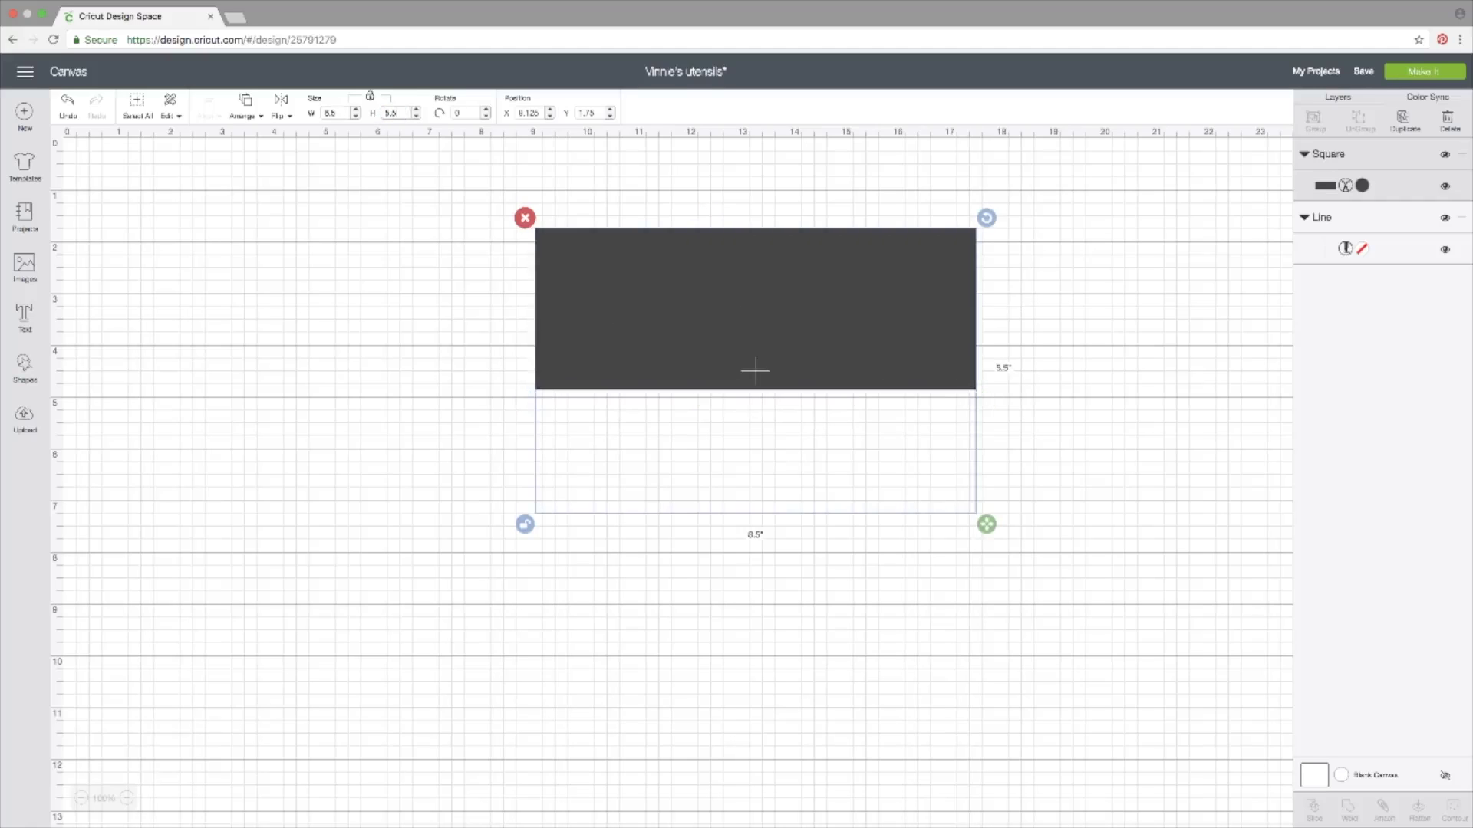
pyautogui.moveTo(806, 336); pyautogui.dragTo(621, 329)
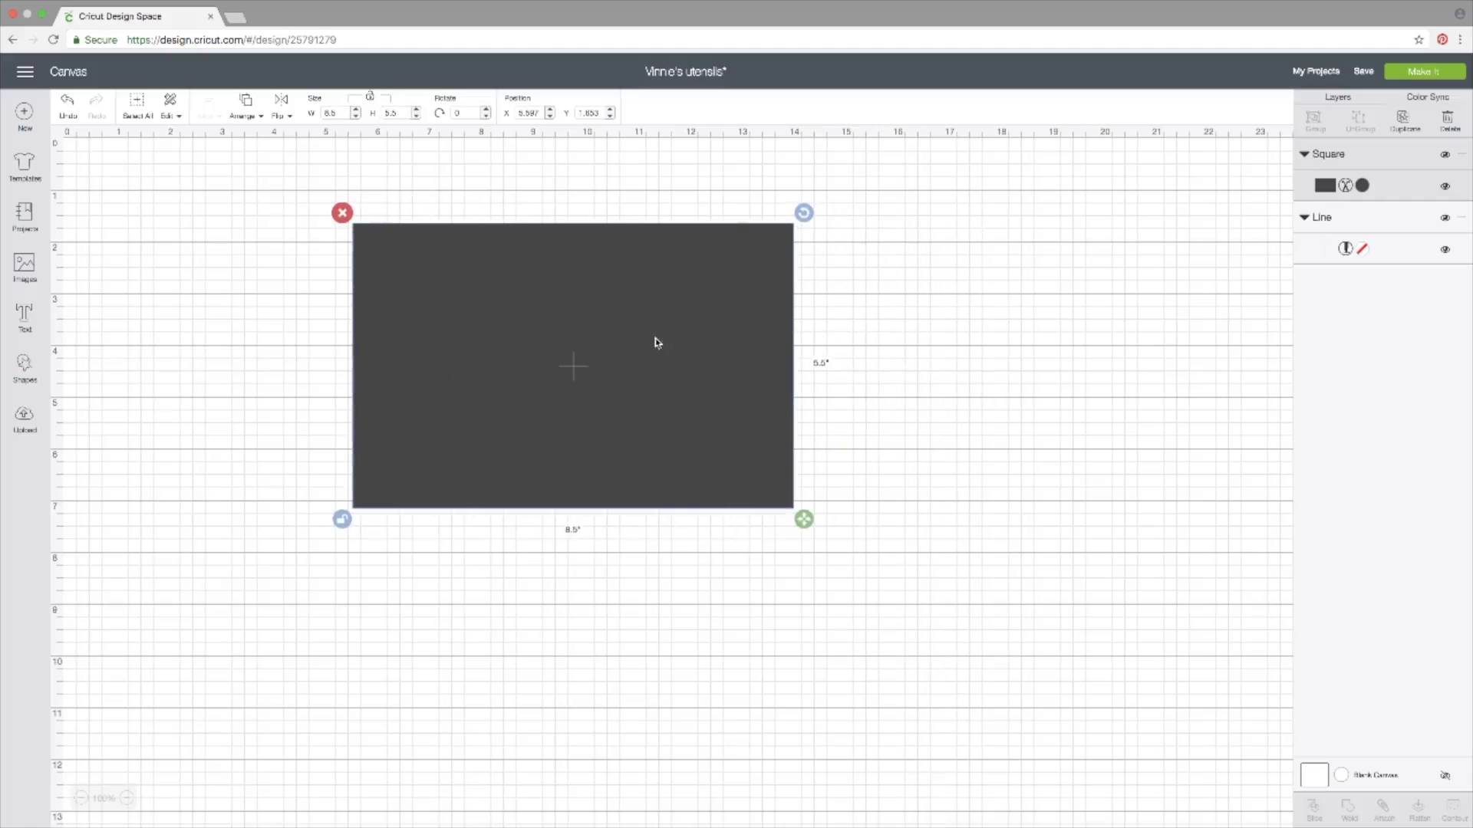
# Step: Color the rectangle white and bring the score line to the front over the rectangle's middle
pyautogui.click(1327, 187)
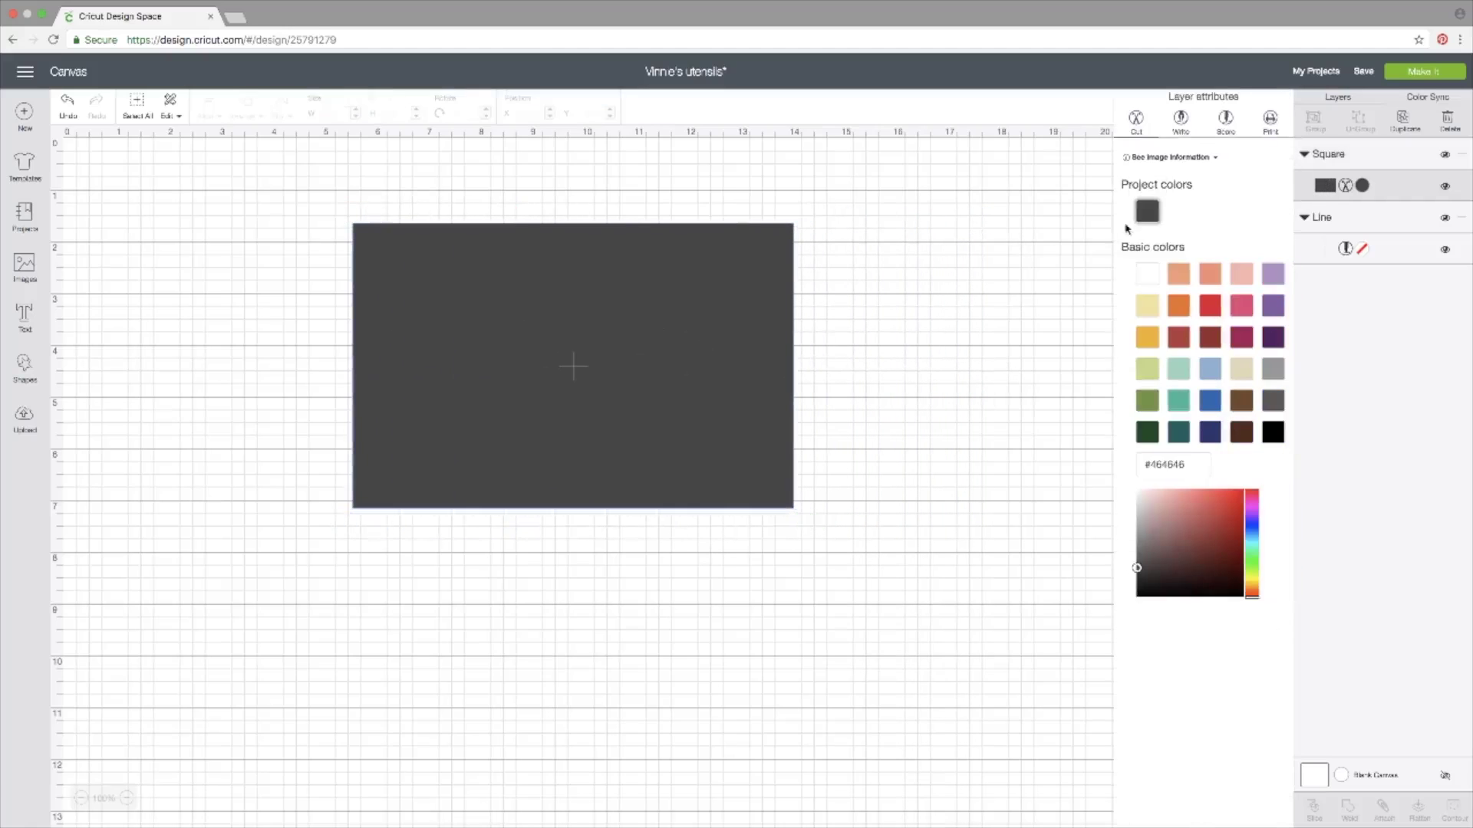
pyautogui.click(1146, 274)
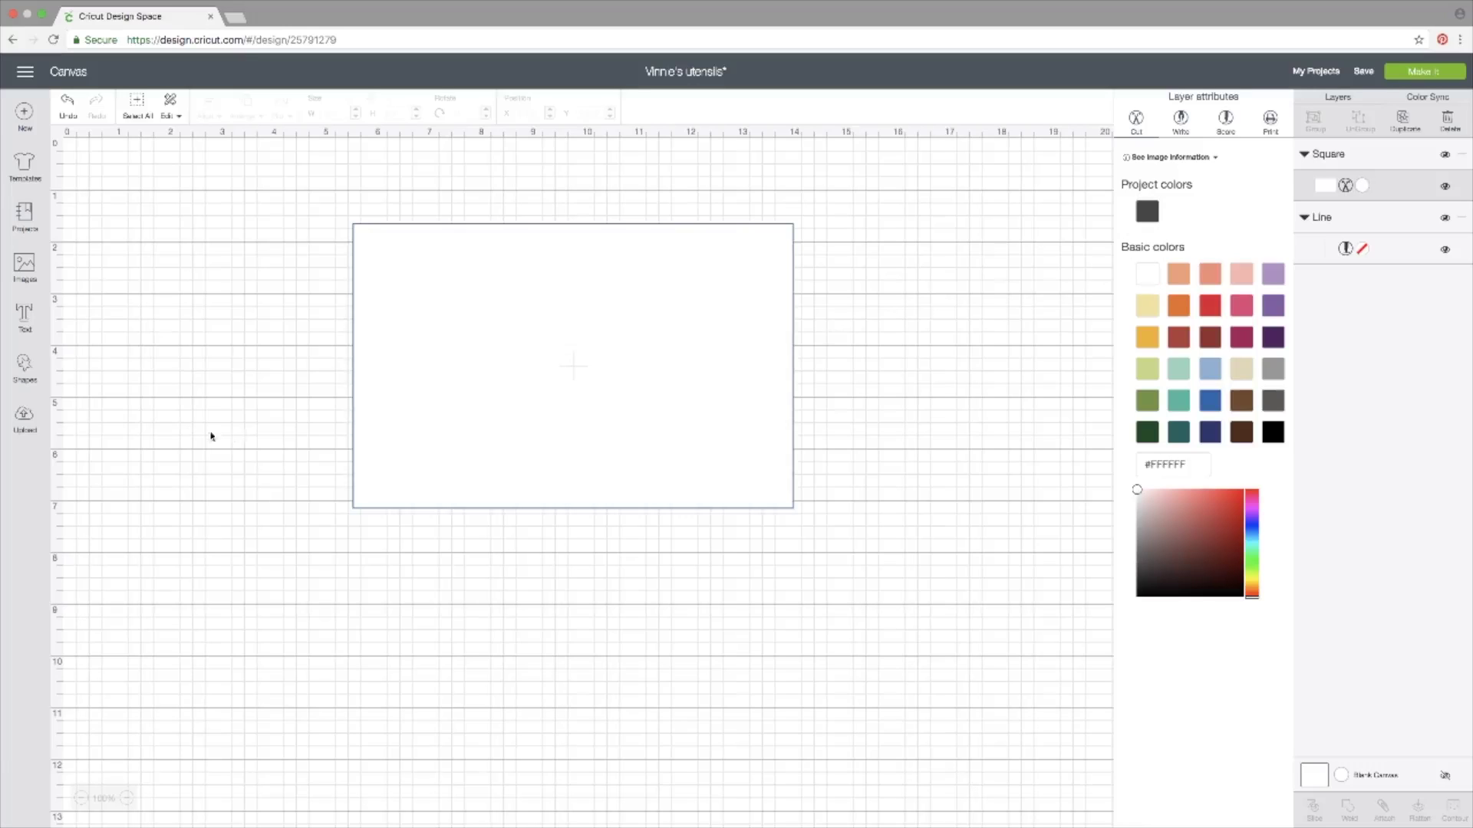
pyautogui.moveTo(218, 407); pyautogui.dragTo(581, 367)
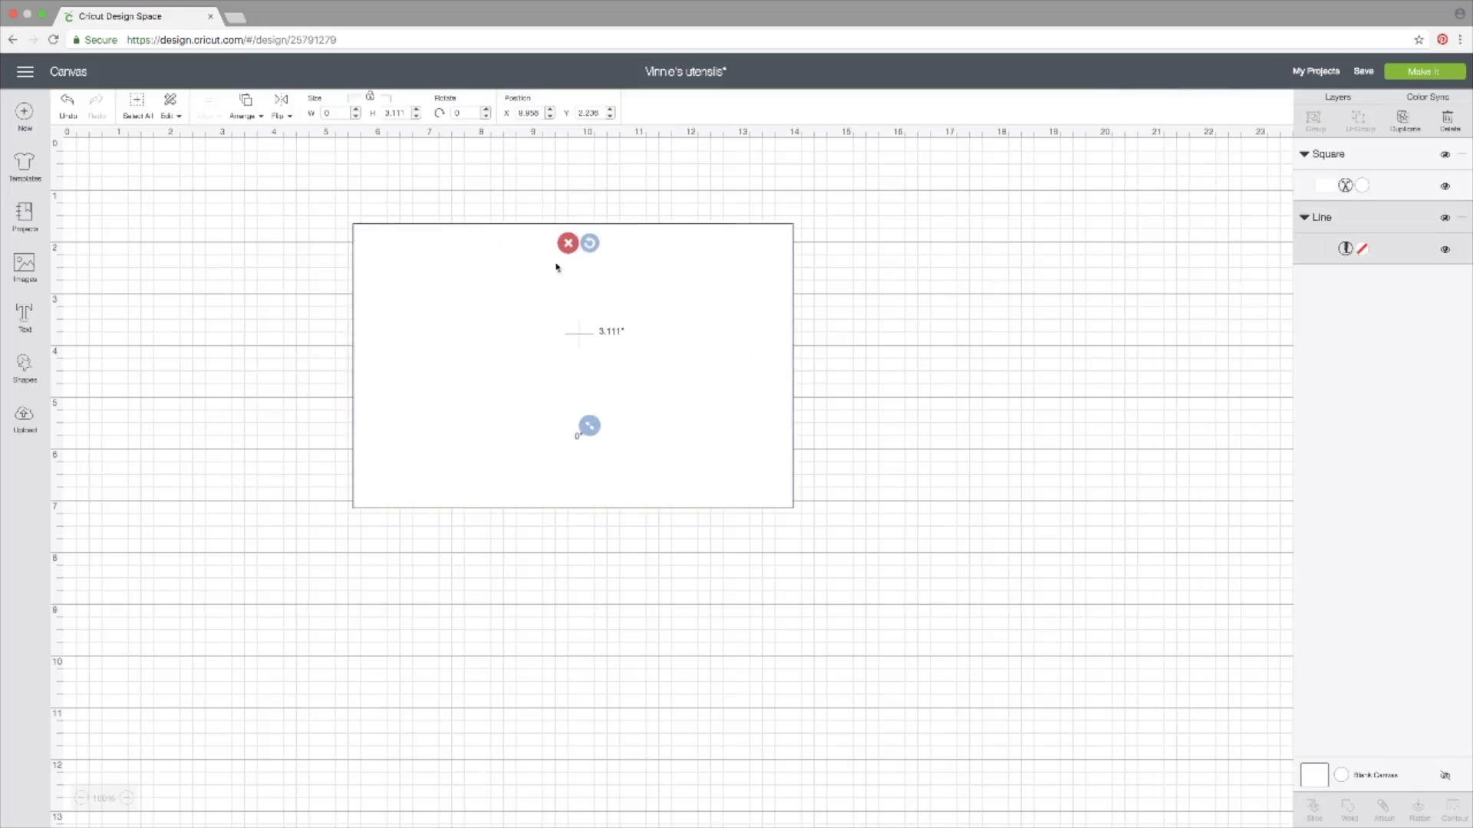
pyautogui.click(249, 113)
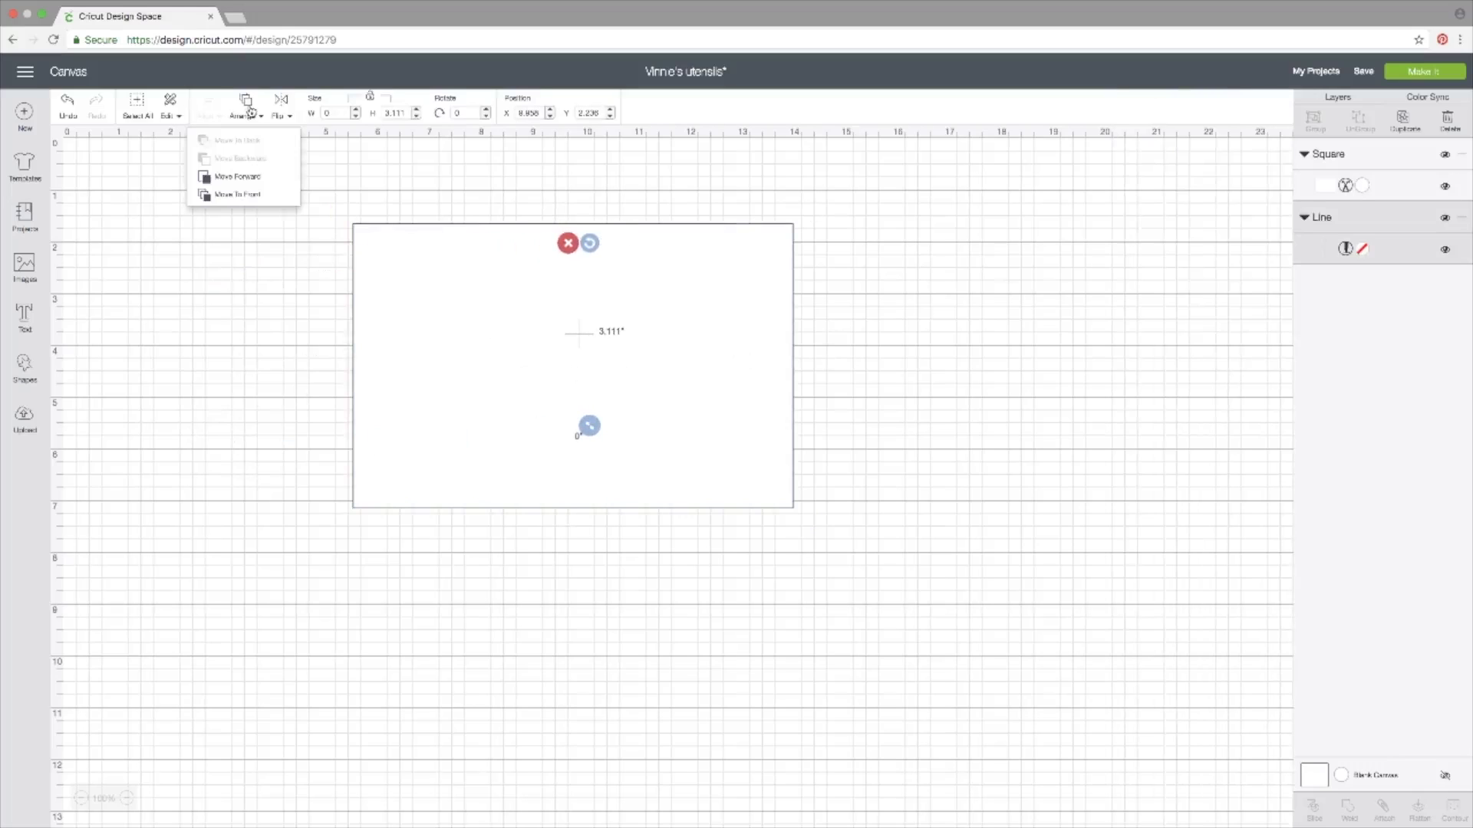
pyautogui.click(238, 194)
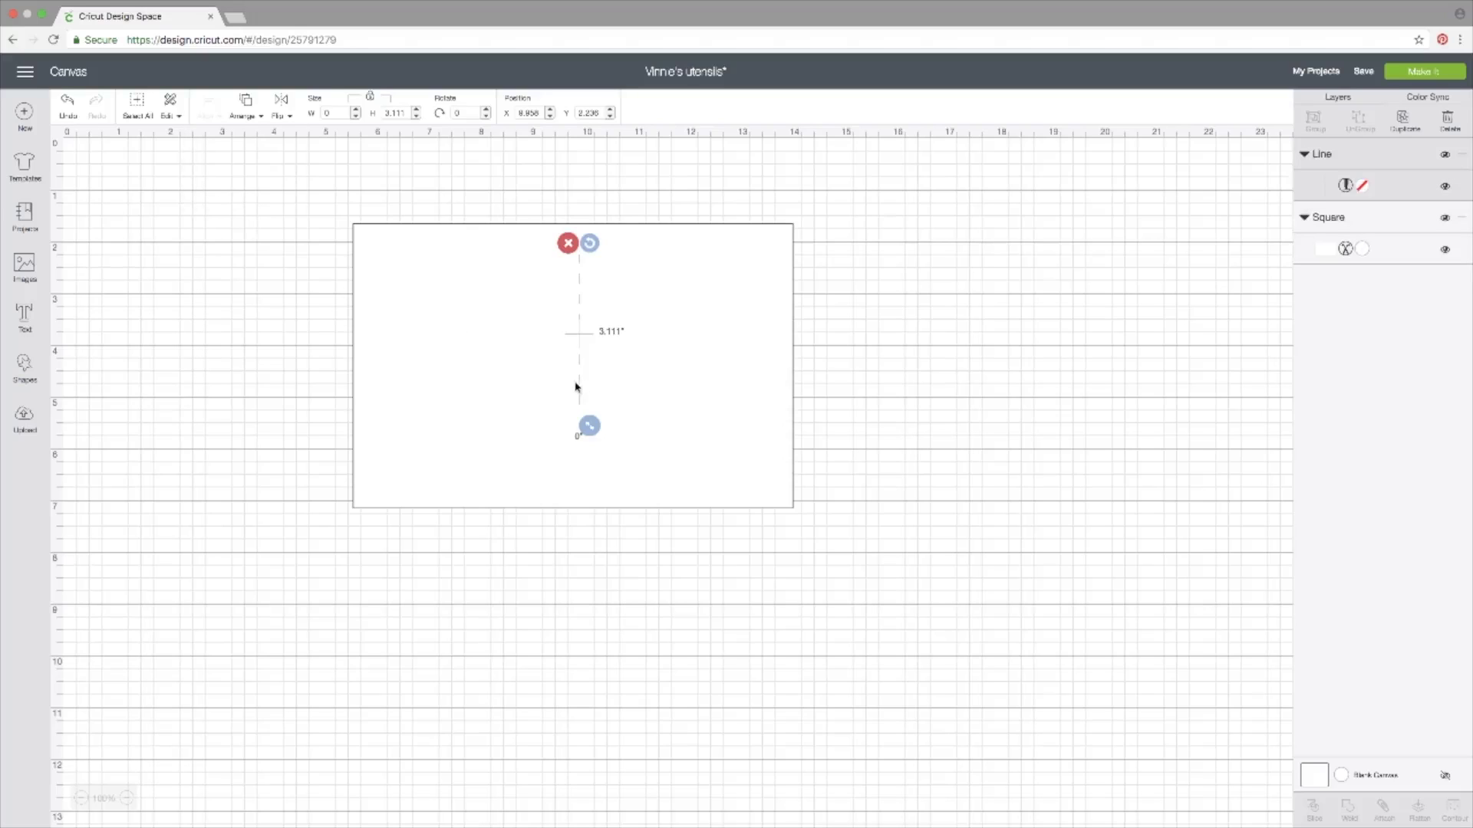
# Step: Lengthen the score line to about 5.74 inches and center it horizontally on the rectangle
pyautogui.moveTo(581, 385); pyautogui.dragTo(590, 533)
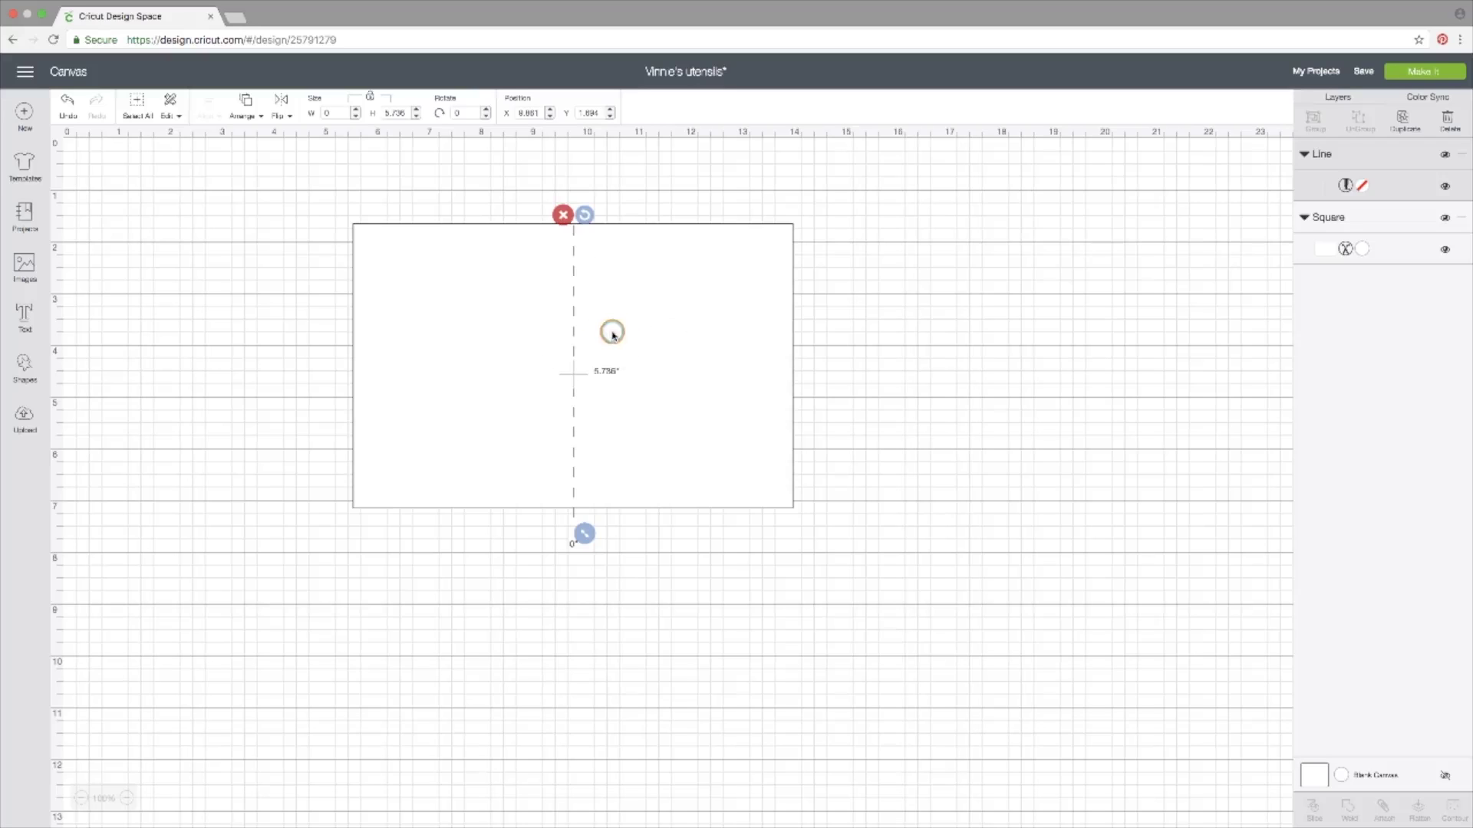
pyautogui.moveTo(328, 181); pyautogui.dragTo(957, 582)
pyautogui.click(206, 110)
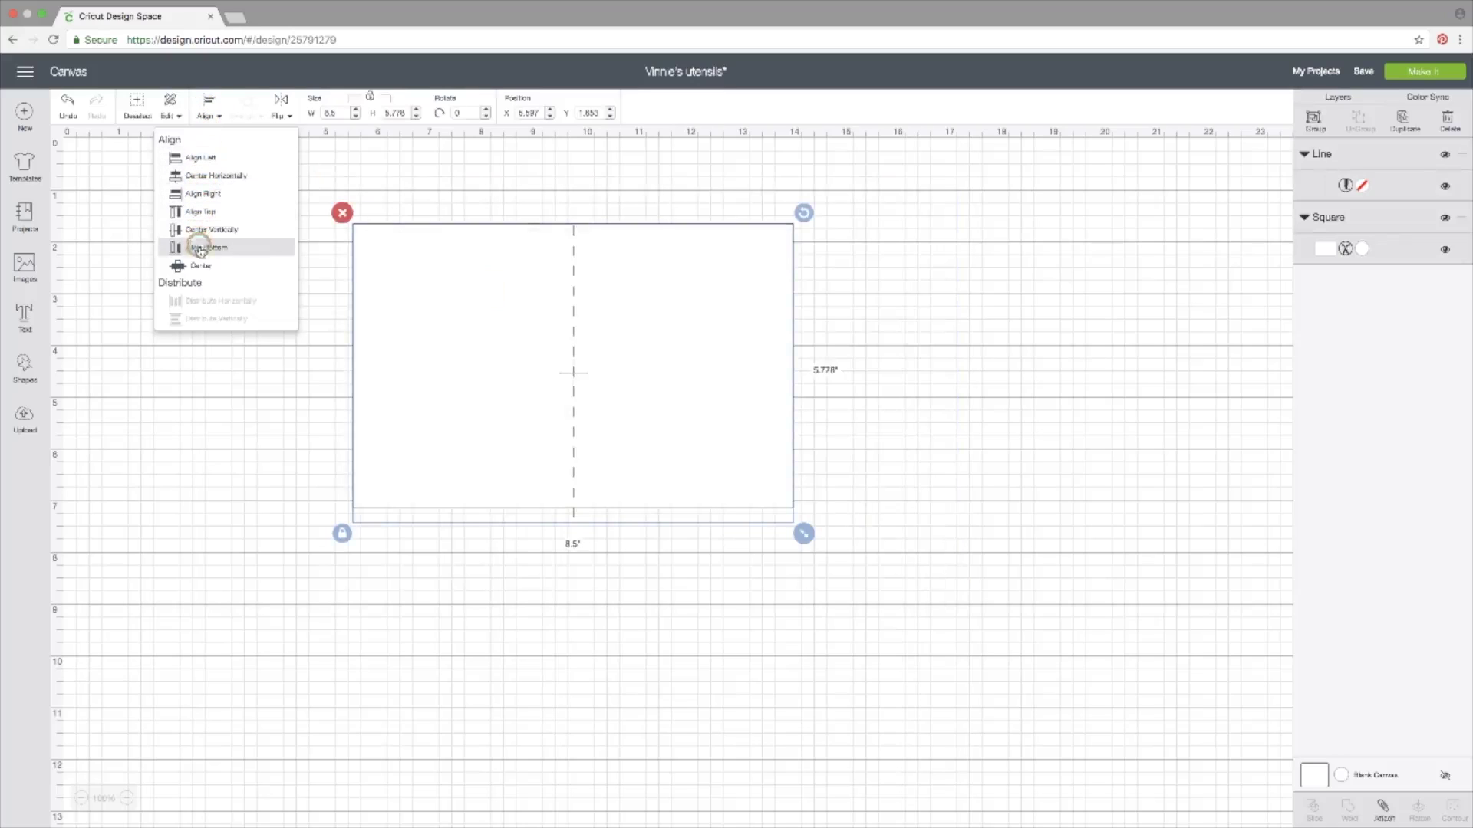
pyautogui.click(205, 177)
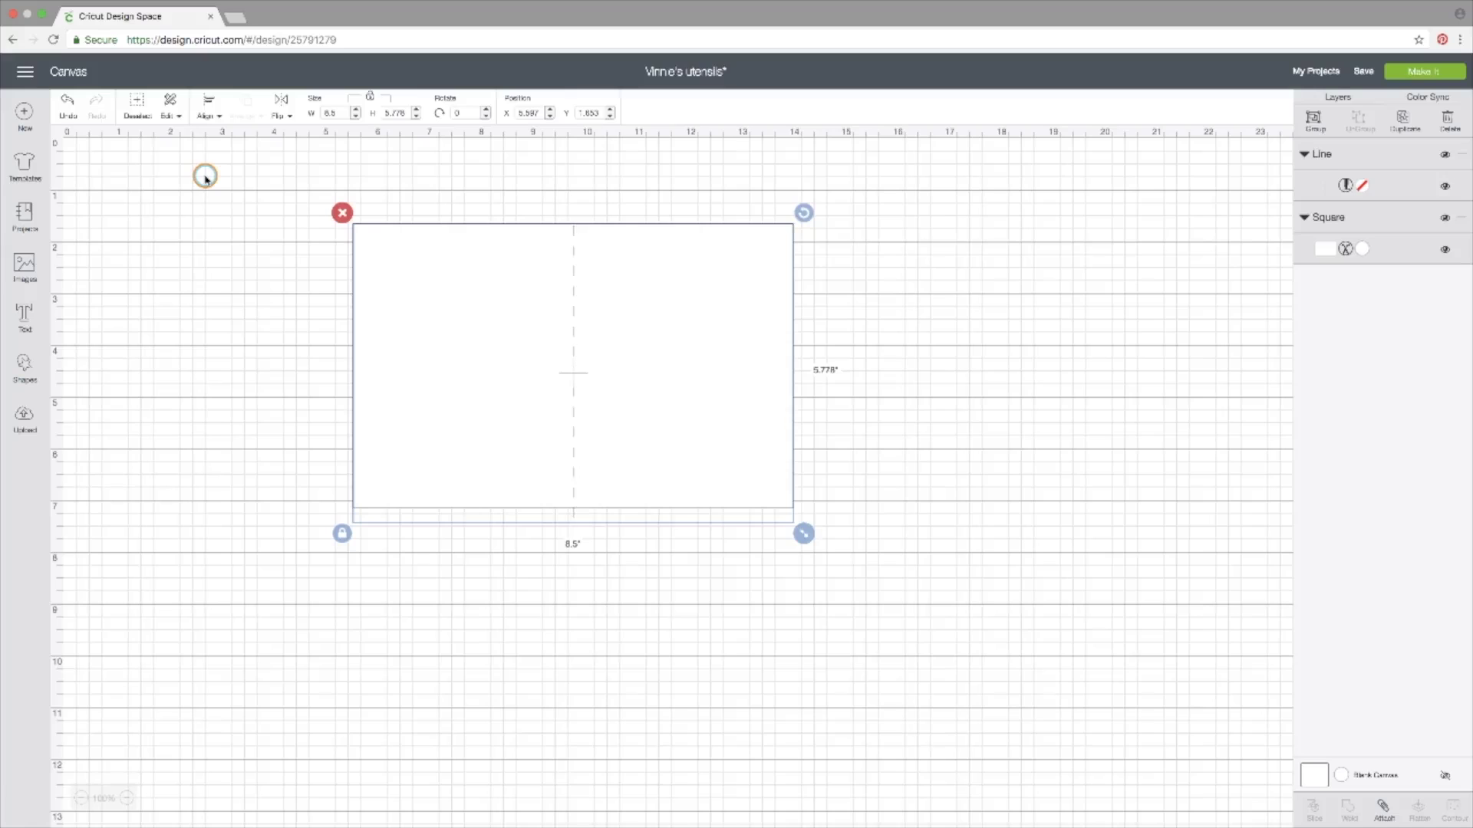
# Step: Shorten the score line so it ends at the rectangle's lower edge
pyautogui.click(594, 650)
pyautogui.click(573, 500)
pyautogui.moveTo(578, 529); pyautogui.dragTo(583, 522)
pyautogui.click(638, 583)
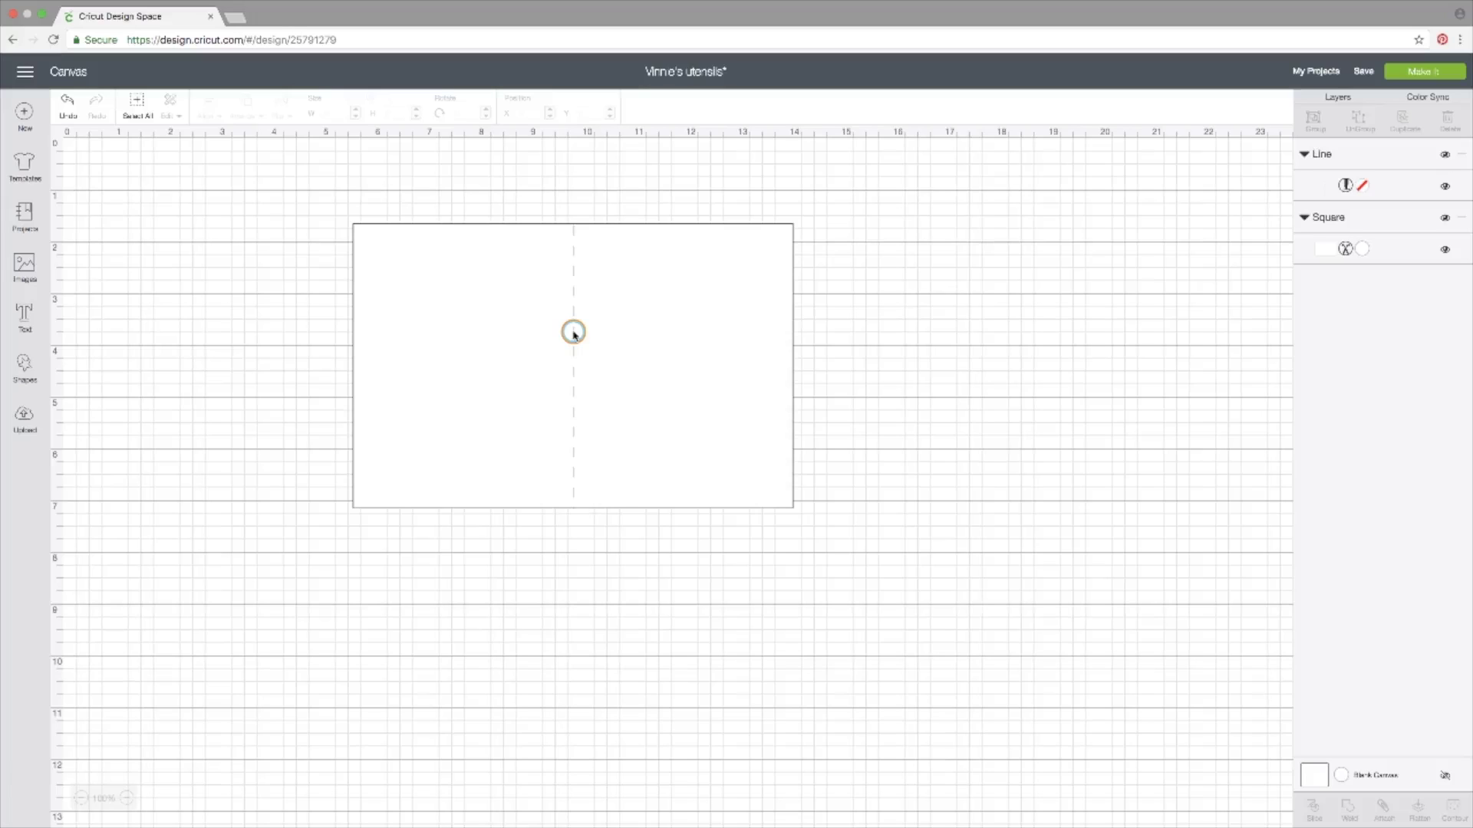
# Step: Attach the score line to the rectangle, then preview the card on the mat and return to the canvas
pyautogui.moveTo(332, 199); pyautogui.dragTo(819, 552)
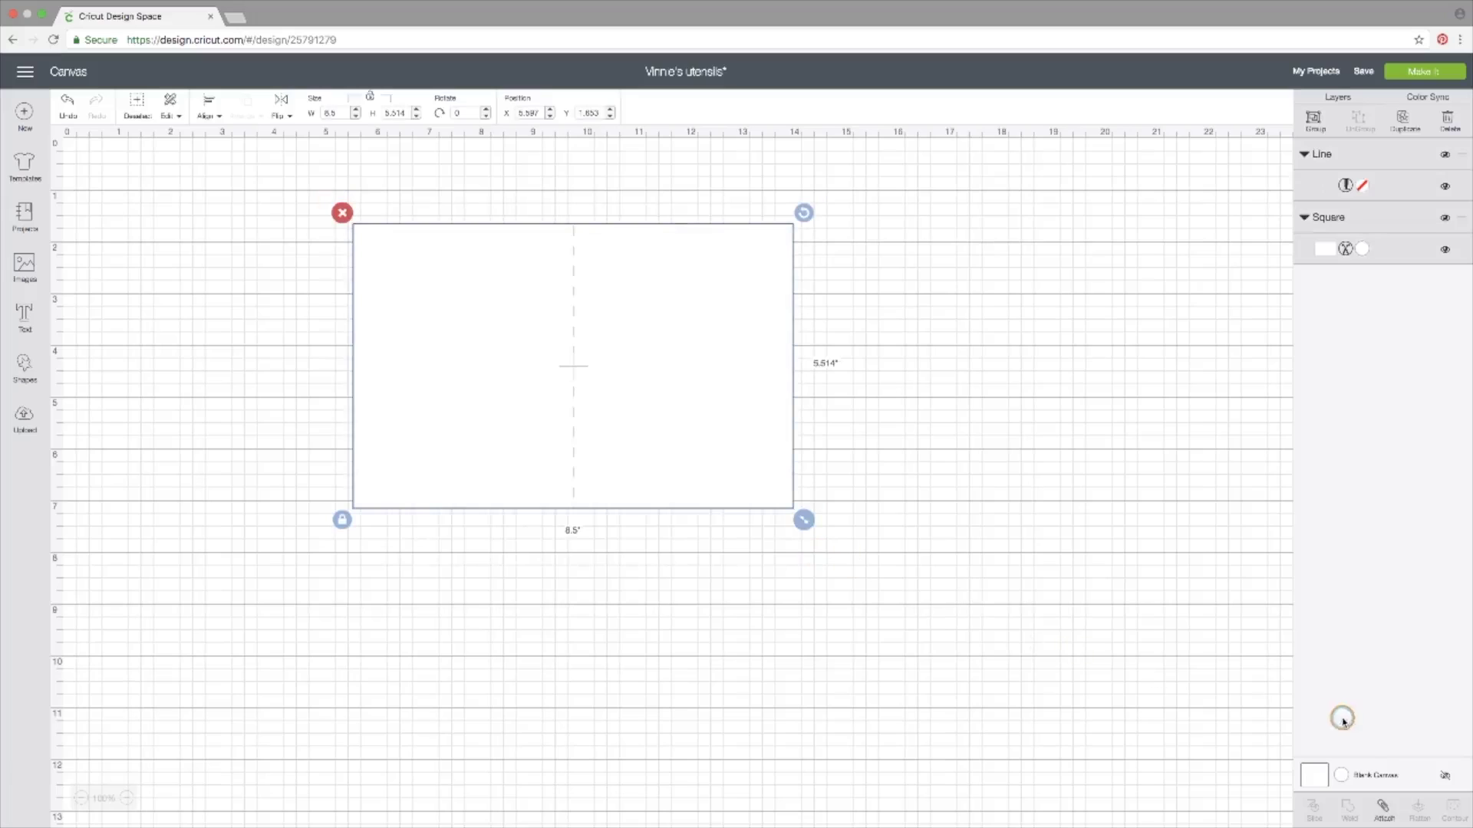
pyautogui.click(1377, 803)
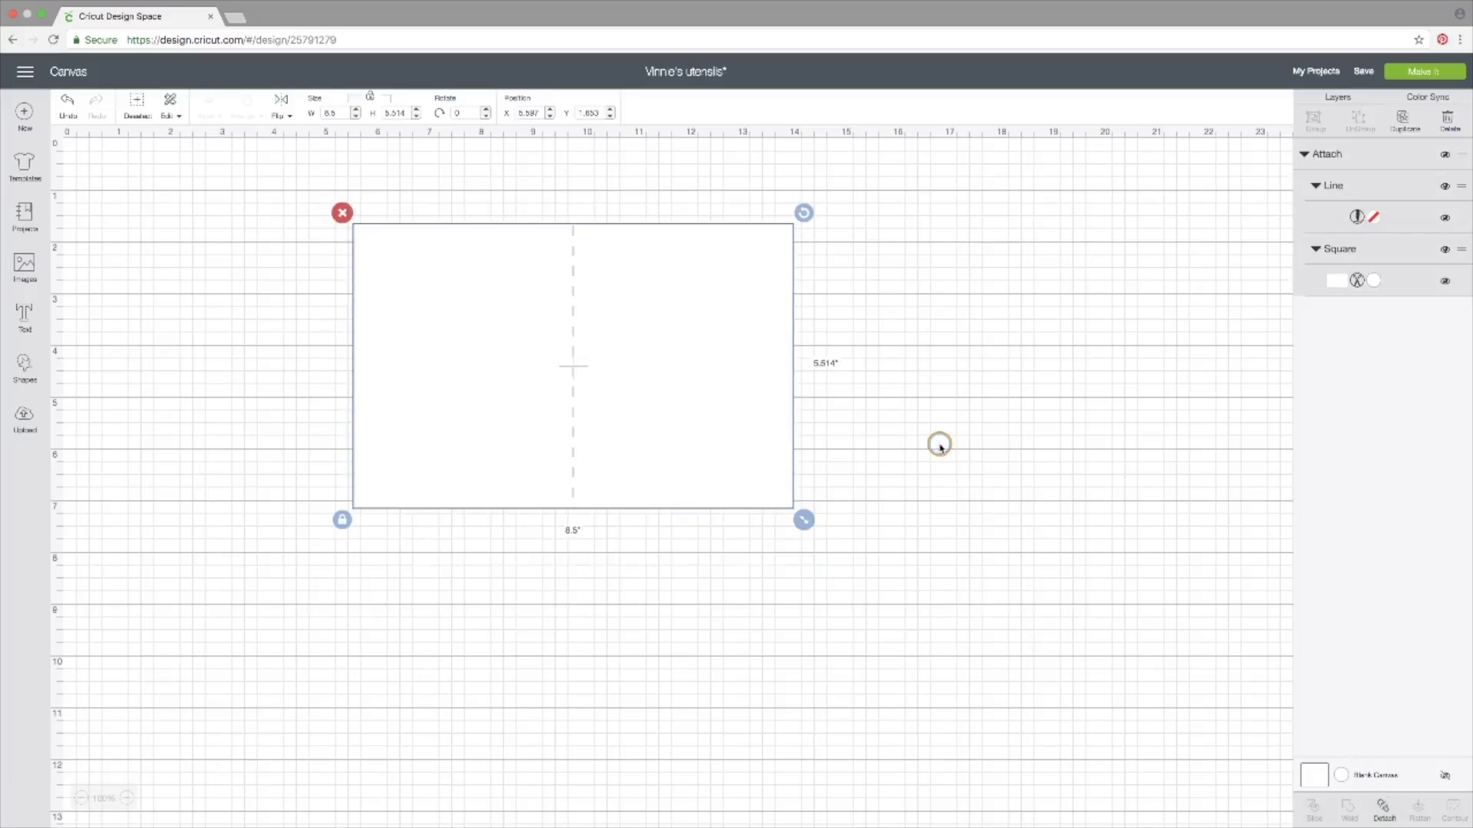
pyautogui.click(1416, 71)
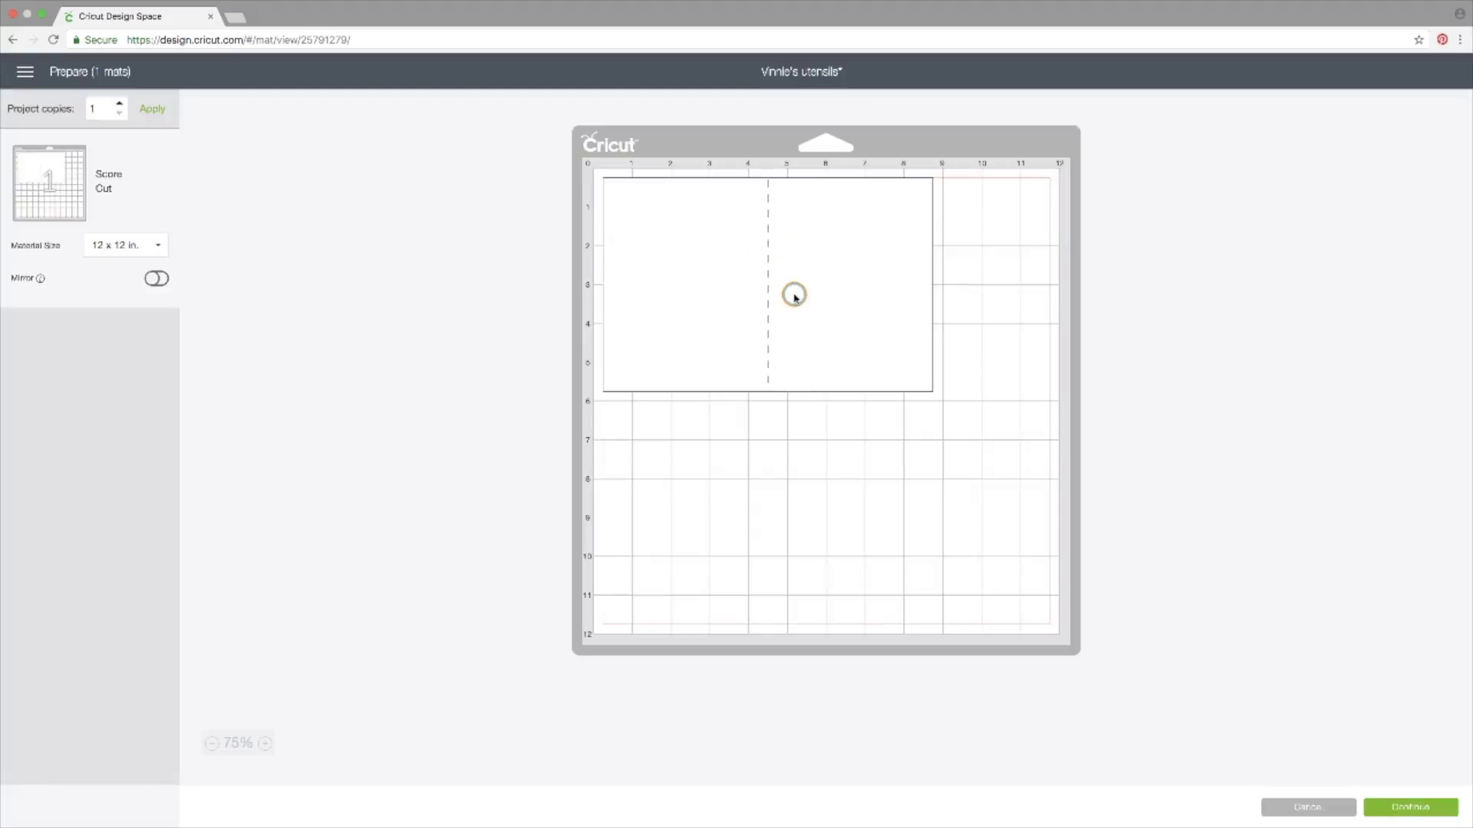
pyautogui.click(14, 40)
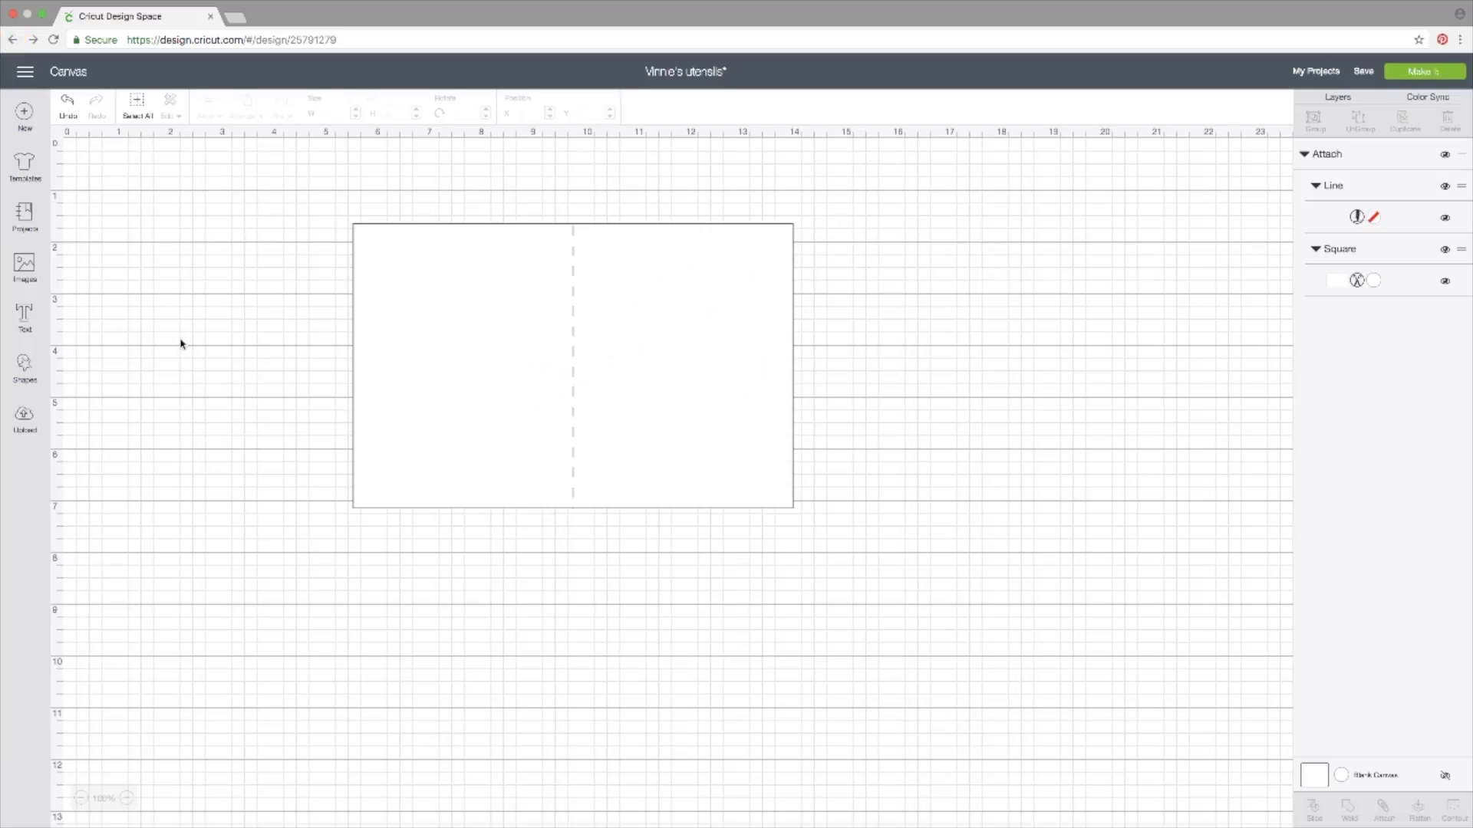
# Step: Add a heart shape and place it on the right half of the card
pyautogui.click(27, 368)
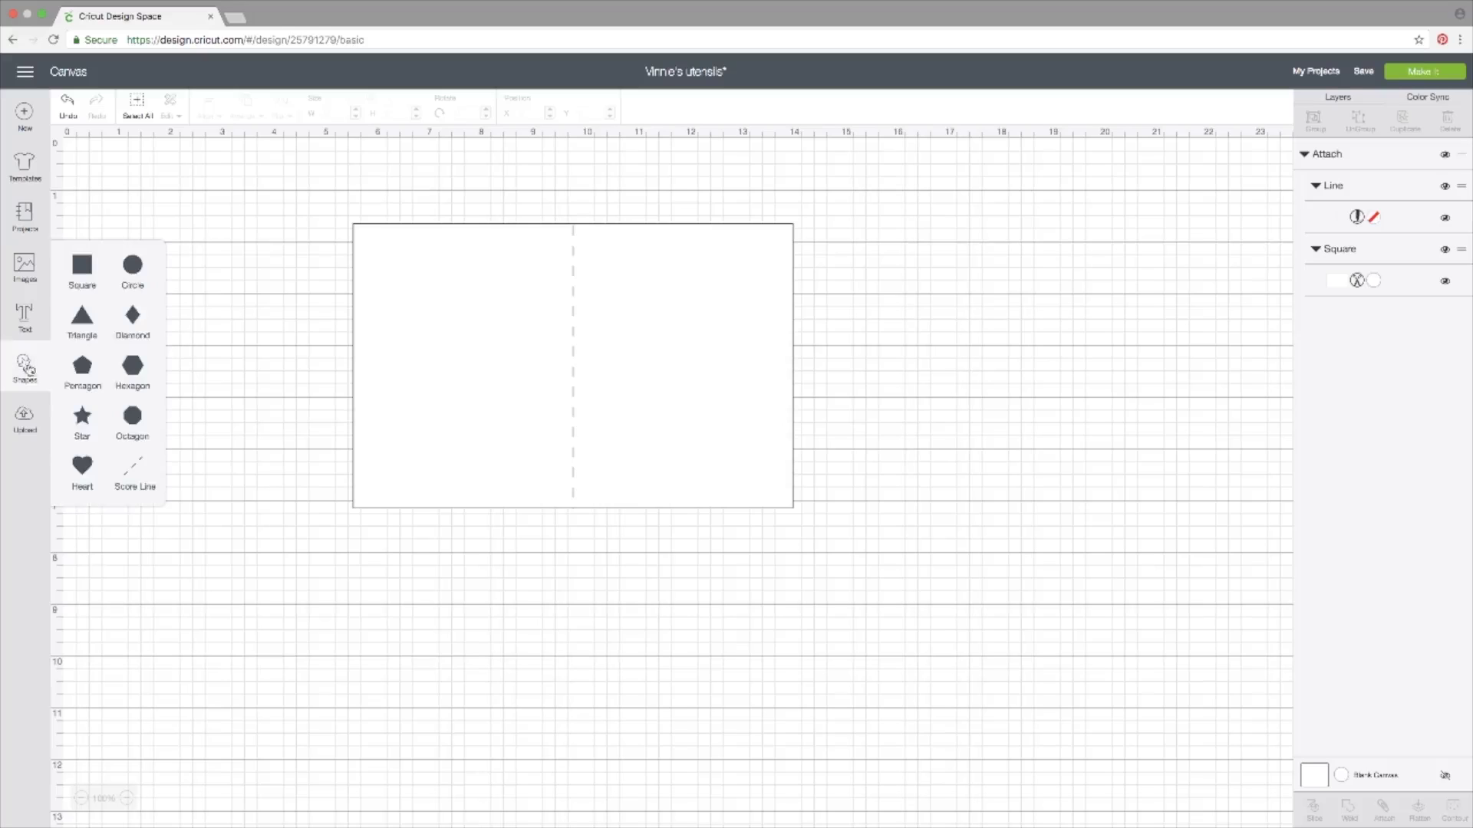
pyautogui.click(83, 468)
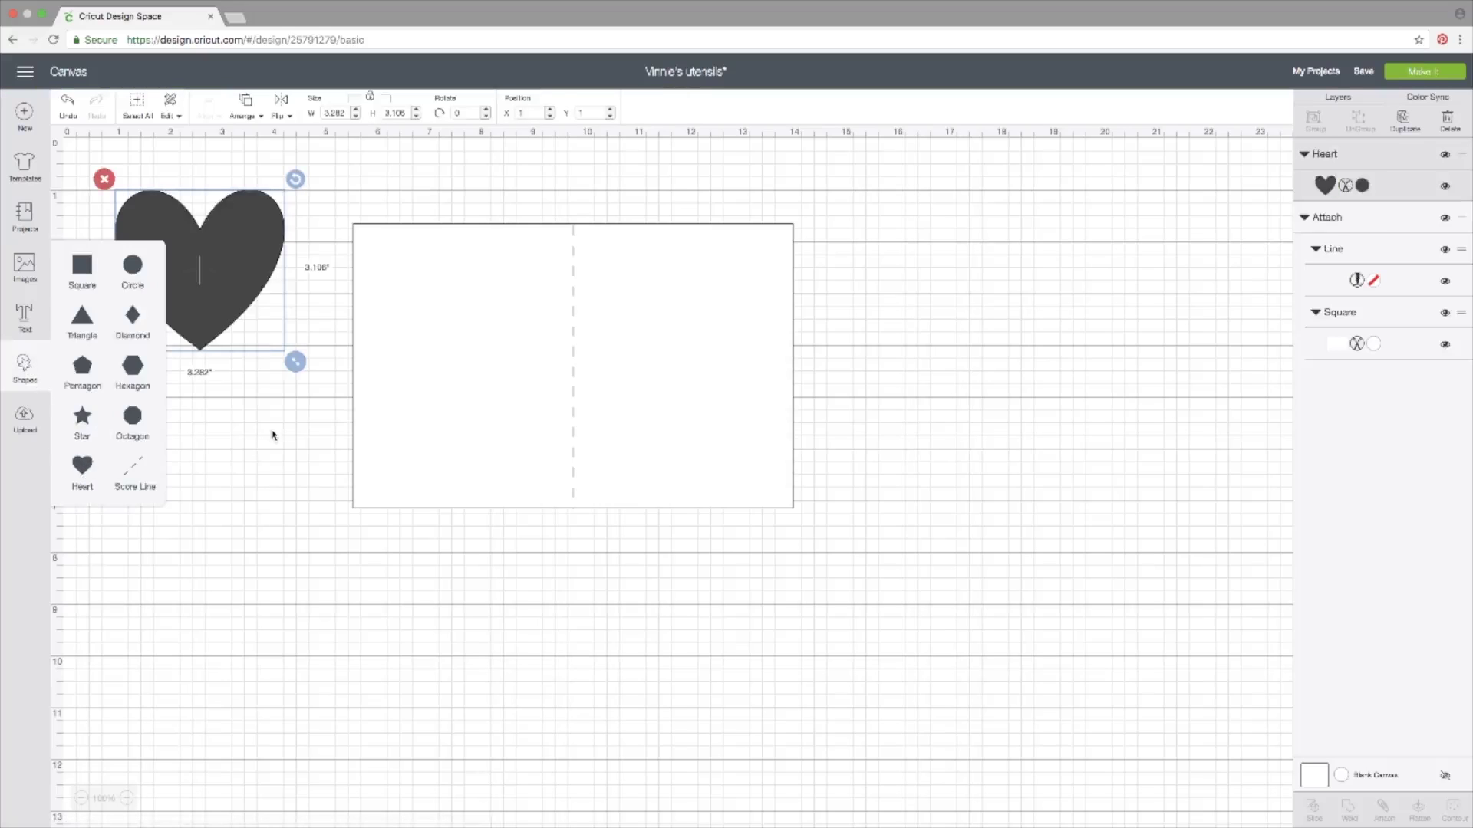
pyautogui.moveTo(215, 244); pyautogui.dragTo(707, 320)
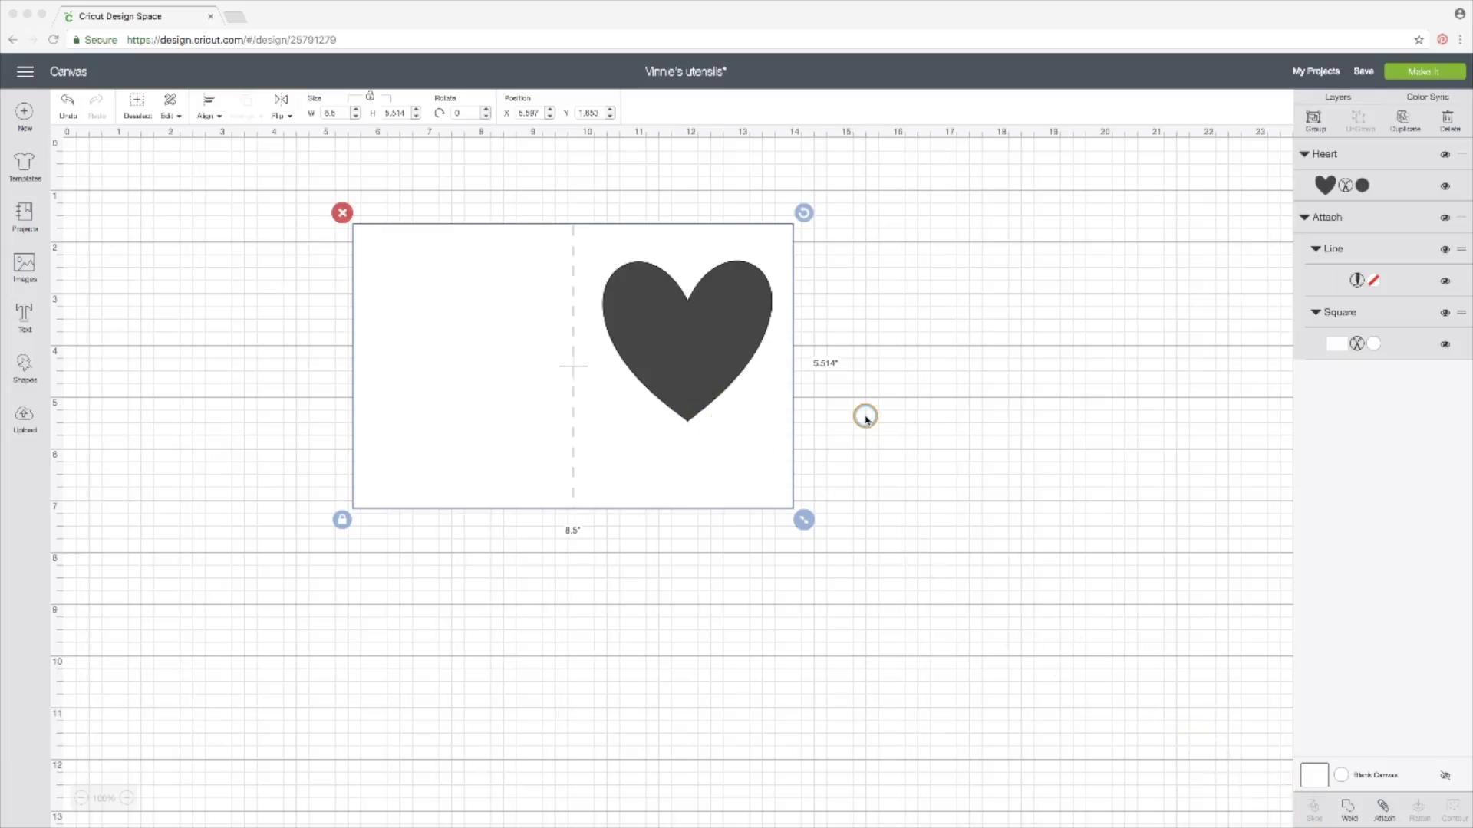
pyautogui.scroll(-2, 865, 416)
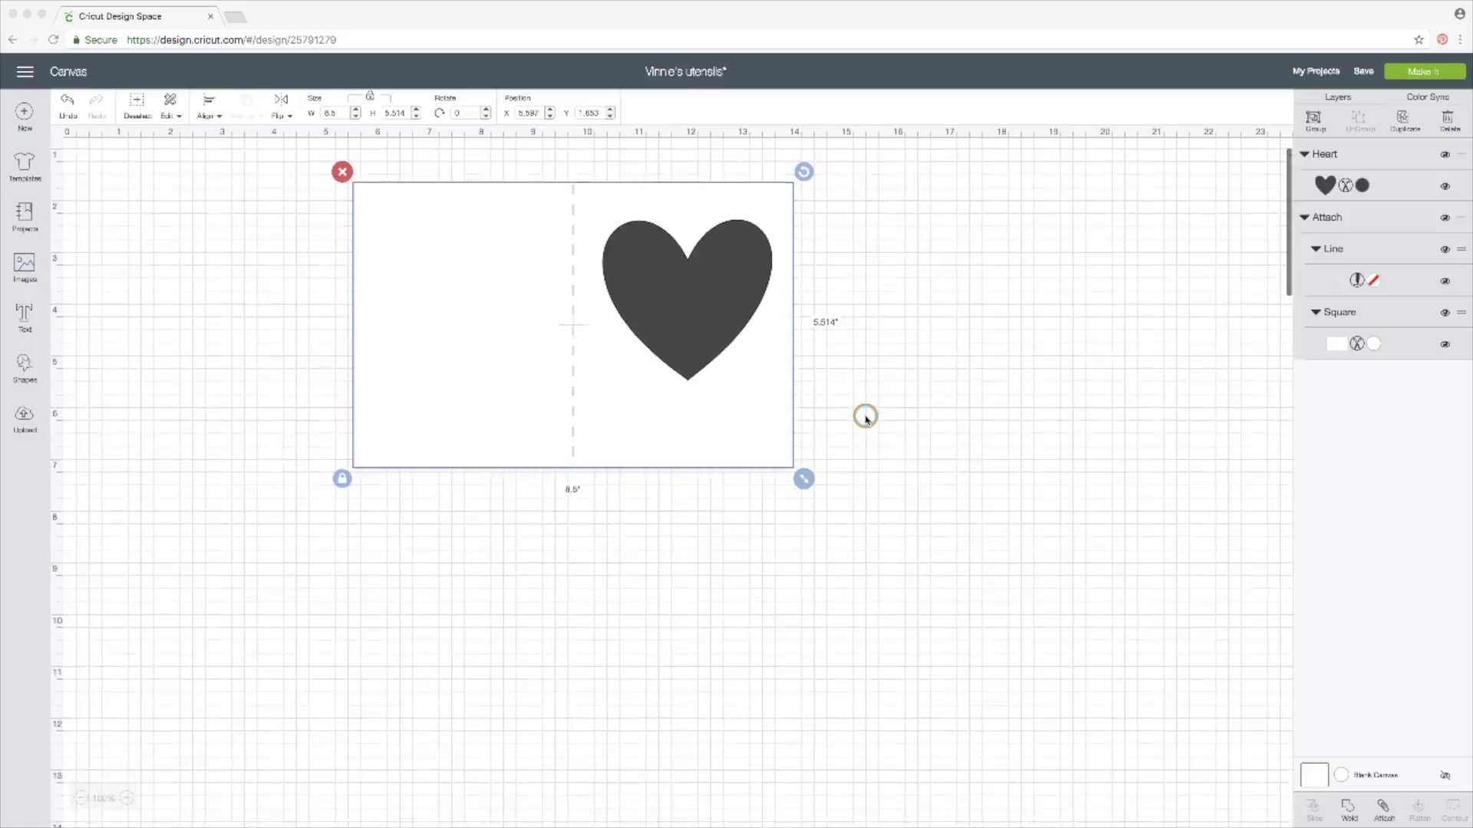
pyautogui.scroll(2, 866, 417)
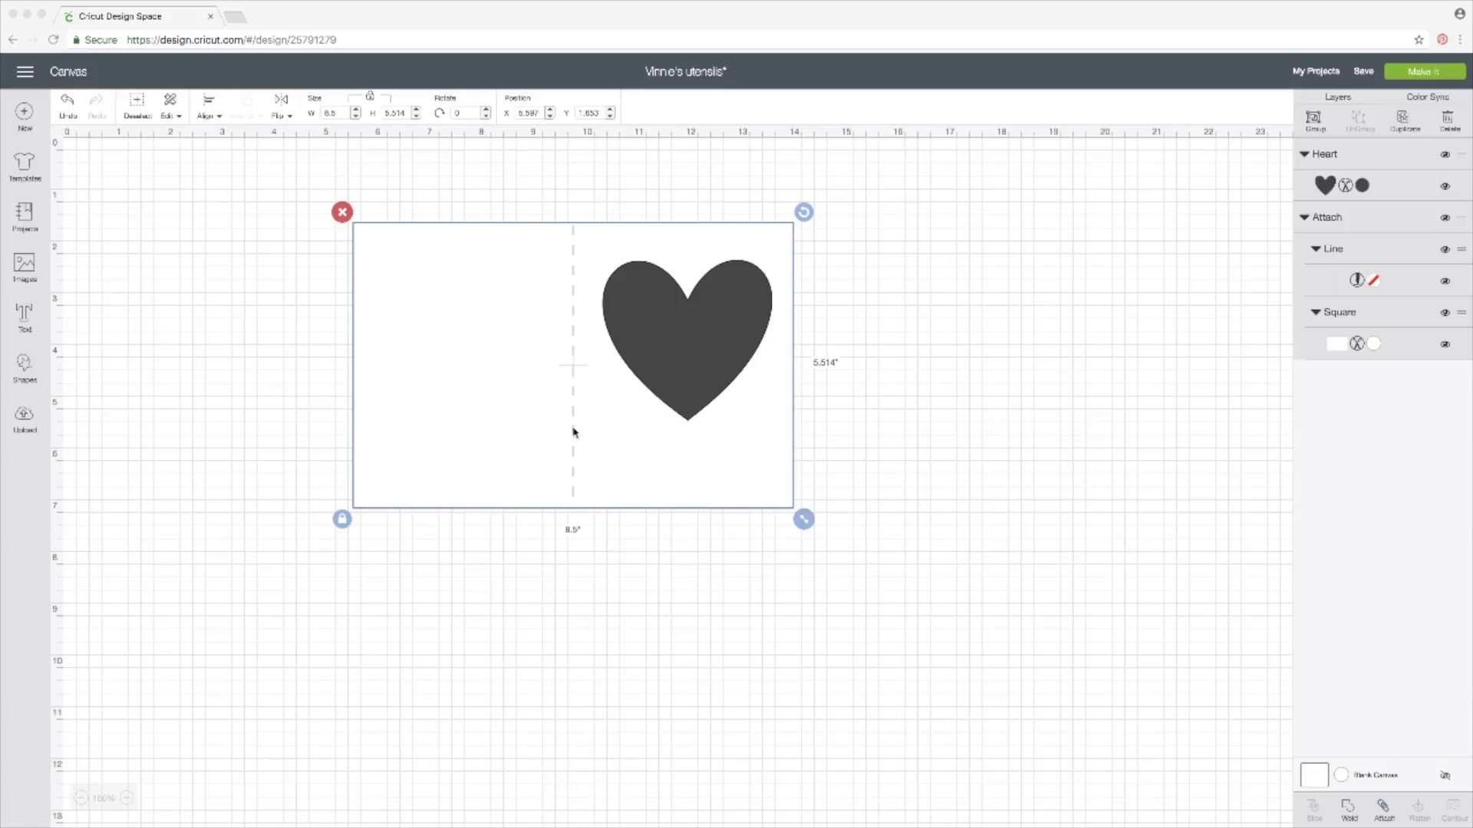
pyautogui.click(663, 421)
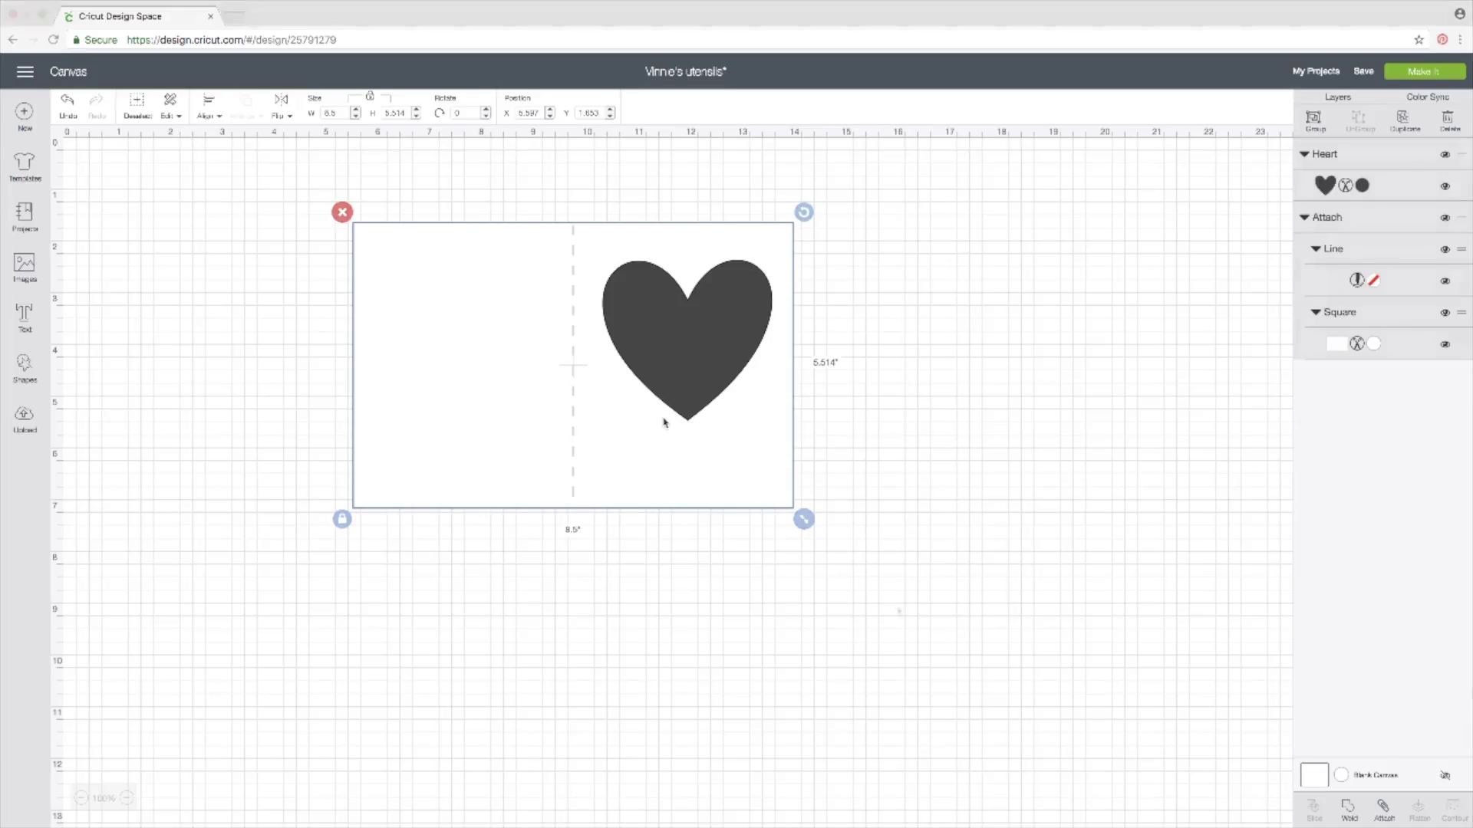
# Step: Detach the score line from the rectangle and slice the heart out of the rectangle
pyautogui.click(529, 363)
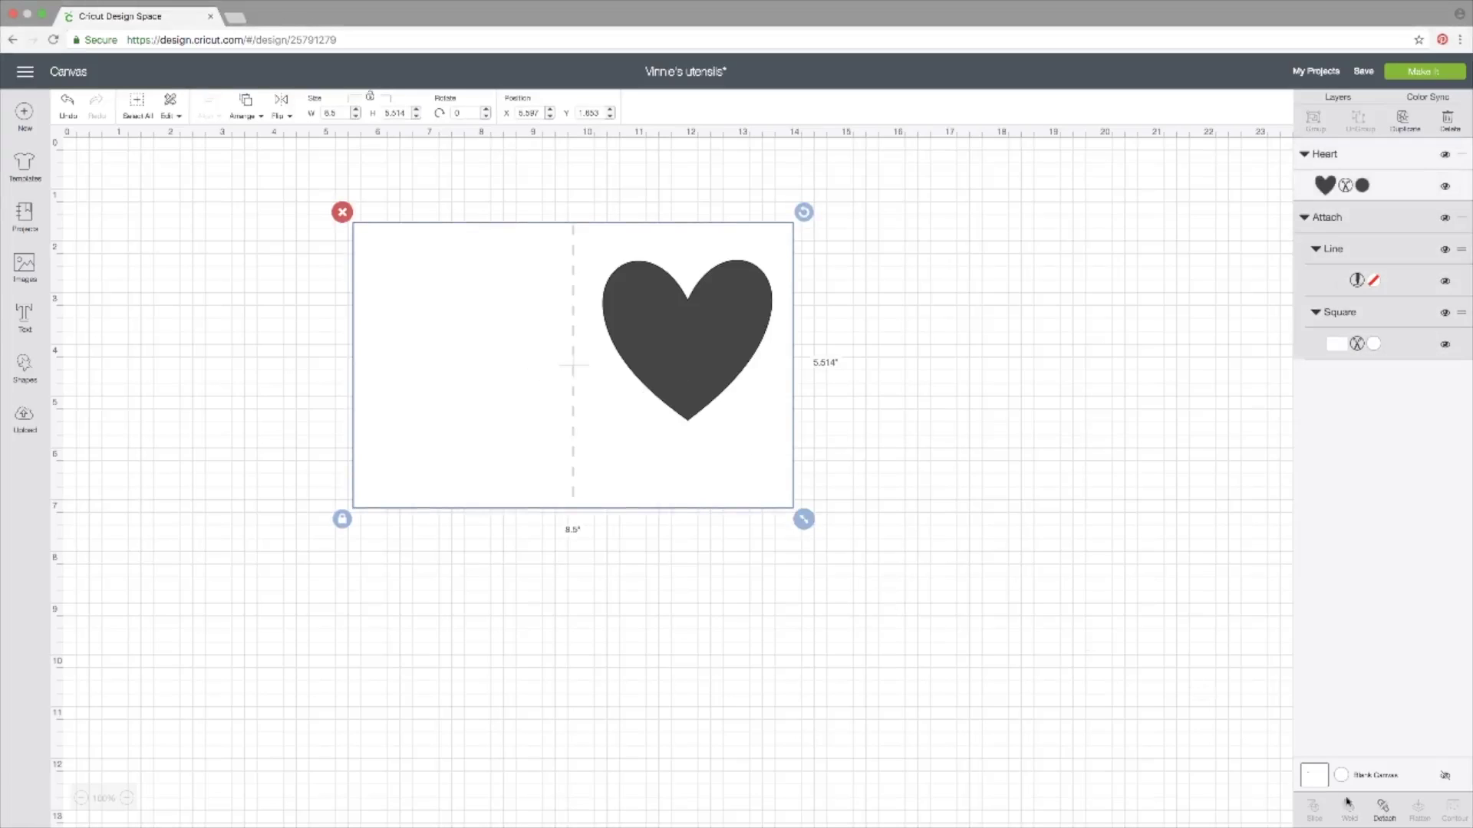
pyautogui.click(1385, 807)
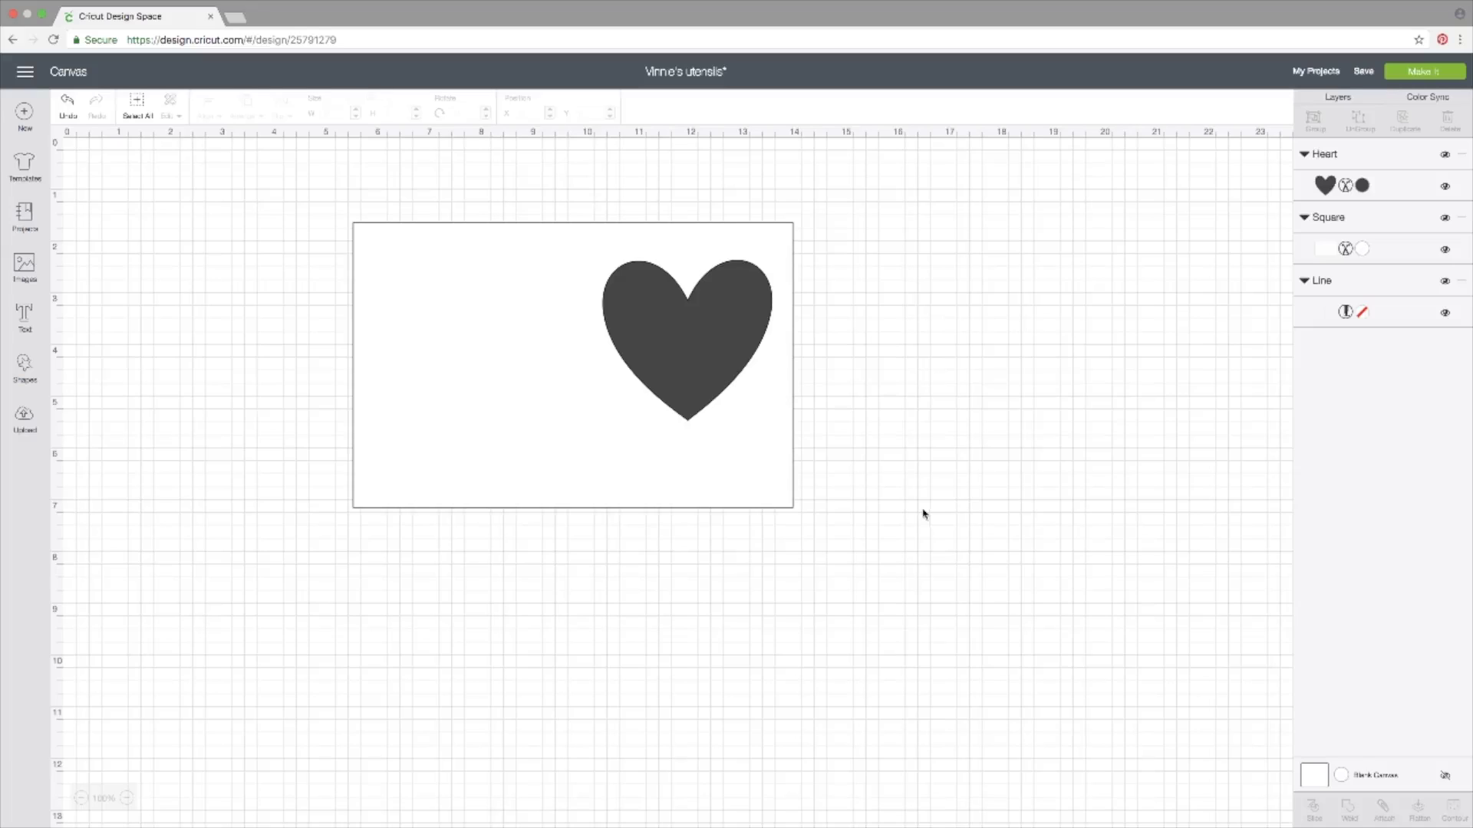
pyautogui.press('super+a')
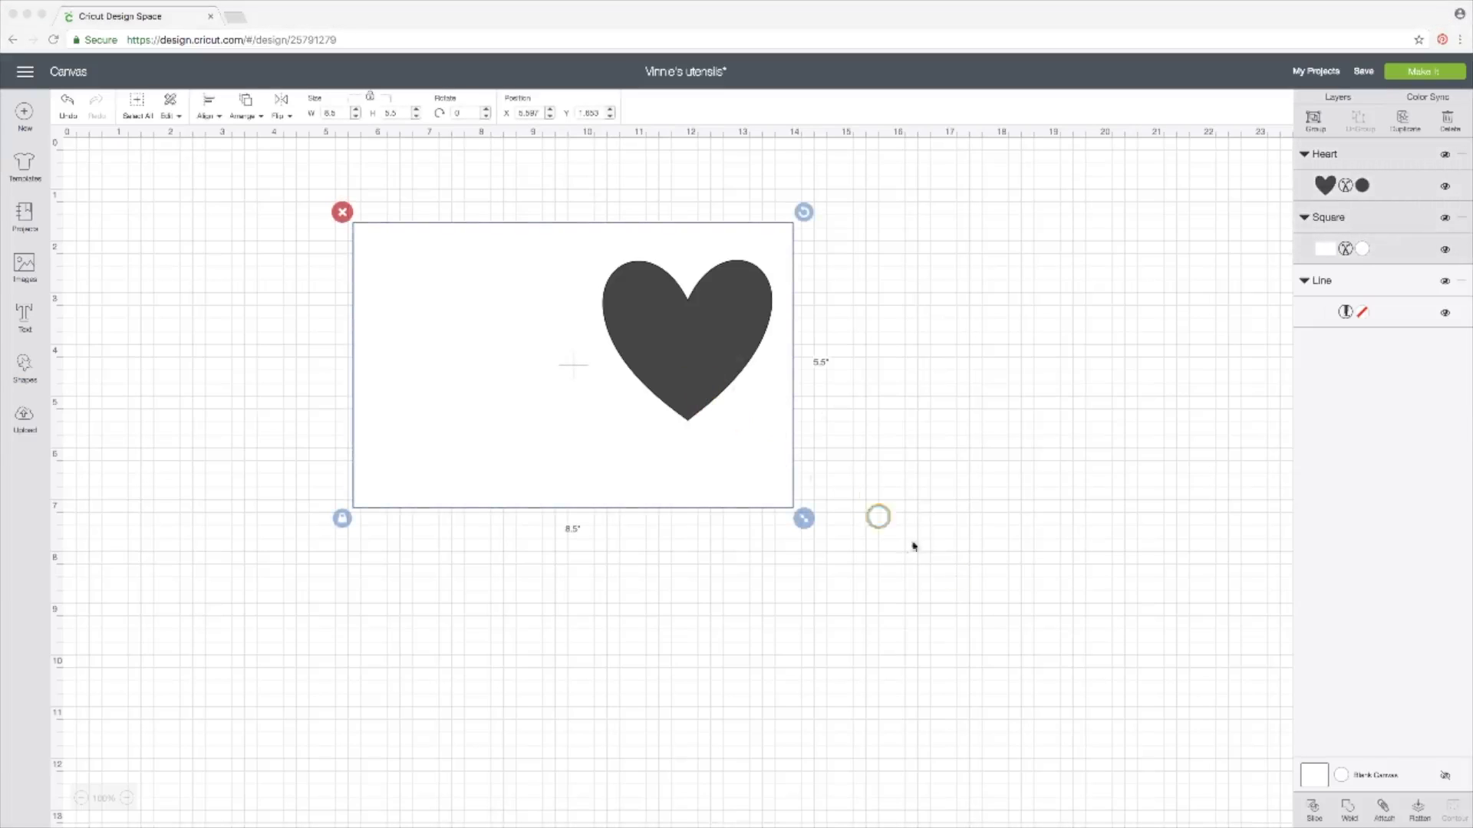
pyautogui.click(1314, 809)
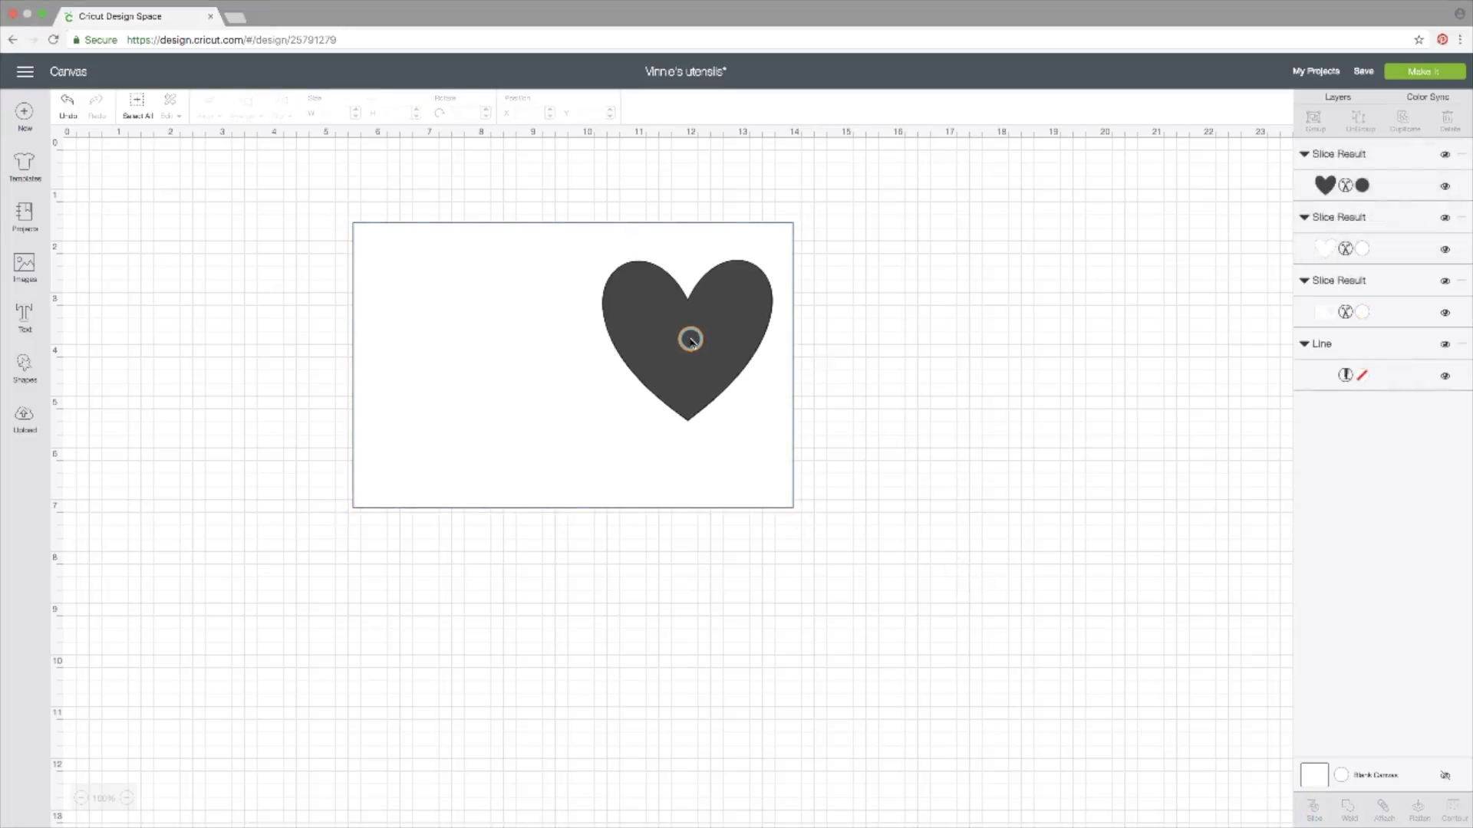
# Step: Move the dark heart and the white heart cutout off the card and delete both
pyautogui.moveTo(691, 340); pyautogui.dragTo(1006, 270)
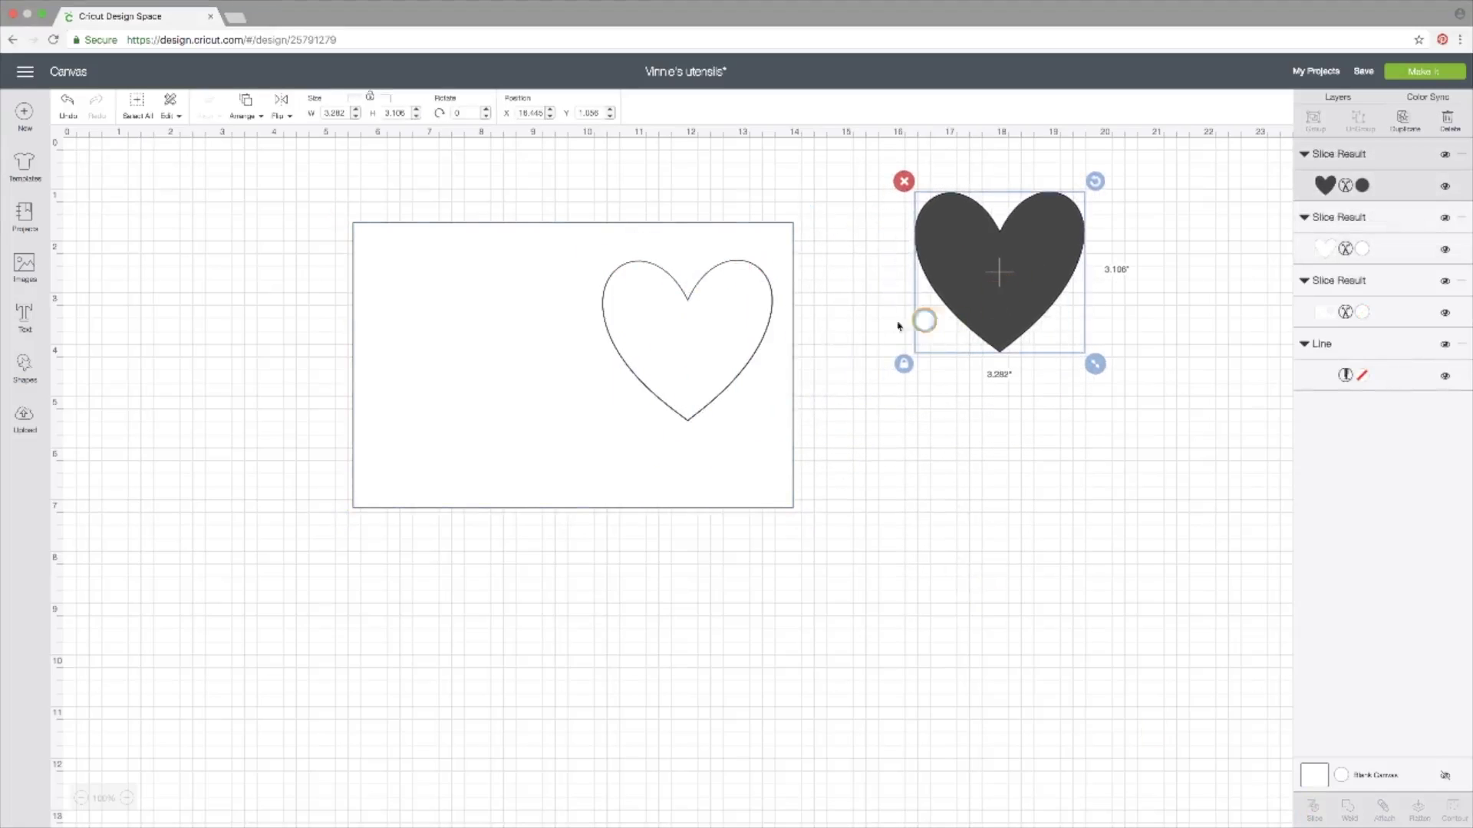
pyautogui.moveTo(691, 333); pyautogui.dragTo(1010, 427)
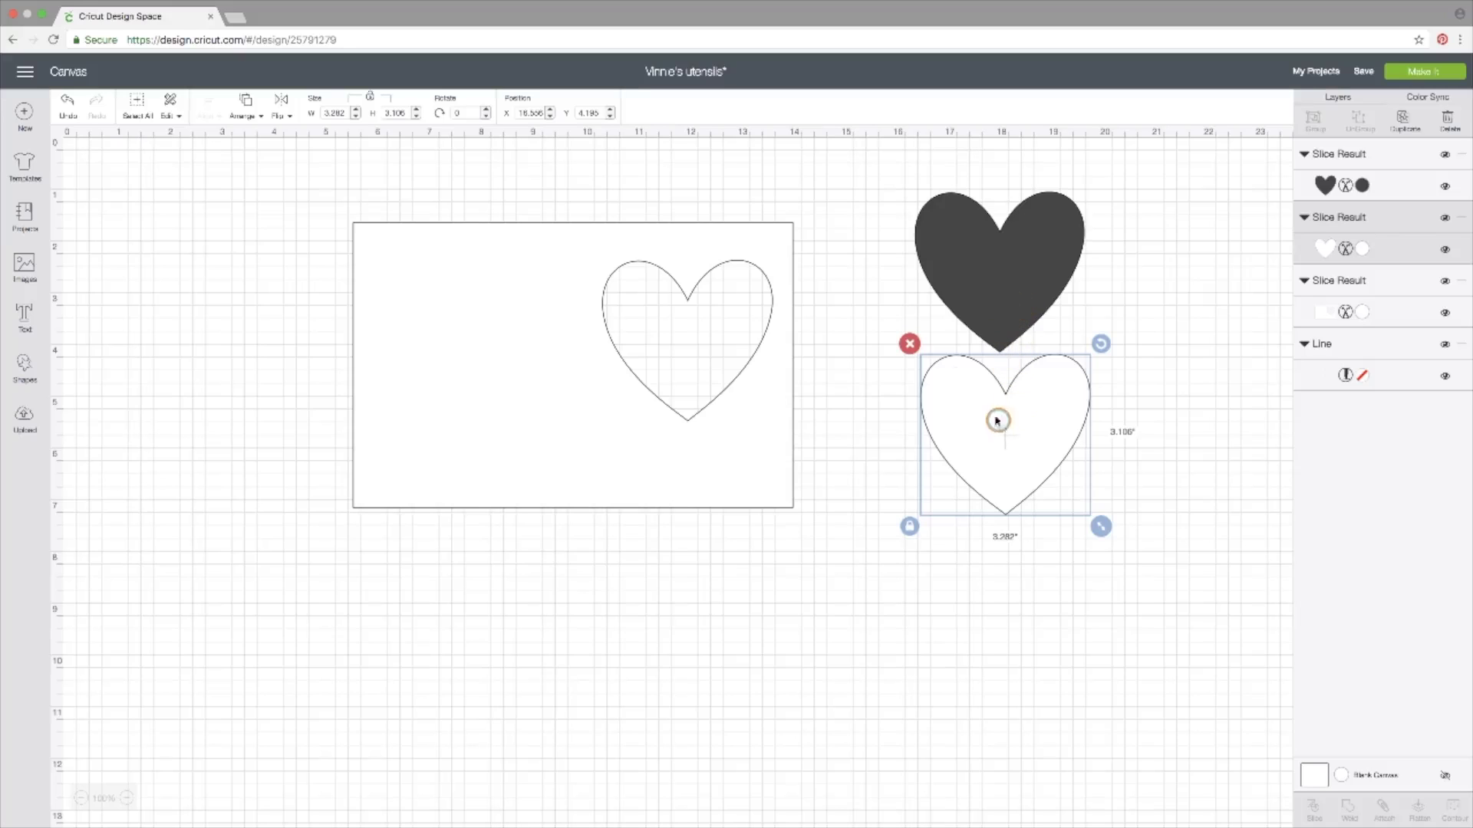
pyautogui.click(910, 343)
pyautogui.click(958, 240)
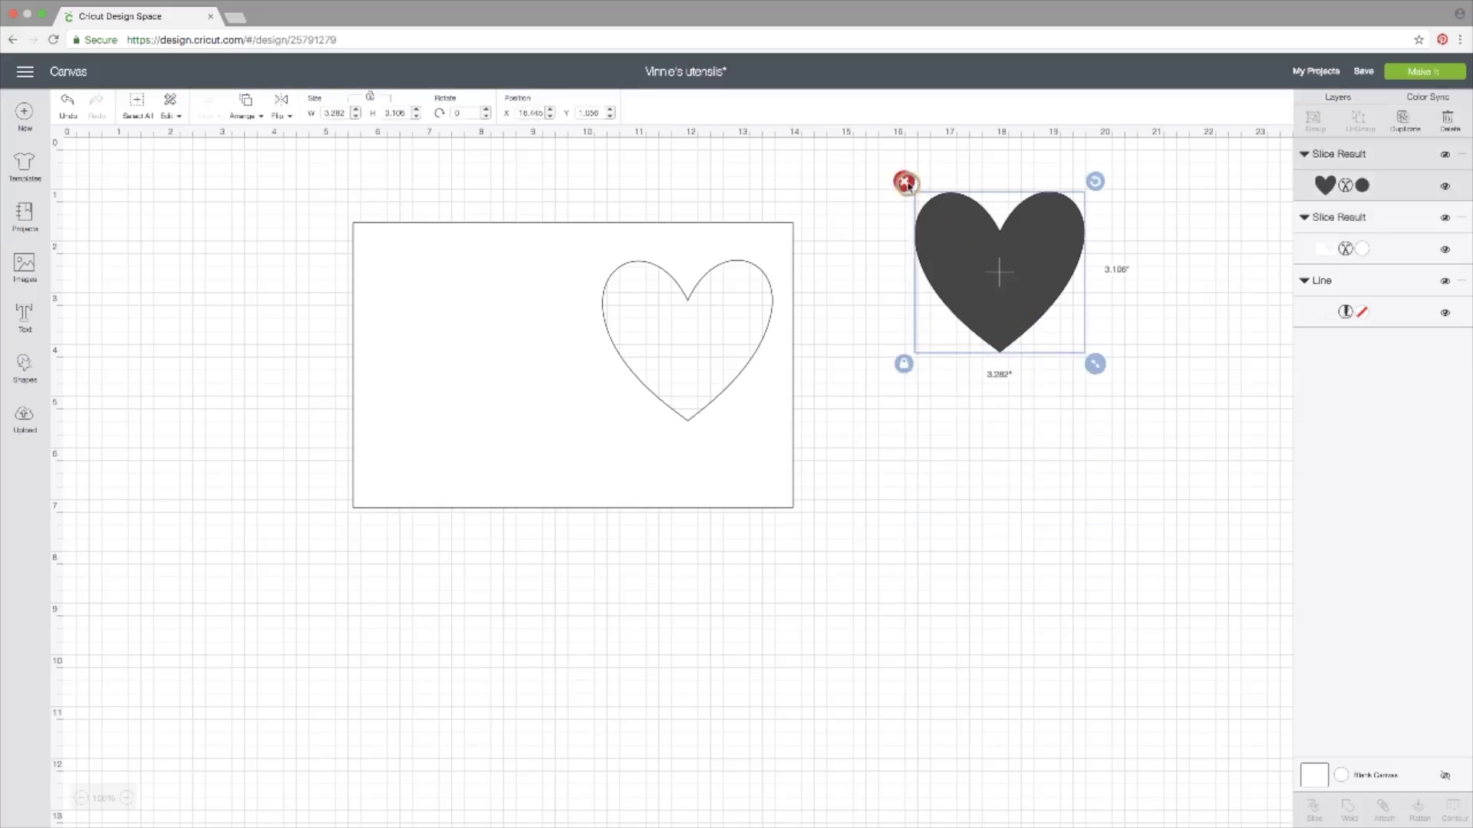
pyautogui.click(906, 181)
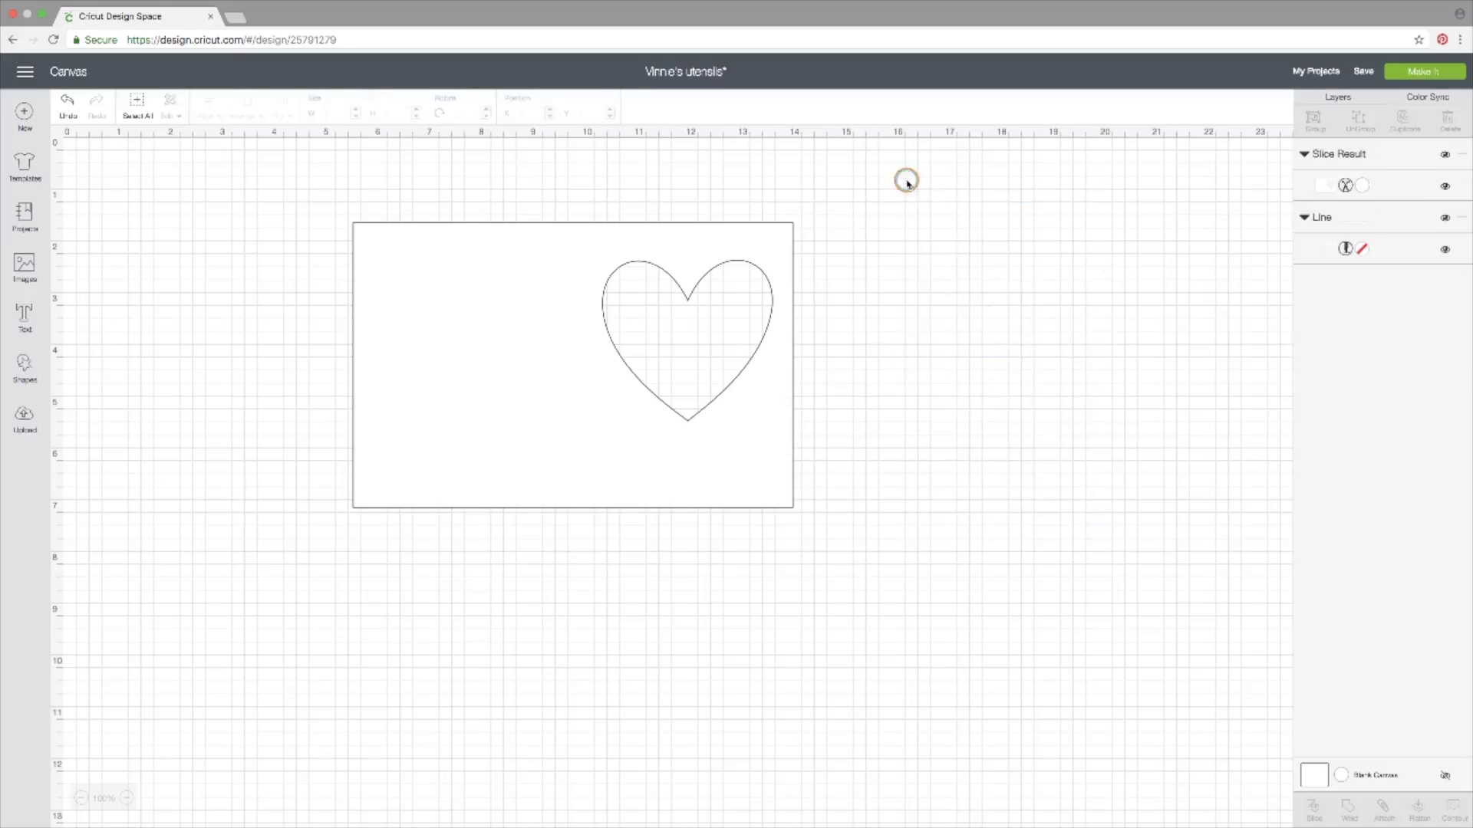
# Step: Send the sliced rectangle to the back, behind the score line
pyautogui.click(615, 452)
pyautogui.click(248, 112)
pyautogui.click(237, 139)
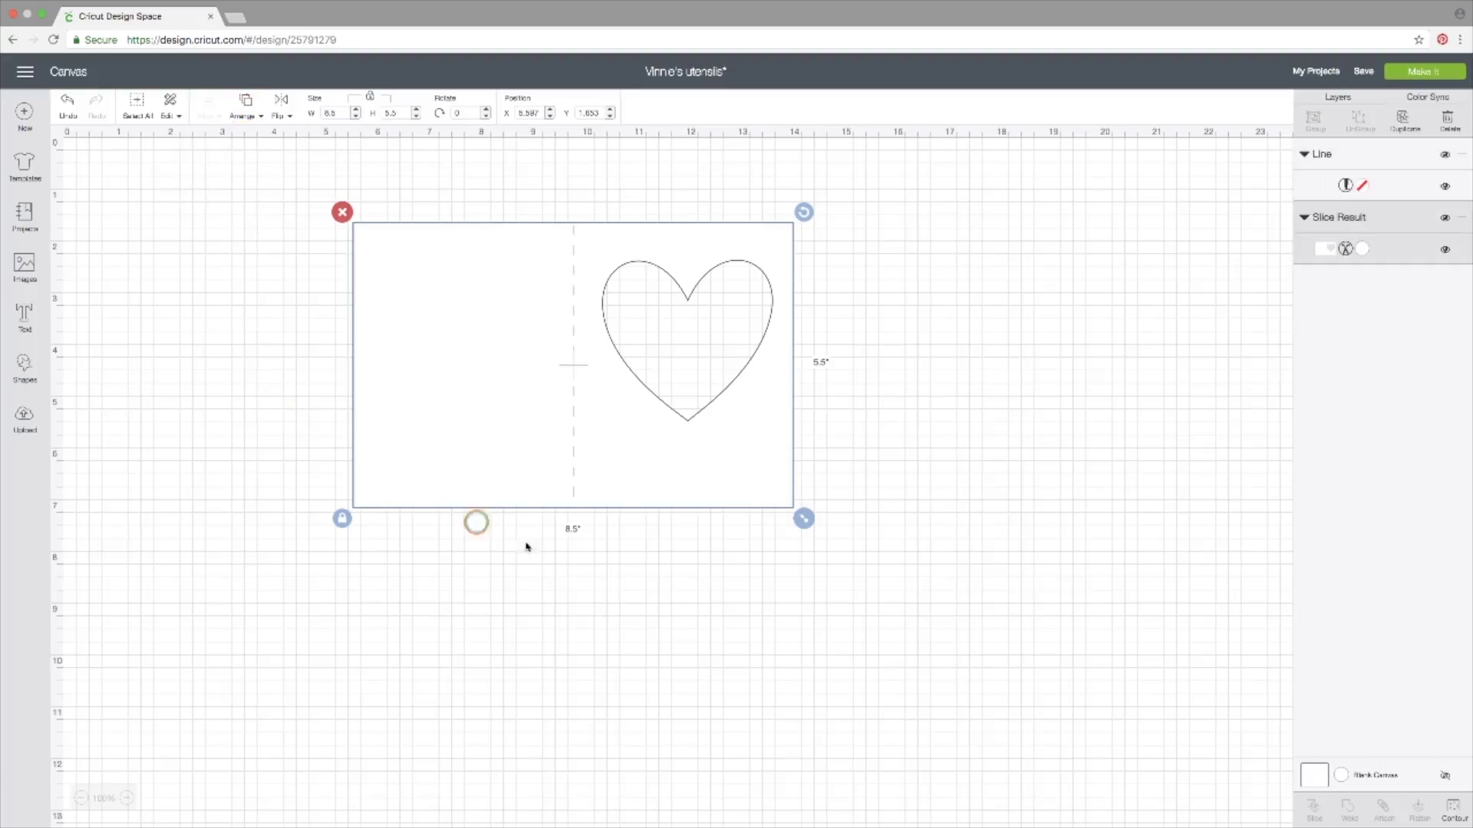
# Step: Attach the score line to the heart cutout card and preview it on the mat before returning to the canvas
pyautogui.click(661, 609)
pyautogui.moveTo(319, 177); pyautogui.dragTo(902, 575)
pyautogui.click(1391, 810)
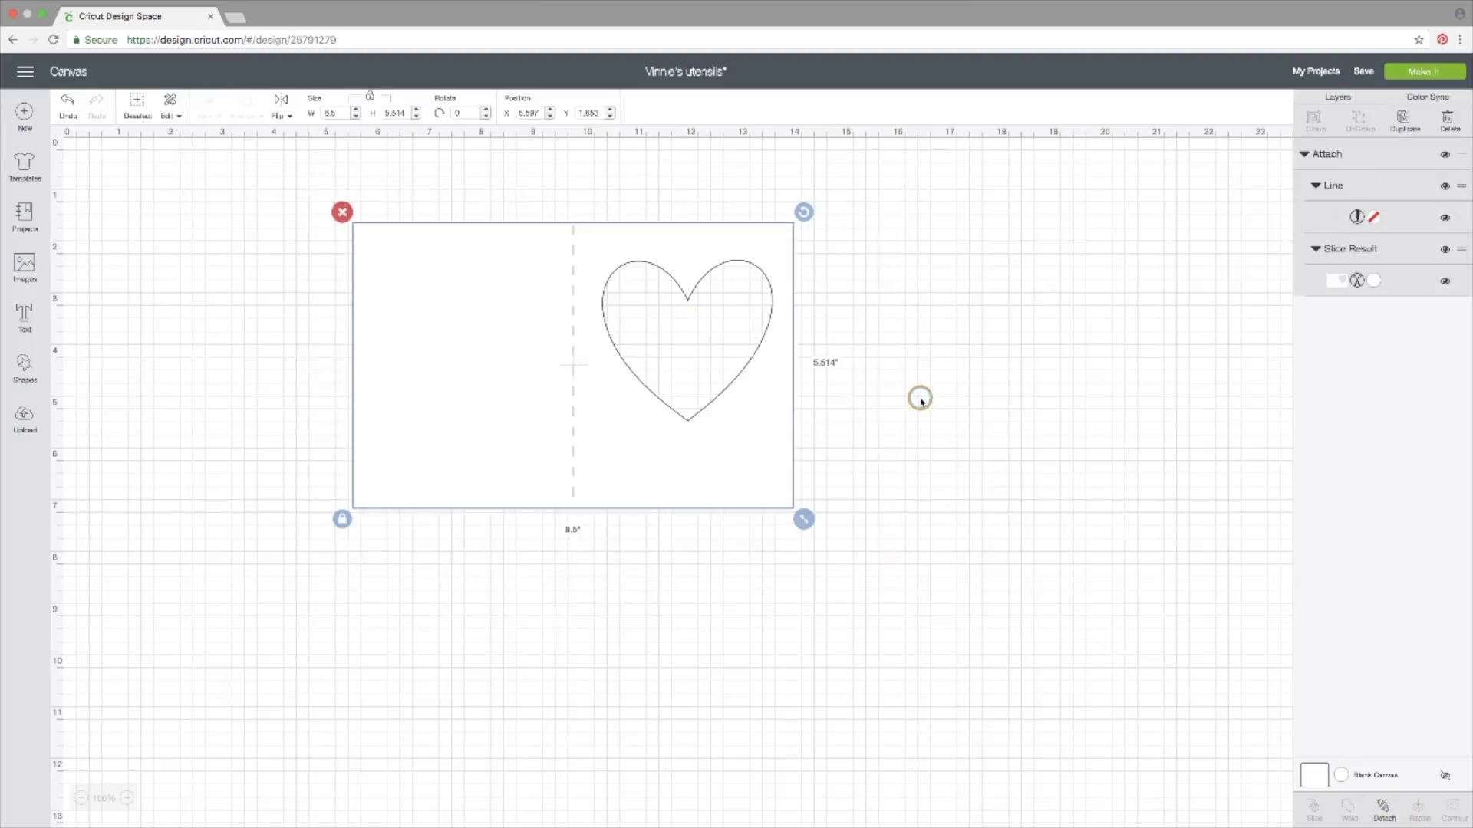
pyautogui.click(1407, 71)
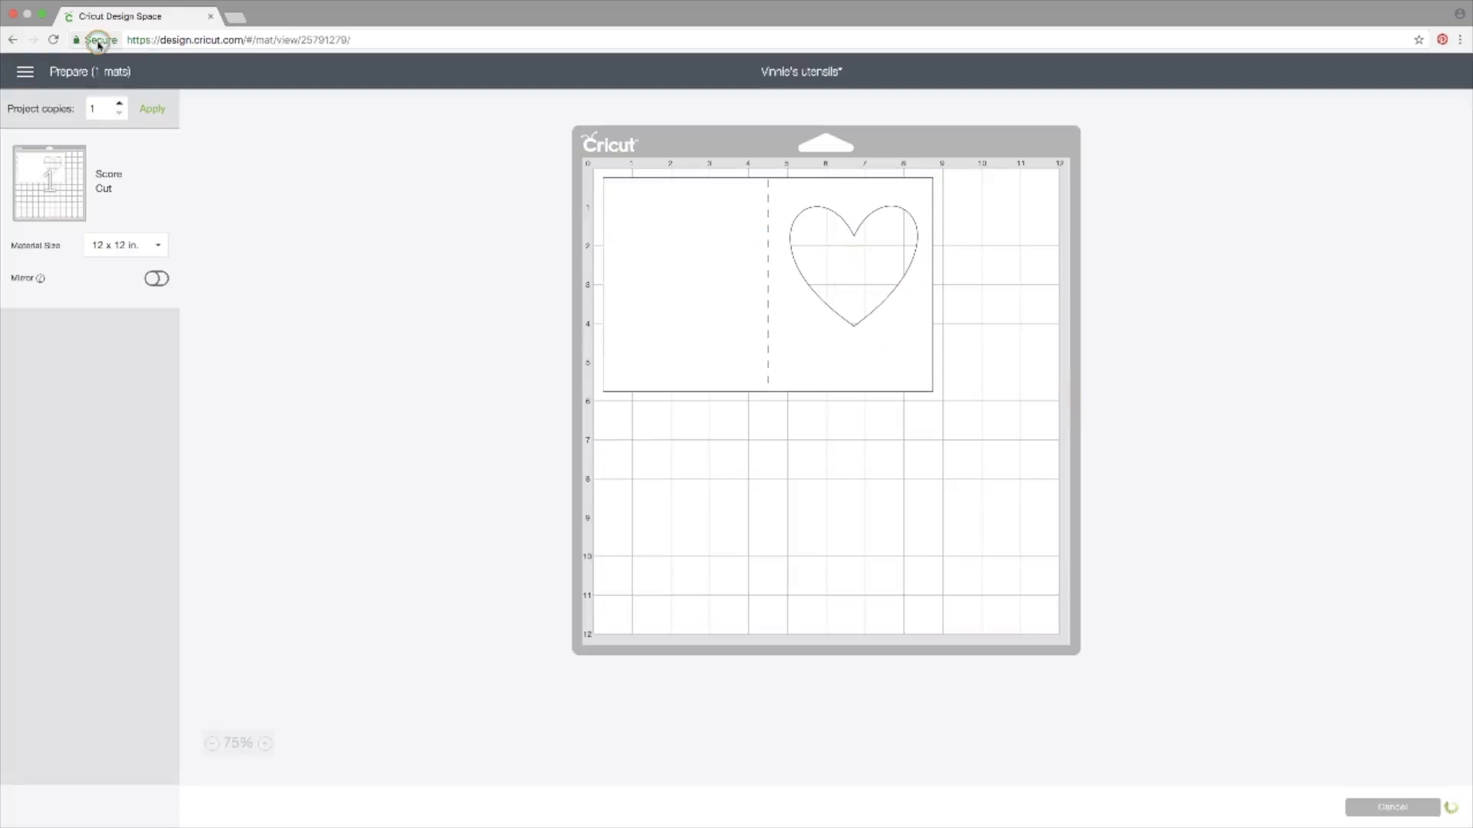
pyautogui.click(12, 40)
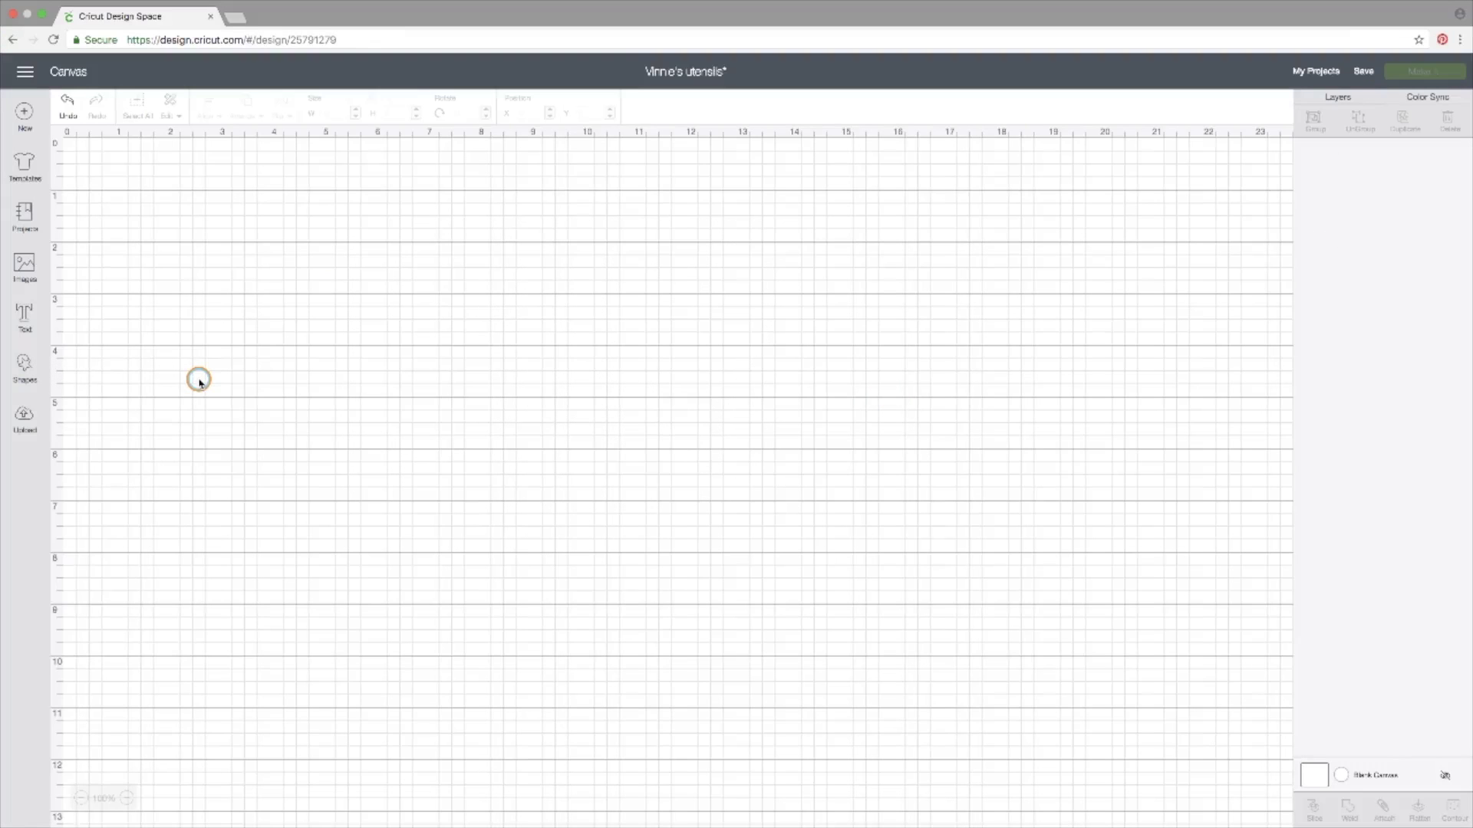
# Step: Add an octagon and a square to the canvas, placing the square directly below the octagon
pyautogui.click(24, 366)
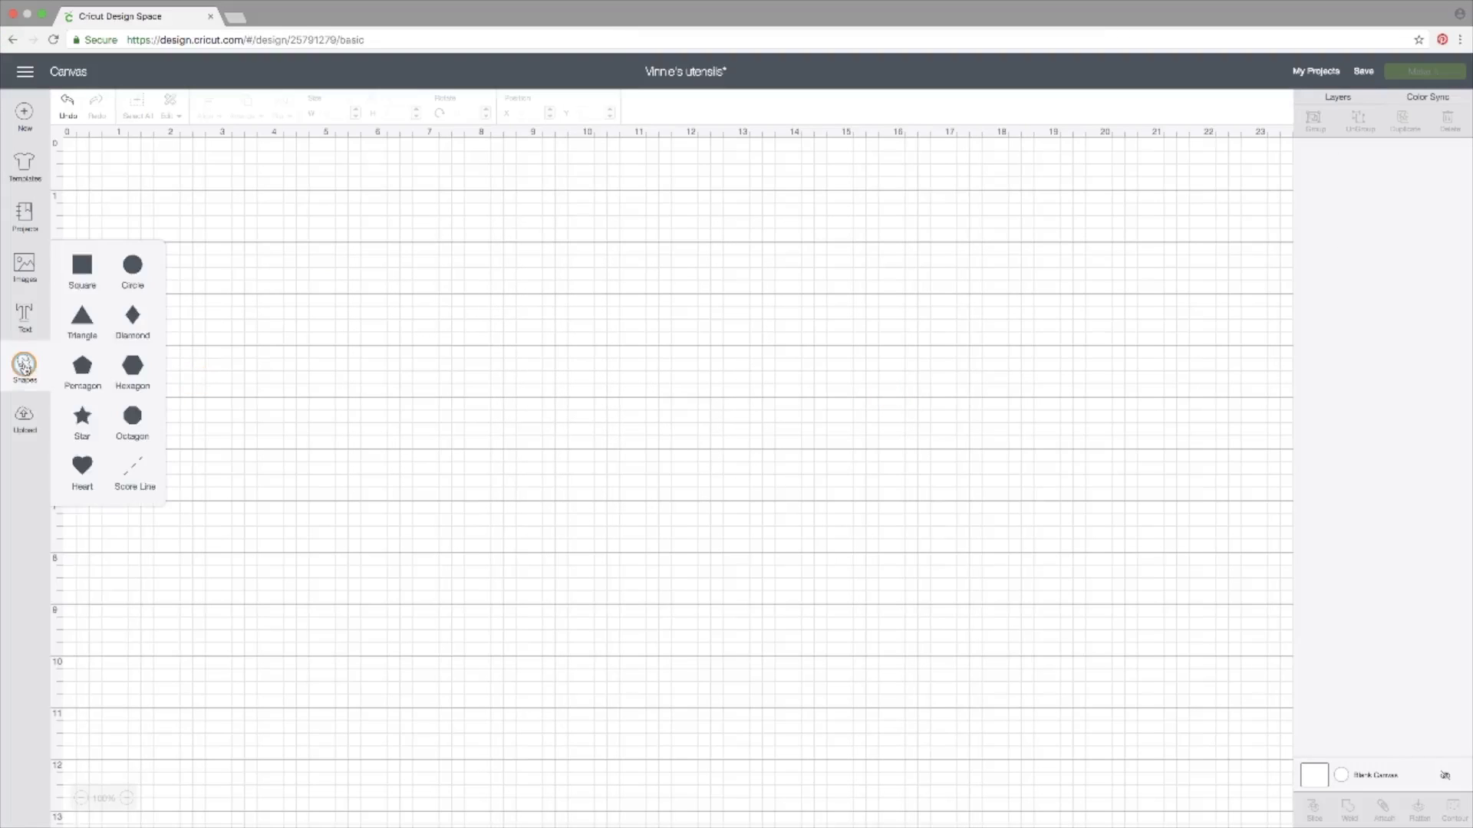
pyautogui.click(133, 419)
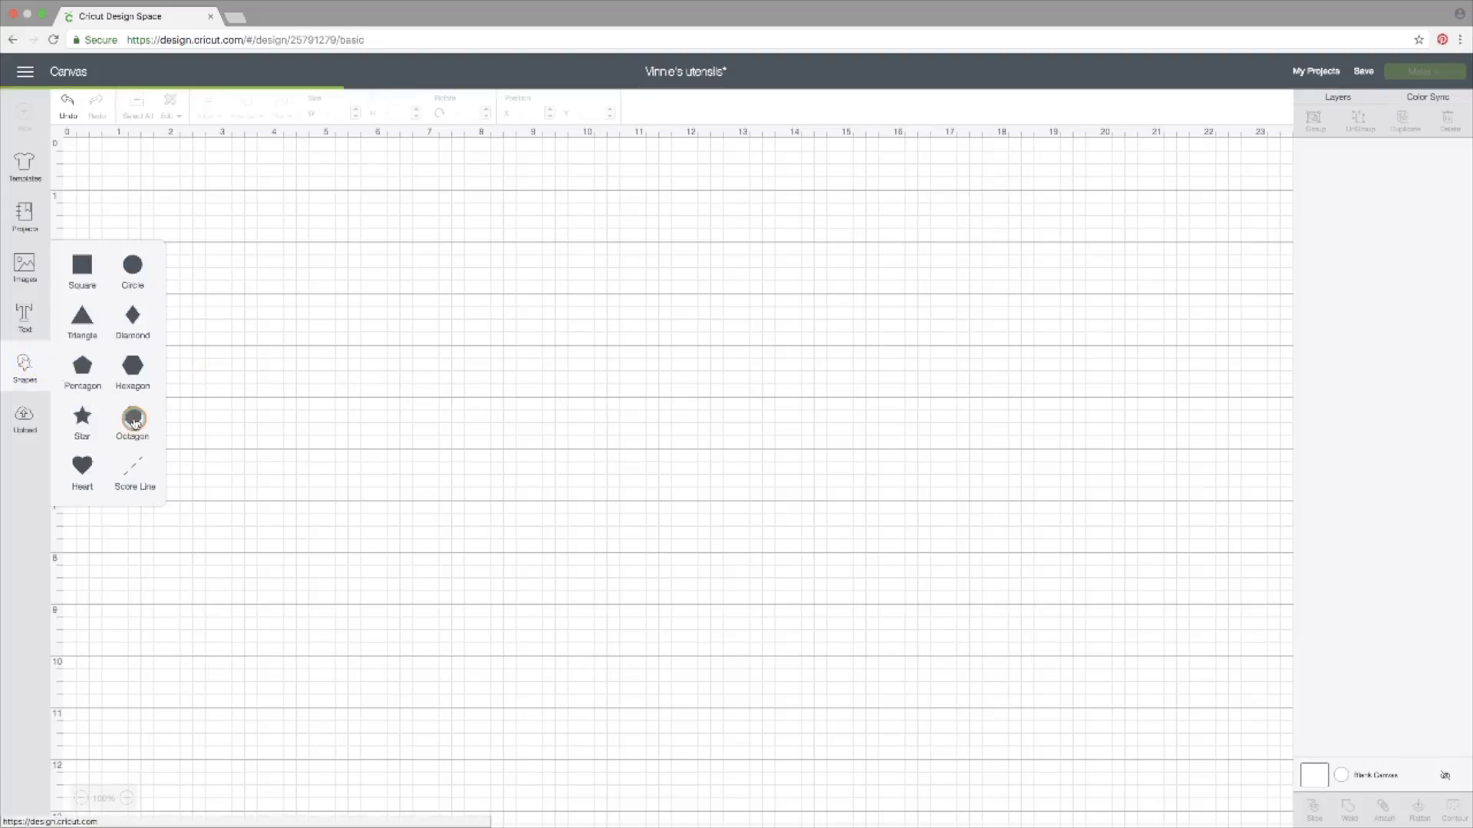
pyautogui.click(34, 372)
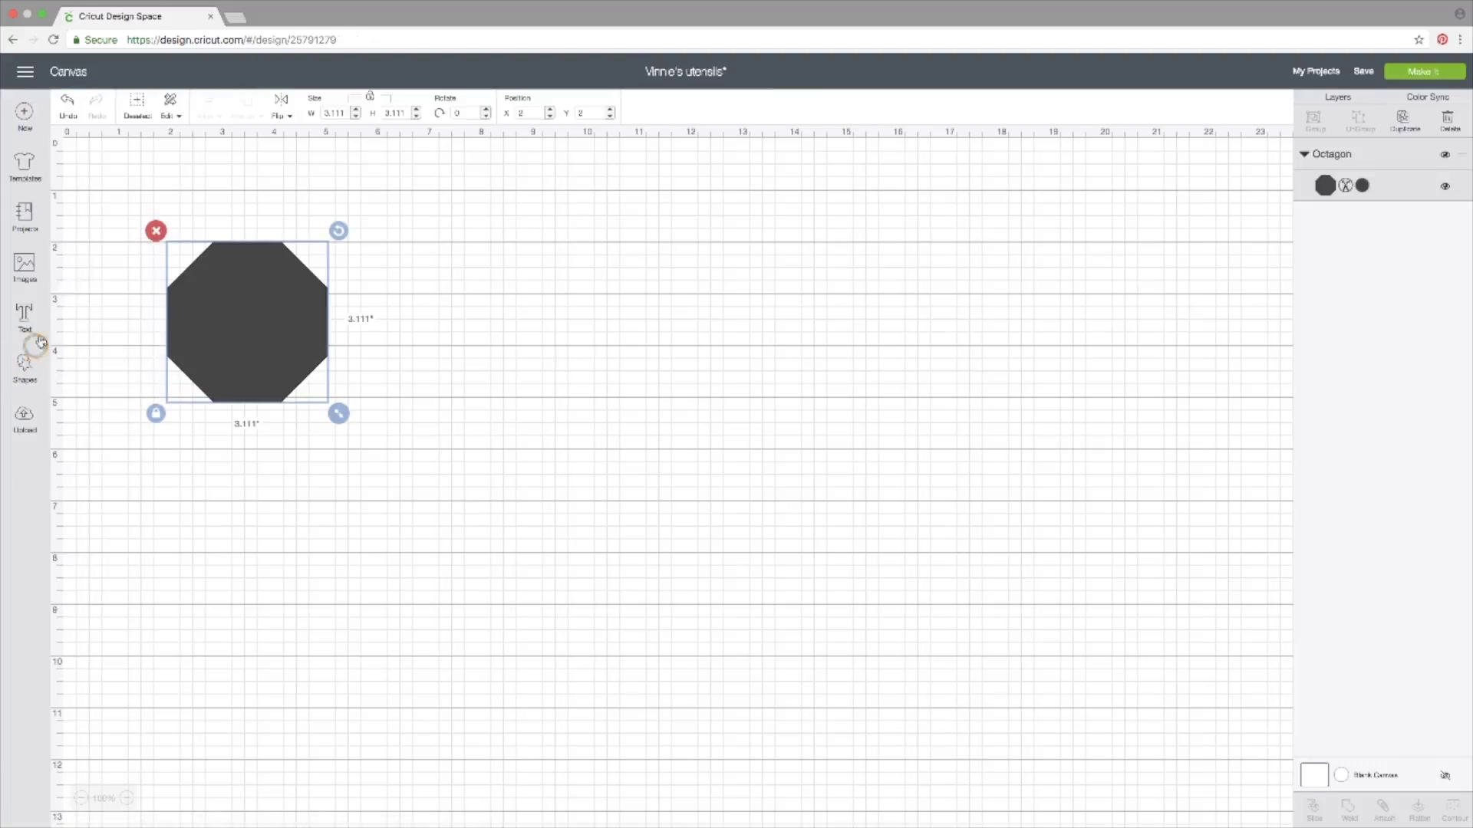
pyautogui.click(27, 371)
pyautogui.click(66, 276)
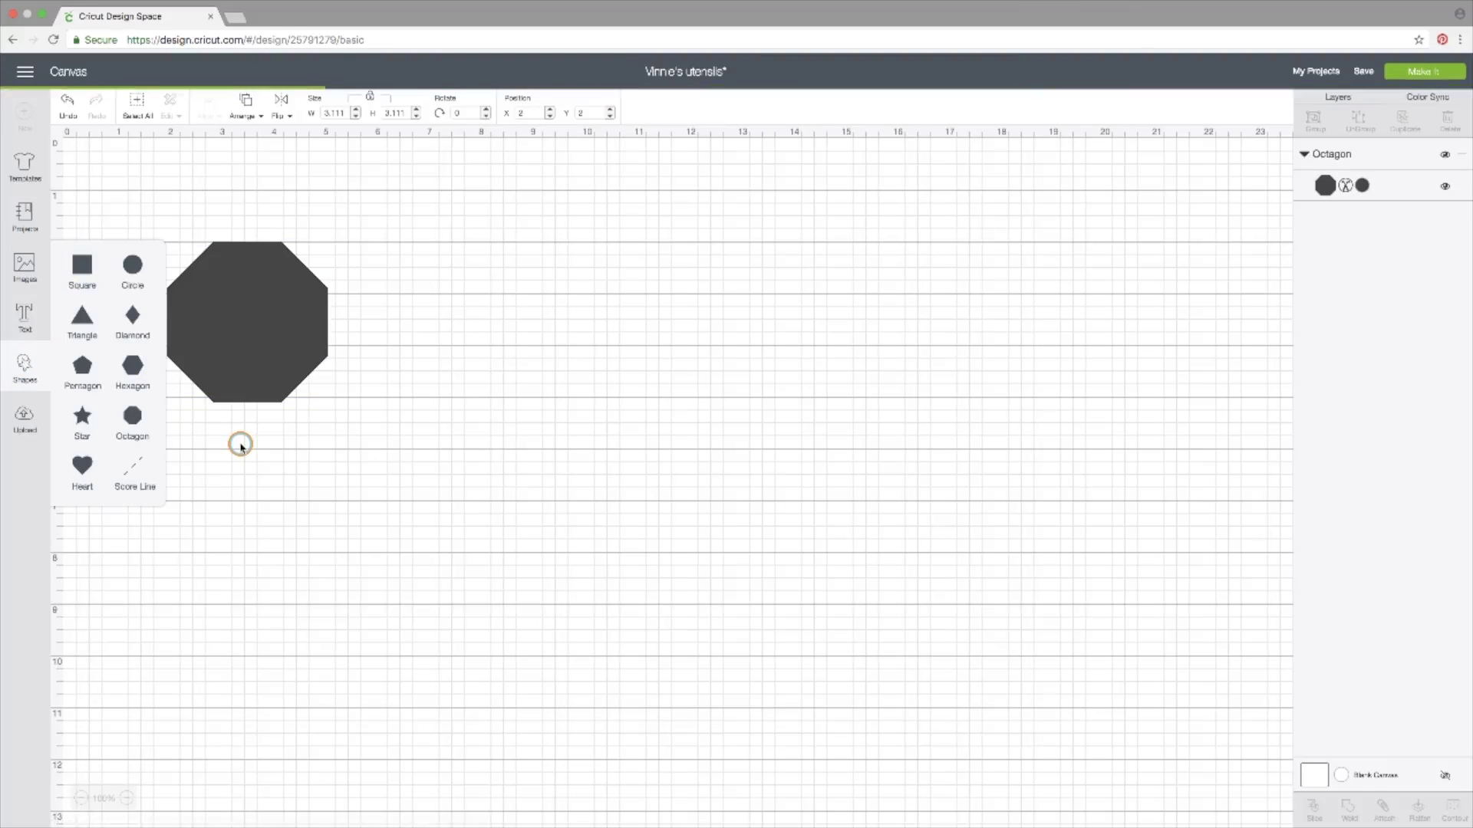
pyautogui.moveTo(252, 391); pyautogui.dragTo(550, 552)
pyautogui.moveTo(246, 332); pyautogui.dragTo(563, 310)
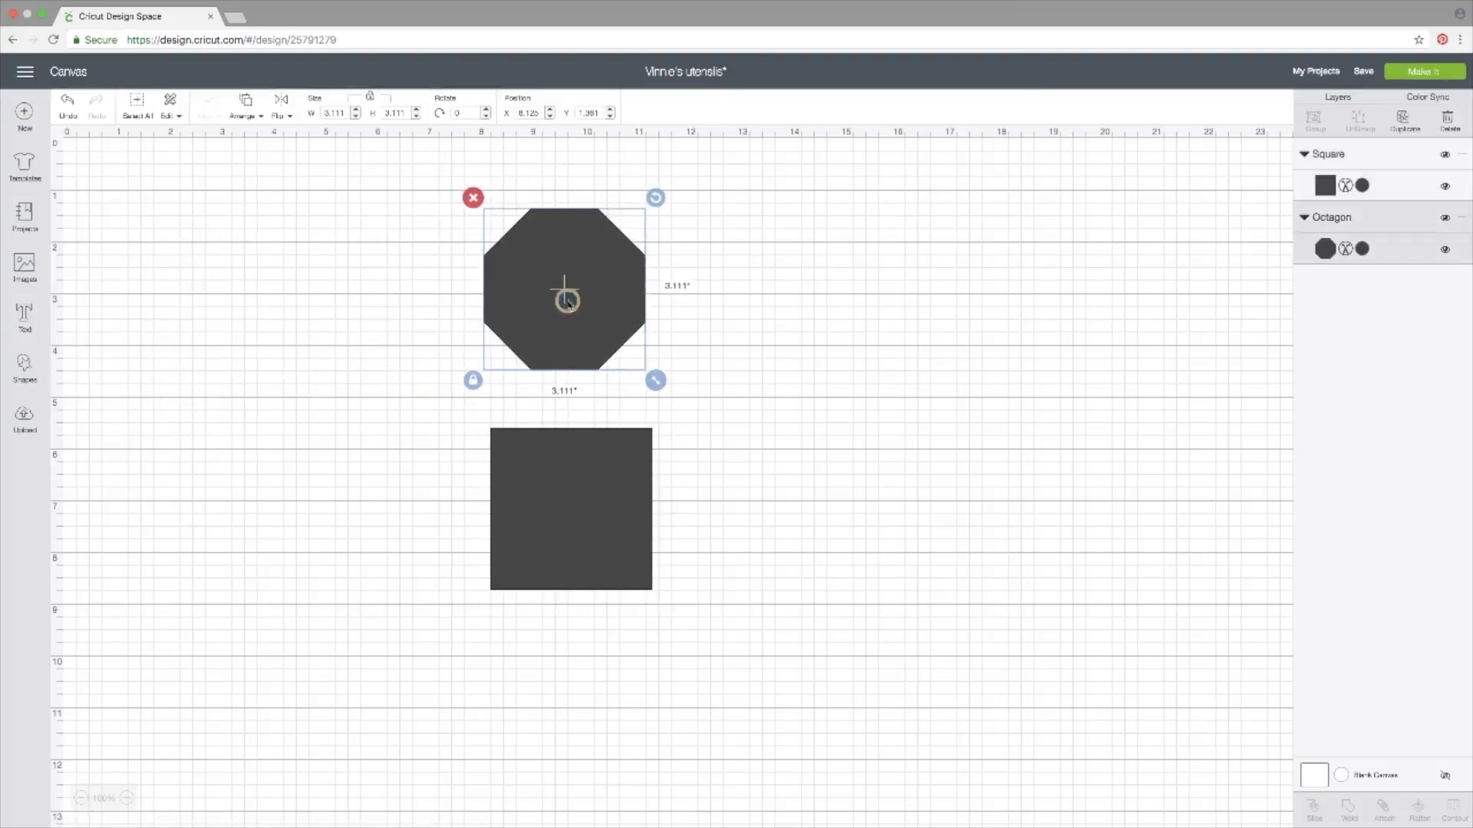
# Step: Unlock the square's proportions, reshape it into a stick about 0.17 by 4.6 inches, and overlap it with the octagon's bottom edge
pyautogui.click(572, 506)
pyautogui.click(478, 605)
pyautogui.moveTo(661, 601); pyautogui.dragTo(512, 679)
pyautogui.moveTo(495, 626); pyautogui.dragTo(564, 560)
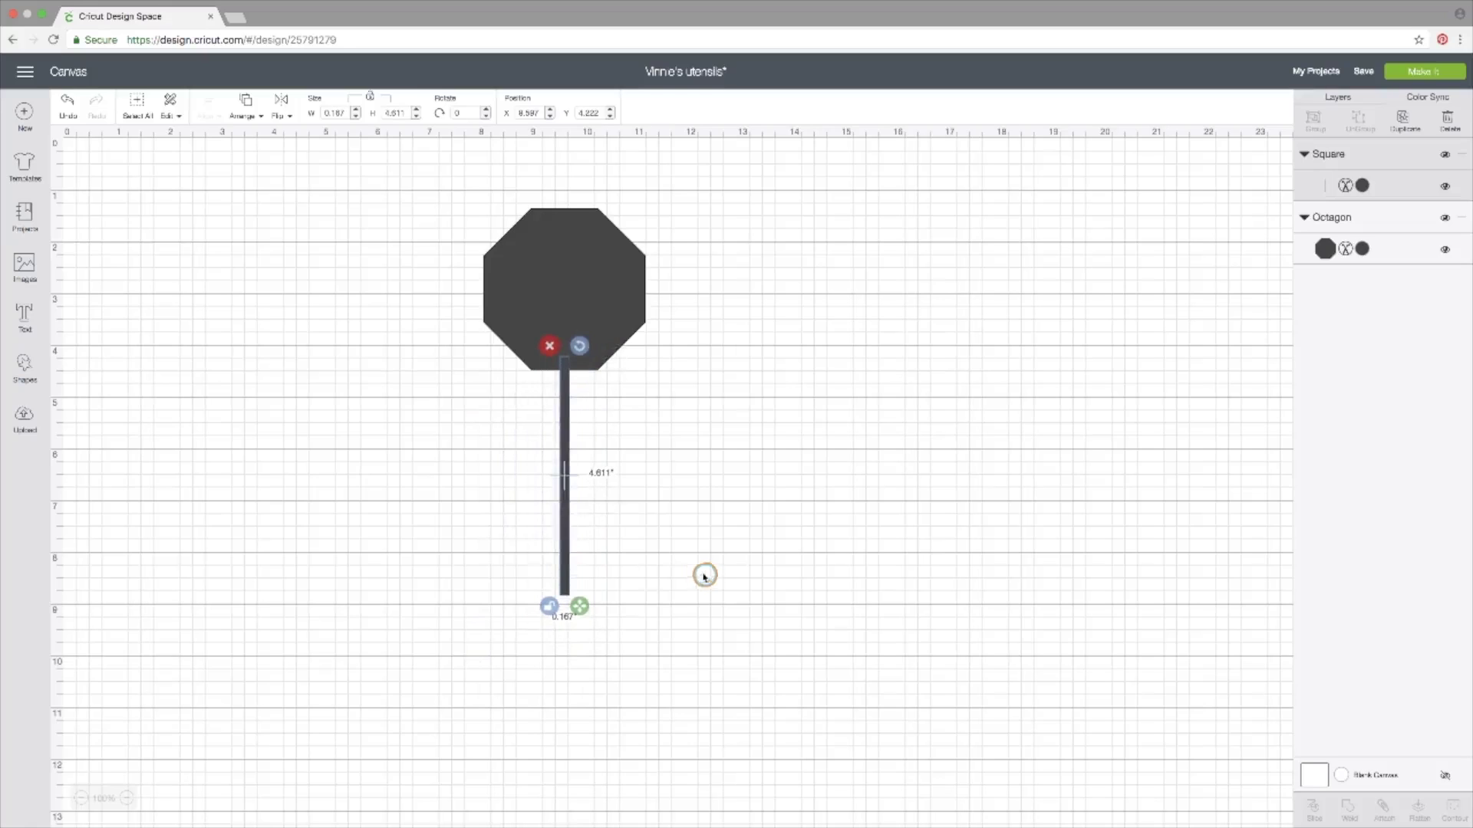
# Step: Select the octagon and the stick together and weld them into one lollipop shape
pyautogui.click(666, 513)
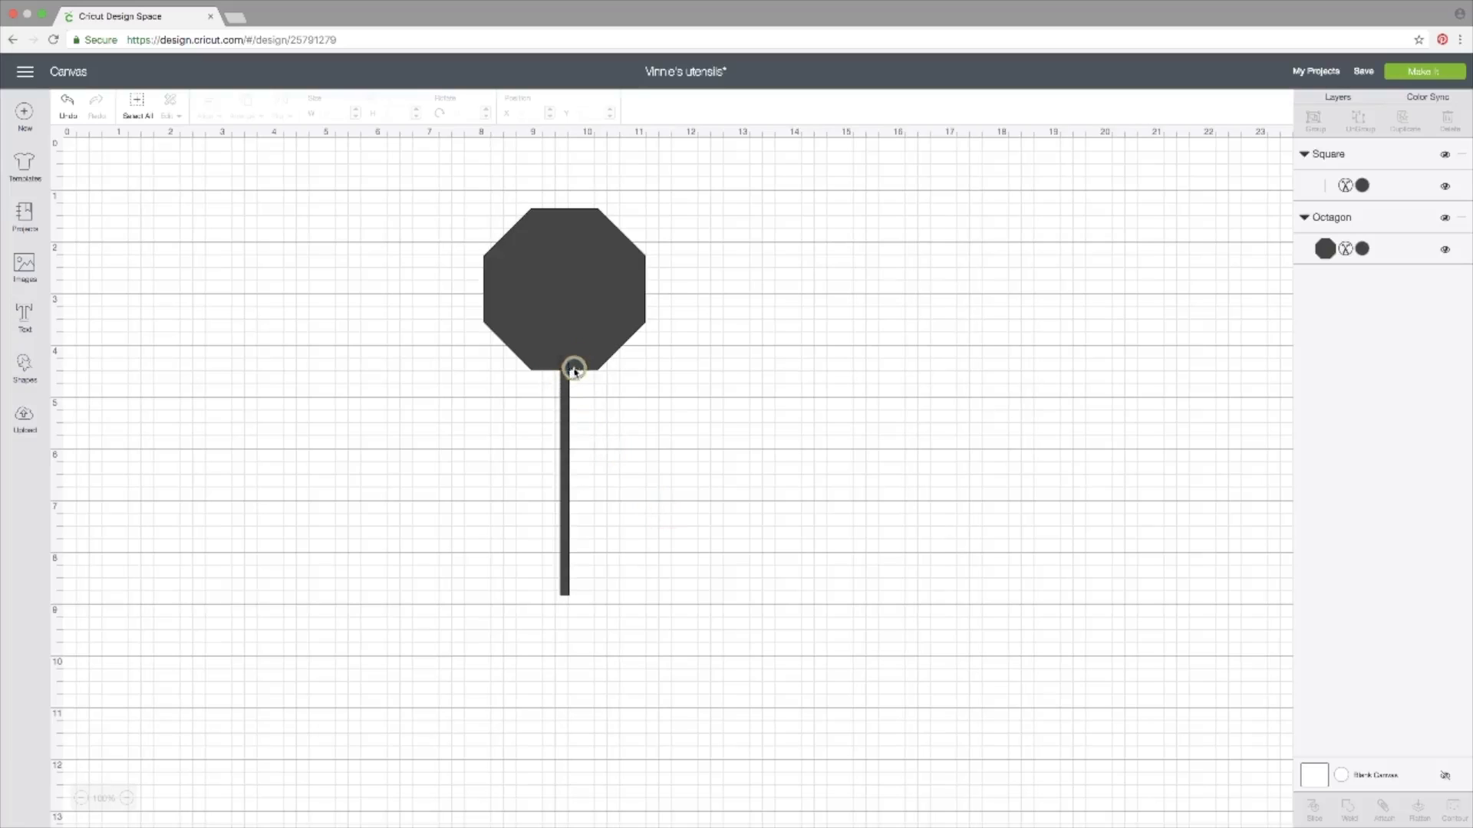
pyautogui.click(128, 798)
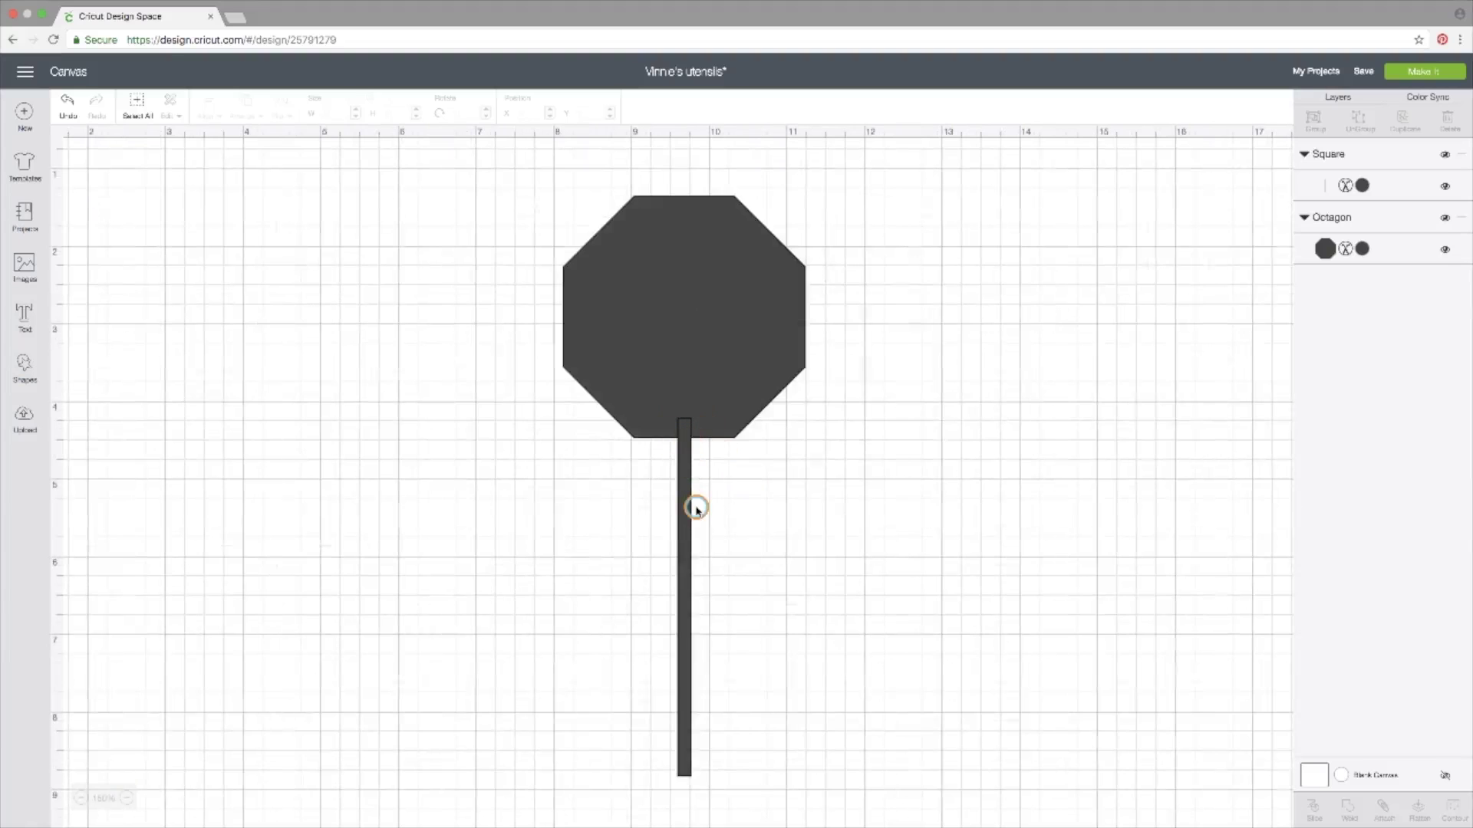
pyautogui.scroll(-1, 699, 506)
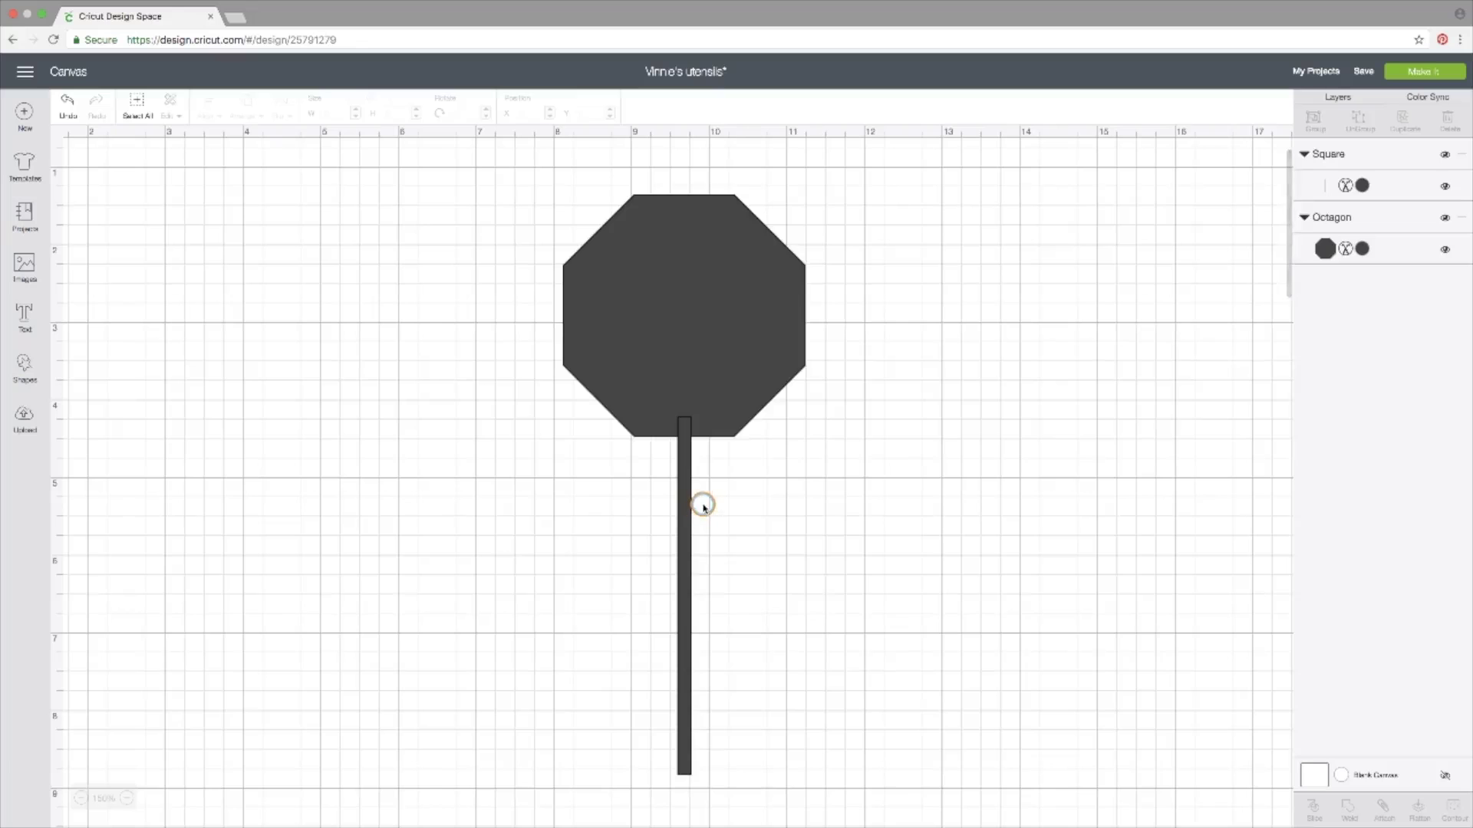
pyautogui.scroll(-1, 702, 504)
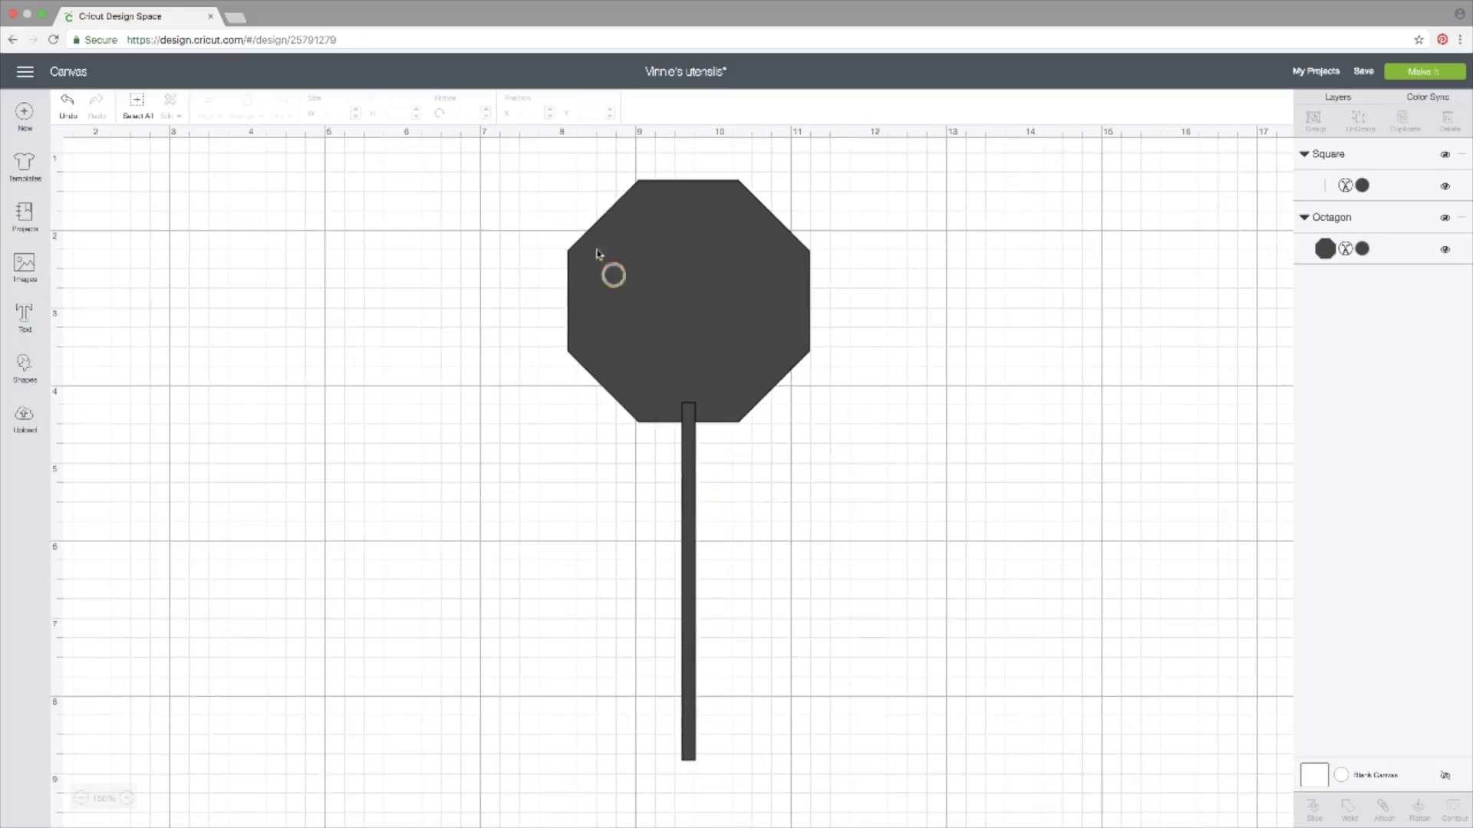
pyautogui.moveTo(525, 166); pyautogui.dragTo(851, 774)
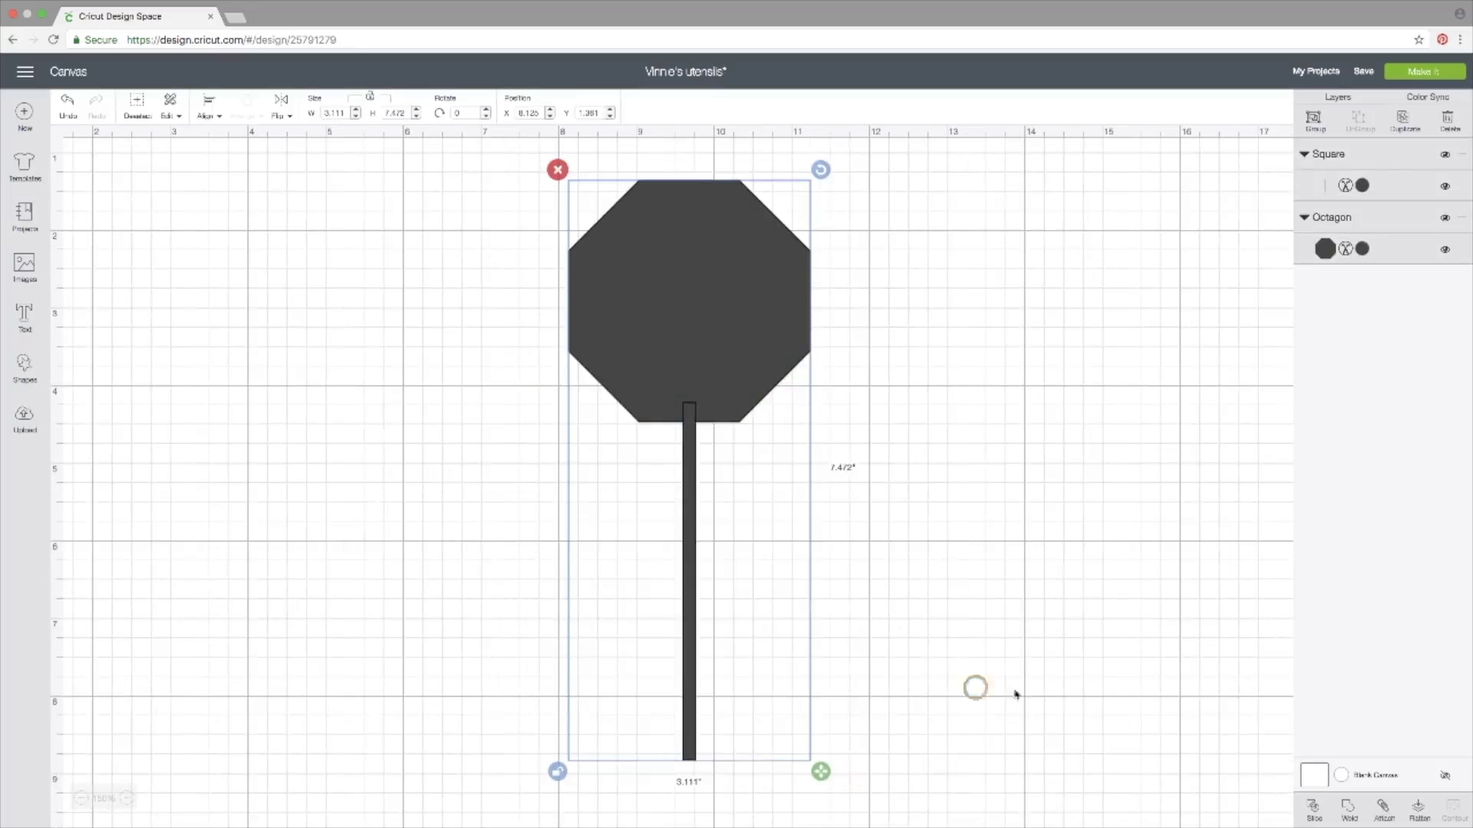
pyautogui.click(1348, 808)
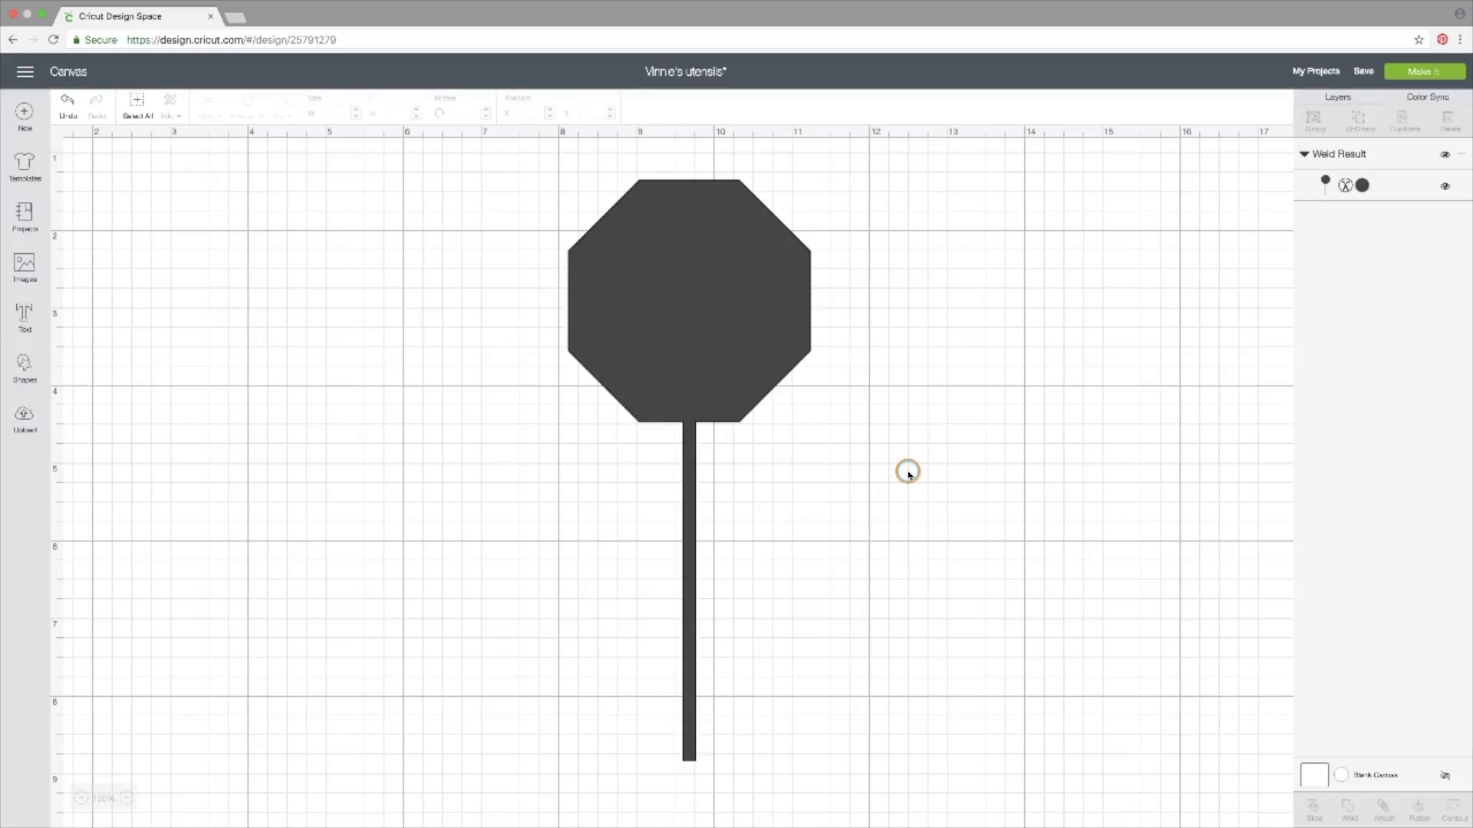
# Step: Add a star, shrink it to about 2.66 inches wide and center it on the octagon
pyautogui.click(34, 368)
pyautogui.click(83, 419)
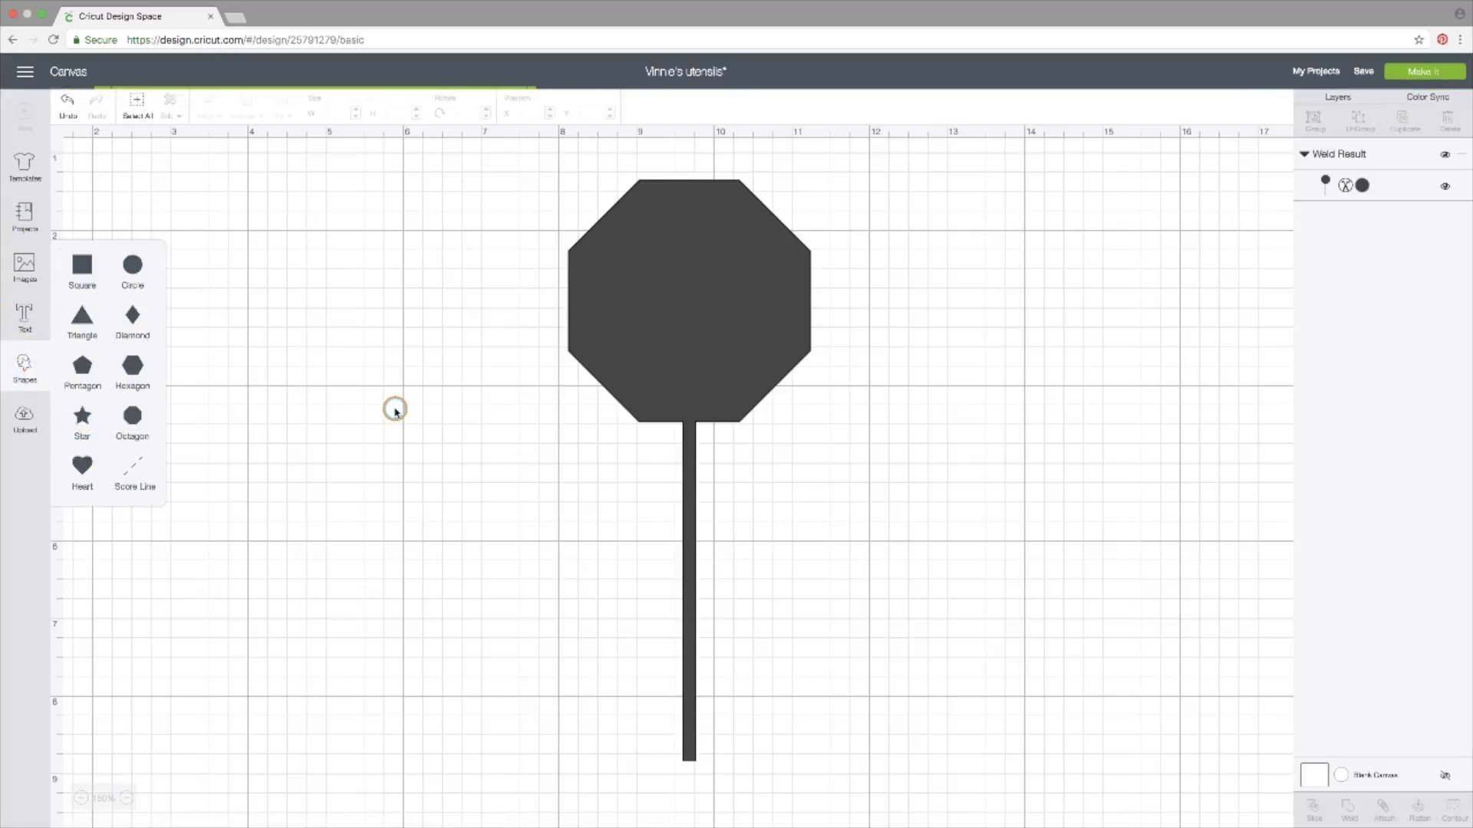
pyautogui.moveTo(586, 358); pyautogui.dragTo(756, 319)
pyautogui.moveTo(826, 446); pyautogui.dragTo(779, 400)
pyautogui.moveTo(691, 342); pyautogui.dragTo(726, 362)
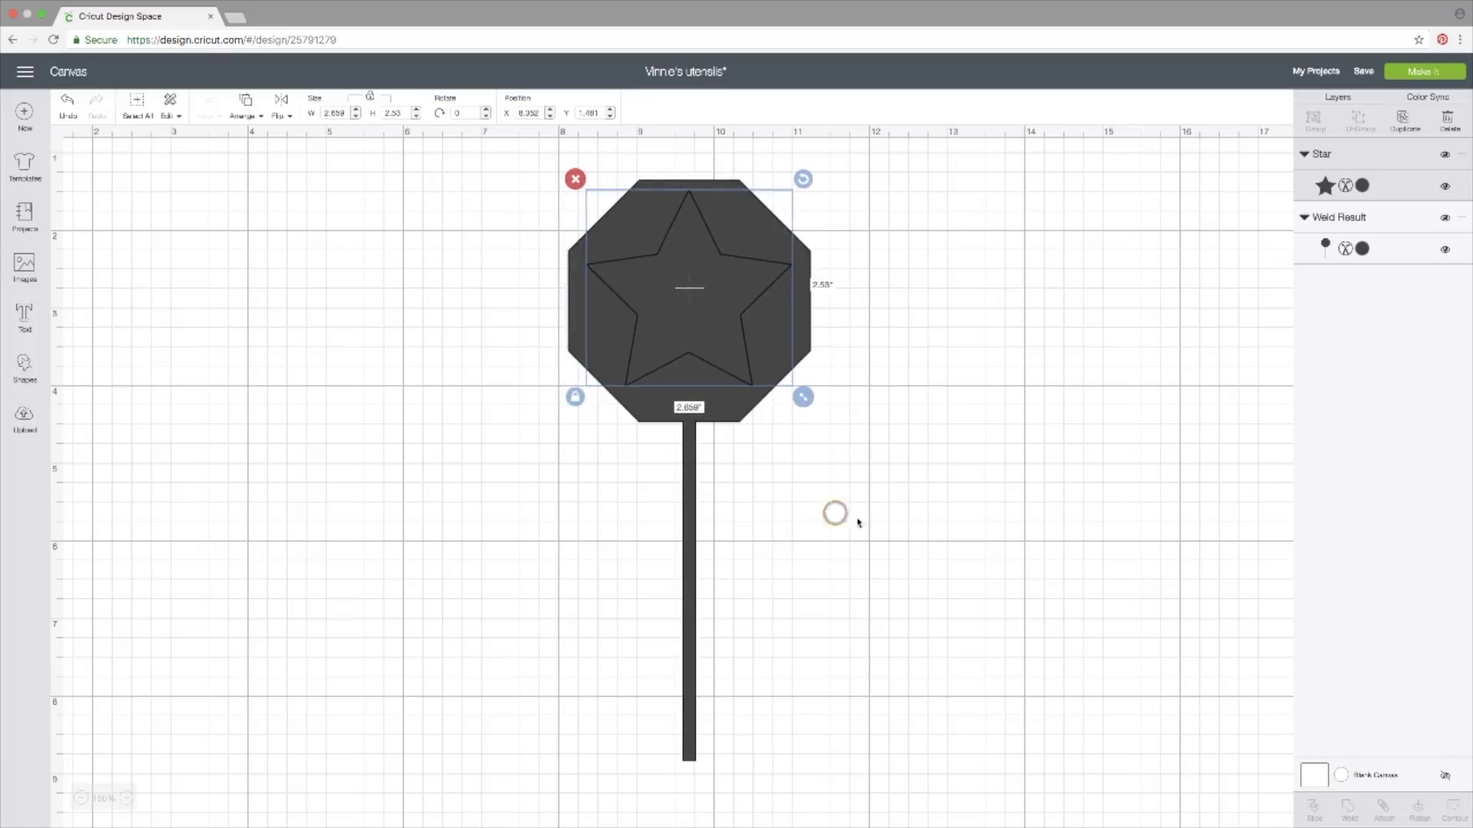
pyautogui.click(836, 502)
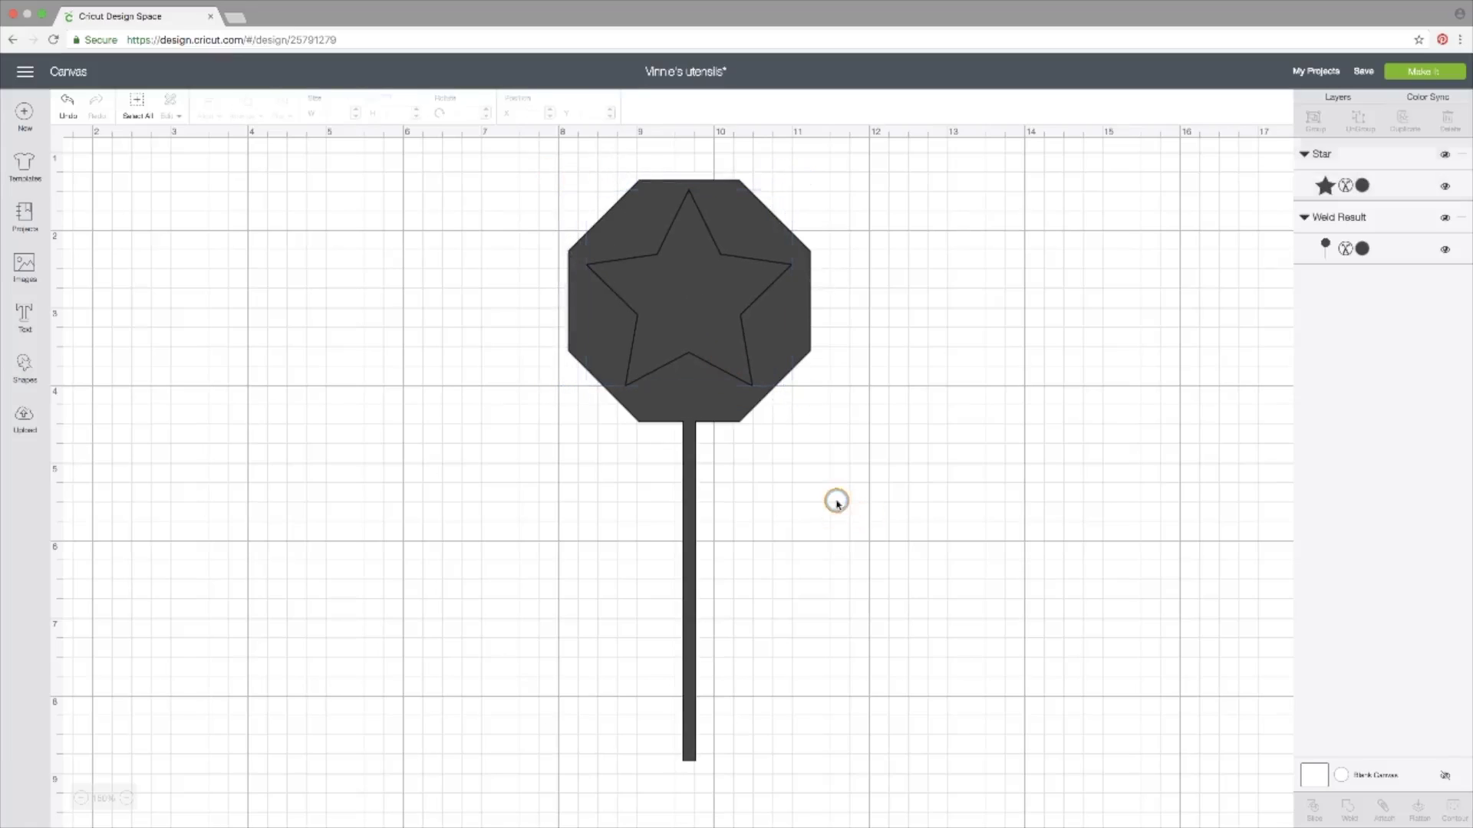
# Step: Select the star and the welded shape and slice the star out of the octagon
pyautogui.click(715, 325)
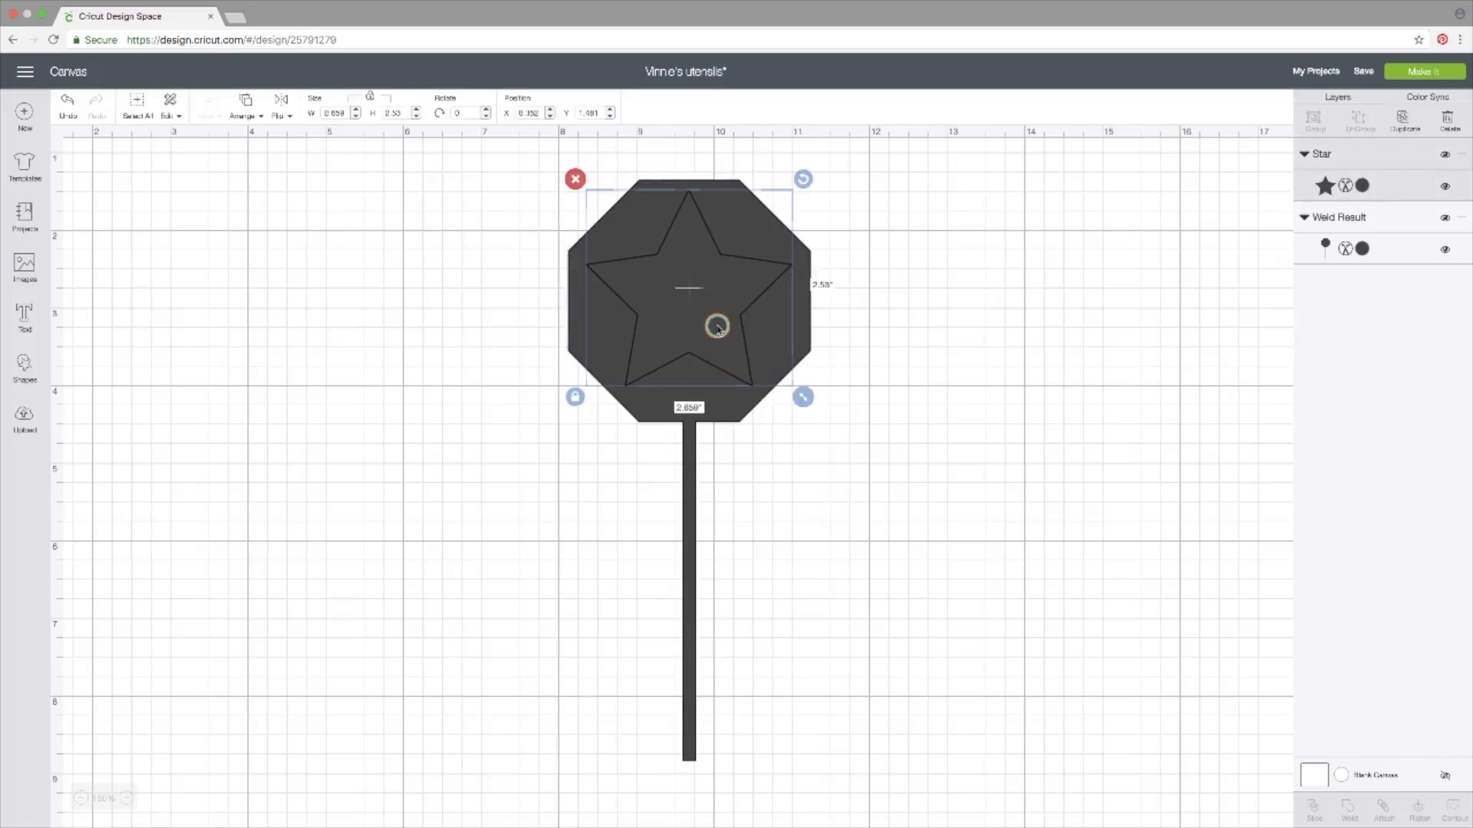
pyautogui.keyDown('shift'); pyautogui.click(729, 411); pyautogui.keyUp('shift')
pyautogui.click(1322, 811)
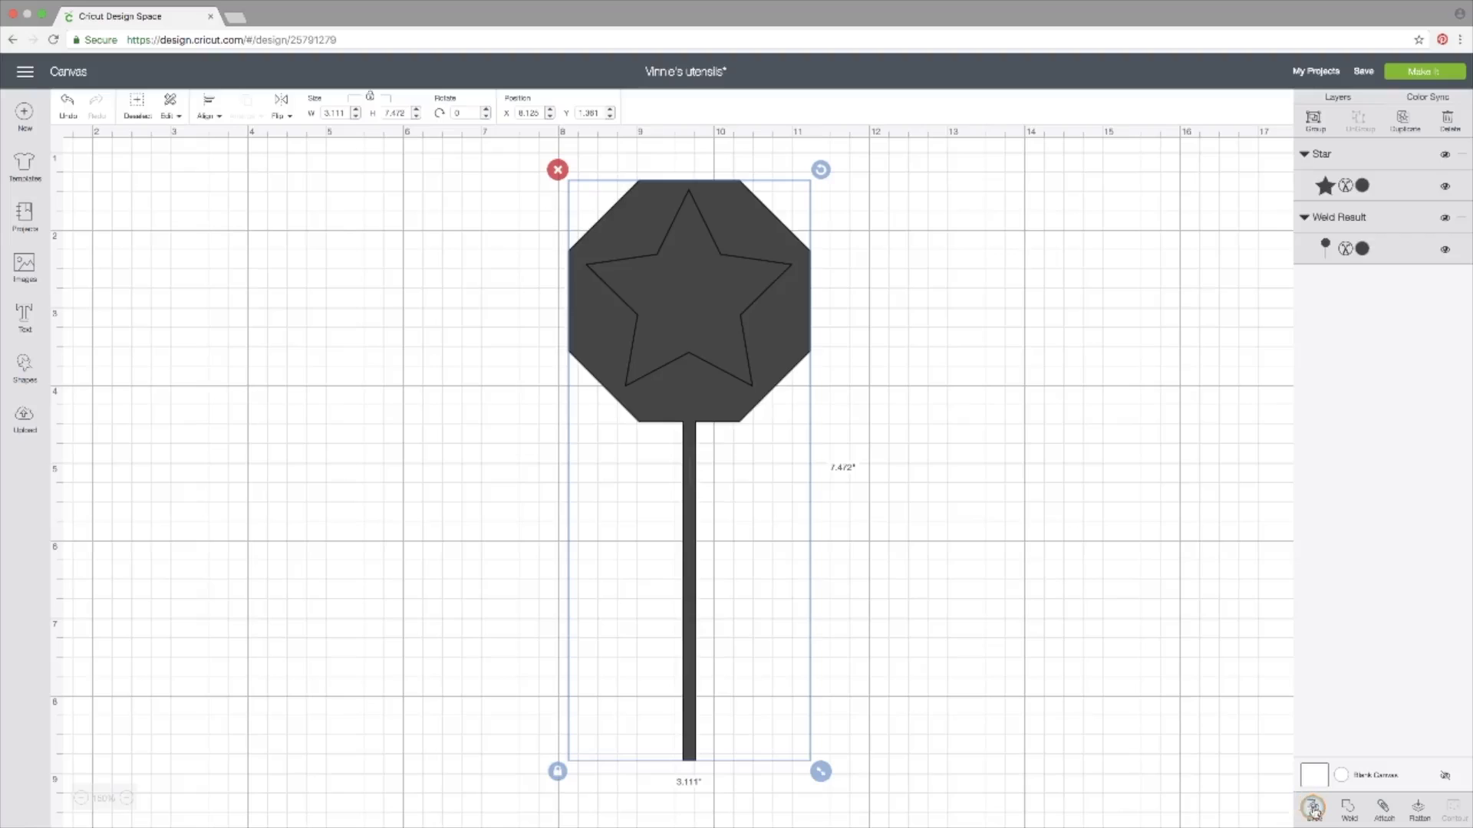
pyautogui.click(944, 470)
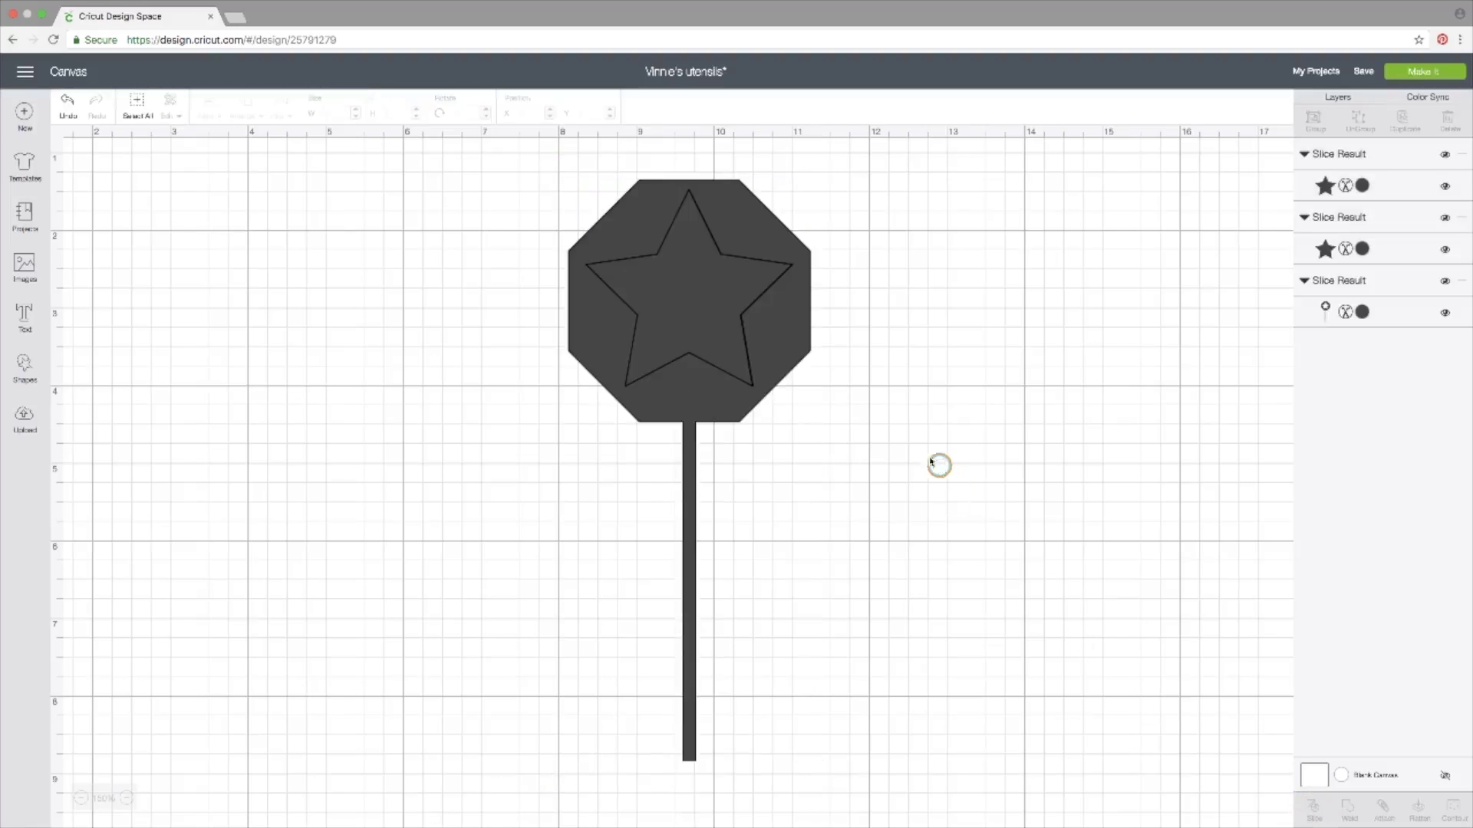
# Step: Move the sliced stars off the octagon, then delete both stars and the remaining lollipop shape
pyautogui.moveTo(693, 306); pyautogui.dragTo(959, 507)
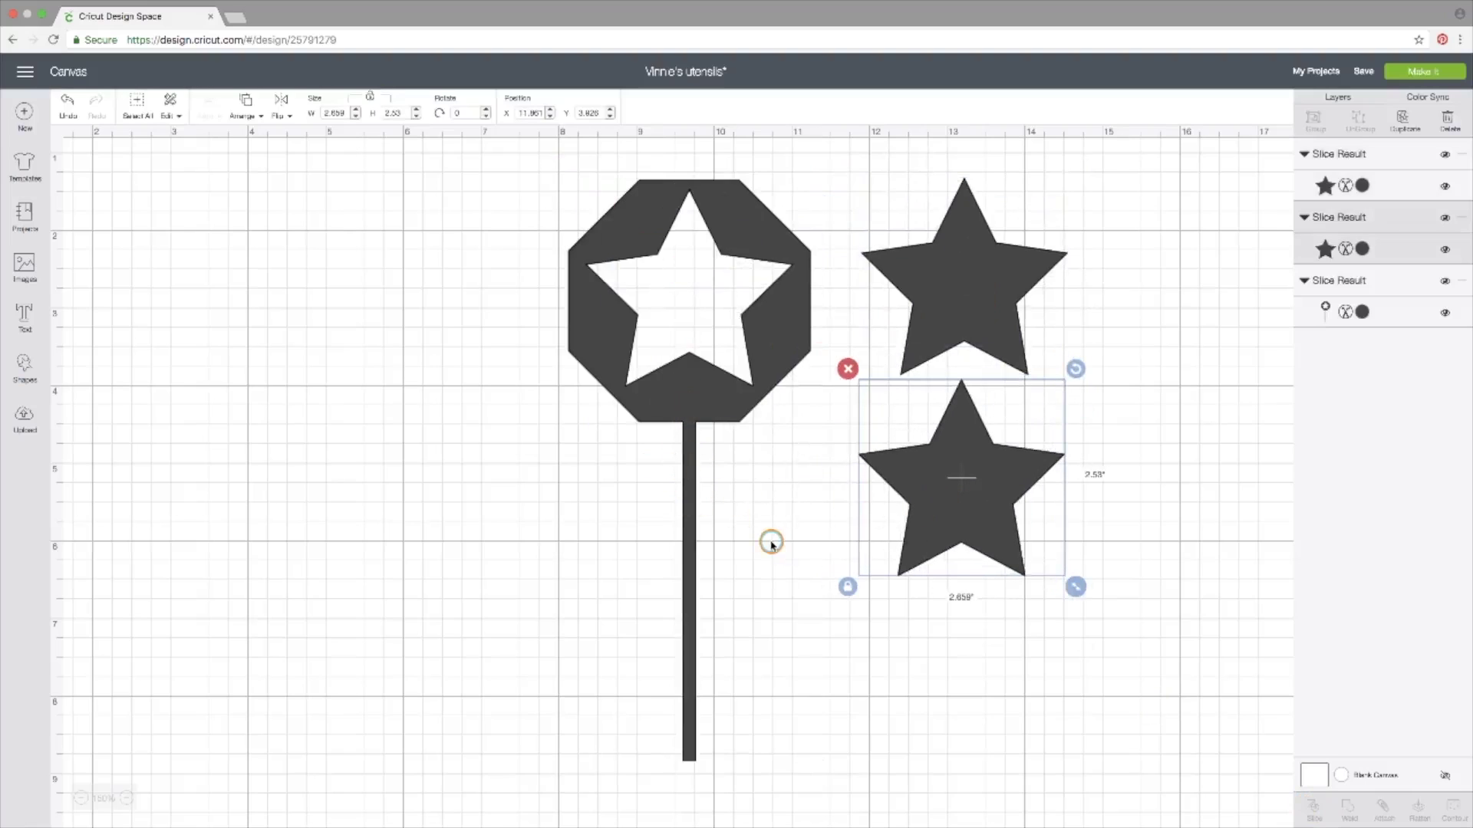
pyautogui.click(847, 372)
pyautogui.click(930, 342)
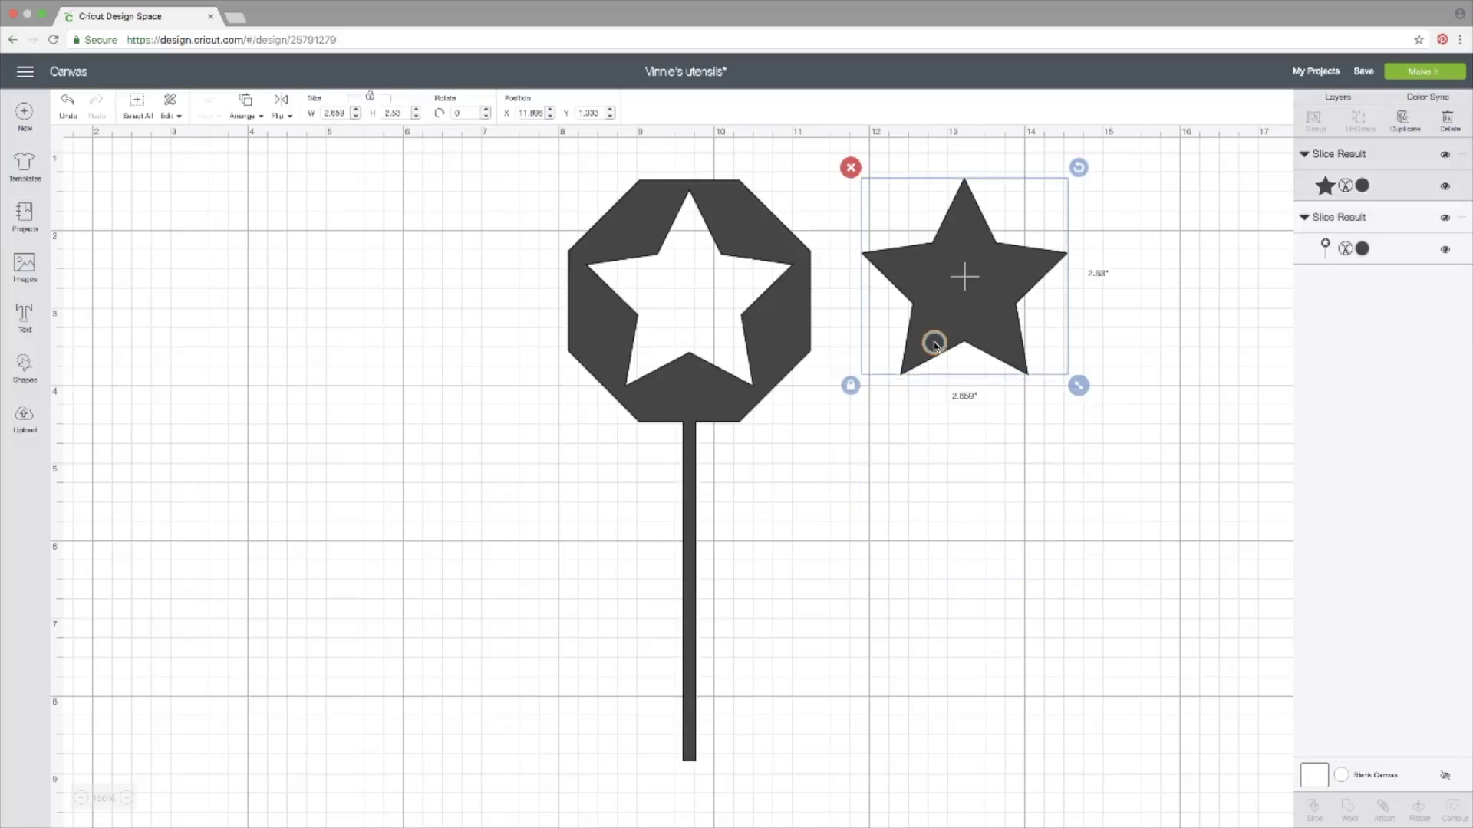
pyautogui.click(850, 168)
pyautogui.click(749, 240)
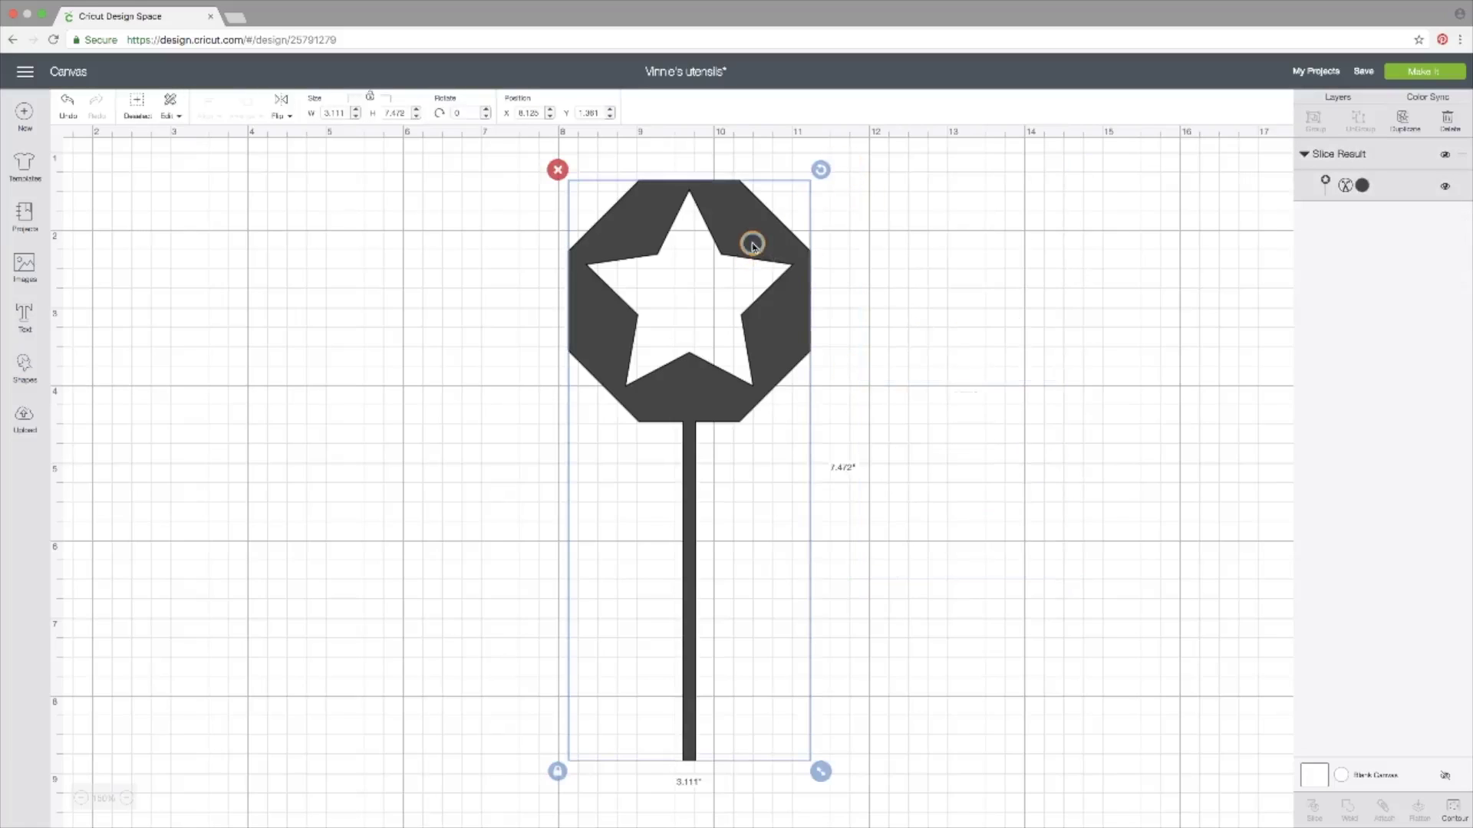
pyautogui.click(555, 170)
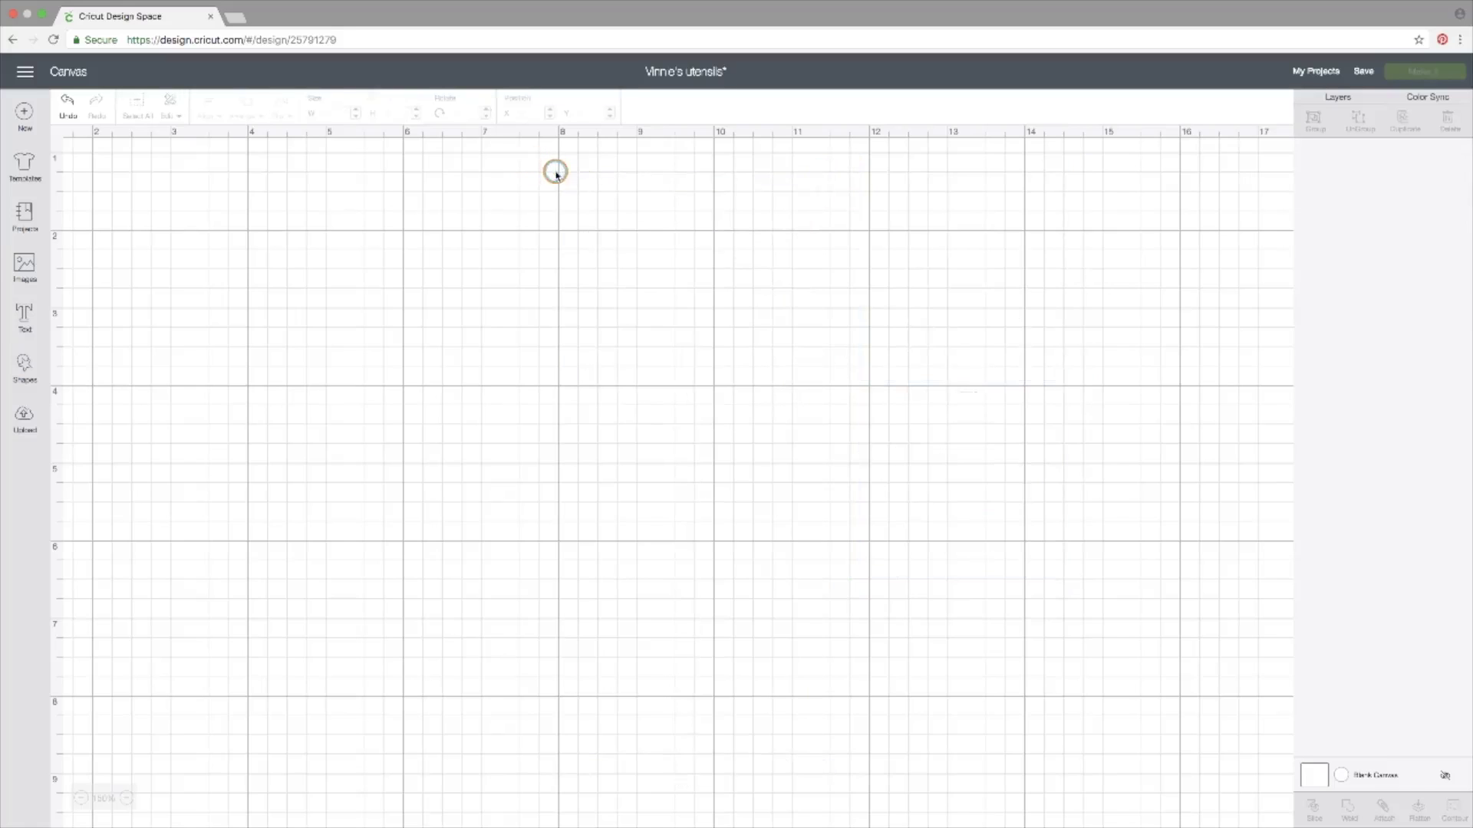
# Step: Add a 3.111 inch square, duplicate it three times and spread the four squares apart on the canvas
pyautogui.hotkey('ctrl', 'v')
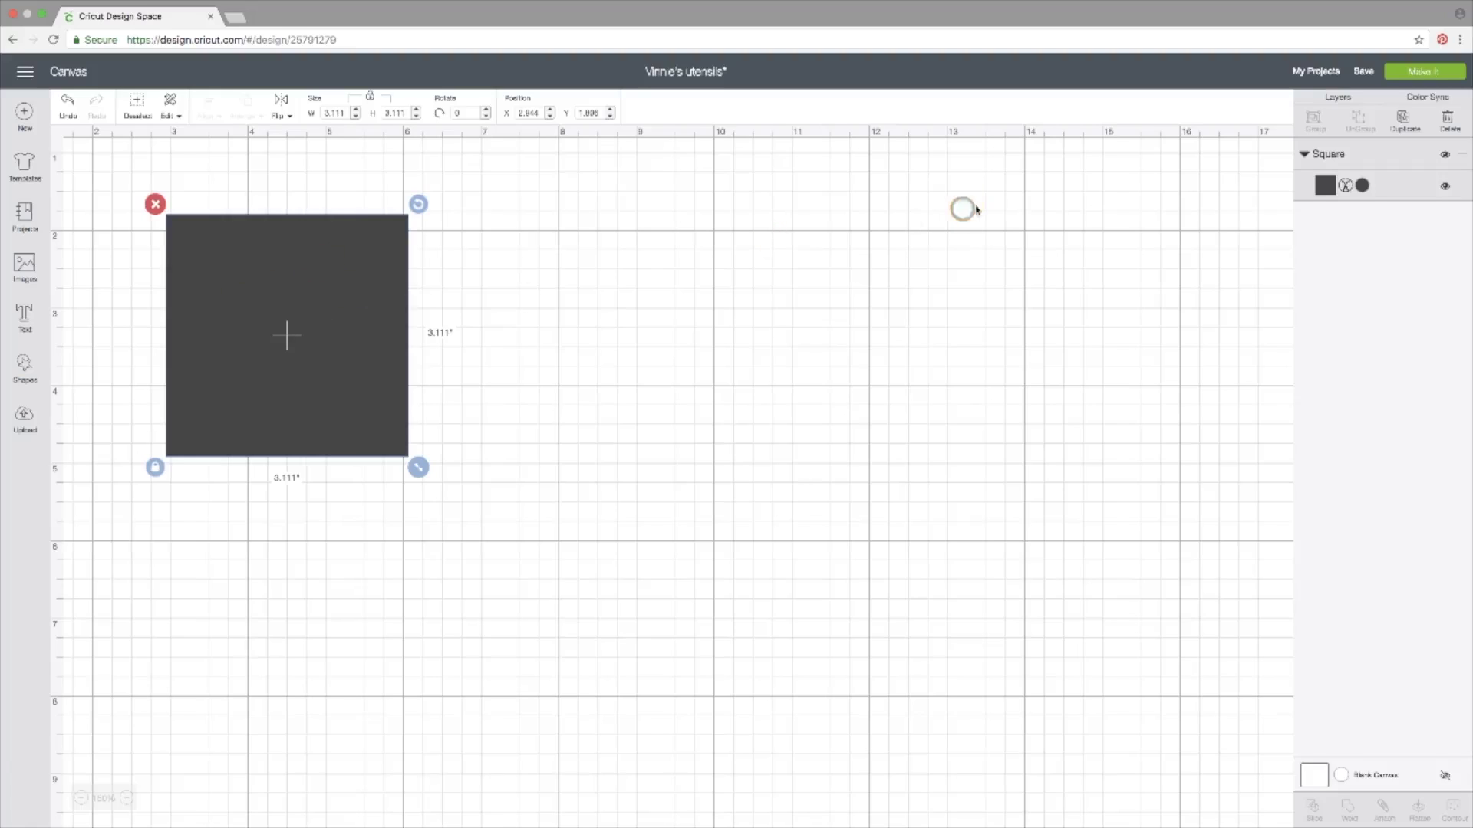
pyautogui.click(1404, 120)
pyautogui.click(1404, 121)
pyautogui.click(1404, 121)
pyautogui.moveTo(517, 404); pyautogui.dragTo(1024, 395)
pyautogui.moveTo(434, 388); pyautogui.dragTo(707, 392)
pyautogui.moveTo(303, 349); pyautogui.dragTo(306, 567)
# Step: Recolor three of the four squares salmon, plum and teal, leaving one dark gray
pyautogui.click(1332, 186)
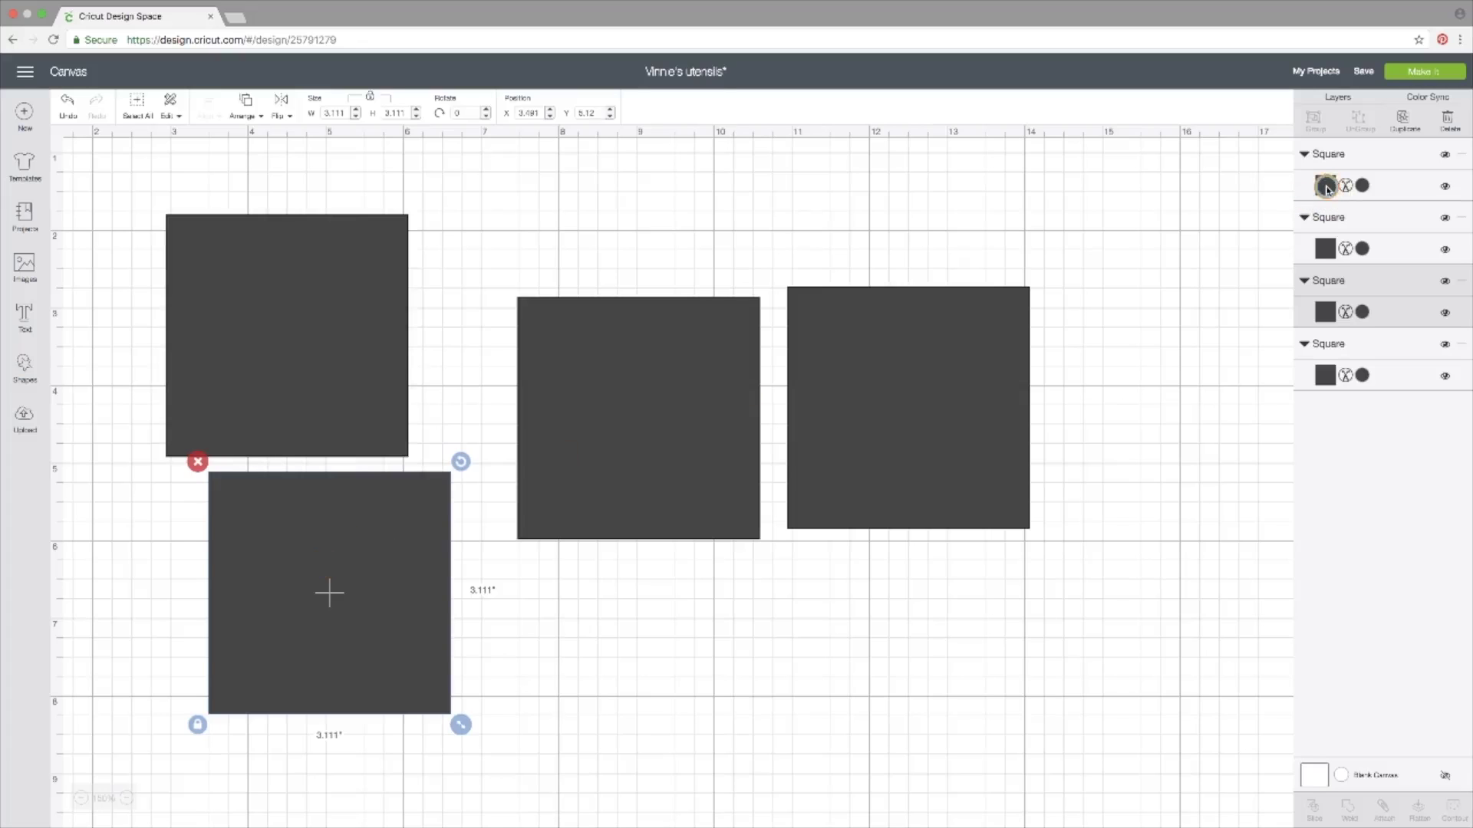
pyautogui.click(1325, 248)
pyautogui.click(1212, 275)
pyautogui.click(1323, 311)
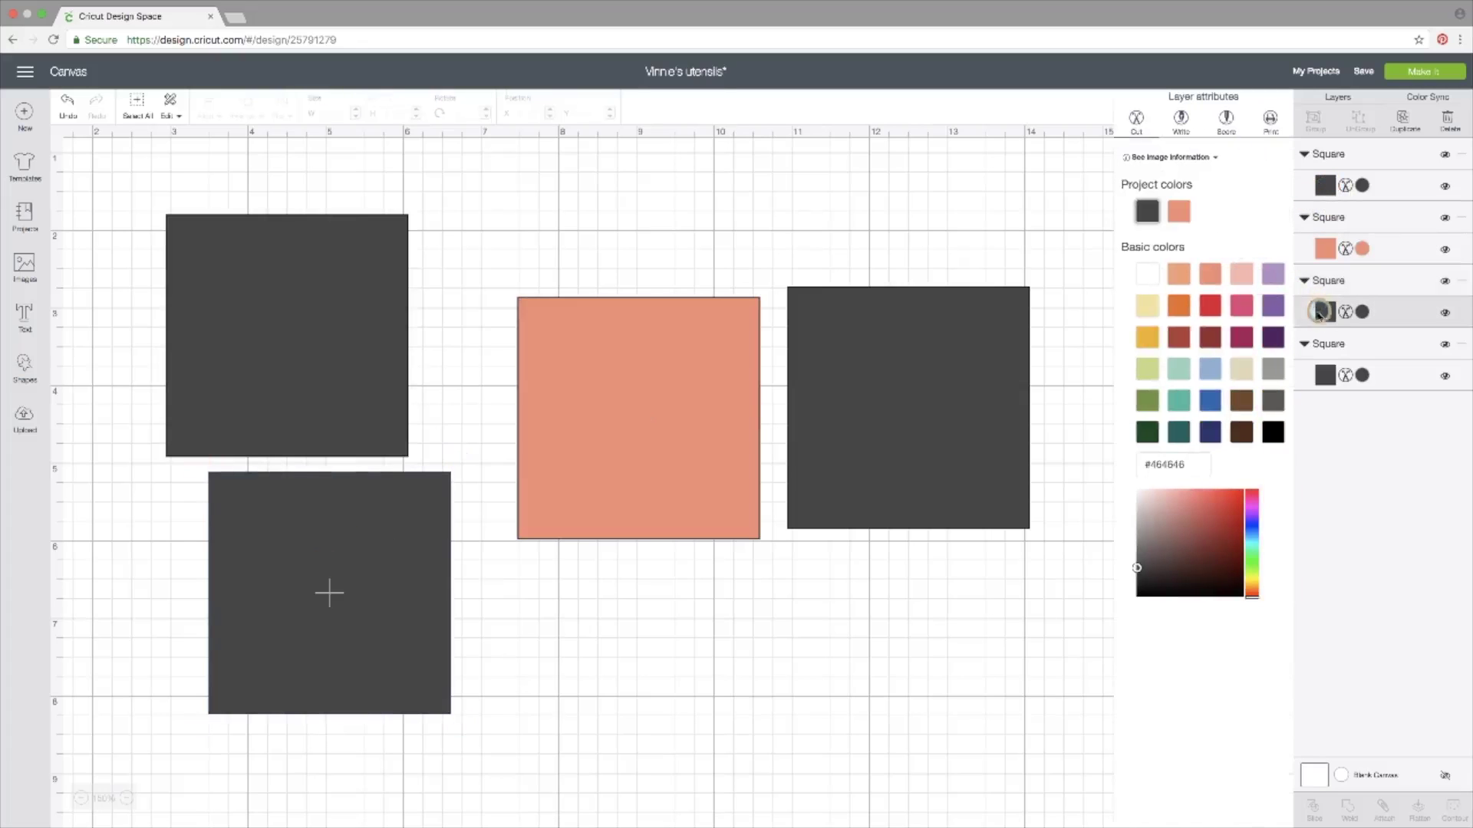
pyautogui.click(1241, 338)
pyautogui.click(1325, 375)
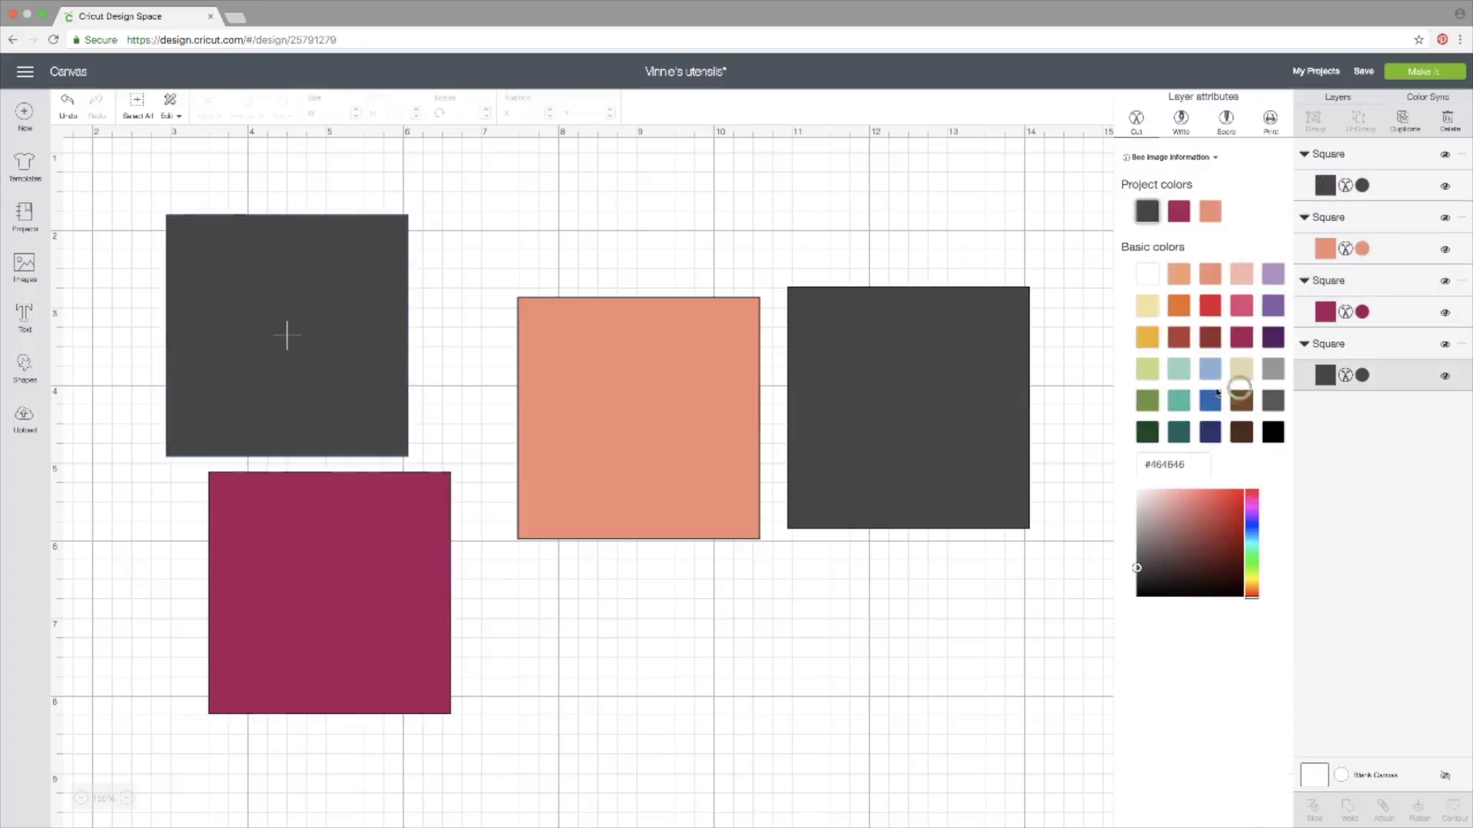
pyautogui.click(1179, 400)
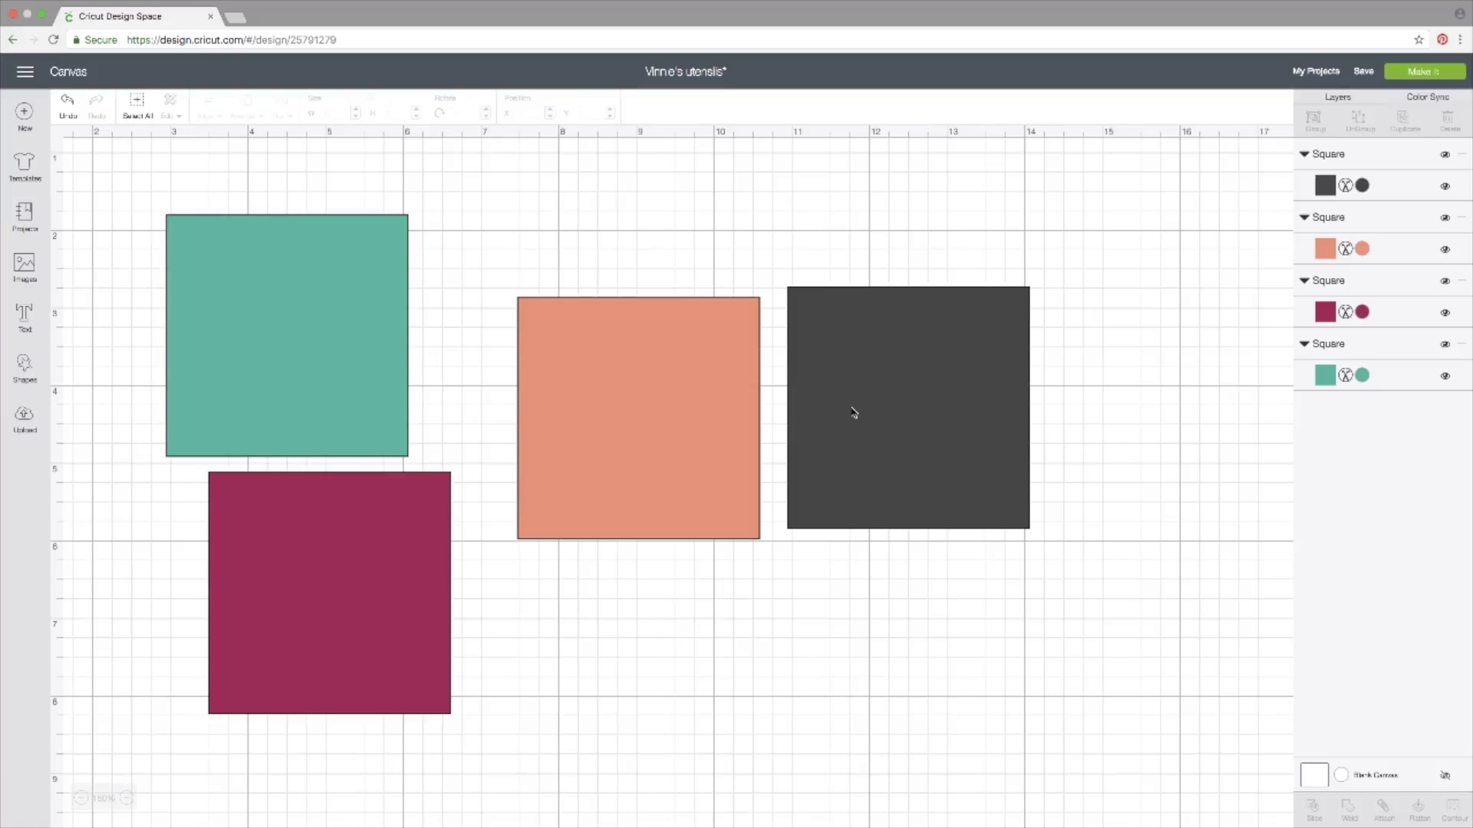
# Step: Use Color Sync to merge the salmon square's color into the dark gray layer
pyautogui.click(1419, 100)
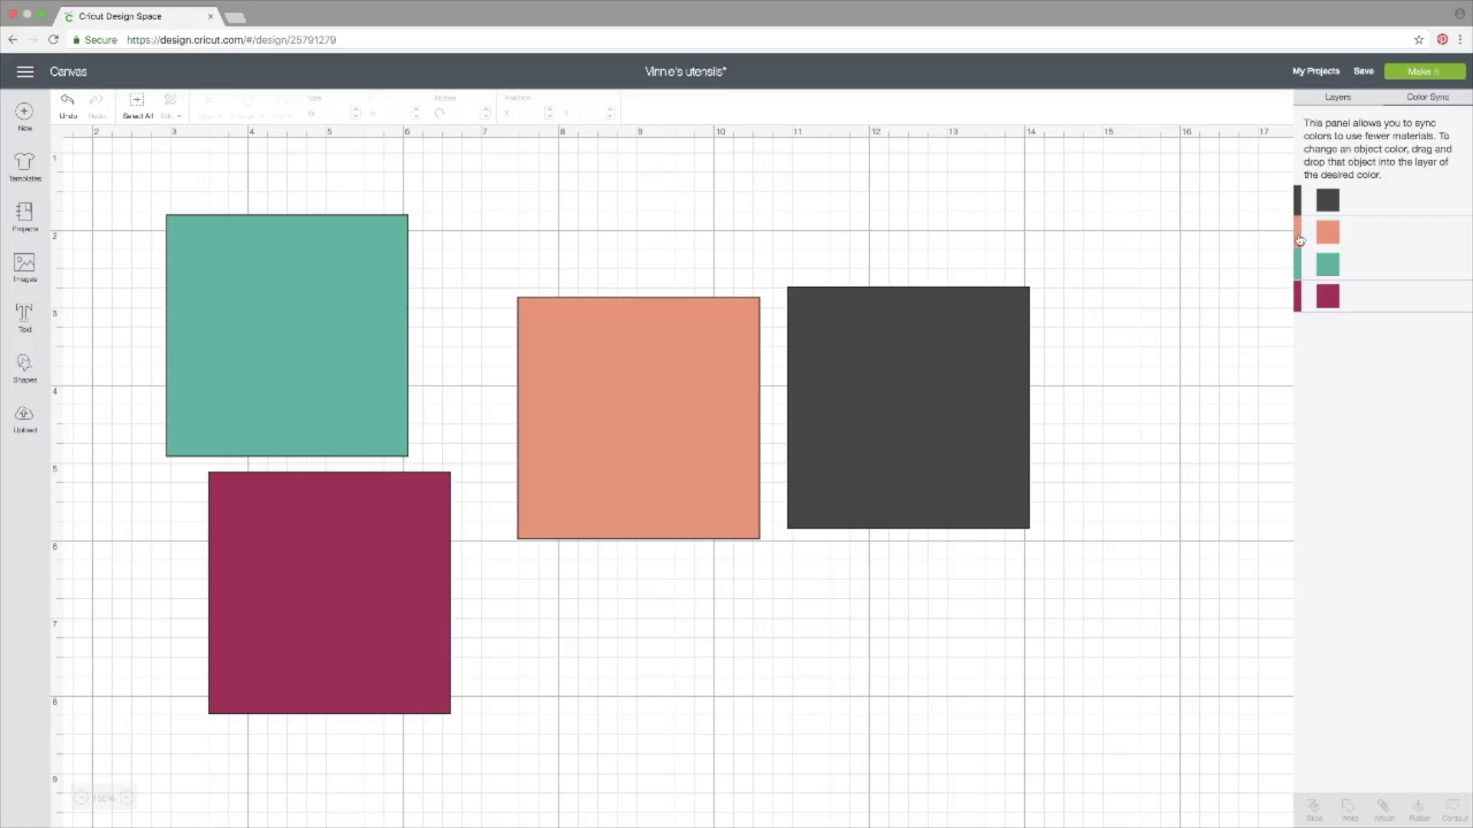
pyautogui.moveTo(1299, 241); pyautogui.dragTo(1300, 215)
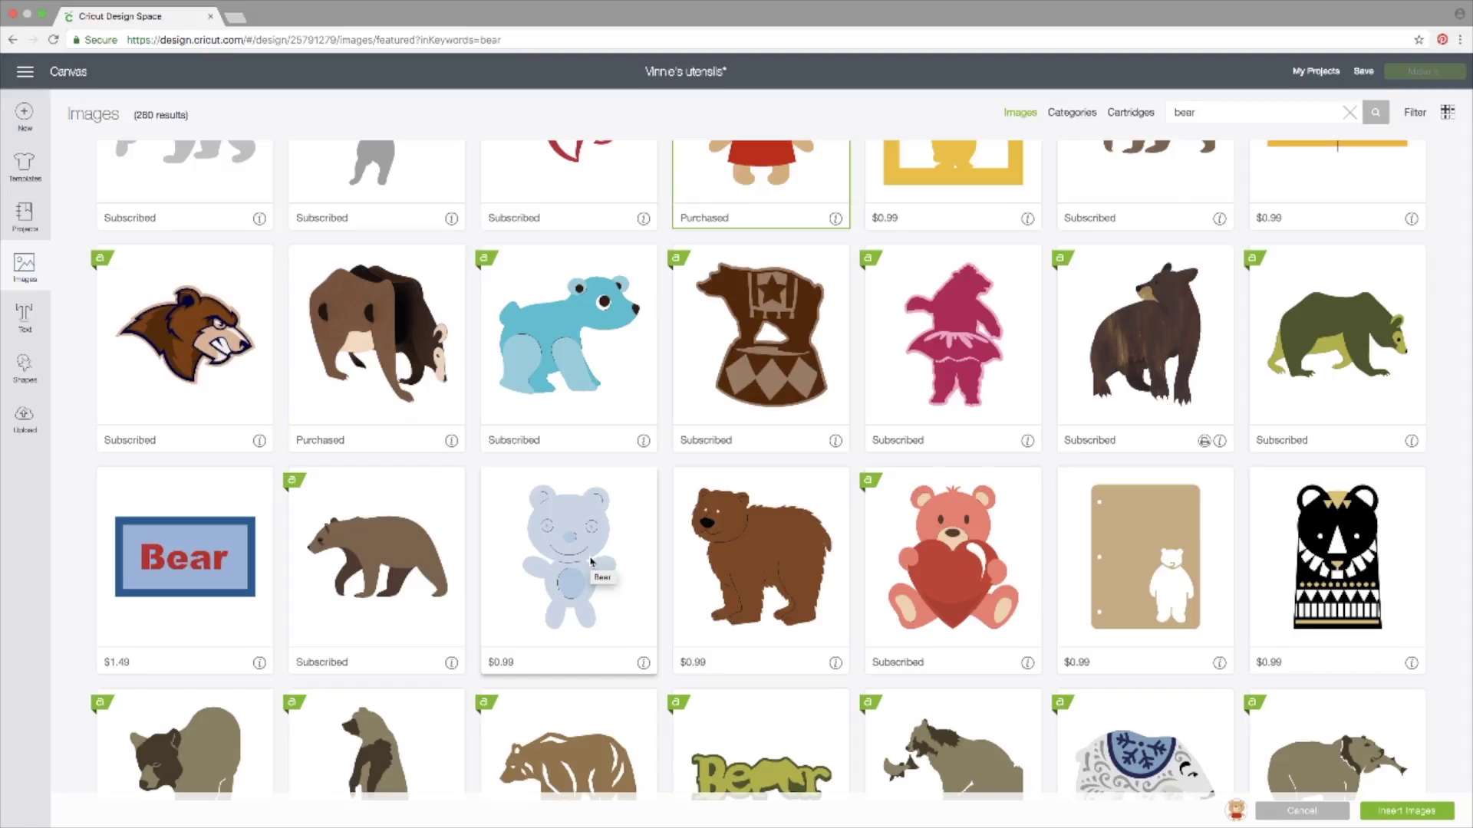
# Step: Insert the light blue standing bear from the bear image results and move it to the upper-left part of the canvas
pyautogui.scroll(-1, 591, 563)
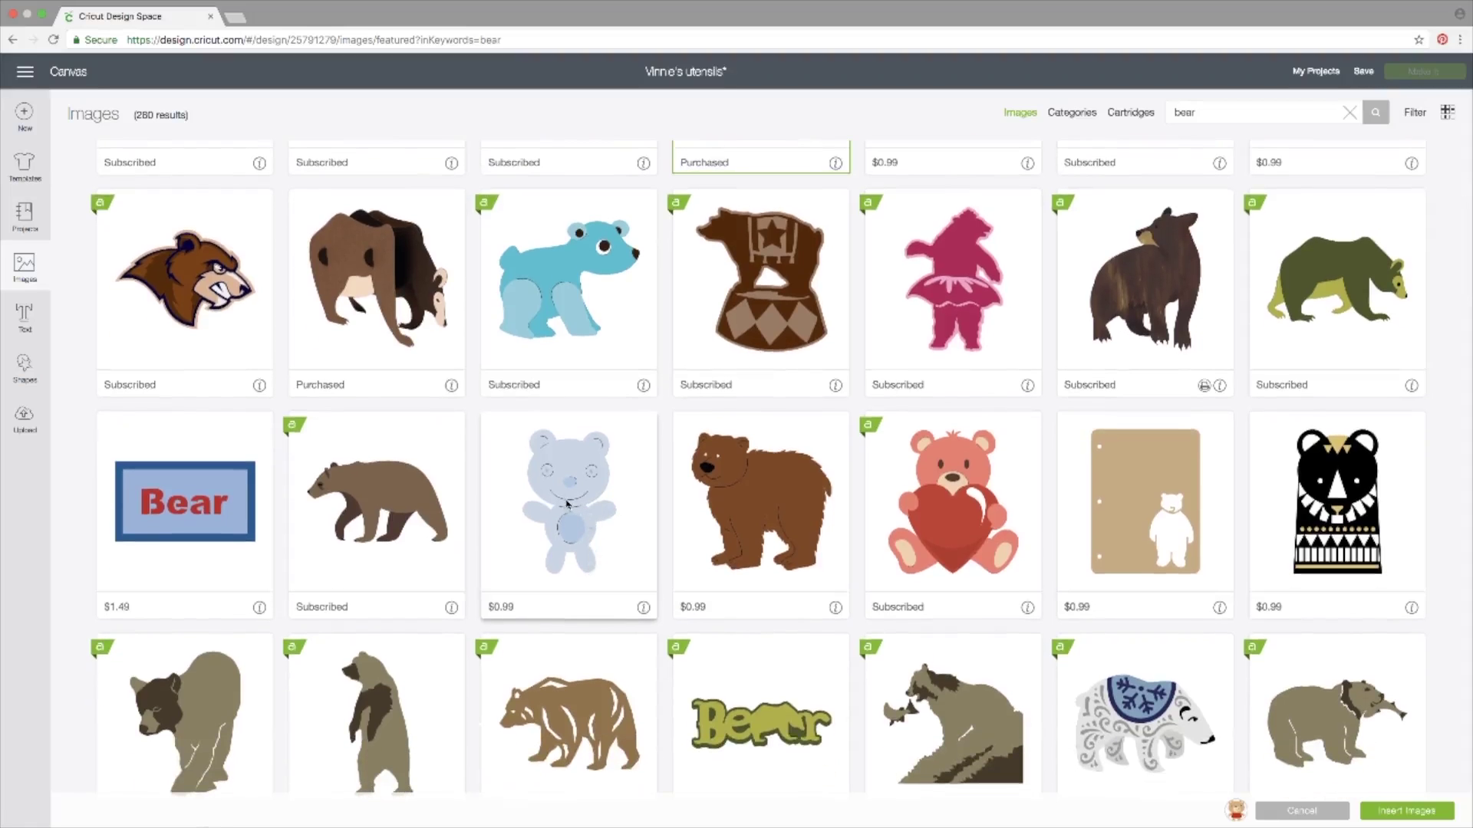
pyautogui.click(569, 521)
pyautogui.click(1394, 814)
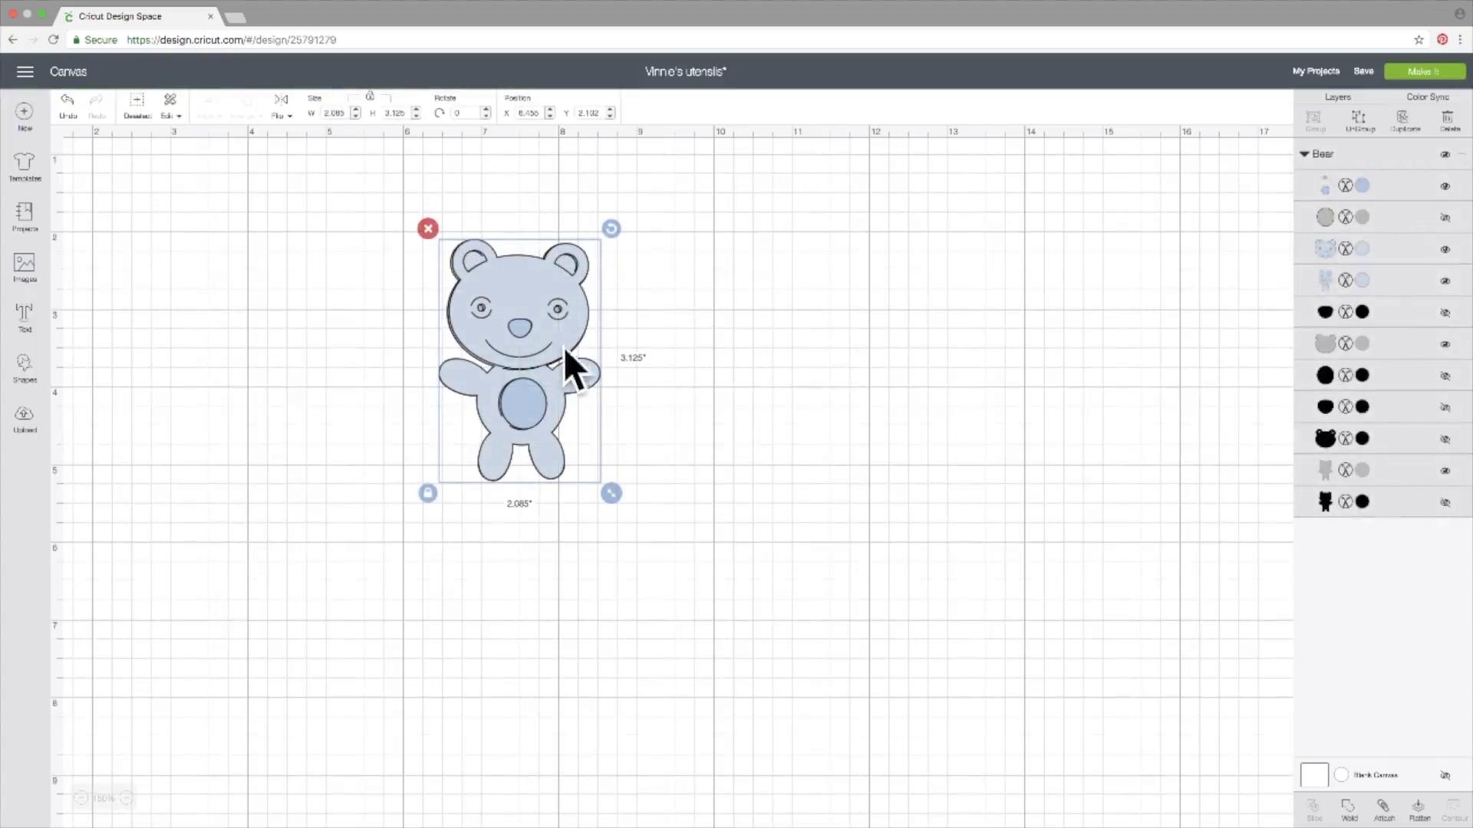
pyautogui.moveTo(576, 347); pyautogui.dragTo(467, 323)
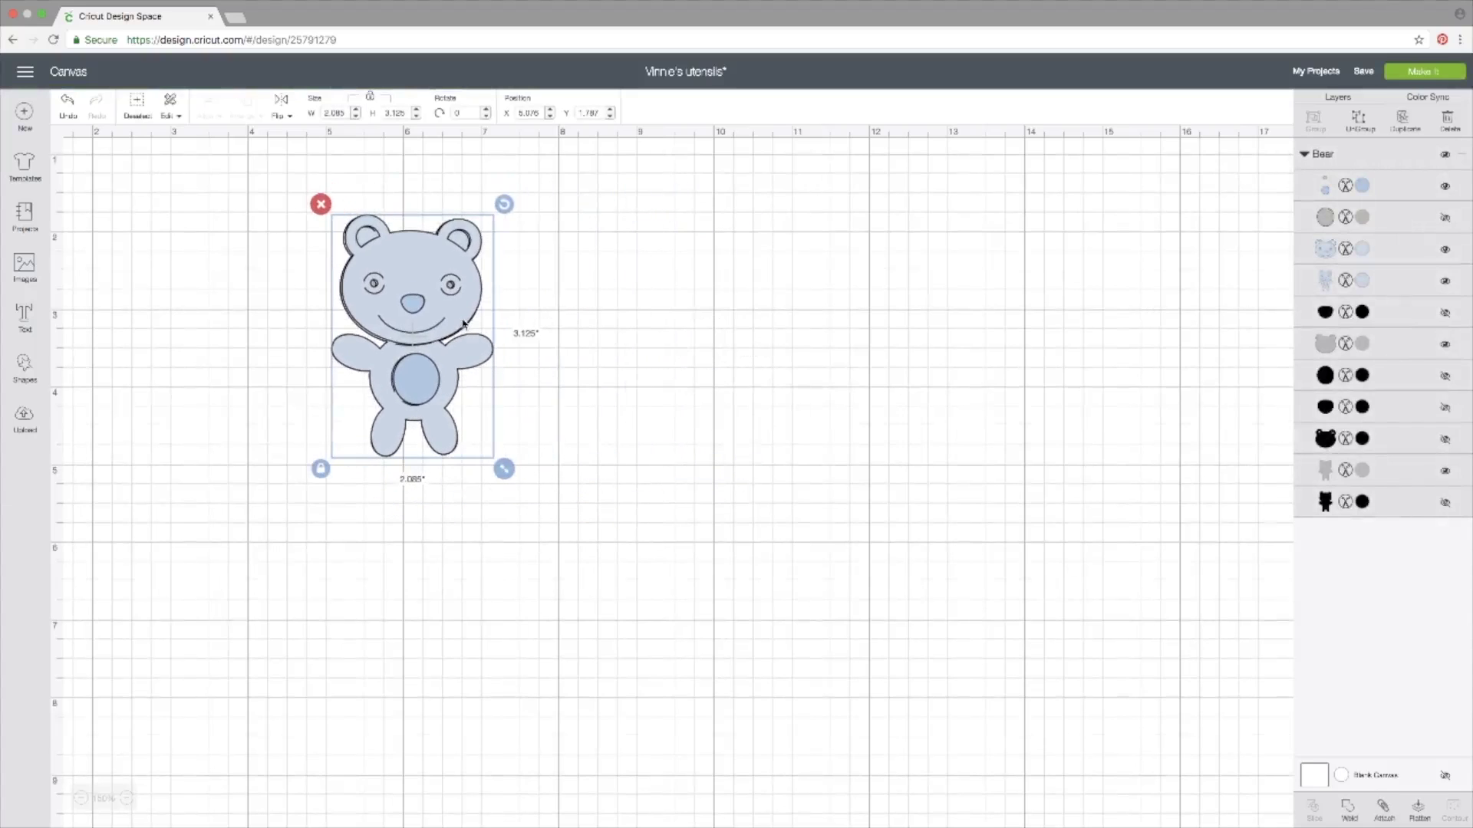
# Step: Ungroup the bear, spread its visible layers apart across the canvas and select the light blue full-body piece
pyautogui.click(1360, 123)
pyautogui.click(471, 308)
pyautogui.moveTo(471, 309); pyautogui.dragTo(663, 269)
pyautogui.moveTo(456, 326); pyautogui.dragTo(658, 427)
pyautogui.moveTo(420, 309); pyautogui.dragTo(774, 220)
pyautogui.moveTo(477, 329); pyautogui.dragTo(856, 474)
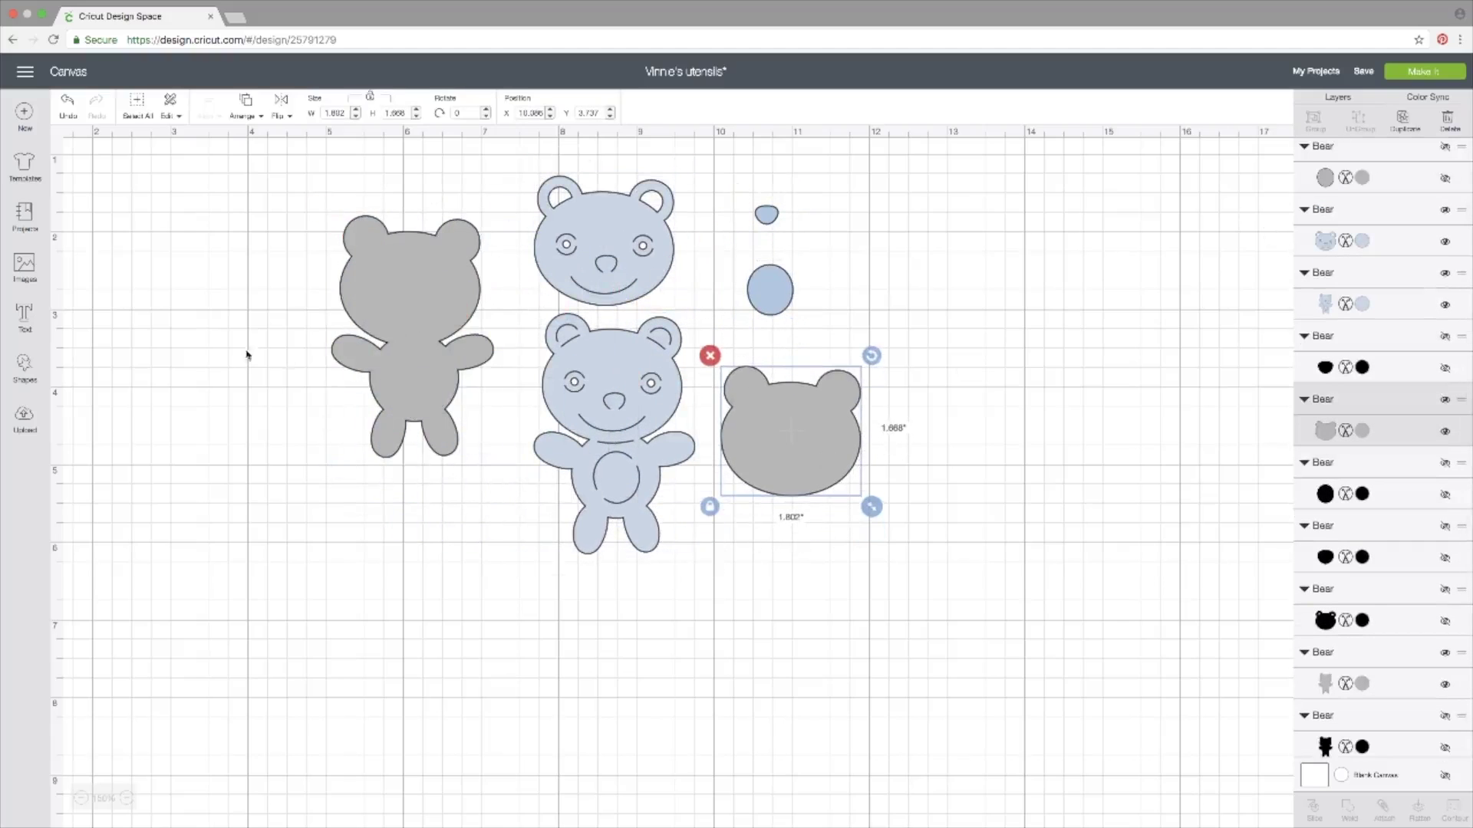
pyautogui.moveTo(396, 351); pyautogui.dragTo(358, 345)
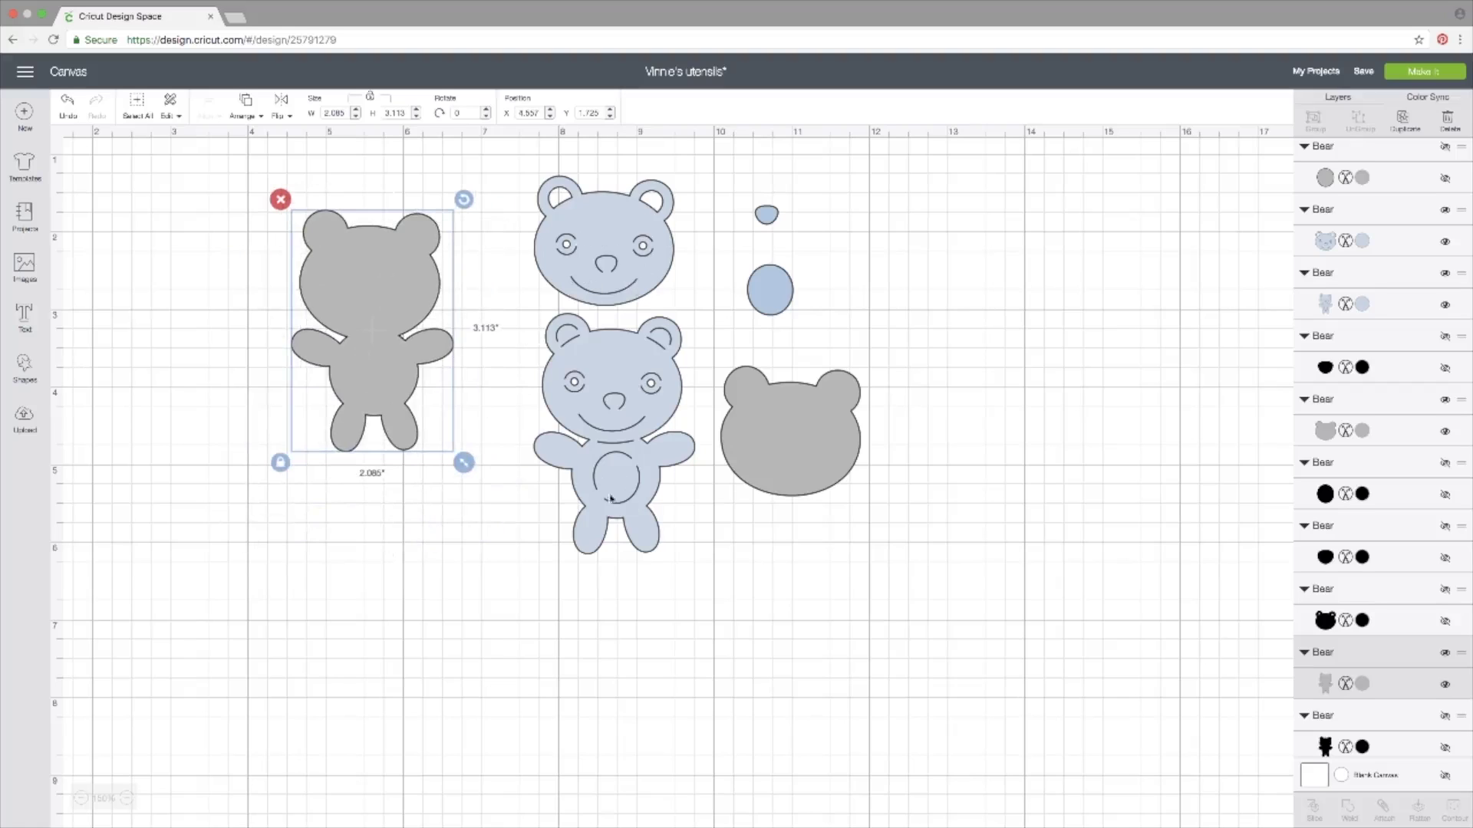
pyautogui.click(648, 490)
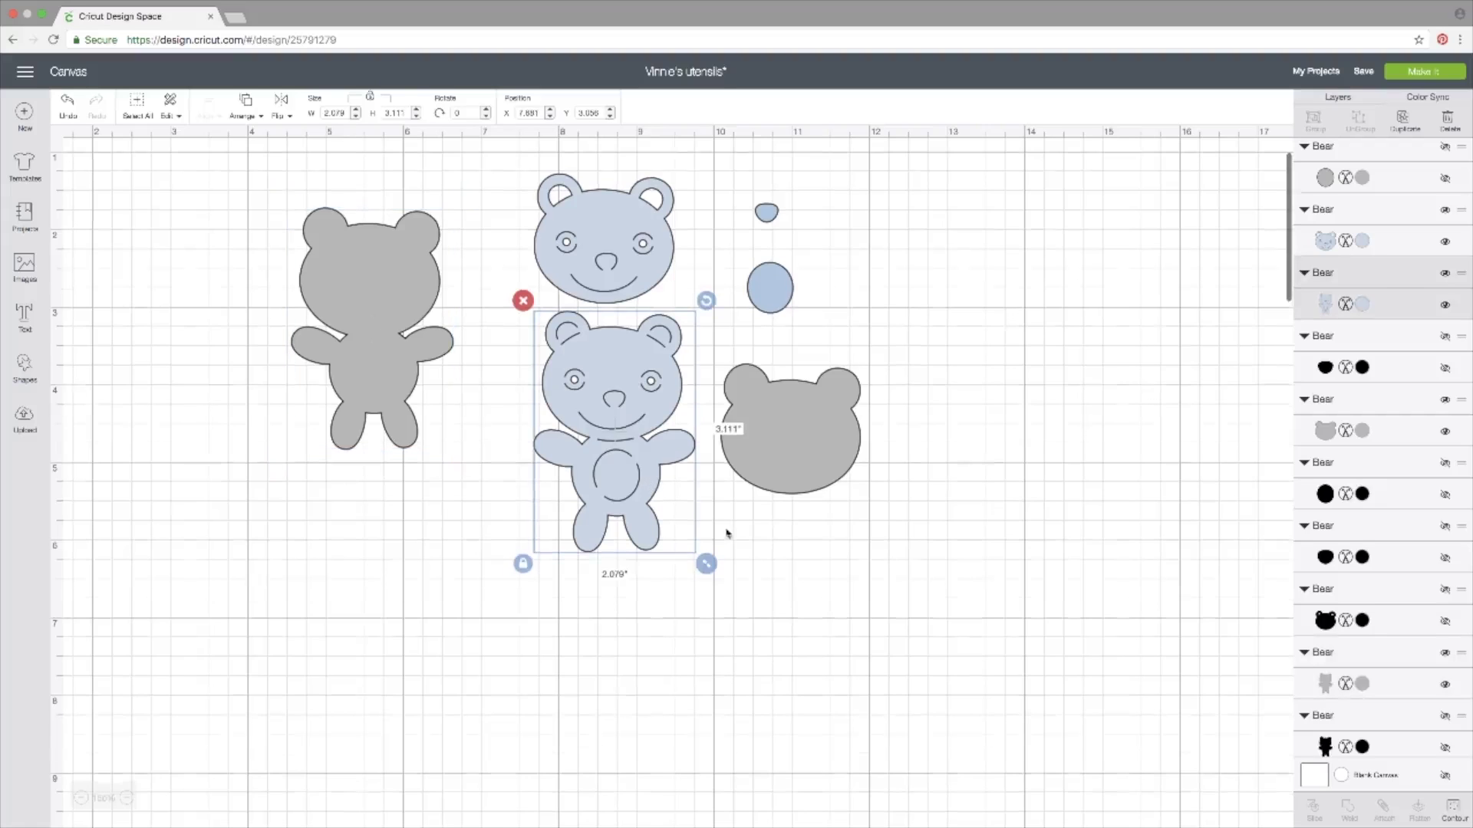
# Step: Open Contour for the light blue full-body bear and hide its belly outline
pyautogui.click(1460, 813)
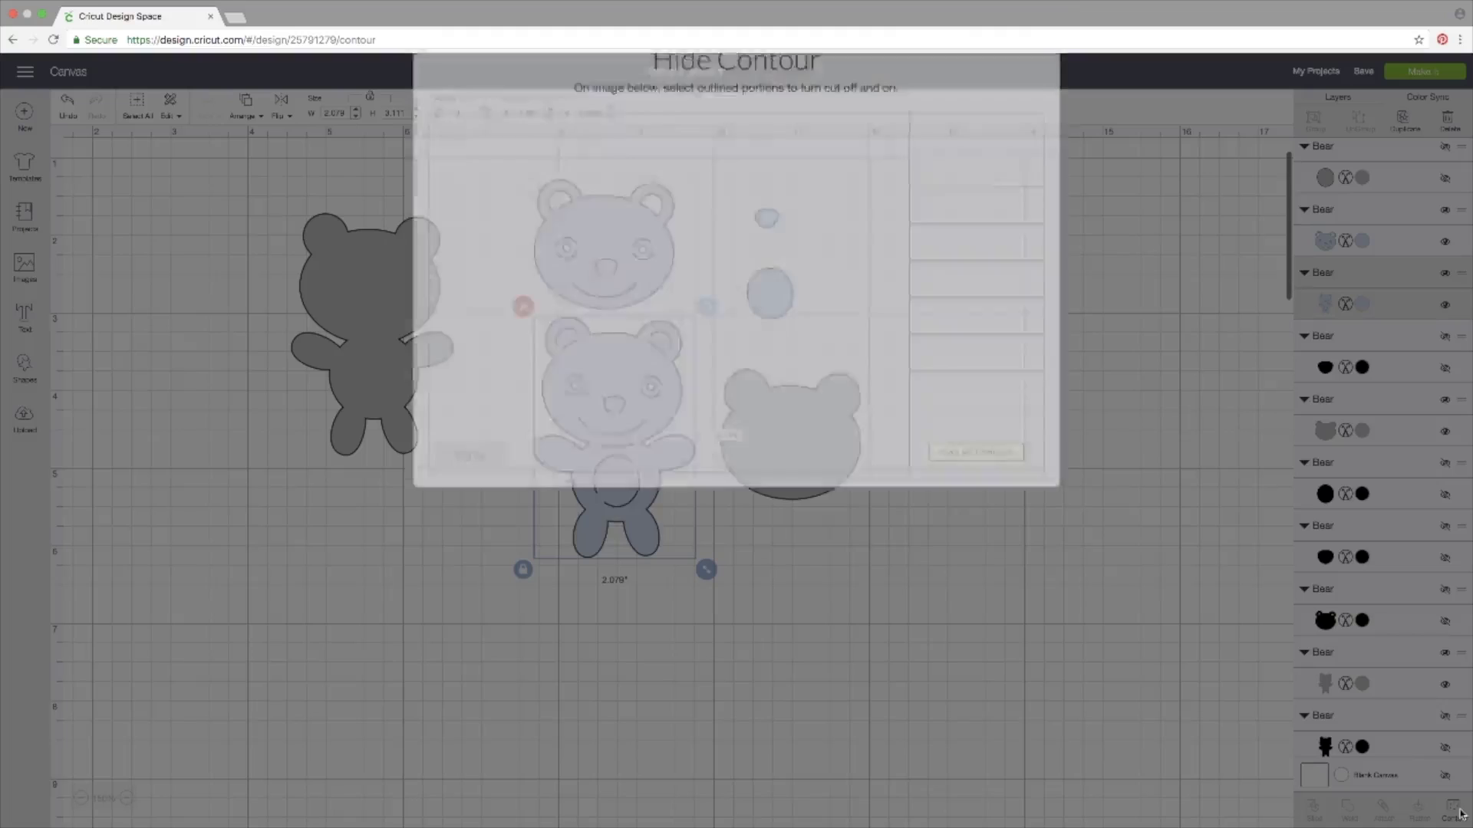
pyautogui.scroll(-2, 752, 430)
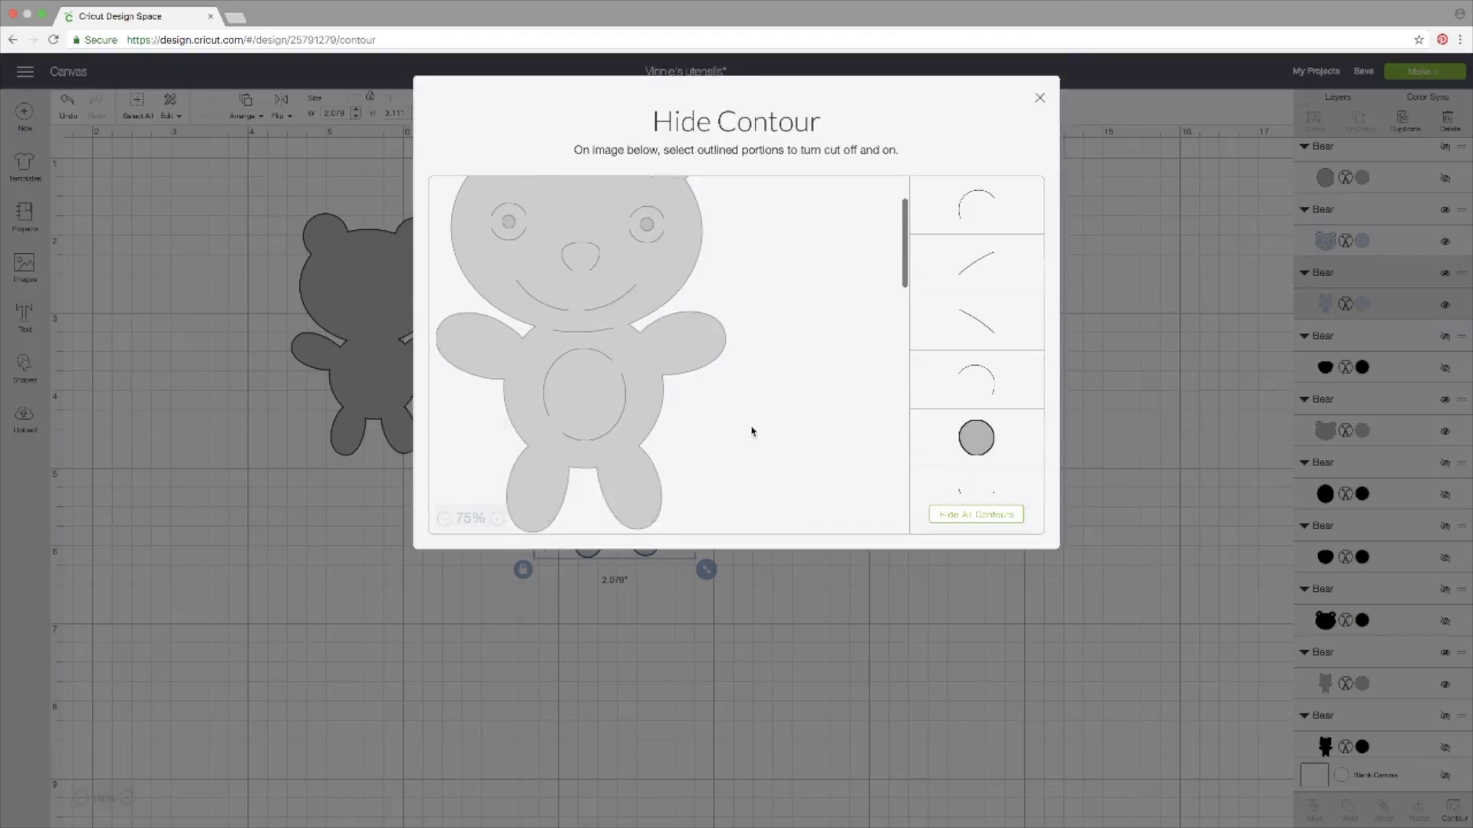
pyautogui.scroll(1, 753, 431)
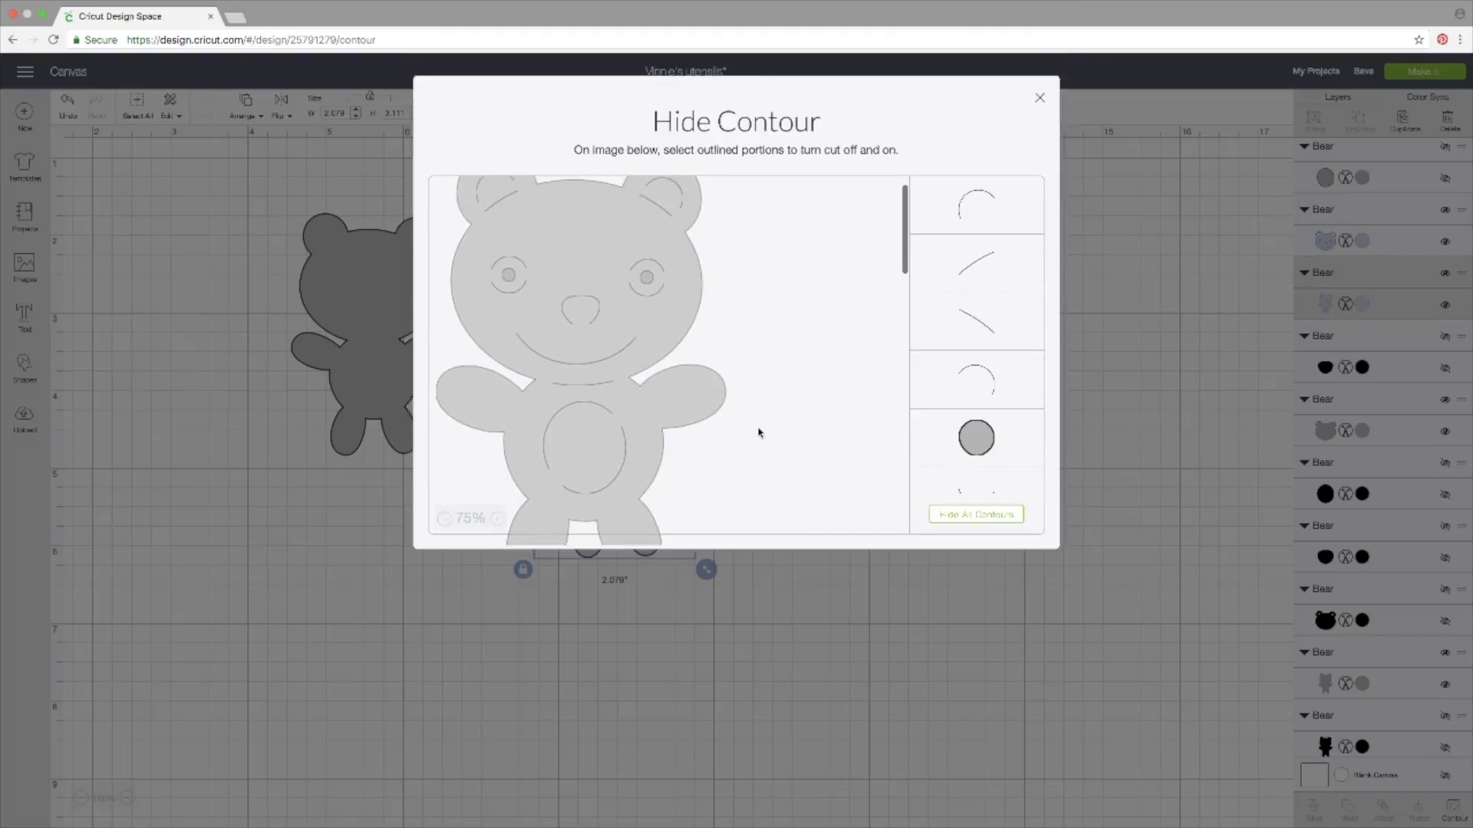
pyautogui.click(566, 413)
pyautogui.scroll(-1, 989, 473)
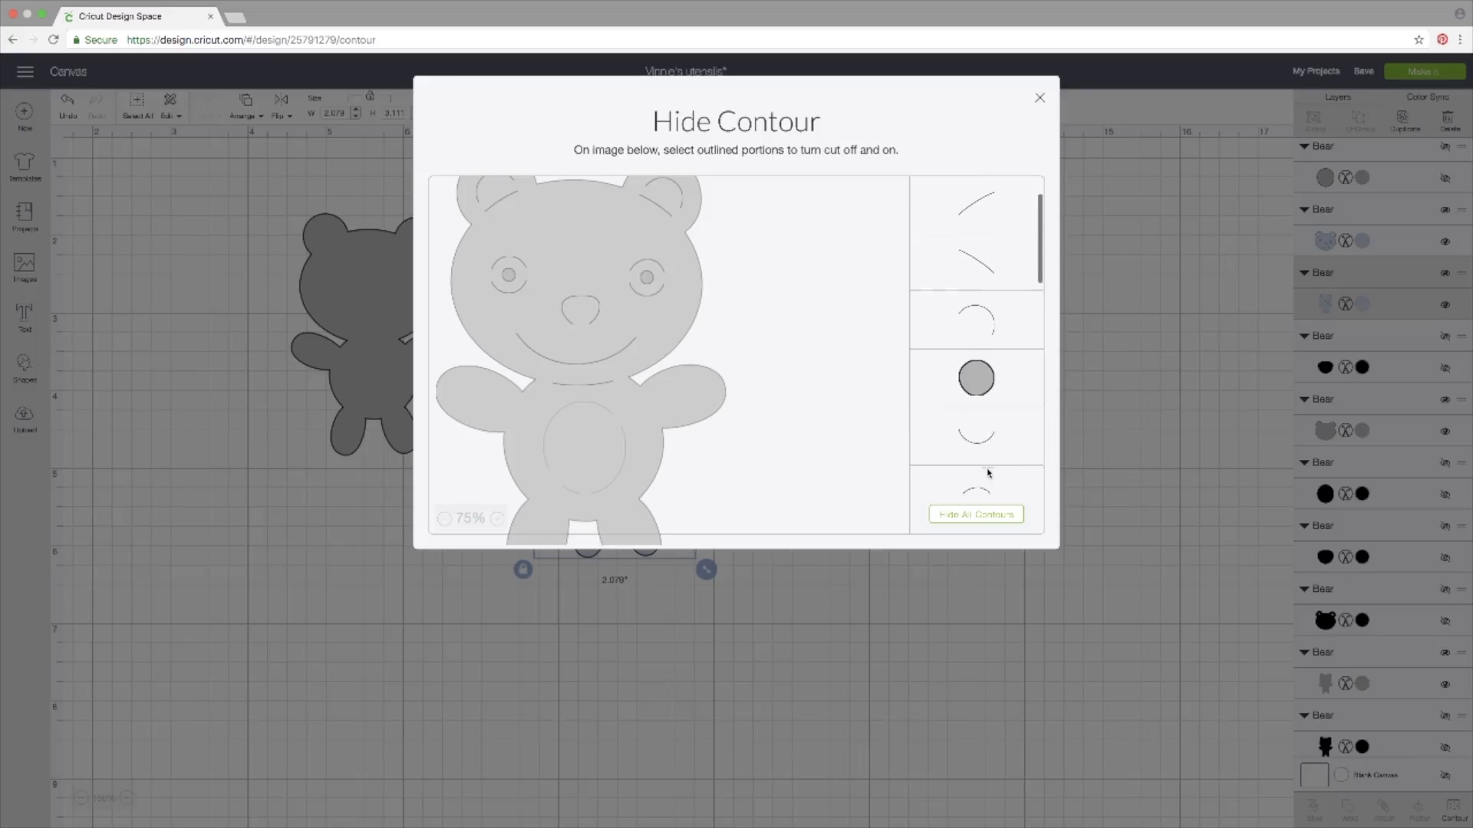
# Step: Hide all of the bear's contours, then restore them with only the belly outline hidden
pyautogui.click(986, 516)
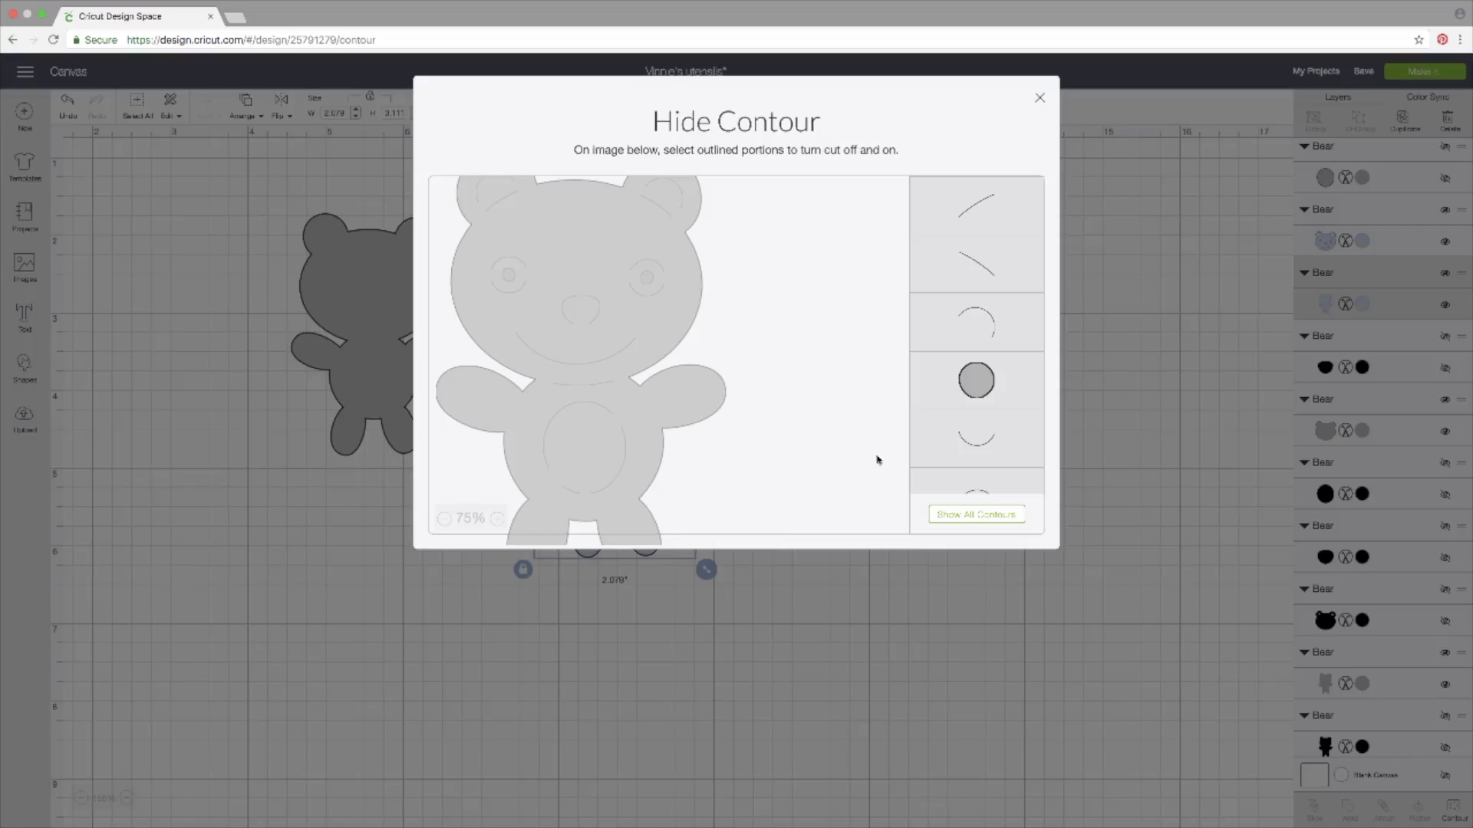
pyautogui.click(975, 514)
pyautogui.click(565, 415)
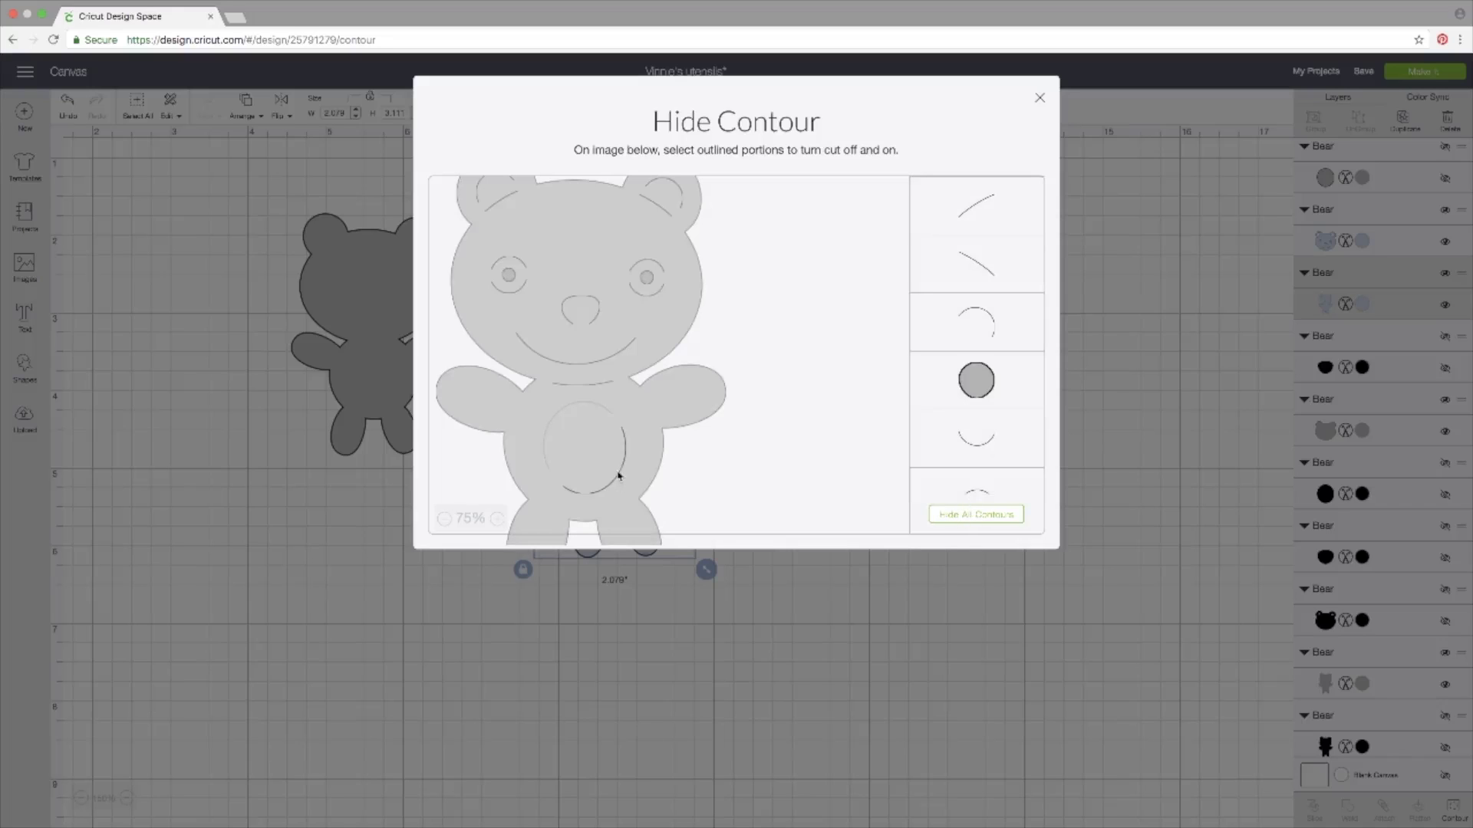
pyautogui.click(1040, 99)
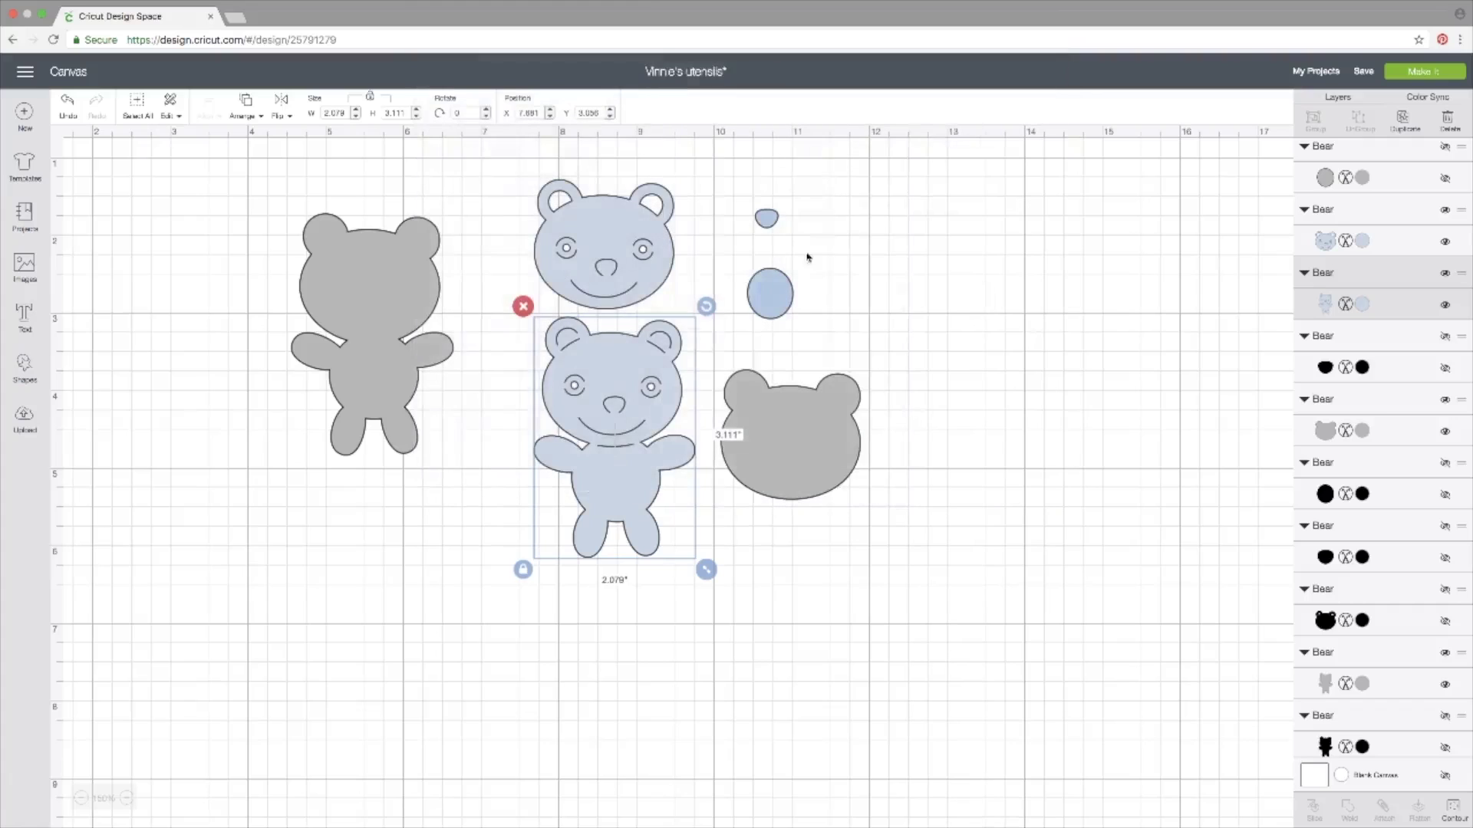
# Step: Move the light blue full-body bear to the open area beyond the gray head and lay the blue nose-and-belly piece over it
pyautogui.moveTo(647, 374); pyautogui.dragTo(1043, 301)
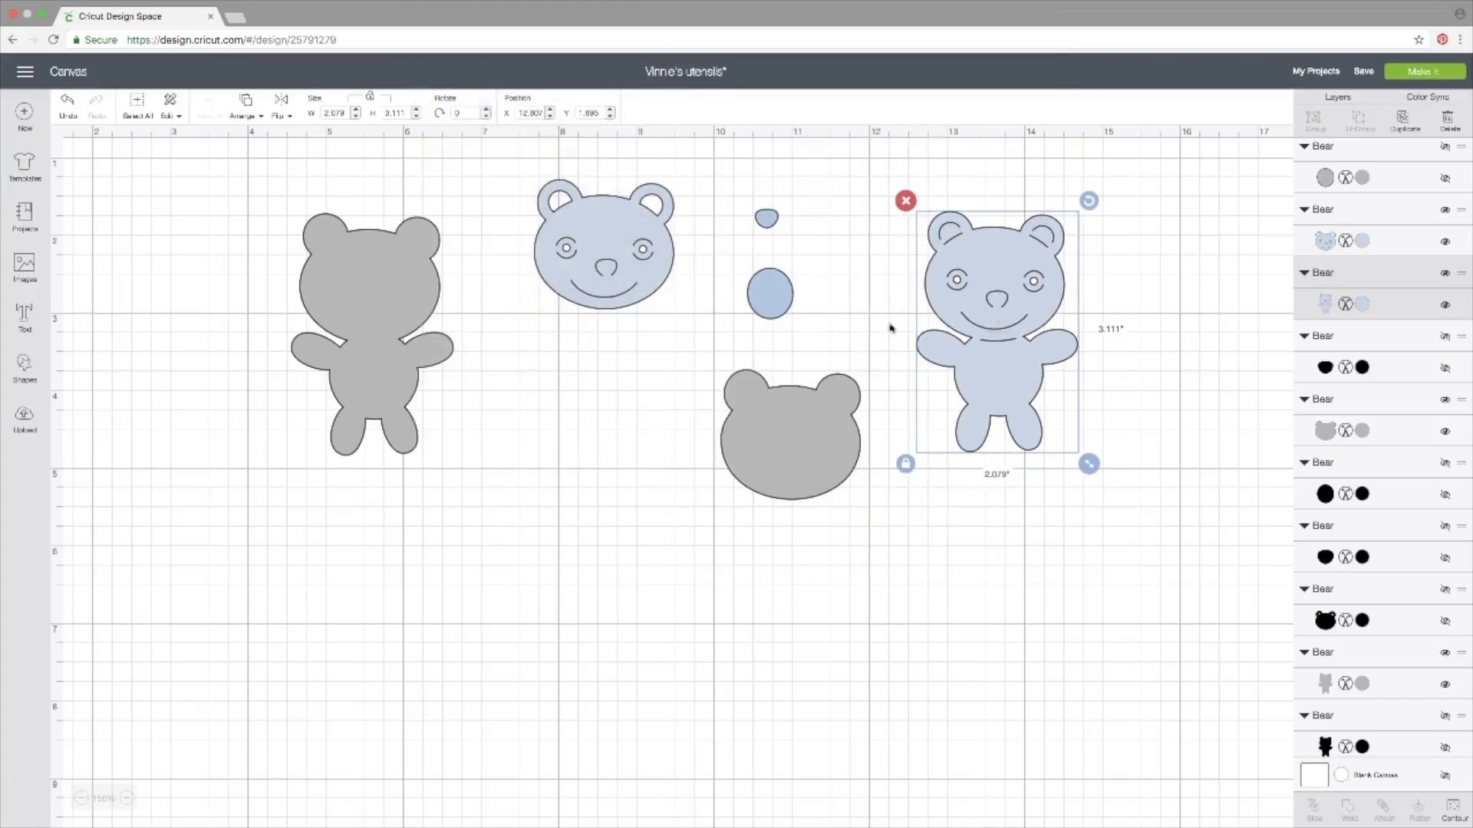
pyautogui.moveTo(790, 303); pyautogui.dragTo(1018, 383)
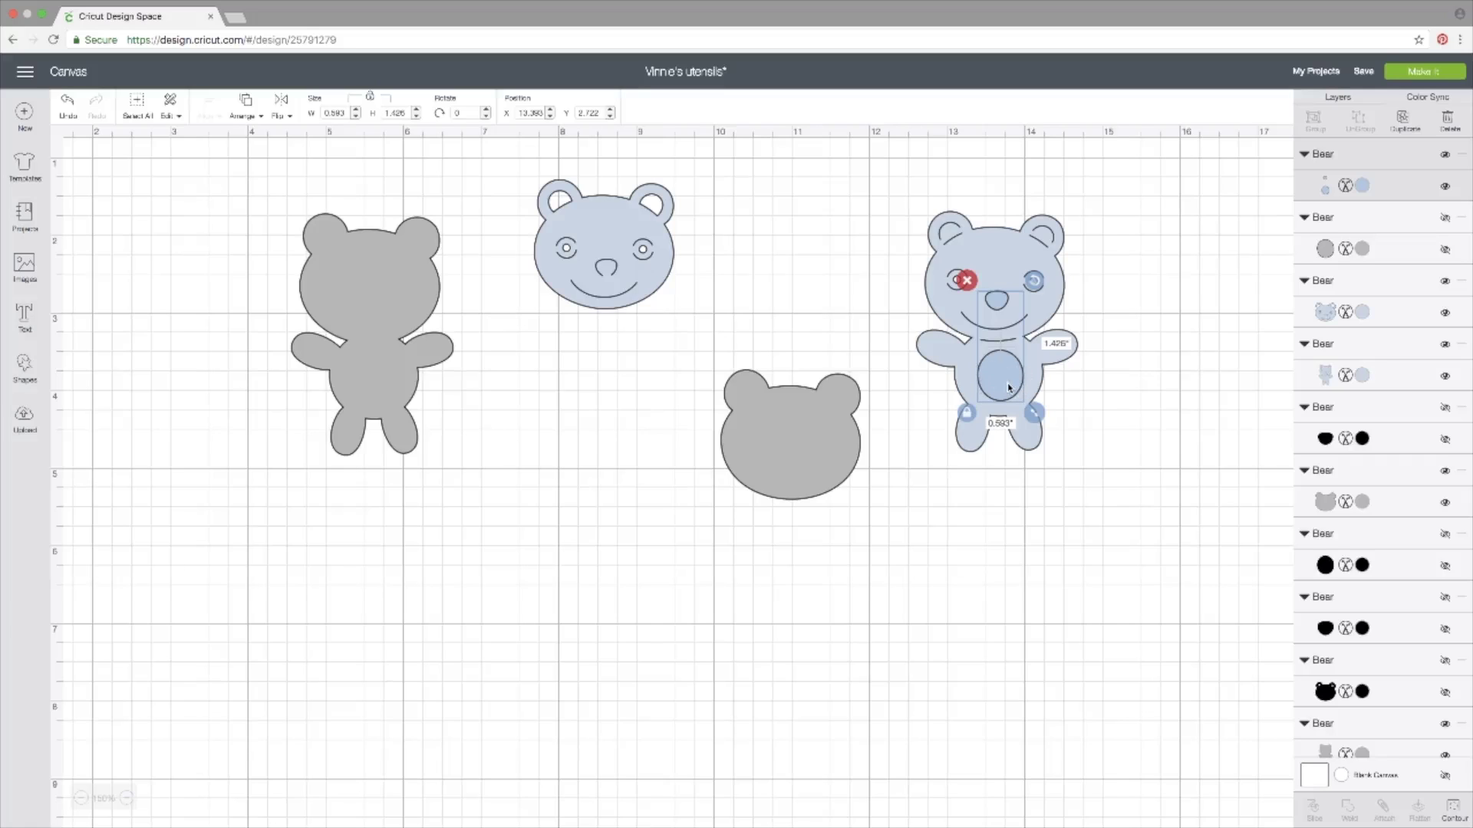
# Step: Move the nose-and-belly piece off the full-body bear and hide the bear's nose outline with Contour
pyautogui.moveTo(1008, 388); pyautogui.dragTo(857, 335)
pyautogui.click(1037, 326)
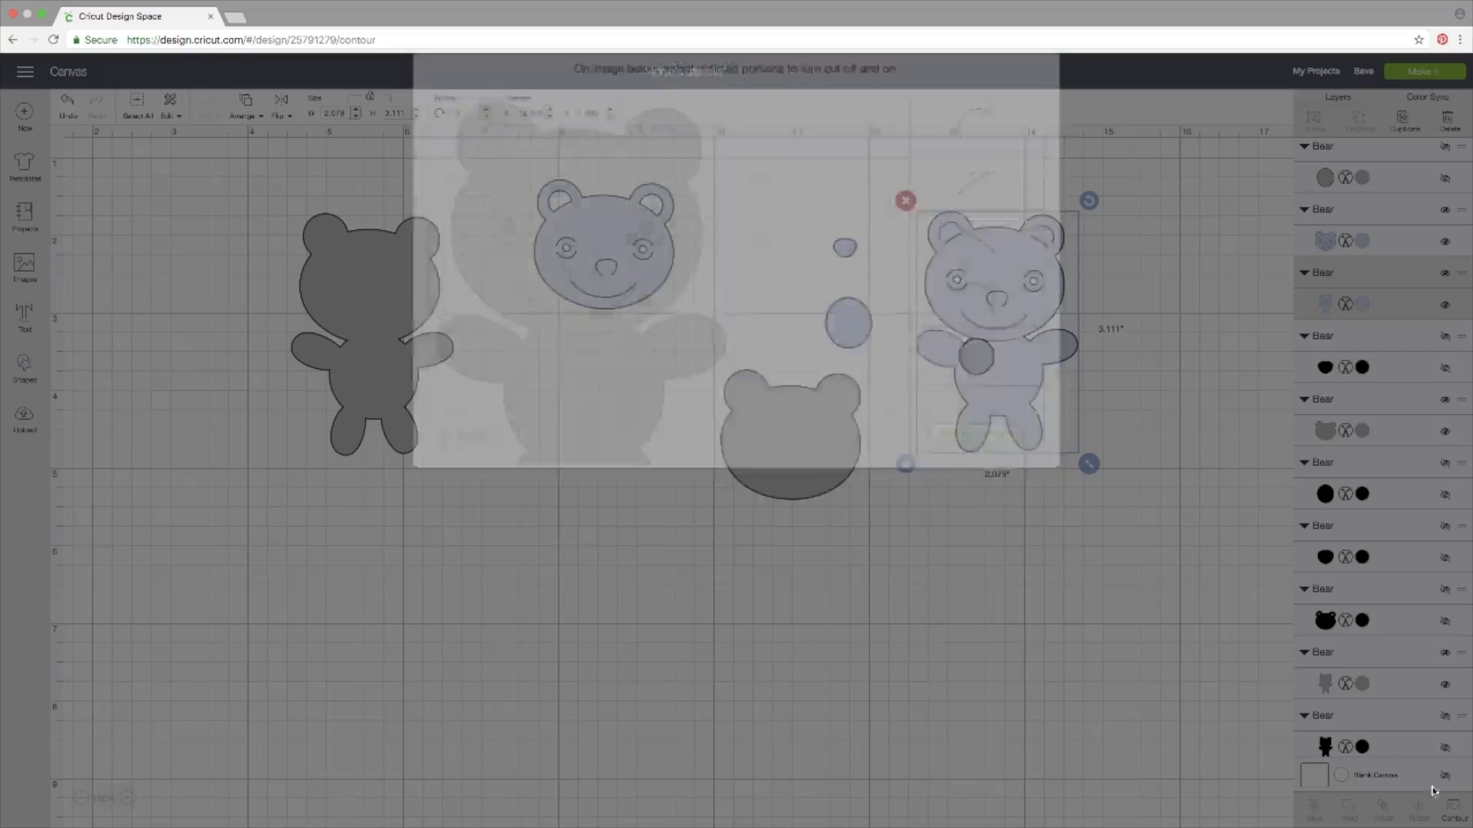
pyautogui.click(1455, 807)
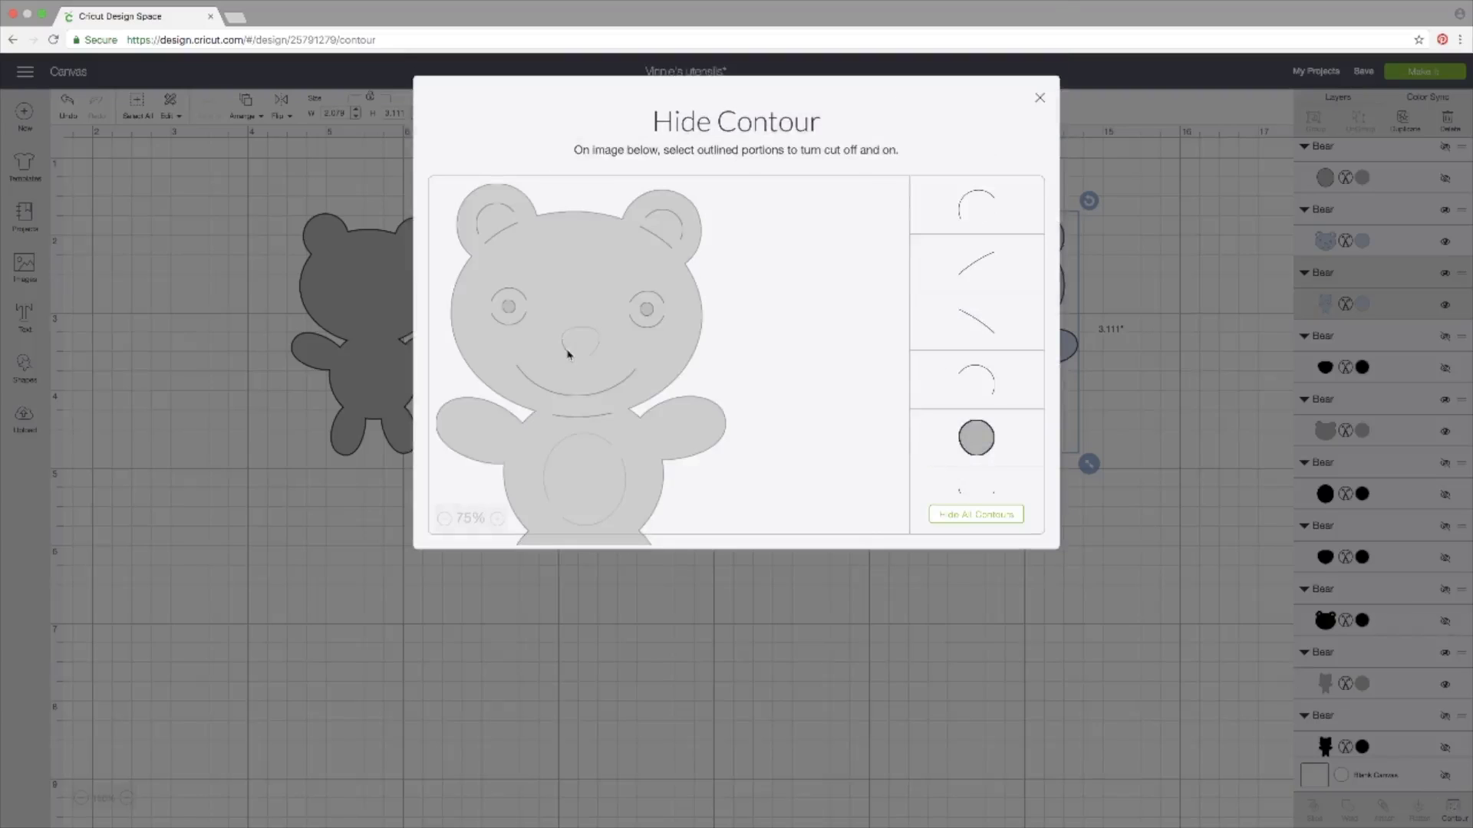
pyautogui.click(1039, 98)
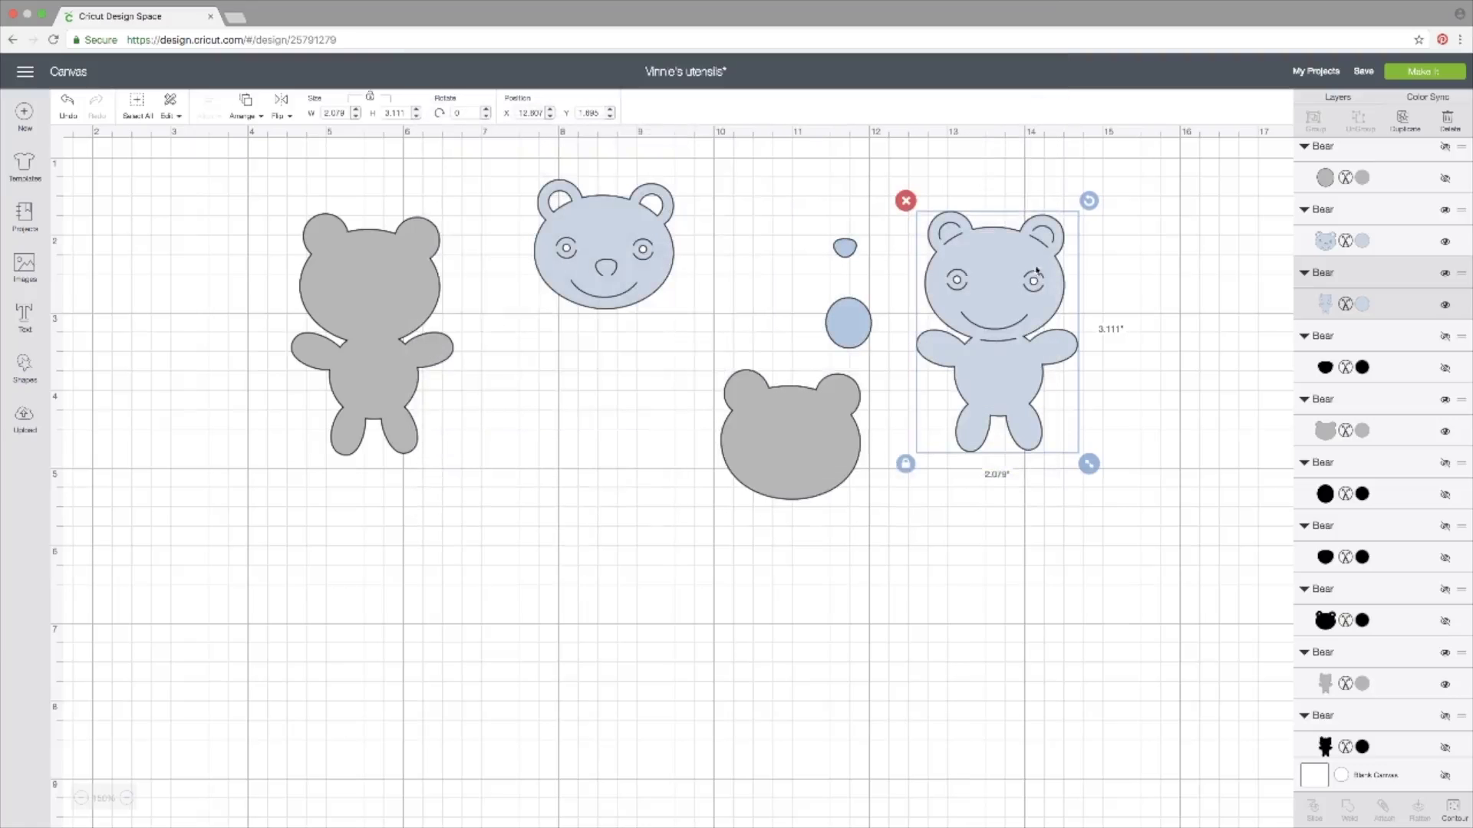
# Step: Position the nose-and-belly piece over the light blue full-body bear and move the gray head beside the light blue head
pyautogui.moveTo(861, 322); pyautogui.dragTo(1011, 374)
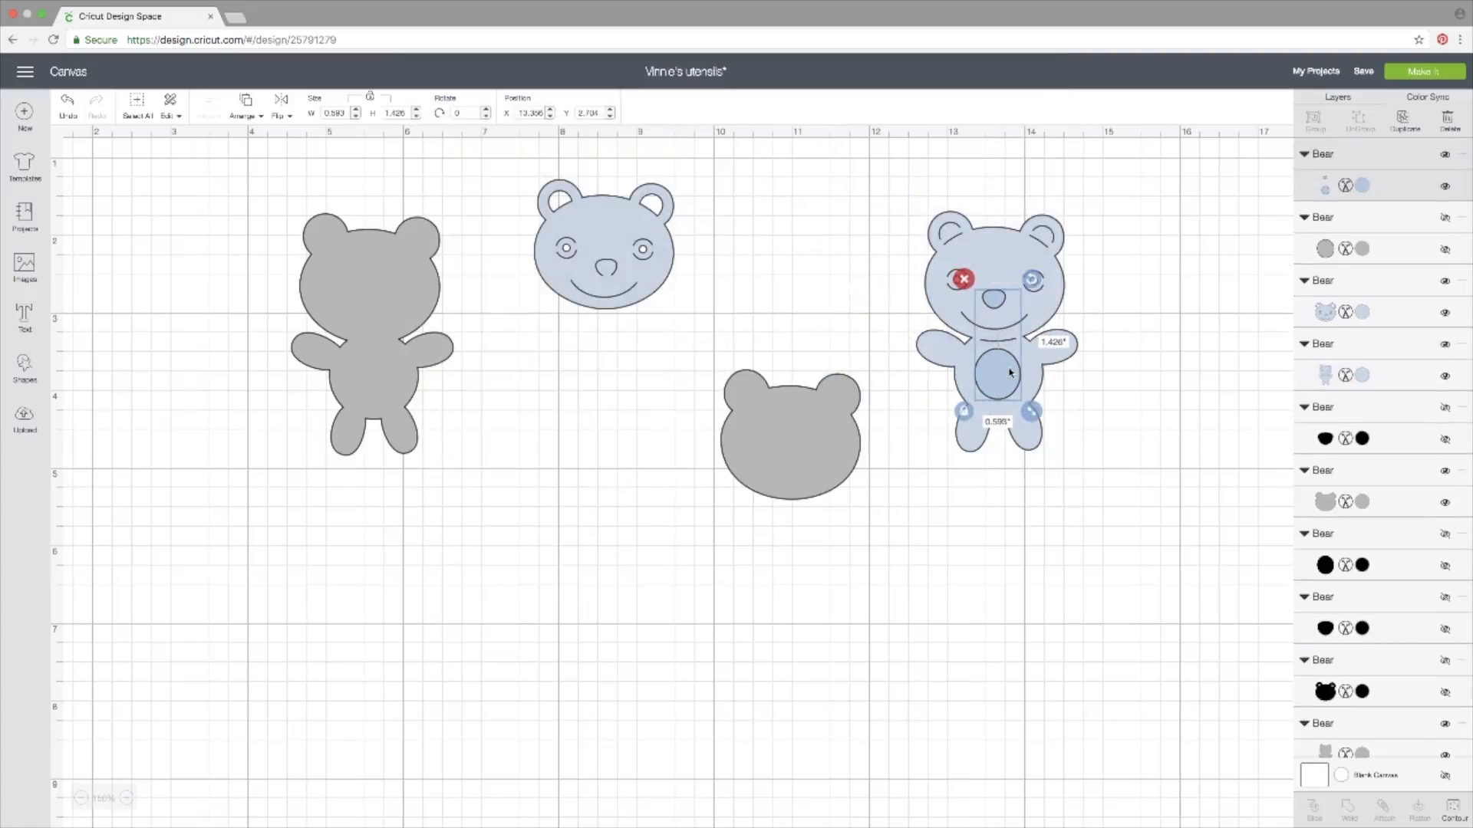
pyautogui.click(1105, 408)
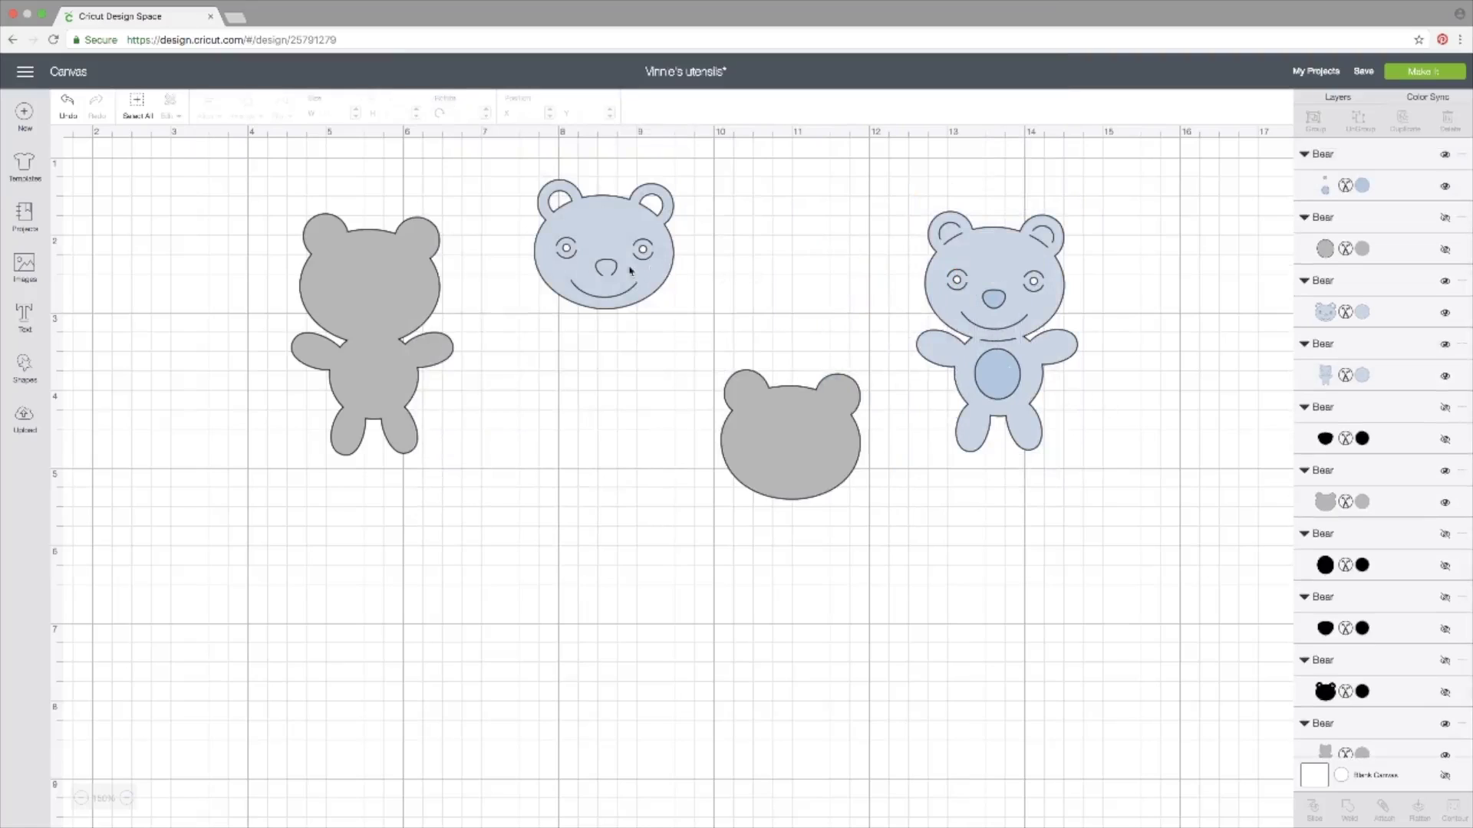
pyautogui.moveTo(753, 430); pyautogui.dragTo(674, 253)
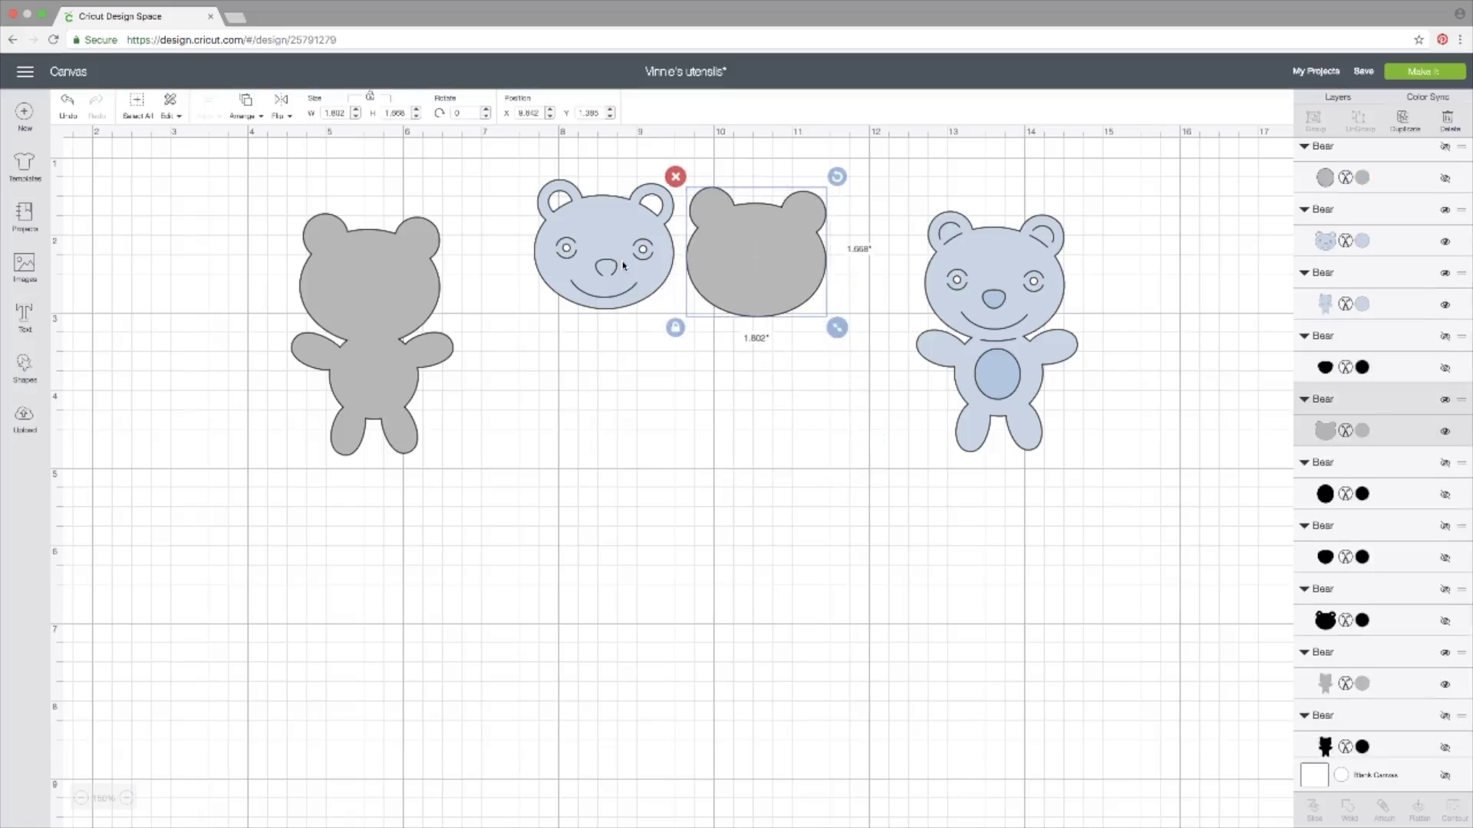
pyautogui.moveTo(1006, 387); pyautogui.dragTo(898, 408)
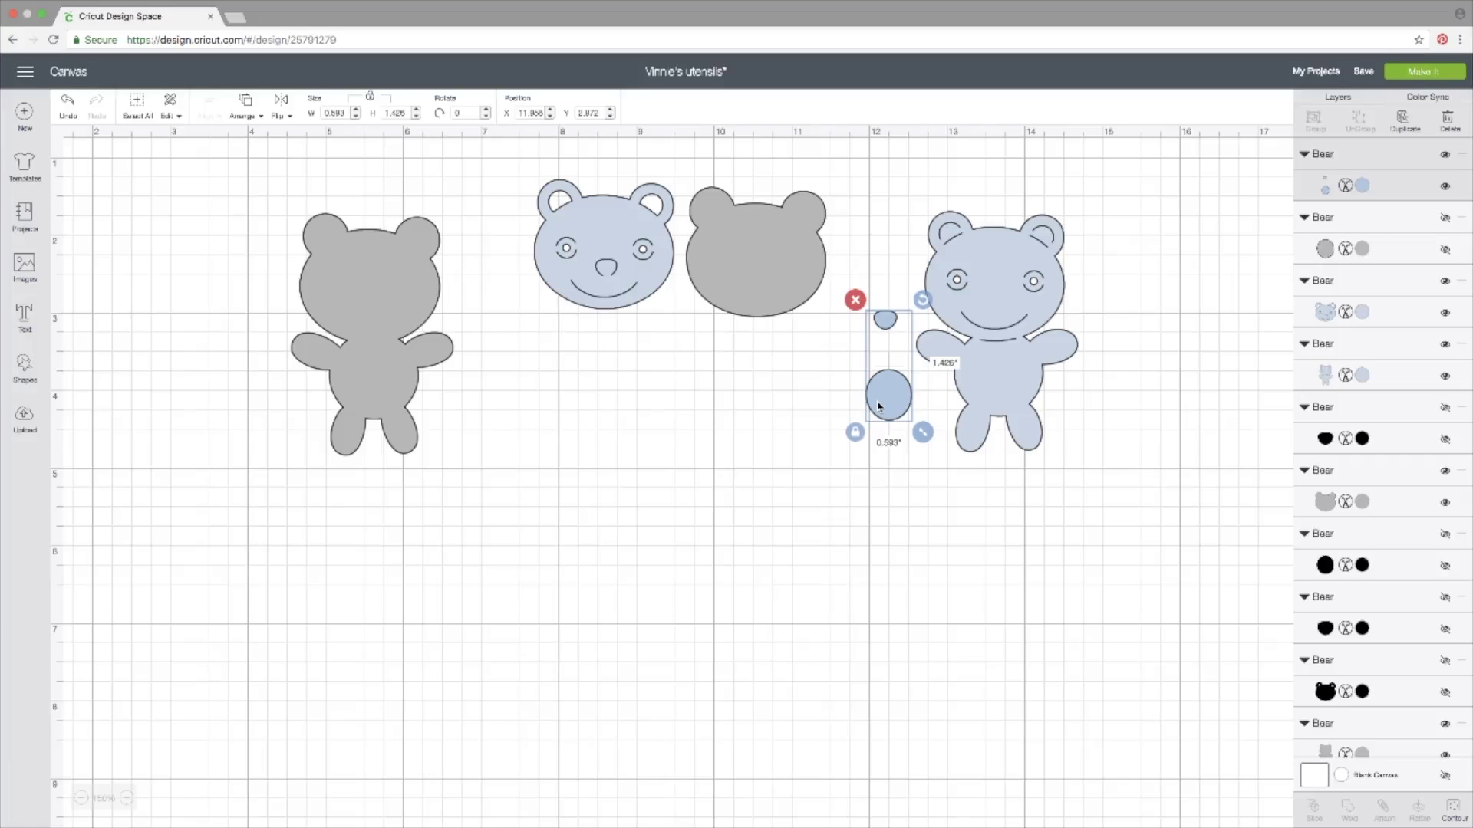
pyautogui.moveTo(879, 407); pyautogui.dragTo(989, 389)
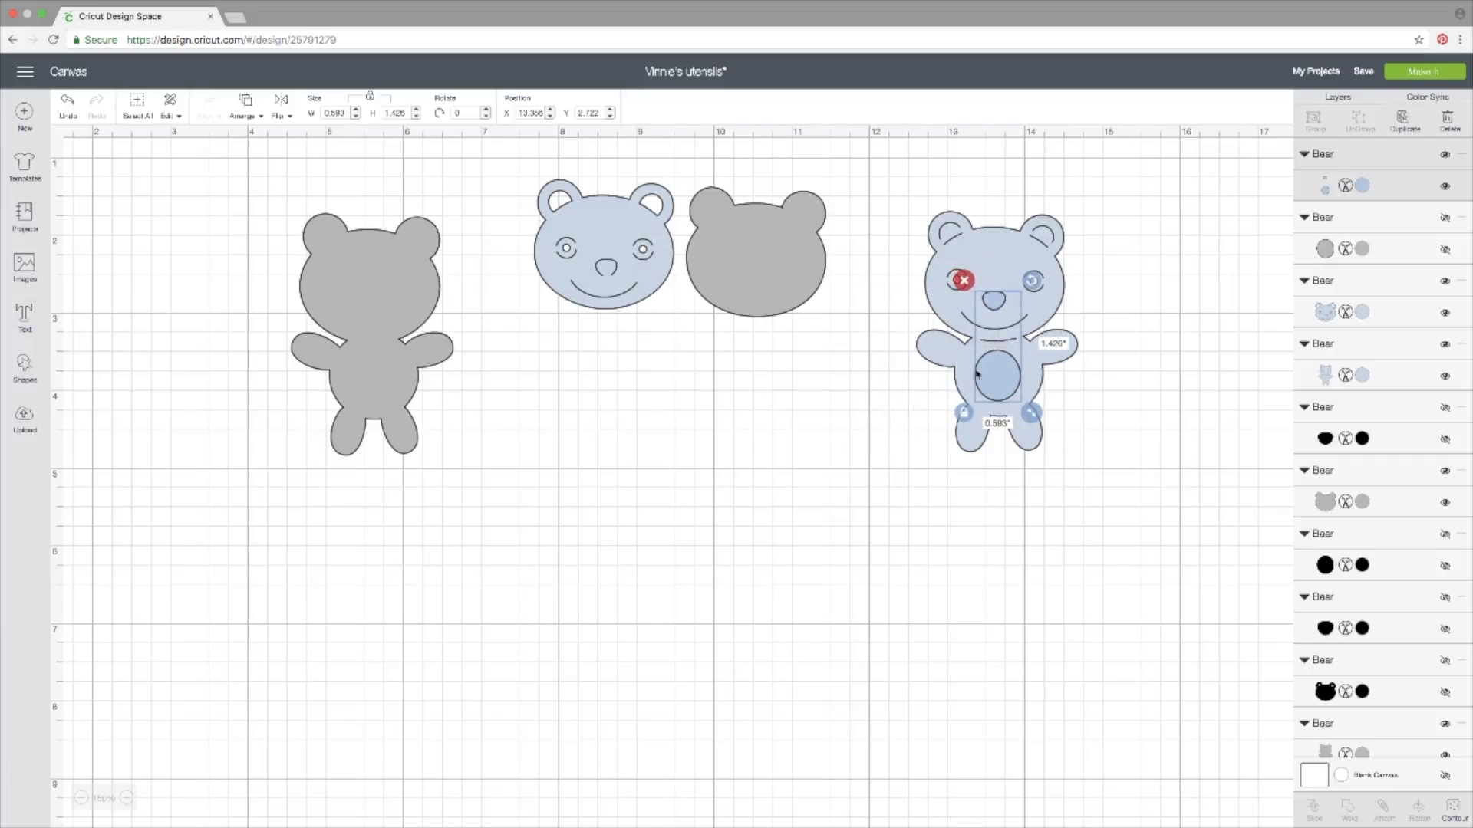